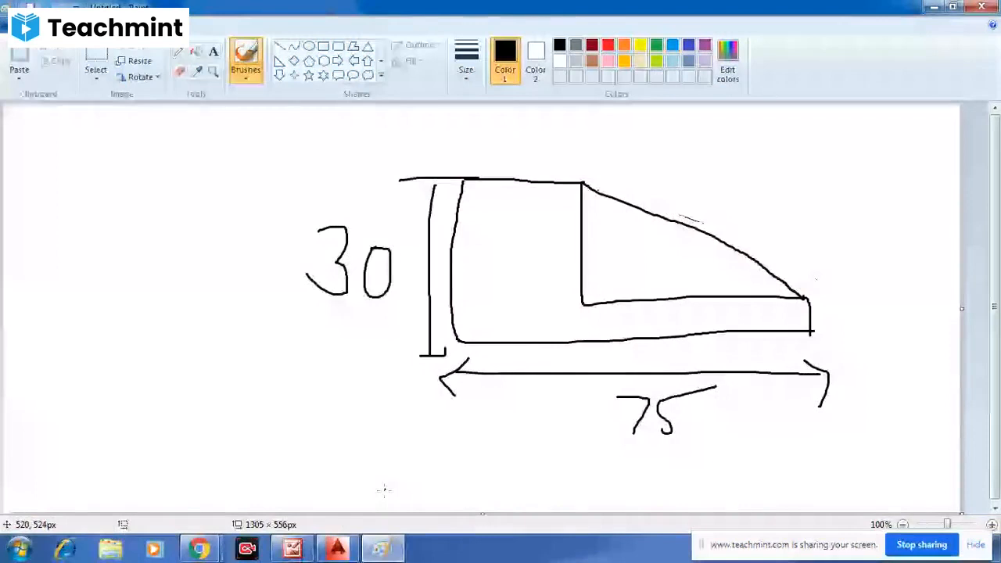
- Add a horizontal dimension arrow labelled 33 above the upper edge of the side view sketch
{"action": "left_click", "coordinate": [381, 547]}
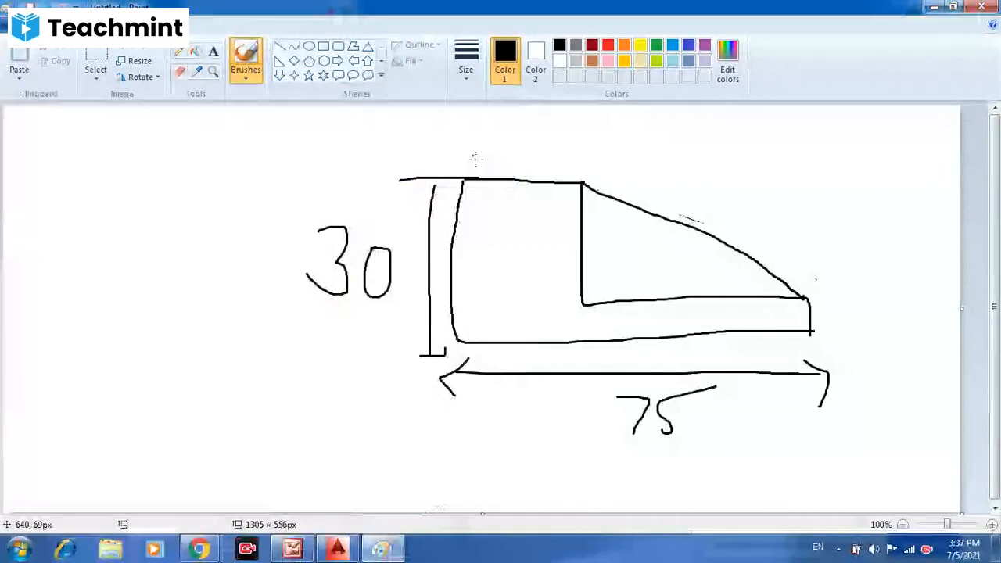
{"action": "left_click_drag", "start_coordinate": [474, 157], "coordinate": [575, 149]}
{"action": "left_click_drag", "start_coordinate": [561, 137], "coordinate": [558, 171]}
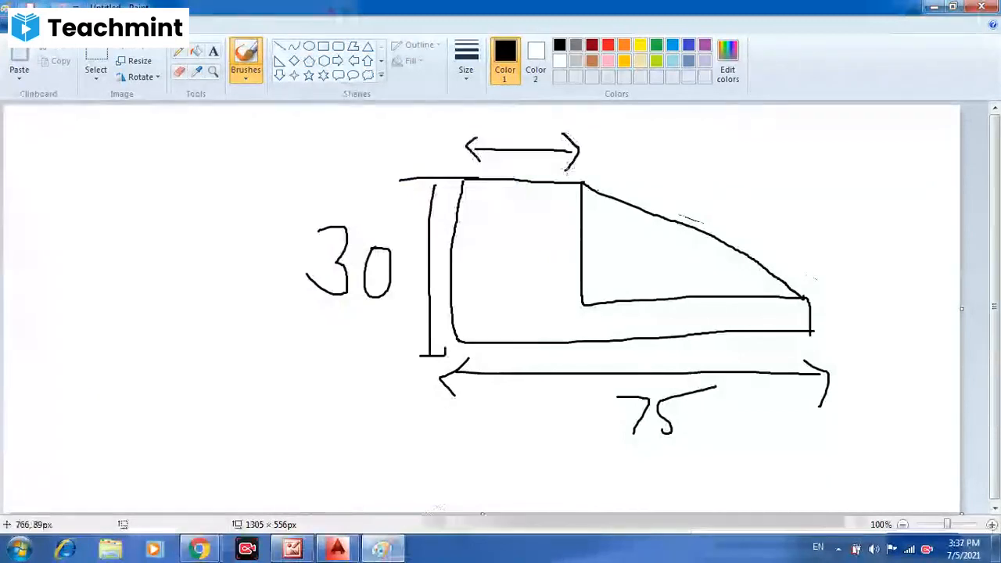
{"action": "left_click_drag", "start_coordinate": [501, 120], "coordinate": [502, 145]}
{"action": "mouse_move", "coordinate": [525, 118]}
{"action": "left_mouse_down"}
{"action": "mouse_move", "coordinate": [546, 137]}
{"action": "mouse_move", "coordinate": [526, 147]}
{"action": "left_mouse_up"}
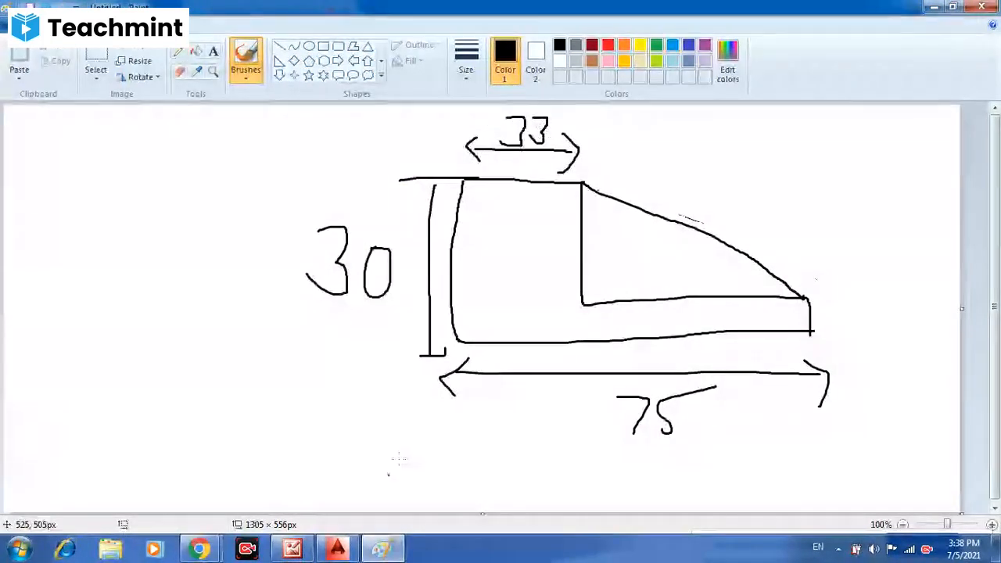
- Check the reference picture and sketch the top view's lower edge beside the side view, with a dimension arrow labelled 51
{"action": "left_click", "coordinate": [309, 554]}
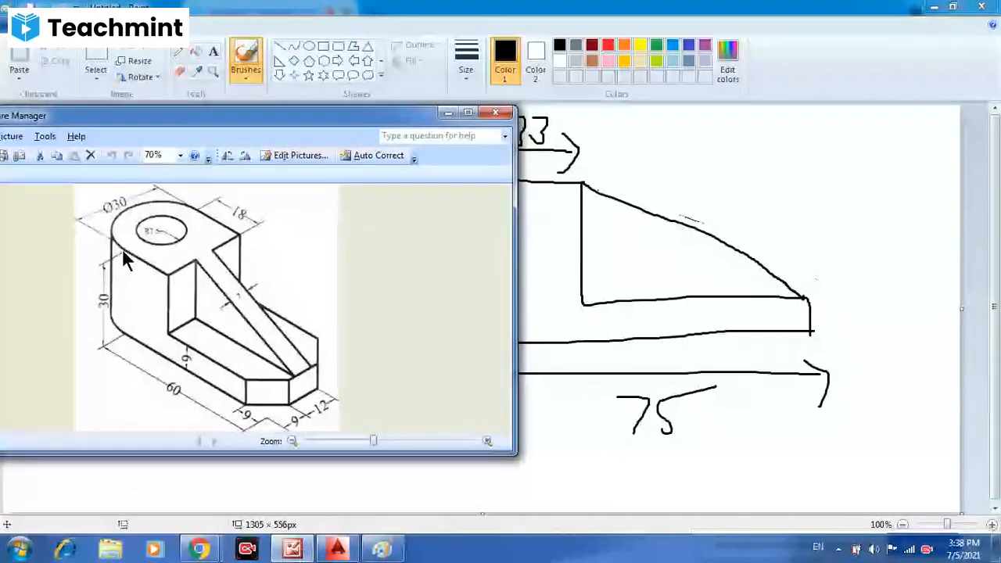
{"action": "left_click", "coordinate": [447, 113]}
{"action": "left_click_drag", "start_coordinate": [75, 362], "coordinate": [287, 362]}
{"action": "mouse_move", "coordinate": [84, 379]}
{"action": "left_mouse_down"}
{"action": "mouse_move", "coordinate": [92, 401]}
{"action": "mouse_move", "coordinate": [294, 393]}
{"action": "mouse_move", "coordinate": [283, 414]}
{"action": "left_mouse_up"}
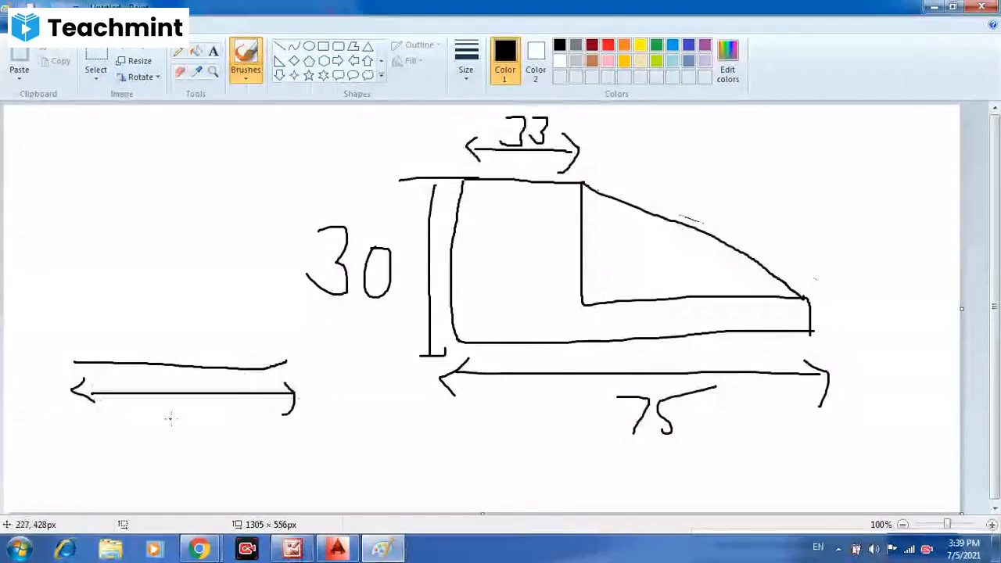
{"action": "mouse_move", "coordinate": [153, 415]}
{"action": "left_mouse_down"}
{"action": "mouse_move", "coordinate": [164, 434]}
{"action": "mouse_move", "coordinate": [182, 407]}
{"action": "mouse_move", "coordinate": [191, 435]}
{"action": "left_mouse_up"}
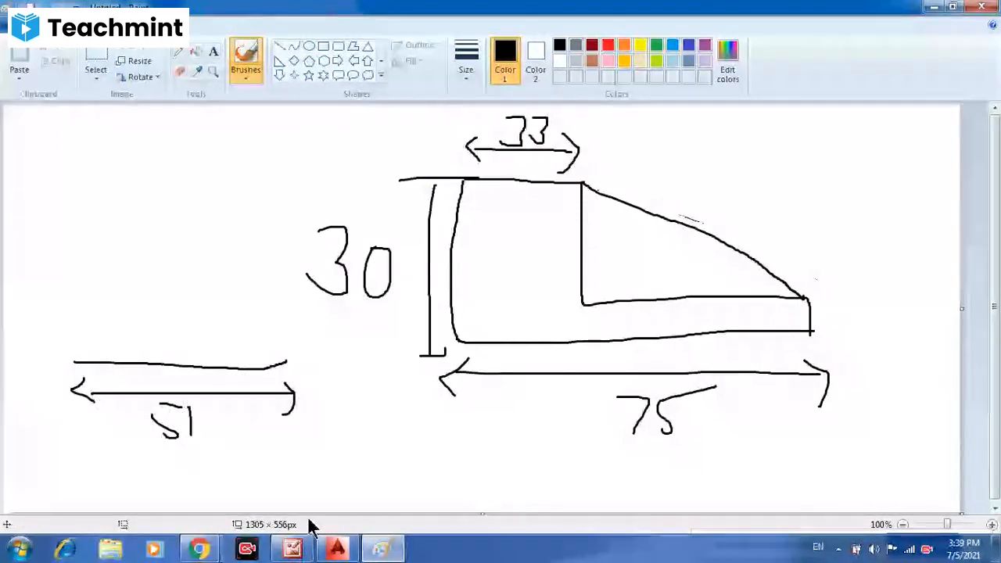
- Sketch the top view's rounded end from the lower edge and label it with diameter 30
{"action": "left_click", "coordinate": [293, 550]}
{"action": "left_click", "coordinate": [293, 550]}
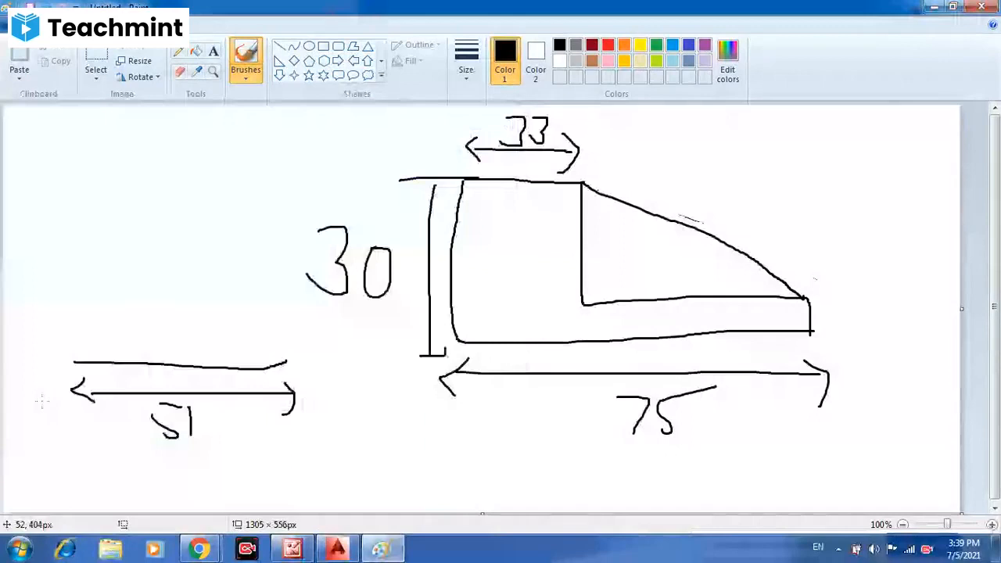
{"action": "mouse_move", "coordinate": [76, 362]}
{"action": "left_mouse_down"}
{"action": "mouse_move", "coordinate": [38, 327]}
{"action": "mouse_move", "coordinate": [70, 285]}
{"action": "mouse_move", "coordinate": [37, 305]}
{"action": "mouse_move", "coordinate": [64, 280]}
{"action": "mouse_move", "coordinate": [4, 221]}
{"action": "mouse_move", "coordinate": [18, 215]}
{"action": "left_mouse_up"}
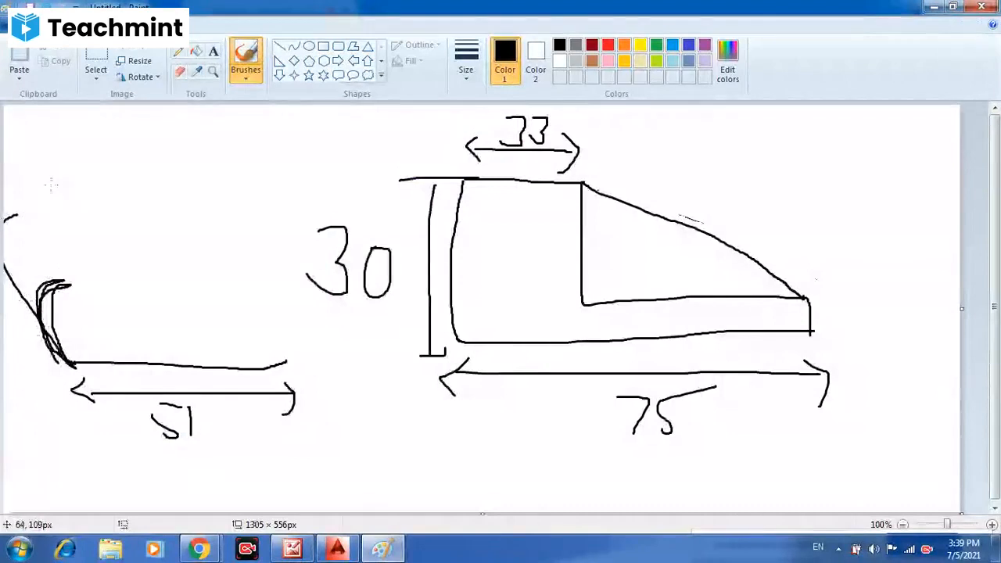
{"action": "left_click_drag", "start_coordinate": [50, 183], "coordinate": [66, 228]}
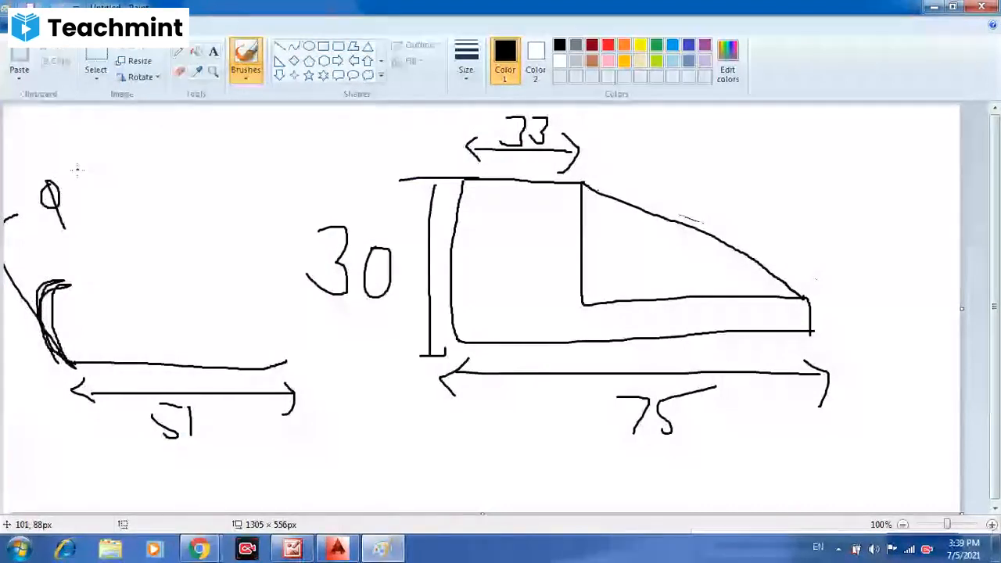
{"action": "left_click_drag", "start_coordinate": [77, 169], "coordinate": [87, 200]}
{"action": "left_click_drag", "start_coordinate": [112, 175], "coordinate": [113, 176]}
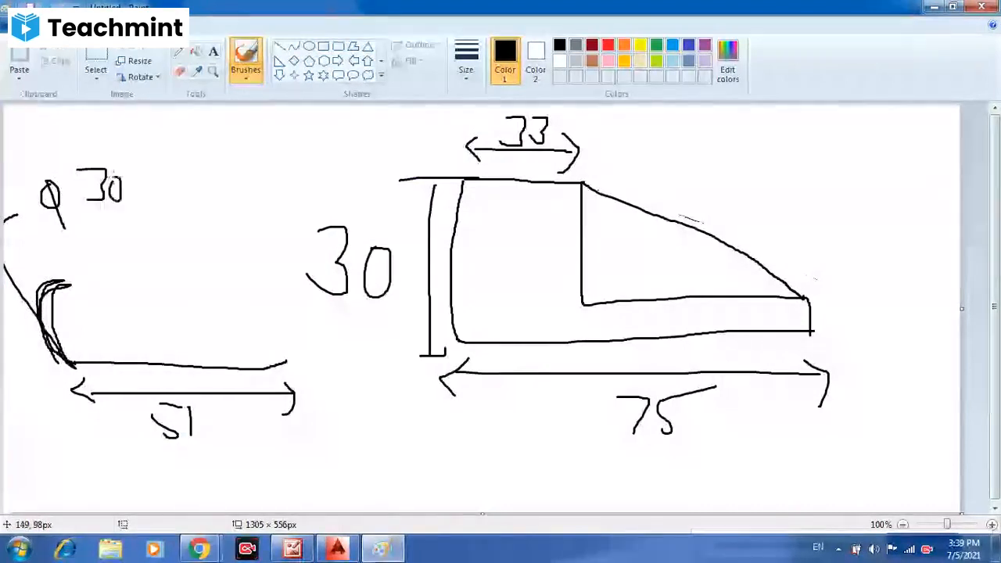
- Consult the reference picture and sketch the raised block's upper edge and broken vertical shoulder line in the top view
{"action": "left_click", "coordinate": [294, 551]}
{"action": "left_click", "coordinate": [294, 551]}
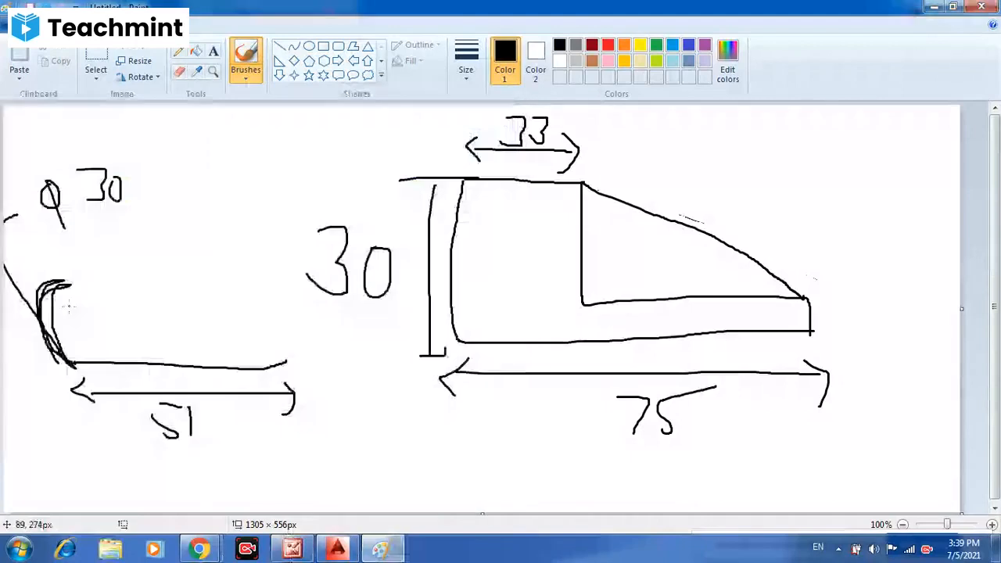
{"action": "left_click", "coordinate": [289, 551]}
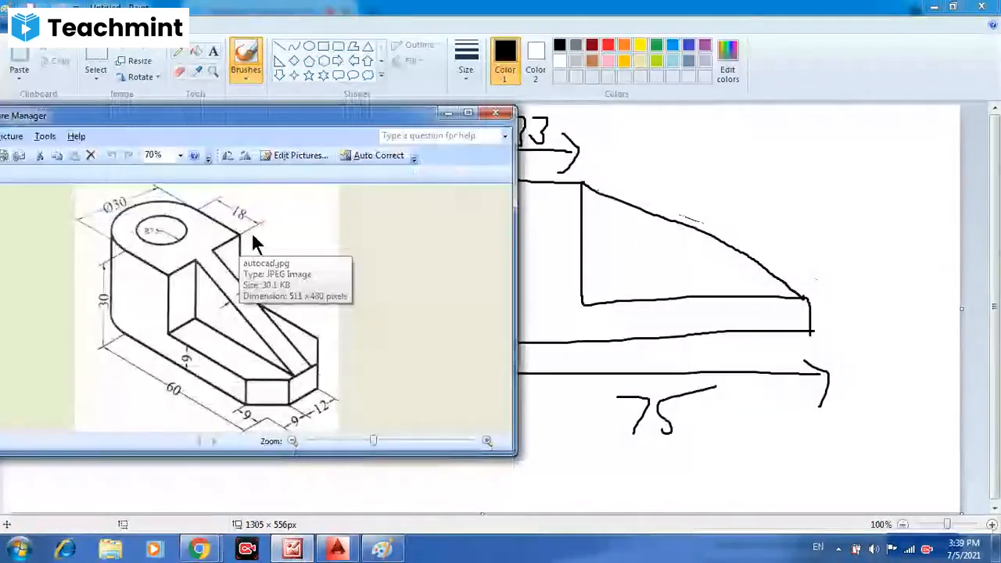
{"action": "left_click", "coordinate": [448, 113]}
{"action": "mouse_move", "coordinate": [69, 283]}
{"action": "left_mouse_down"}
{"action": "mouse_move", "coordinate": [119, 283]}
{"action": "mouse_move", "coordinate": [128, 362]}
{"action": "left_mouse_up"}
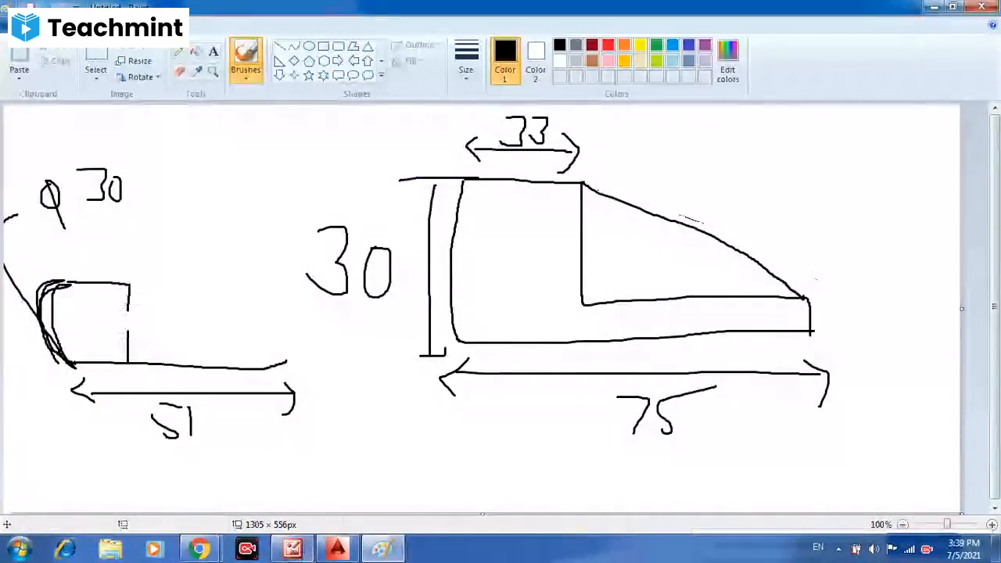
- Complete the top view with two parallel rib lines, the upper base edge and a chamfered narrow end, following the reference picture
{"action": "left_click", "coordinate": [293, 550]}
{"action": "left_click", "coordinate": [298, 552]}
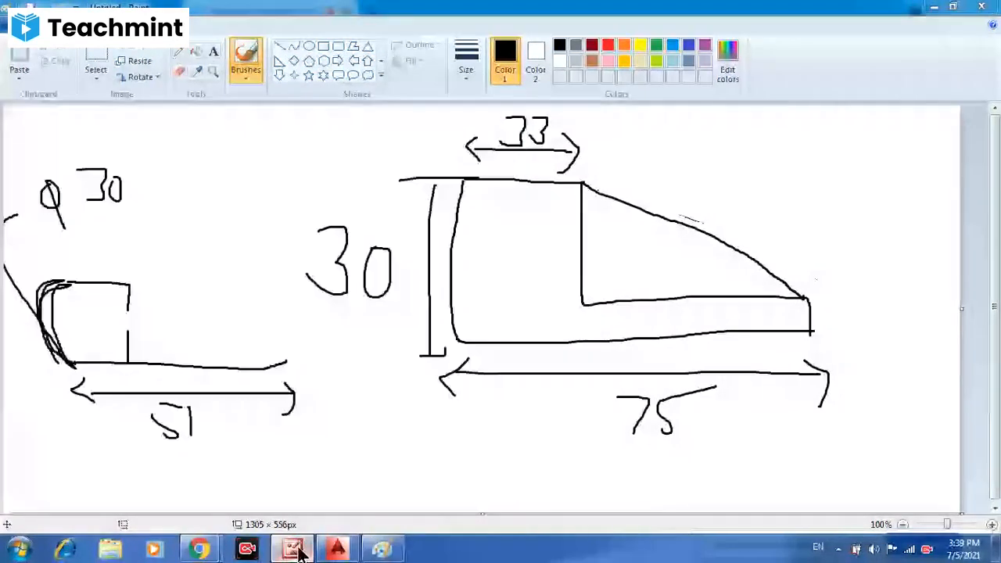
{"action": "left_click", "coordinate": [292, 550]}
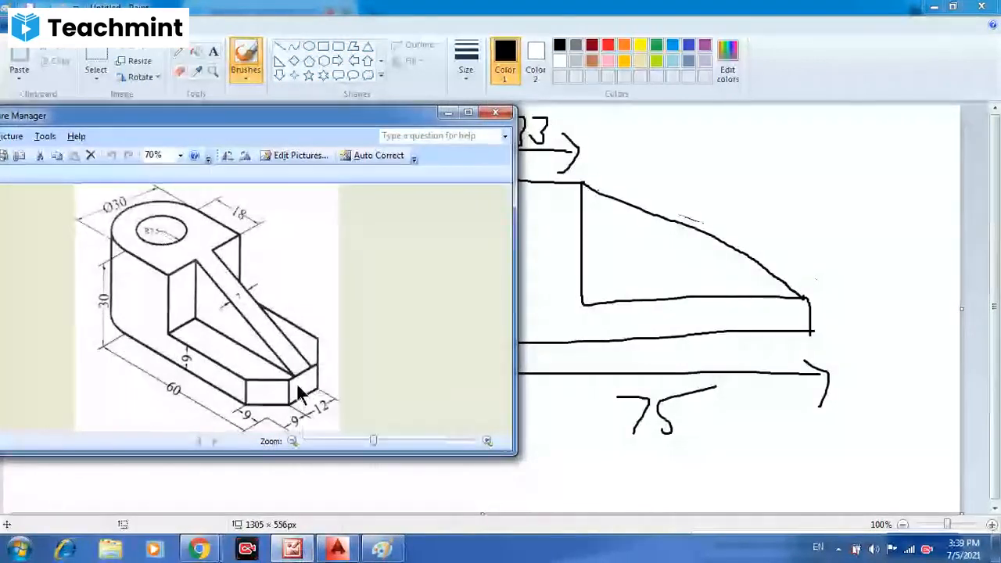
{"action": "left_click", "coordinate": [292, 549]}
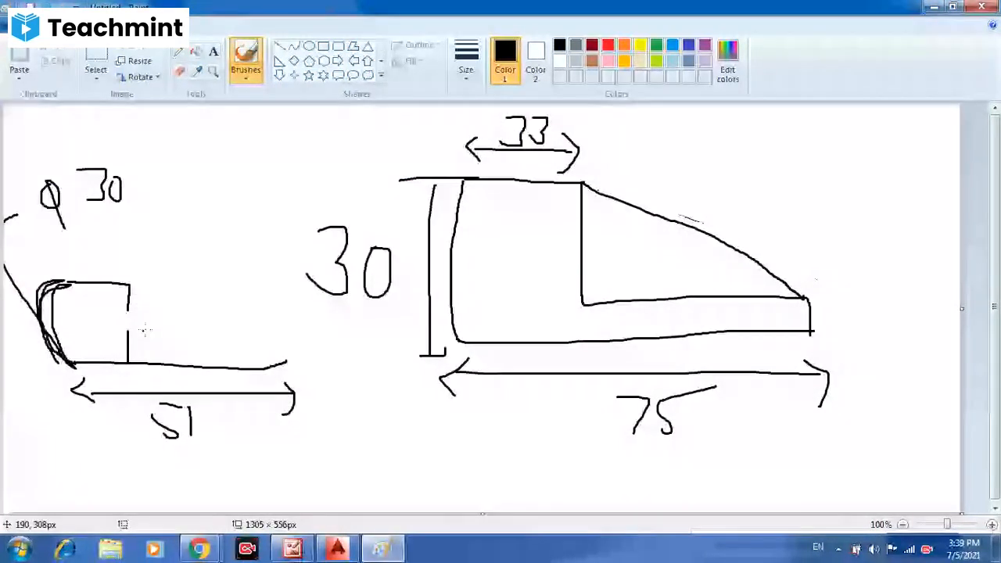
{"action": "left_click_drag", "start_coordinate": [126, 310], "coordinate": [281, 318]}
{"action": "left_click_drag", "start_coordinate": [137, 331], "coordinate": [319, 341]}
{"action": "mouse_move", "coordinate": [278, 316]}
{"action": "left_mouse_down"}
{"action": "mouse_move", "coordinate": [319, 321]}
{"action": "mouse_move", "coordinate": [270, 365]}
{"action": "left_mouse_up"}
{"action": "left_click_drag", "start_coordinate": [129, 283], "coordinate": [279, 291]}
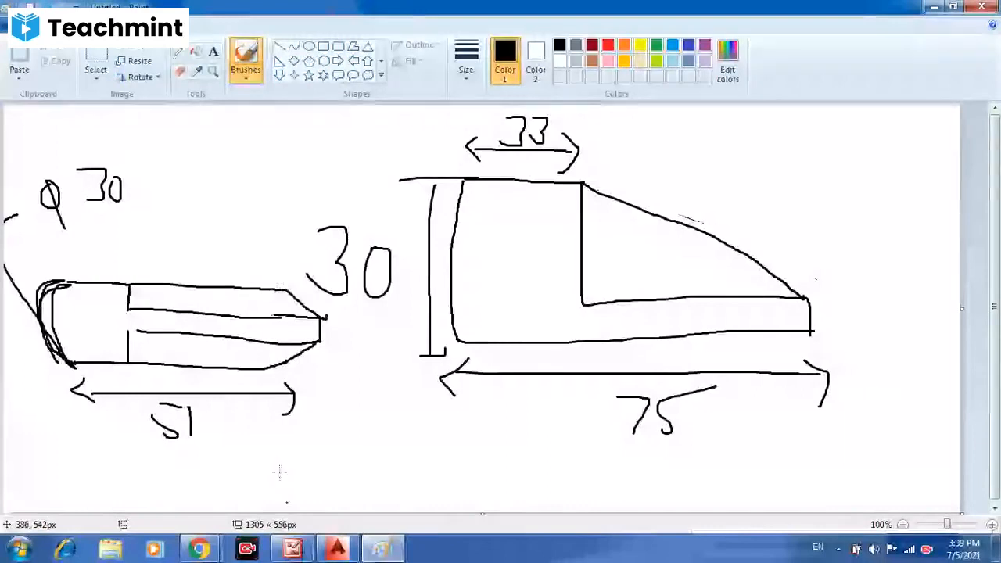
- Sketch the hole in the top view's block and its two dashed hidden lines in the side view, following the reference picture
{"action": "left_click", "coordinate": [298, 551]}
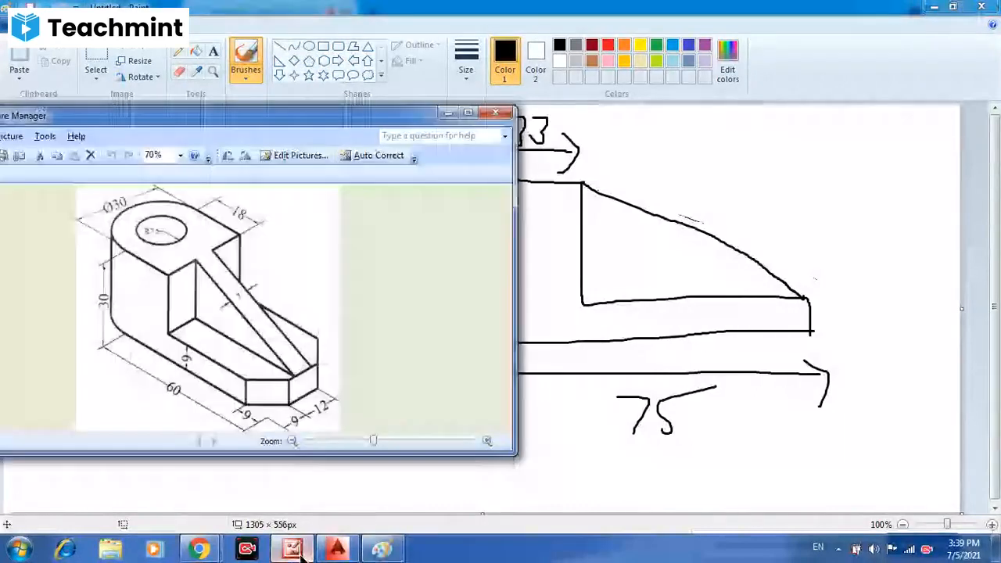
{"action": "left_click", "coordinate": [297, 550]}
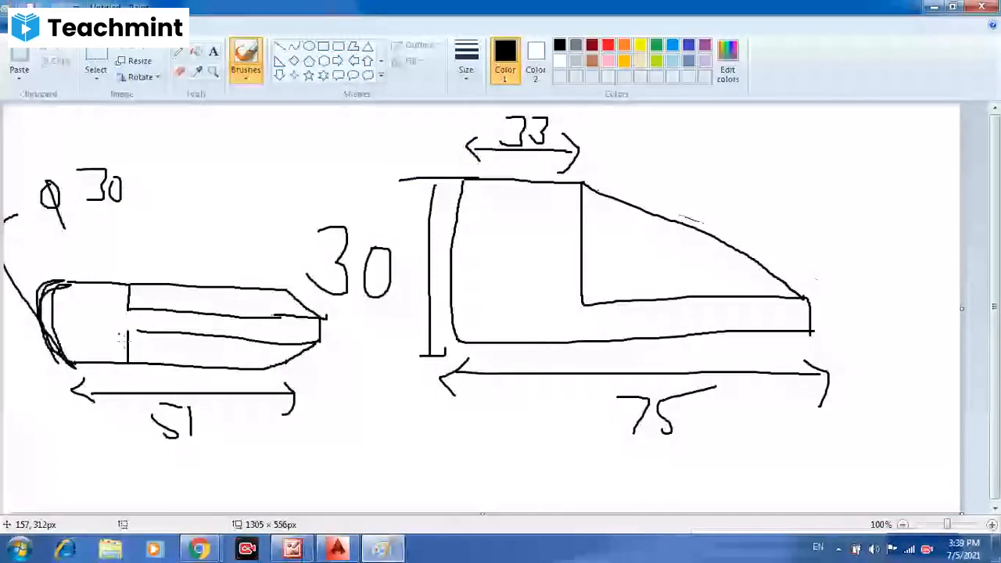
{"action": "left_click", "coordinate": [291, 551]}
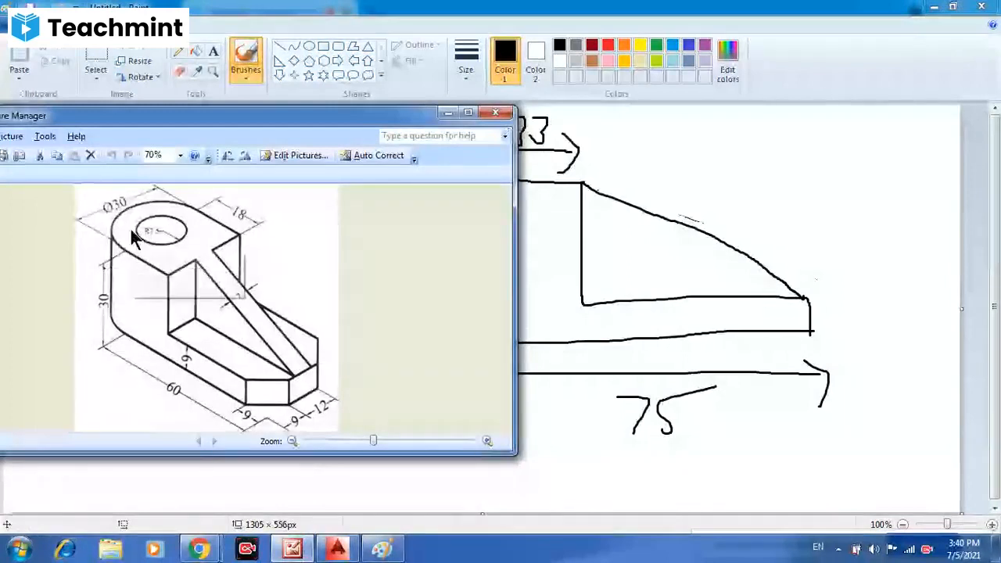
{"action": "left_click", "coordinate": [448, 114]}
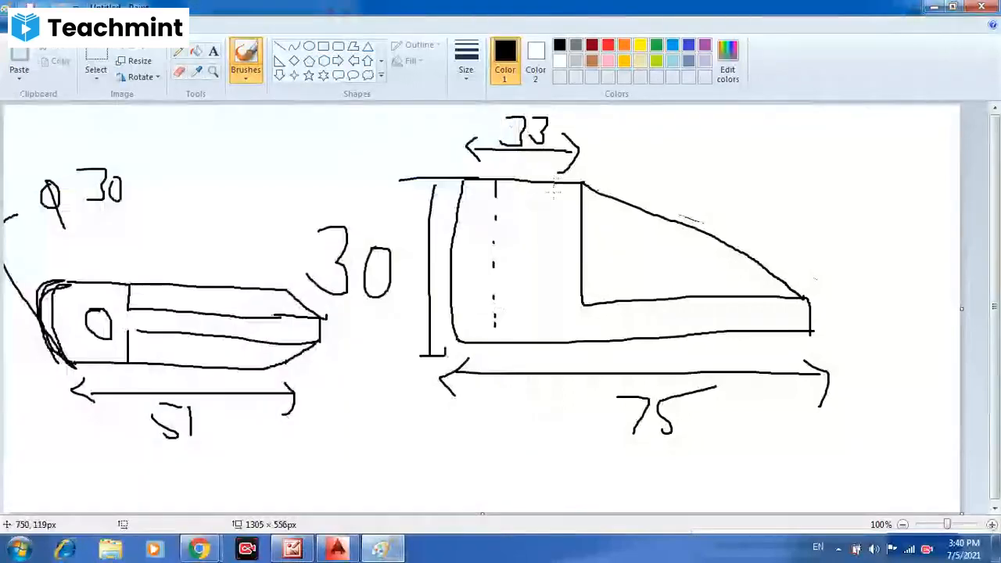
{"action": "left_click_drag", "start_coordinate": [553, 225], "coordinate": [559, 332]}
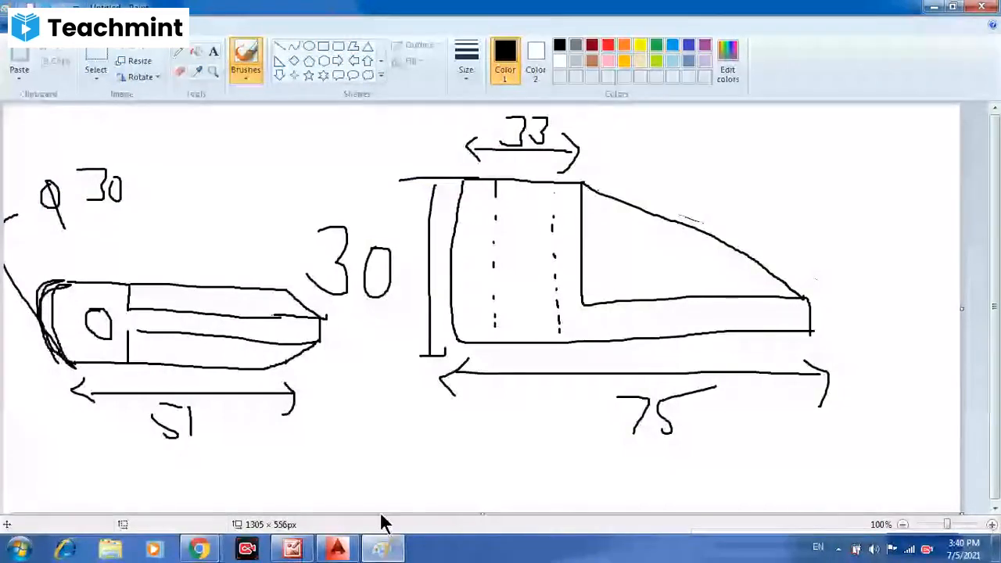
- Switch to AutoCAD, cancel the pending arc command and set the drawing's length units to Architectural with 0'-0 1/4" precision
{"action": "left_click", "coordinate": [338, 549]}
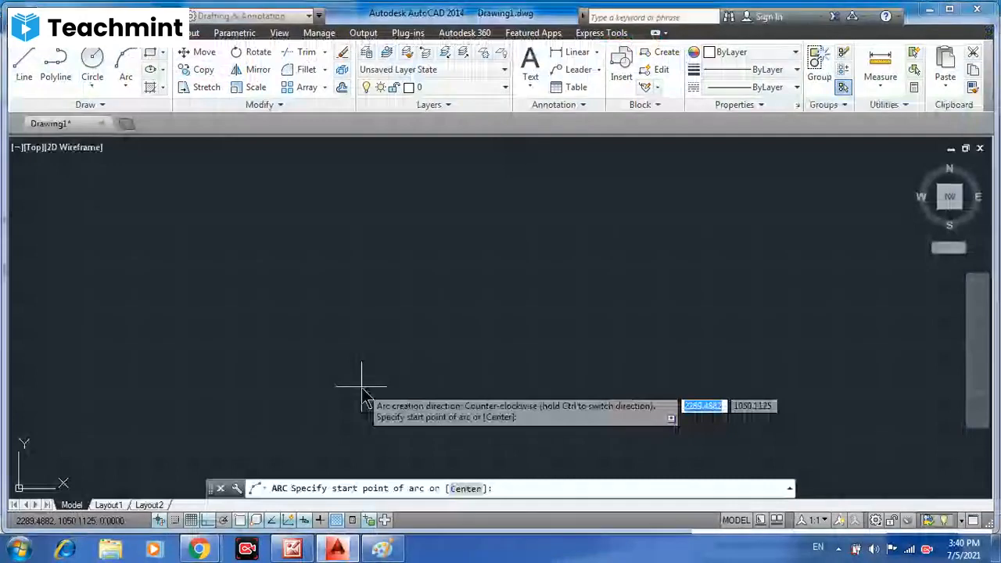
{"action": "key", "text": "Escape"}
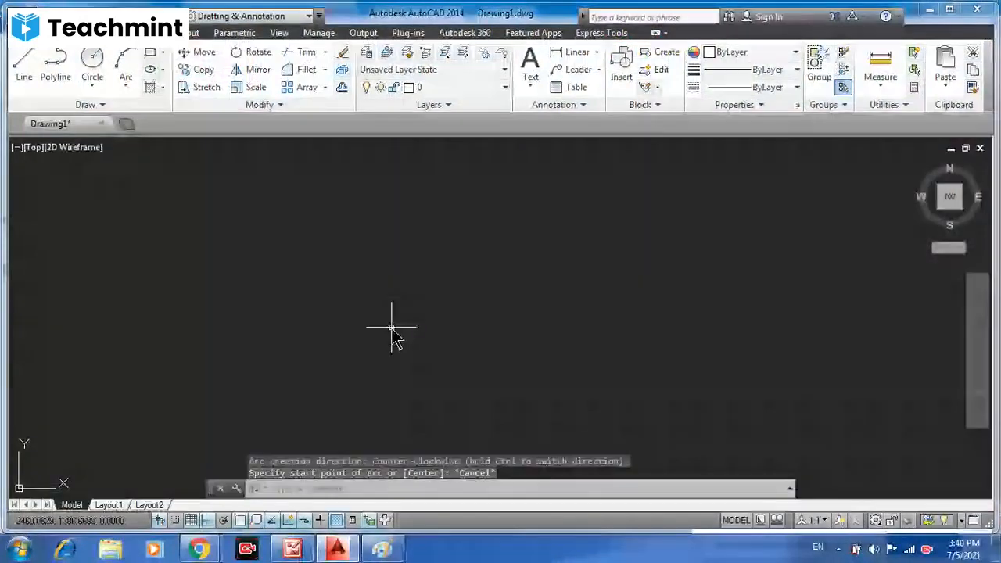
{"action": "type", "text": "UN"}
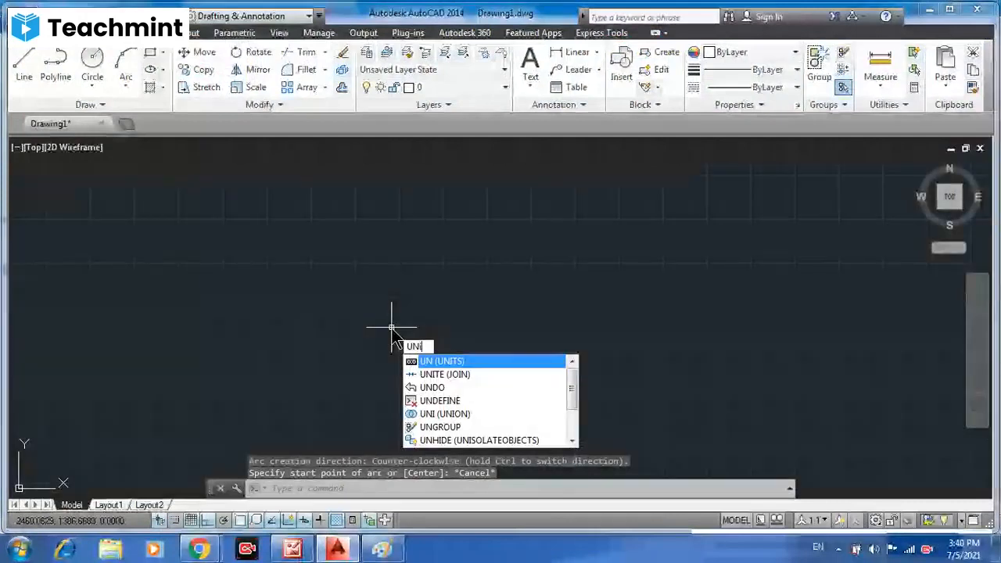
{"action": "type", "text": "ITS"}
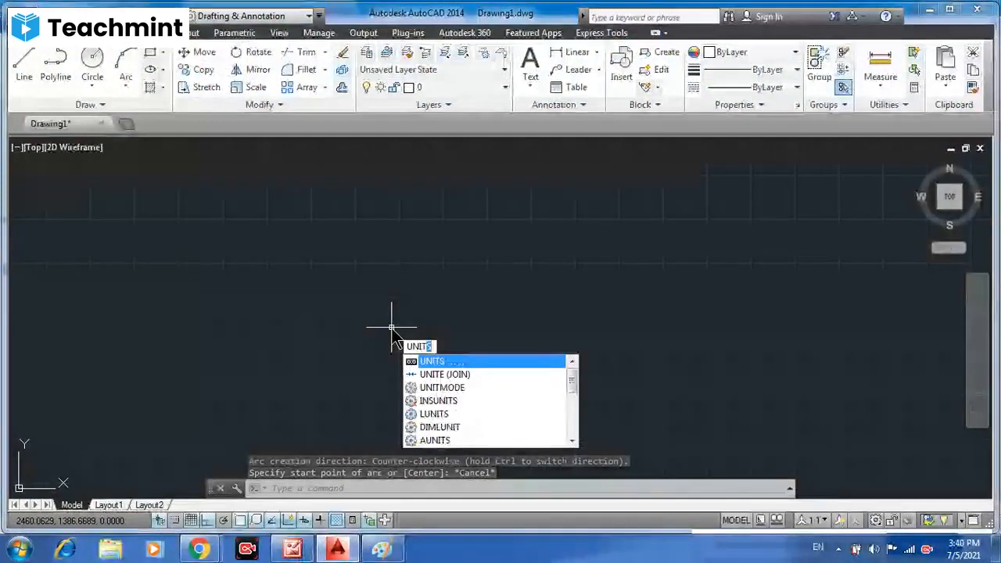
{"action": "left_click", "coordinate": [428, 362]}
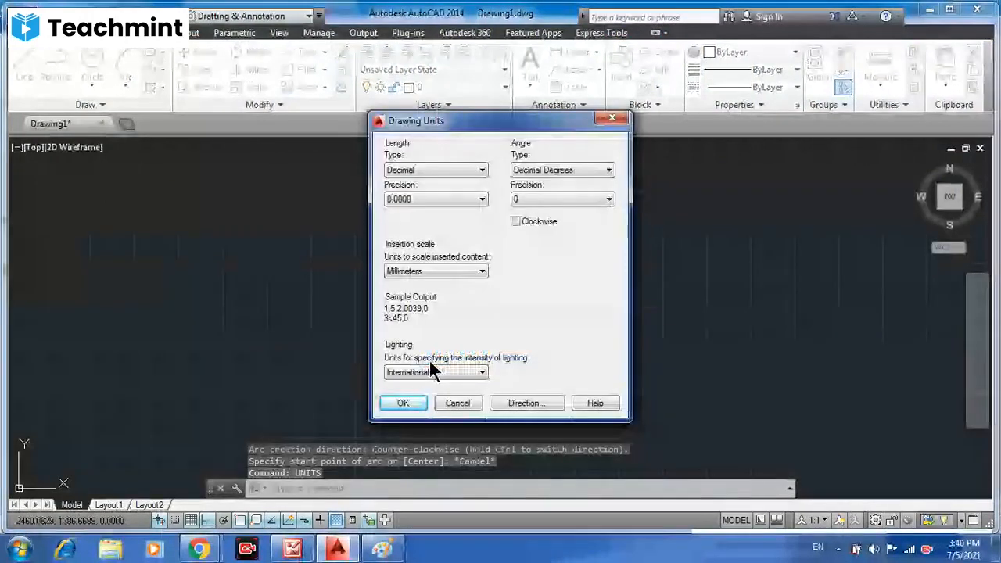
{"action": "left_click", "coordinate": [451, 172]}
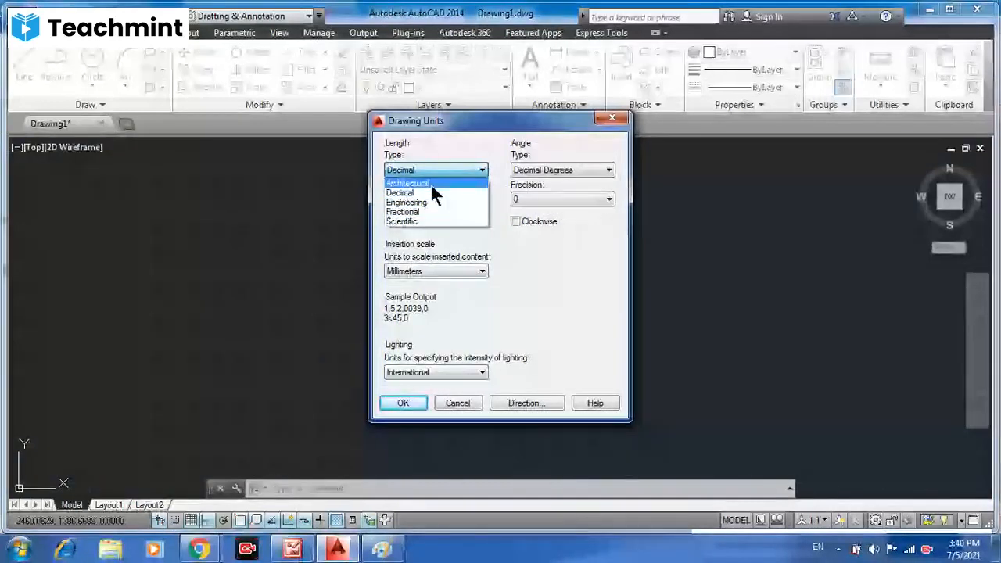
{"action": "left_click", "coordinate": [431, 184]}
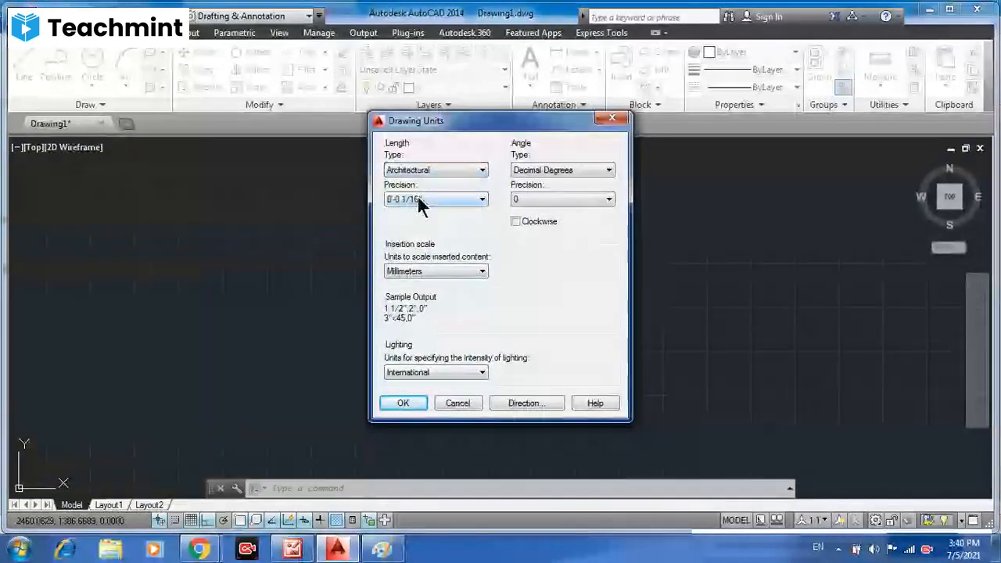
{"action": "left_click", "coordinate": [419, 199]}
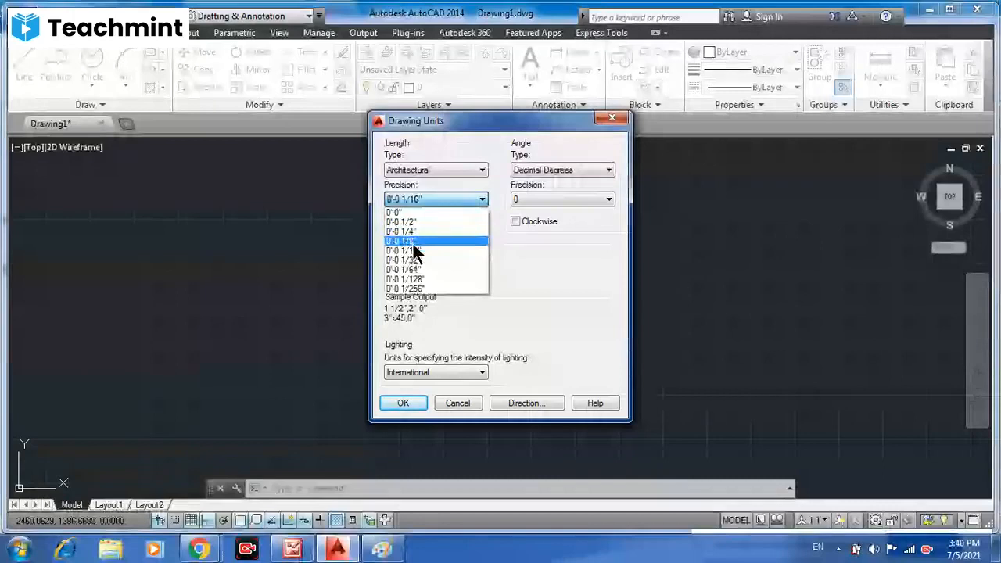
{"action": "left_click", "coordinate": [413, 231]}
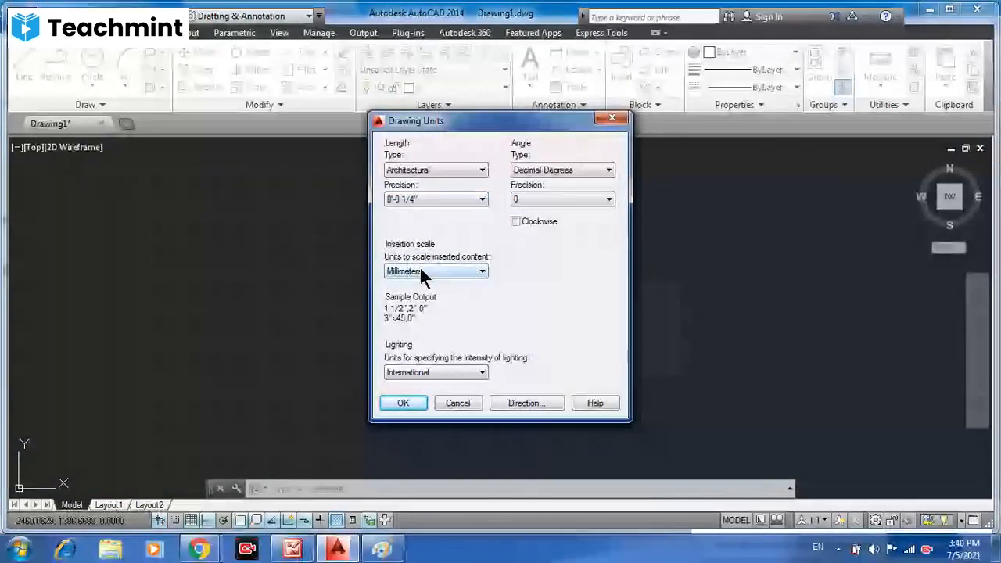
- Review the insertion scale units and consult the reference picture of the bracket before returning to the drawing units
{"action": "left_click", "coordinate": [421, 272]}
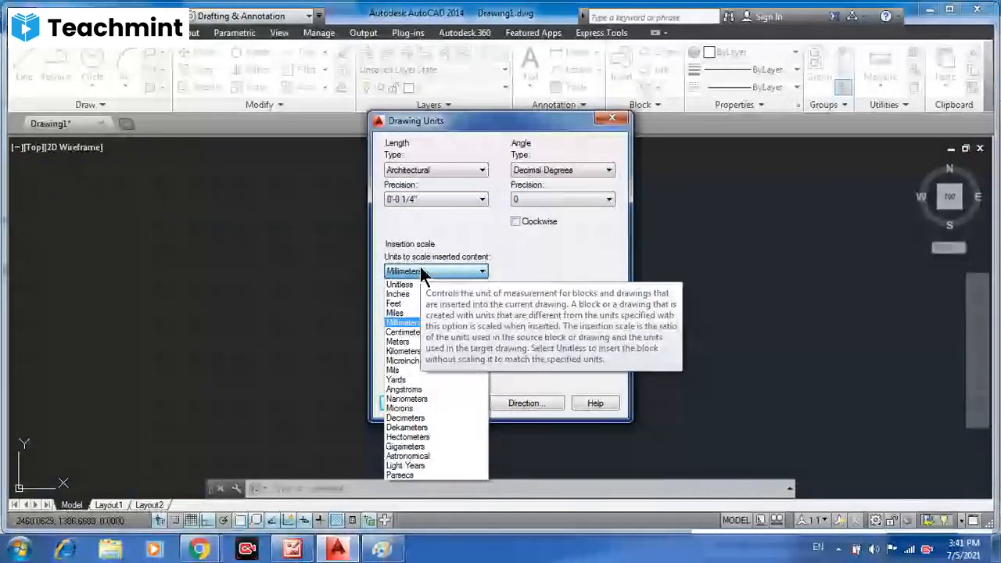
{"action": "left_click", "coordinate": [293, 550]}
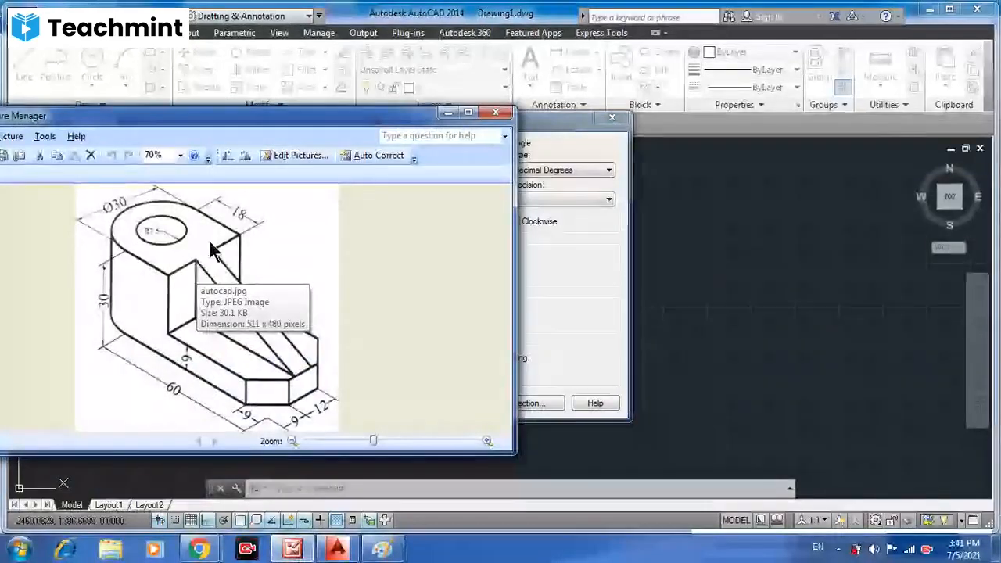
{"action": "left_click", "coordinate": [448, 113]}
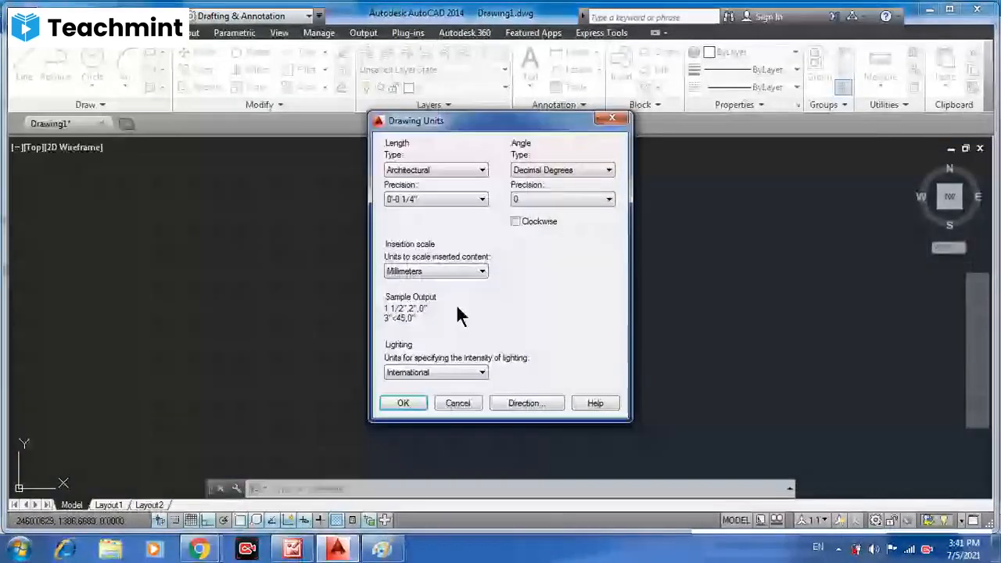
- Choose Decimal Degrees with precision 0 for angles and accept the drawing units with Millimeters as the insertion scale
{"action": "left_click", "coordinate": [571, 170]}
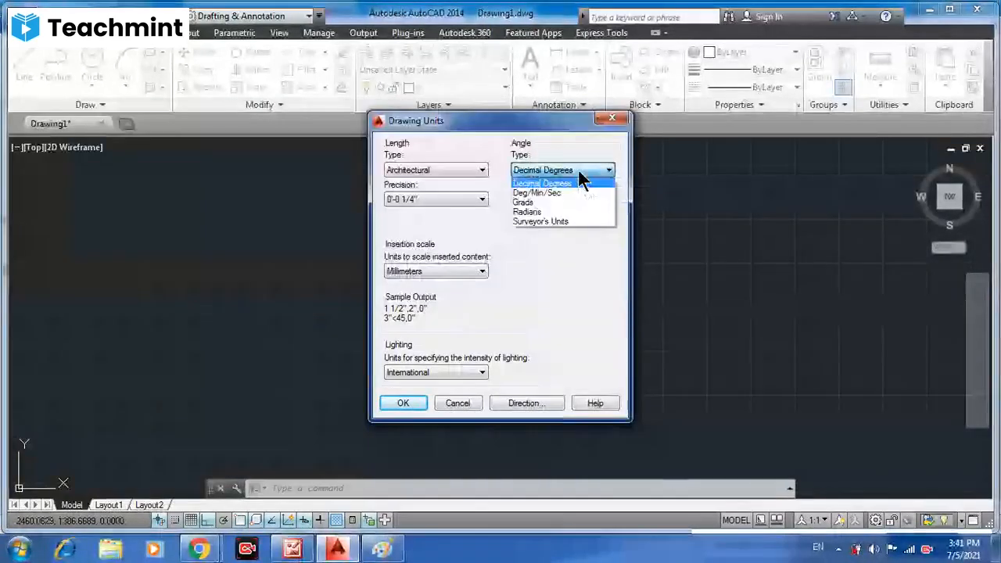
{"action": "left_click", "coordinate": [575, 184]}
{"action": "left_click", "coordinate": [577, 172]}
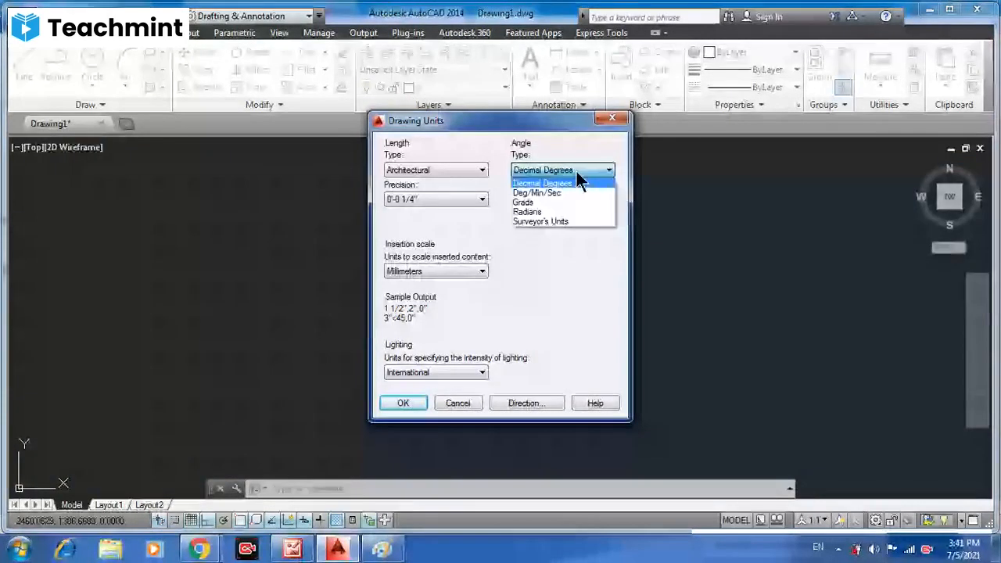
{"action": "left_click", "coordinate": [577, 182]}
{"action": "left_click", "coordinate": [559, 199]}
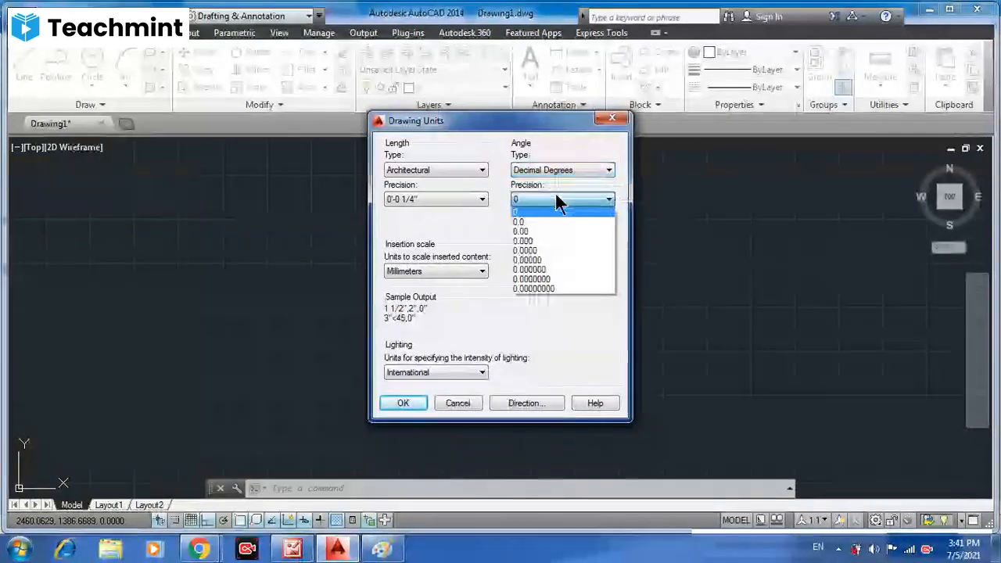
{"action": "left_click", "coordinate": [556, 211]}
{"action": "left_click", "coordinate": [415, 404]}
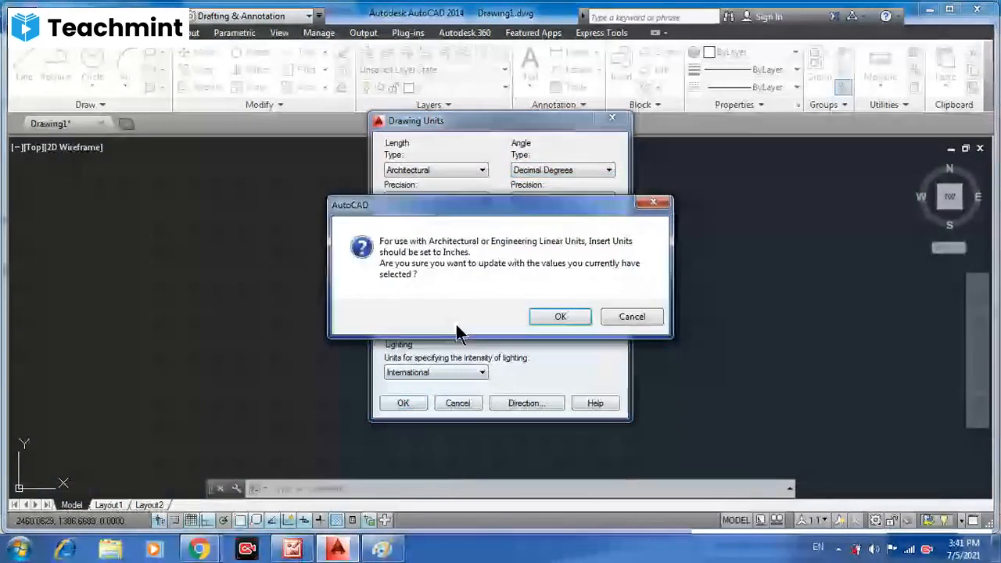
{"action": "left_click", "coordinate": [560, 316]}
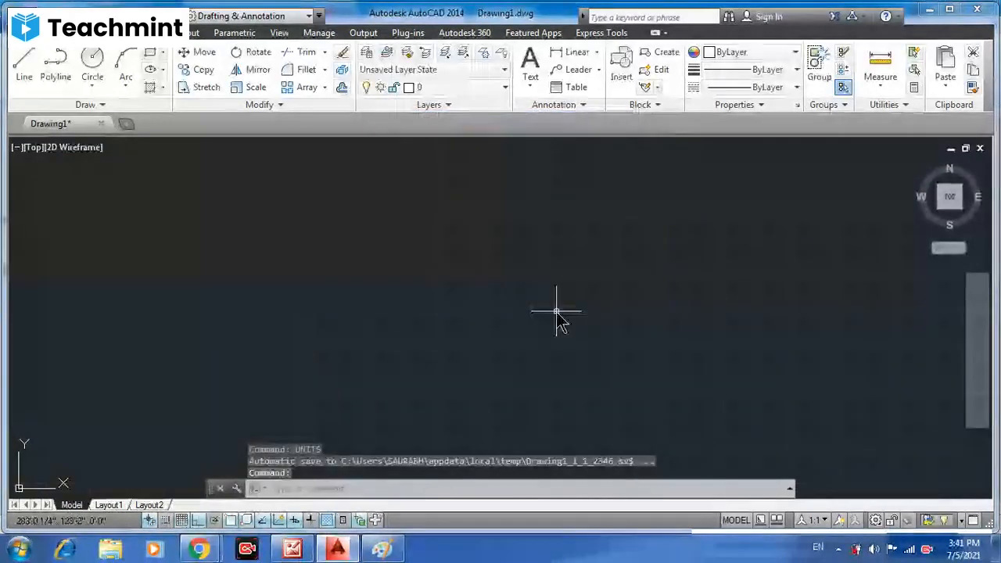
- Open the dimension style manager, compare the Standard and ISO-25 previews, and open the ISO-25 style for modification
{"action": "type", "text": "D"}
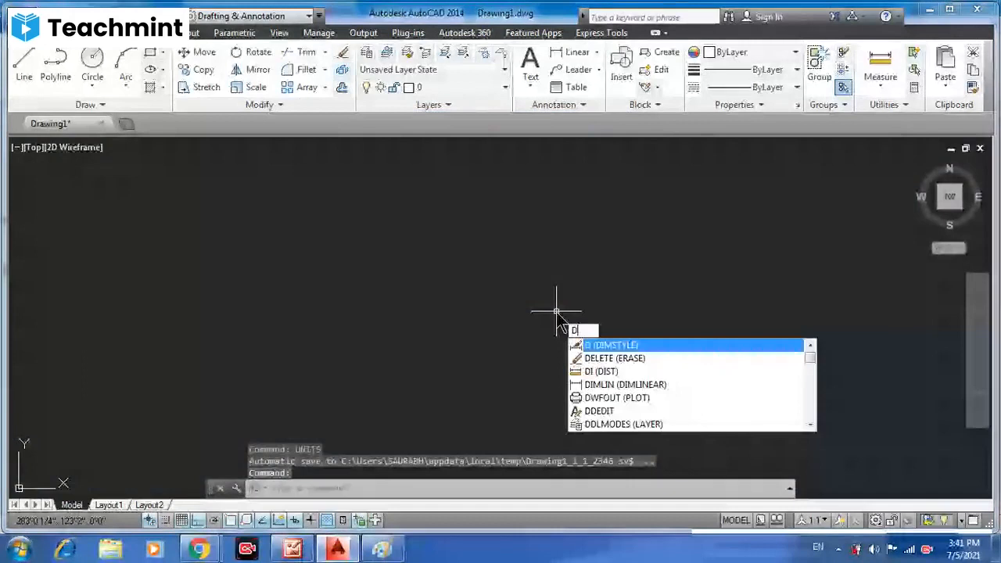
{"action": "left_click", "coordinate": [600, 345]}
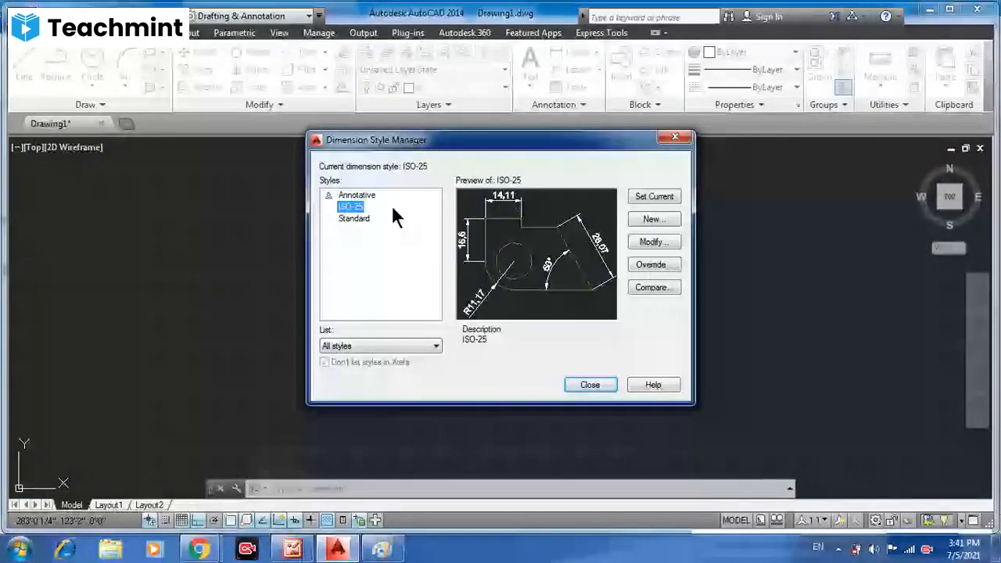
{"action": "left_click", "coordinate": [348, 219]}
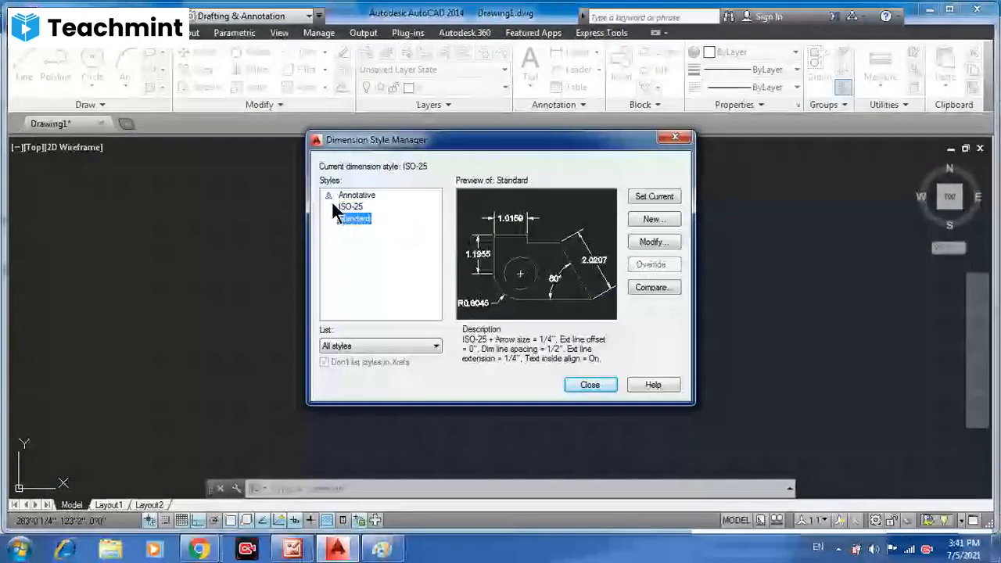
{"action": "left_click", "coordinate": [345, 210]}
{"action": "left_click", "coordinate": [348, 218]}
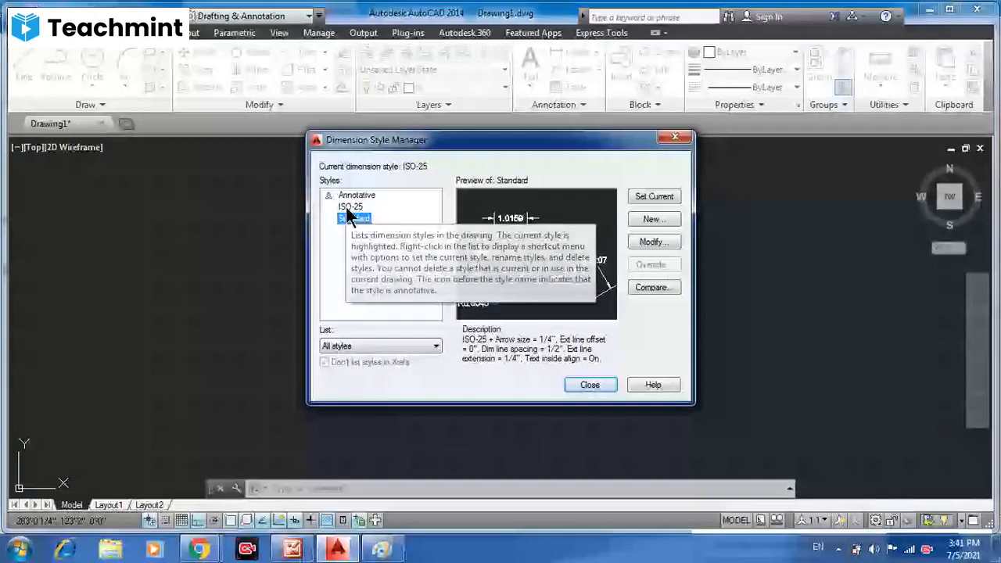
{"action": "left_click", "coordinate": [350, 207]}
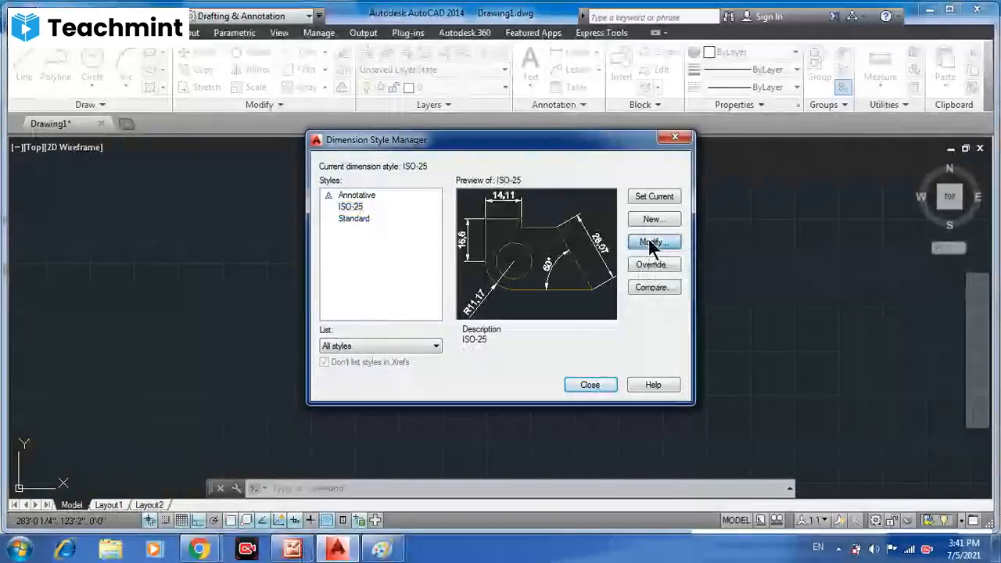
{"action": "left_click", "coordinate": [649, 242]}
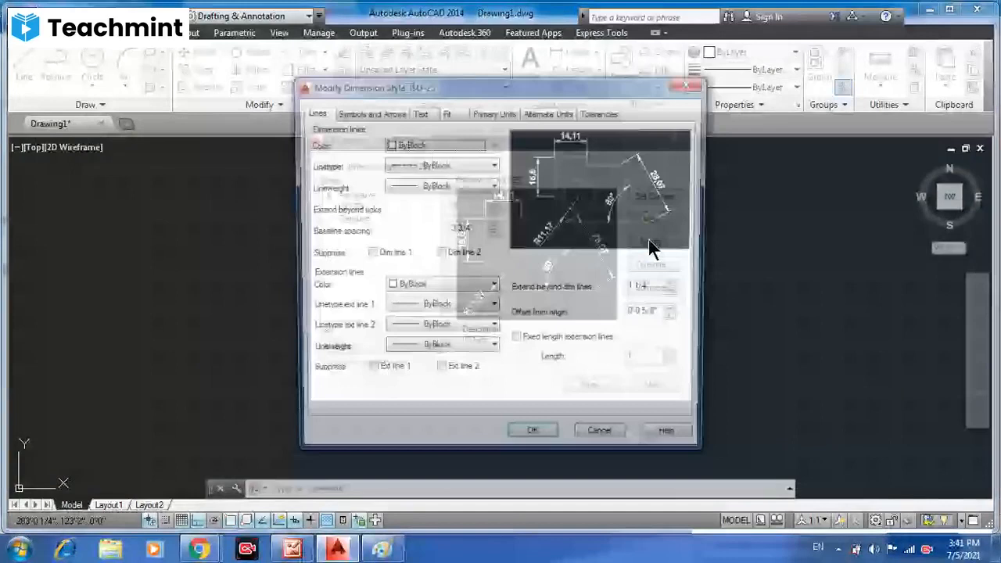
- Review the color, linetype and lineweight options for the dimension lines of the ISO-25 style
{"action": "left_click", "coordinate": [416, 145]}
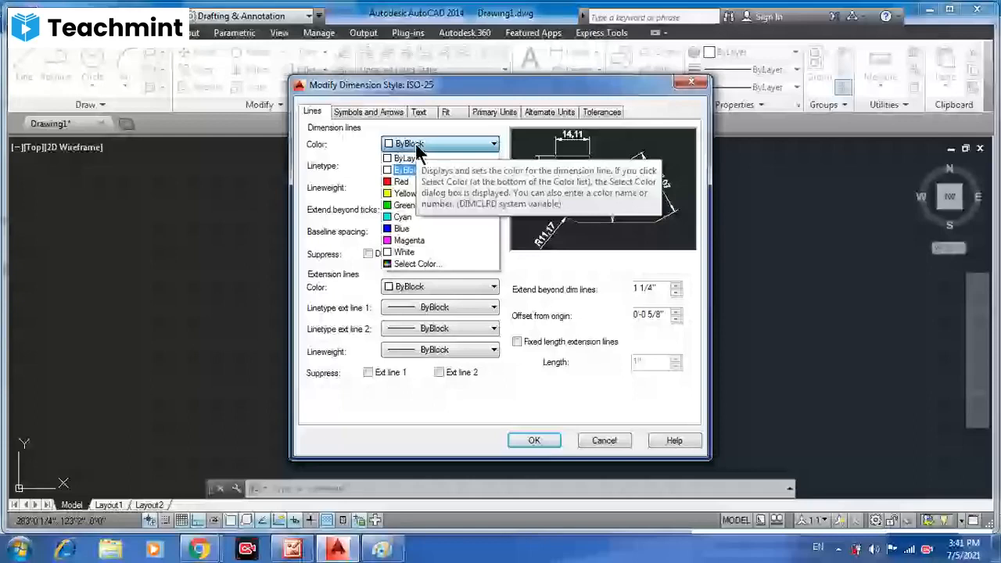
{"action": "left_click", "coordinate": [399, 165]}
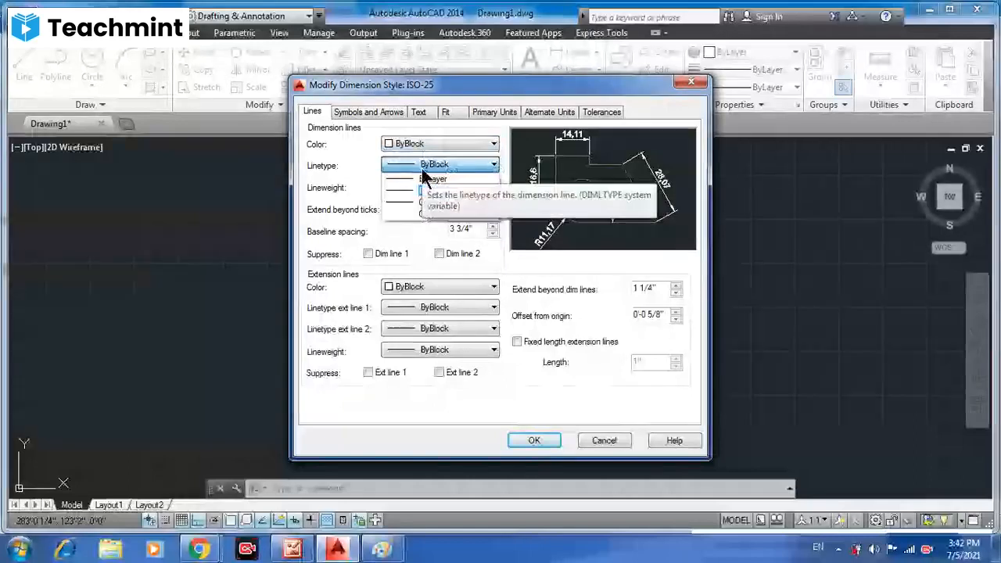
{"action": "left_click", "coordinate": [422, 185]}
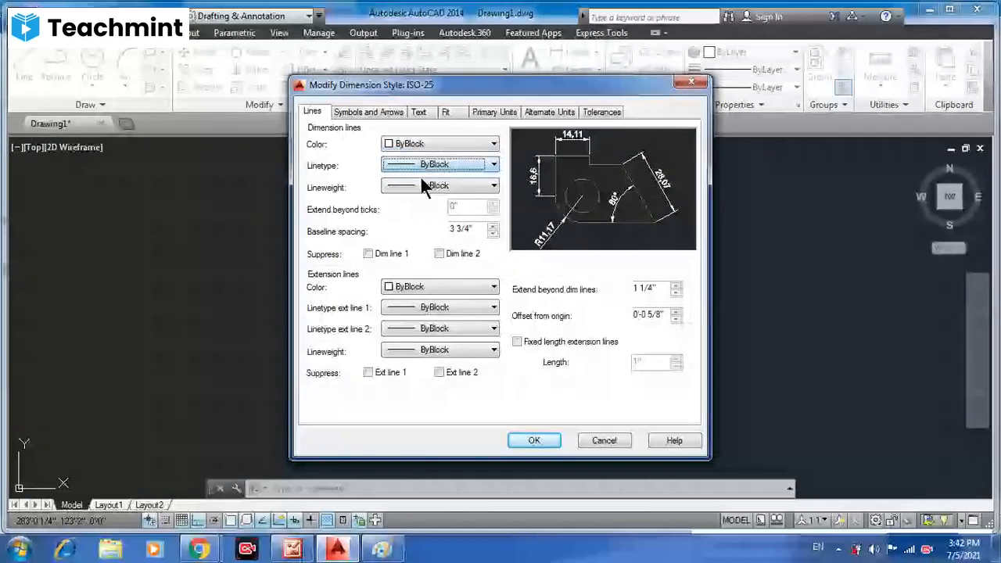
{"action": "left_click", "coordinate": [420, 181]}
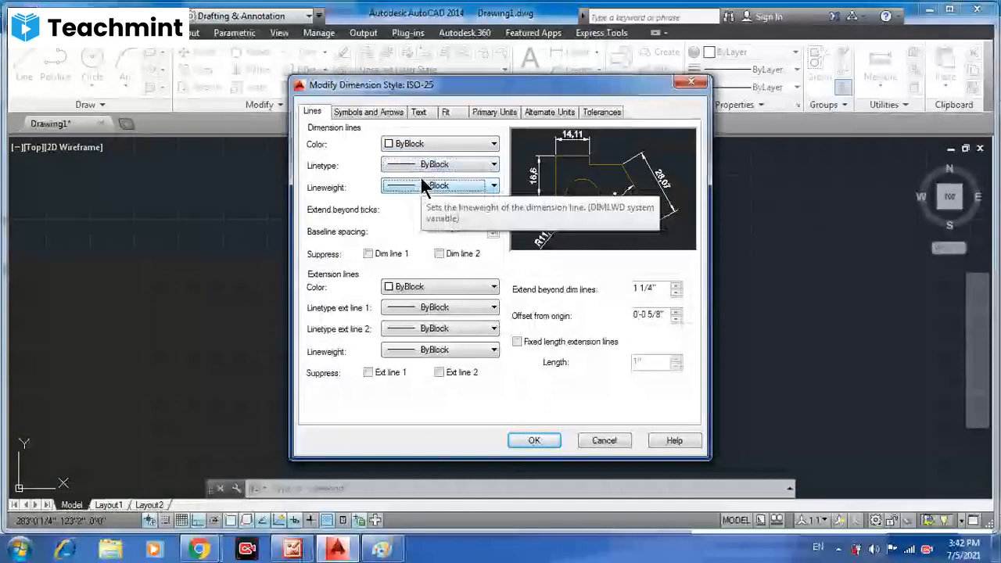
- Choose Closed filled for the first and second arrowheads of the ISO-25 style and check the leader arrowhead
{"action": "left_click", "coordinate": [360, 111]}
{"action": "left_click", "coordinate": [364, 157]}
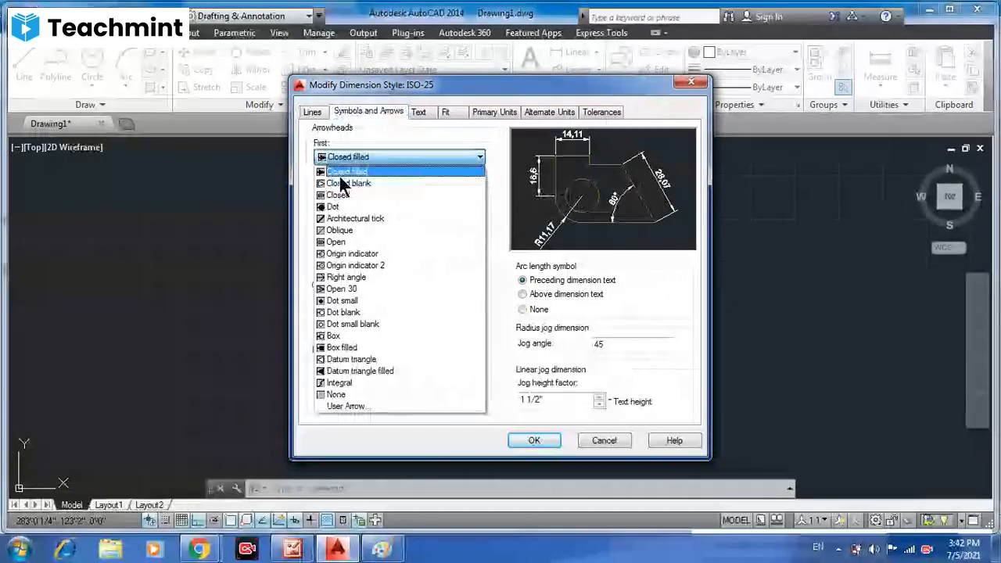
{"action": "left_click", "coordinate": [344, 171]}
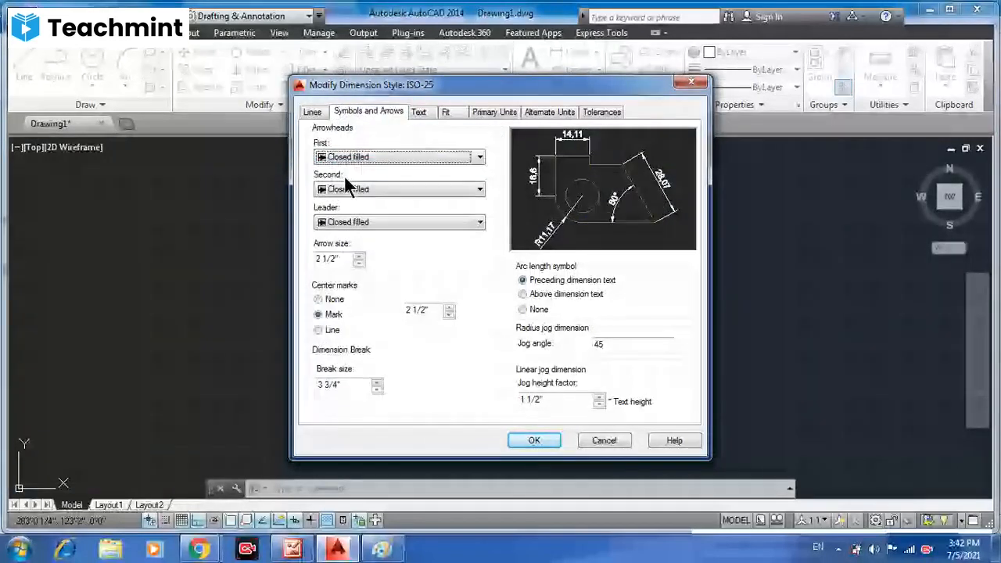
{"action": "left_click", "coordinate": [356, 190]}
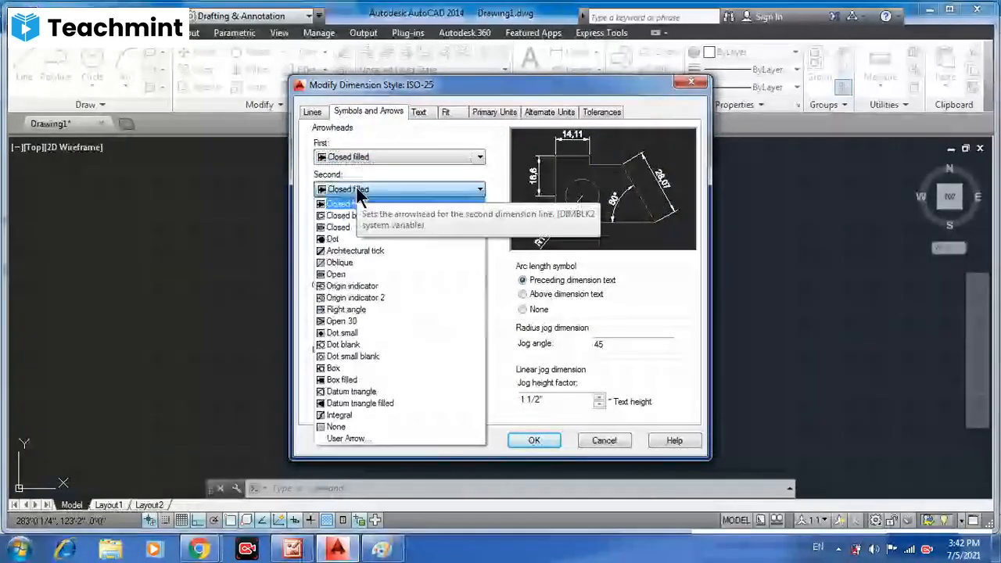
{"action": "left_click", "coordinate": [344, 203]}
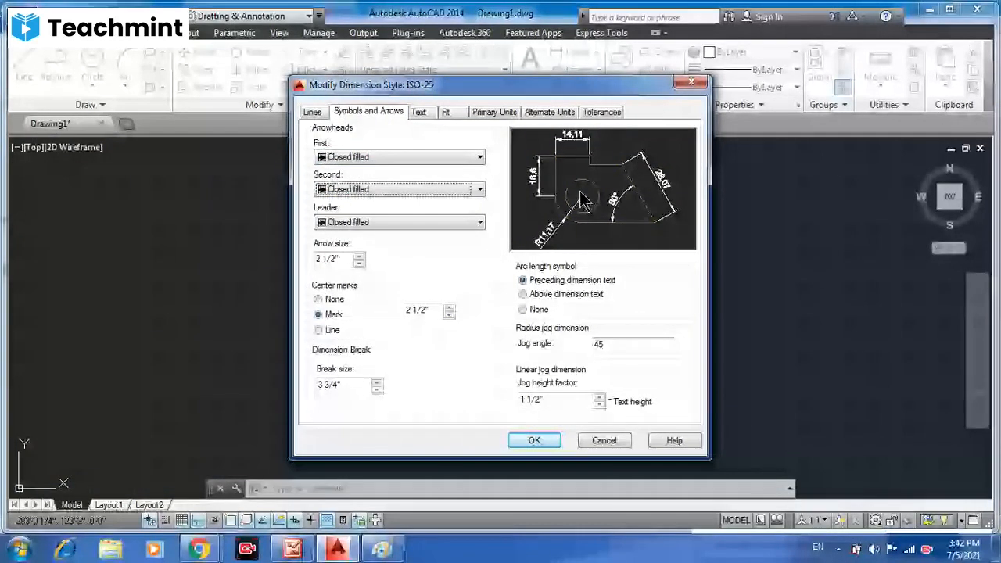
{"action": "left_click", "coordinate": [430, 221]}
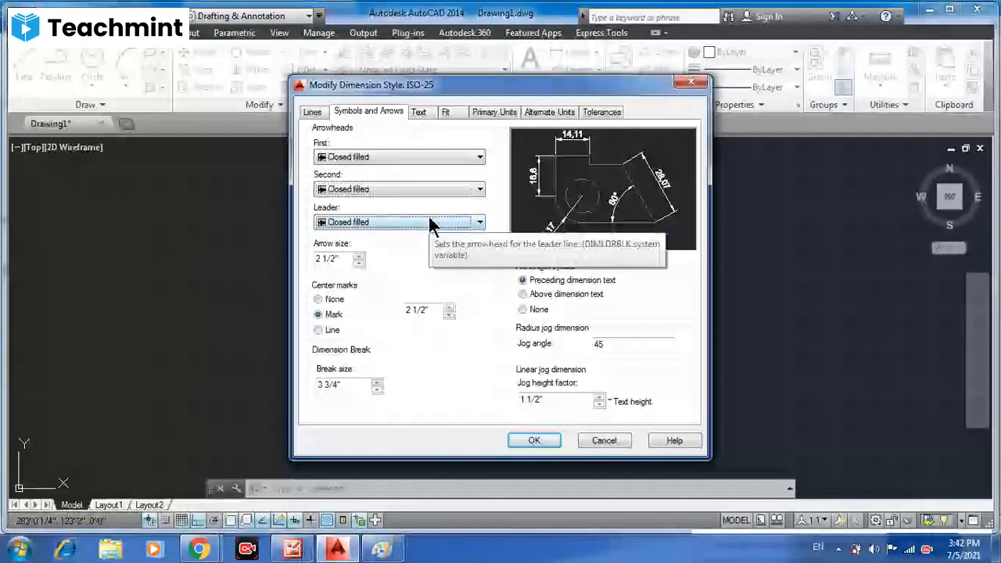
- Replace the dimension text height in the ISO-25 style and accept the style modifications
{"action": "left_click", "coordinate": [417, 110]}
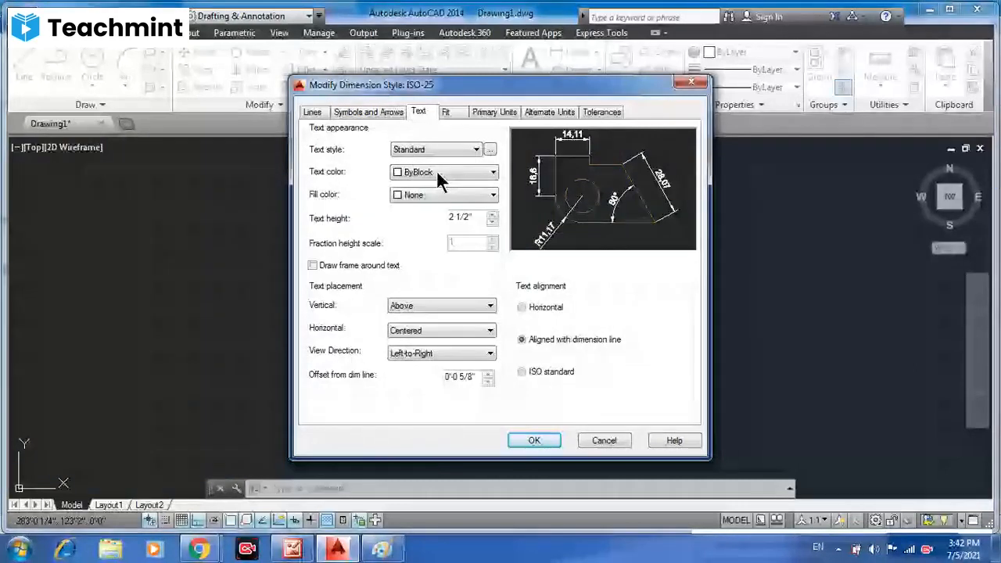
{"action": "left_click_drag", "start_coordinate": [476, 222], "coordinate": [446, 220]}
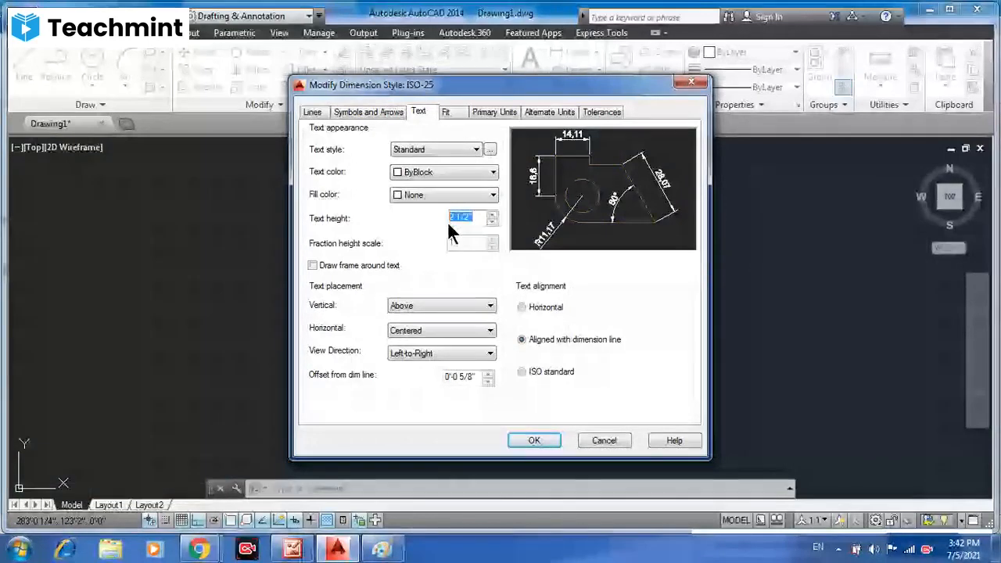
{"action": "type", "text": "0.5"}
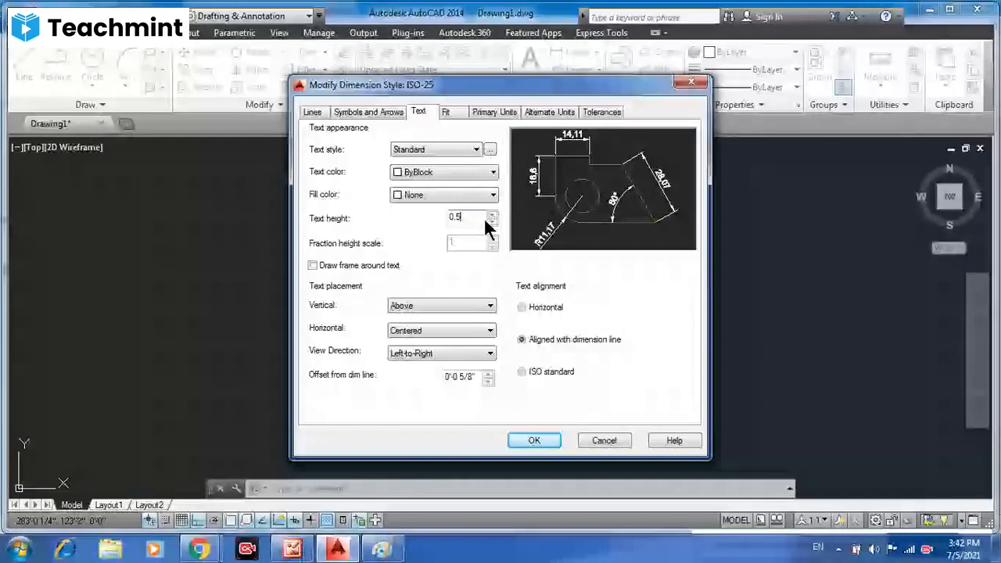
{"action": "key", "text": "BackSpace"}
{"action": "key", "text": "BackSpace"}
{"action": "key", "text": "BackSpace"}
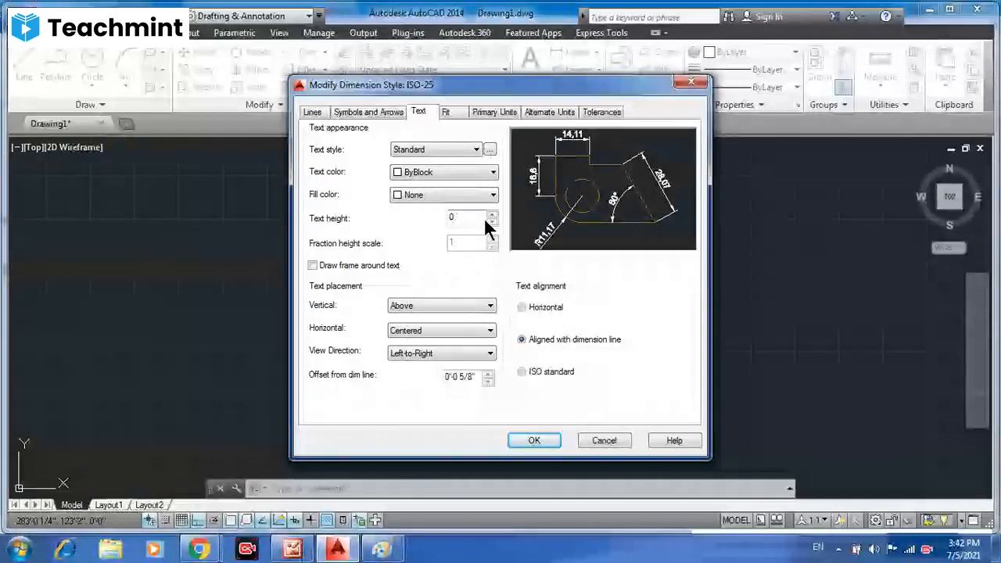
{"action": "type", "text": "1"}
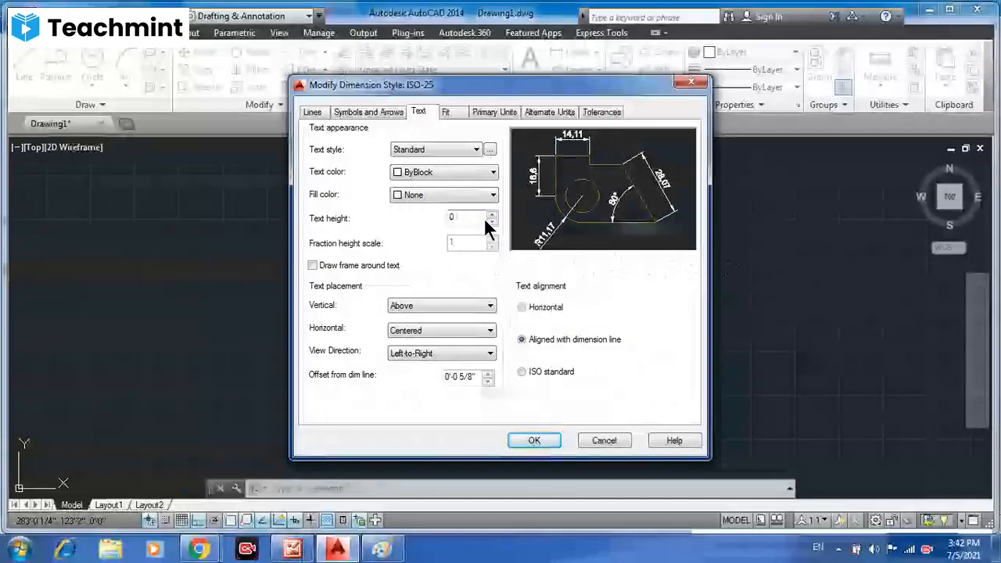
{"action": "left_click", "coordinate": [534, 441]}
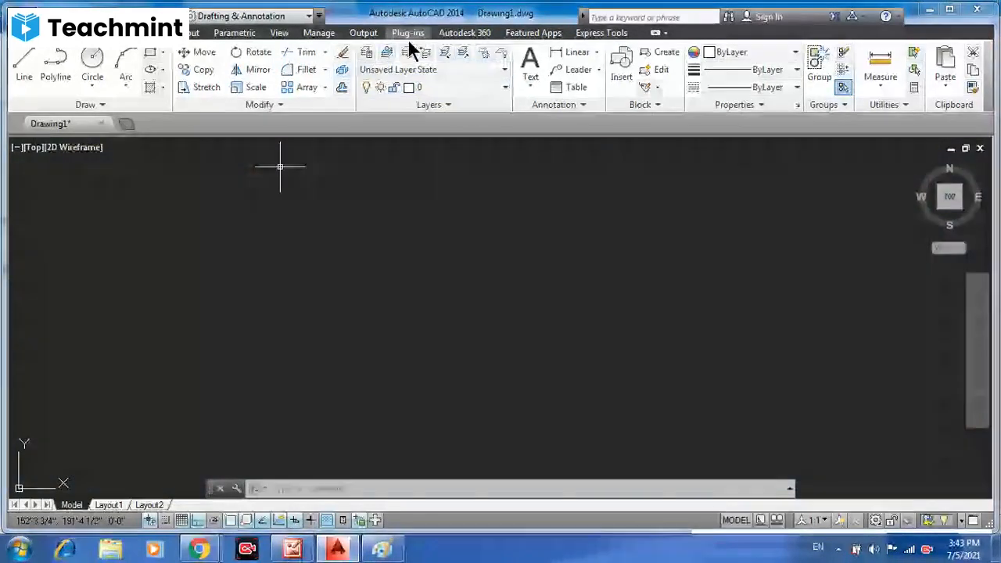
- Open the layer manager, create a new layer named "main line" and widen the manager to show all layer properties
{"action": "left_click", "coordinate": [368, 57]}
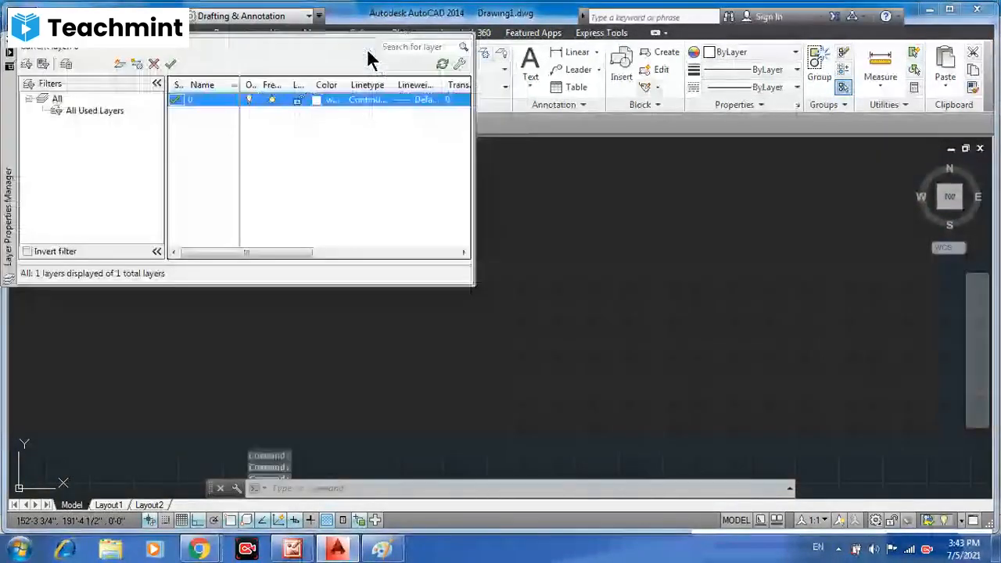
{"action": "left_click", "coordinate": [207, 99]}
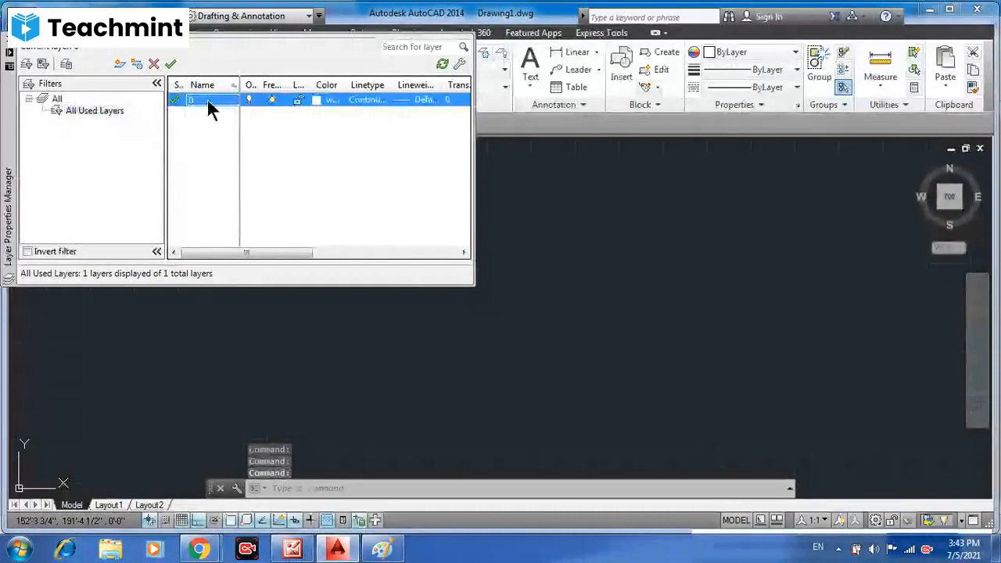
{"action": "key", "text": "alt+n"}
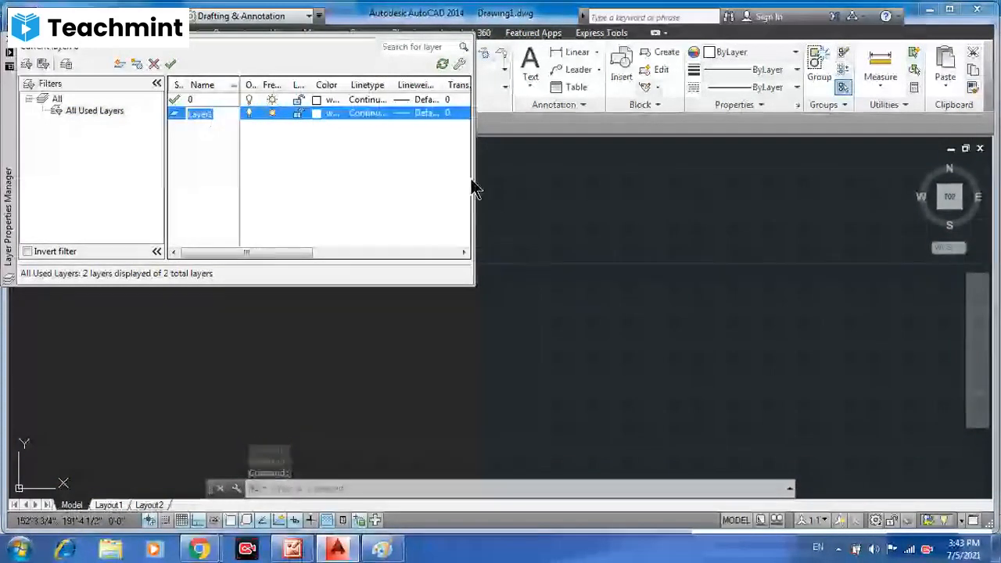
{"action": "left_click_drag", "start_coordinate": [474, 178], "coordinate": [792, 184]}
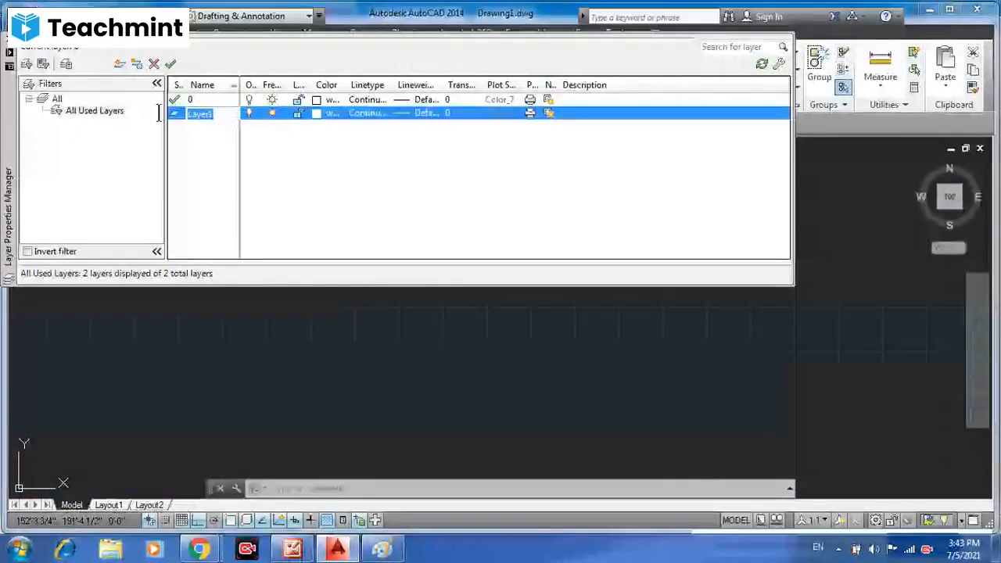
{"action": "type", "text": "main"}
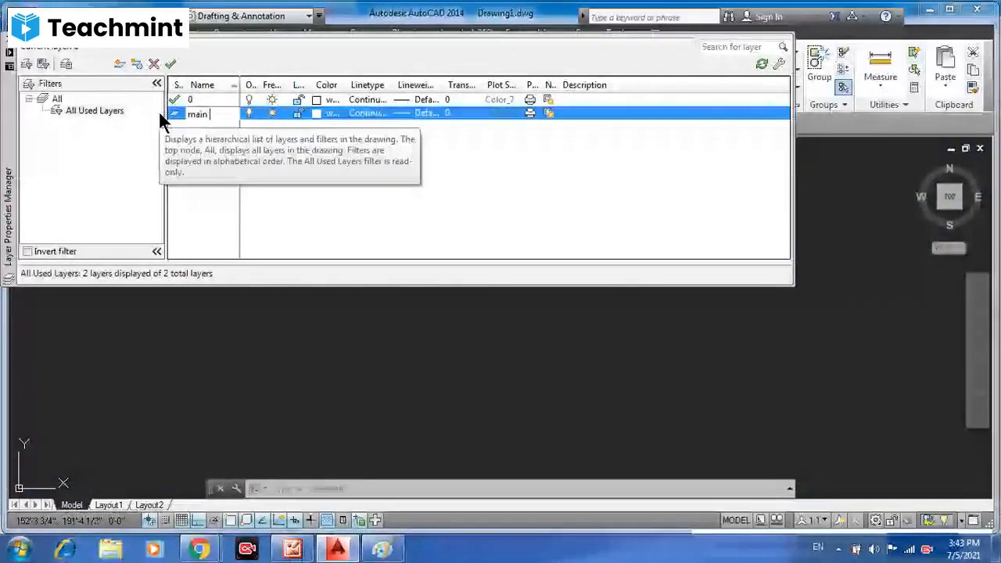
{"action": "type", "text": " line"}
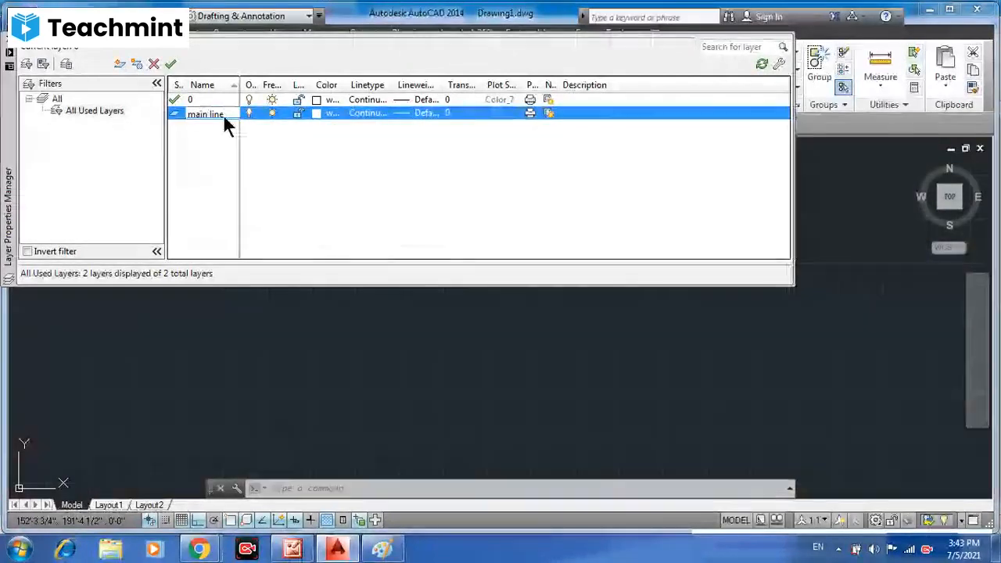
- Review the color and lineweight options of the "main line" layer, widening the lineweight column to read it fully
{"action": "left_click", "coordinate": [331, 113]}
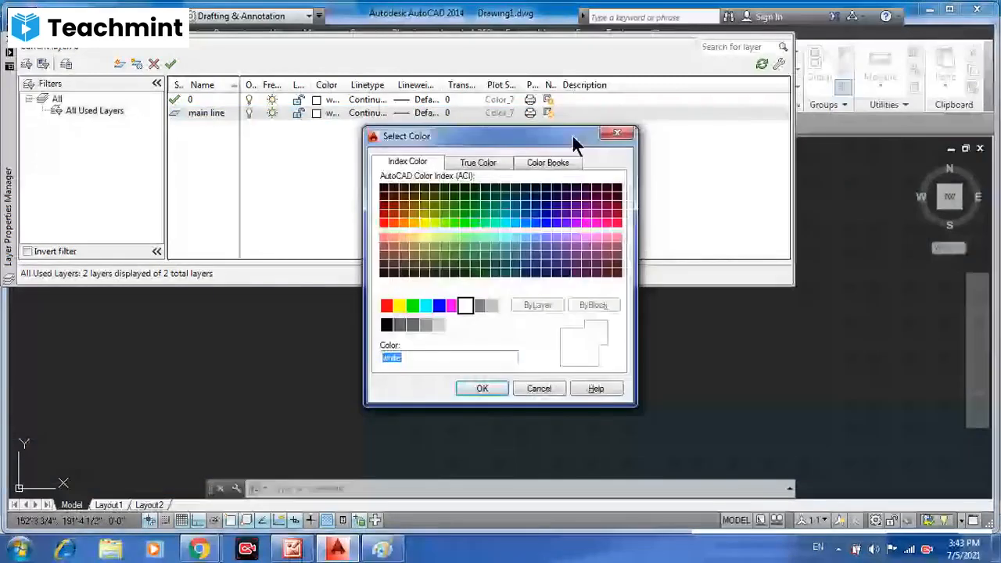
{"action": "left_click", "coordinate": [617, 133]}
{"action": "left_click_drag", "start_coordinate": [395, 84], "coordinate": [506, 86]}
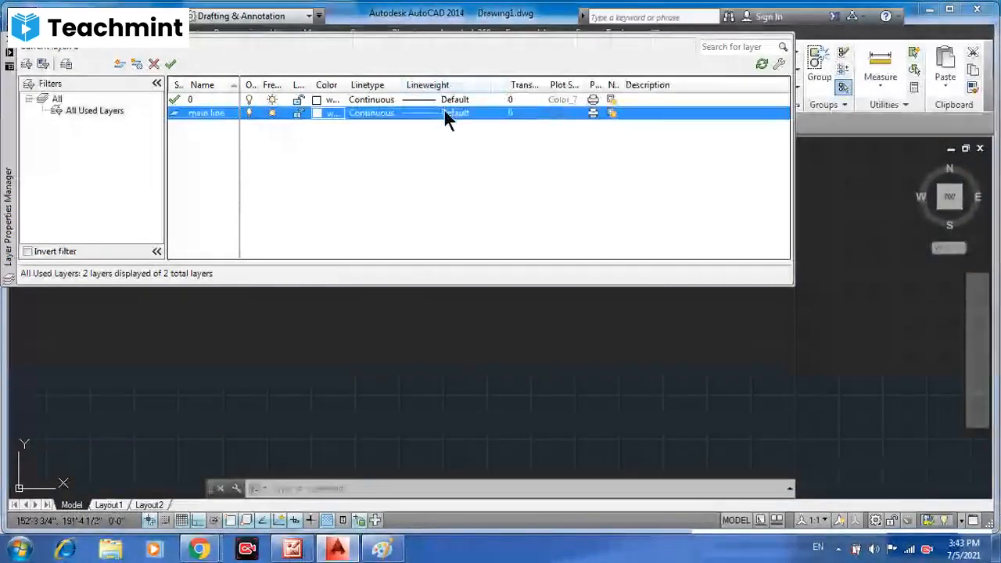
{"action": "left_click", "coordinate": [444, 111]}
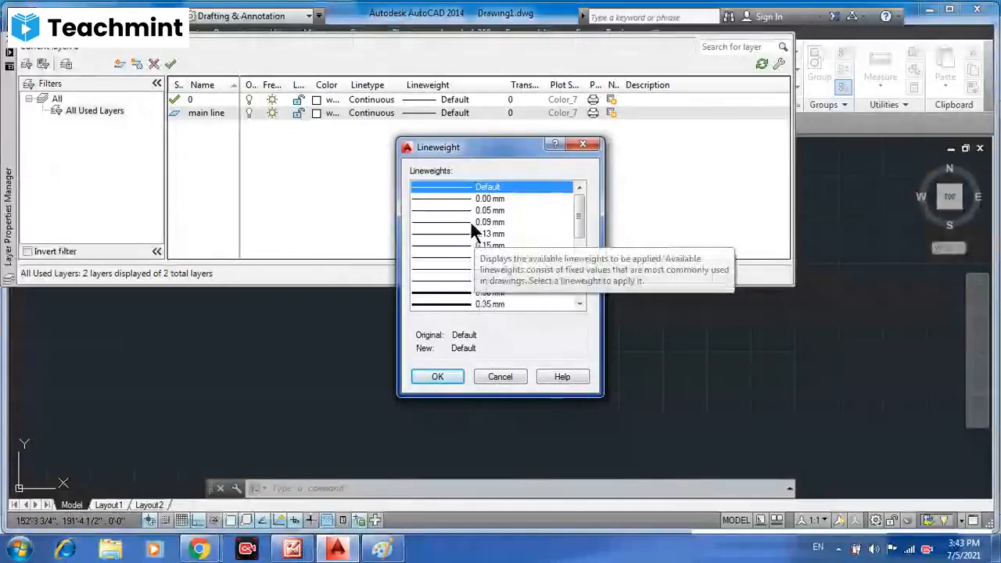
{"action": "left_click", "coordinate": [583, 144]}
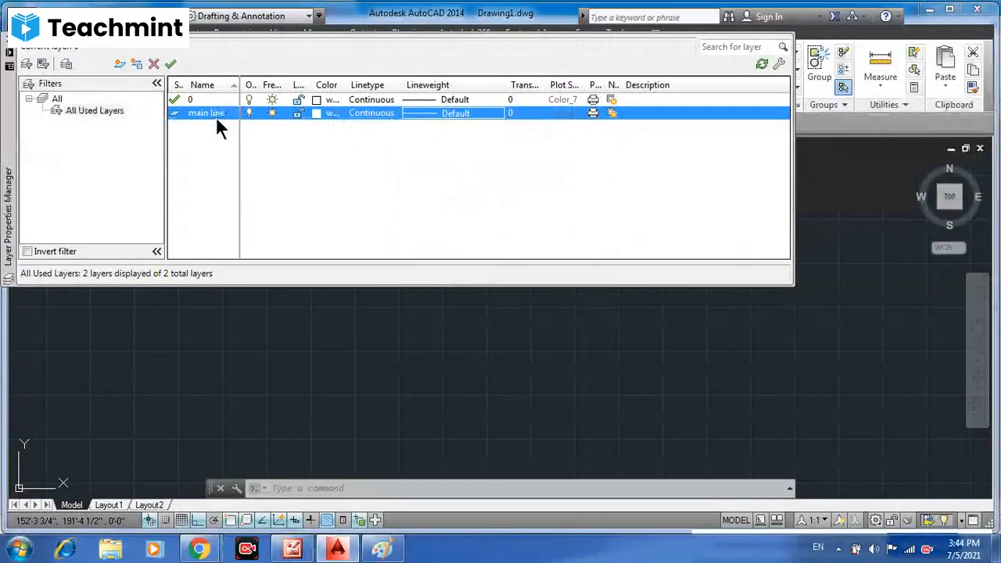
- Create a new layer named "hidden line"
{"action": "key", "text": "alt+n"}
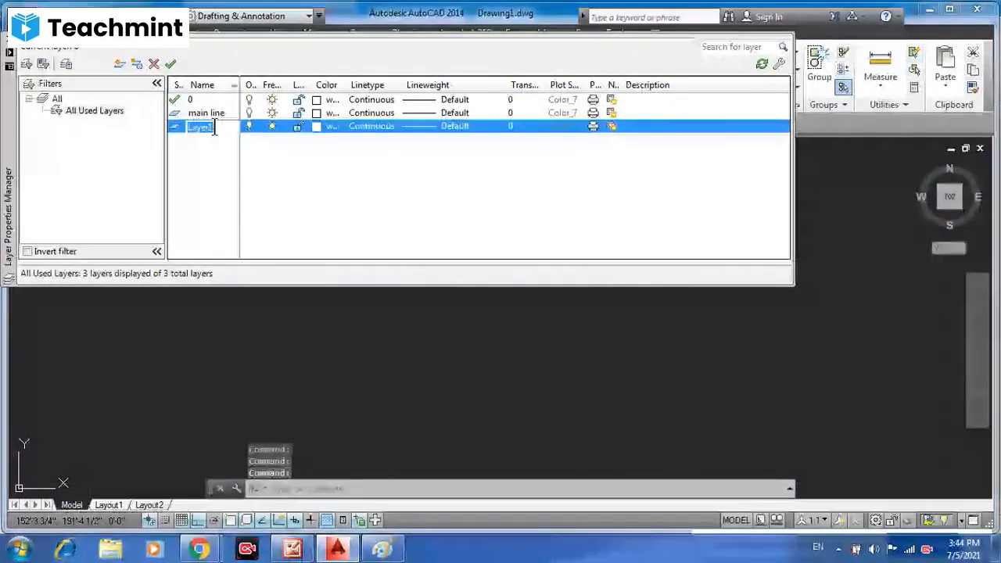
{"action": "type", "text": "p"}
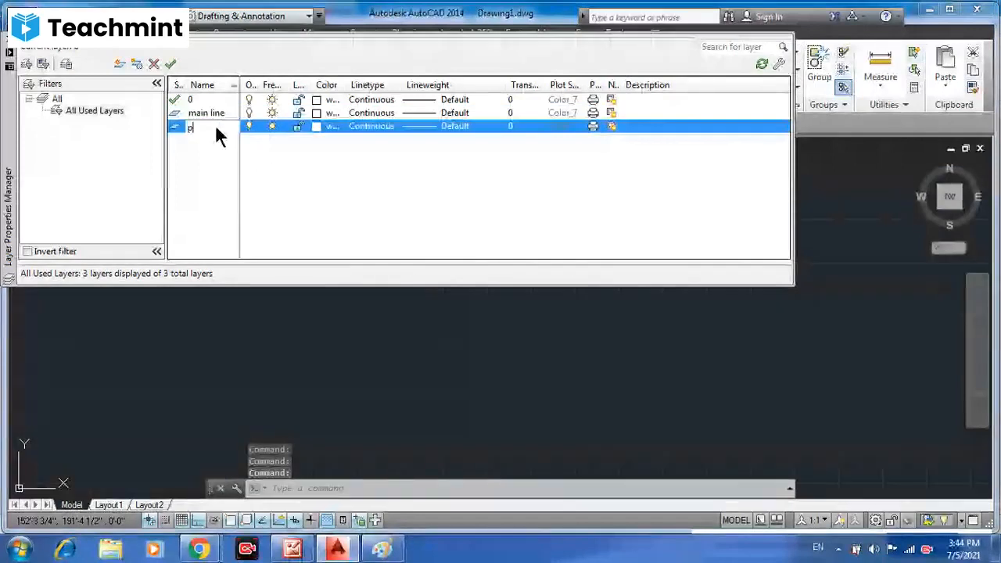
{"action": "key", "text": "BackSpace"}
{"action": "type", "text": "hidden"}
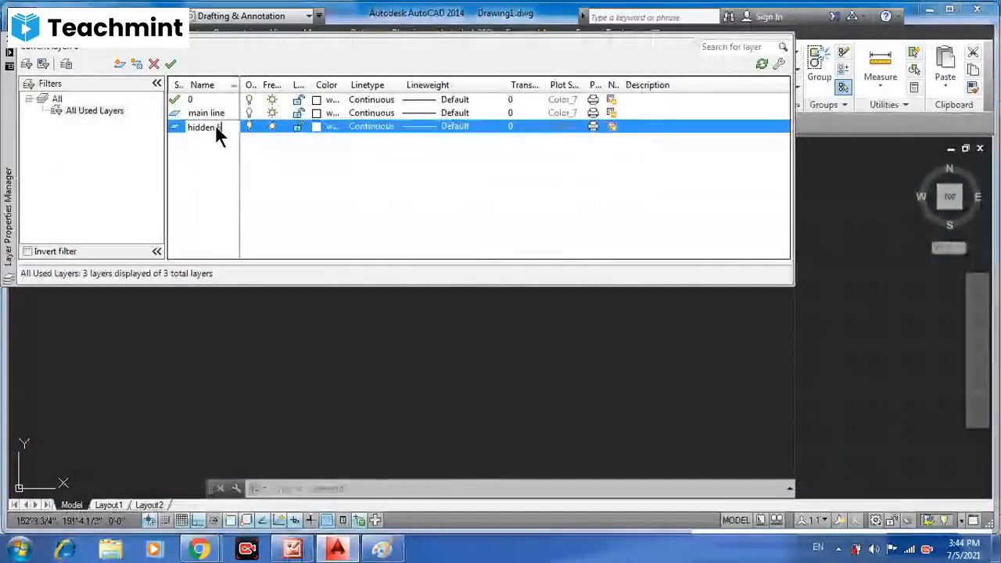
{"action": "type", "text": " line"}
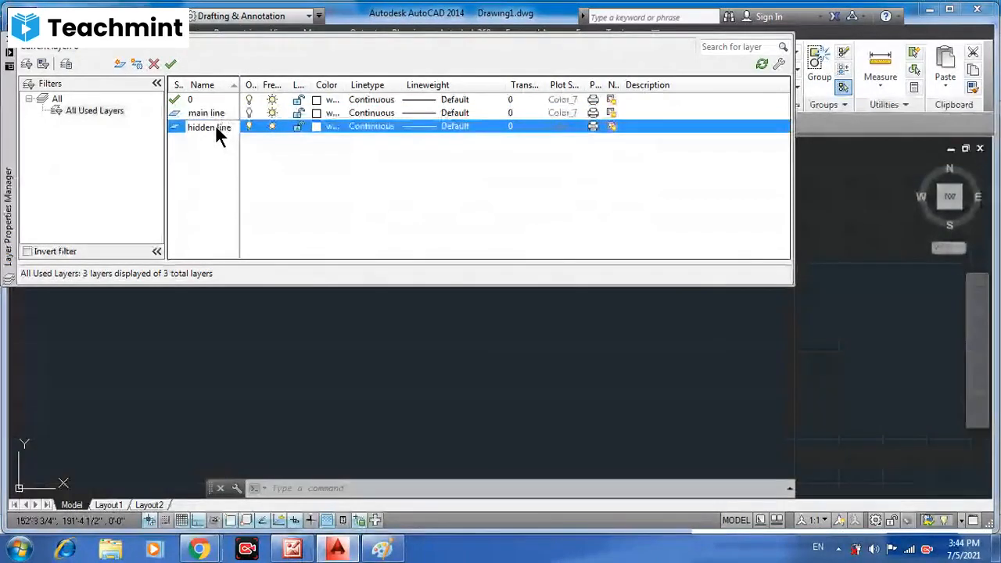
{"action": "key", "text": "Return"}
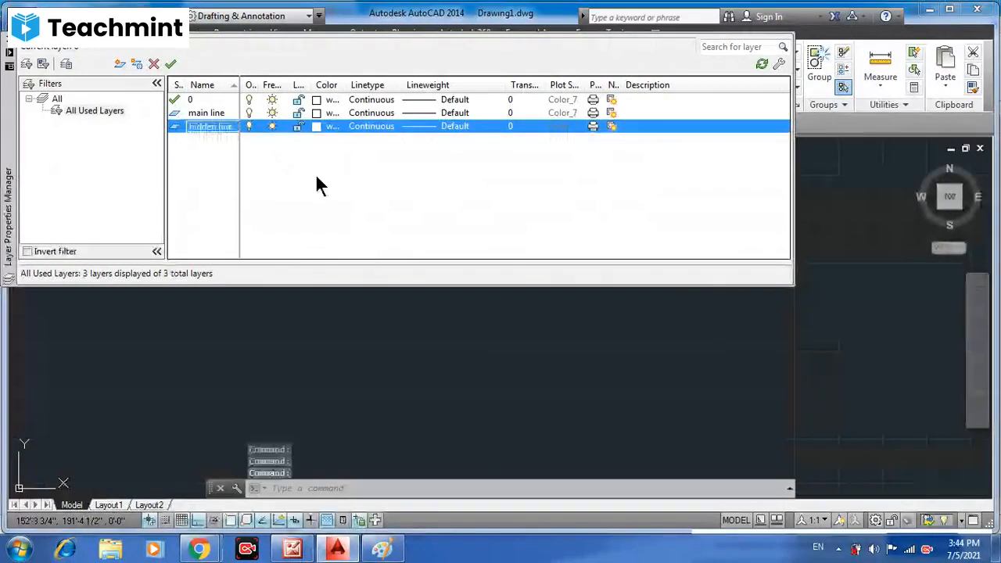
- Load the ACAD_ISO07W100 ISO dot linetype and assign it to the "hidden line" layer
{"action": "left_click", "coordinate": [377, 126]}
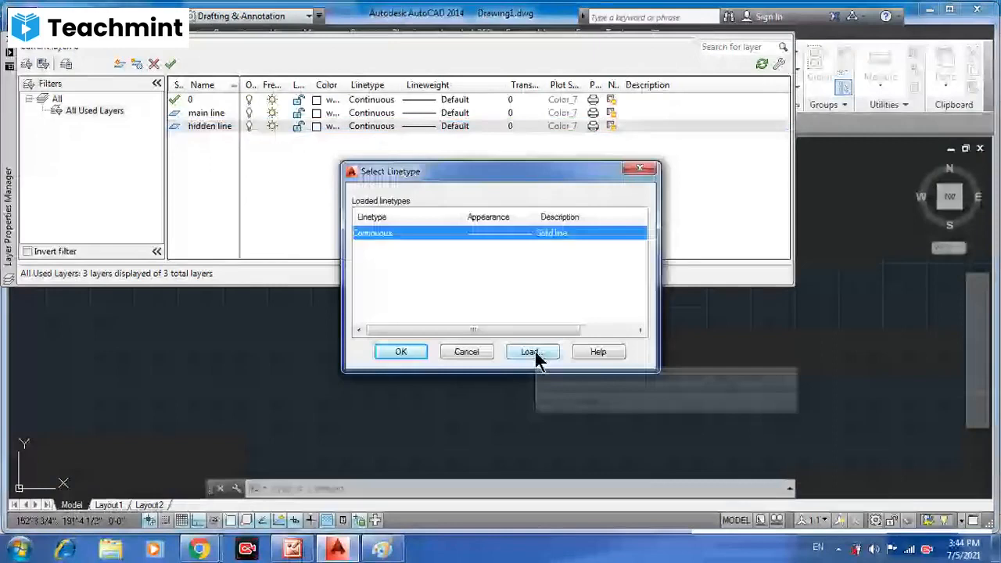
{"action": "left_click", "coordinate": [635, 170]}
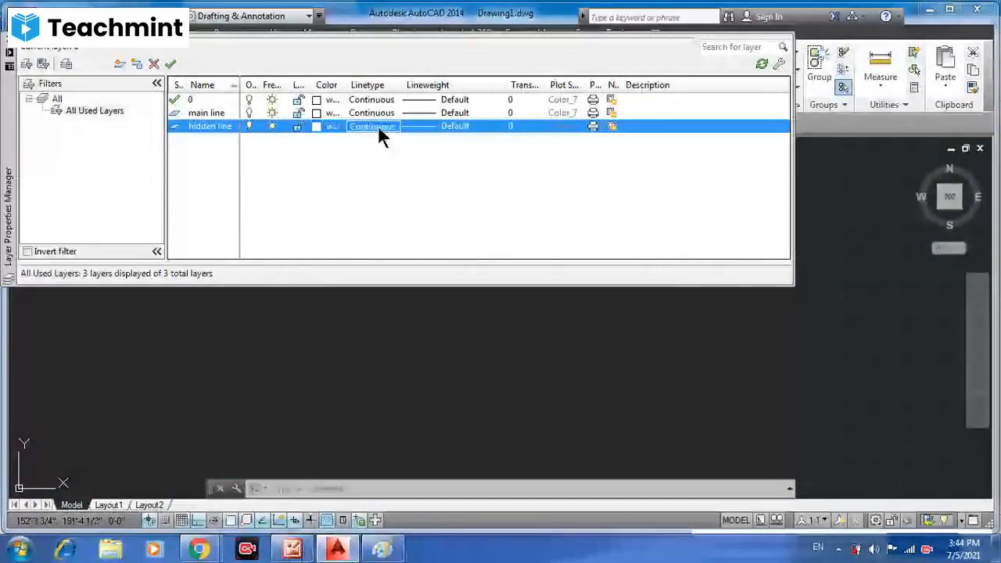
{"action": "left_click", "coordinate": [378, 126]}
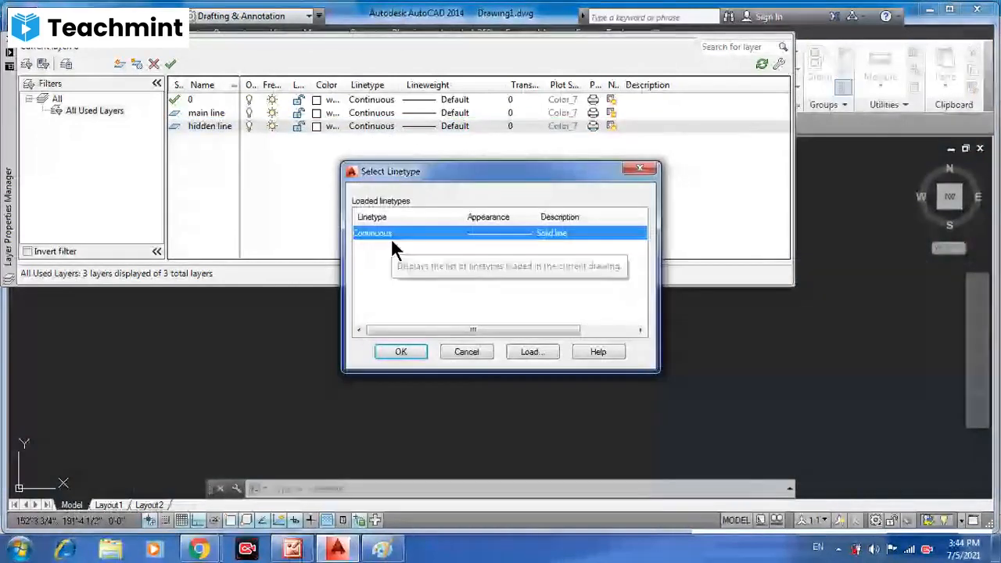
{"action": "left_click", "coordinate": [532, 352]}
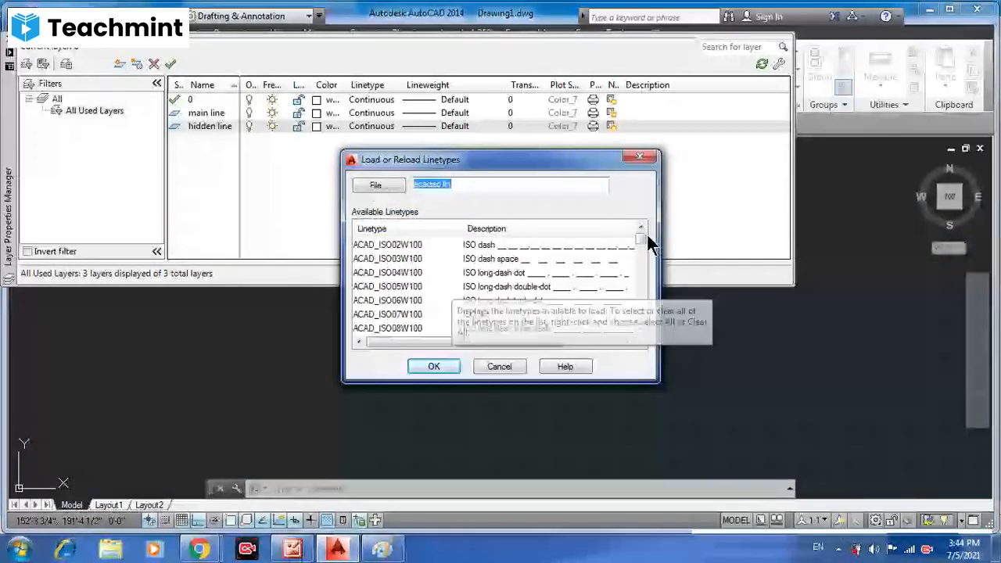
{"action": "mouse_move", "coordinate": [646, 232]}
{"action": "left_mouse_down"}
{"action": "mouse_move", "coordinate": [643, 319]}
{"action": "mouse_move", "coordinate": [643, 244]}
{"action": "left_mouse_up"}
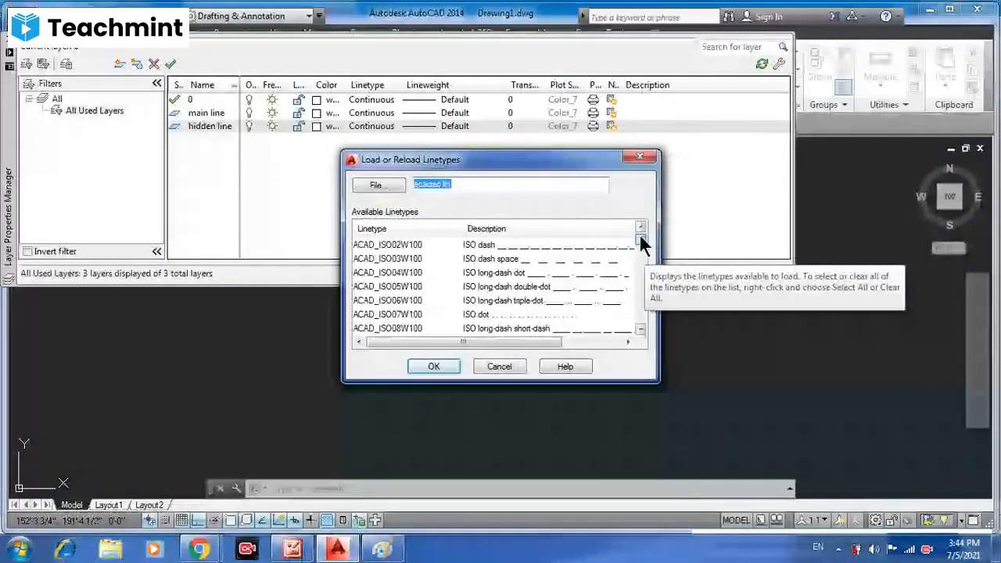
{"action": "left_click", "coordinate": [388, 314]}
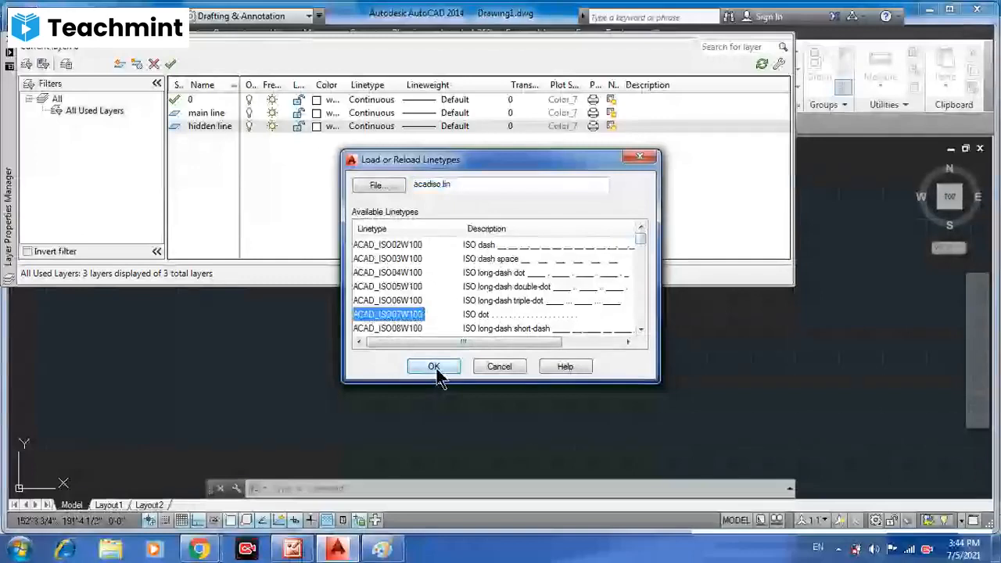
{"action": "left_click", "coordinate": [434, 368]}
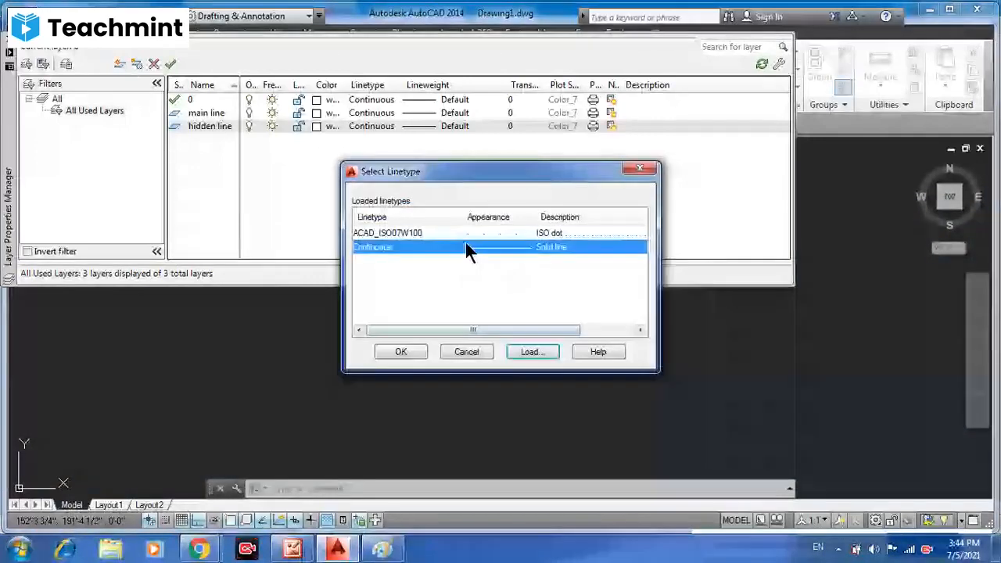
{"action": "double_click", "coordinate": [466, 234]}
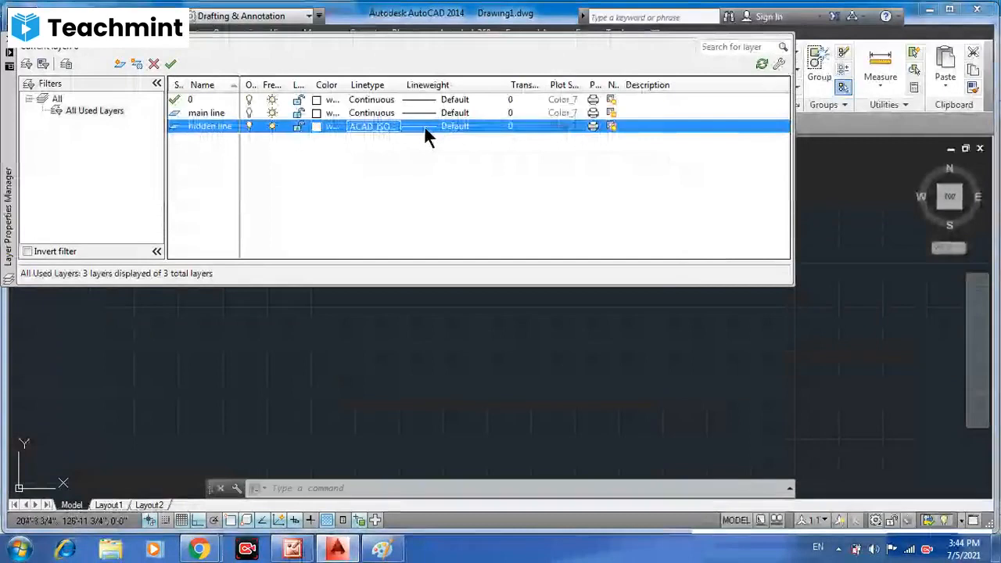
{"action": "left_click", "coordinate": [374, 130]}
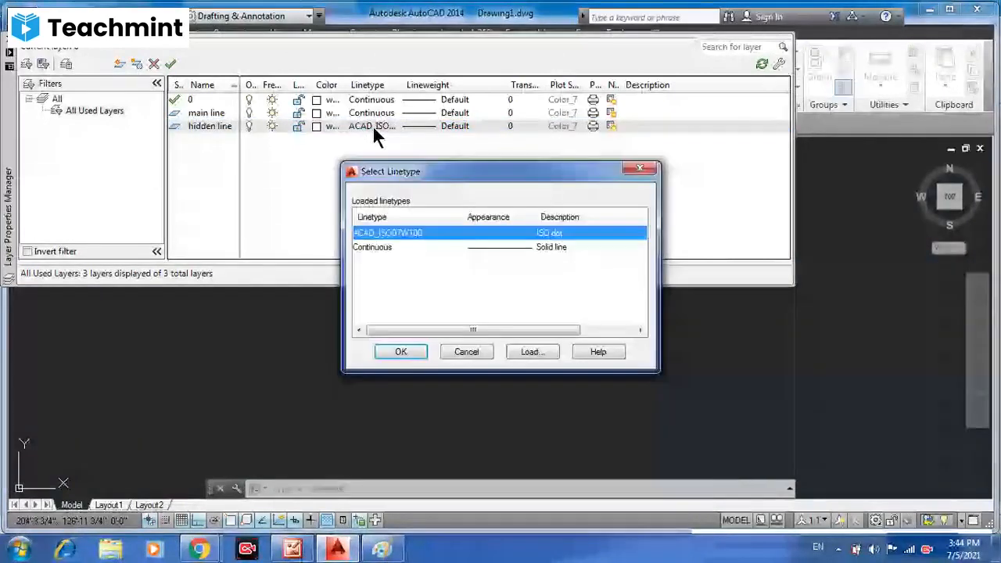
{"action": "key", "text": "Return"}
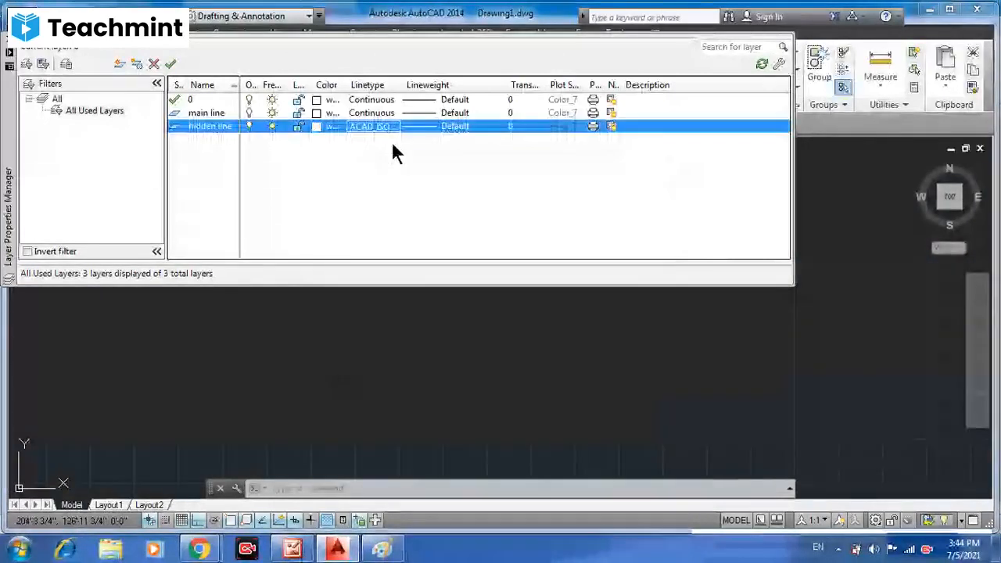
- Create another layer below "hidden line" and name it "pprojection line"
{"action": "left_click", "coordinate": [212, 127]}
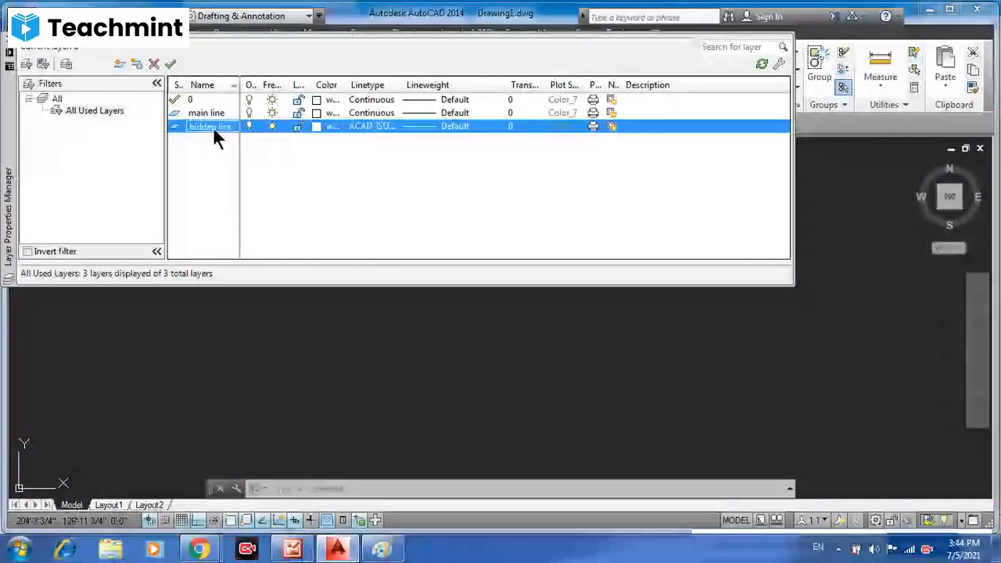
{"action": "key", "text": "alt+n"}
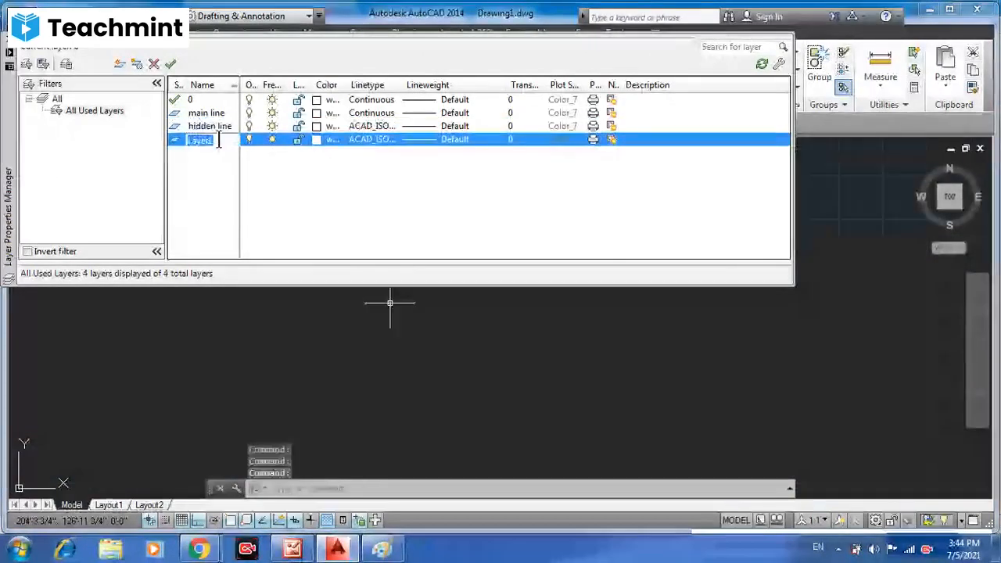
{"action": "type", "text": "proje"}
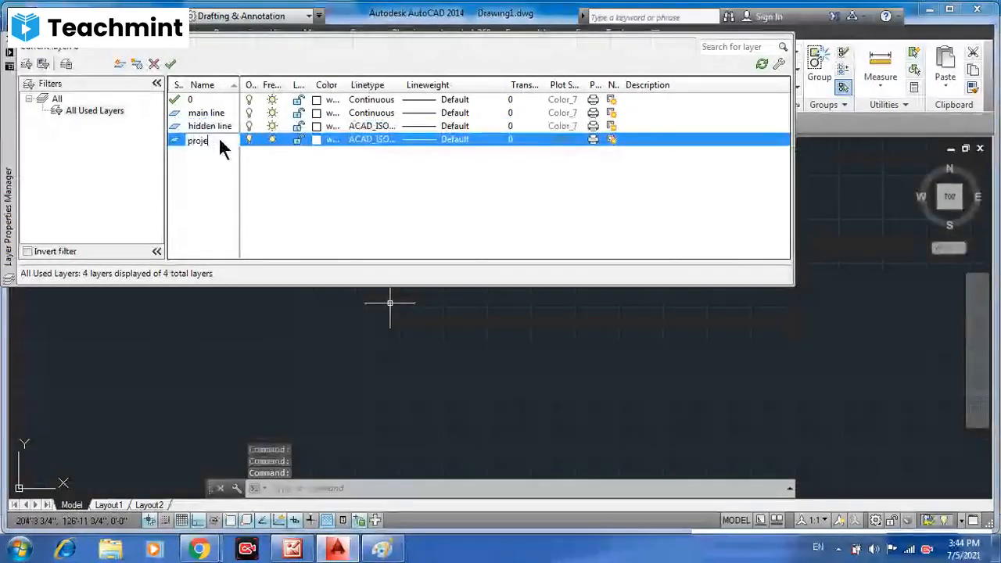
{"action": "type", "text": "ction li"}
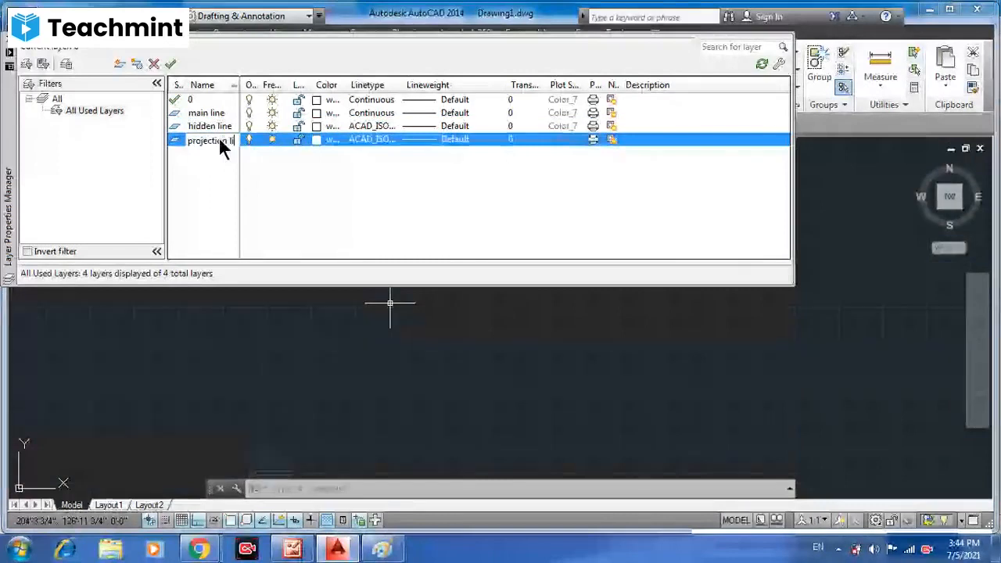
{"action": "key", "text": "BackSpace"}
{"action": "key", "text": "BackSpace"}
{"action": "key", "text": "BackSpace"}
{"action": "key", "text": "BackSpace"}
{"action": "key", "text": "BackSpace"}
{"action": "key", "text": "BackSpace"}
{"action": "type", "text": "jection lin"}
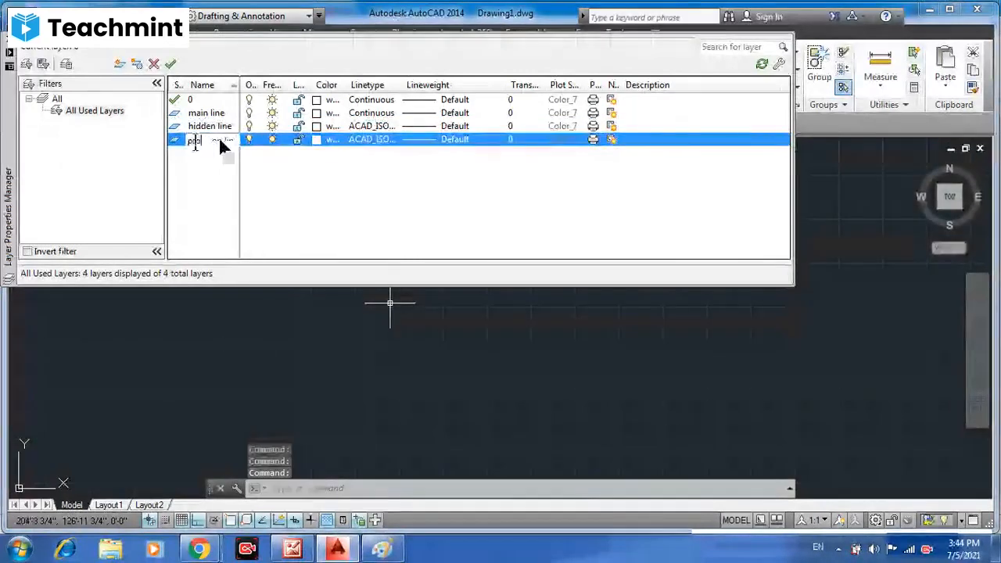
{"action": "type", "text": "e"}
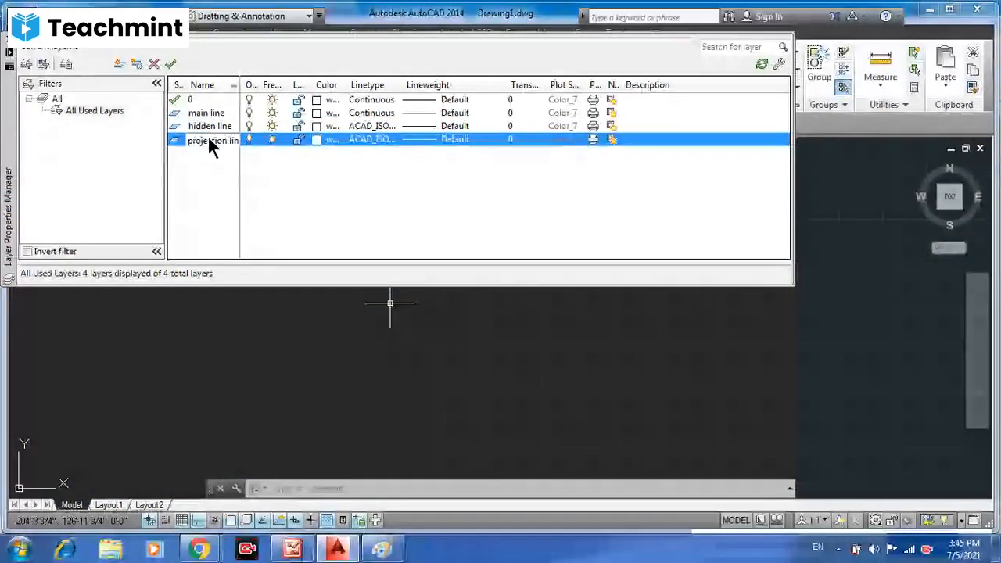
{"action": "key", "text": "Return"}
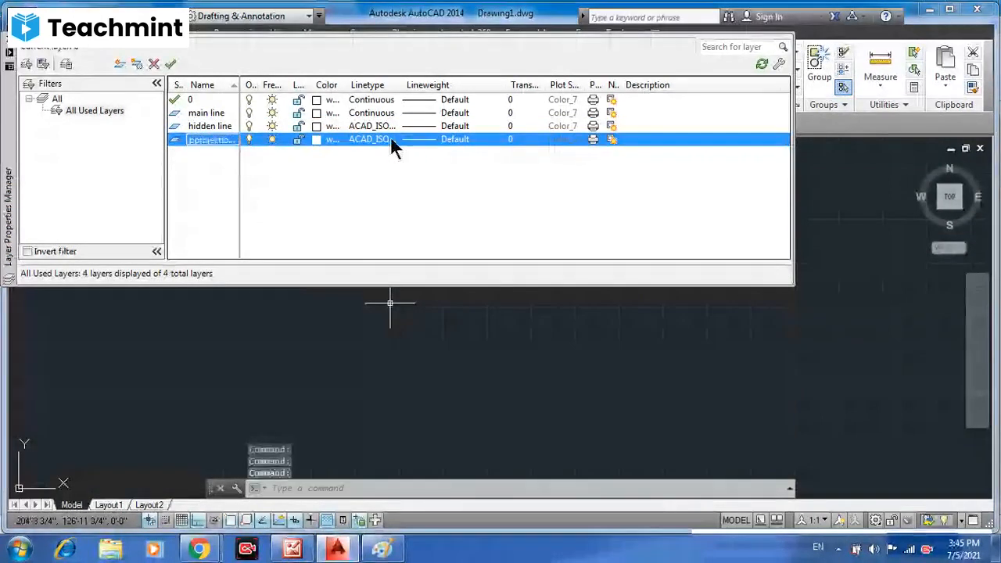
- Browse the loadable linetypes and assign the Continuous linetype to the "pprojection line" layer
{"action": "left_click", "coordinate": [391, 141]}
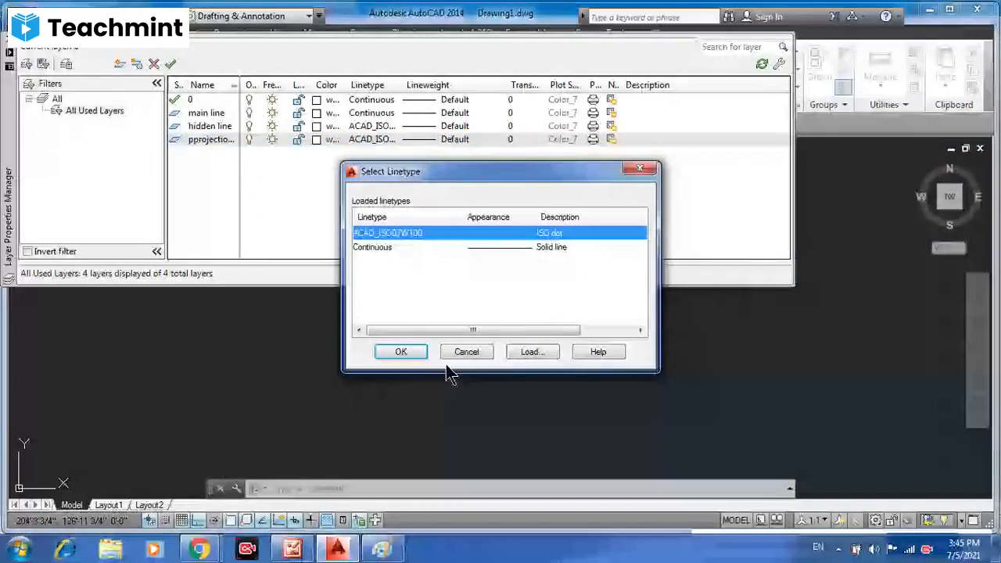
{"action": "left_click", "coordinate": [532, 351]}
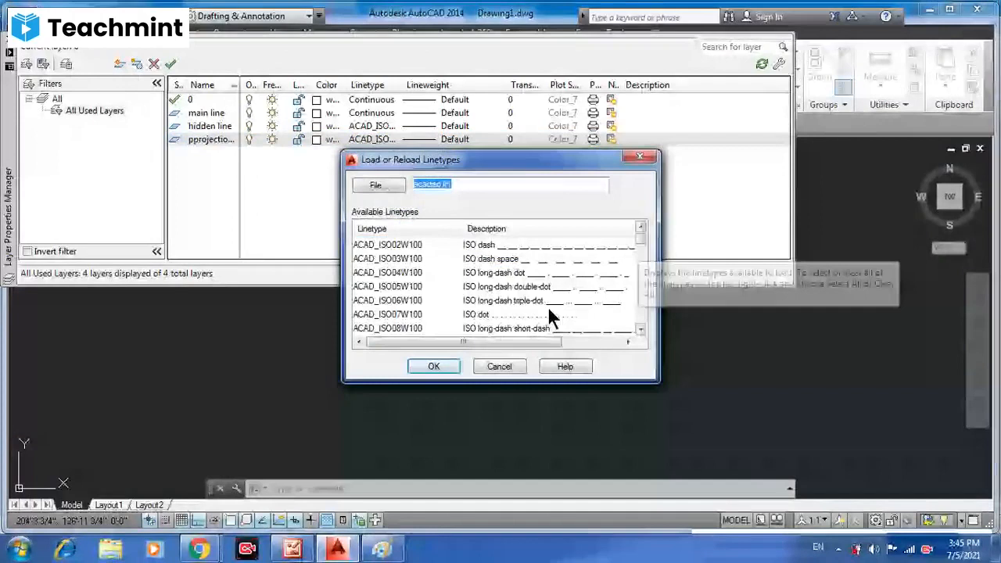
{"action": "mouse_move", "coordinate": [642, 239]}
{"action": "left_mouse_down"}
{"action": "mouse_move", "coordinate": [648, 262]}
{"action": "mouse_move", "coordinate": [646, 237]}
{"action": "mouse_move", "coordinate": [645, 251]}
{"action": "left_mouse_up"}
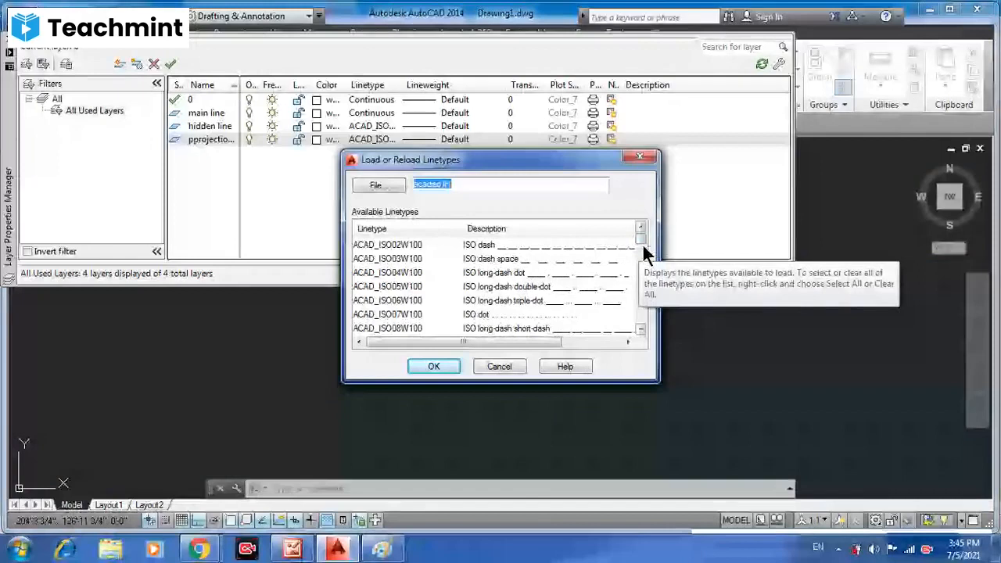
{"action": "left_click", "coordinate": [434, 366]}
{"action": "left_click", "coordinate": [438, 245]}
{"action": "left_click", "coordinate": [413, 357]}
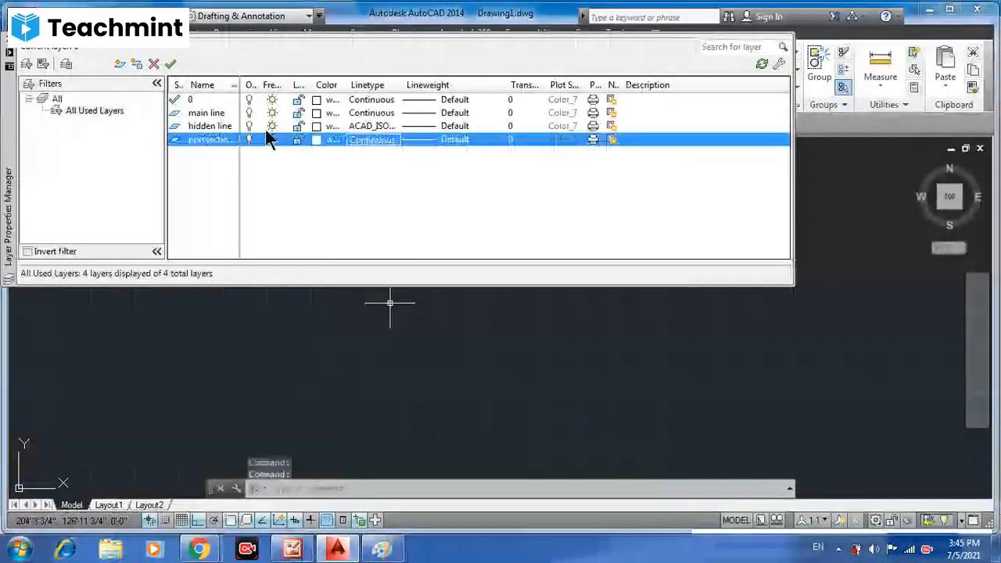
- Set the "pprojection line" layer's color to index color 180 and make layer 0 the current layer
{"action": "left_click", "coordinate": [318, 141]}
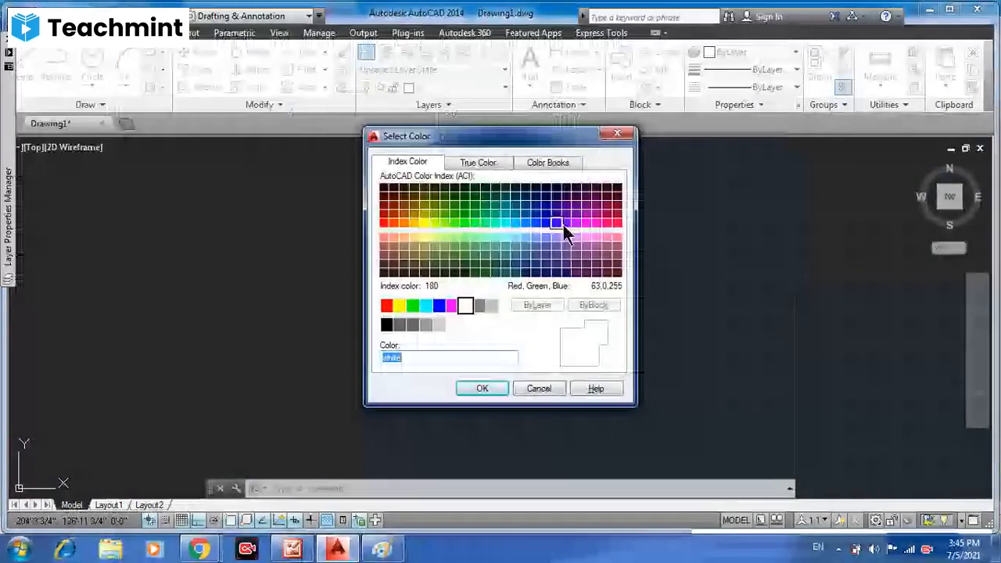
{"action": "left_click", "coordinate": [562, 222]}
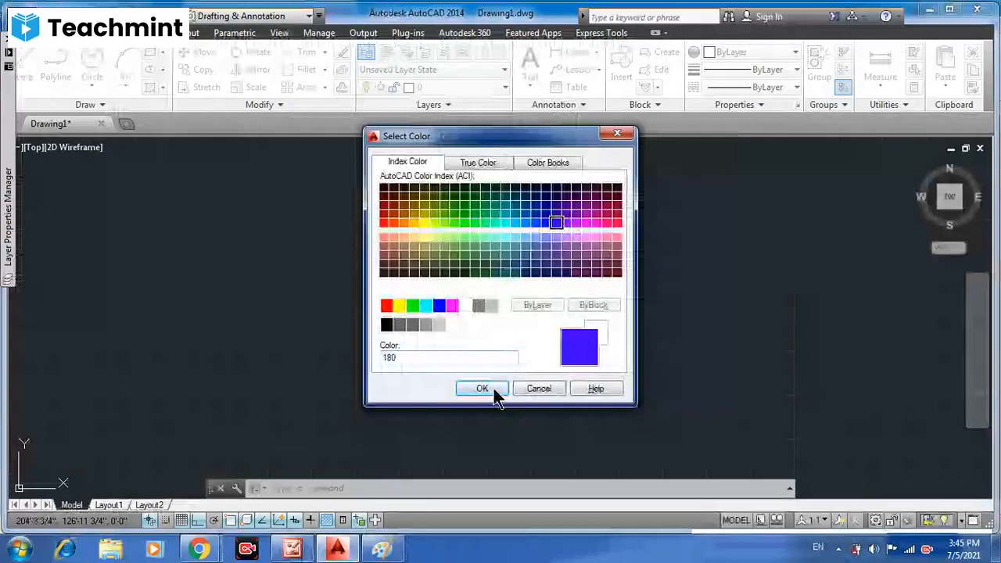
{"action": "left_click", "coordinate": [483, 389]}
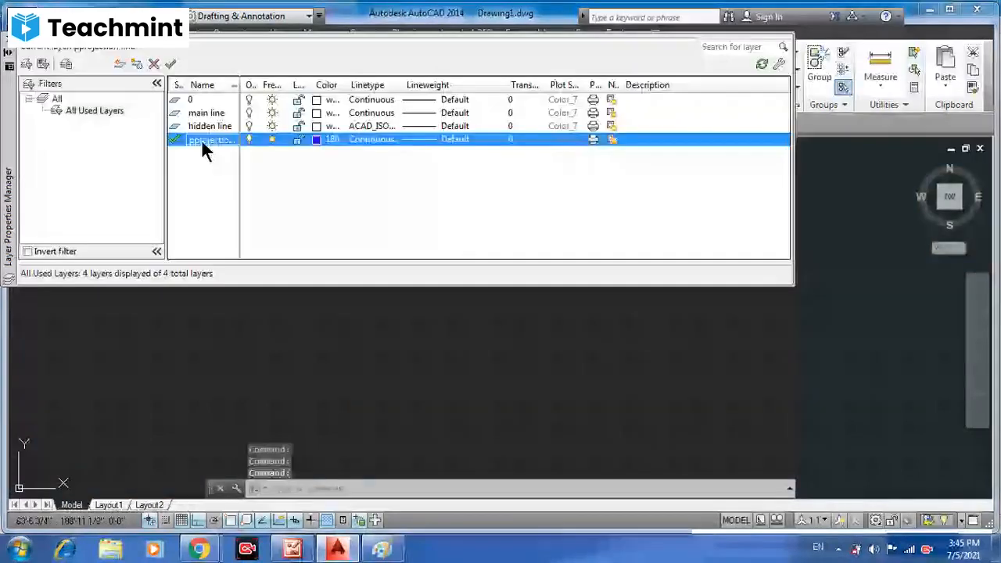
{"action": "double_click", "coordinate": [174, 99]}
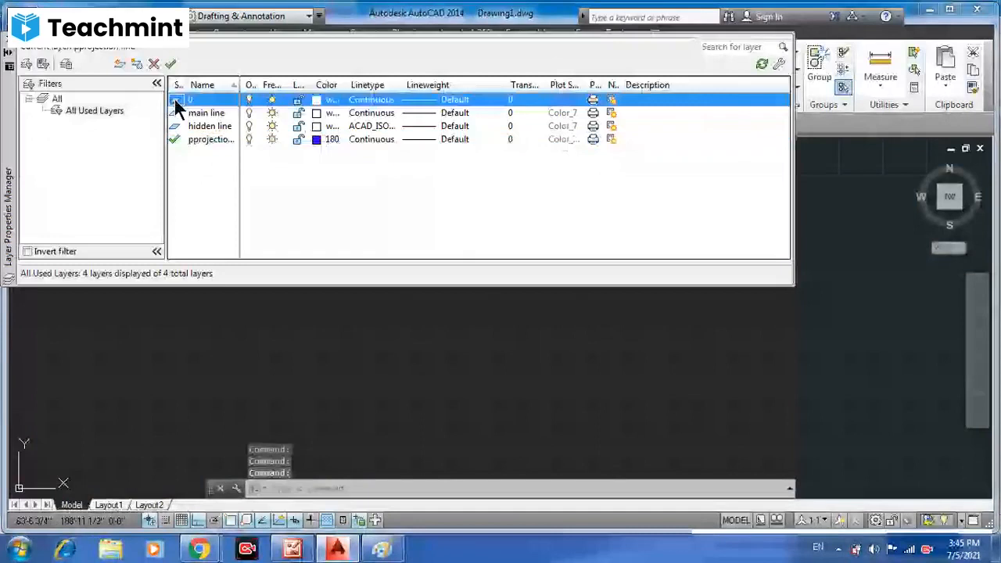
{"action": "left_click", "coordinate": [200, 143]}
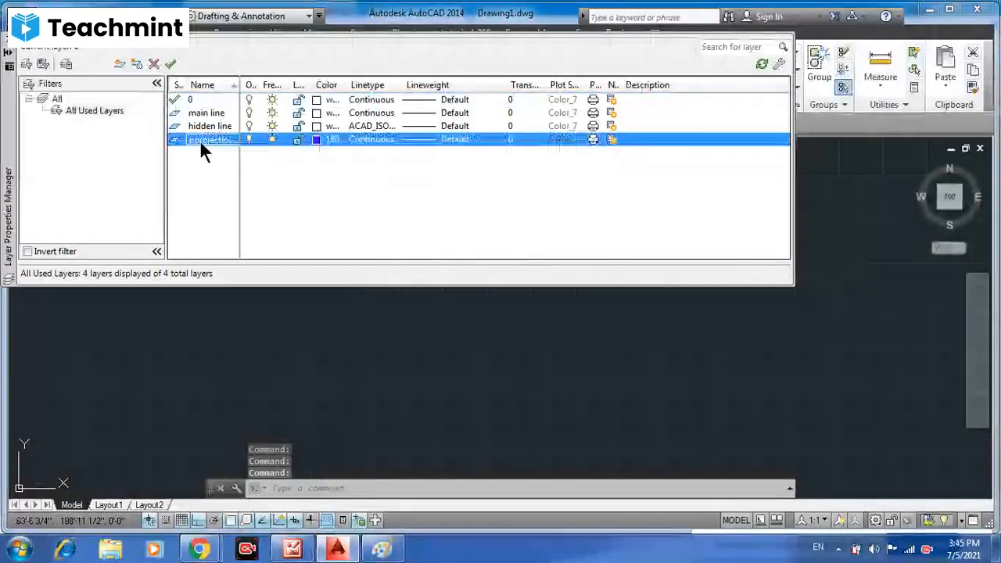
- Create another layer named "dimension" with index color 30, and close the layer manager
{"action": "key", "text": "alt+n"}
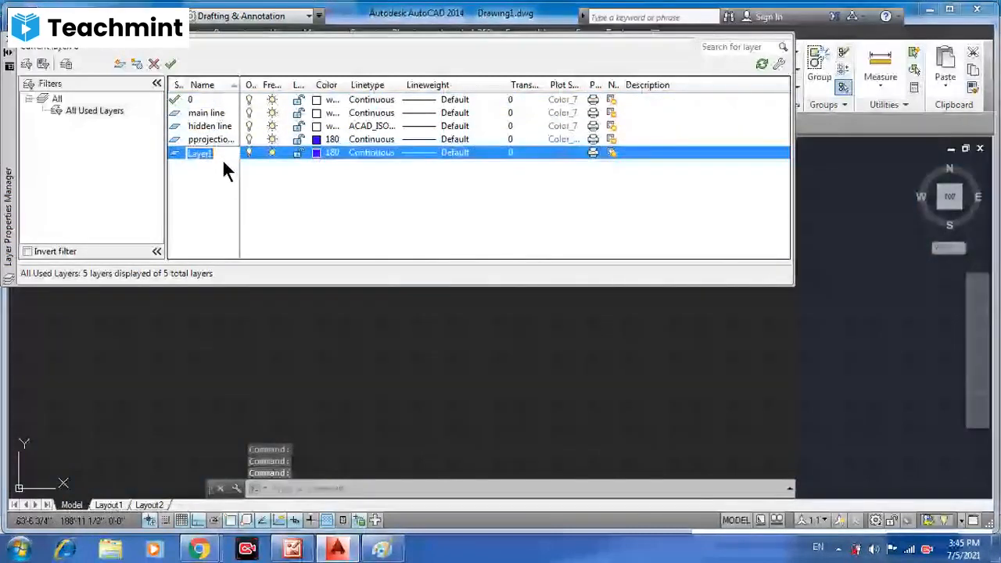
{"action": "type", "text": "d"}
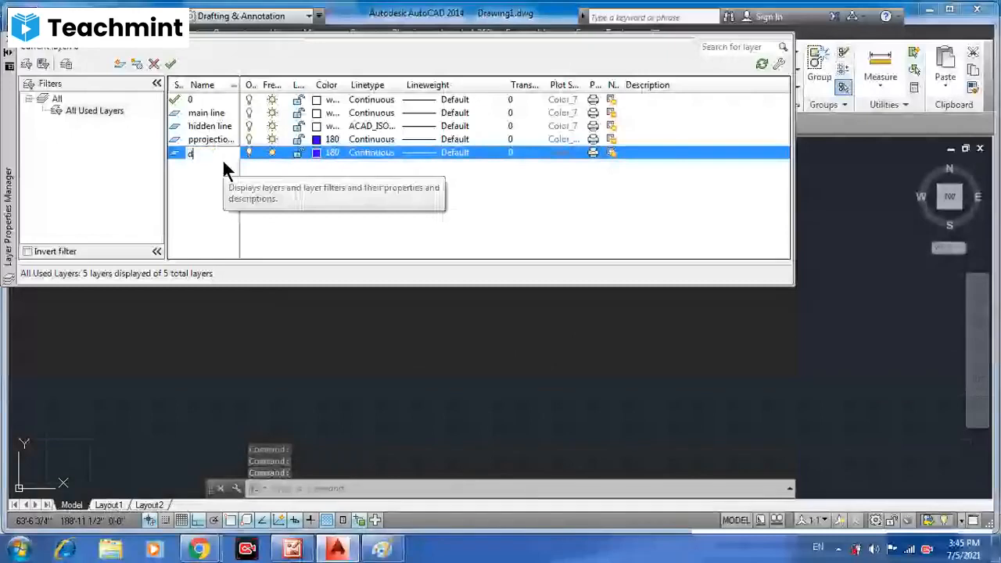
{"action": "type", "text": "ime"}
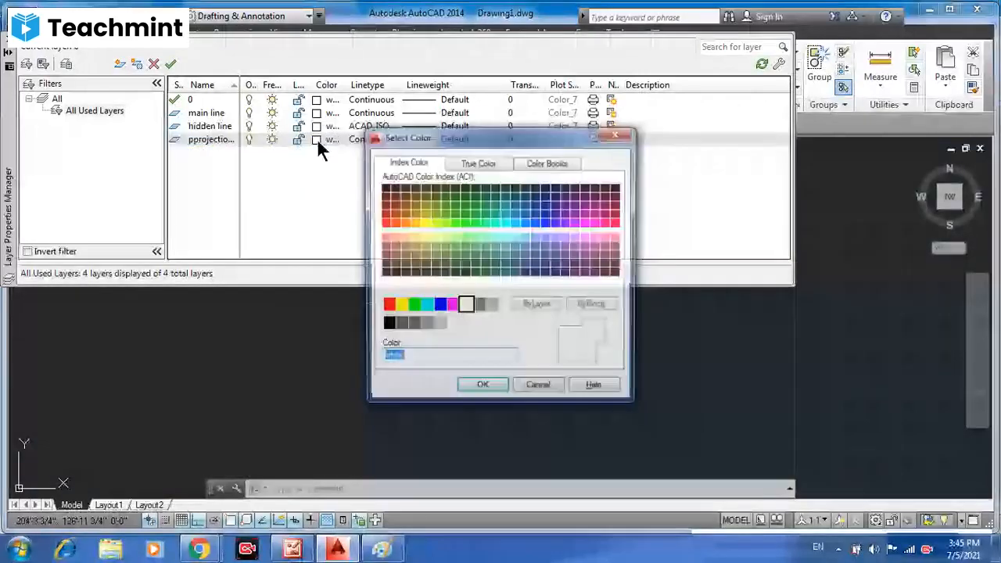
{"action": "type", "text": "nsion"}
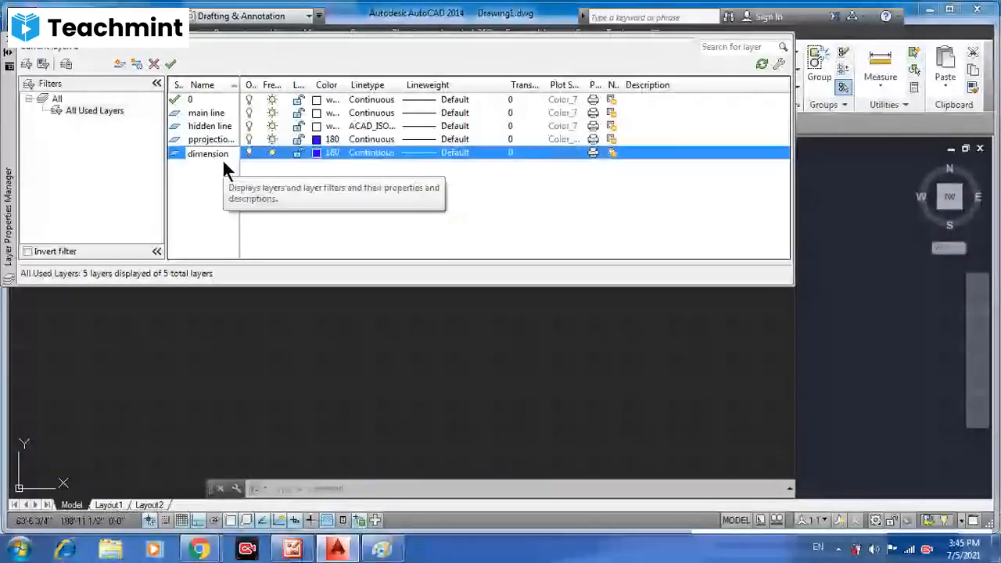
{"action": "left_click", "coordinate": [319, 152]}
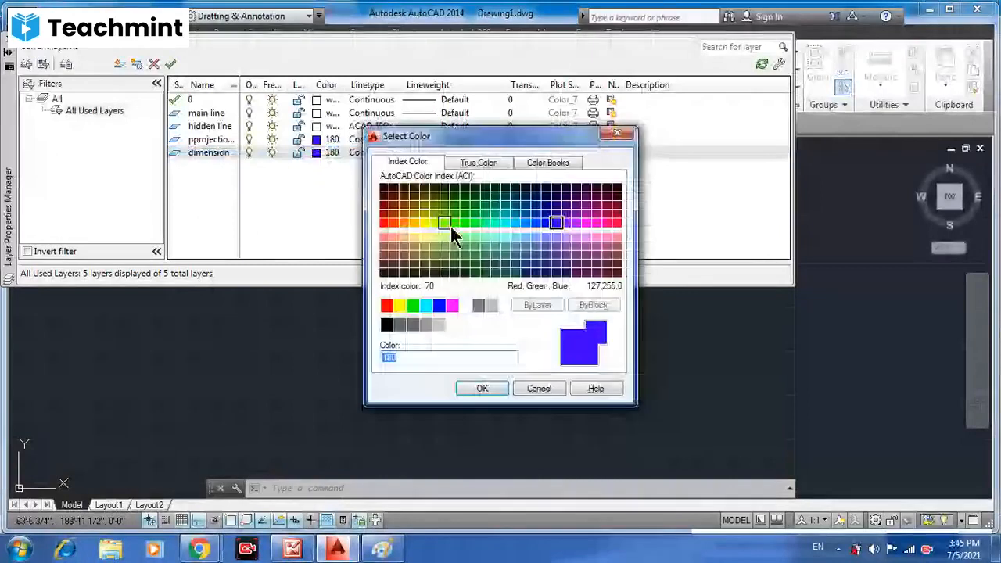
{"action": "left_click", "coordinate": [403, 223]}
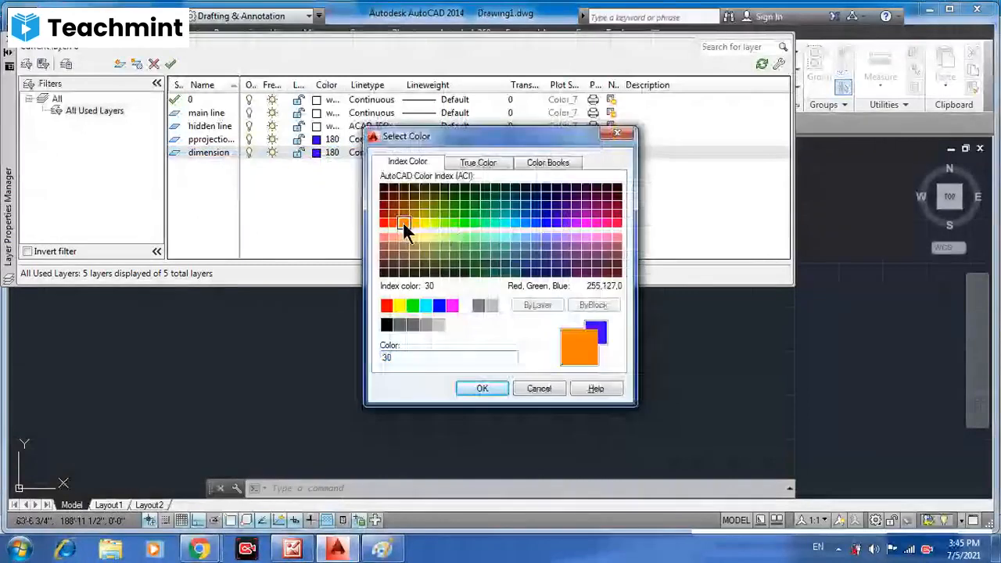
{"action": "left_click", "coordinate": [481, 389]}
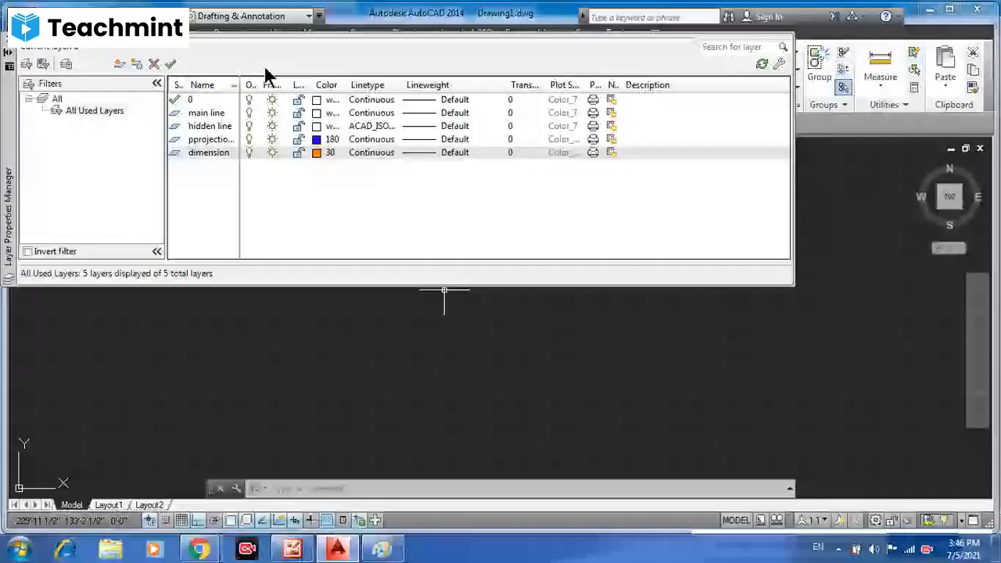
{"action": "left_click", "coordinate": [177, 98]}
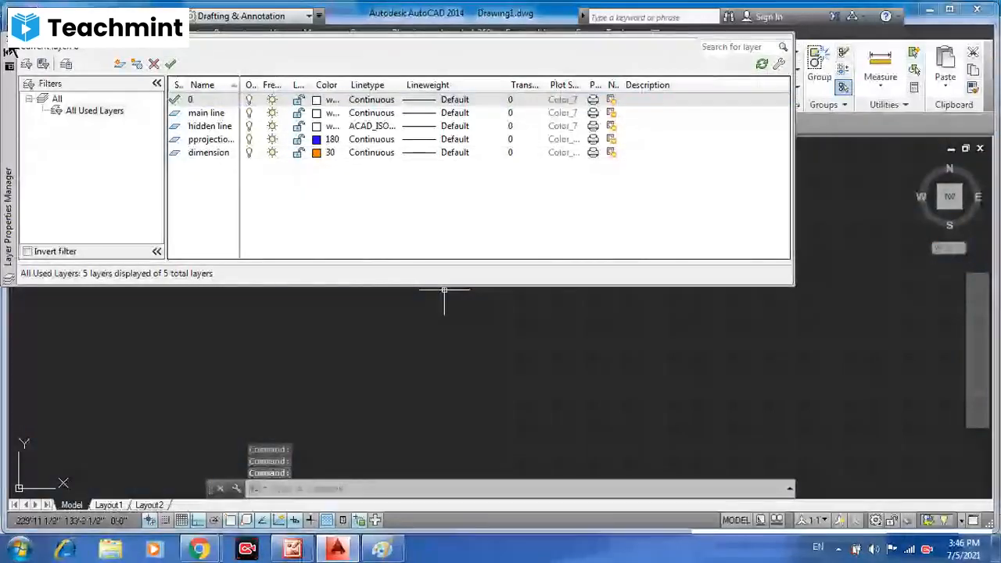
{"action": "left_click", "coordinate": [10, 51]}
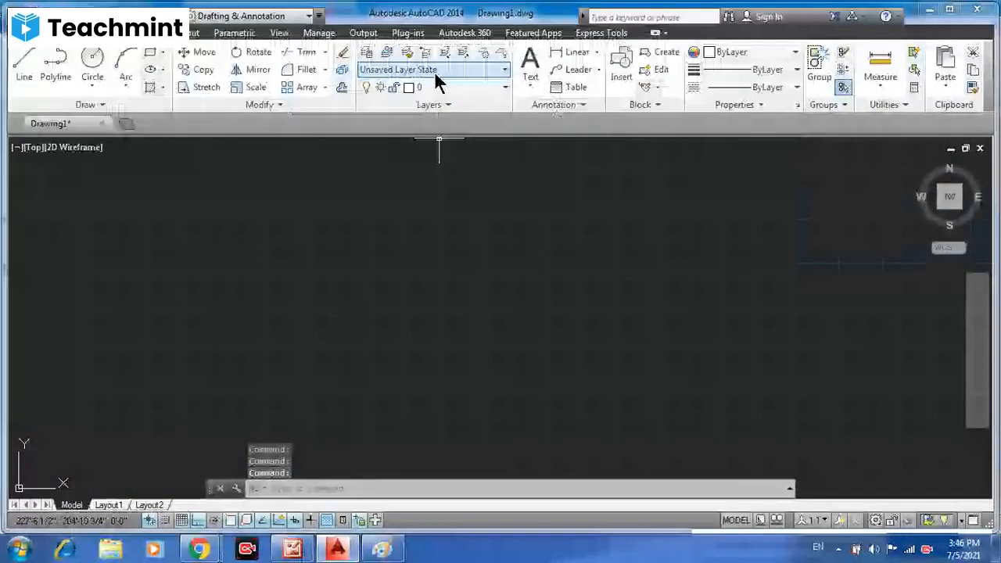
- Examine the list of available layers without changing the current layer
{"action": "left_click", "coordinate": [438, 82]}
{"action": "left_click", "coordinate": [435, 83]}
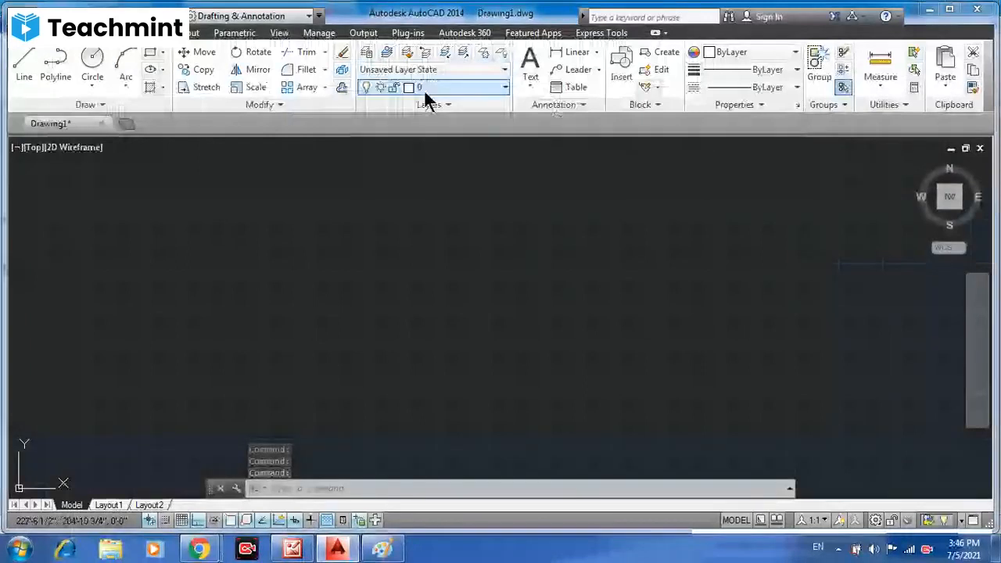
{"action": "left_click", "coordinate": [431, 87]}
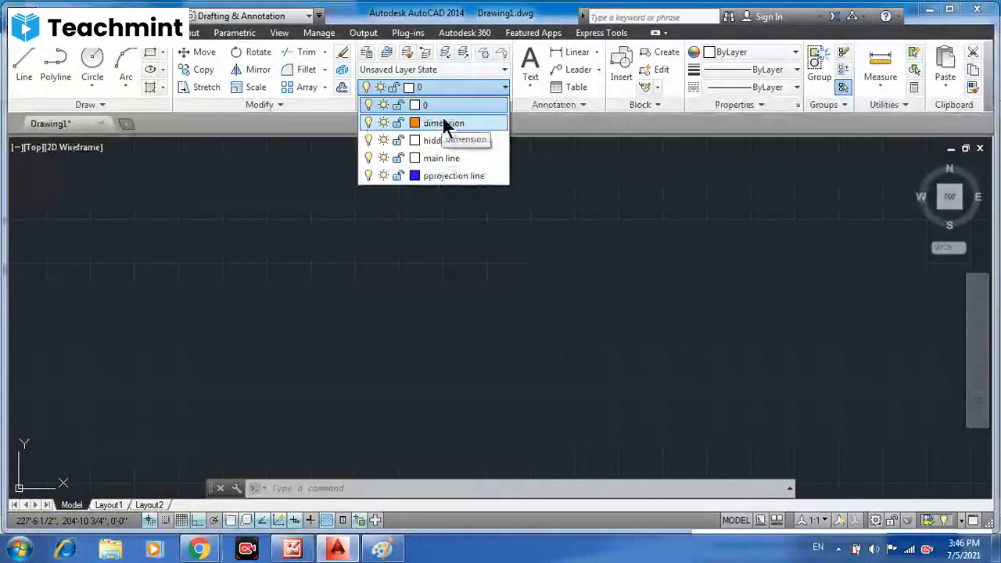
{"action": "left_click", "coordinate": [278, 209]}
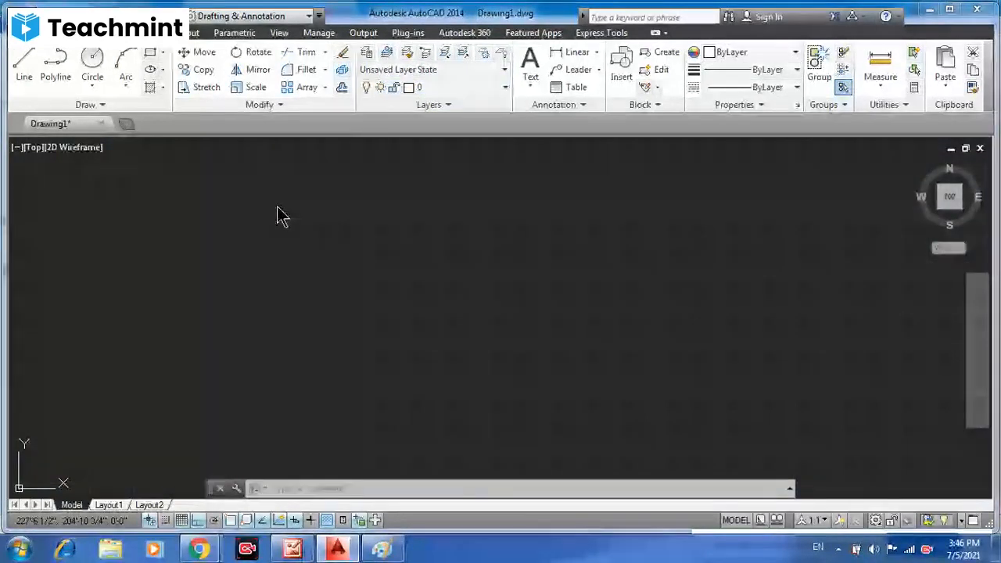
- Switch to the bracket reference picture and the Paint sketch to read the dimensions of the side view
{"action": "left_click", "coordinate": [295, 549]}
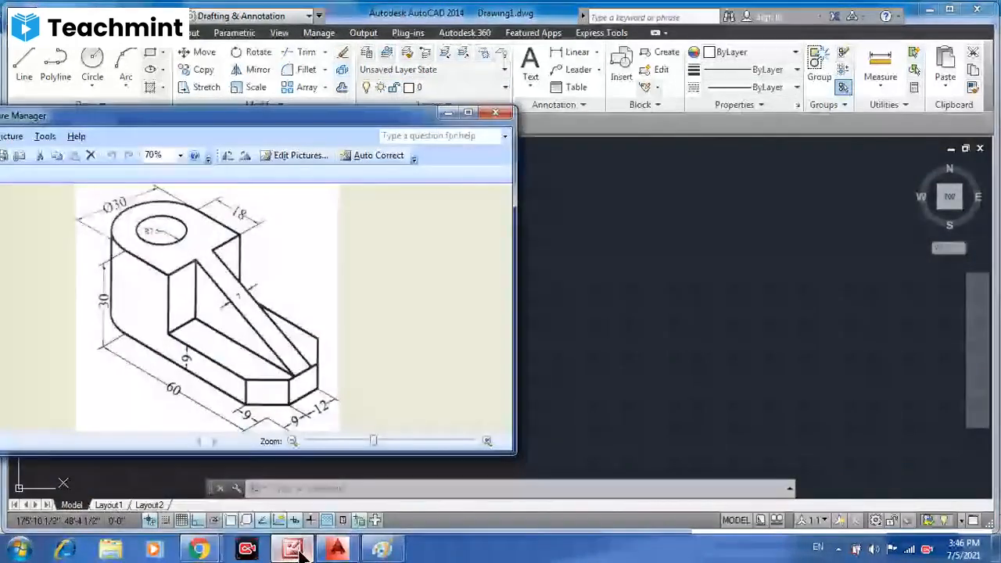
{"action": "left_click", "coordinate": [295, 549]}
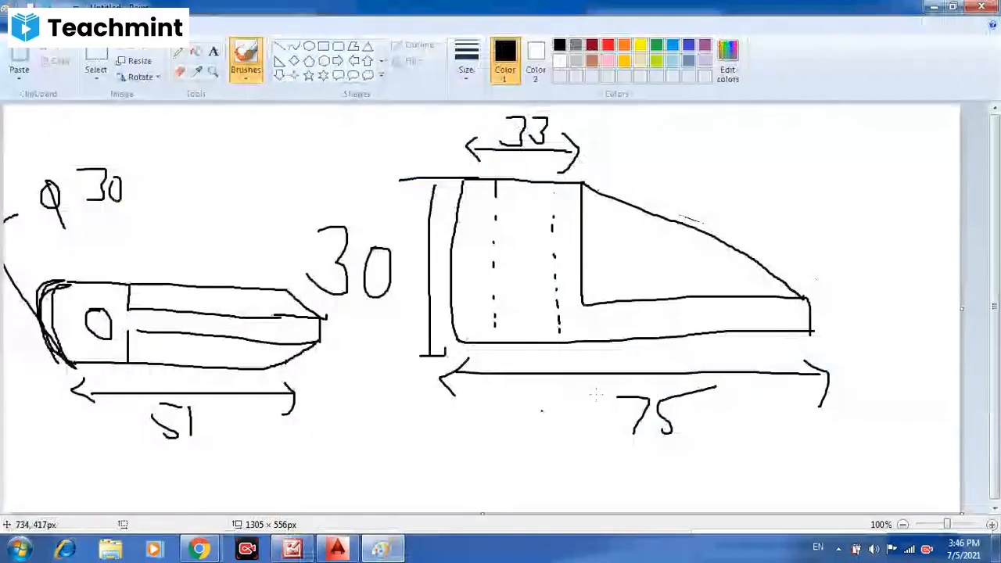
{"action": "left_click", "coordinate": [391, 552]}
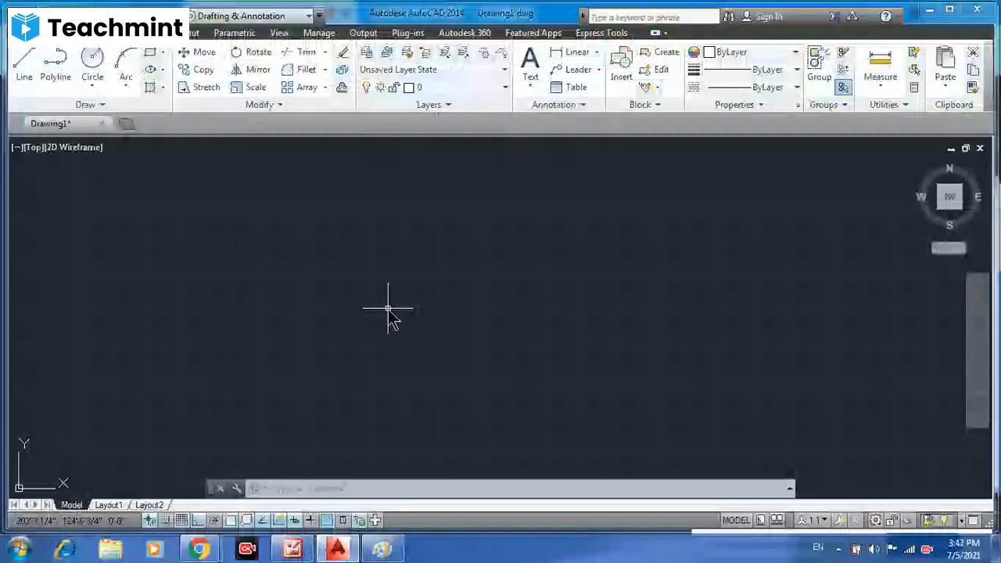
- Cancel the started line and arrange the AutoCAD and Paint windows side by side
{"action": "type", "text": "line"}
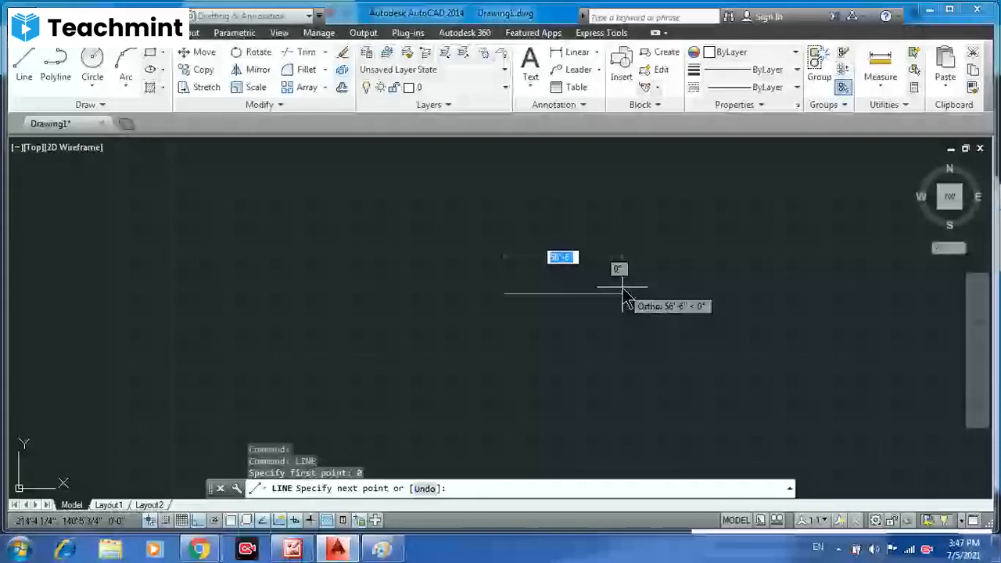
{"action": "key", "text": "Escape"}
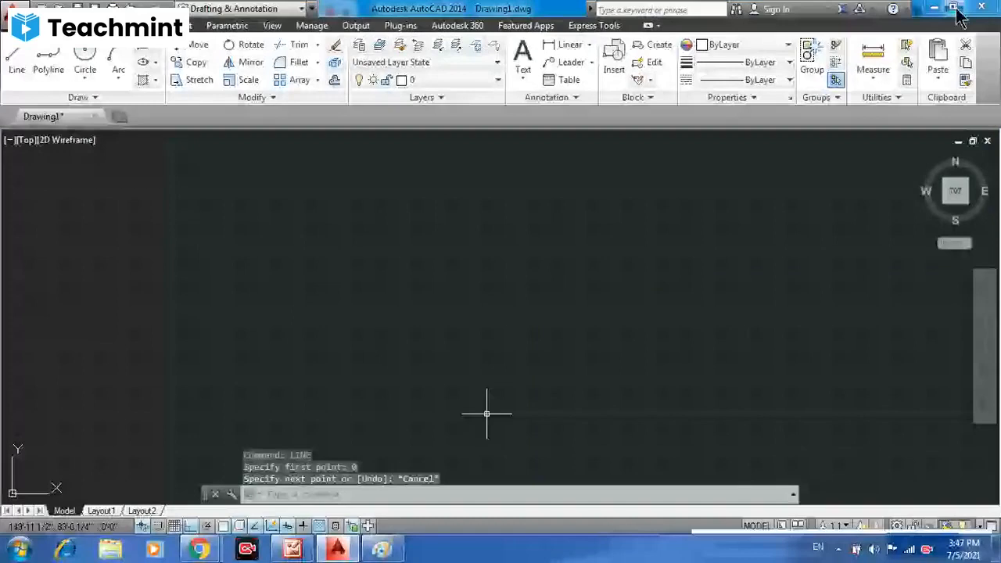
{"action": "left_click", "coordinate": [954, 8]}
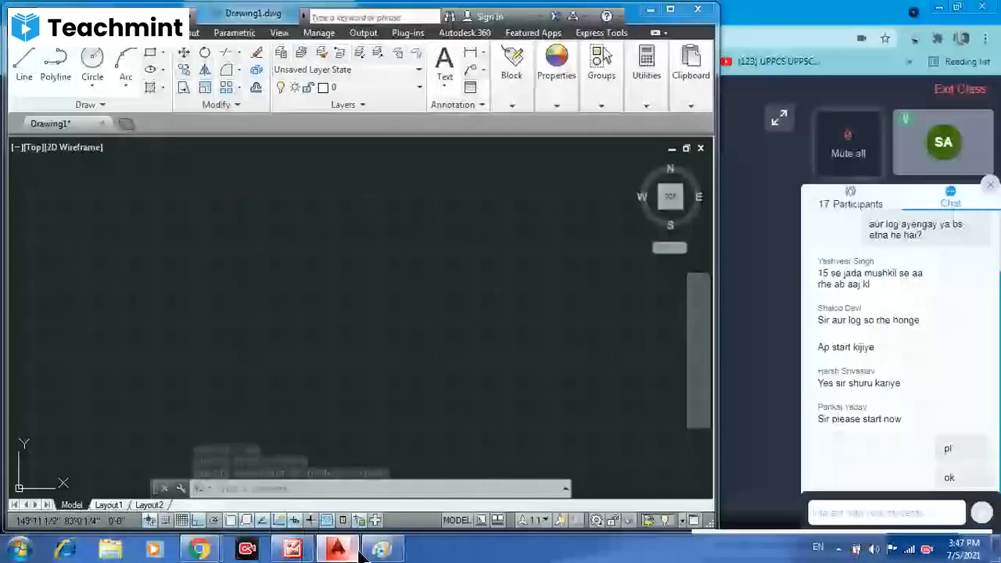
{"action": "left_click", "coordinate": [391, 552]}
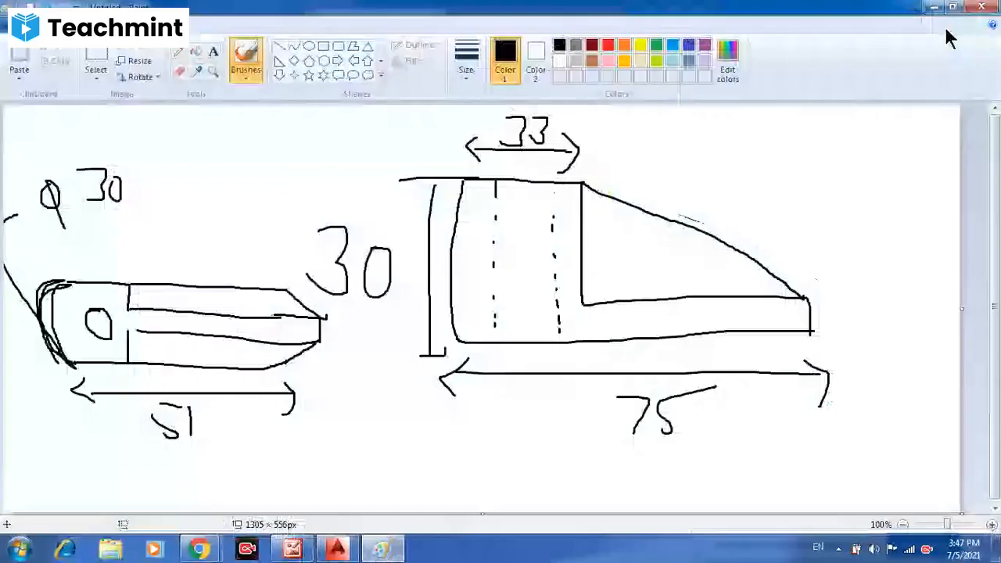
{"action": "left_click", "coordinate": [953, 7]}
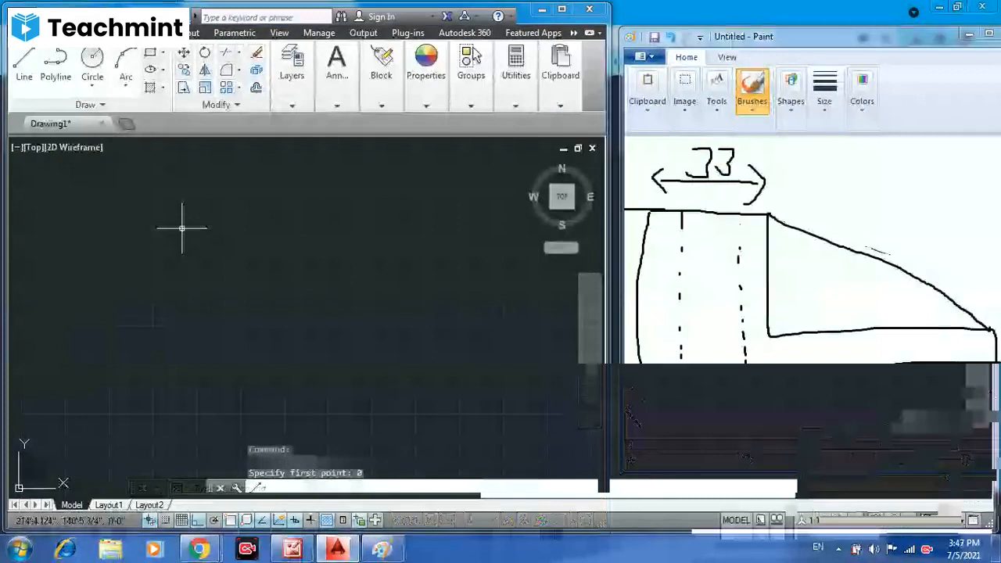
{"action": "key", "text": "Escape"}
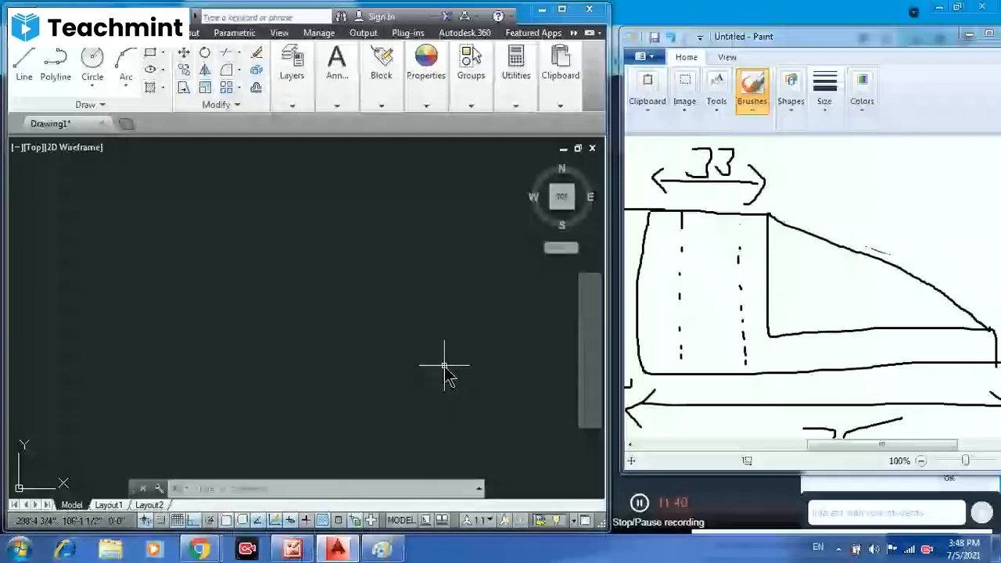
- Start a line with first point 0 and draw the side view's base edge 75 units long at 0°
{"action": "type", "text": "LINE"}
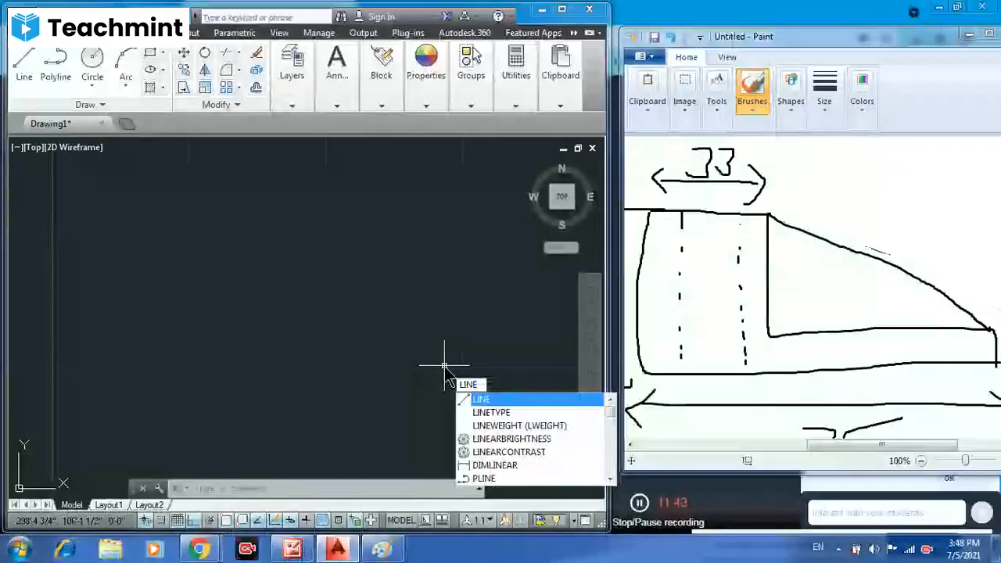
{"action": "left_click", "coordinate": [490, 401]}
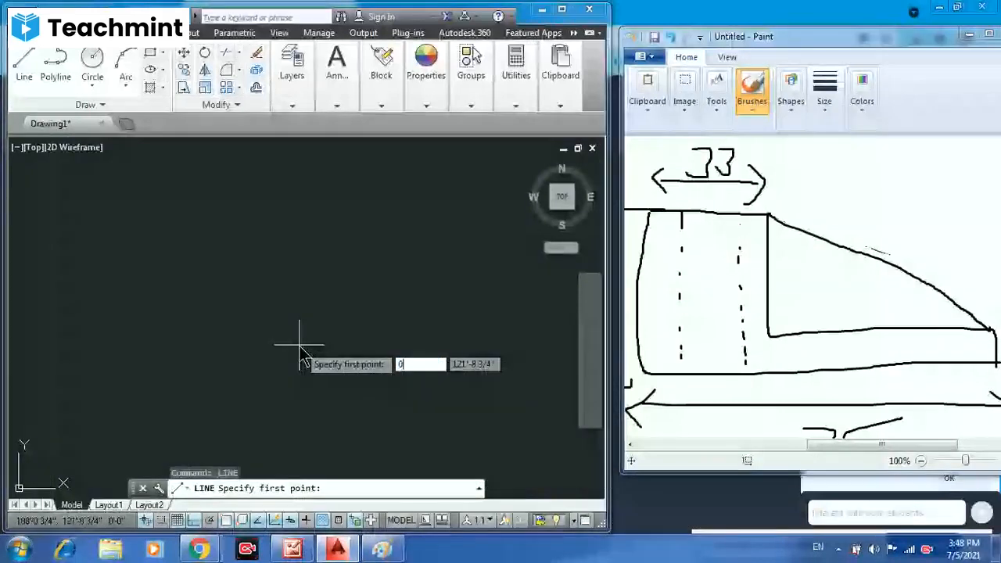
{"action": "type", "text": "0"}
{"action": "key", "text": "Return"}
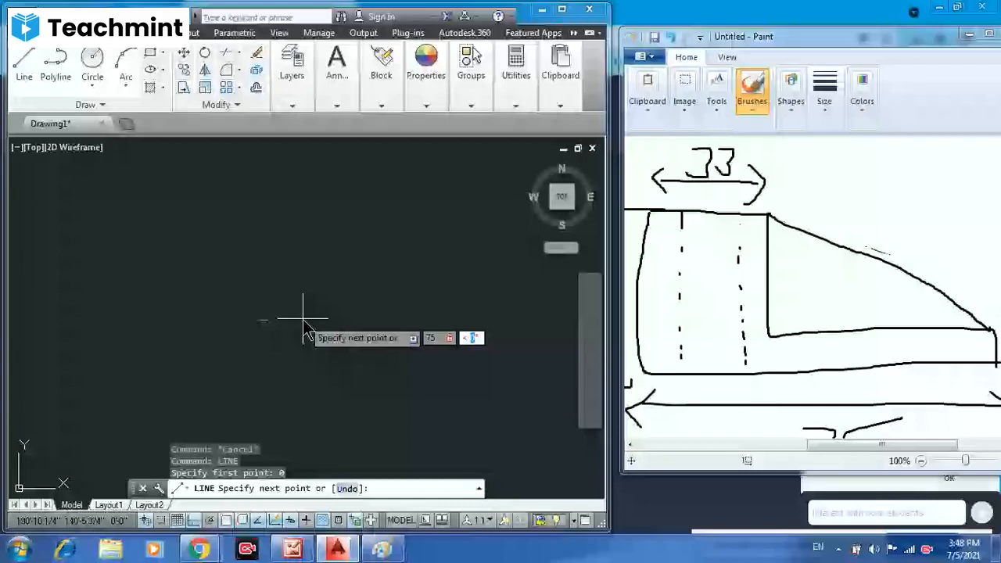
{"action": "key", "text": "Return"}
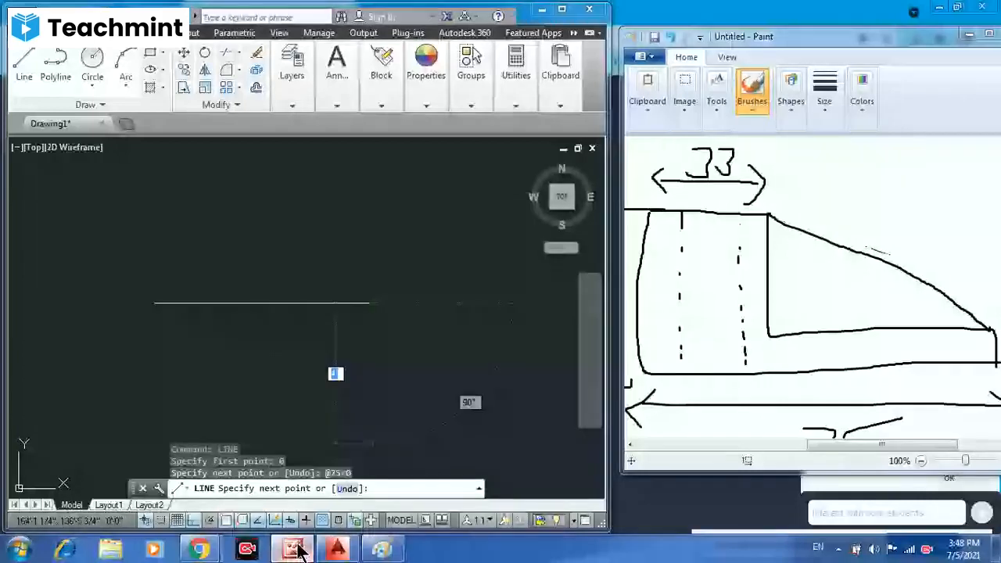
- Check the thickness in the bracket picture and continue the line with a 9-unit vertical edge at 90°
{"action": "left_click", "coordinate": [296, 551]}
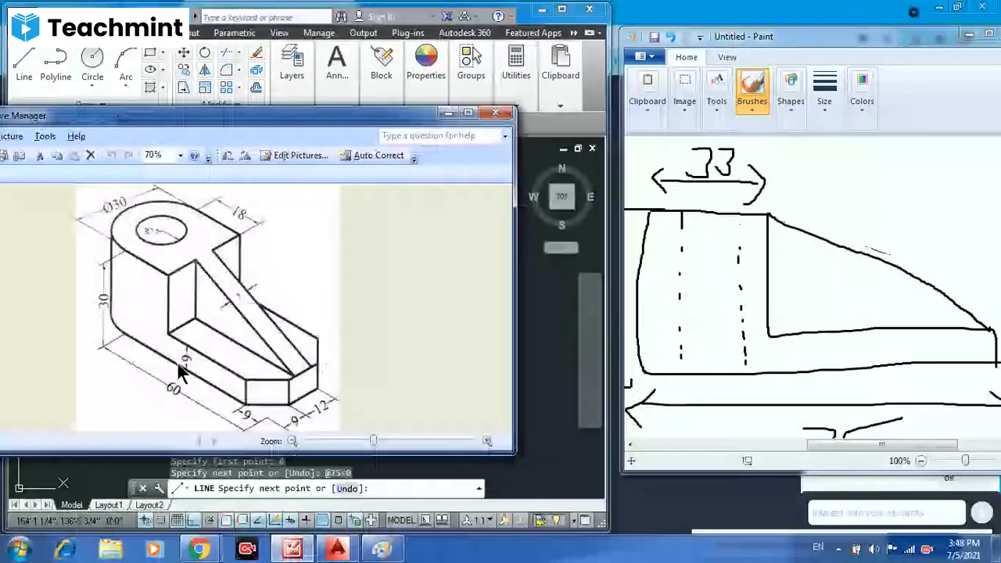
{"action": "left_click", "coordinate": [304, 552]}
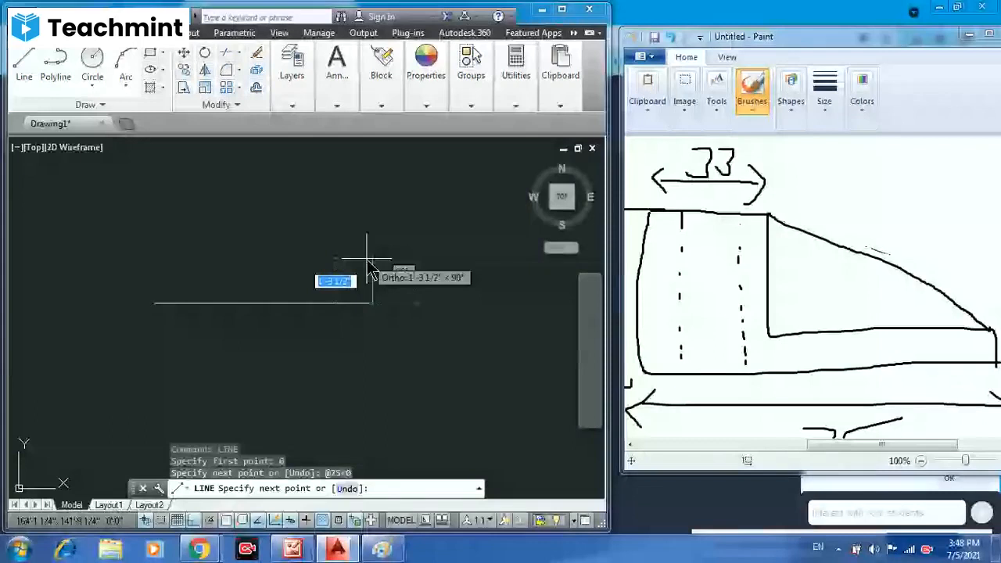
{"action": "type", "text": "@9<90"}
{"action": "key", "text": "Return"}
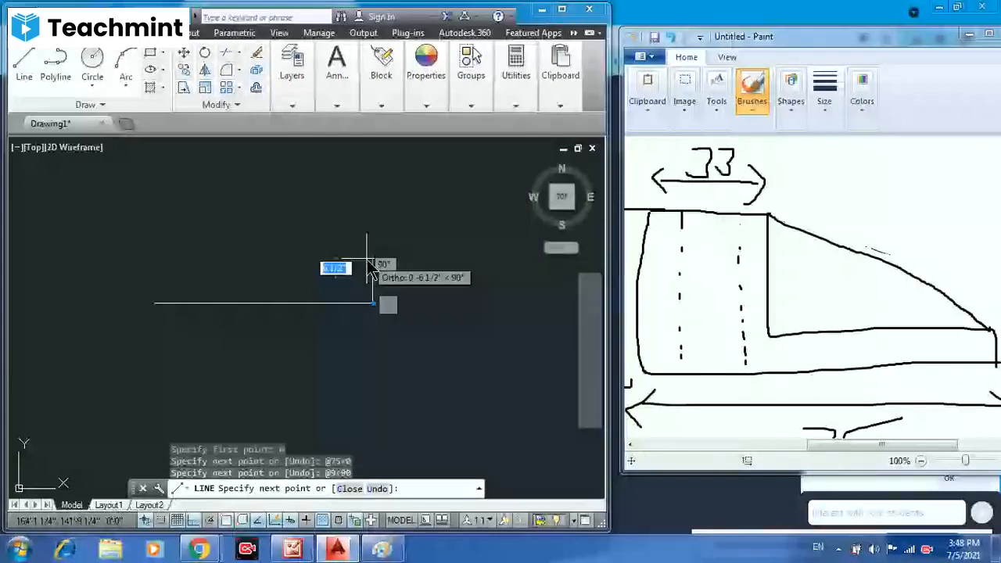
- Consult the bracket picture and draw the horizontal top edge of the low base section leftward at 180°
{"action": "left_click", "coordinate": [291, 550]}
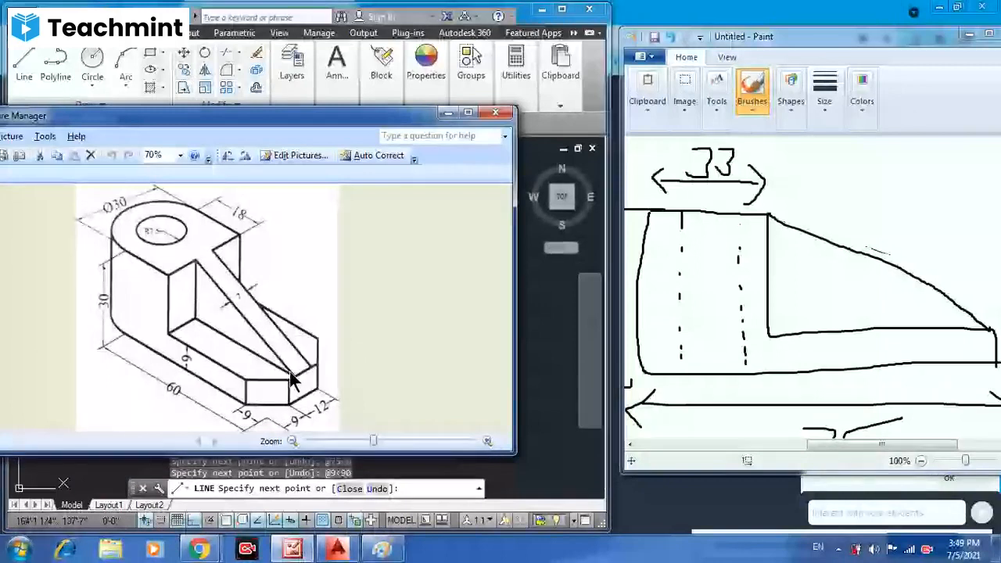
{"action": "key", "text": "alt+Tab"}
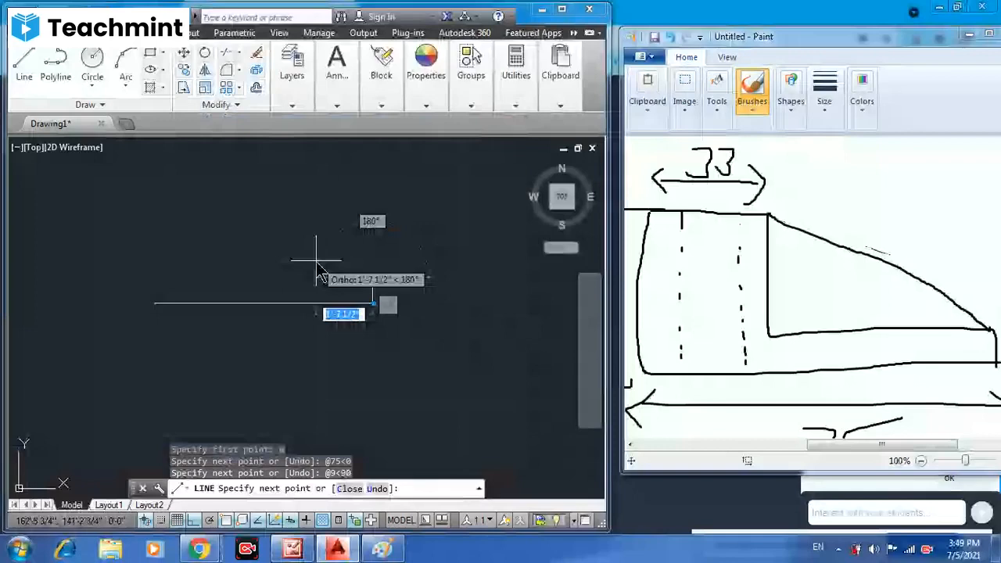
{"action": "left_click", "coordinate": [251, 272]}
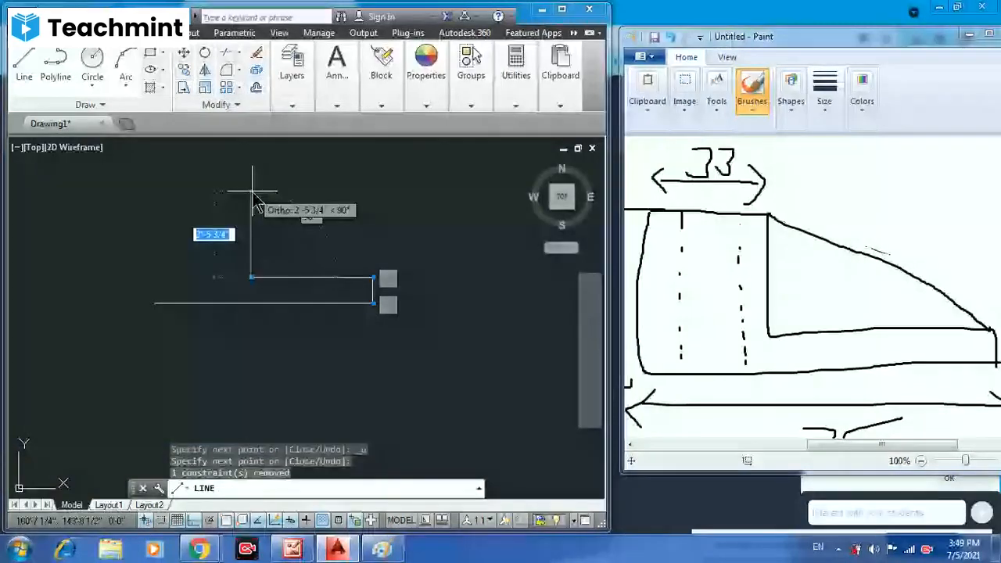
- Continue the side view outline with a 21-unit vertical edge at 90° and a 33-unit top edge at 180°
{"action": "type", "text": "21"}
{"action": "key", "text": "Tab"}
{"action": "type", "text": "9"}
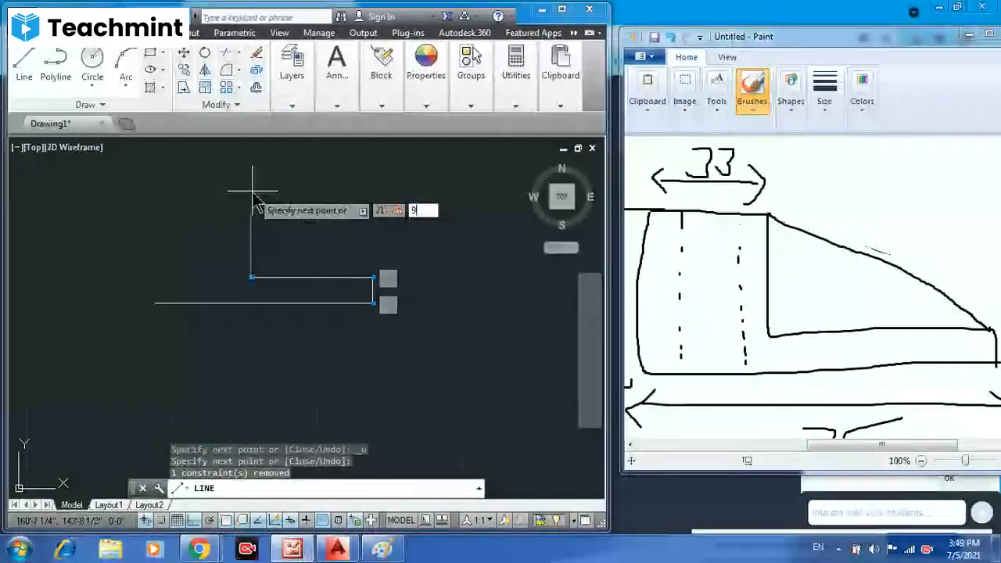
{"action": "type", "text": "0"}
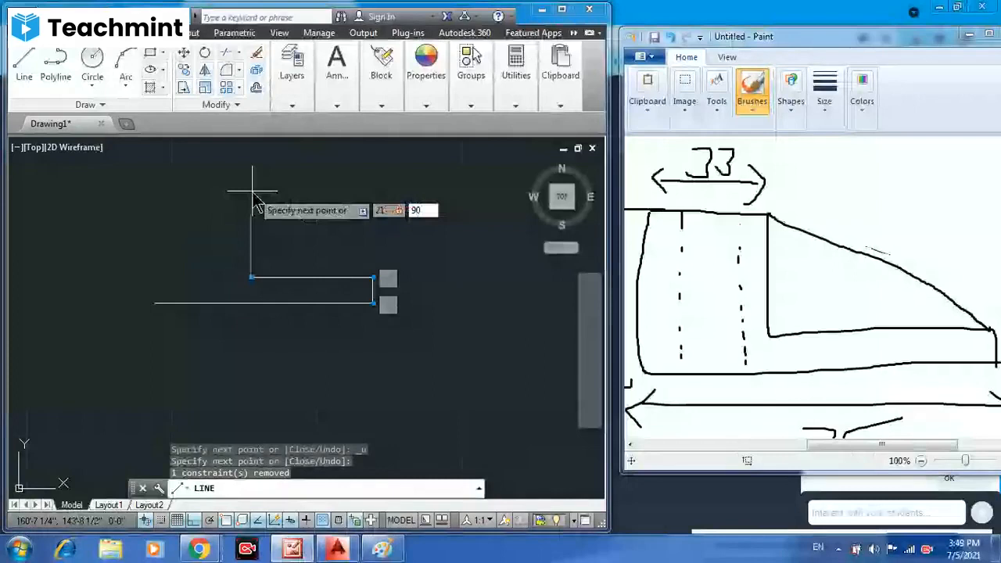
{"action": "key", "text": "Return"}
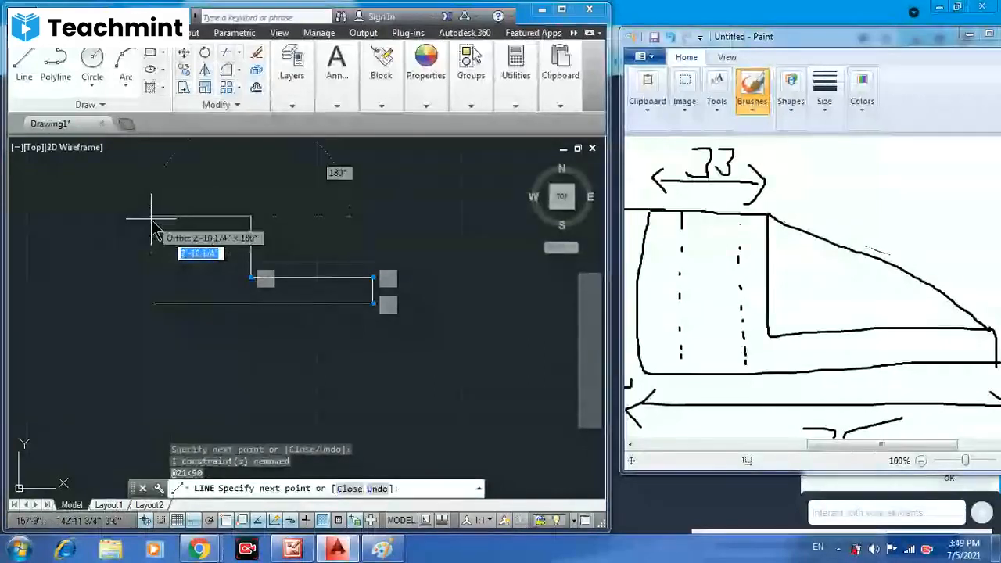
{"action": "type", "text": "33"}
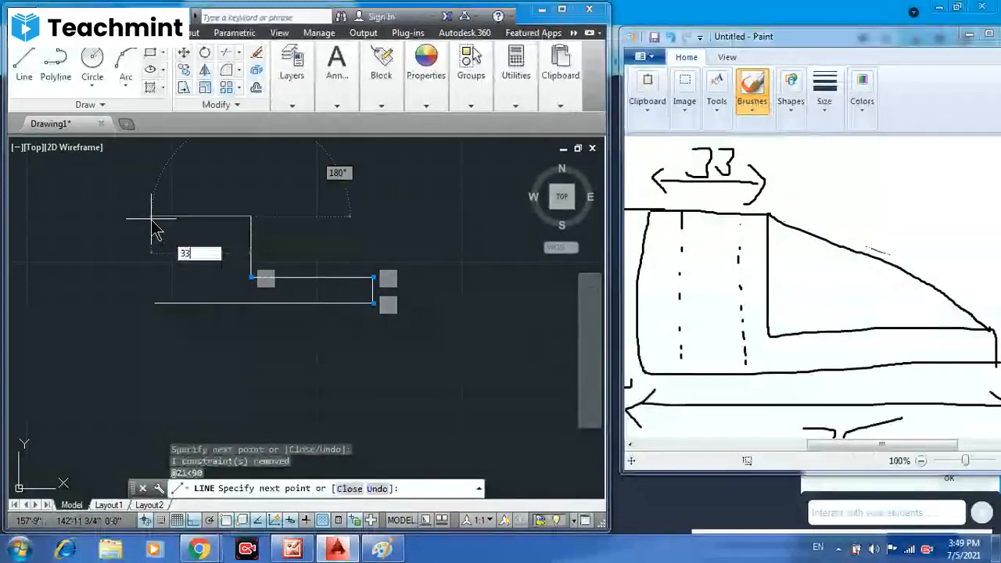
{"action": "key", "text": "Tab"}
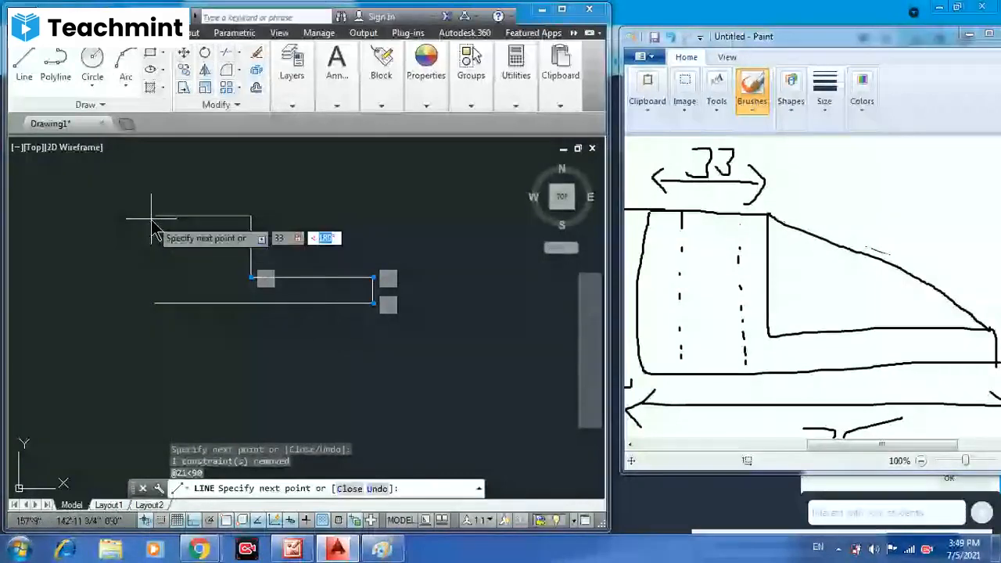
{"action": "key", "text": "Return"}
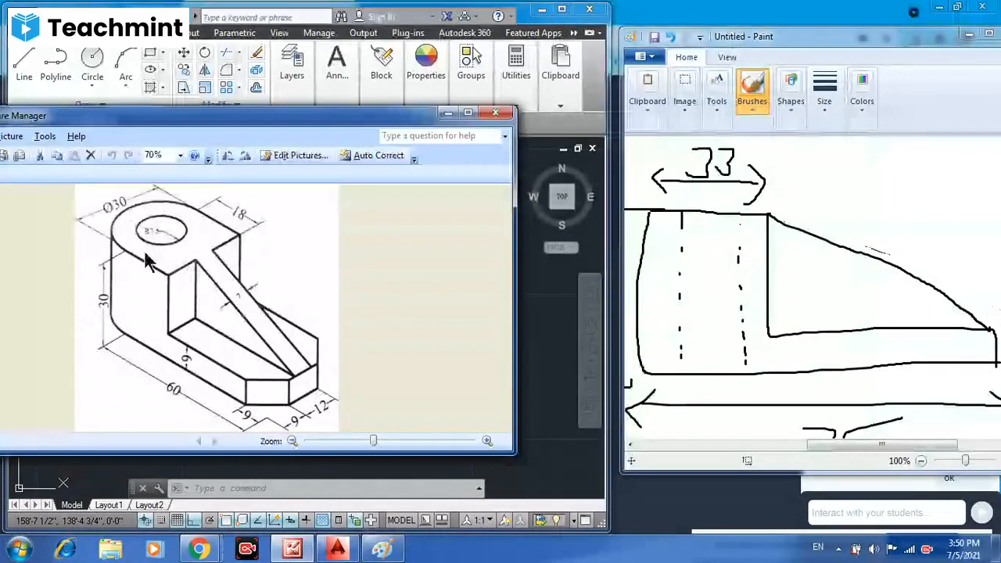
- Switch to the hidden line layer and start a line at the block's upper-left corner with a 15-unit segment at 0°
{"action": "left_click", "coordinate": [448, 114]}
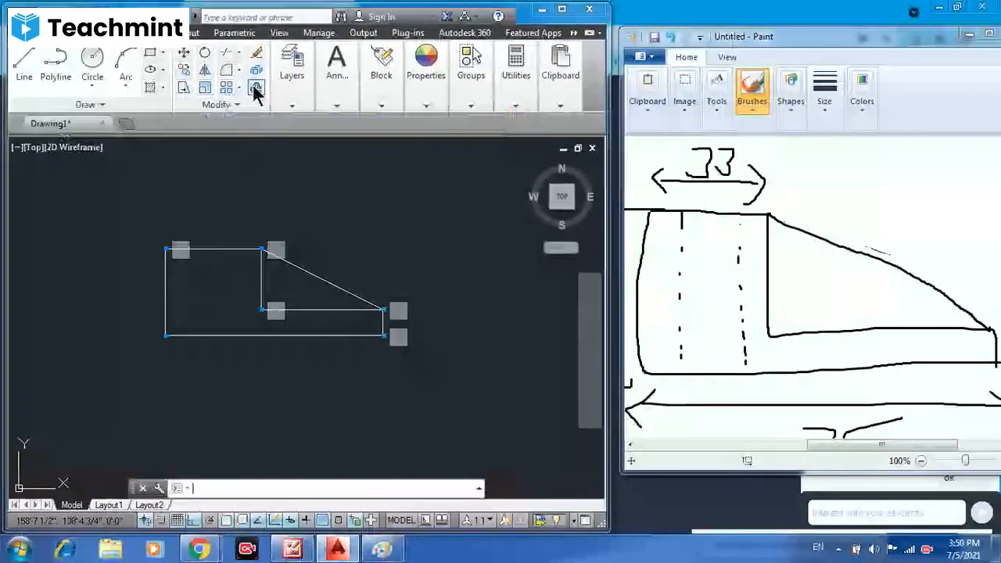
{"action": "left_click", "coordinate": [291, 110]}
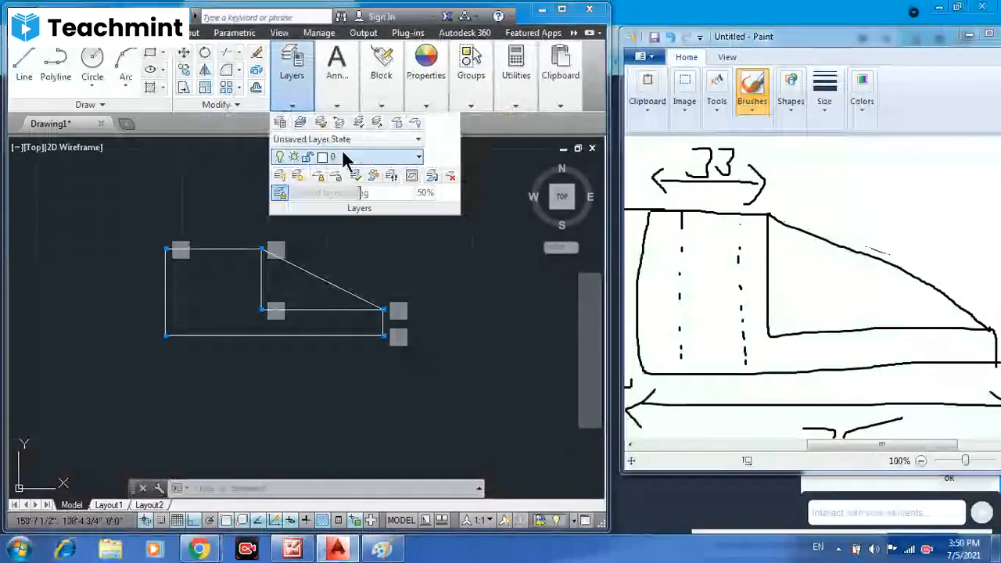
{"action": "type", "text": "l"}
{"action": "key", "text": "Return"}
{"action": "left_click", "coordinate": [177, 252]}
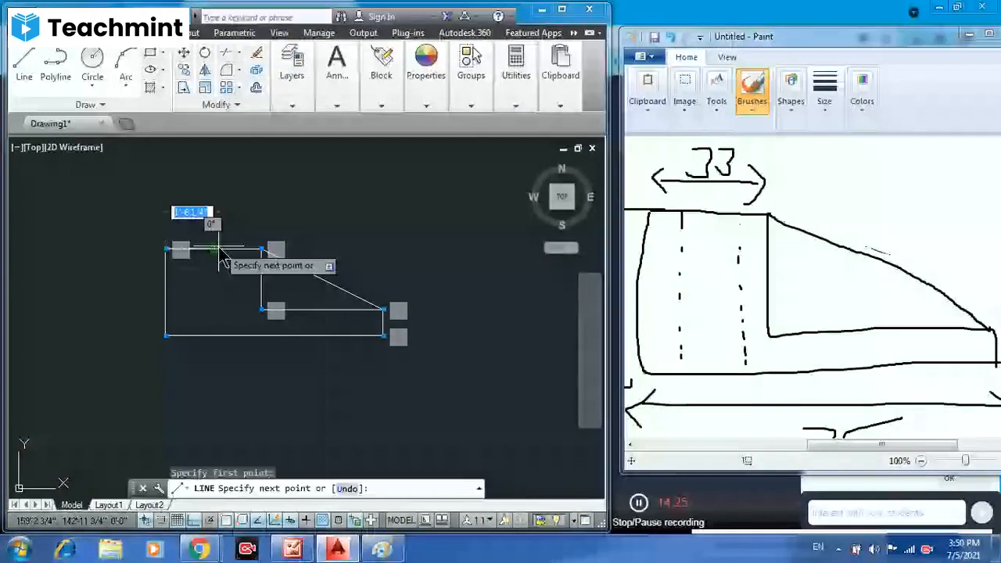
{"action": "left_click", "coordinate": [292, 549]}
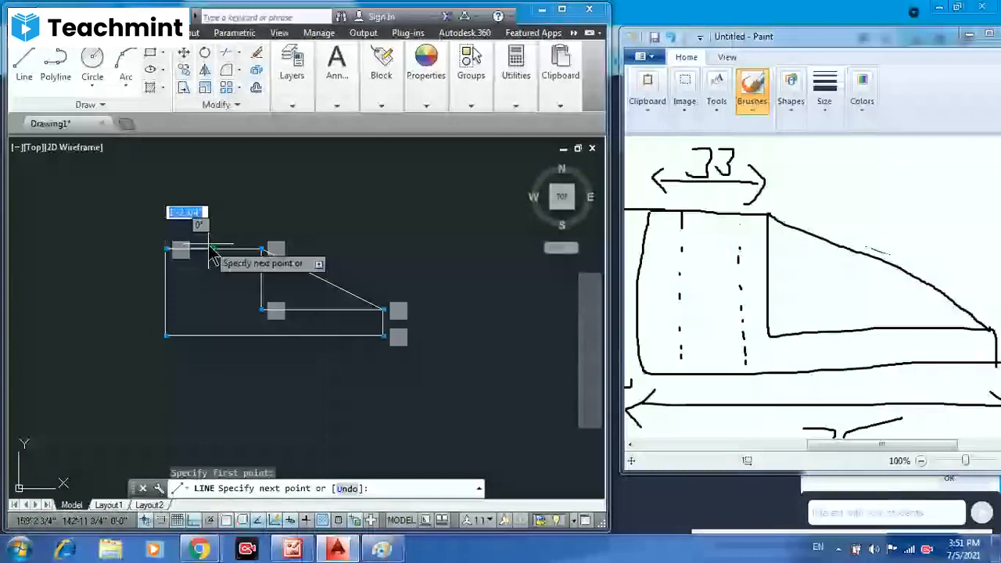
{"action": "type", "text": "@15<0"}
{"action": "key", "text": "Return"}
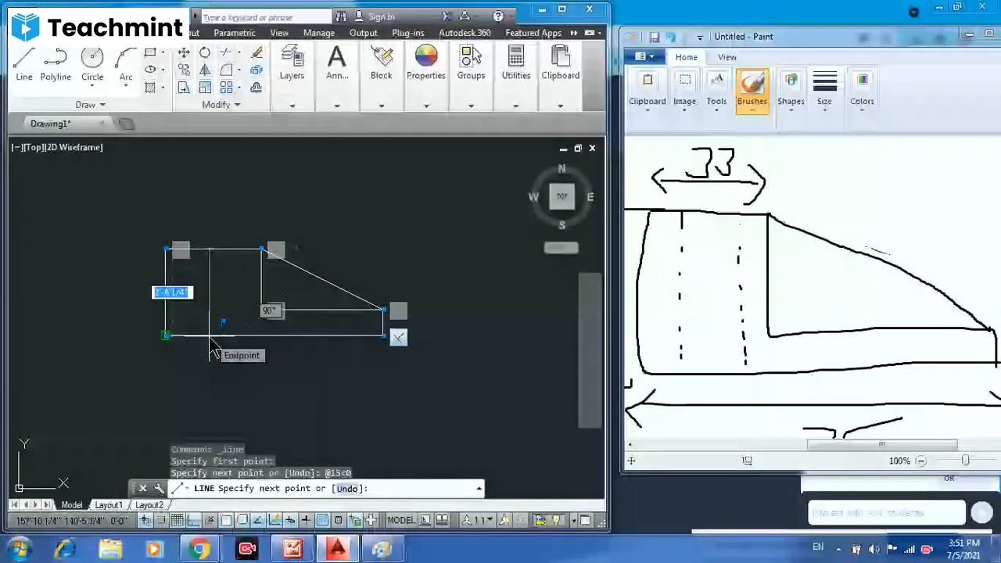
- Draw the hole's vertical middle line 30 units long at 270° down to the base edge and end the line
{"action": "type", "text": "30"}
{"action": "key", "text": "Tab"}
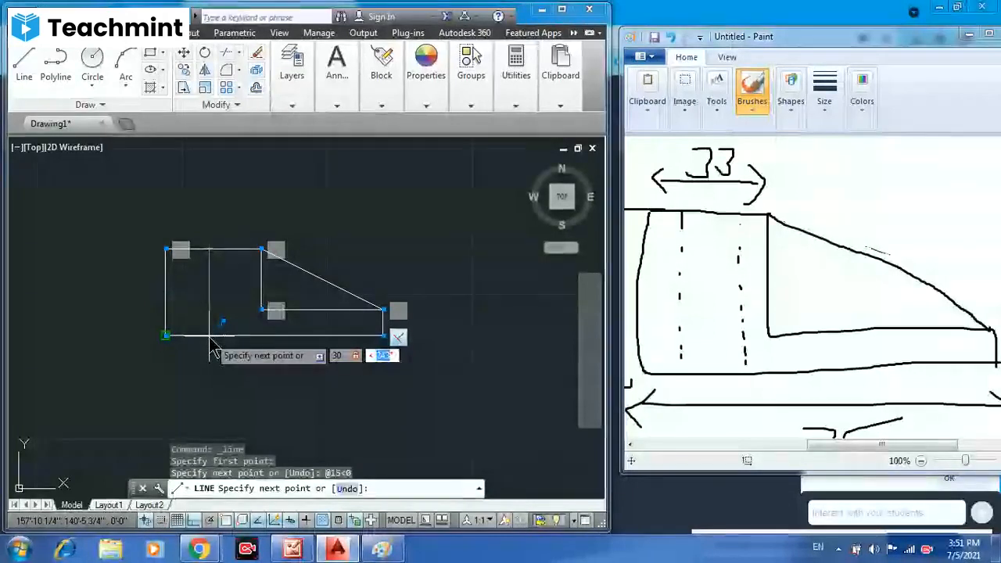
{"action": "type", "text": "270"}
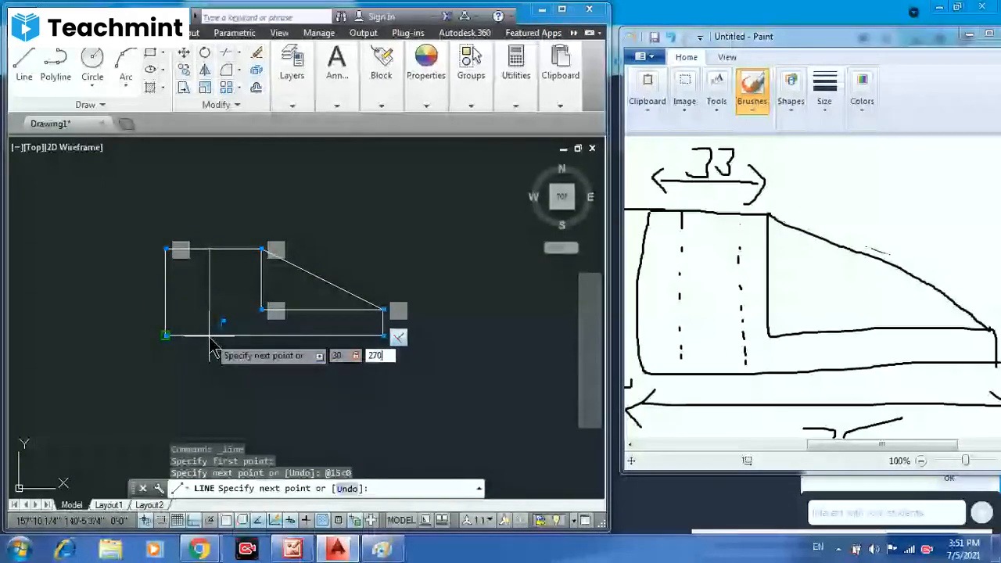
{"action": "key", "text": "Return"}
{"action": "key", "text": "Escape"}
{"action": "scroll", "coordinate": [195, 326], "scroll_direction": "up", "scroll_amount": 4}
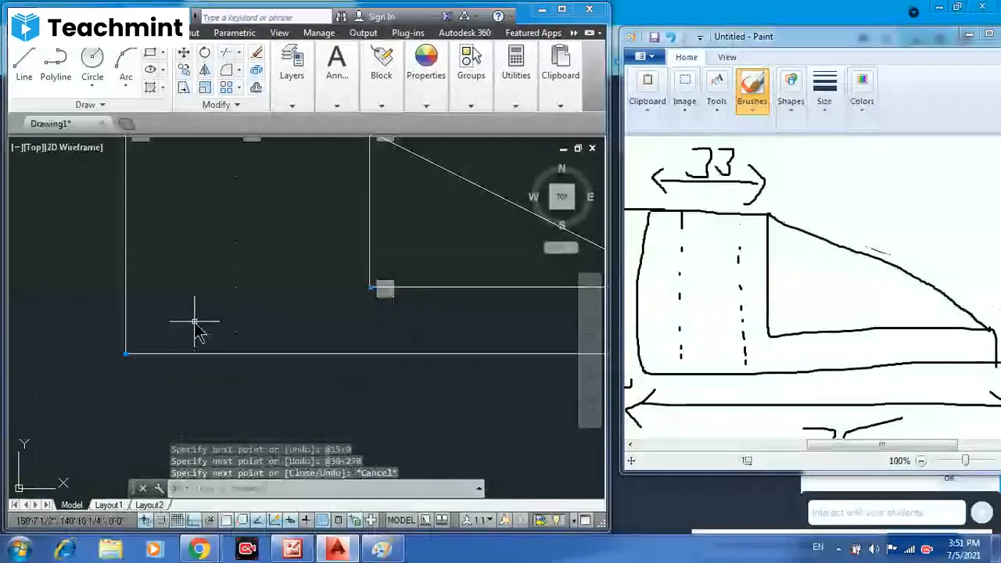
{"action": "scroll", "coordinate": [195, 327], "scroll_direction": "down", "scroll_amount": 4}
- Select the dotted vertical line and look up the hole's radius in the bracket picture
{"action": "left_click", "coordinate": [216, 307]}
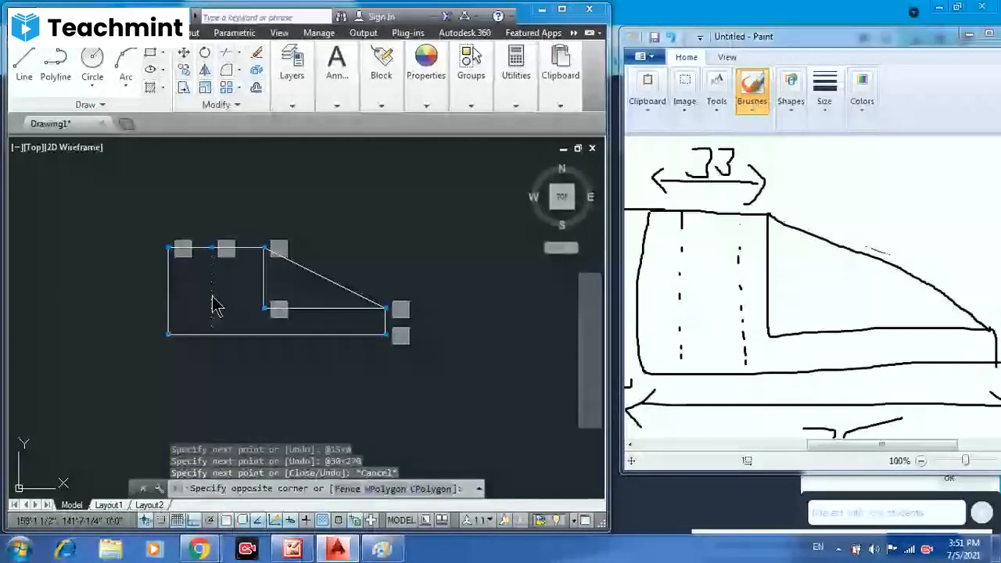
{"action": "left_click", "coordinate": [212, 295]}
{"action": "left_click", "coordinate": [298, 550]}
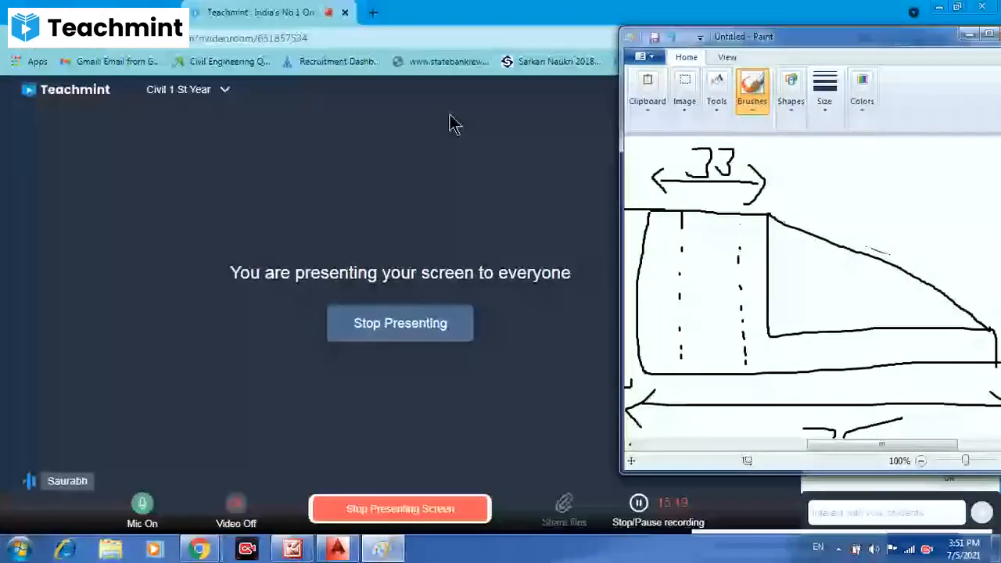
{"action": "left_click", "coordinate": [336, 550]}
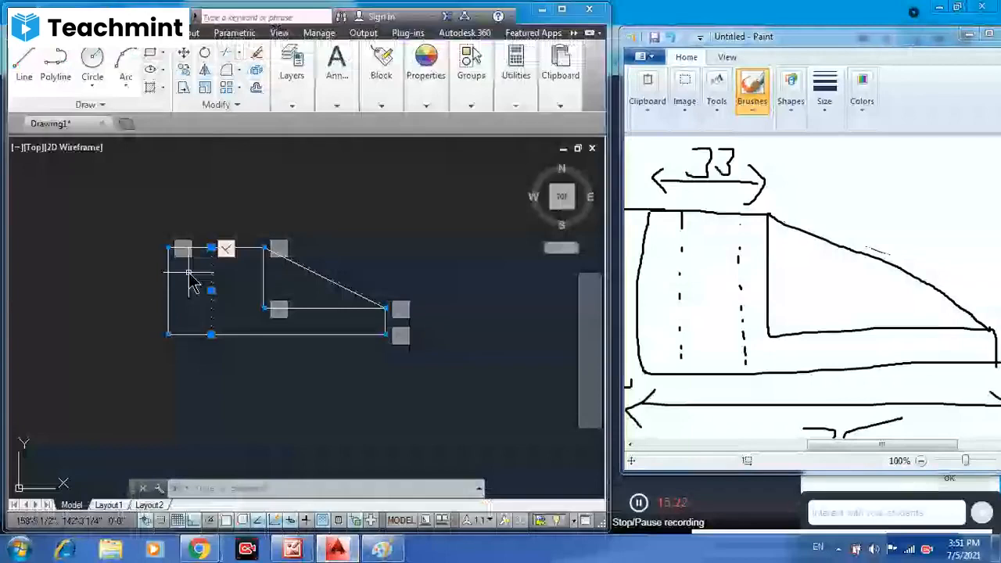
{"action": "scroll", "coordinate": [194, 285], "scroll_direction": "up", "scroll_amount": 2}
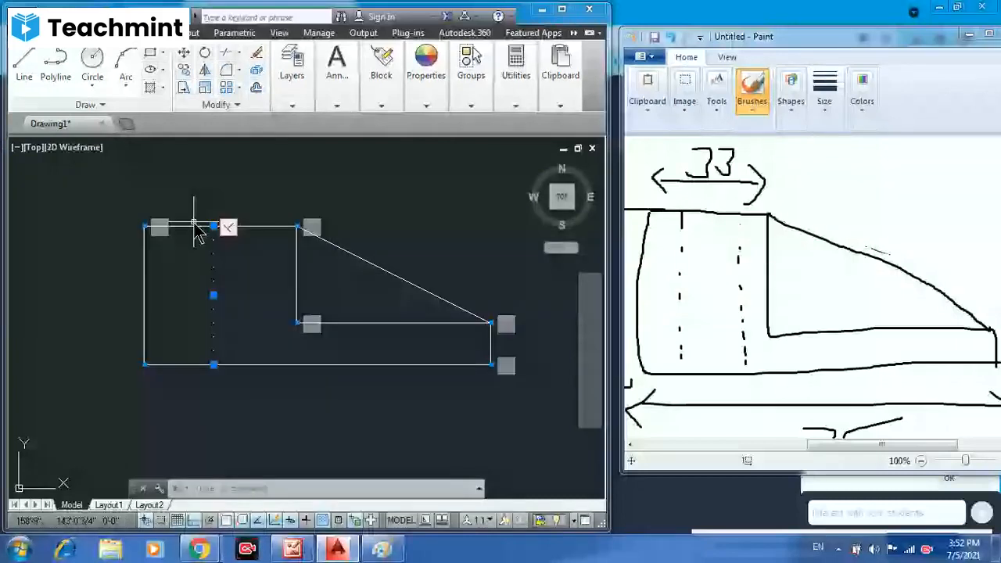
{"action": "key", "text": "l"}
{"action": "key", "text": "Return"}
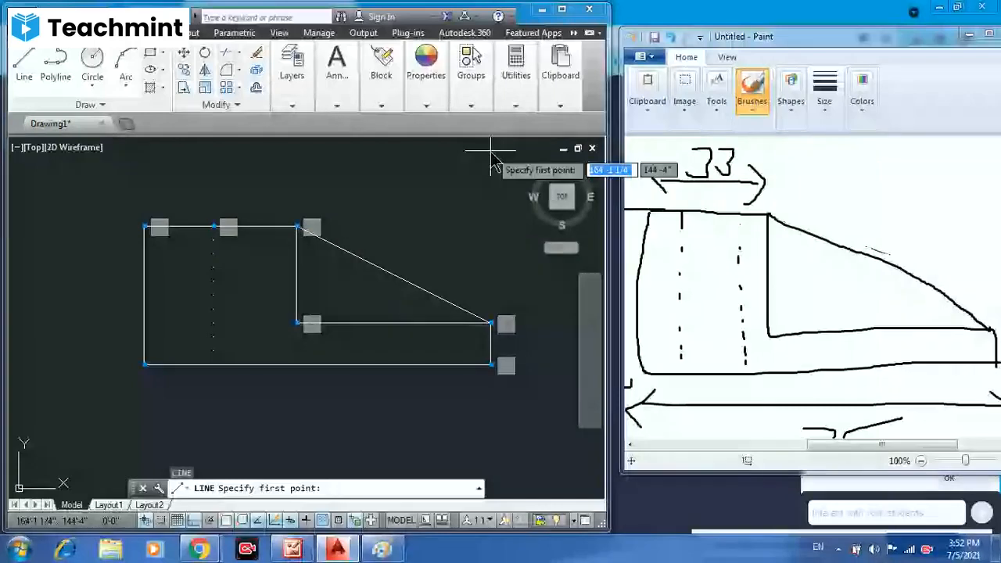
{"action": "key", "text": "Escape"}
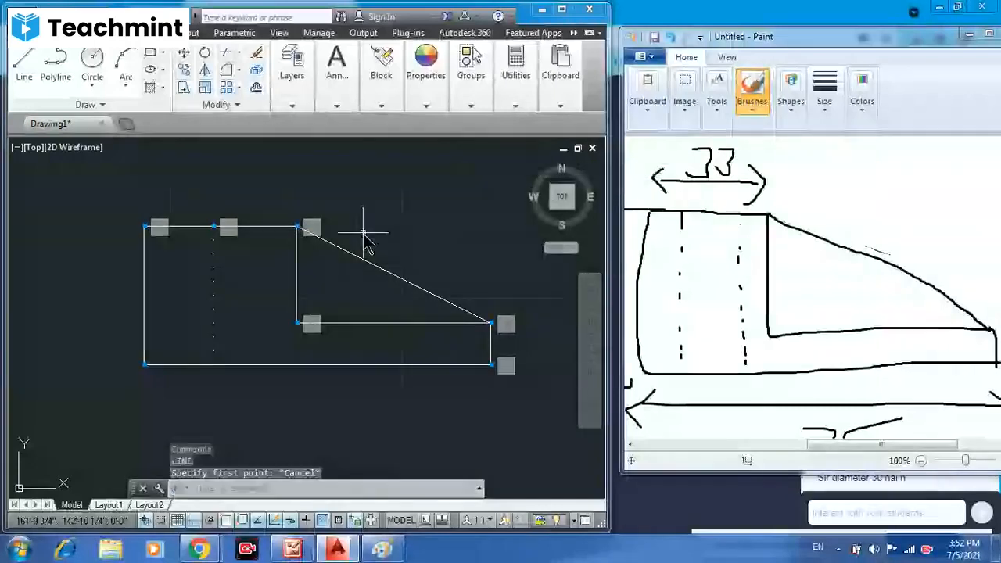
- Try to offset the dotted vertical line by 7.5 units
{"action": "type", "text": "OFF"}
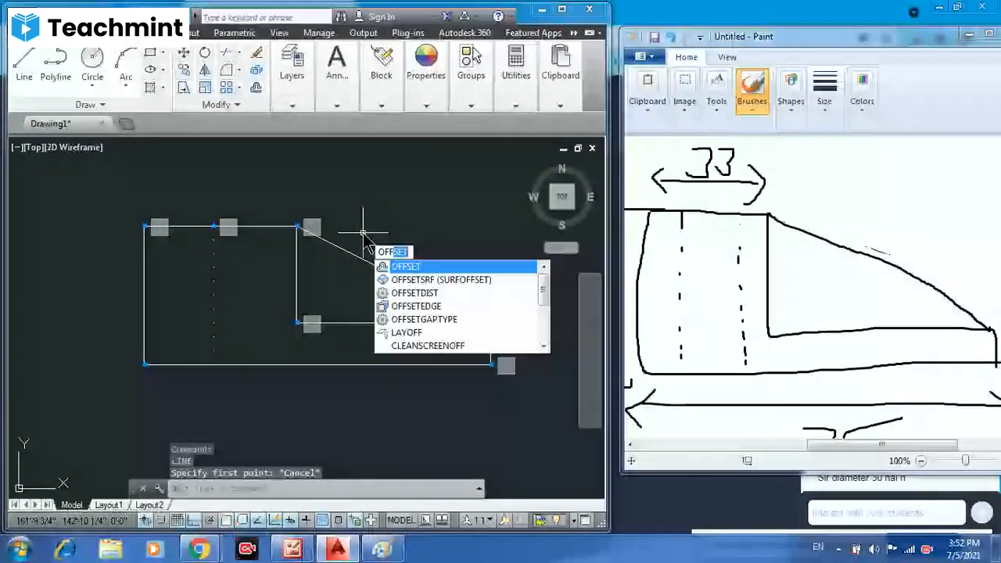
{"action": "key", "text": "Return"}
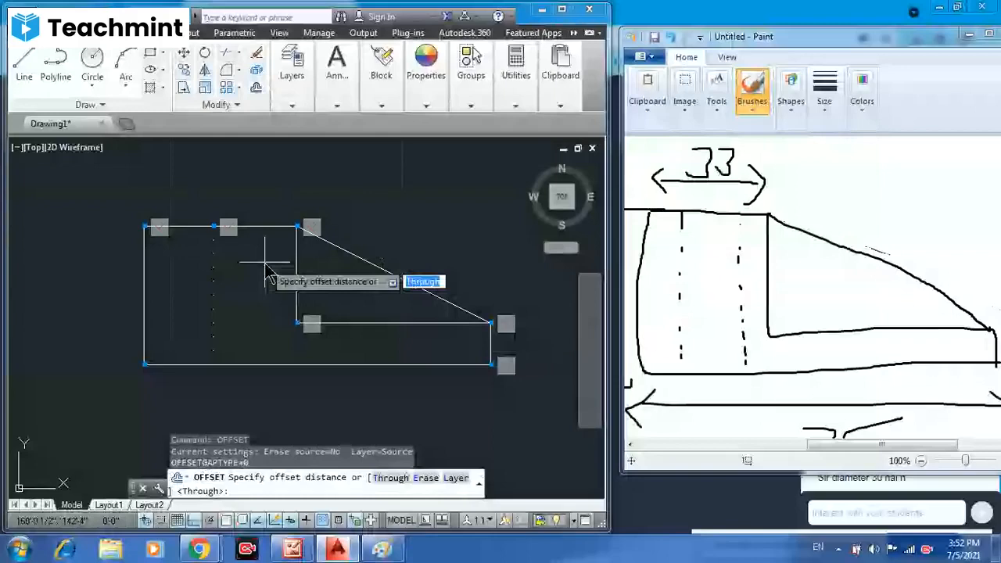
{"action": "type", "text": "2.5"}
{"action": "key", "text": "Return"}
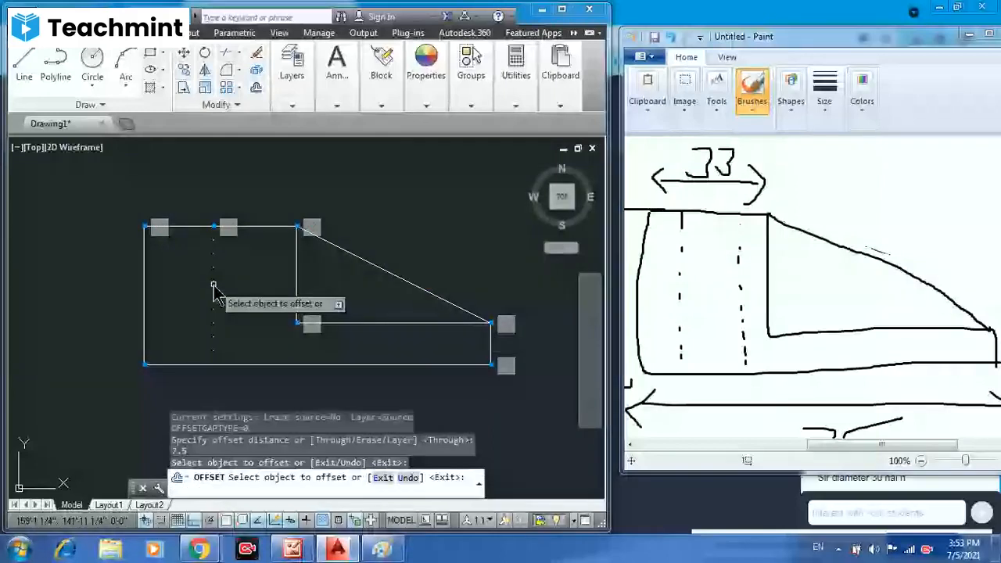
{"action": "key", "text": "Return"}
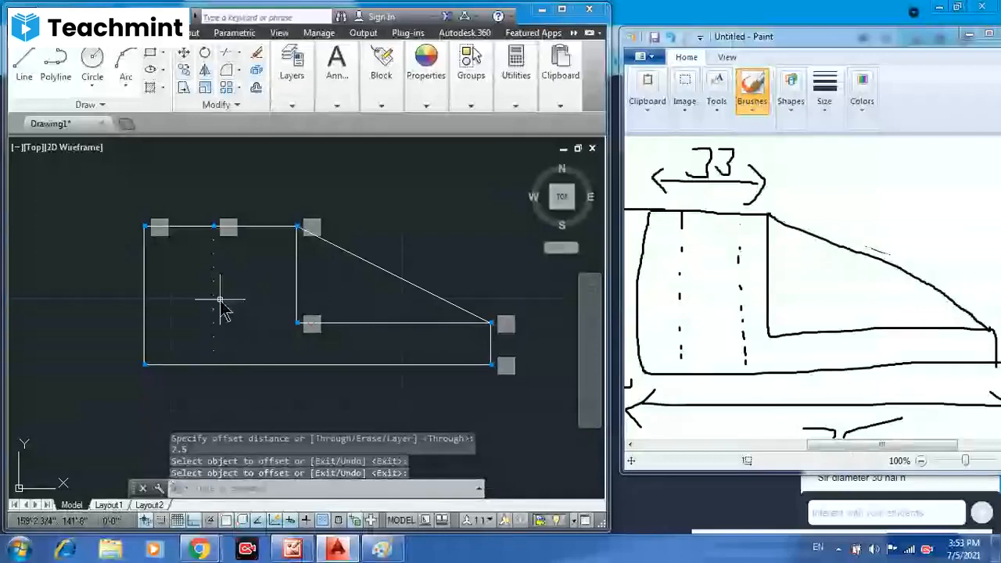
{"action": "scroll", "coordinate": [221, 307], "scroll_direction": "down", "scroll_amount": 2}
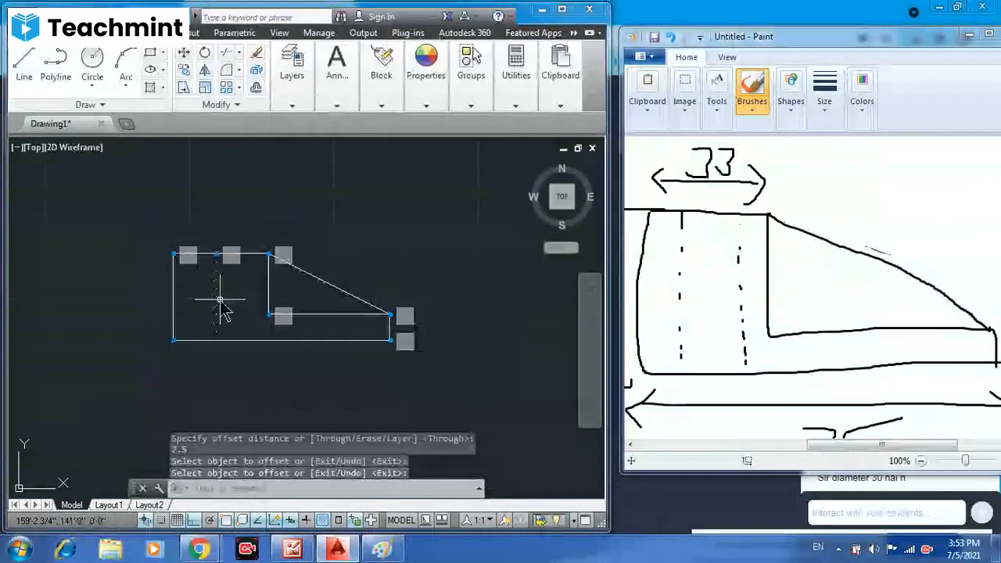
{"action": "left_click", "coordinate": [220, 298]}
{"action": "key", "text": "Escape"}
{"action": "scroll", "coordinate": [257, 311], "scroll_direction": "up", "scroll_amount": 2}
- Offset the dotted middle line by 7.5 units to both sides to create the hole's hidden edges
{"action": "type", "text": "offset"}
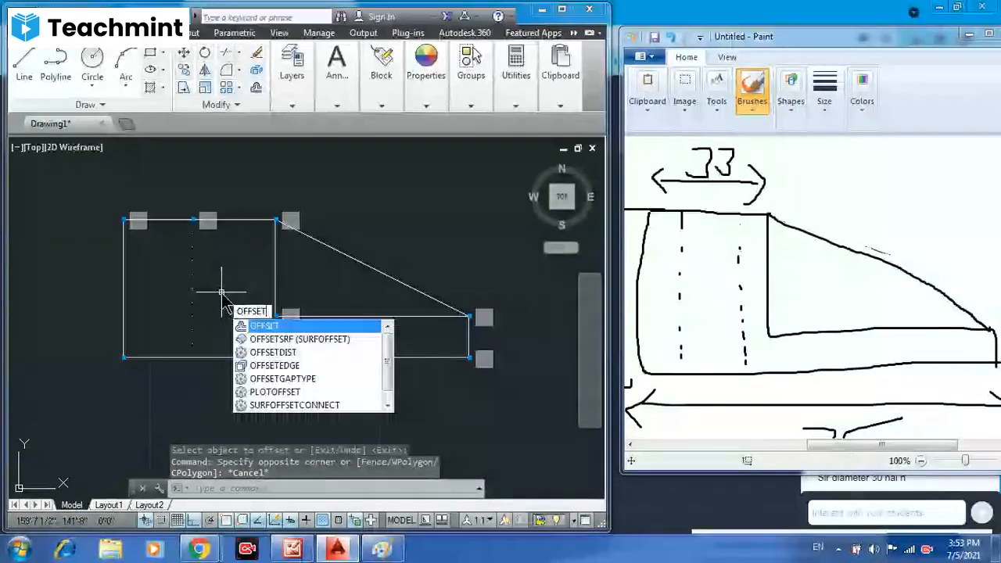
{"action": "left_click", "coordinate": [264, 328]}
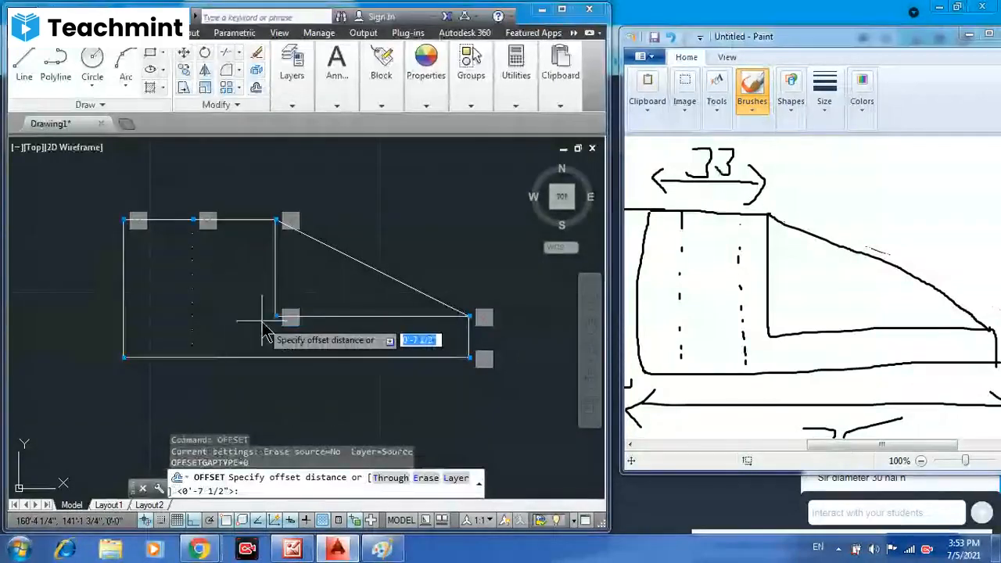
{"action": "scroll", "coordinate": [215, 316], "scroll_direction": "up", "scroll_amount": 3}
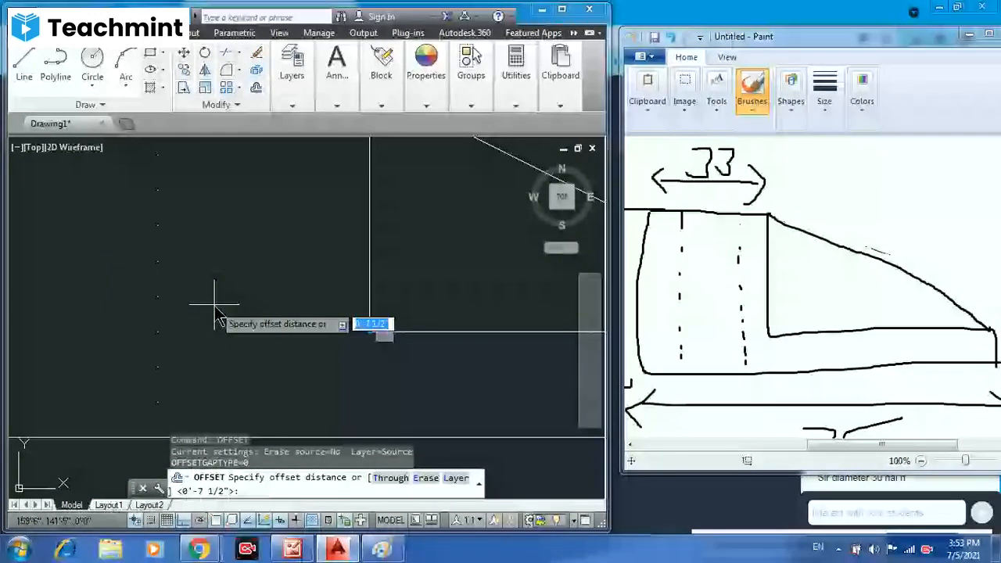
{"action": "type", "text": "7.5"}
{"action": "key", "text": "Return"}
{"action": "scroll", "coordinate": [172, 290], "scroll_direction": "down", "scroll_amount": 3}
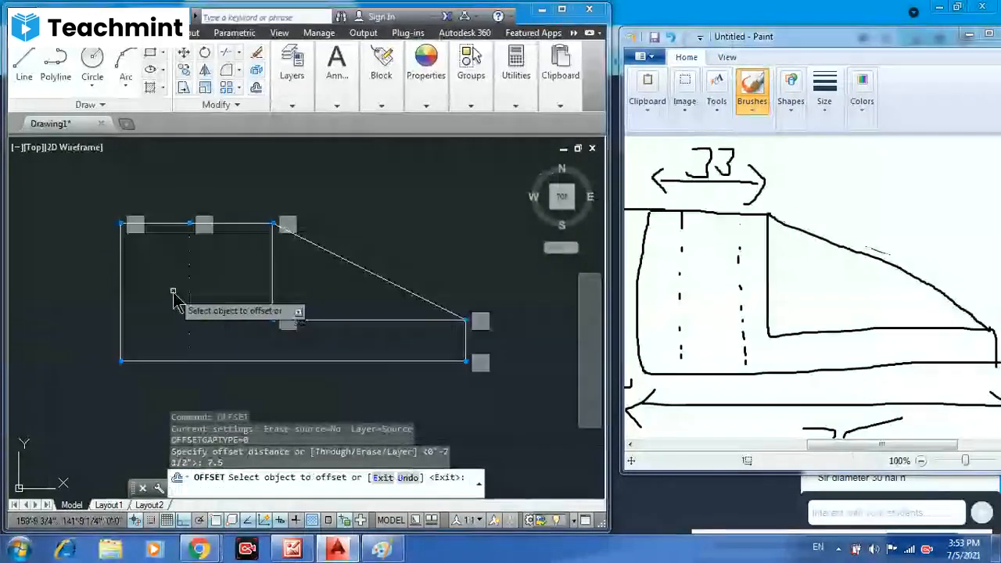
{"action": "scroll", "coordinate": [177, 274], "scroll_direction": "up", "scroll_amount": 1}
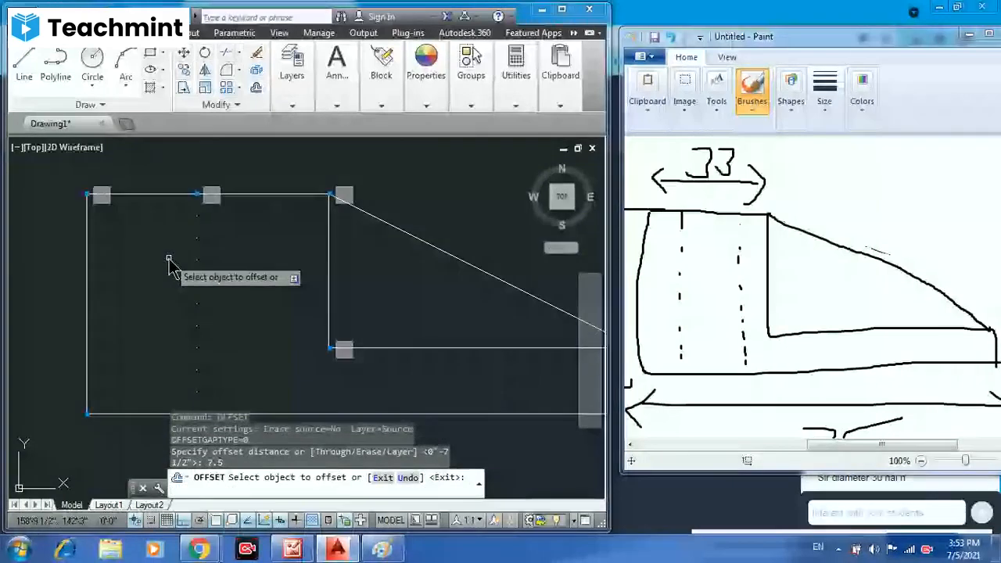
{"action": "scroll", "coordinate": [196, 291], "scroll_direction": "up", "scroll_amount": 4}
{"action": "left_click", "coordinate": [200, 274]}
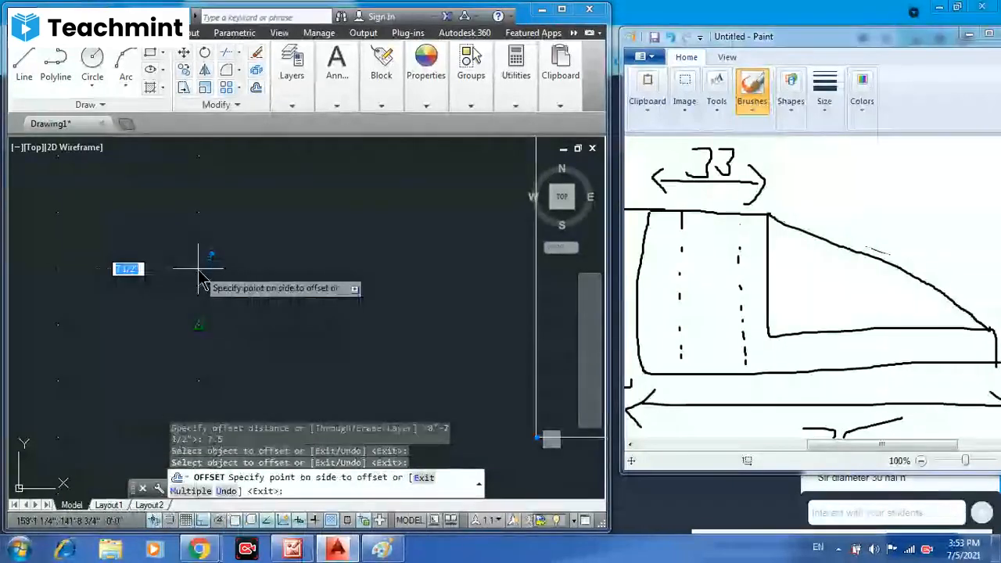
{"action": "scroll", "coordinate": [199, 273], "scroll_direction": "down", "scroll_amount": 2}
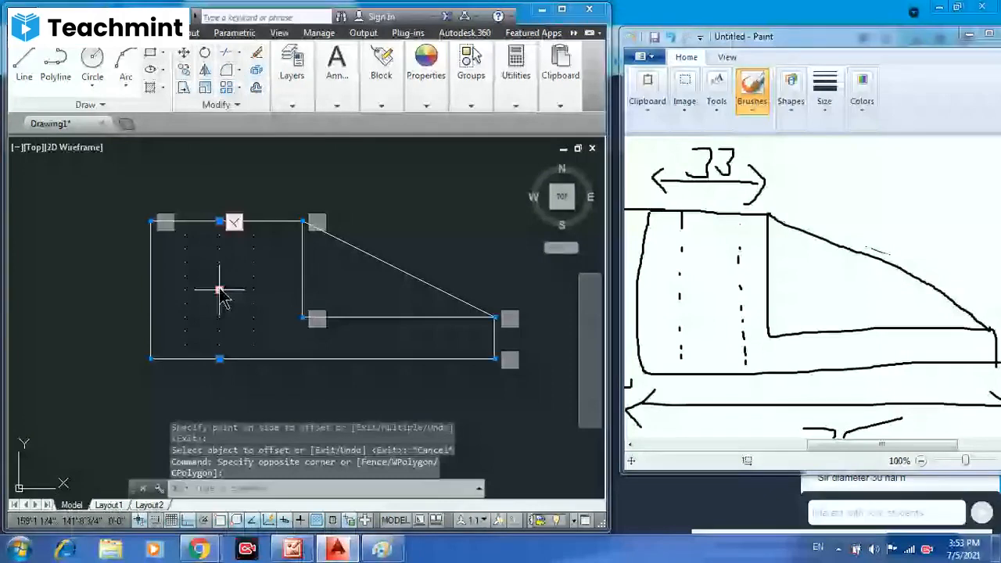
- Open the properties of the hole's dotted middle line and move it from the hidden line layer to layer 0
{"action": "double_click", "coordinate": [220, 290]}
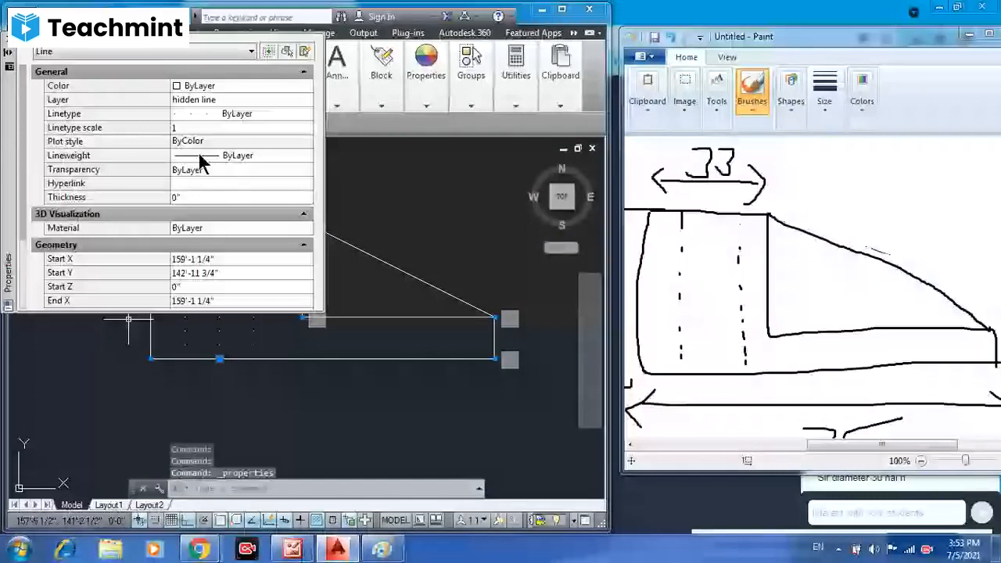
{"action": "left_click", "coordinate": [261, 156]}
{"action": "left_click", "coordinate": [263, 160]}
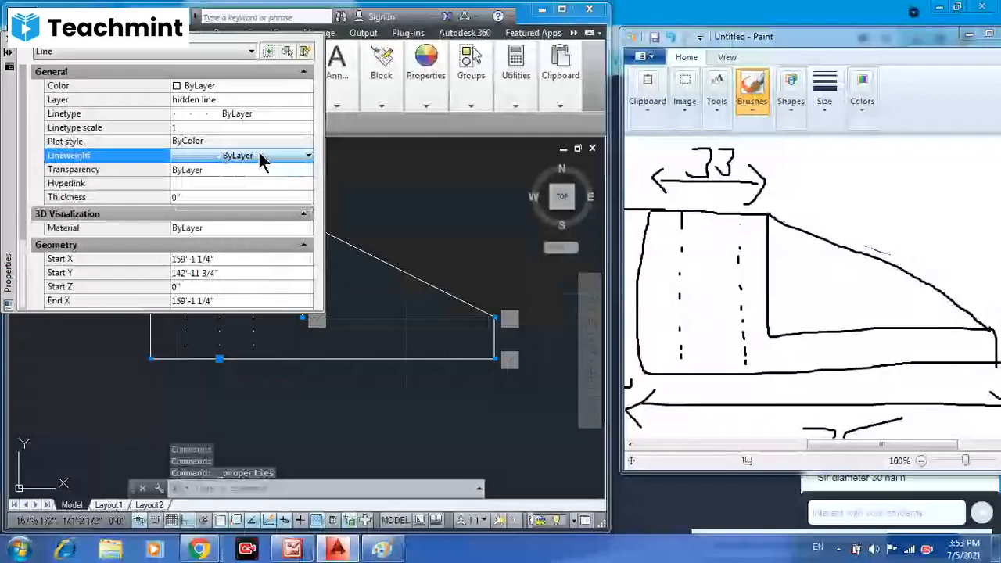
{"action": "left_click", "coordinate": [226, 100]}
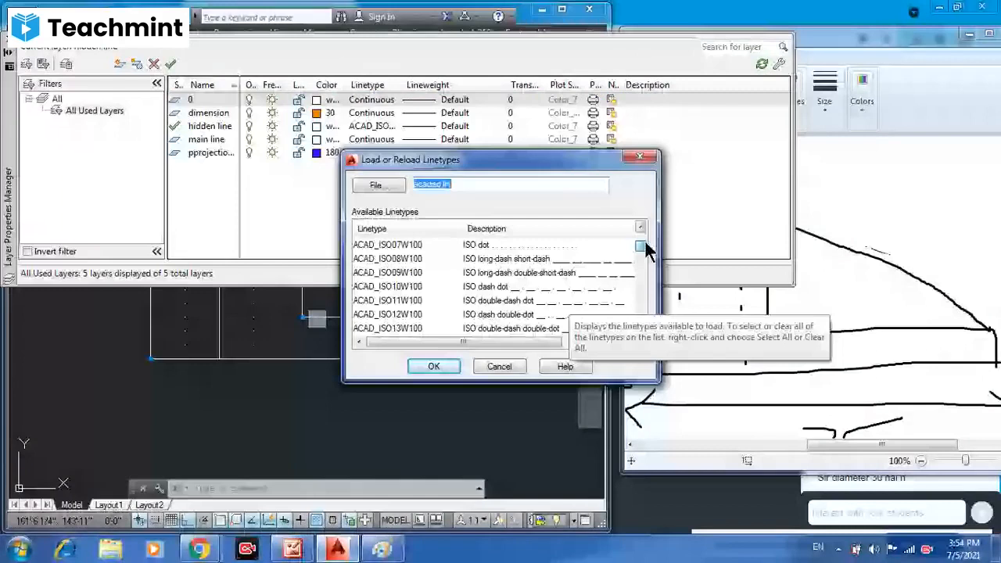
- Find the JIS_08_11 linetype among the available linetypes in acadiso.lin and load it for layer 0
{"action": "left_click_drag", "start_coordinate": [645, 243], "coordinate": [645, 234]}
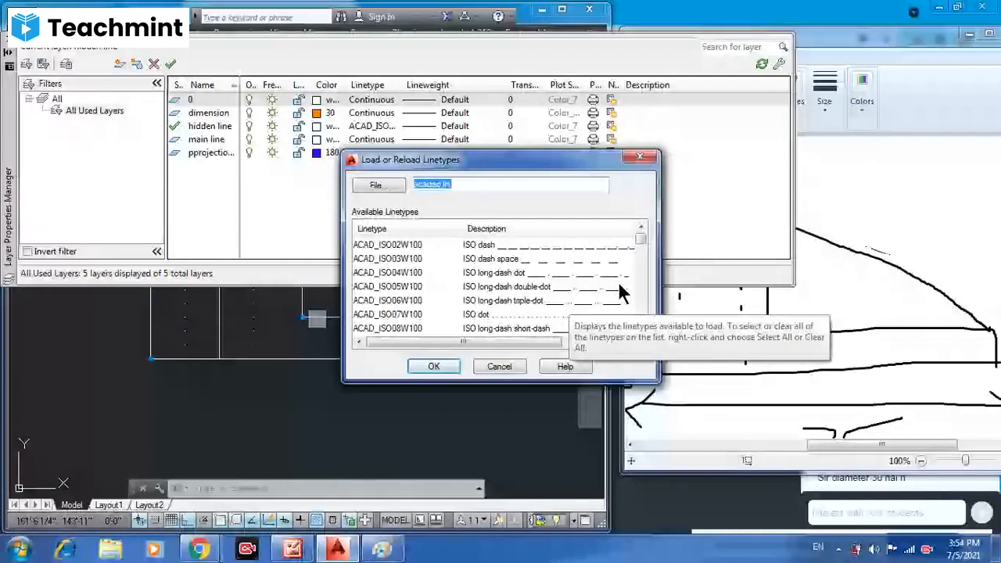
{"action": "left_click", "coordinate": [643, 278]}
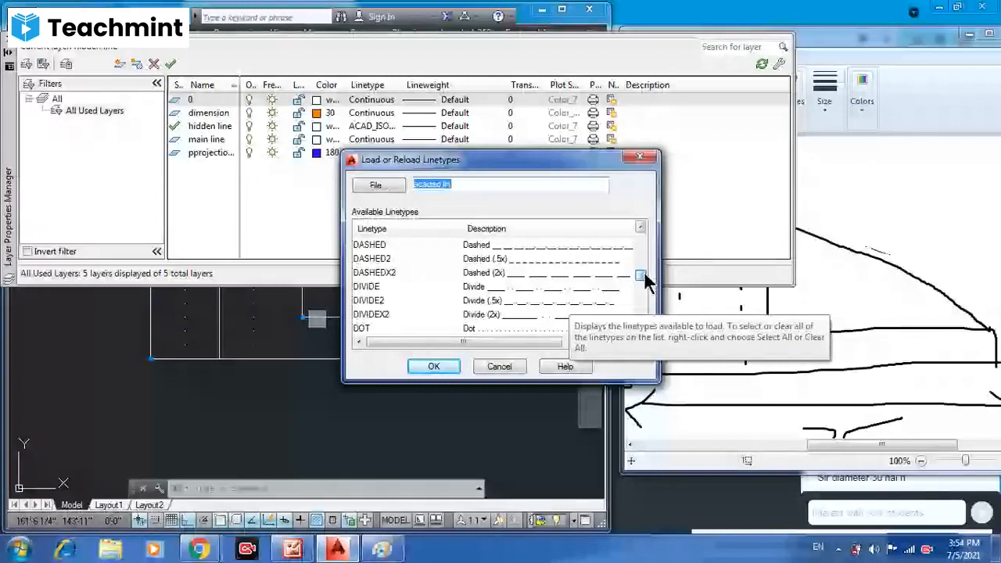
{"action": "left_click_drag", "start_coordinate": [645, 275], "coordinate": [646, 303]}
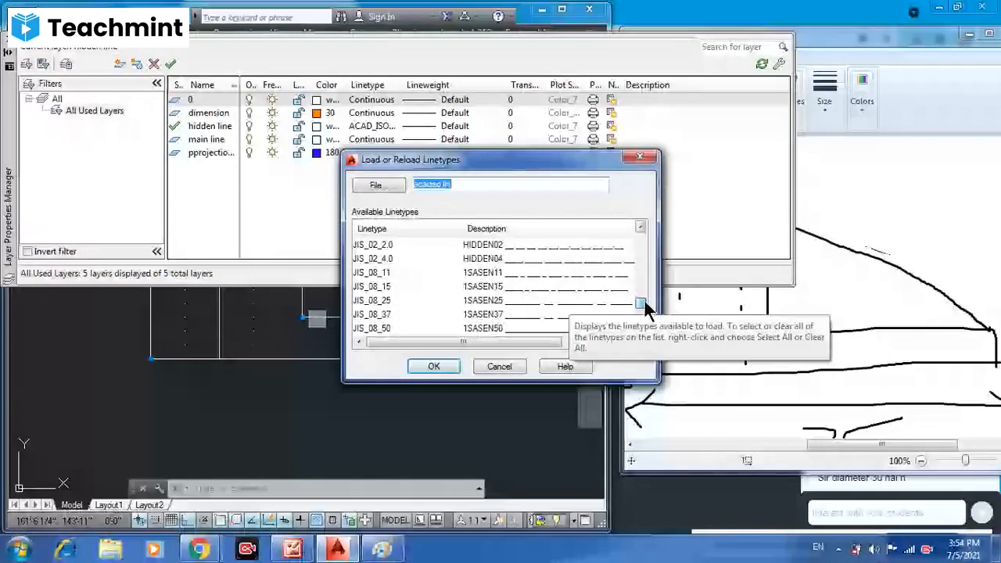
{"action": "left_click_drag", "start_coordinate": [645, 303], "coordinate": [642, 306]}
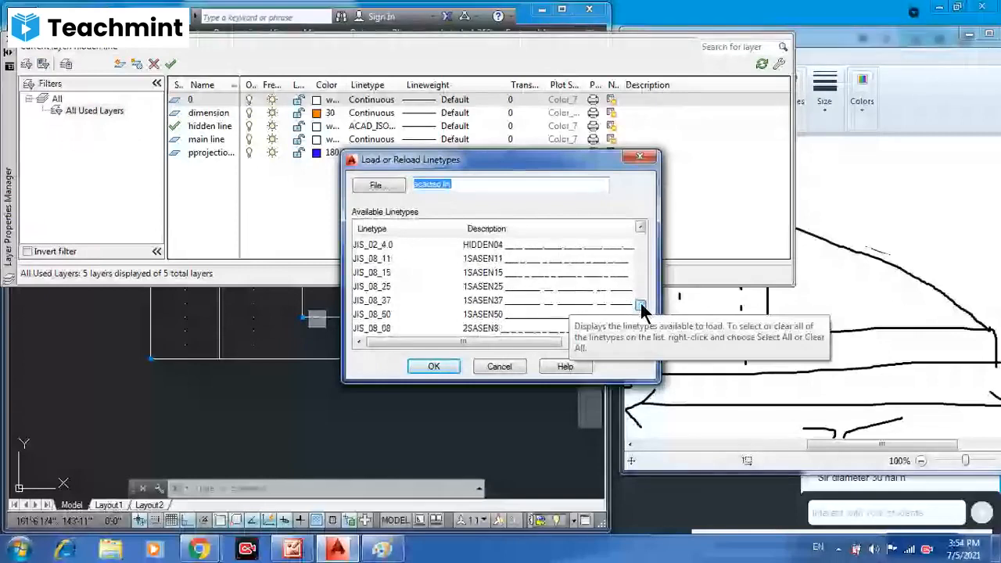
{"action": "left_click", "coordinate": [372, 258]}
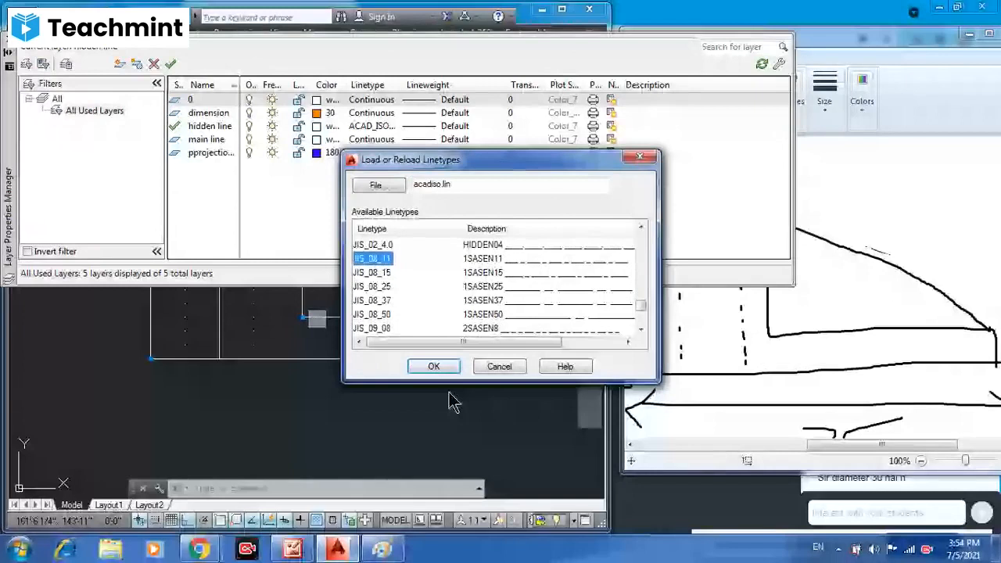
{"action": "left_click", "coordinate": [433, 366]}
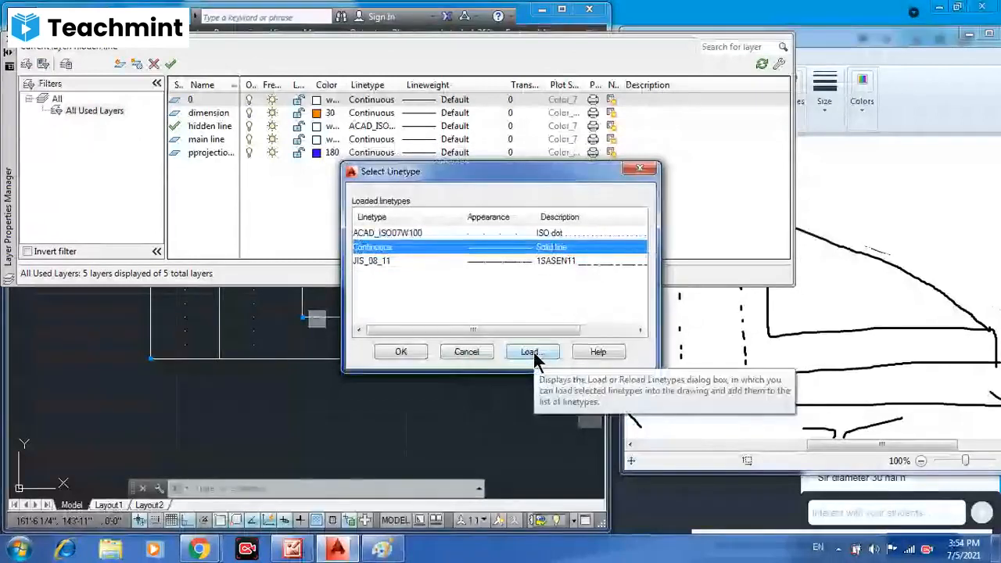
- Assign the JIS_08_11 linetype to layer 0 and close the layer manager
{"action": "left_click", "coordinate": [443, 262]}
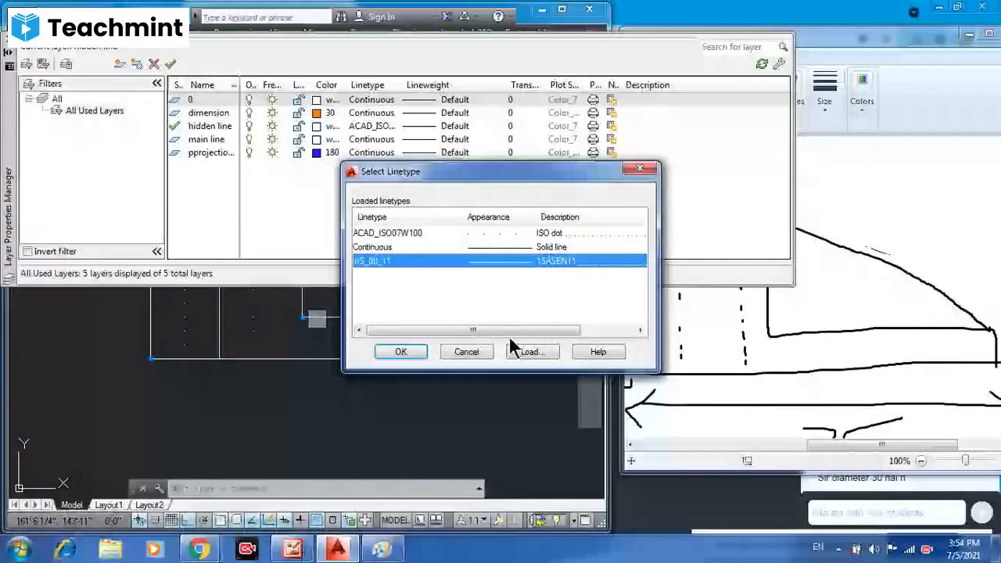
{"action": "key", "text": "Return"}
{"action": "left_click", "coordinate": [15, 47]}
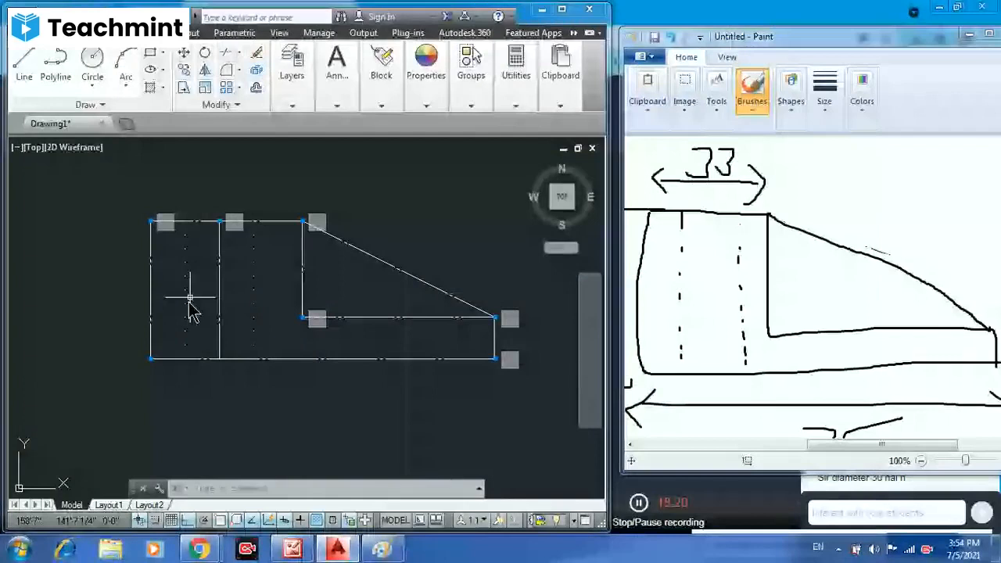
- Erase the split top edge of the tall block in the side view
{"action": "key", "text": "Escape"}
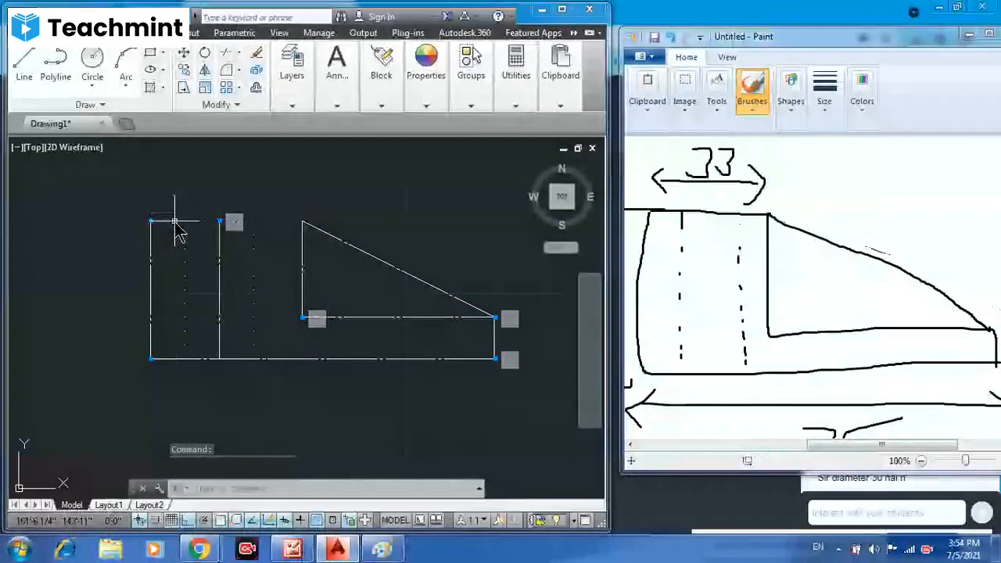
{"action": "left_click", "coordinate": [178, 230]}
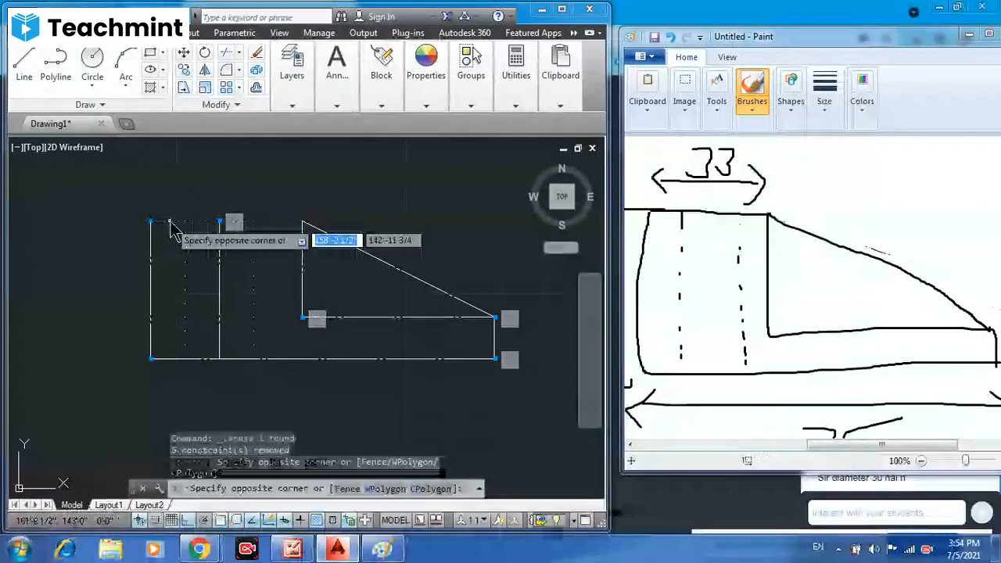
{"action": "left_click", "coordinate": [171, 222]}
{"action": "scroll", "coordinate": [180, 205], "scroll_direction": "up", "scroll_amount": 8}
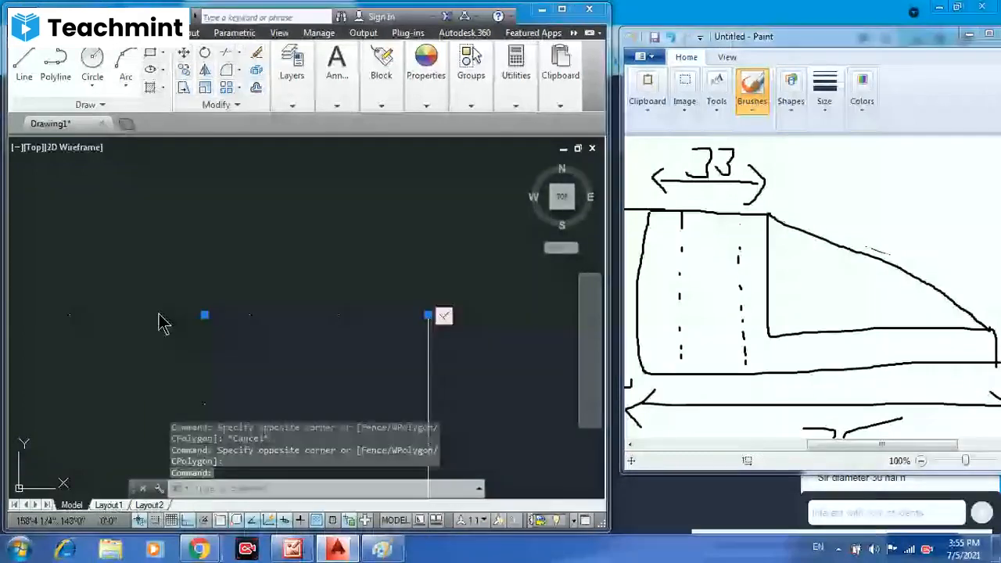
{"action": "key", "text": "Delete"}
{"action": "scroll", "coordinate": [158, 314], "scroll_direction": "down", "scroll_amount": 10}
- Make main line the current layer and redraw the block's top edge as one line from the left edge to the slope's upper end
{"action": "type", "text": "l"}
{"action": "key", "text": "Return"}
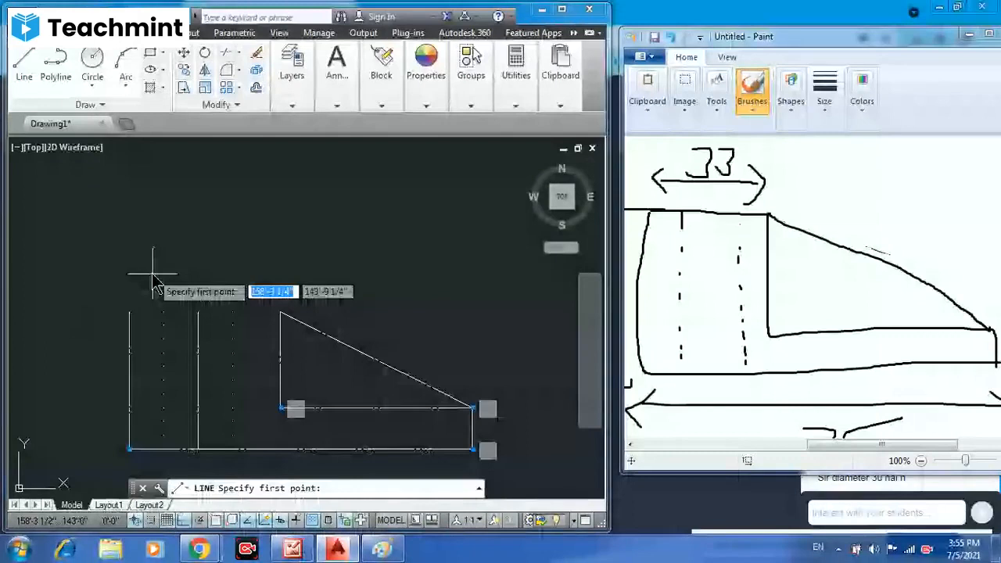
{"action": "key", "text": "Escape"}
{"action": "left_click", "coordinate": [292, 105]}
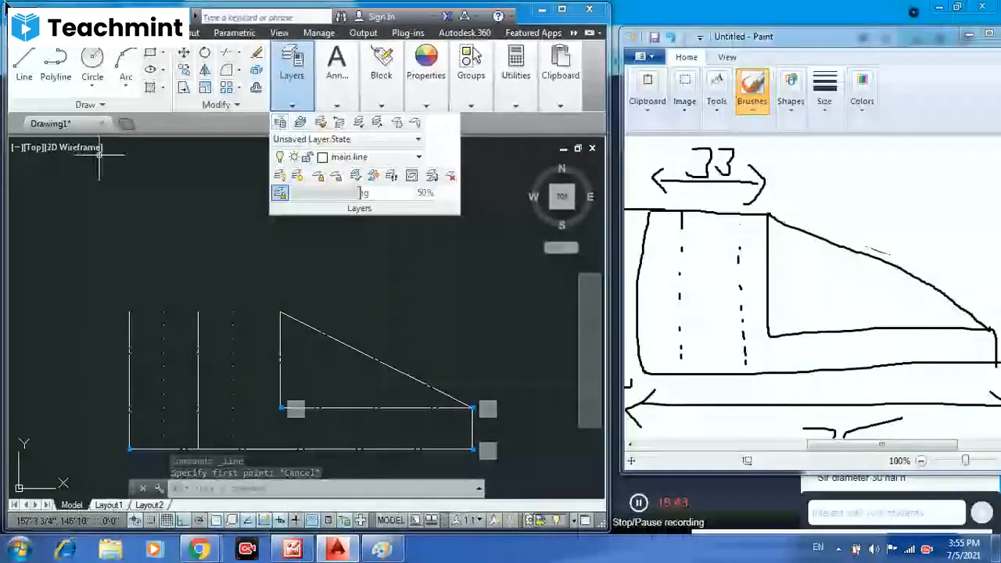
{"action": "key", "text": "Return"}
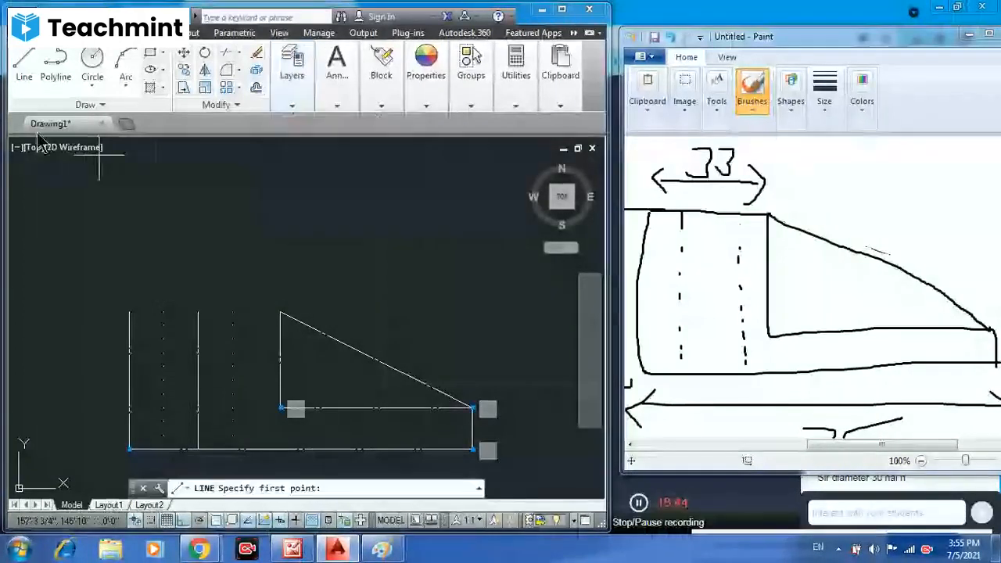
{"action": "left_click", "coordinate": [130, 313]}
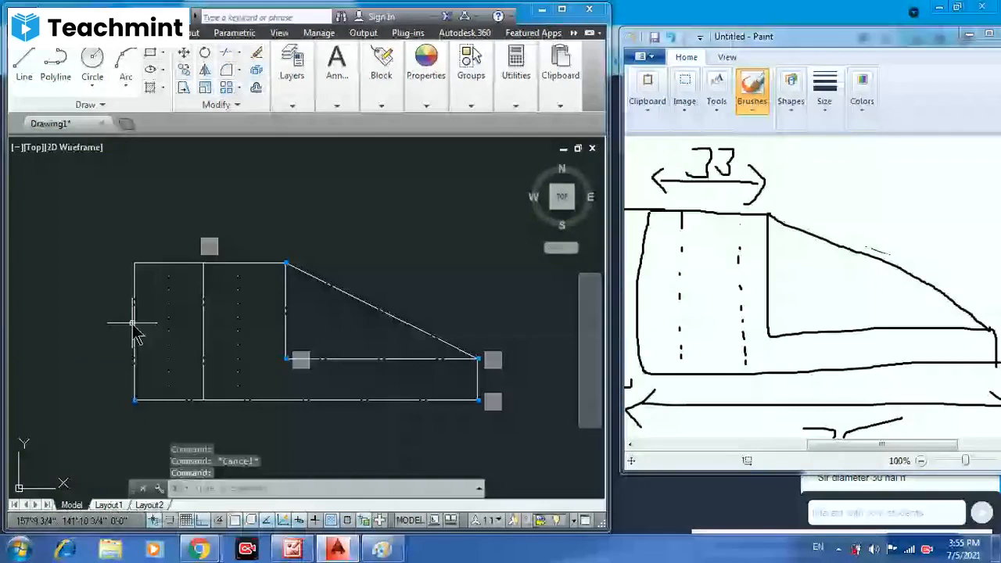
{"action": "left_click", "coordinate": [131, 325]}
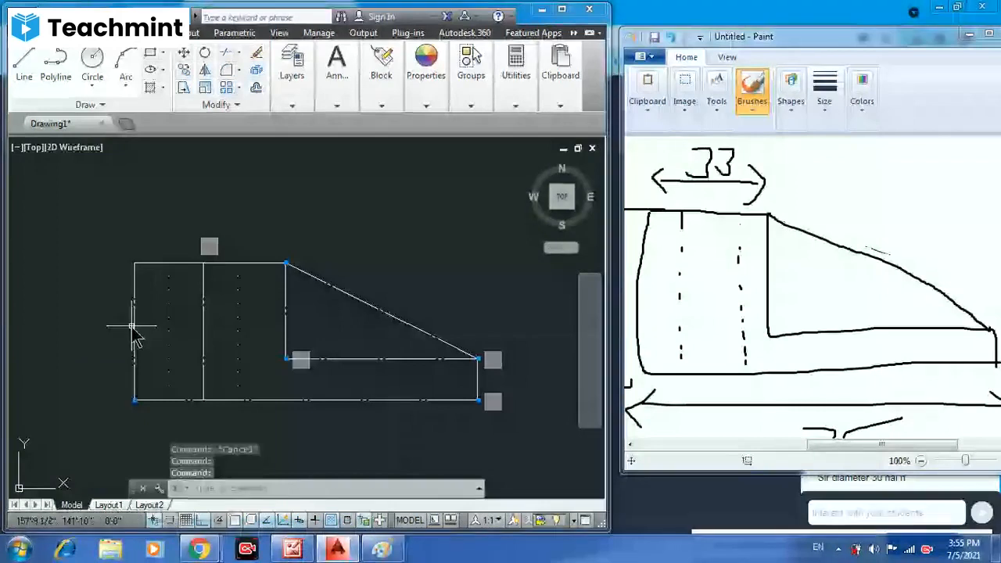
{"action": "left_click", "coordinate": [133, 329]}
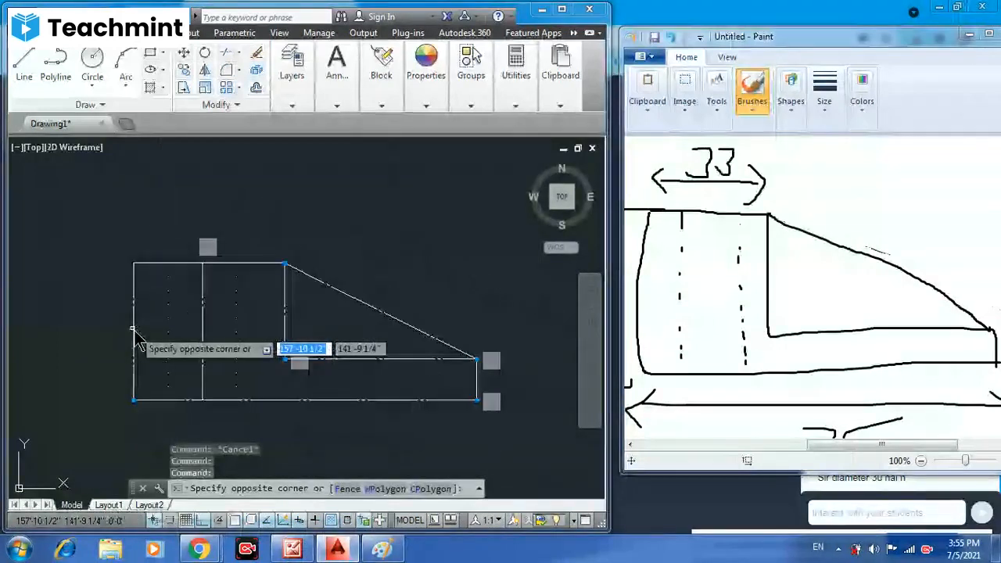
{"action": "key", "text": "Escape"}
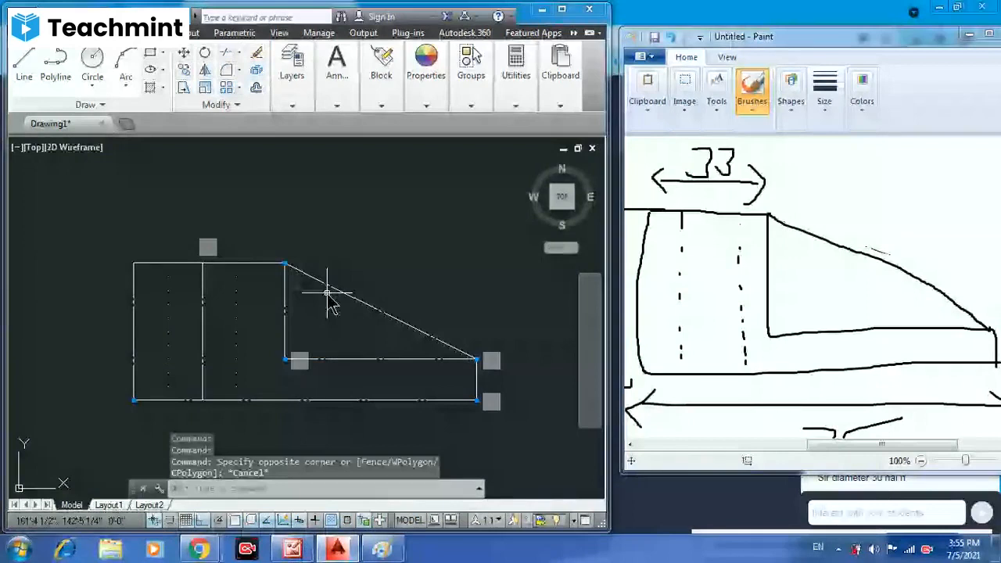
- Set the linetype of the slope, the vertical and horizontal step edges, the base edge and the left edge to ByBlock
{"action": "left_click", "coordinate": [382, 361]}
{"action": "left_click", "coordinate": [381, 360]}
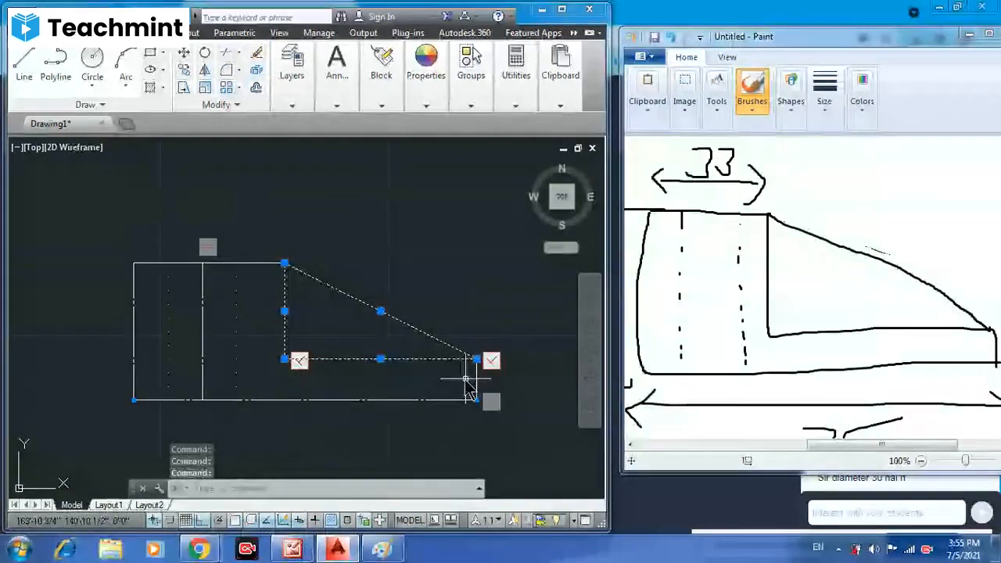
{"action": "left_click", "coordinate": [413, 400]}
{"action": "left_click", "coordinate": [134, 340]}
{"action": "right_click", "coordinate": [137, 340]}
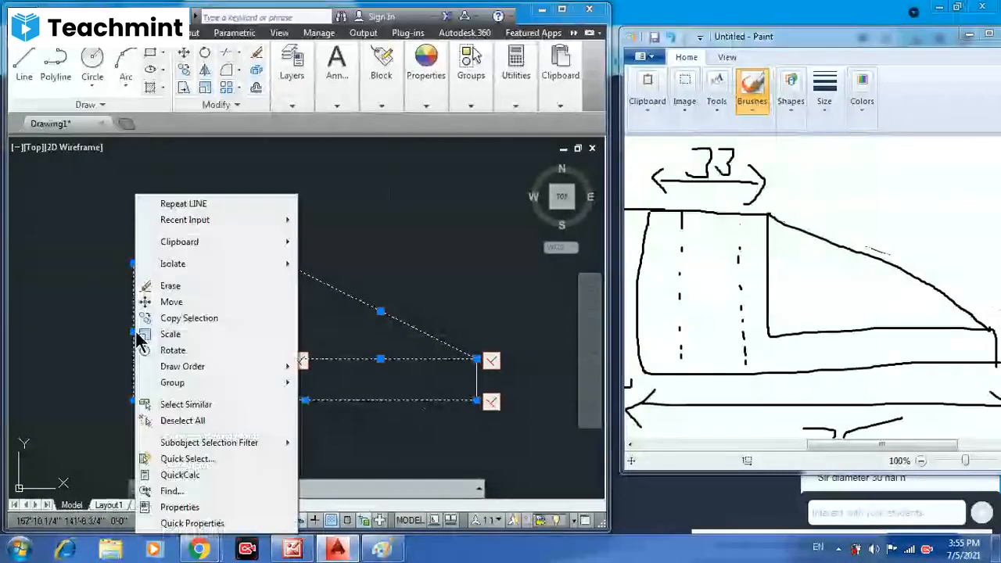
{"action": "left_click", "coordinate": [179, 508]}
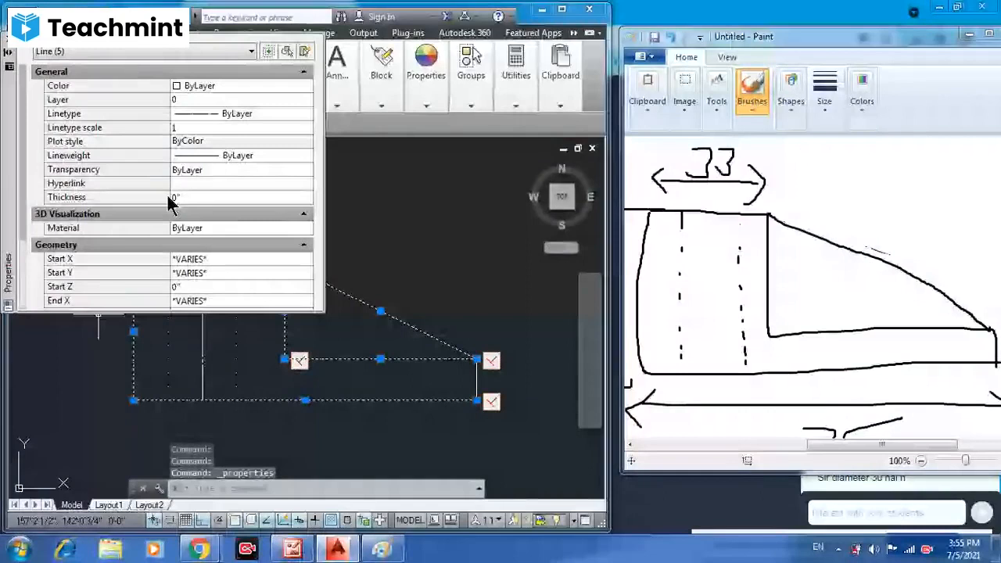
{"action": "left_click", "coordinate": [234, 113]}
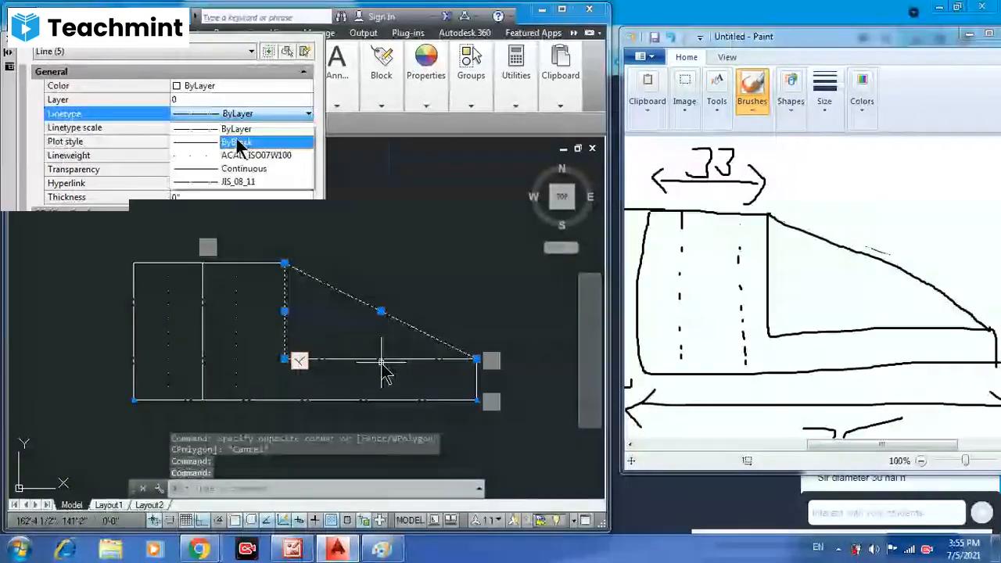
{"action": "left_click", "coordinate": [238, 143]}
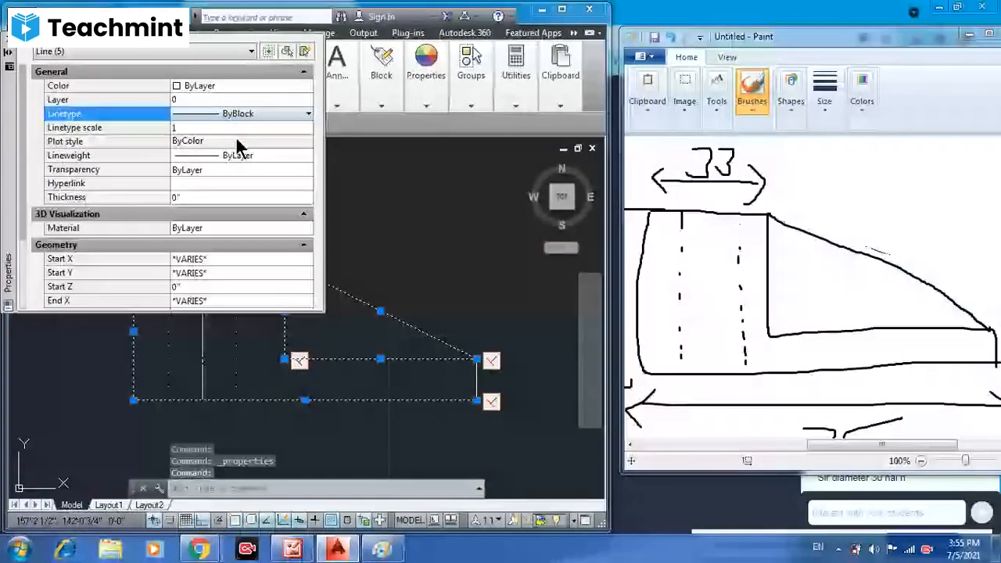
{"action": "key", "text": "Escape"}
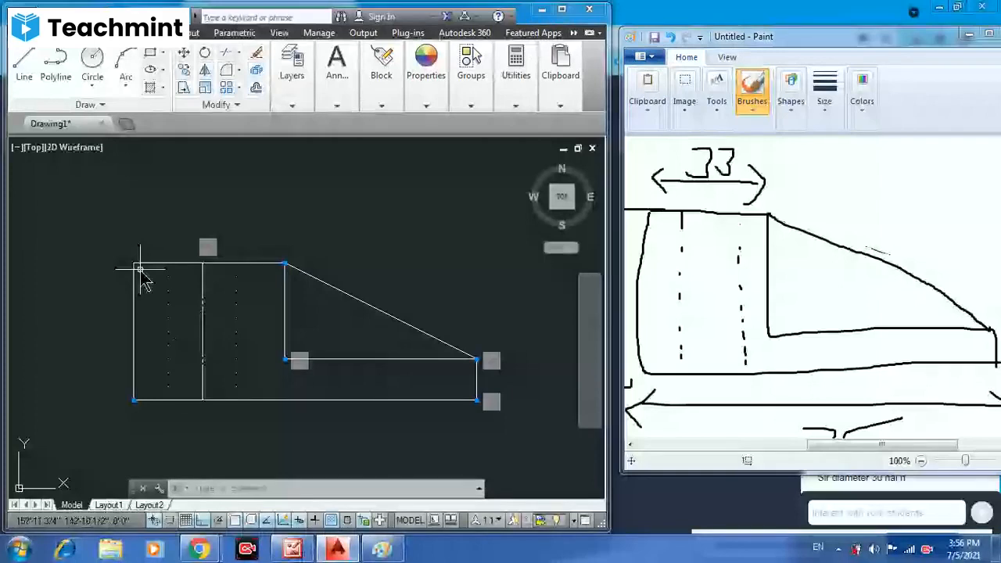
- Draw a line from the block's lower-left corner 10 units at 180°, continue it vertically to above the block, and end the line
{"action": "middle_click_drag", "start_coordinate": [274, 377], "coordinate": [263, 334]}
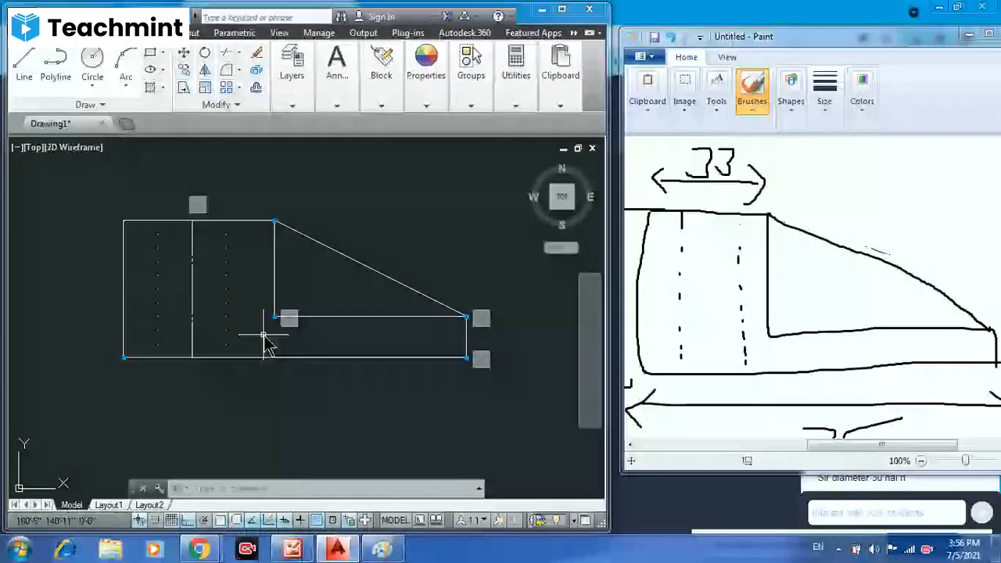
{"action": "left_click", "coordinate": [292, 549]}
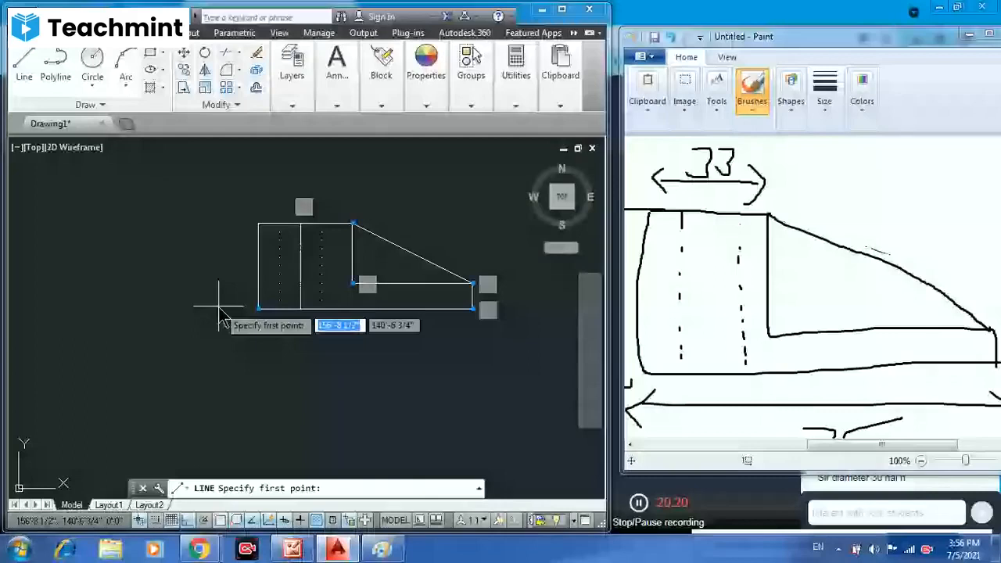
{"action": "left_click", "coordinate": [259, 308]}
{"action": "type", "text": "10"}
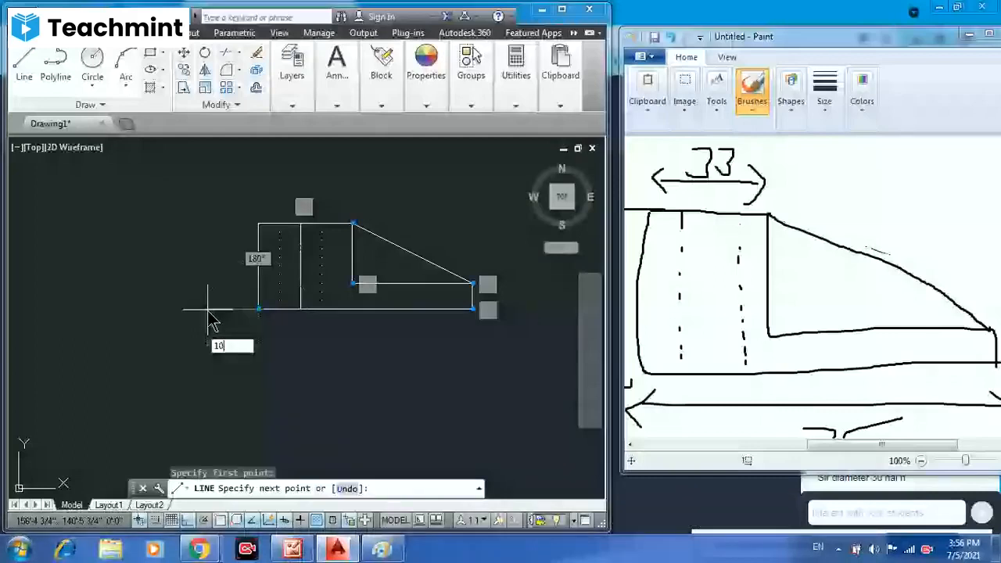
{"action": "key", "text": "Tab"}
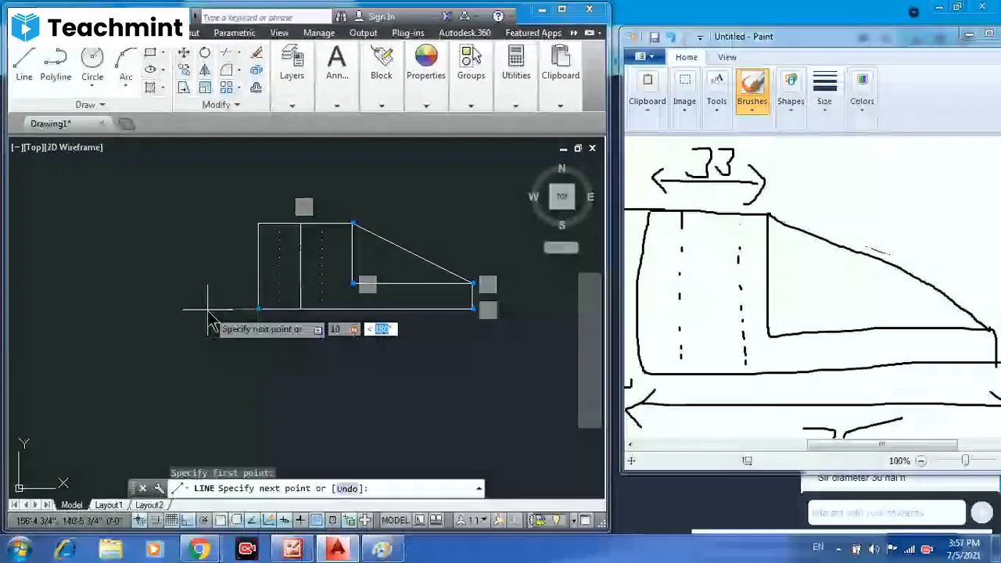
{"action": "key", "text": "Return"}
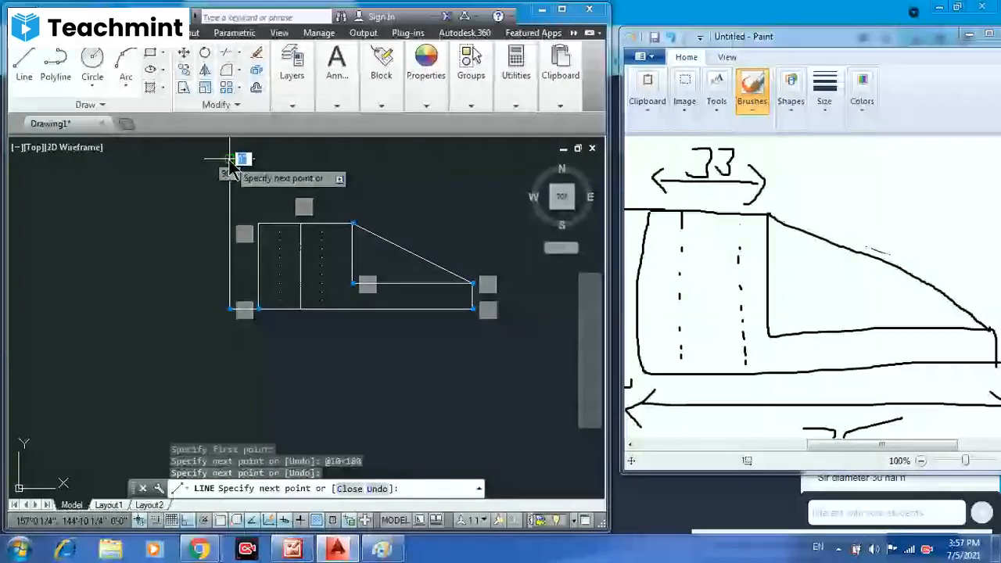
{"action": "scroll", "coordinate": [234, 360], "scroll_direction": "up", "scroll_amount": 2}
{"action": "key", "text": "Escape"}
{"action": "key", "text": "Escape"}
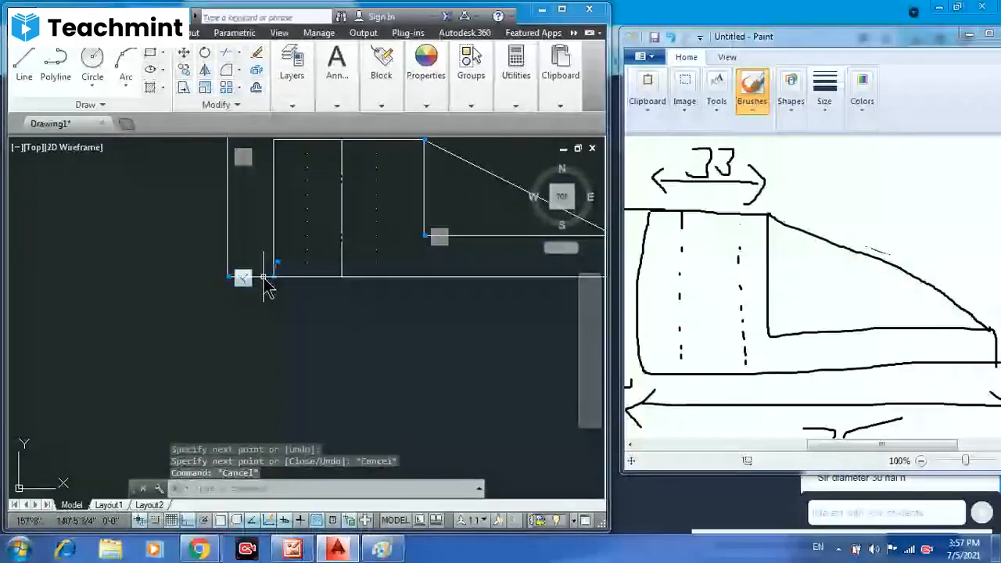
- Erase the short connector at the block's lower-left corner and extend the left projection line downward past the base
{"action": "key", "text": "Delete"}
{"action": "scroll", "coordinate": [180, 355], "scroll_direction": "down", "scroll_amount": 4}
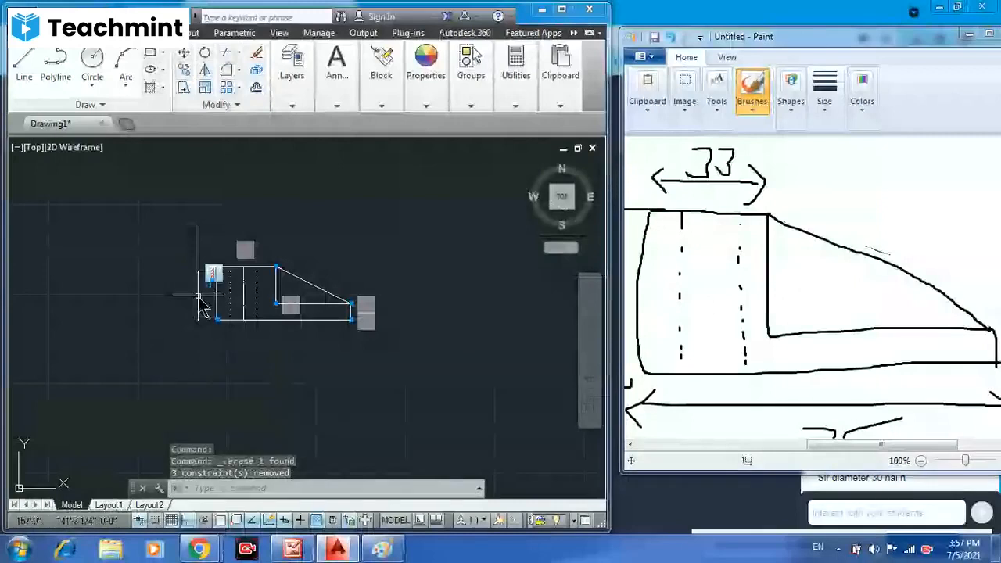
{"action": "left_click", "coordinate": [198, 299]}
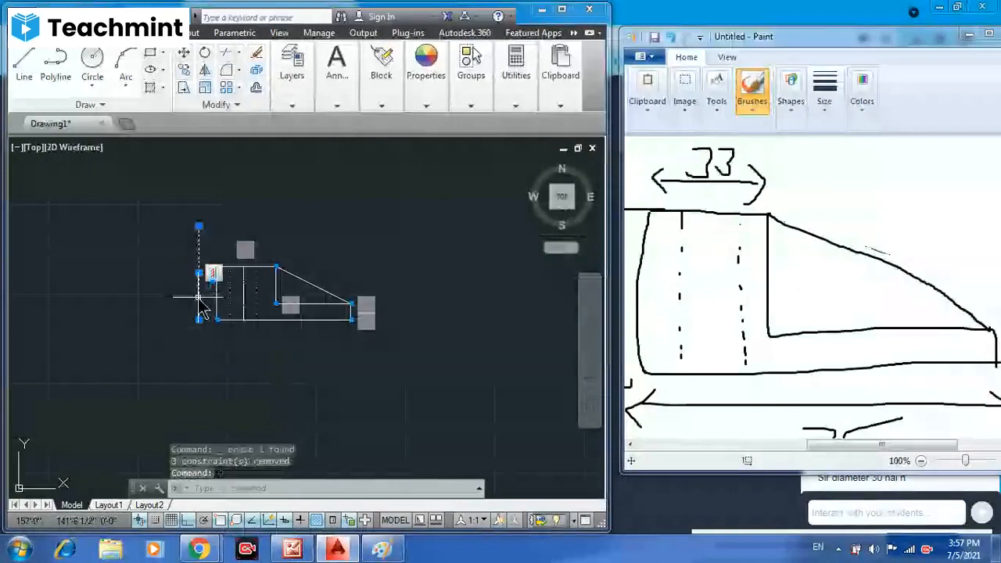
{"action": "scroll", "coordinate": [301, 327], "scroll_direction": "up", "scroll_amount": 4}
- Draw a line from the base's lower-right corner 10 units at 0°, continue it vertically to about the block's top height, and end the line
{"action": "type", "text": "l"}
{"action": "key", "text": "Return"}
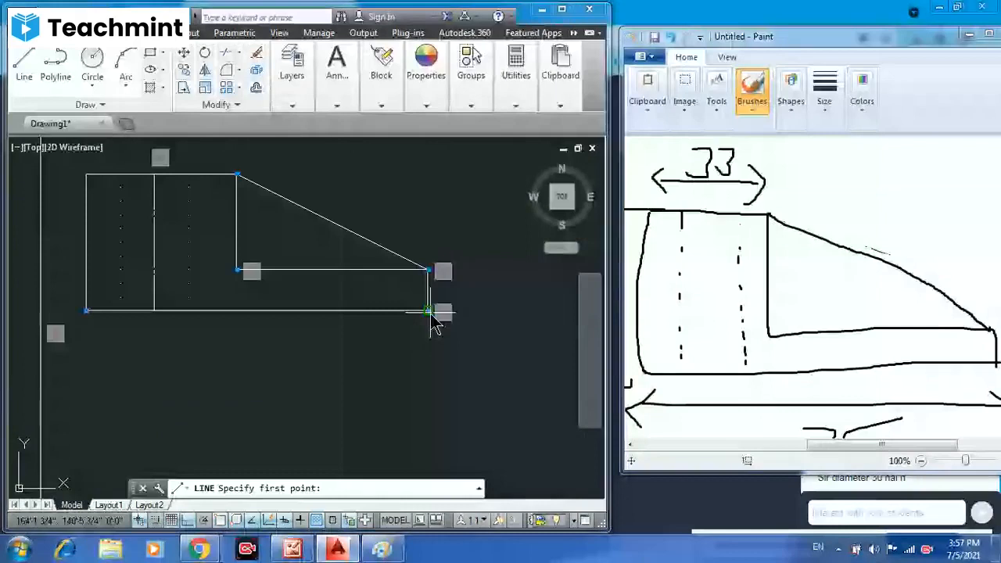
{"action": "left_click", "coordinate": [429, 311]}
{"action": "type", "text": "10"}
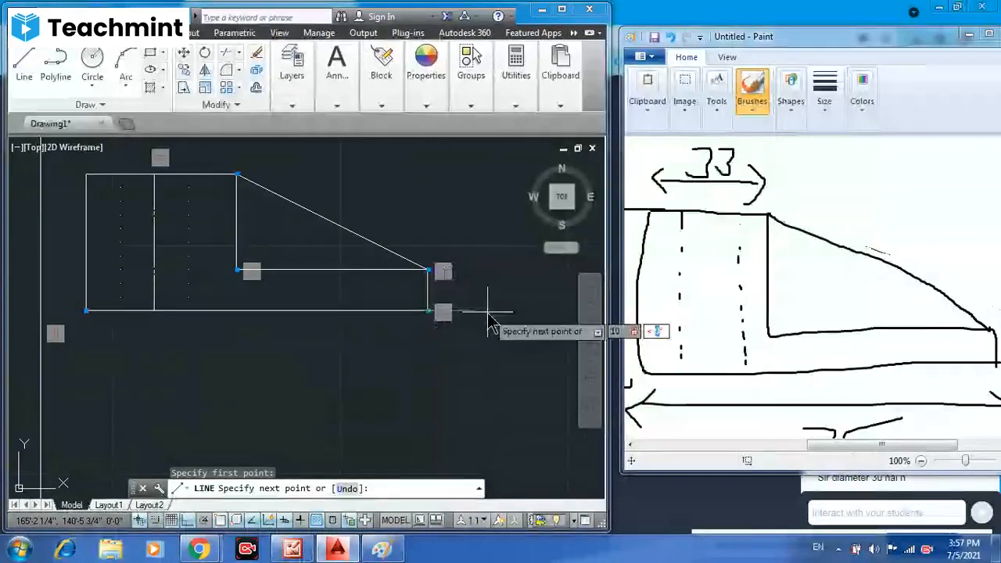
{"action": "key", "text": "Return"}
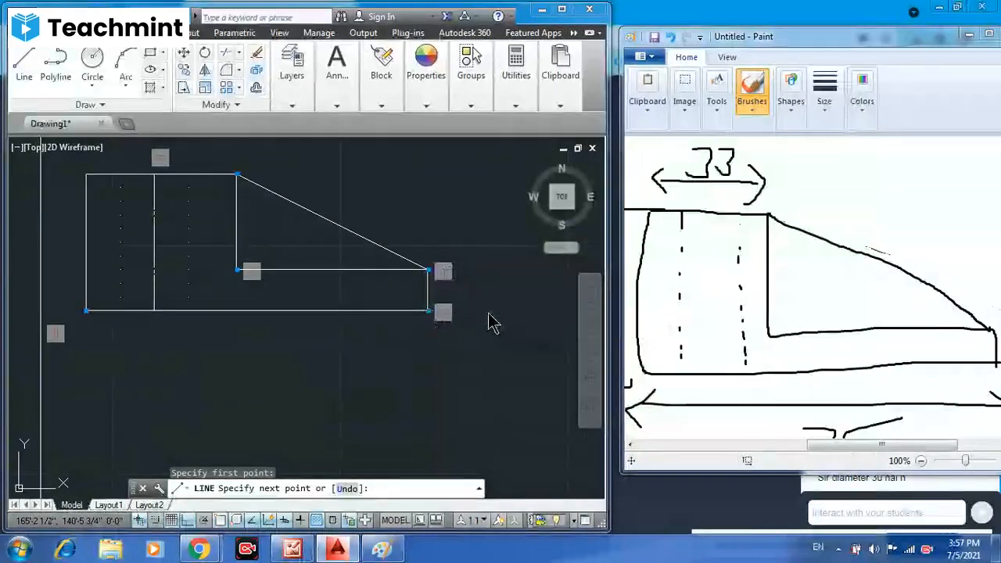
{"action": "left_click", "coordinate": [474, 169]}
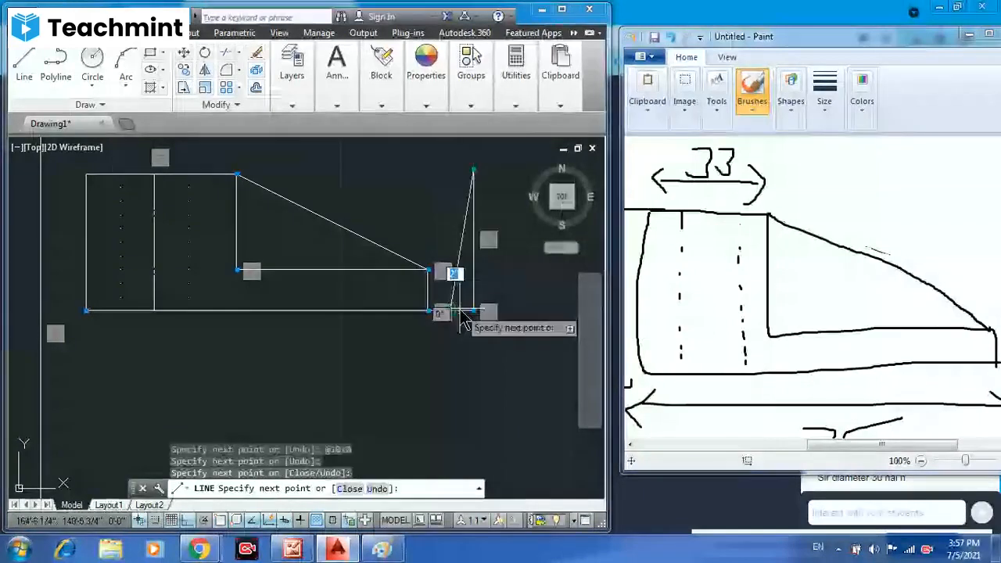
{"action": "key", "text": "Escape"}
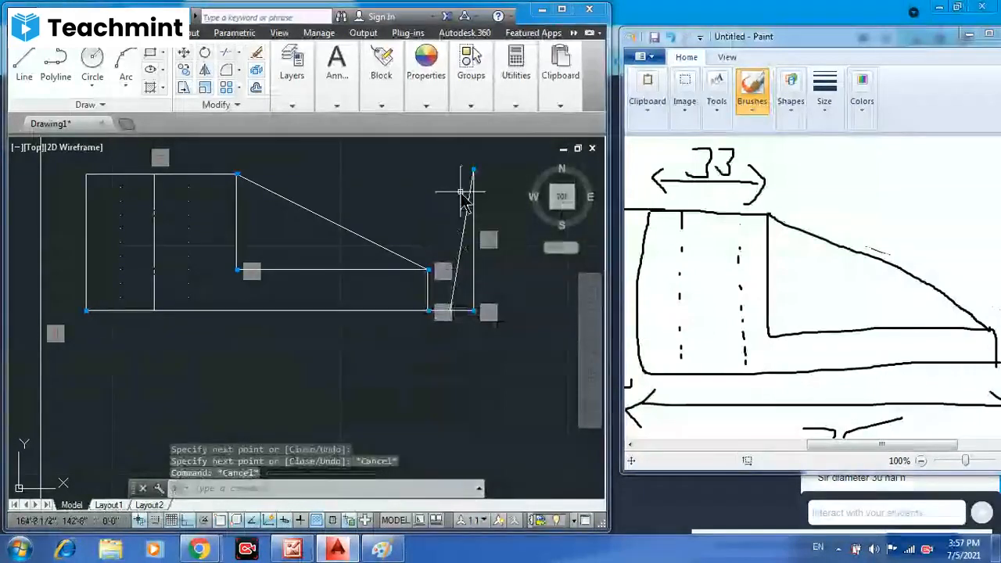
{"action": "key", "text": "Escape"}
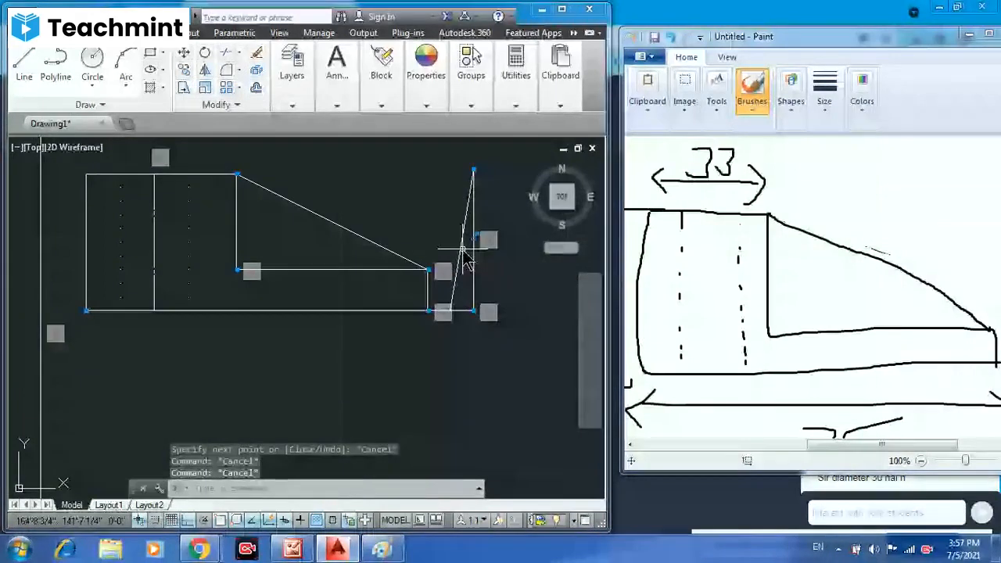
- Erase the stray slanted segment and short connector, and stretch the right vertical projection line's lower end well below the base
{"action": "left_click", "coordinate": [463, 248]}
{"action": "key", "text": "Delete"}
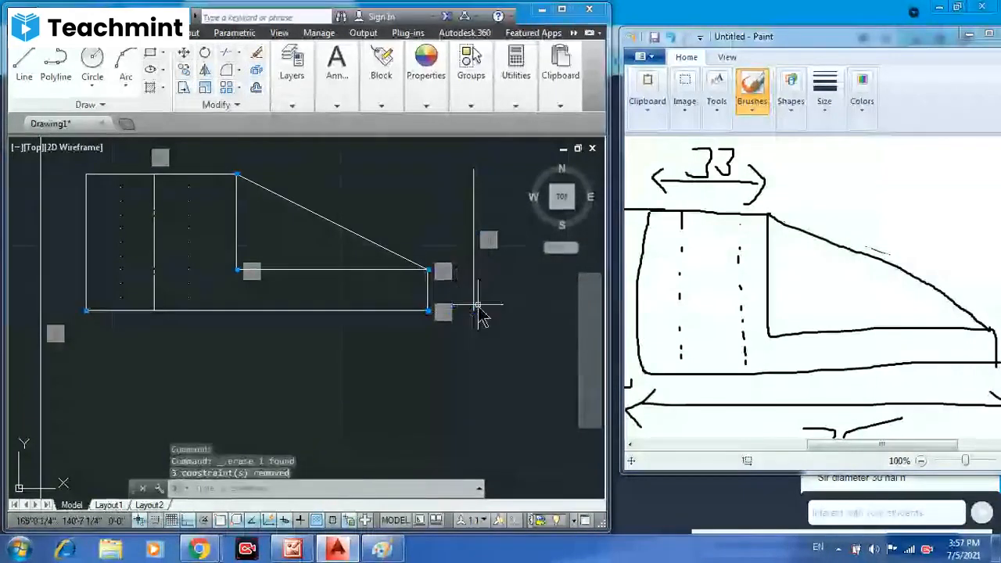
{"action": "left_click", "coordinate": [473, 307]}
{"action": "scroll", "coordinate": [477, 313], "scroll_direction": "down", "scroll_amount": 3}
{"action": "mouse_move", "coordinate": [476, 319]}
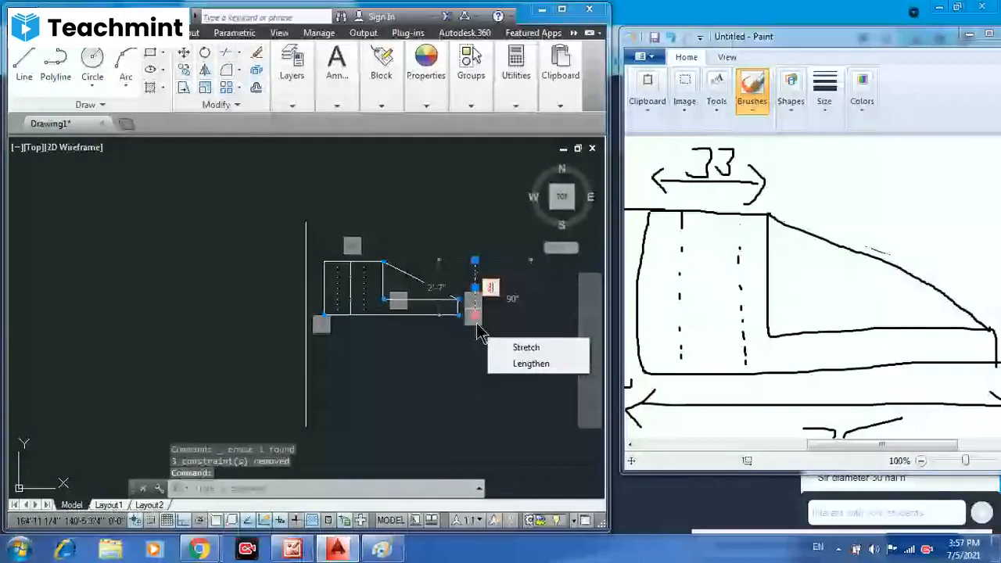
{"action": "left_click", "coordinate": [475, 317]}
{"action": "scroll", "coordinate": [478, 330], "scroll_direction": "up", "scroll_amount": 4}
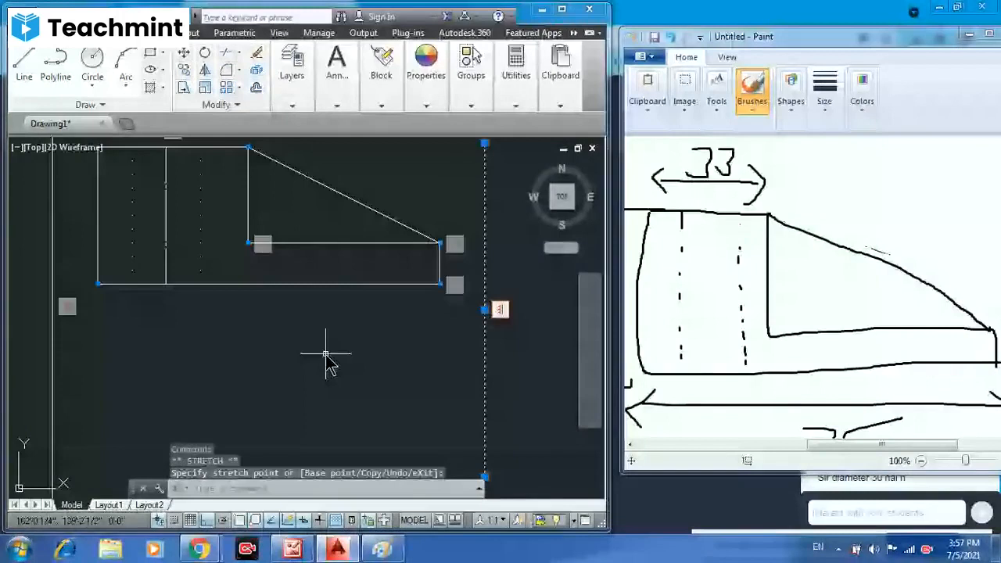
- Draw a line from the block's lower-left corner 10 units at 270°, continue it horizontally past the left projection line, and end the line
{"action": "key", "text": "Escape"}
{"action": "type", "text": "l"}
{"action": "key", "text": "Return"}
{"action": "left_click", "coordinate": [98, 284]}
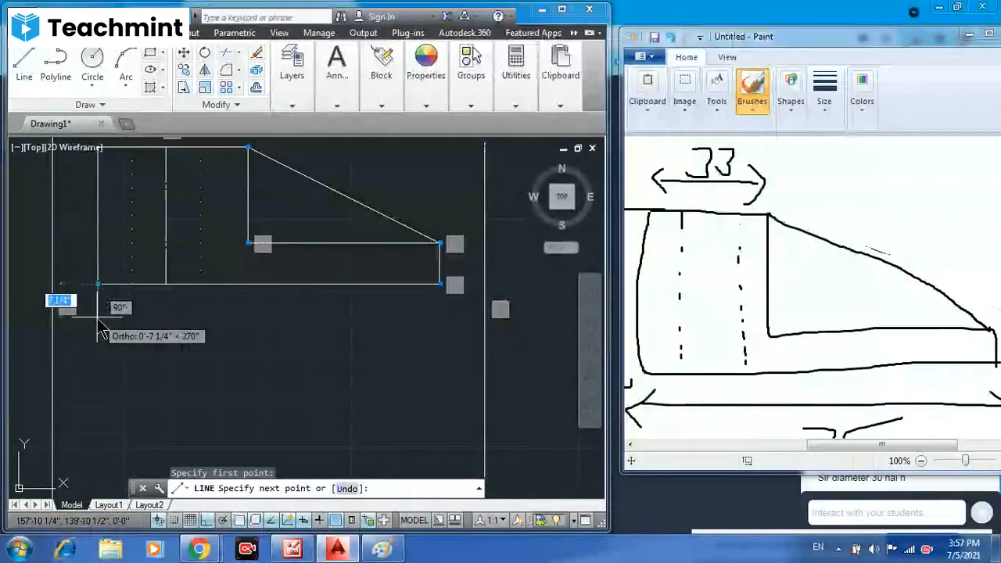
{"action": "type", "text": "10"}
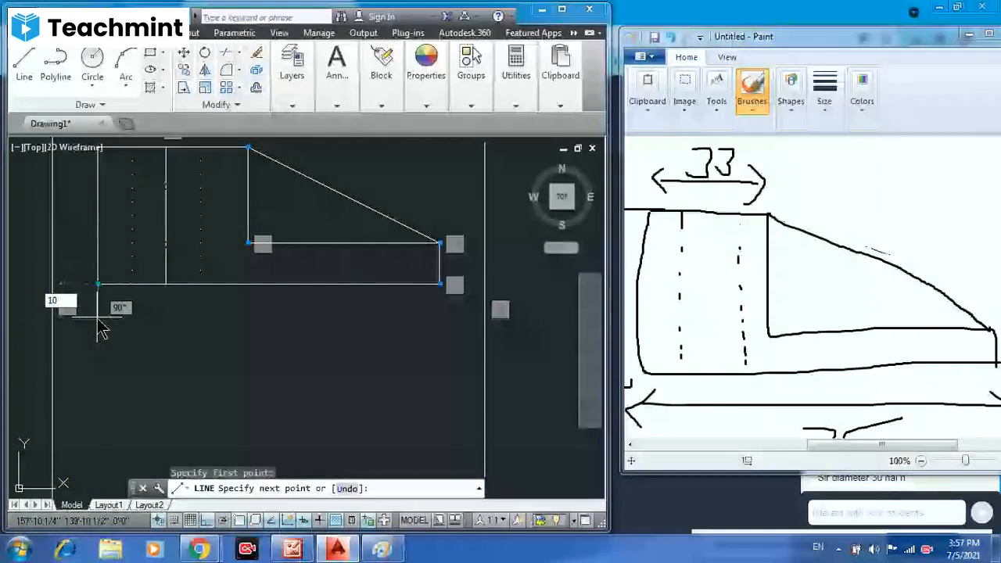
{"action": "key", "text": "Tab"}
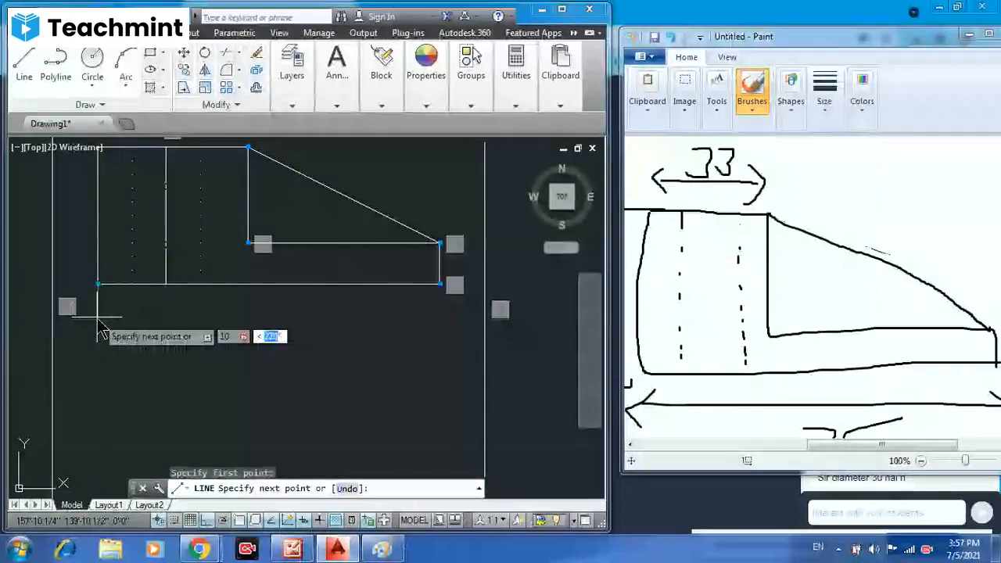
{"action": "type", "text": "270"}
{"action": "key", "text": "Return"}
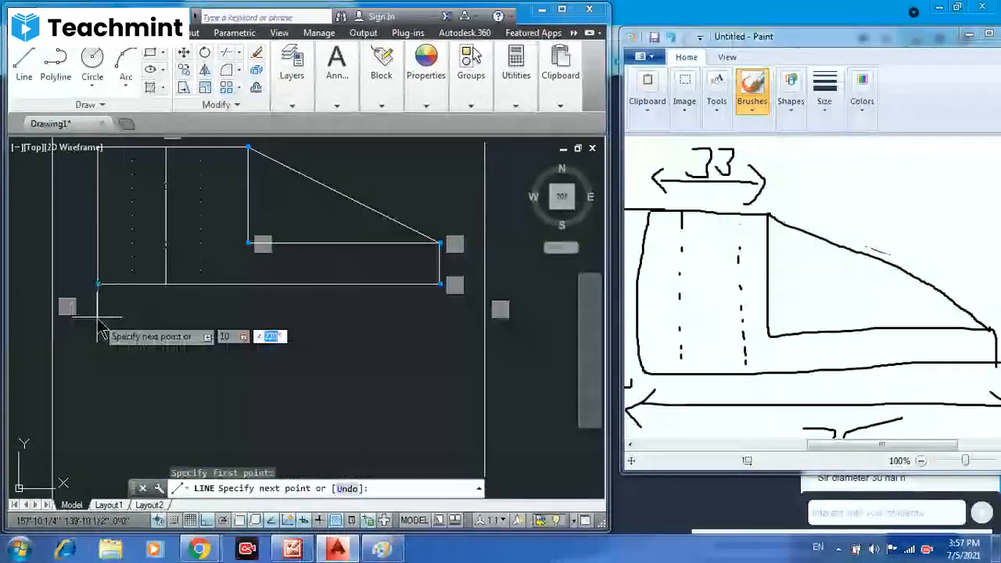
{"action": "key", "text": "Escape"}
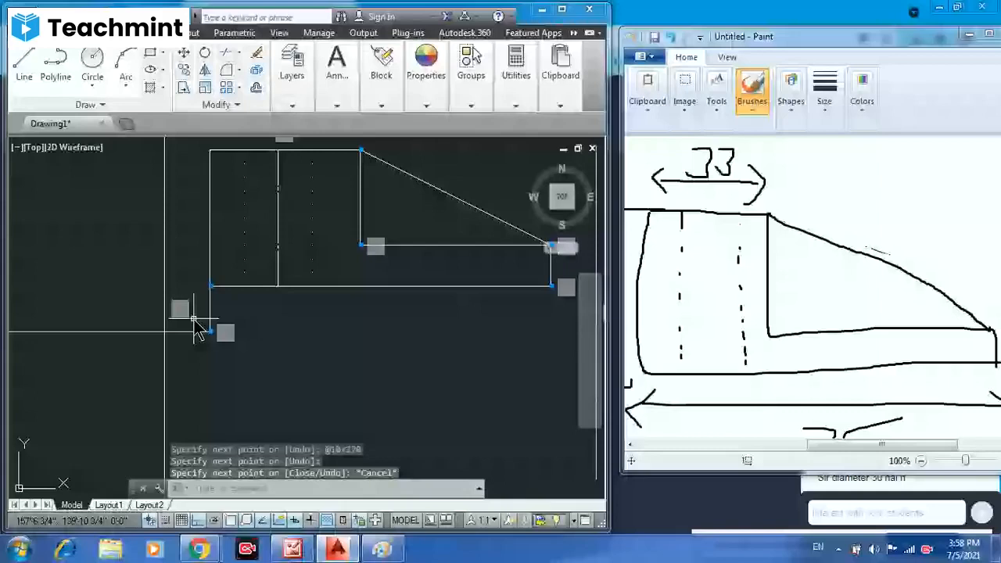
- Stretch the horizontal projection line below the base at its inner end, to well beyond the right vertical projection line
{"action": "left_click", "coordinate": [211, 330]}
{"action": "scroll", "coordinate": [211, 328], "scroll_direction": "down", "scroll_amount": 4}
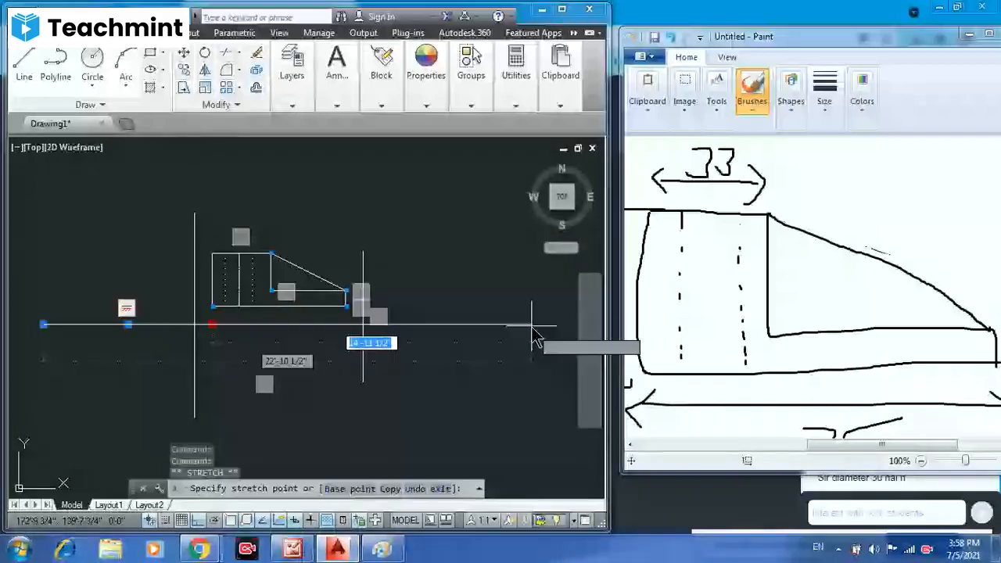
{"action": "left_click", "coordinate": [532, 325]}
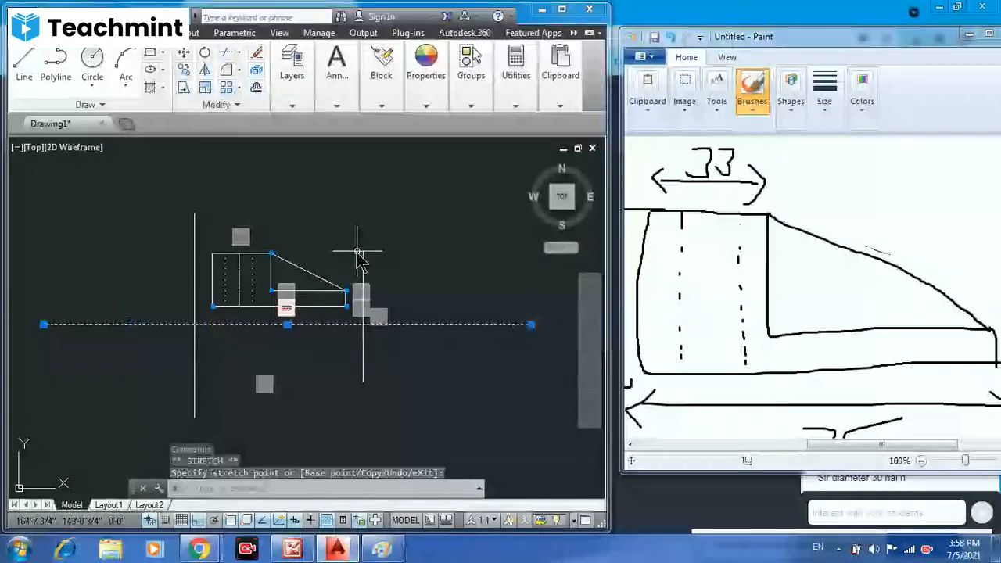
- Stretch the right vertical projection line farther at both its upper and lower ends to match the left one
{"action": "left_click", "coordinate": [356, 251]}
{"action": "left_click", "coordinate": [362, 252]}
{"action": "left_click", "coordinate": [363, 251]}
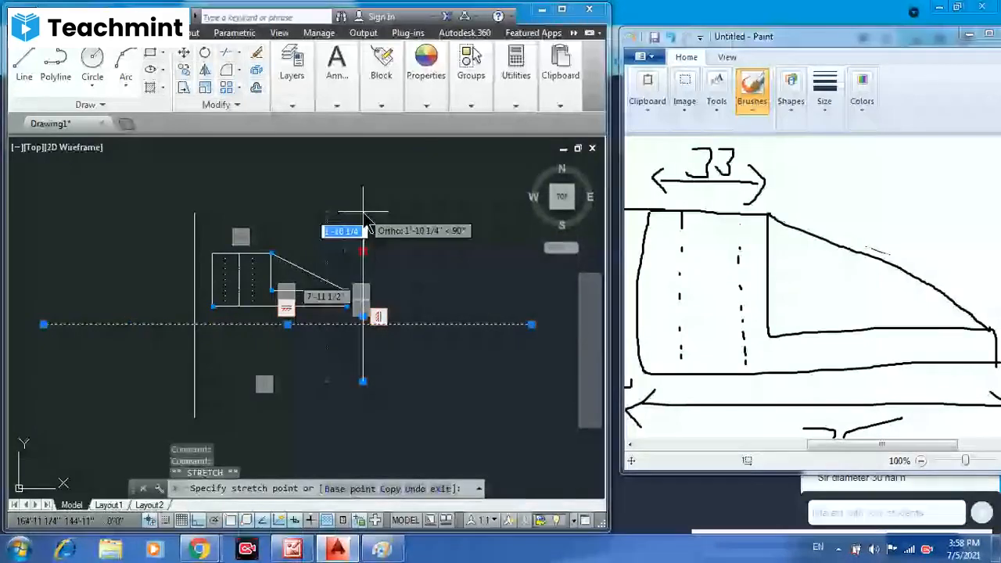
{"action": "left_click", "coordinate": [363, 212]}
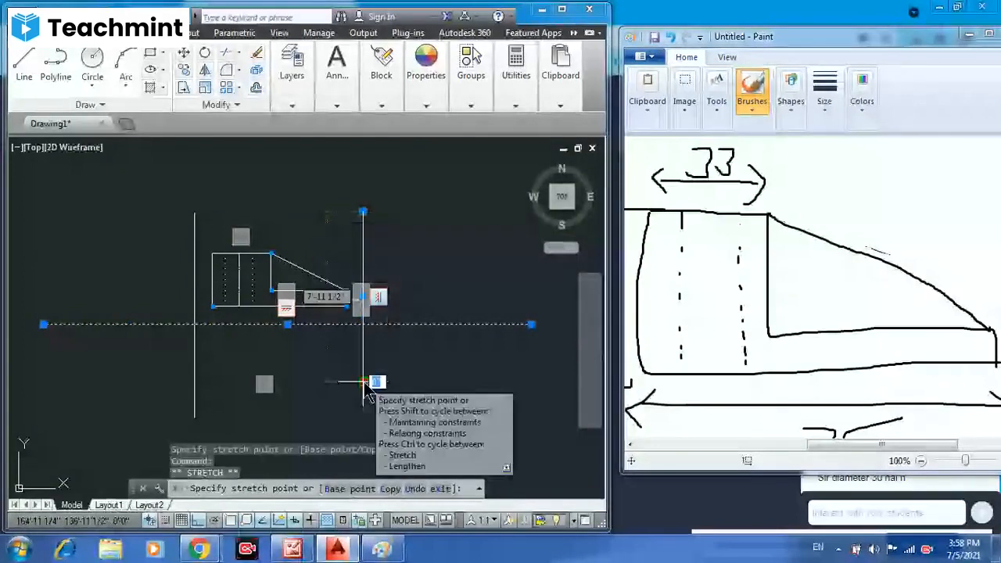
{"action": "key", "text": "Escape"}
{"action": "left_click", "coordinate": [365, 382]}
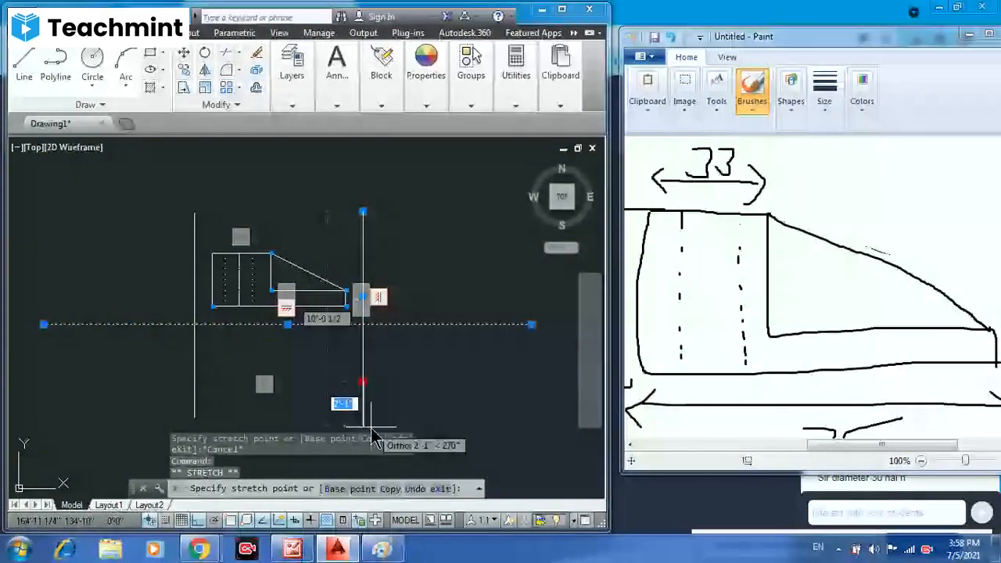
{"action": "key", "text": "Escape"}
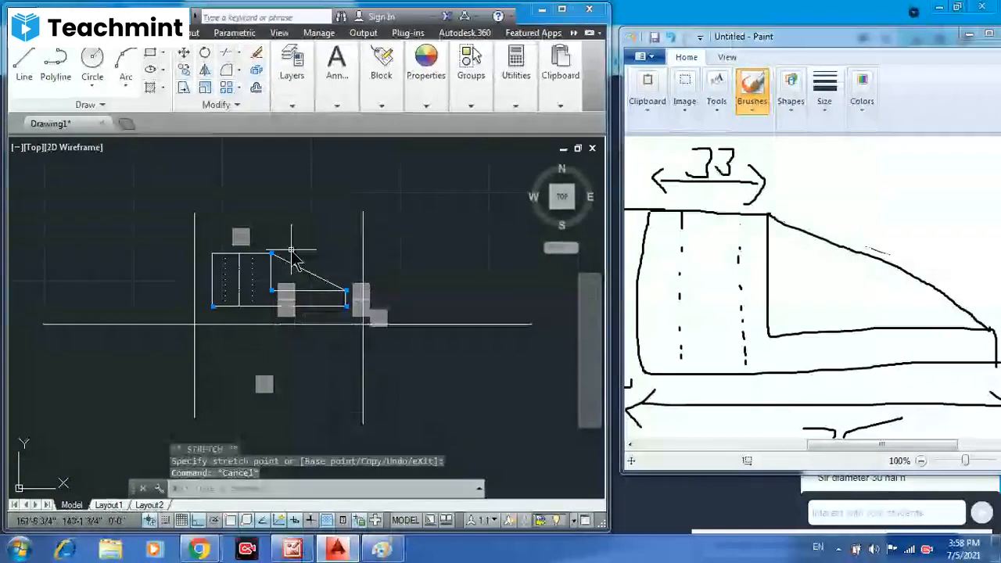
- Hide all geometric constraint markers in the drawing
{"action": "scroll", "coordinate": [295, 252], "scroll_direction": "up", "scroll_amount": 2}
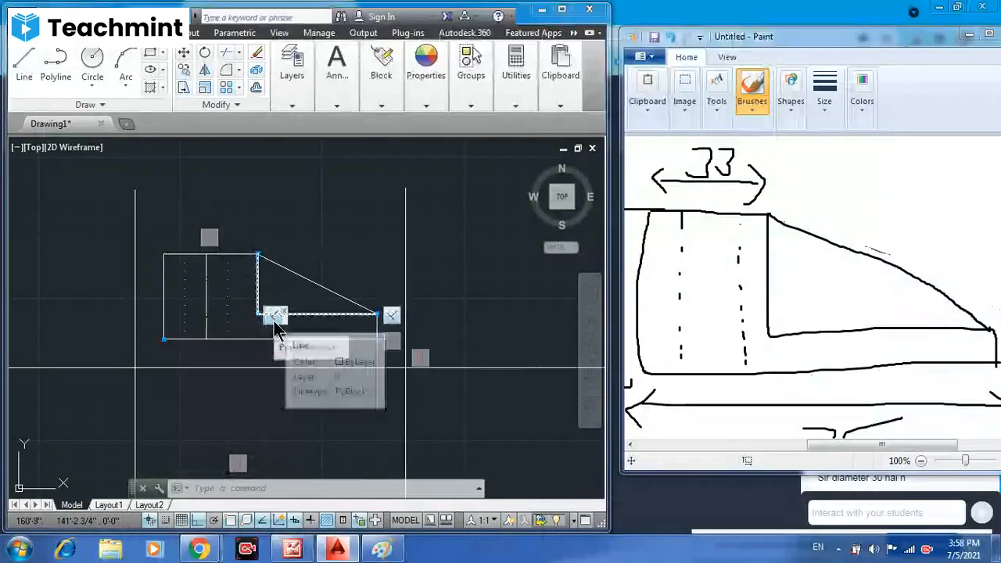
{"action": "left_click", "coordinate": [235, 33]}
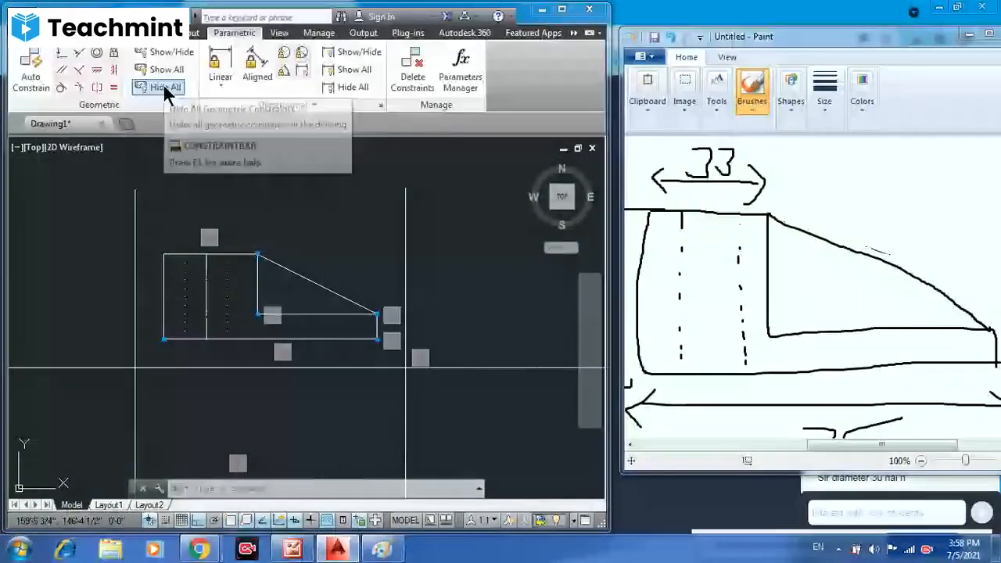
{"action": "left_click", "coordinate": [165, 88]}
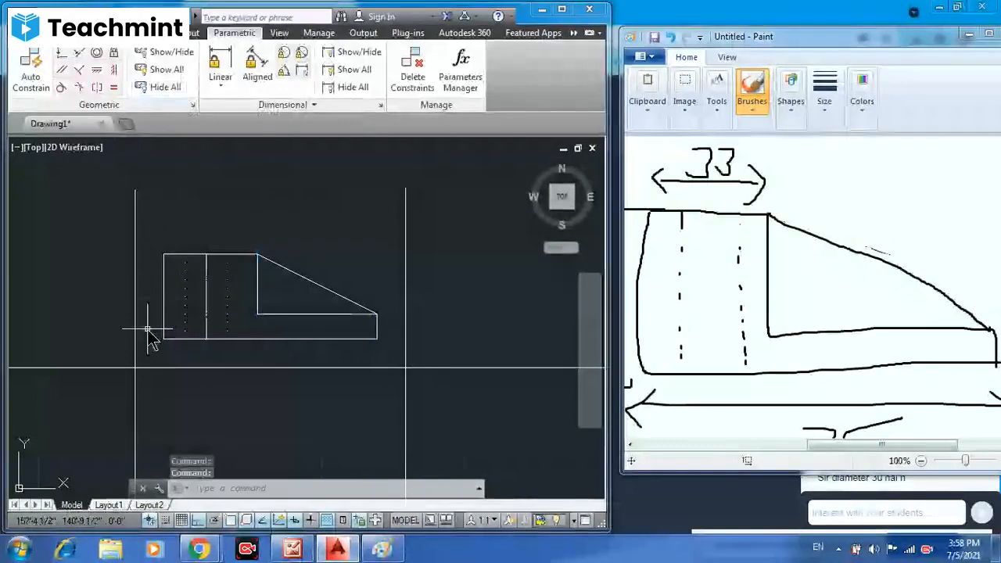
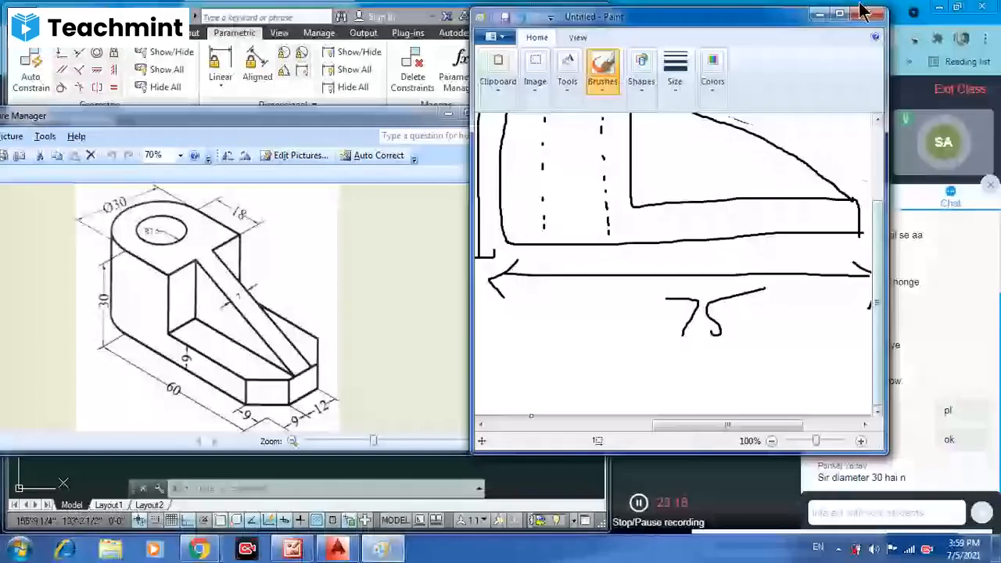
- Switch to Paint, enlarge the canvas to make room below the sketched views, and choose the Pencil tool
{"action": "left_click", "coordinate": [856, 13]}
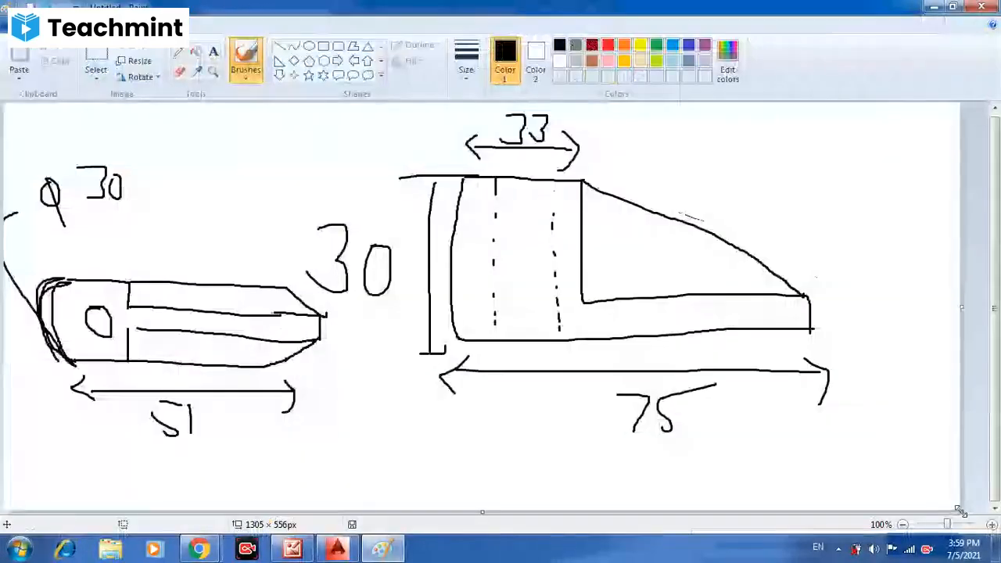
{"action": "left_click_drag", "start_coordinate": [961, 510], "coordinate": [1000, 562]}
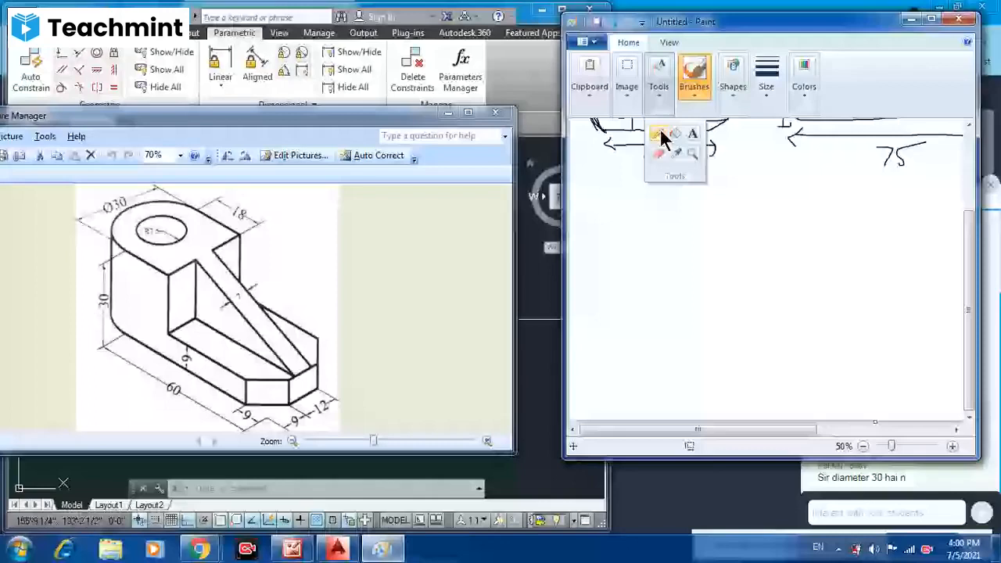
{"action": "left_click", "coordinate": [660, 136]}
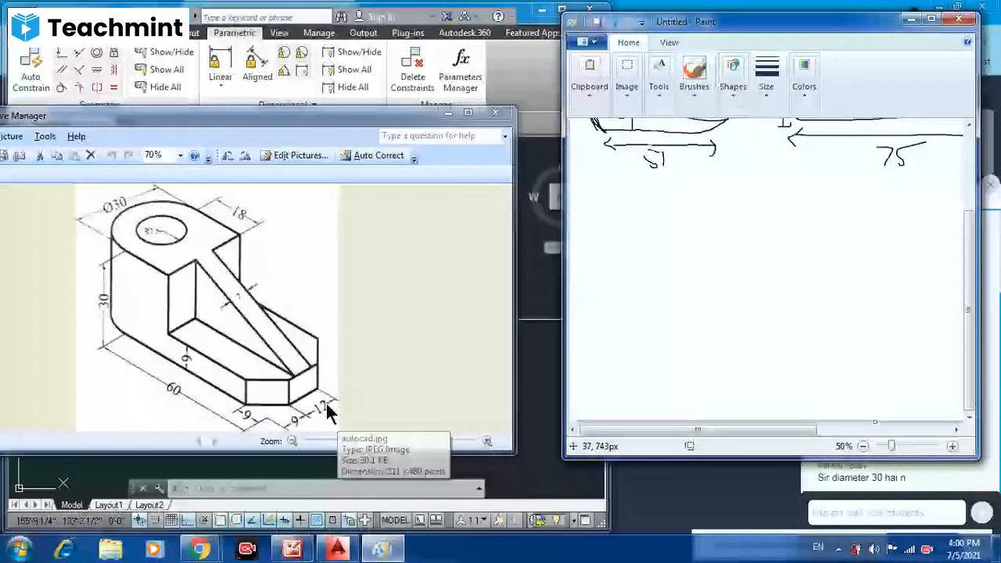
- Sketch the third view's base as a wide rectangle split by two verticals, marking its height 9 and widths 9, 12 and 9
{"action": "left_click_drag", "start_coordinate": [659, 330], "coordinate": [669, 377]}
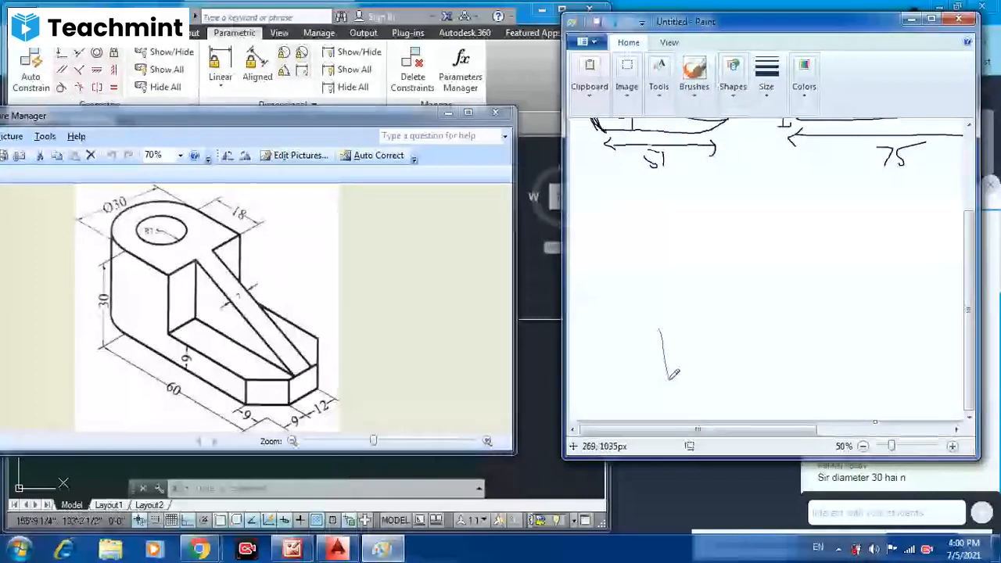
{"action": "left_click_drag", "start_coordinate": [673, 375], "coordinate": [664, 338]}
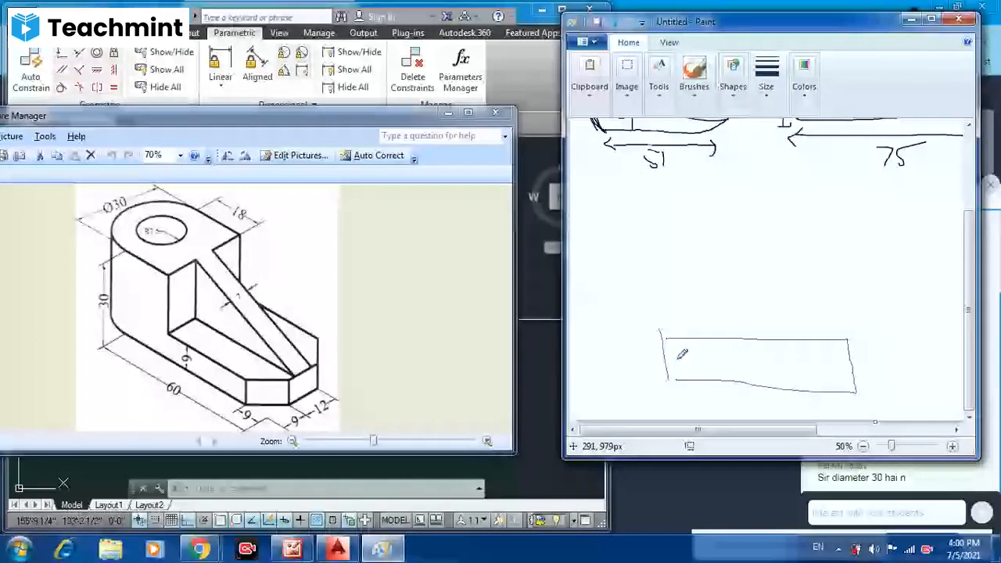
{"action": "left_click_drag", "start_coordinate": [726, 344], "coordinate": [737, 385]}
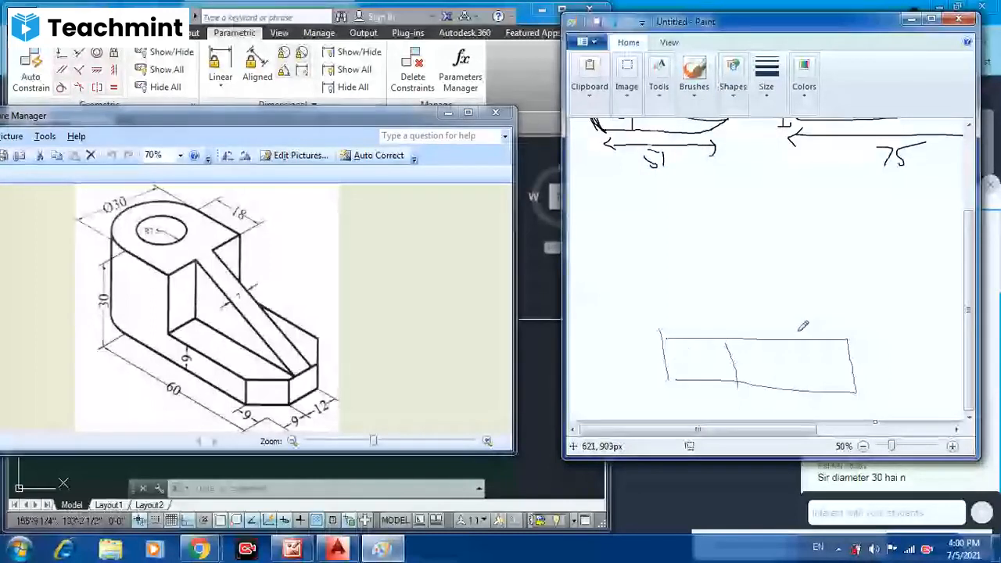
{"action": "left_click_drag", "start_coordinate": [807, 340], "coordinate": [807, 391]}
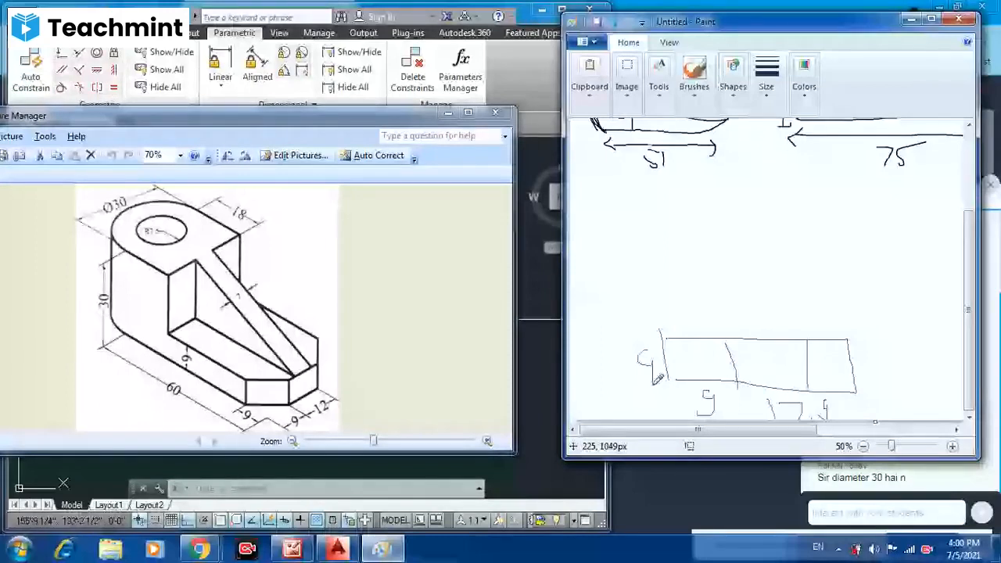
- Sketch the upper block above the base with its inner edges, centre line and dashed hole lines, and mark dimensions 30, 7.5 and 7
{"action": "left_click_drag", "start_coordinate": [663, 338], "coordinate": [665, 251]}
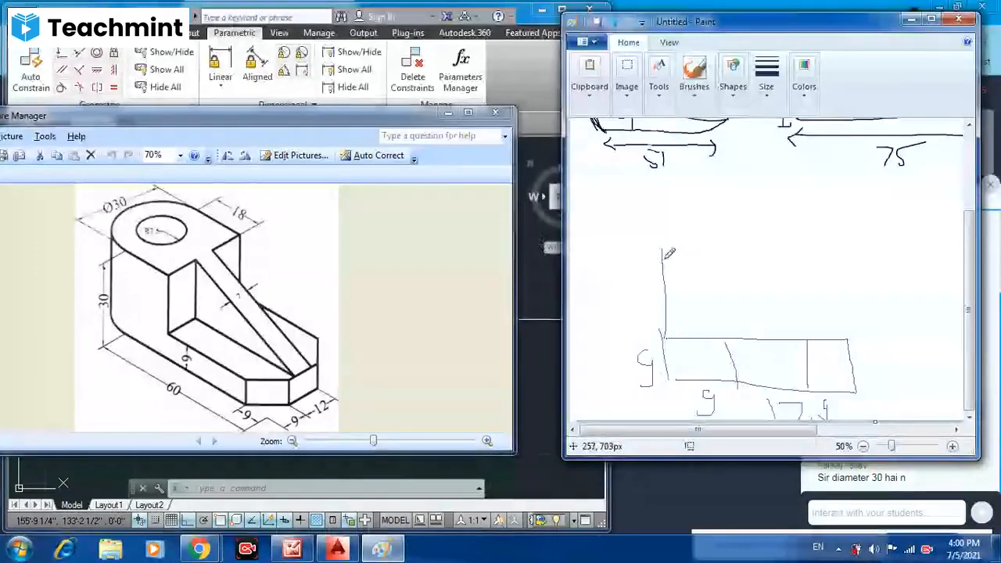
{"action": "left_click_drag", "start_coordinate": [663, 250], "coordinate": [728, 247]}
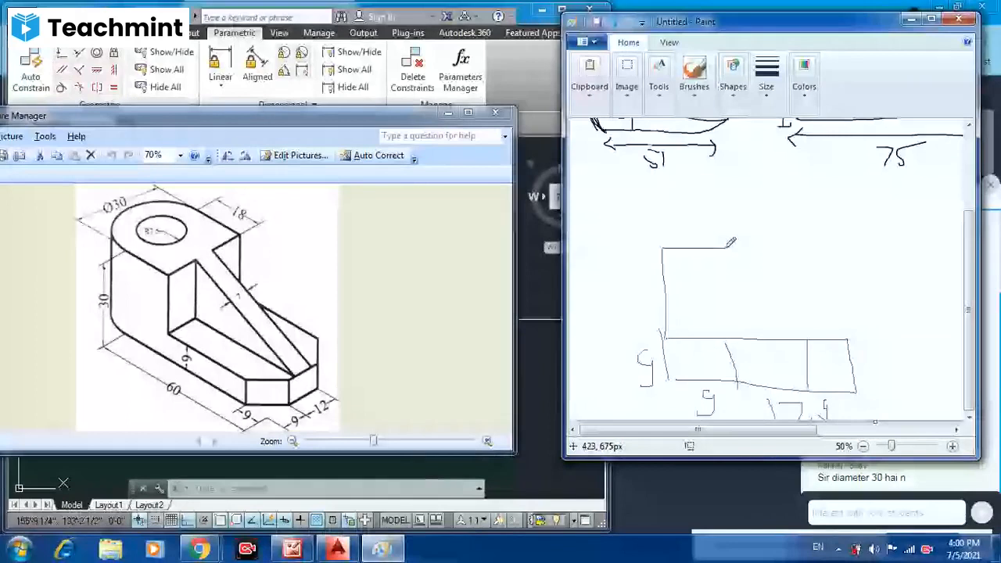
{"action": "left_click_drag", "start_coordinate": [733, 337], "coordinate": [727, 248]}
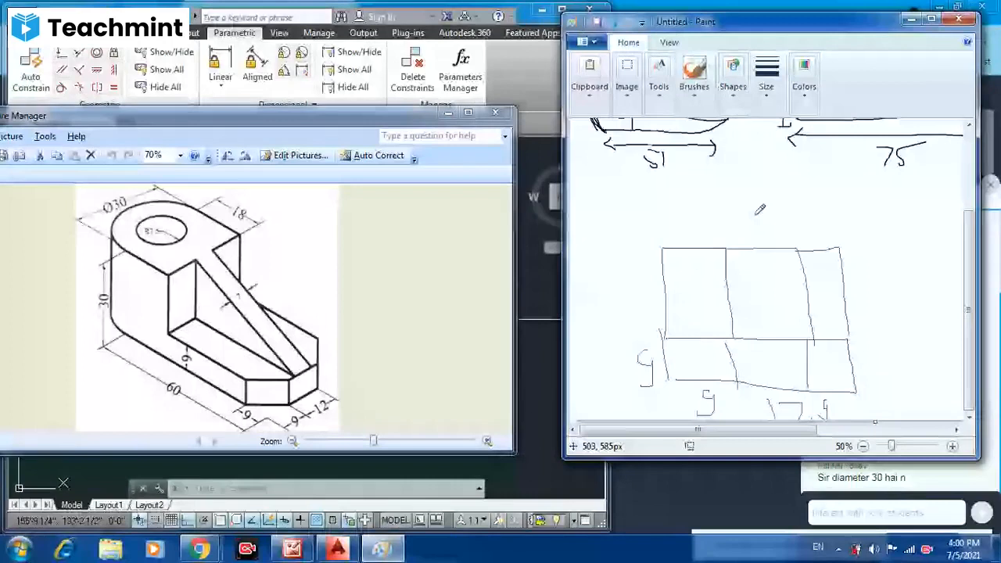
{"action": "left_click_drag", "start_coordinate": [756, 215], "coordinate": [769, 361]}
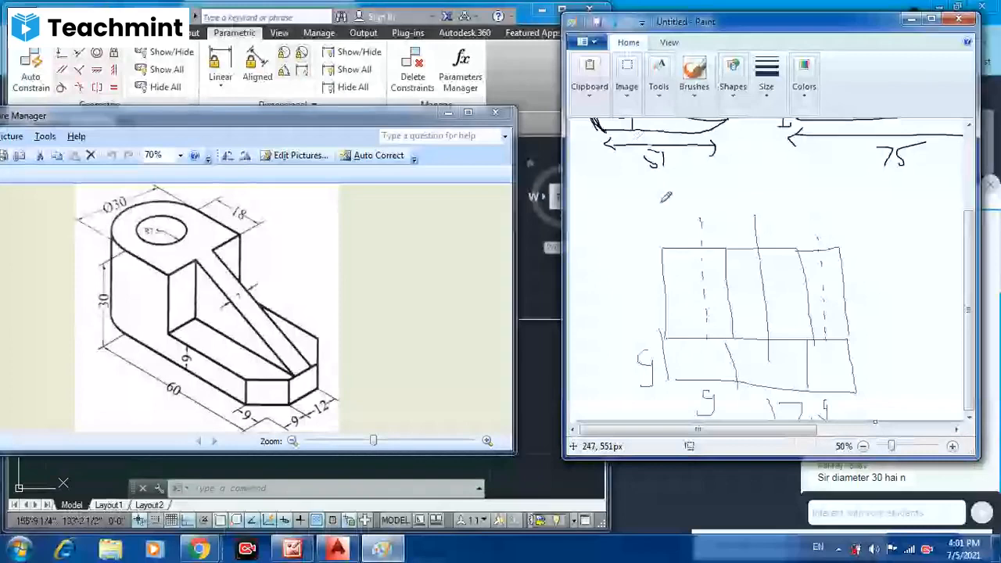
{"action": "left_click_drag", "start_coordinate": [660, 203], "coordinate": [859, 203]}
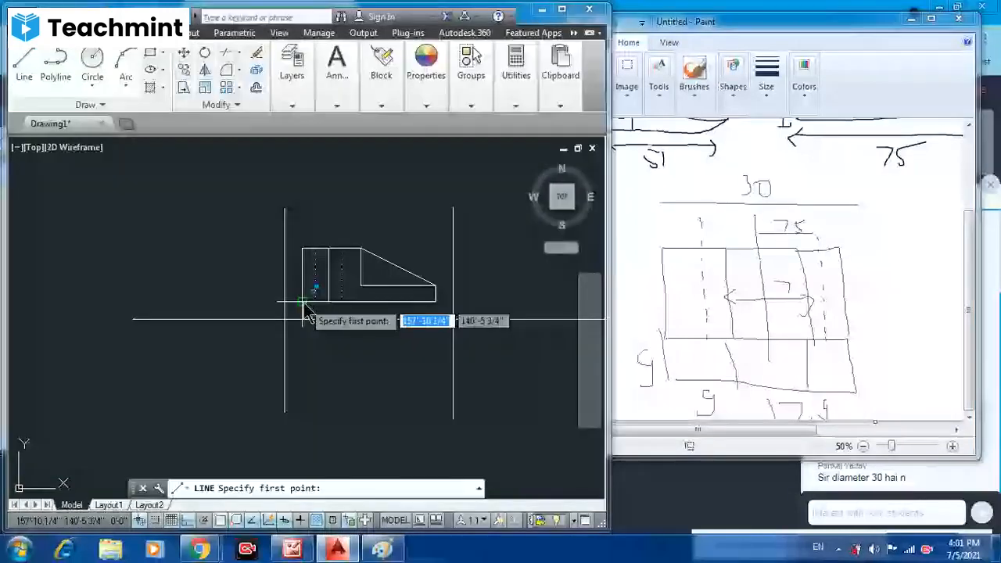
- Switch to AutoCAD and draw a line 20 units at 180° from the existing view's lower-left corner, followed by 9 units at 90°
{"action": "left_click", "coordinate": [306, 310]}
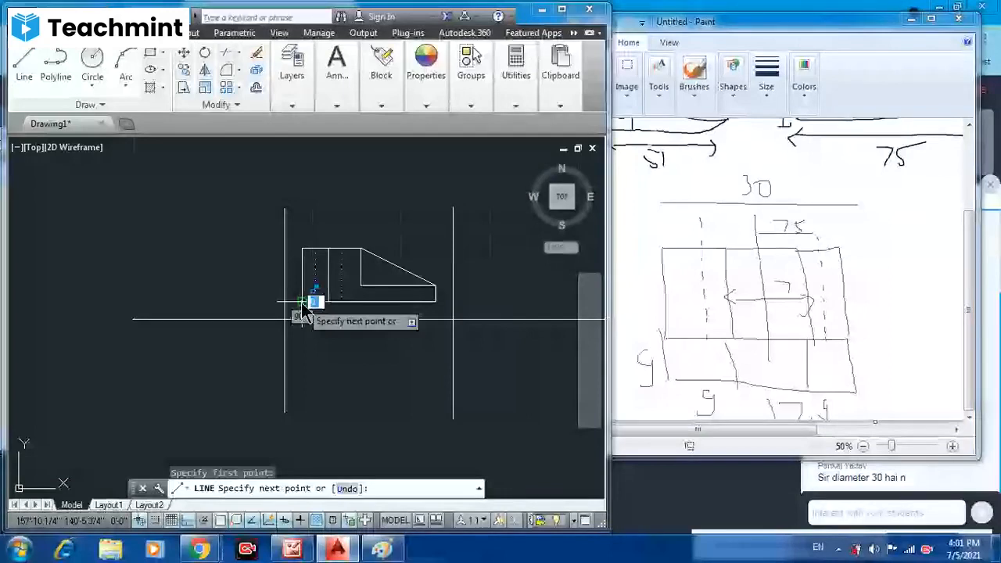
{"action": "scroll", "coordinate": [303, 313], "scroll_direction": "up", "scroll_amount": 3}
{"action": "type", "text": "2"}
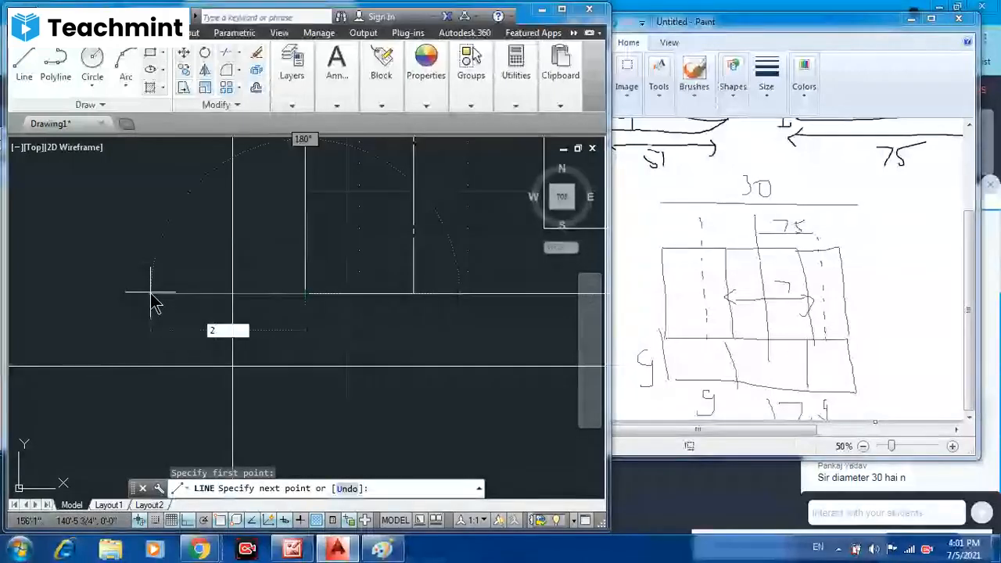
{"action": "type", "text": "0"}
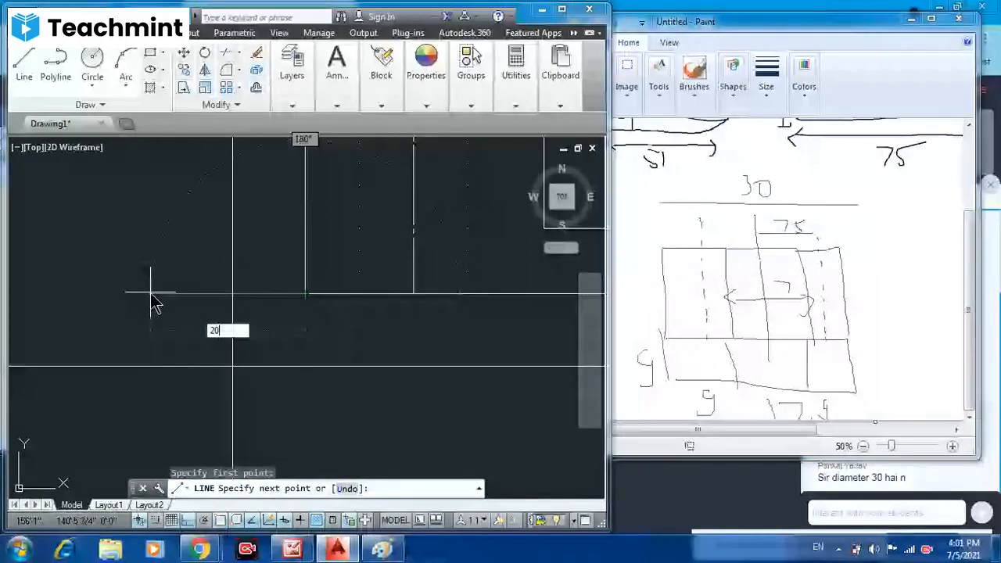
{"action": "key", "text": "Return"}
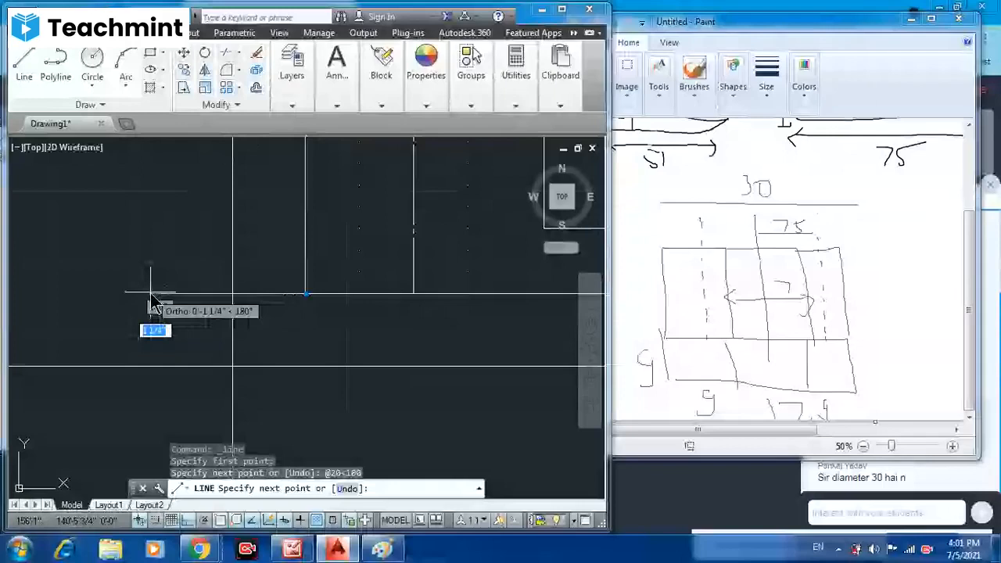
{"action": "type", "text": "9"}
{"action": "key", "text": "Tab"}
{"action": "type", "text": "90"}
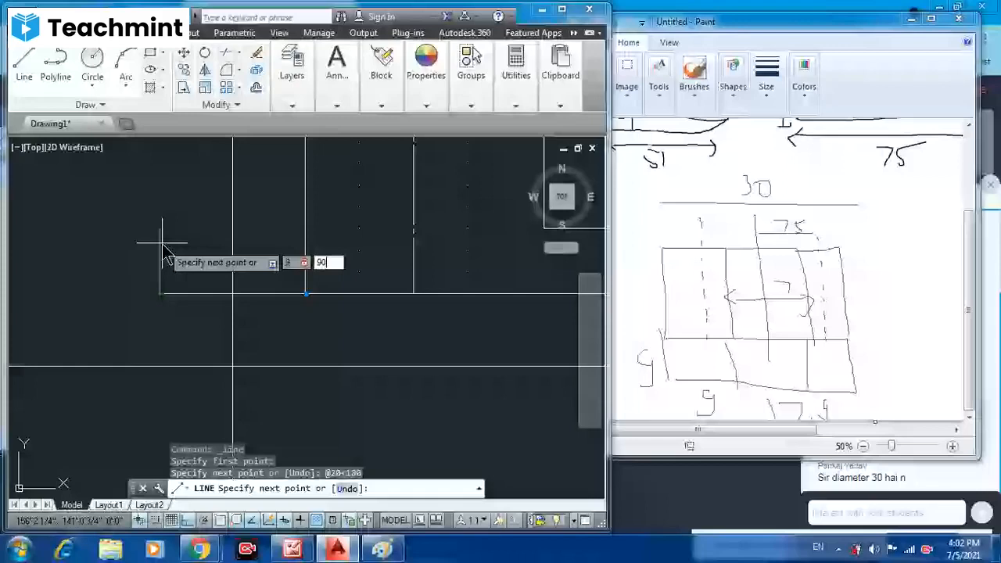
{"action": "key", "text": "Return"}
{"action": "key", "text": "Escape"}
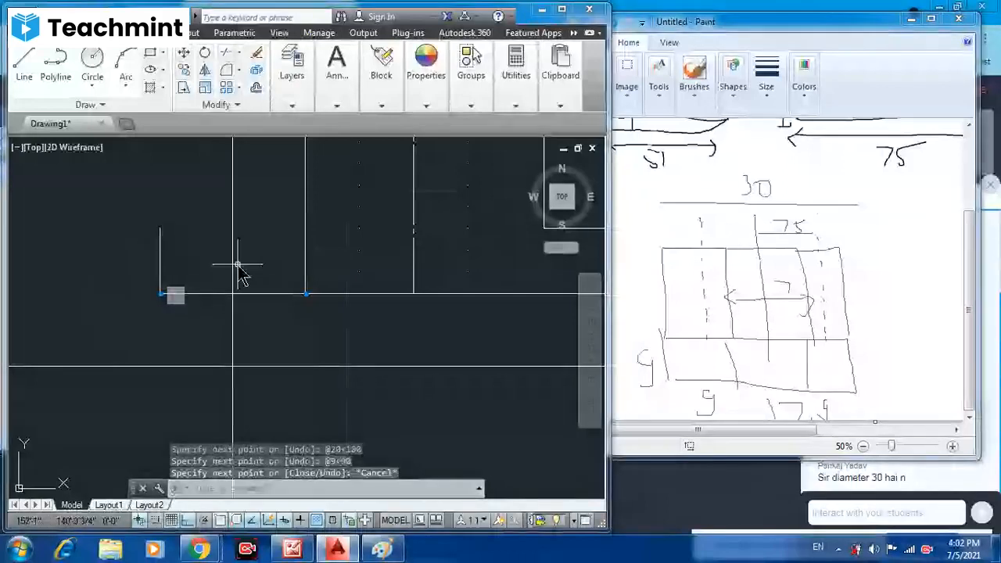
- Erase the 20-unit spacing line and draw a 30-unit base line at 180° from the foot of the 9-unit vertical
{"action": "left_click", "coordinate": [254, 295]}
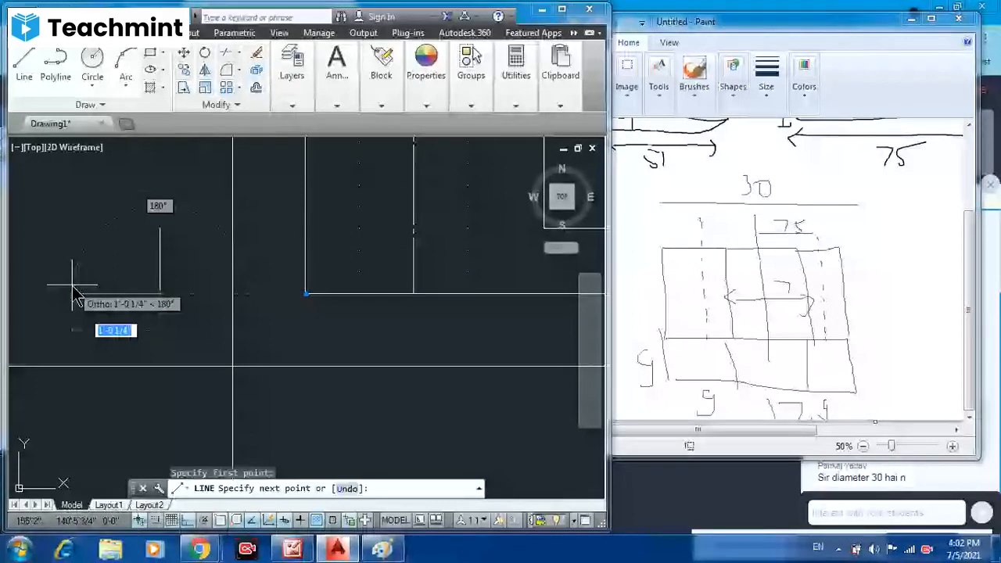
{"action": "type", "text": "30"}
{"action": "key", "text": "Tab"}
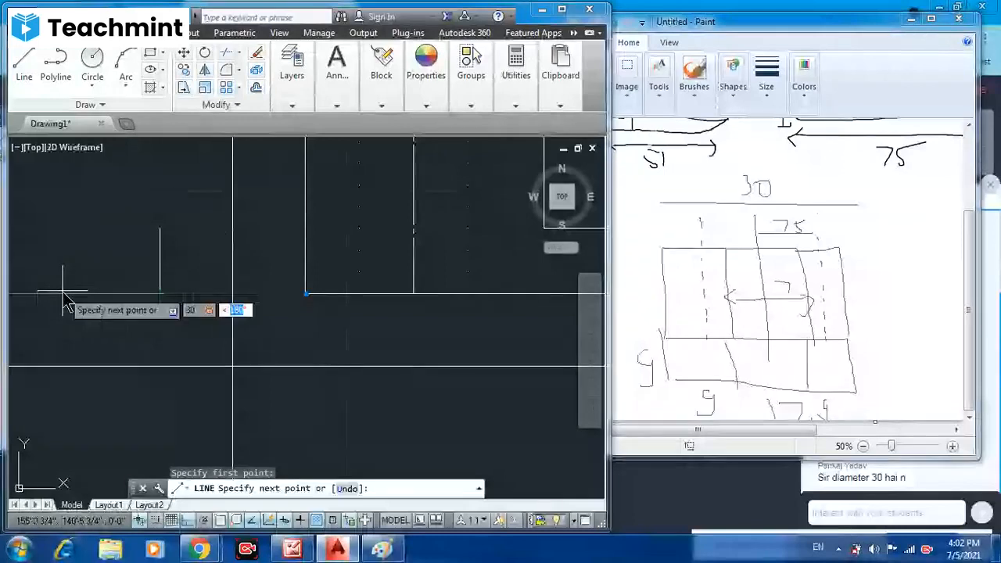
{"action": "type", "text": "180"}
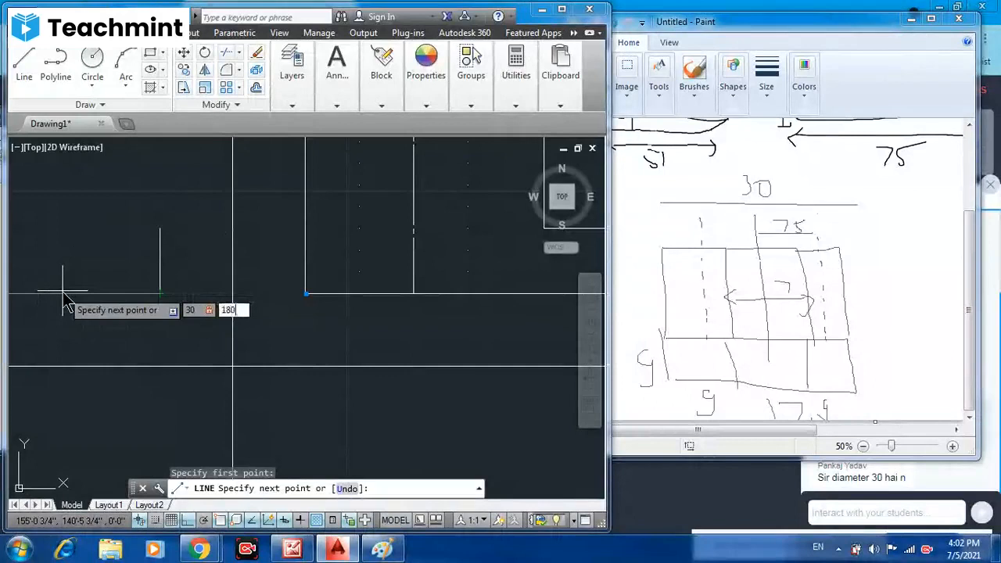
{"action": "key", "text": "Return"}
{"action": "scroll", "coordinate": [99, 341], "scroll_direction": "down", "scroll_amount": 2}
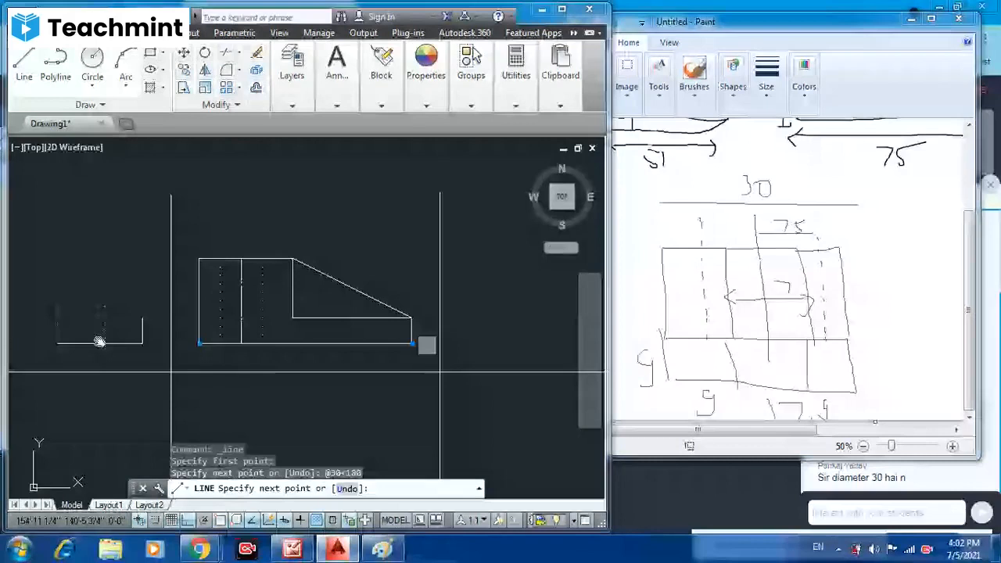
- Form a 9-unit square at the base line's left end with 9-unit segments at 90°, 0° and 270°
{"action": "scroll", "coordinate": [99, 341], "scroll_direction": "up", "scroll_amount": 4}
{"action": "type", "text": "9"}
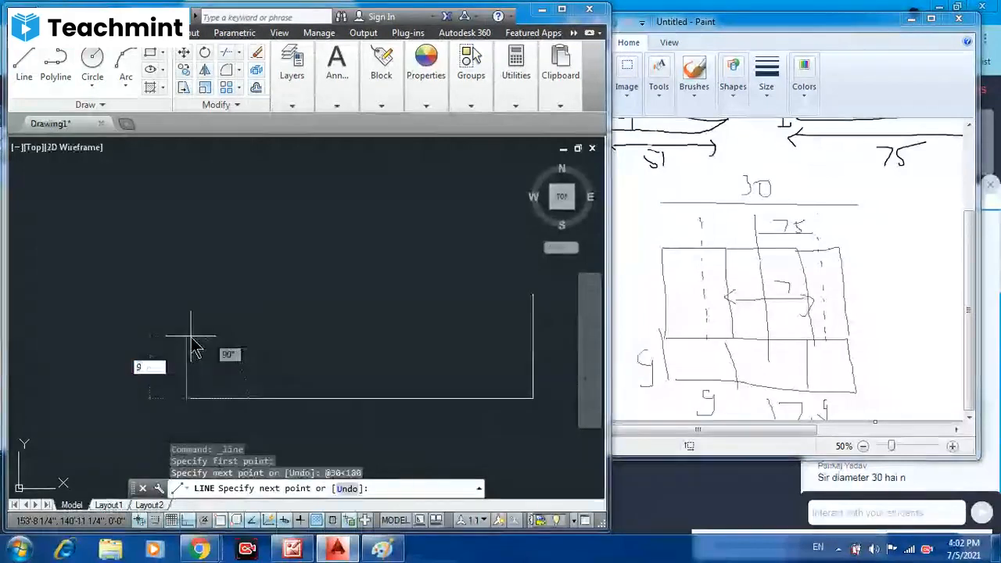
{"action": "key", "text": "Tab"}
{"action": "type", "text": "90"}
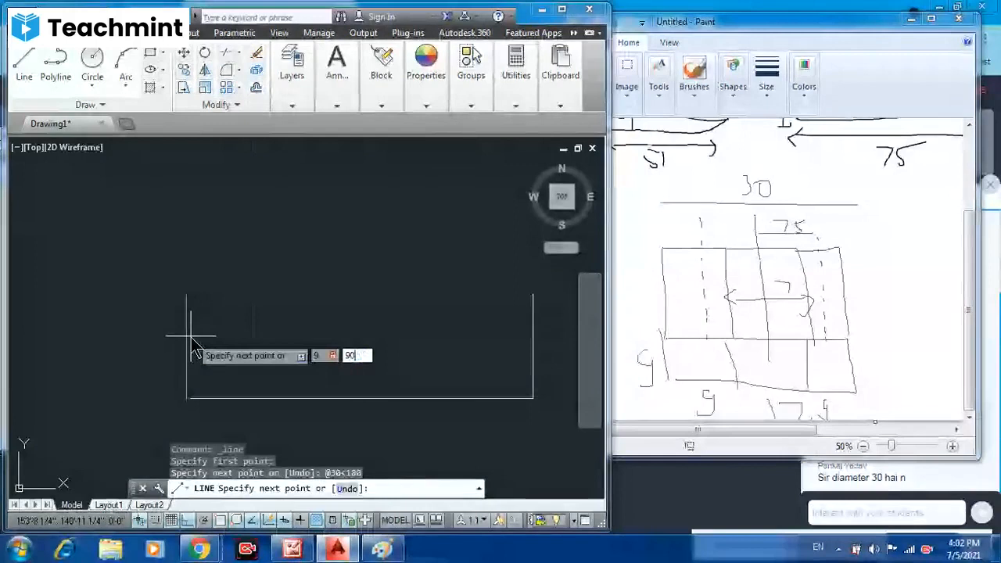
{"action": "key", "text": "Return"}
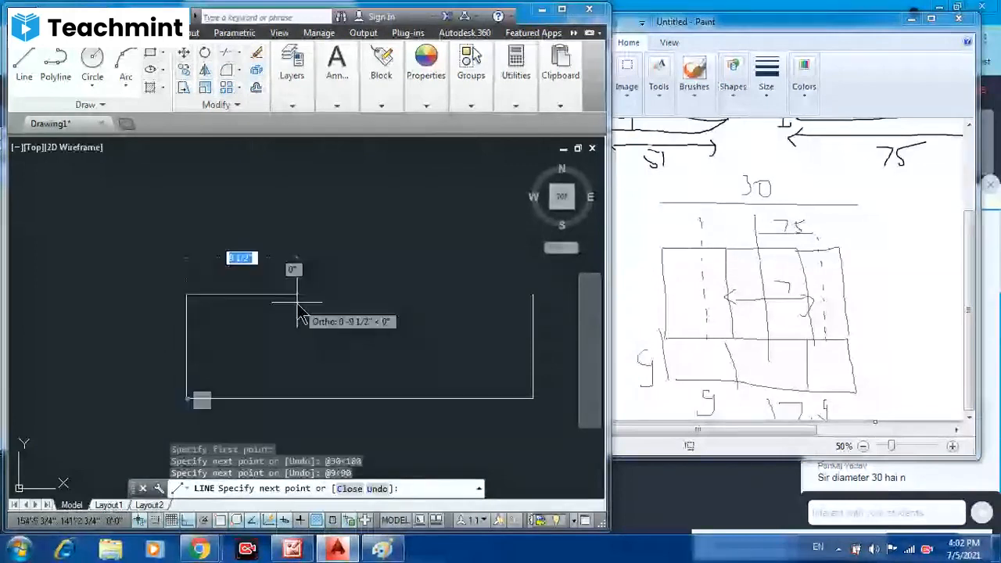
{"action": "type", "text": "@9<"}
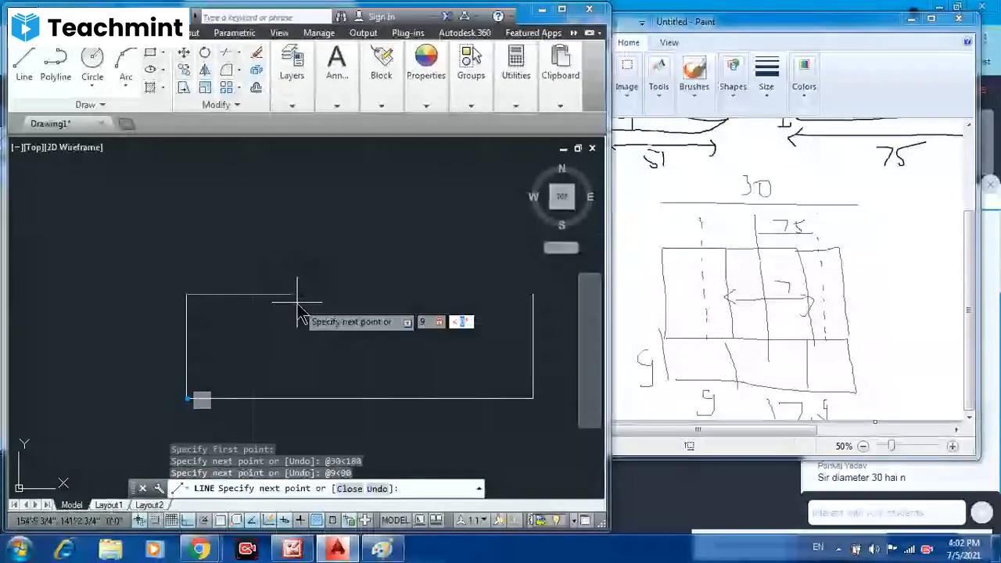
{"action": "type", "text": "0"}
{"action": "key", "text": "Return"}
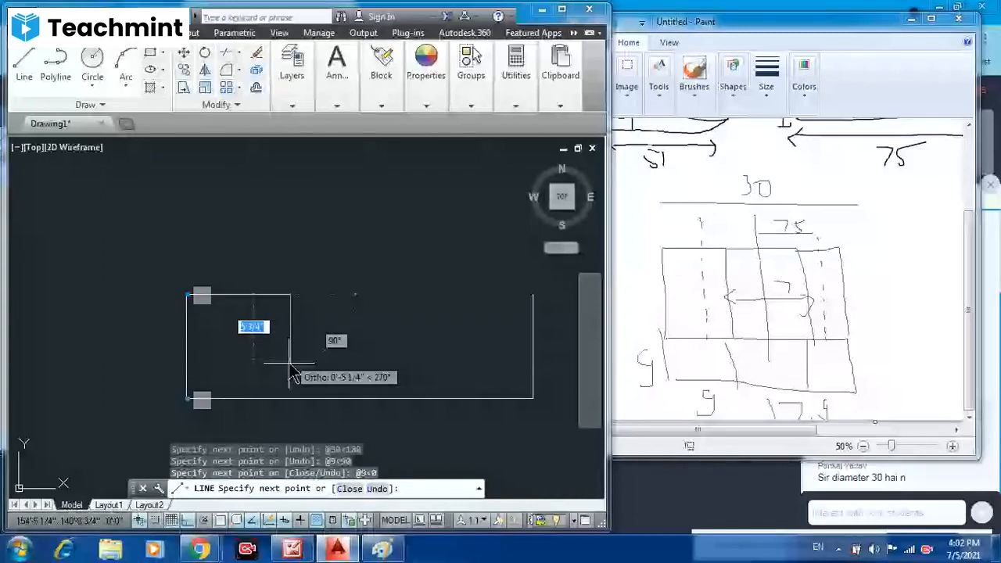
{"action": "type", "text": "9"}
{"action": "key", "text": "Return"}
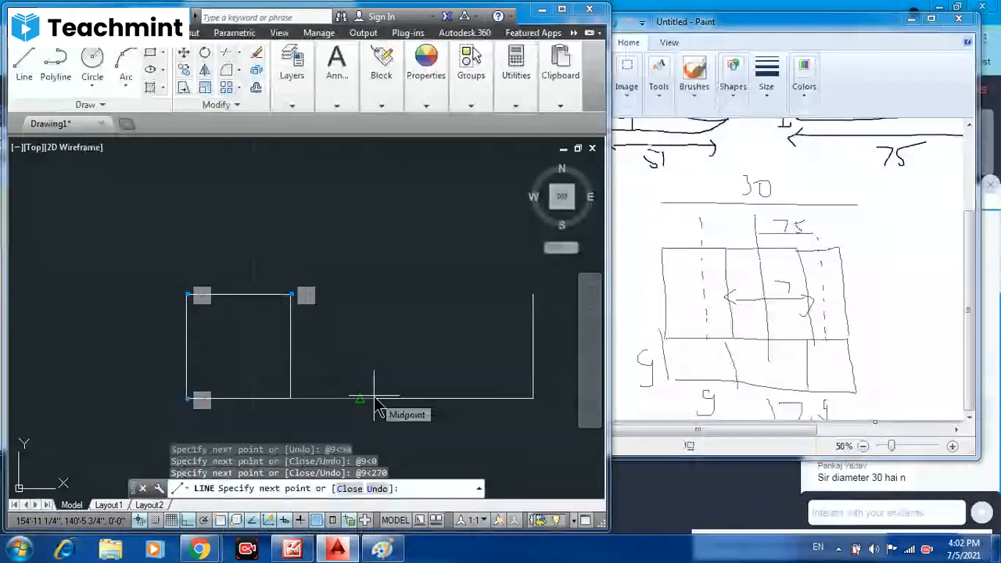
- Continue the outline 12 units at 0° along the base line and 9 units upward at 90°
{"action": "type", "text": "12"}
{"action": "key", "text": "Return"}
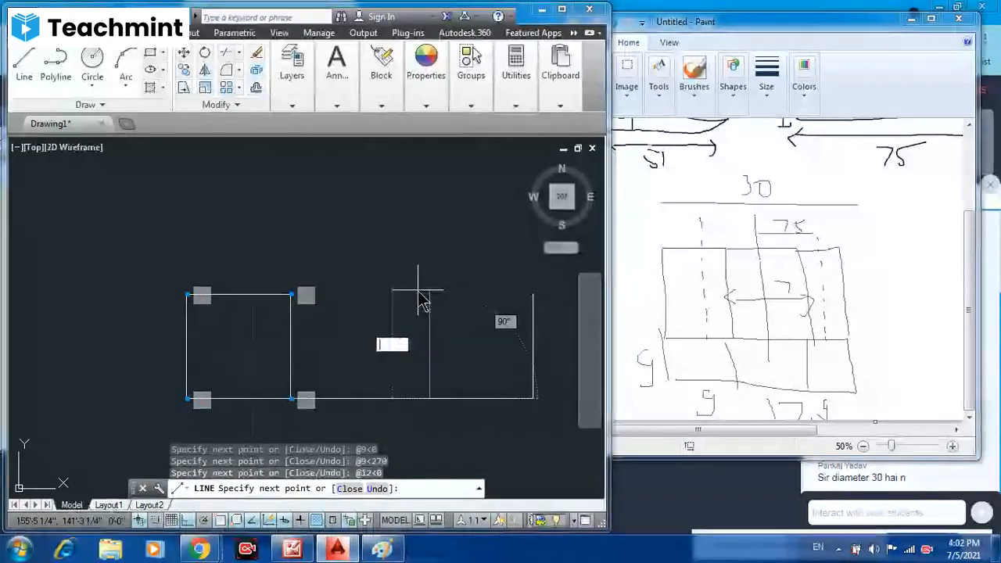
{"action": "type", "text": "9"}
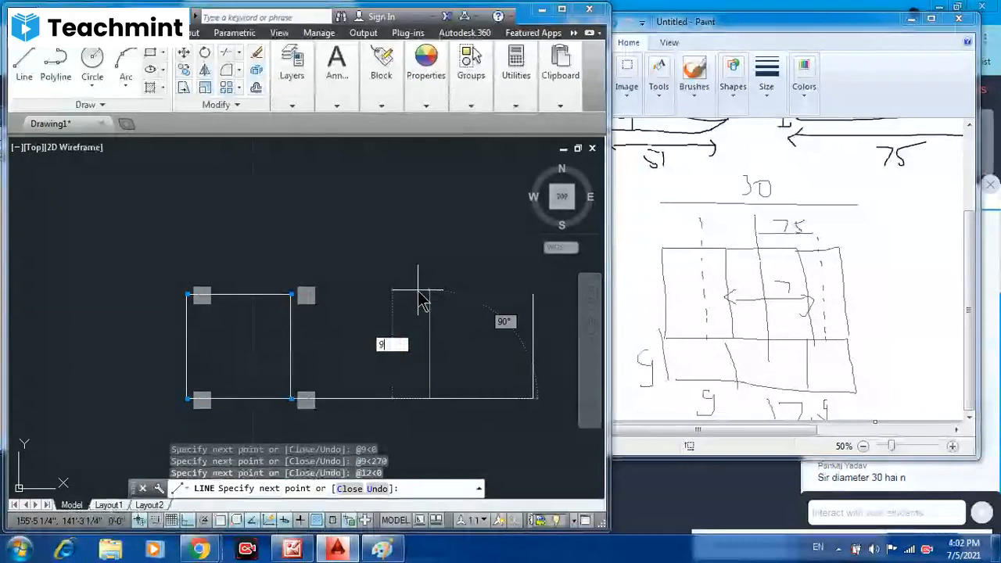
{"action": "key", "text": "Tab"}
{"action": "type", "text": "90"}
{"action": "key", "text": "Return"}
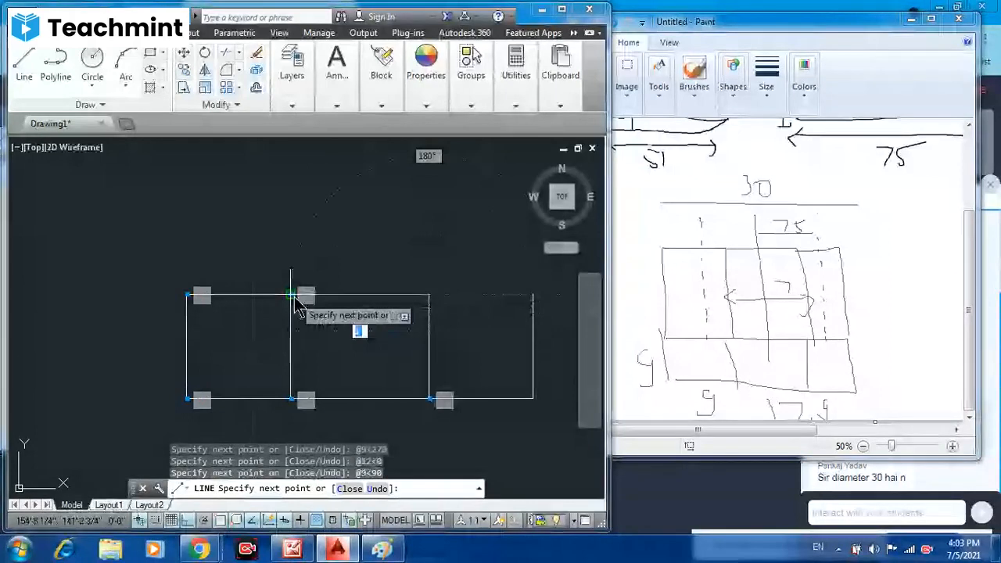
- Draw a 12-unit line at 180° back to the square's upper corner and complete the top edge to the right vertical
{"action": "type", "text": "12"}
{"action": "key", "text": "Tab"}
{"action": "type", "text": "180"}
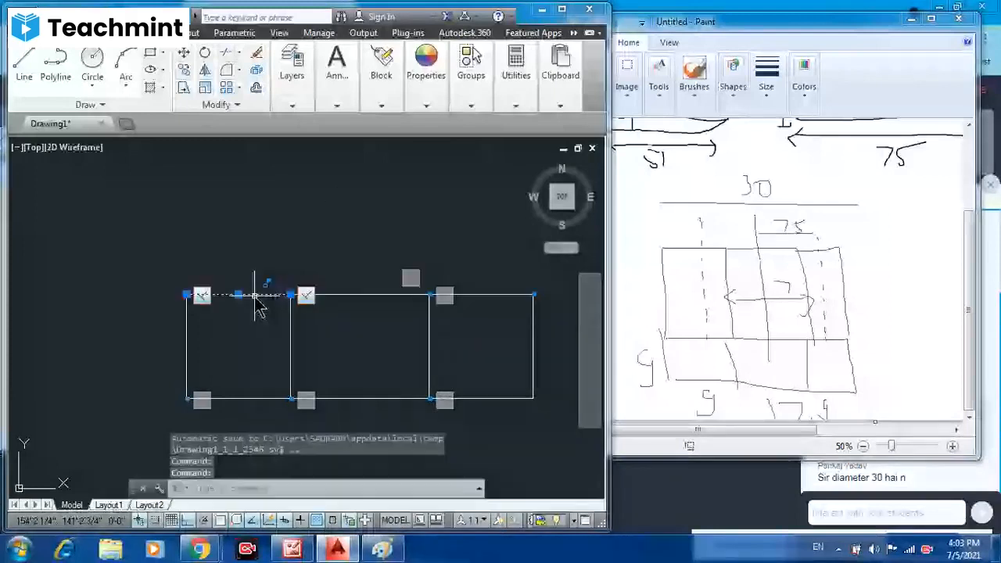
{"action": "left_click", "coordinate": [348, 298]}
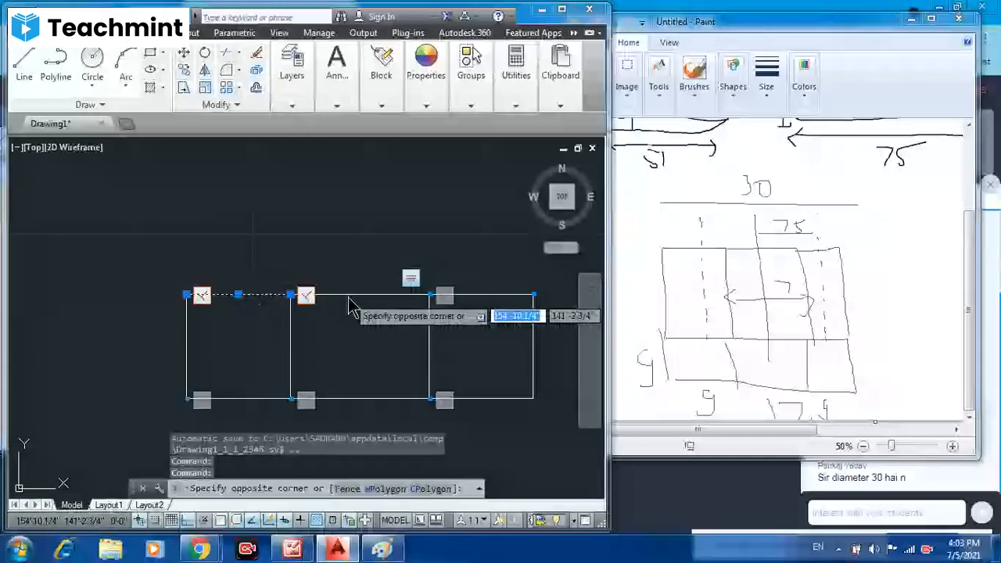
{"action": "left_click", "coordinate": [349, 298]}
{"action": "key", "text": "Escape"}
{"action": "middle_click_drag", "start_coordinate": [371, 399], "coordinate": [397, 426]}
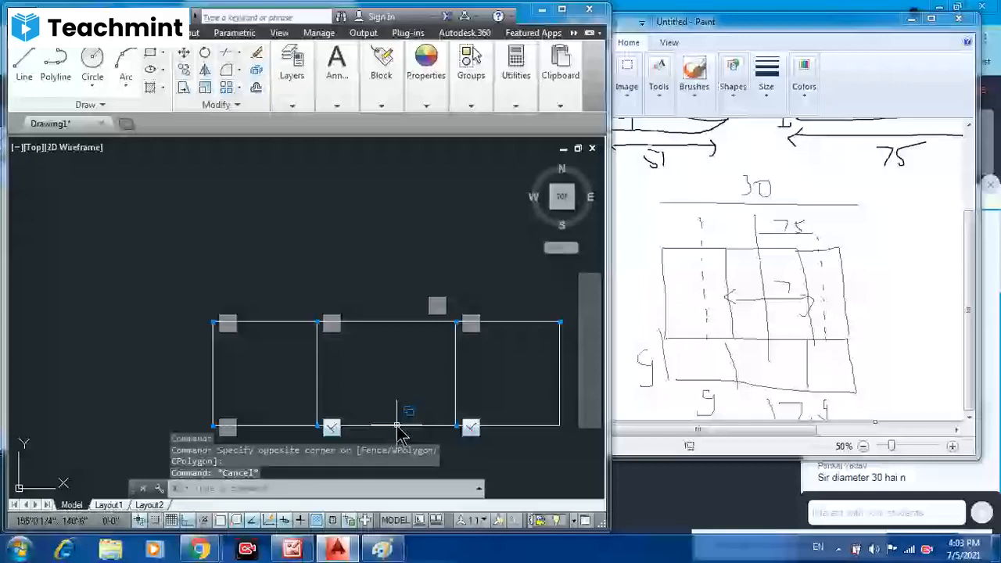
{"action": "left_click", "coordinate": [370, 338]}
{"action": "key", "text": "Escape"}
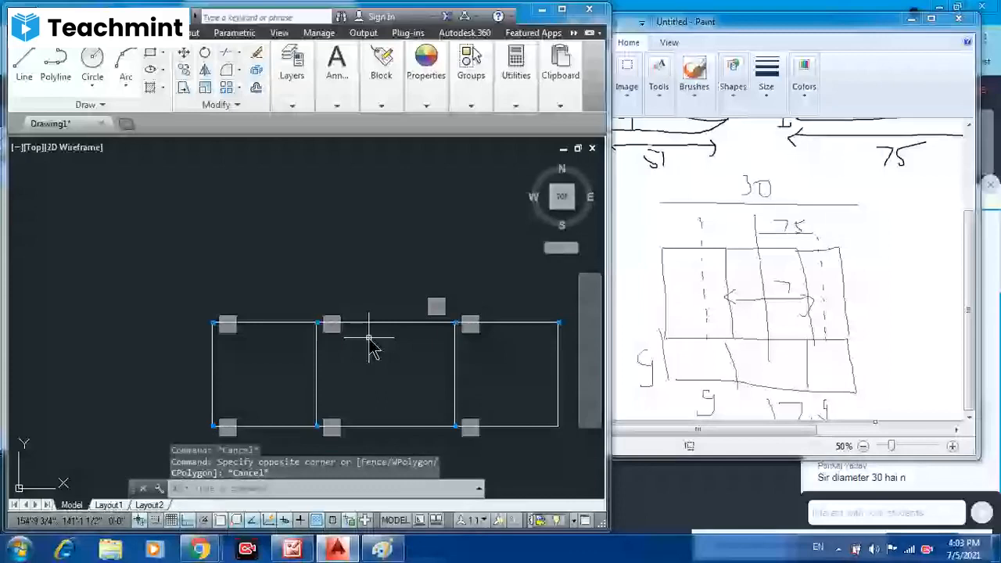
- Erase the duplicate 12-unit bottom segment, the right inner vertical and the long top line reaching the right edge
{"action": "left_click", "coordinate": [385, 393]}
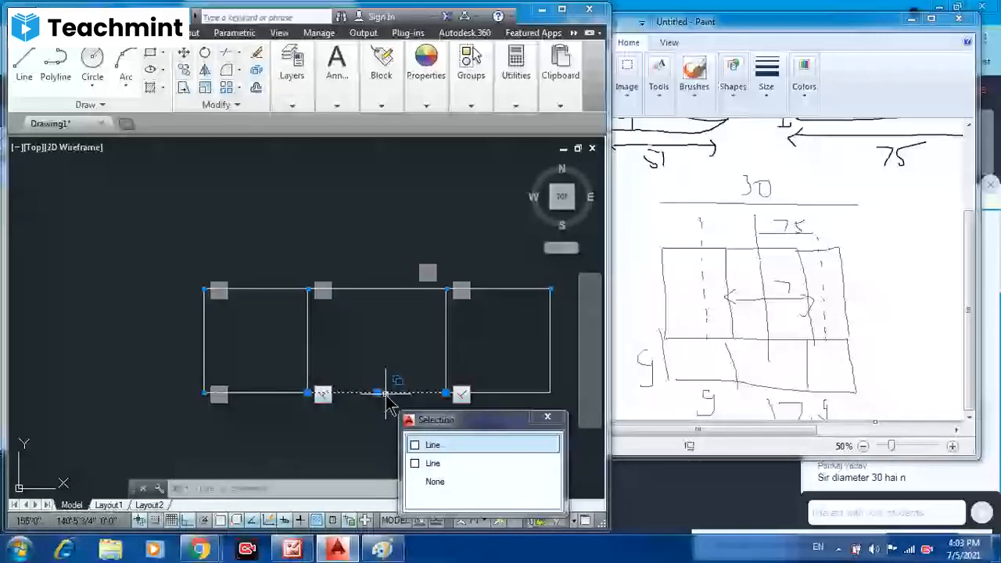
{"action": "key", "text": "Delete"}
{"action": "left_click", "coordinate": [446, 360]}
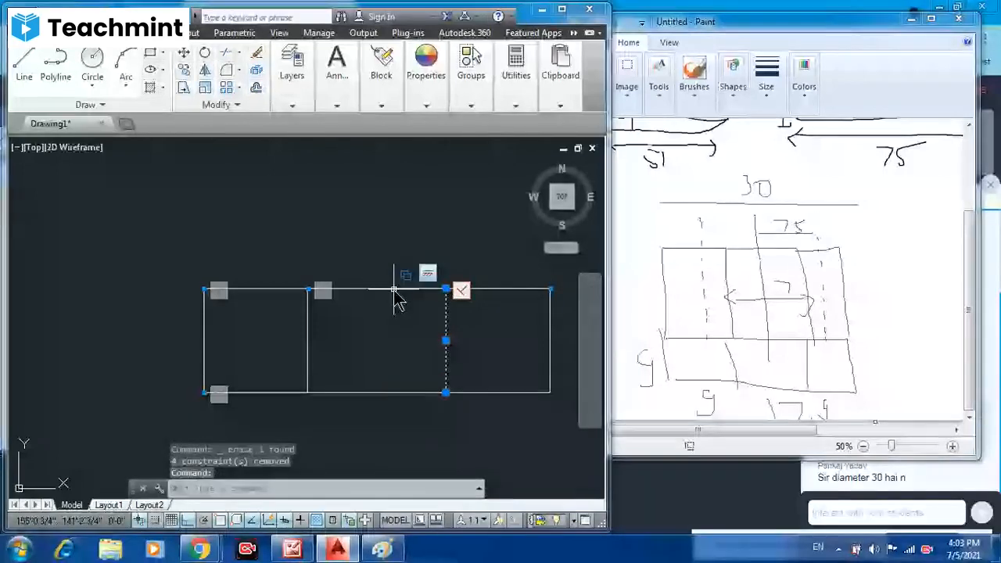
{"action": "key", "text": "Delete"}
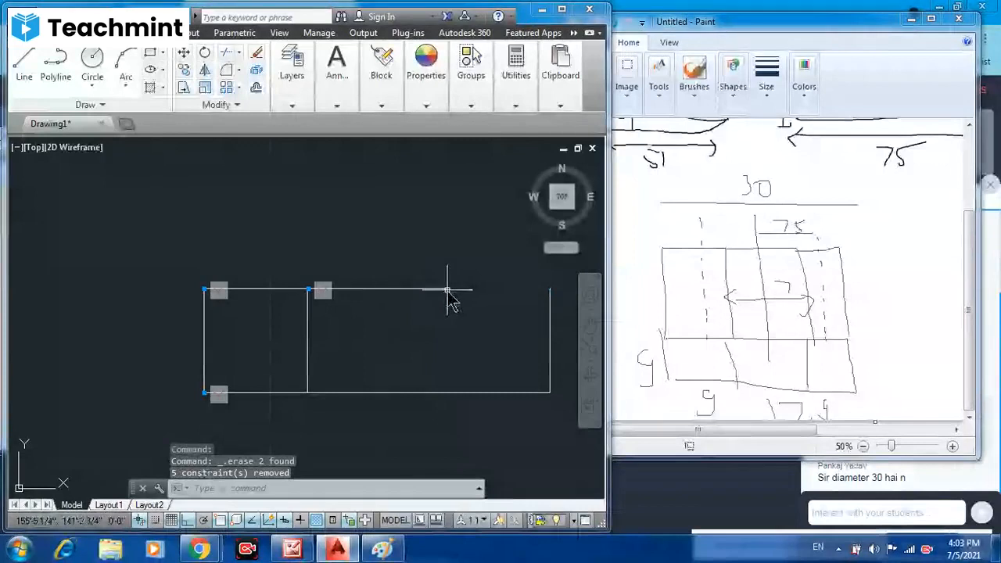
- Undo the last erase and draw a 21-unit line at 90° from the lower block's upper-left corner
{"action": "key", "text": "ctrl+z"}
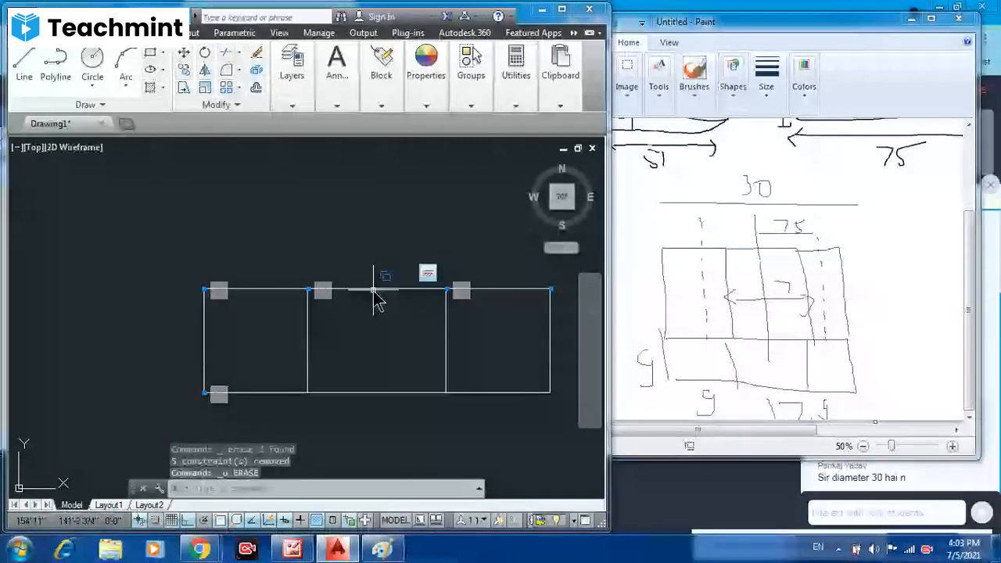
{"action": "left_click", "coordinate": [374, 291]}
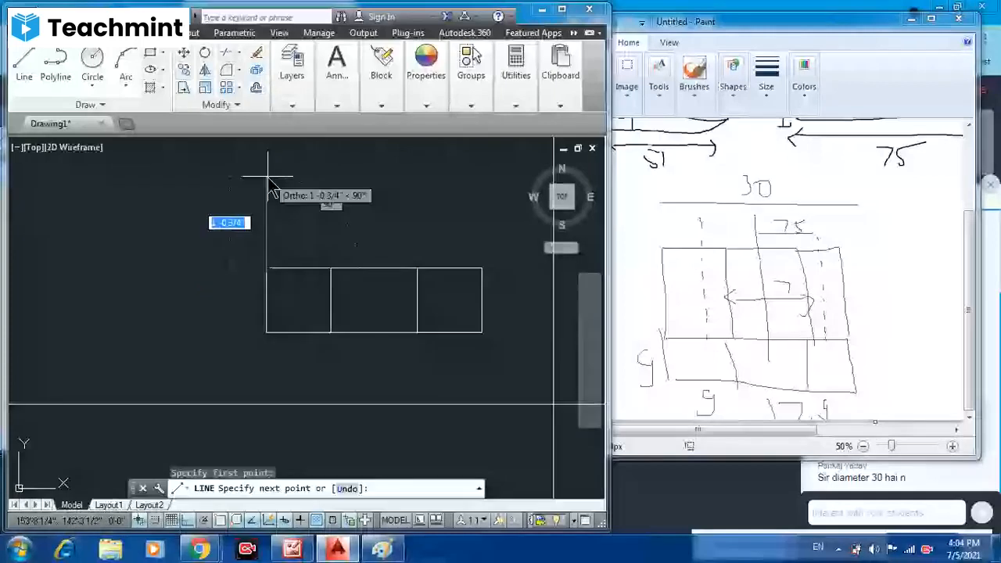
{"action": "type", "text": "21"}
{"action": "key", "text": "Tab"}
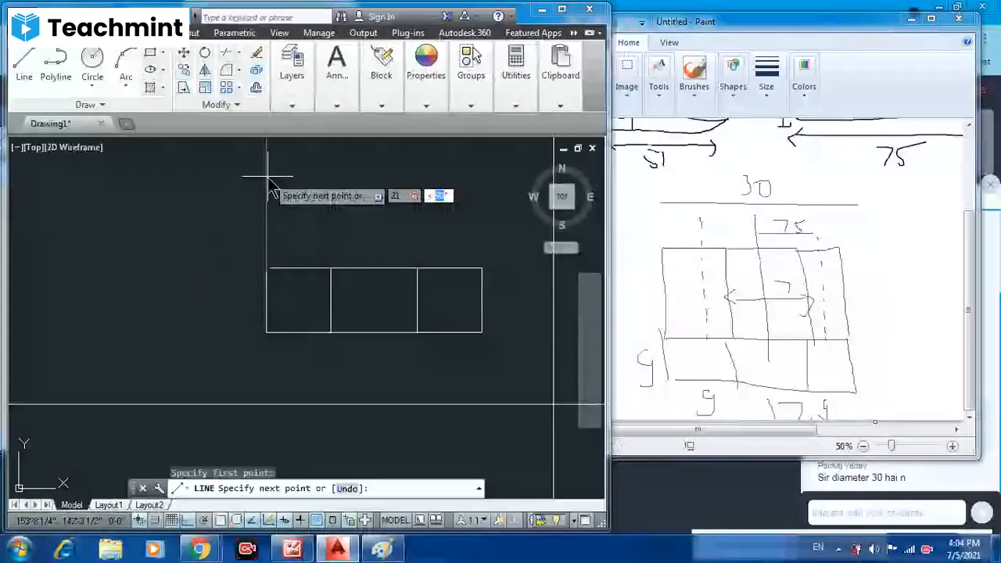
{"action": "type", "text": "90"}
{"action": "key", "text": "Return"}
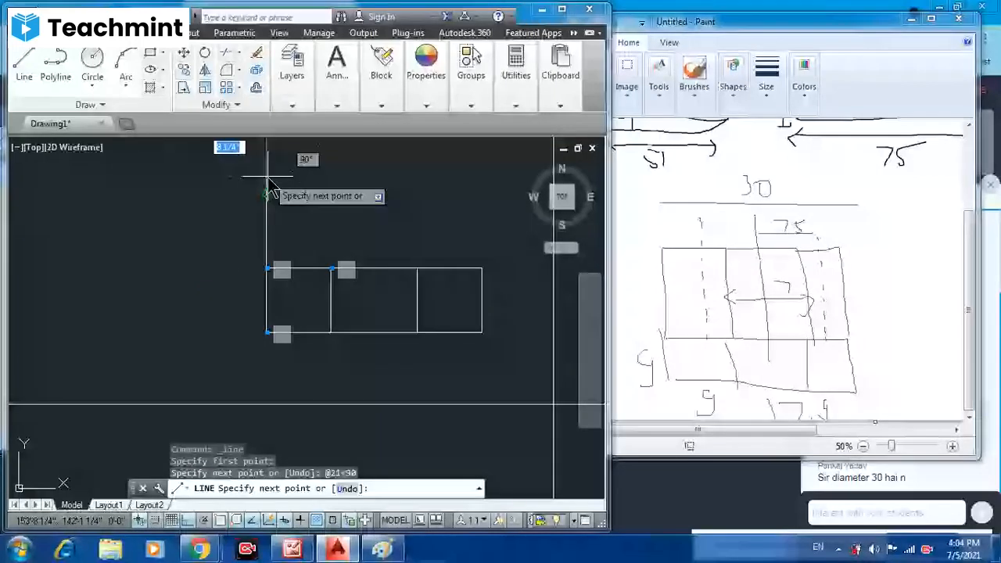
{"action": "middle_click_drag", "start_coordinate": [267, 184], "coordinate": [204, 249]}
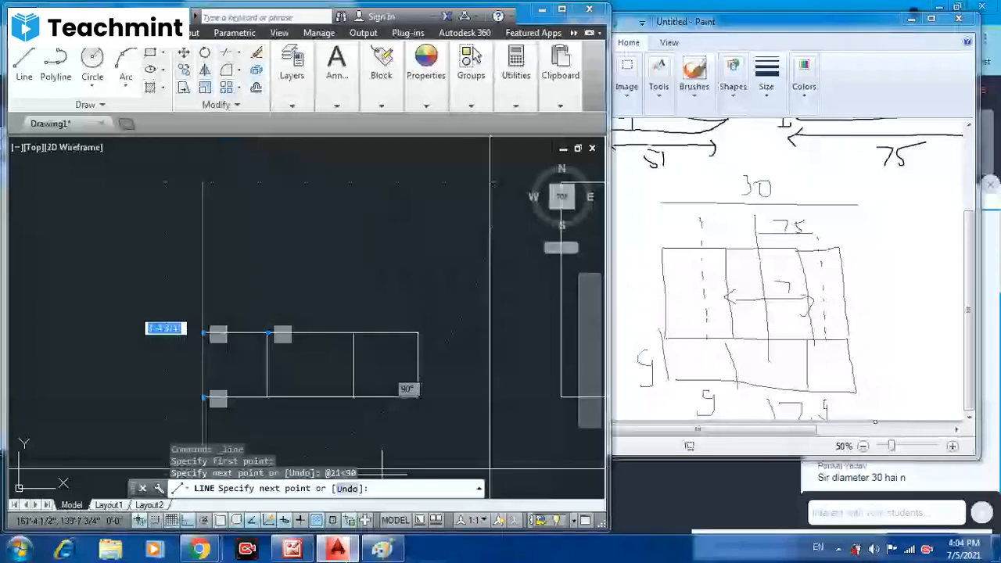
- Examine the dimensioned bracket picture in Picture Manager and the Paint sketch, and return to the AutoCAD drawing
{"action": "mouse_move", "coordinate": [199, 549]}
{"action": "left_click", "coordinate": [157, 475]}
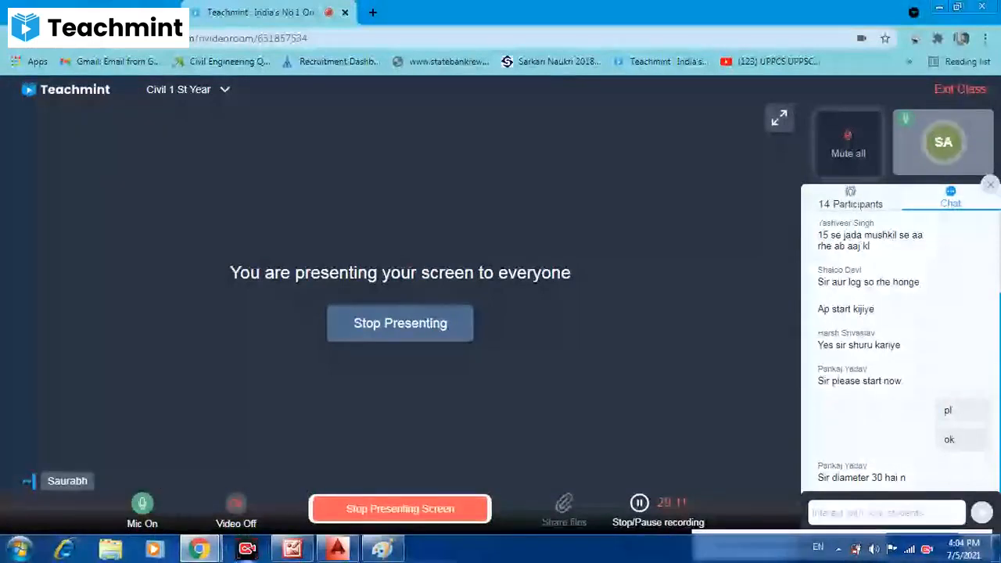
{"action": "mouse_move", "coordinate": [199, 549]}
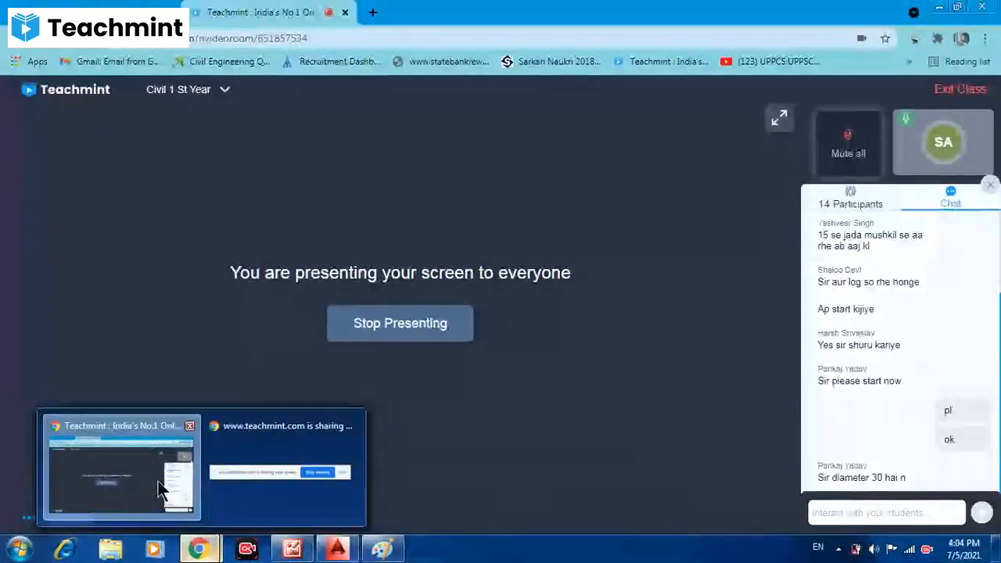
{"action": "mouse_move", "coordinate": [347, 547]}
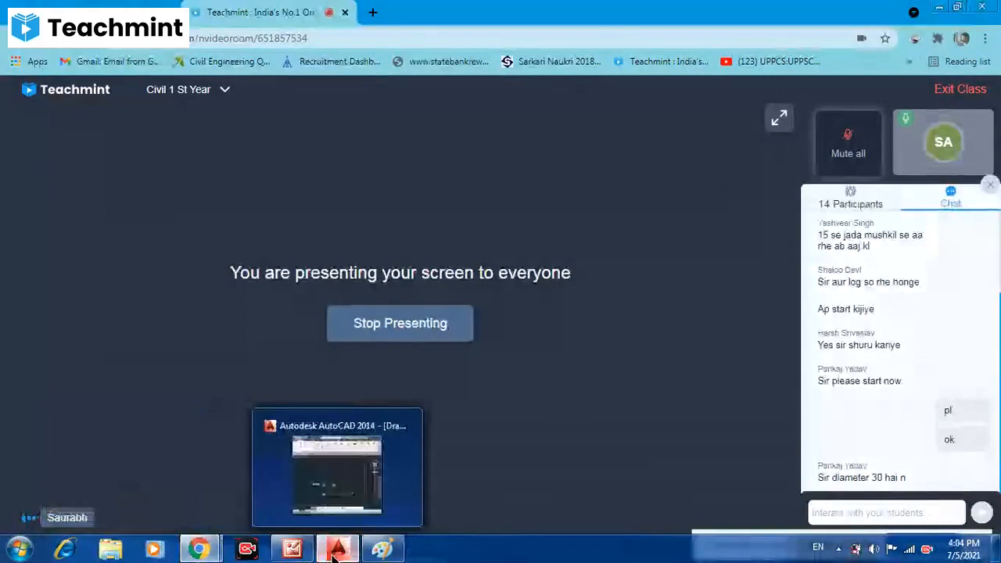
{"action": "left_click", "coordinate": [335, 552]}
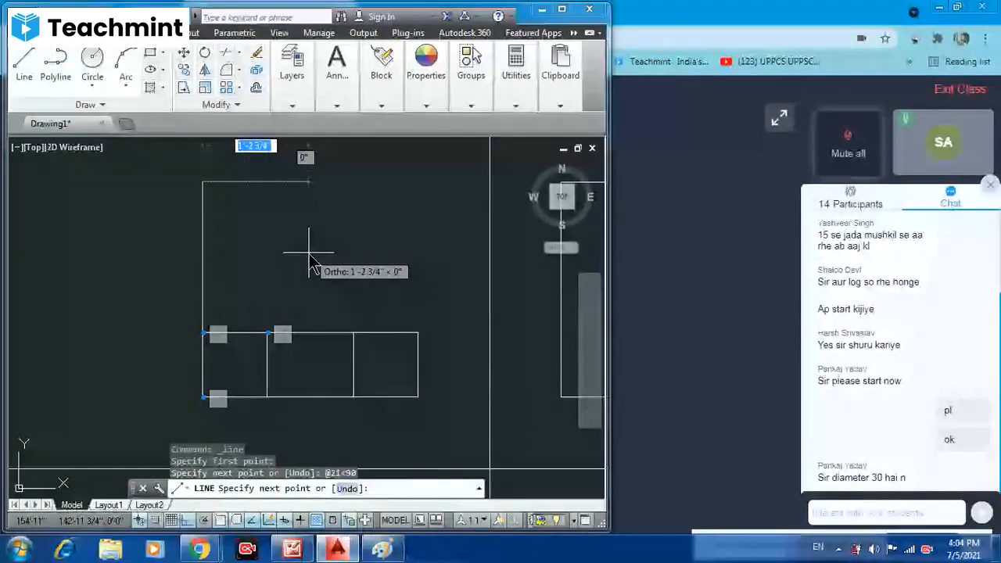
{"action": "left_click", "coordinate": [337, 551]}
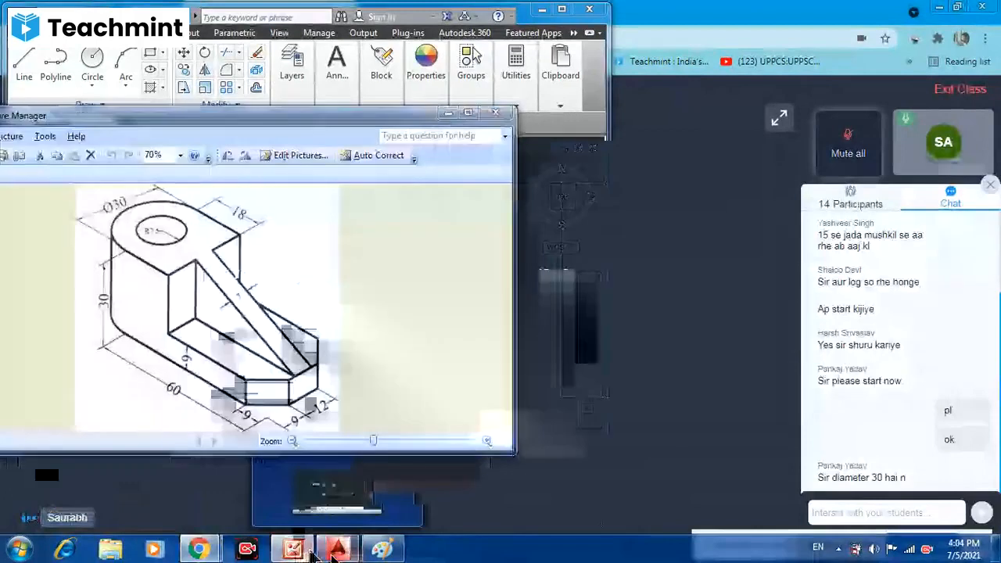
{"action": "left_click", "coordinate": [335, 554]}
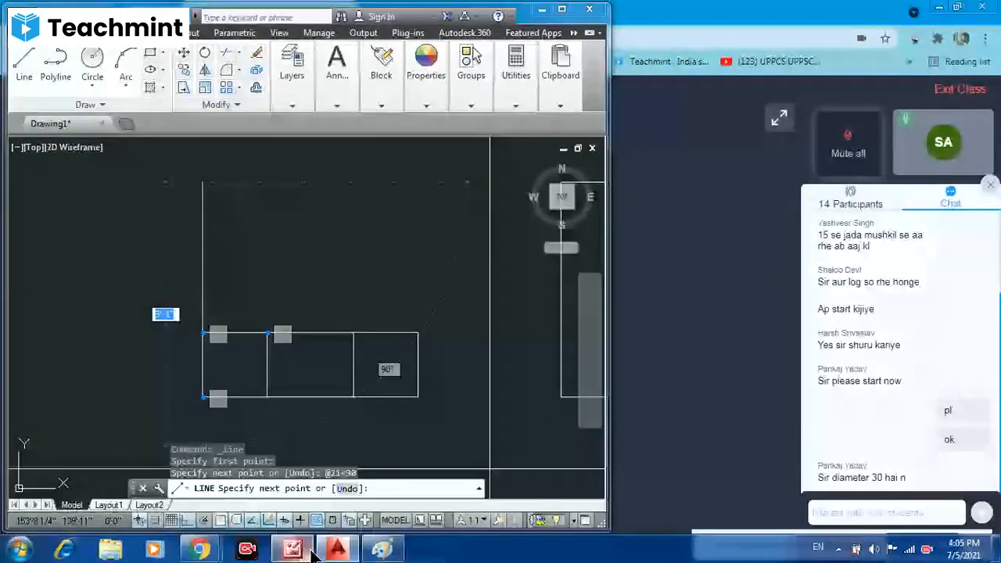
{"action": "left_click", "coordinate": [311, 551]}
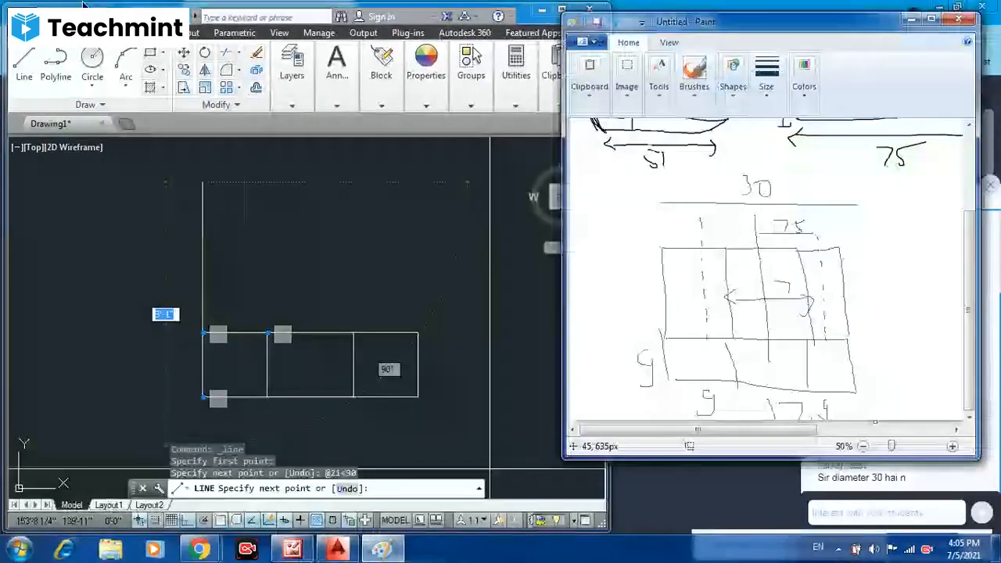
{"action": "left_click", "coordinate": [83, 4]}
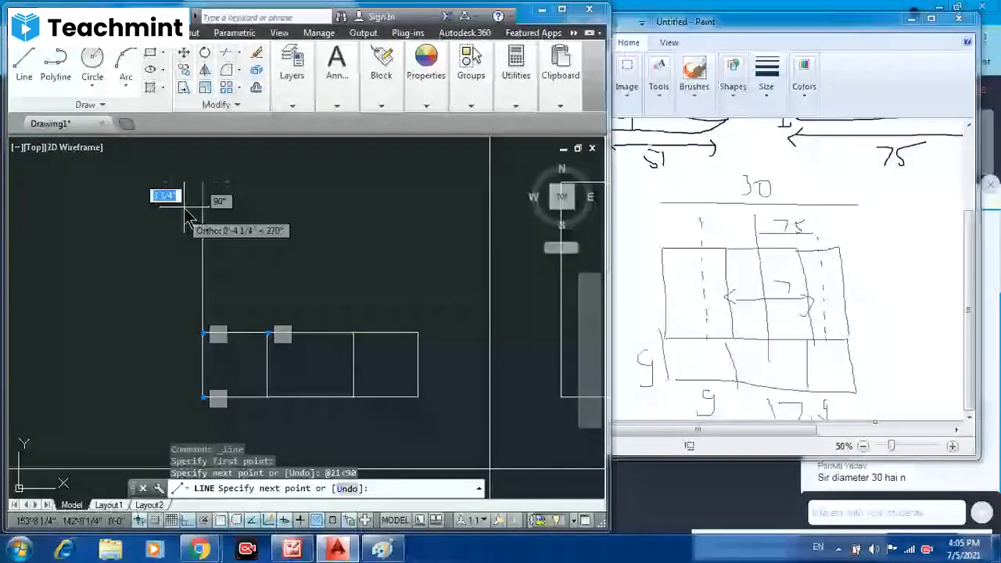
- Close the upper outline with a 30-unit line at 0° and a vertical down to the lower block's upper-right corner
{"action": "left_click", "coordinate": [197, 182]}
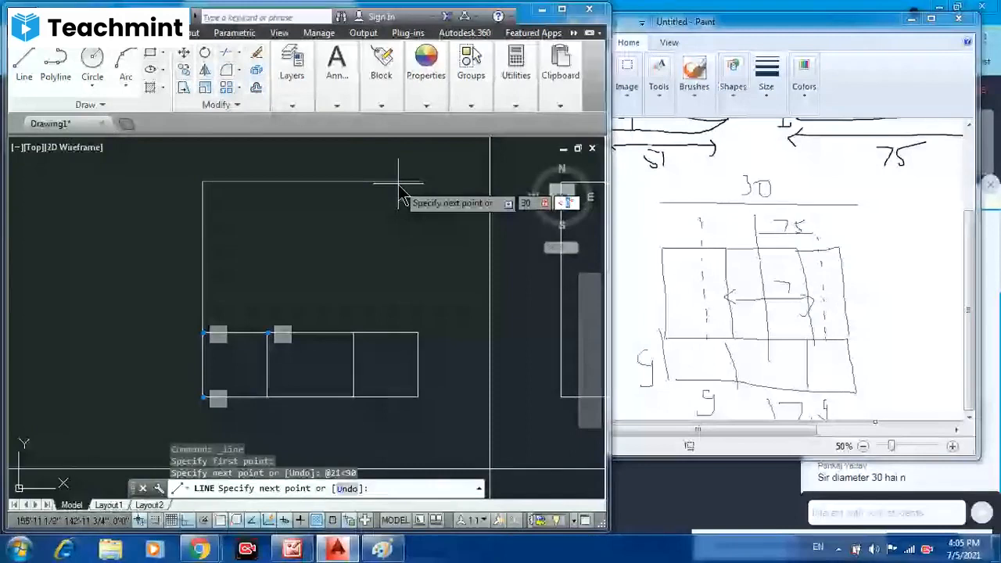
{"action": "key", "text": "Return"}
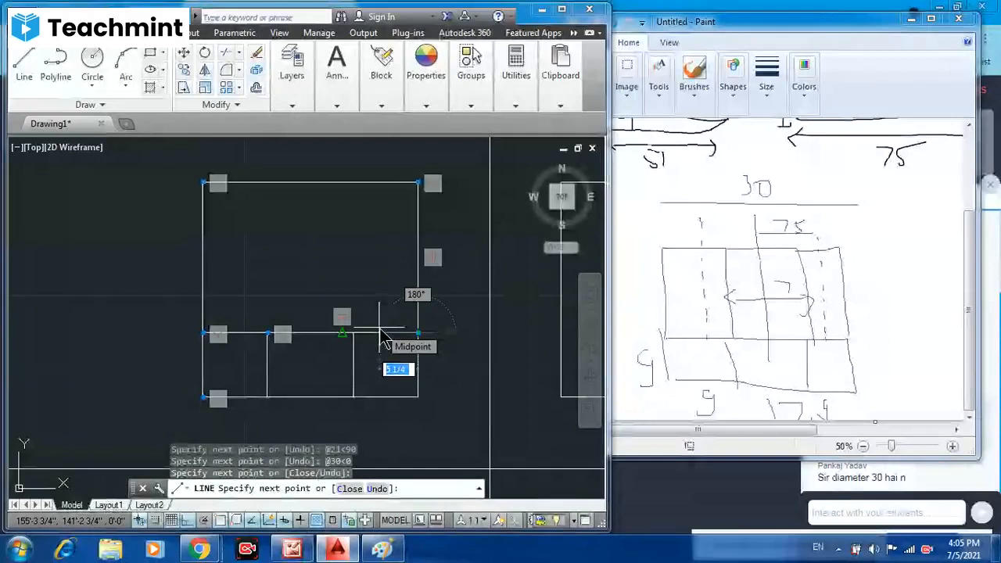
{"action": "key", "text": "Return"}
- Draw a vertical centre line from the top edge's midpoint down to the base line's midpoint
{"action": "key", "text": "Return"}
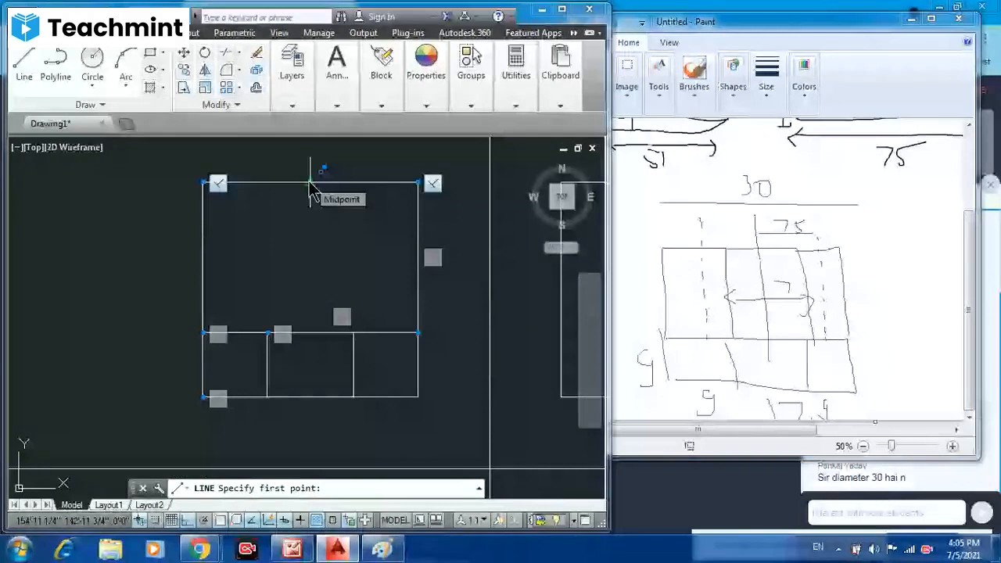
{"action": "mouse_move", "coordinate": [292, 75]}
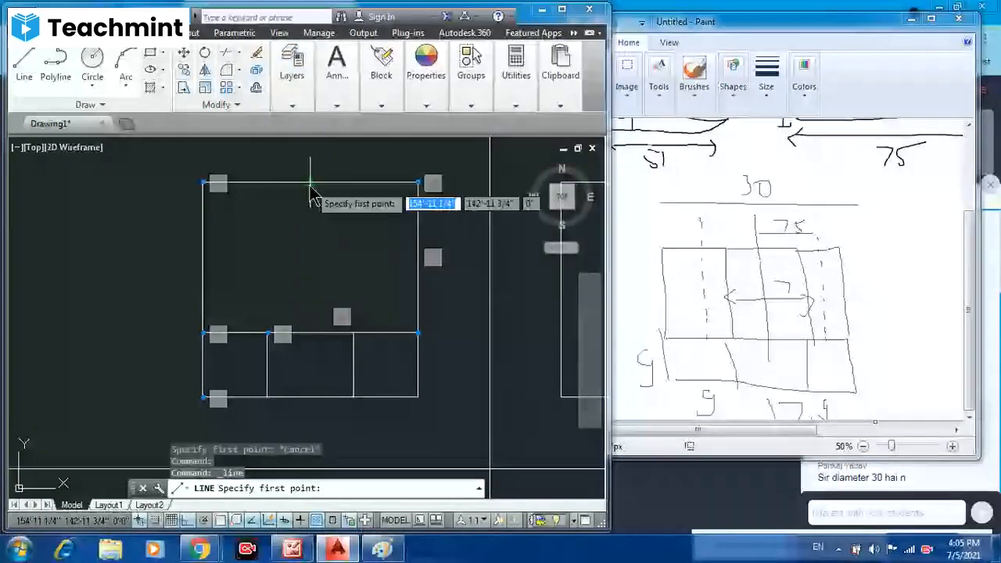
{"action": "left_click", "coordinate": [311, 186]}
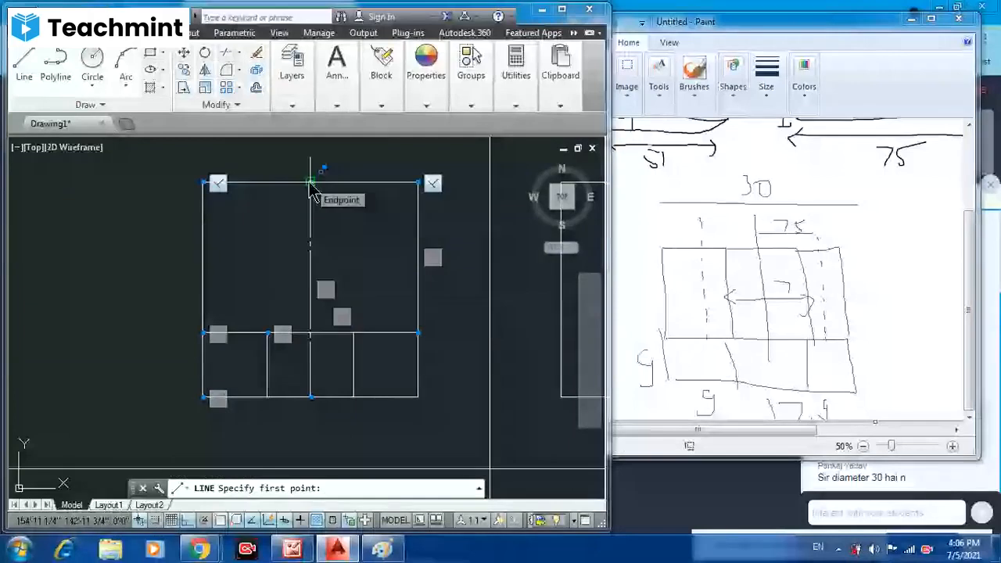
- Draw 3.5 units at 180° from the centre line's top and form rib verticals 3.5 units either side down to the lower block
{"action": "left_click", "coordinate": [311, 184]}
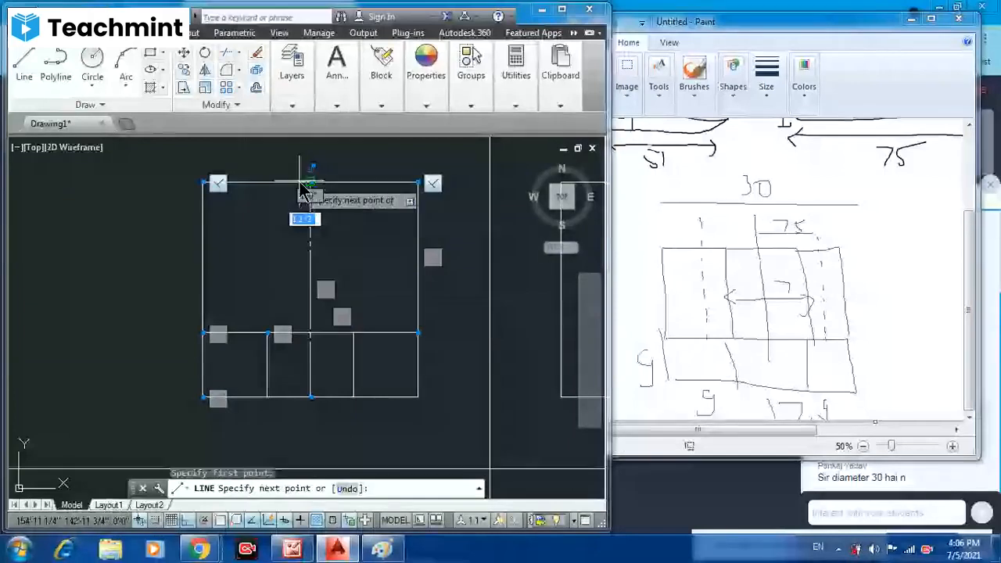
{"action": "type", "text": "3.5"}
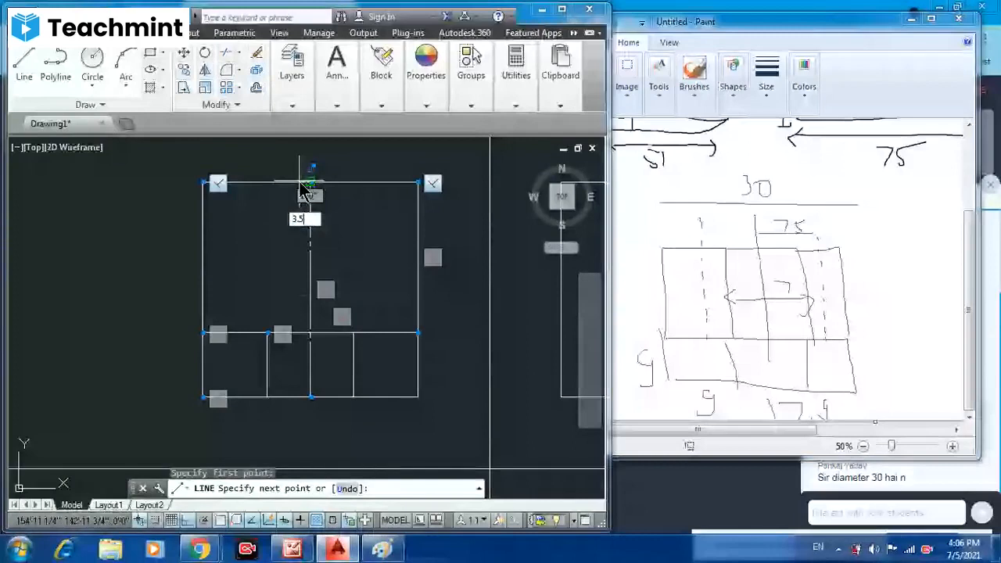
{"action": "key", "text": "Tab"}
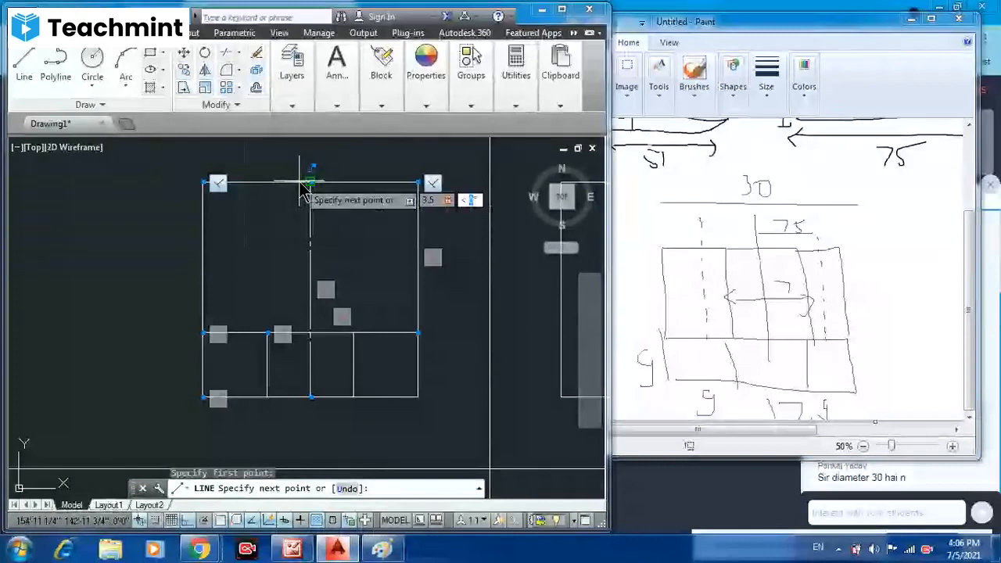
{"action": "type", "text": "180"}
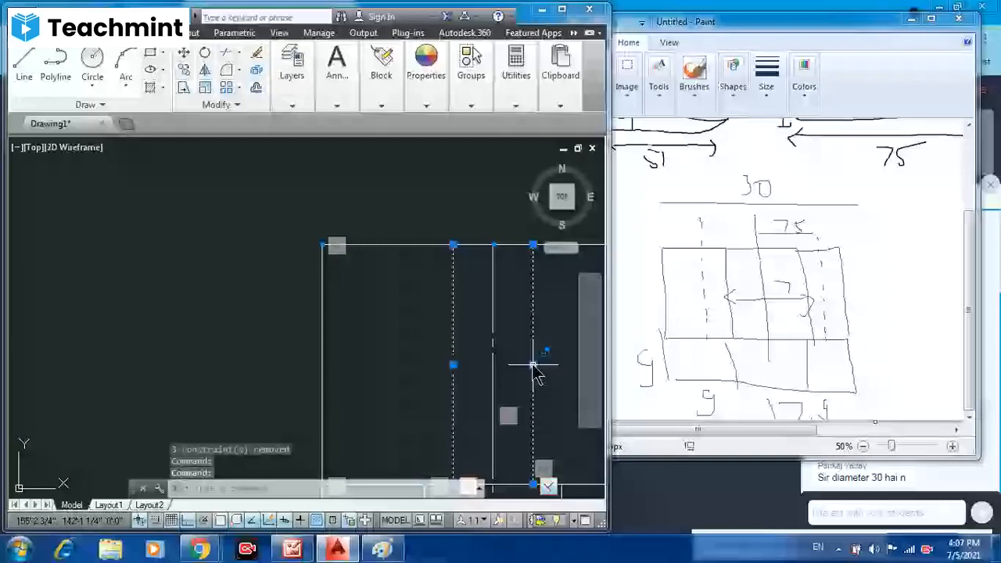
- Hide all geometric constraint symbols in the drawing
{"action": "left_click", "coordinate": [290, 550]}
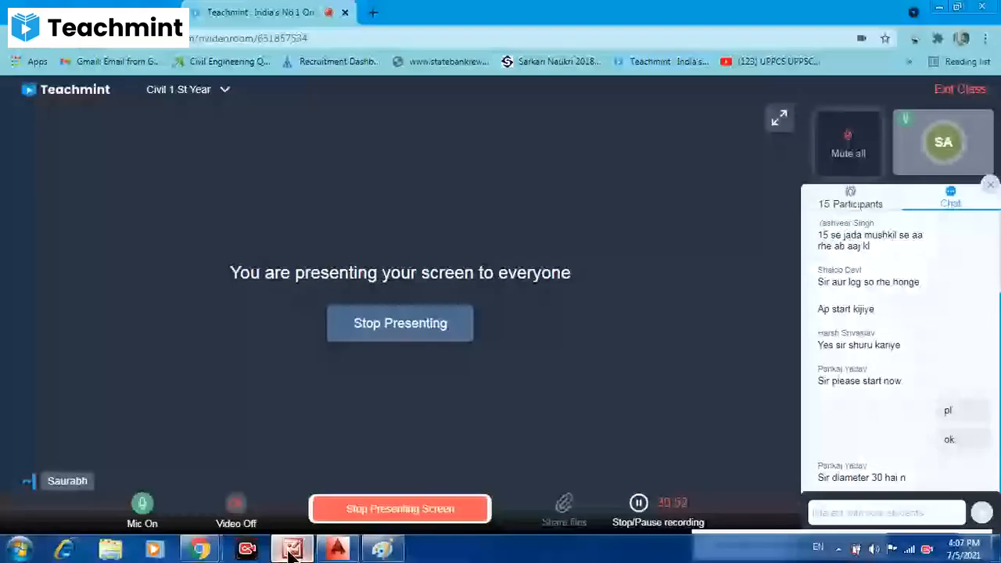
{"action": "left_click", "coordinate": [291, 550]}
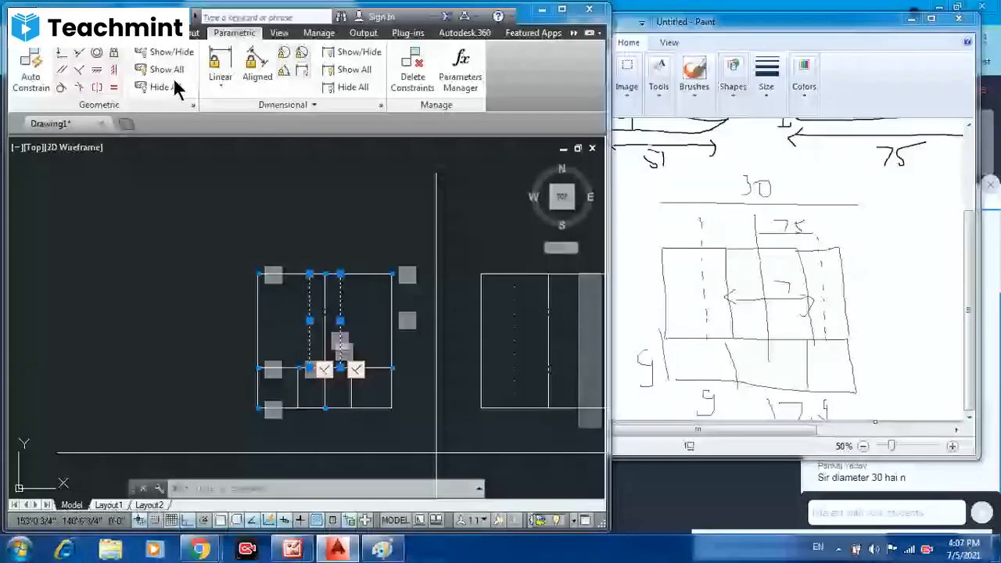
{"action": "left_click", "coordinate": [165, 87]}
{"action": "scroll", "coordinate": [309, 368], "scroll_direction": "up", "scroll_amount": 2}
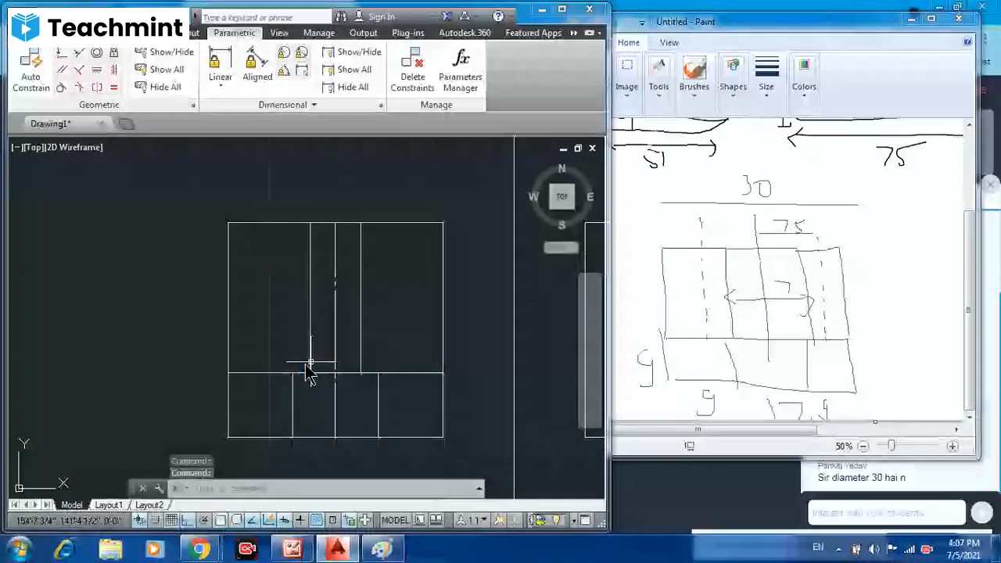
- Check the bracket picture and draw lines of 7.5 units at 180° and 30 units at 270° from the centre line's top
{"action": "key", "text": "alt+Tab"}
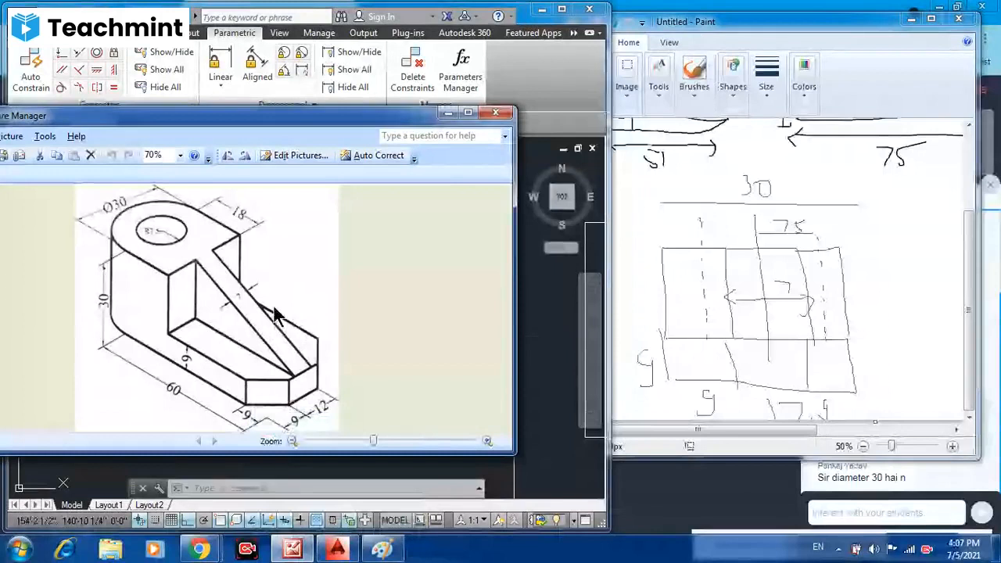
{"action": "mouse_move", "coordinate": [295, 552]}
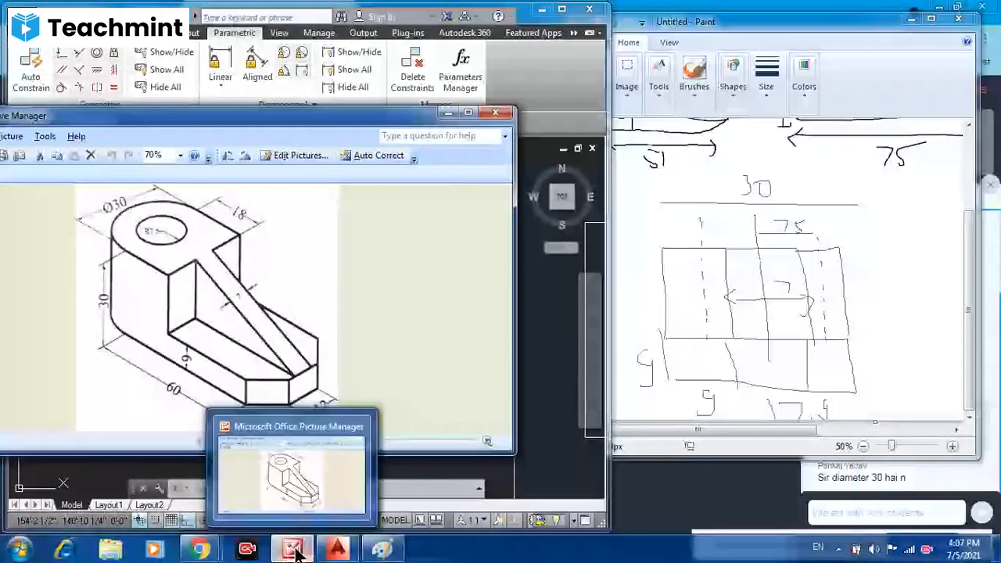
{"action": "left_click", "coordinate": [295, 552]}
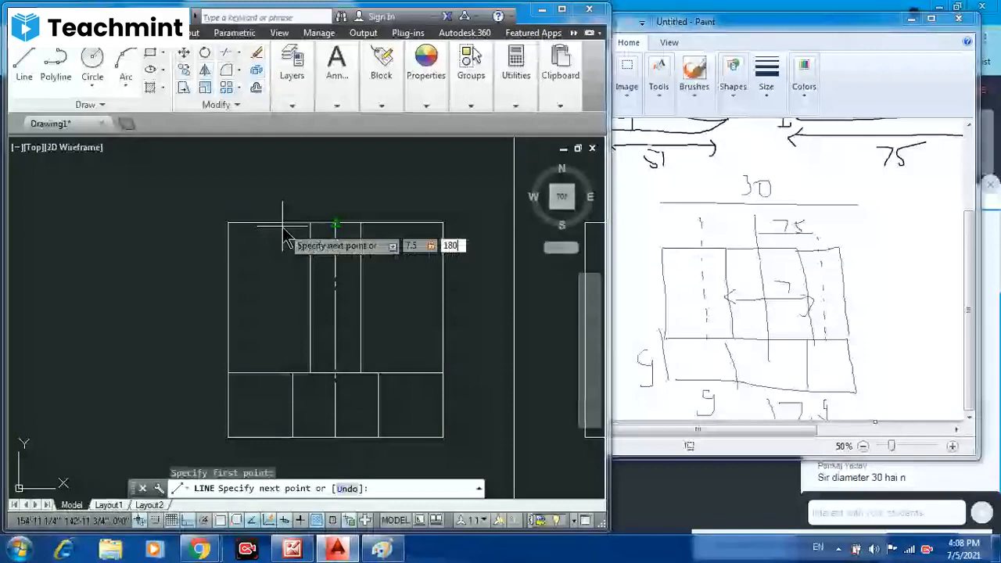
{"action": "key", "text": "Return"}
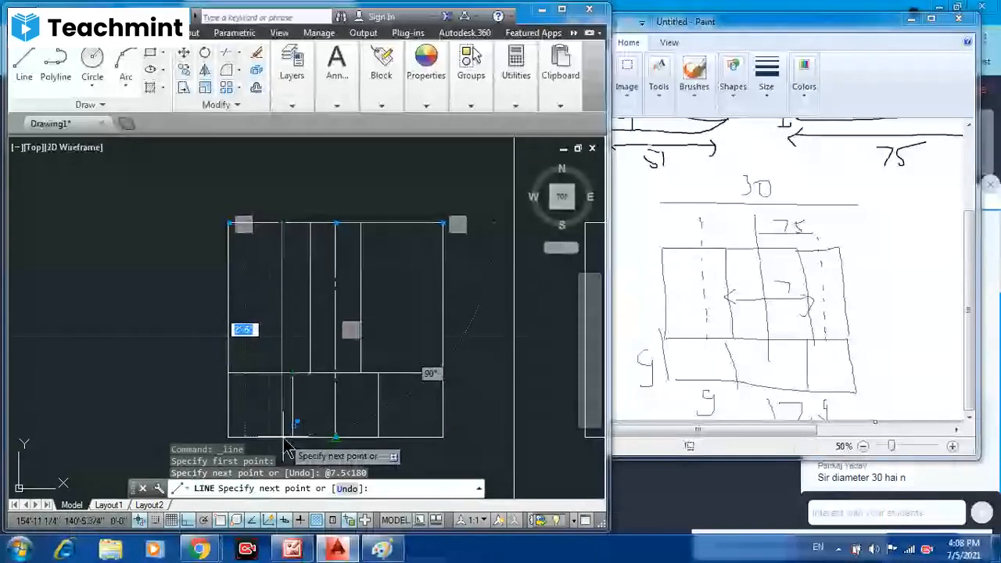
{"action": "type", "text": "30"}
{"action": "key", "text": "Tab"}
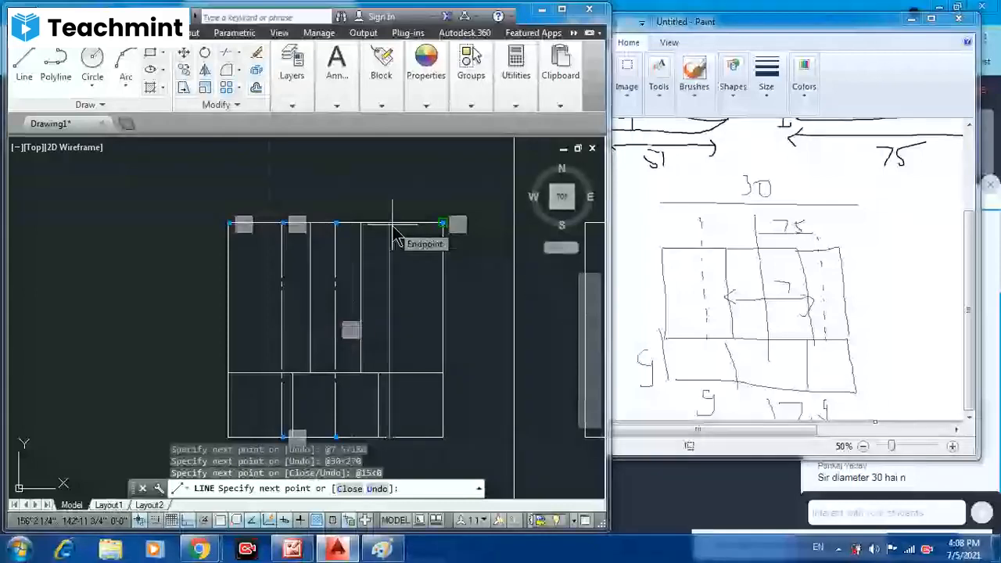
- Continue the line 15 units at 0° along the base and 30 units at 90° to form the hole's second vertical
{"action": "type", "text": "30"}
{"action": "key", "text": "Tab"}
{"action": "type", "text": "90"}
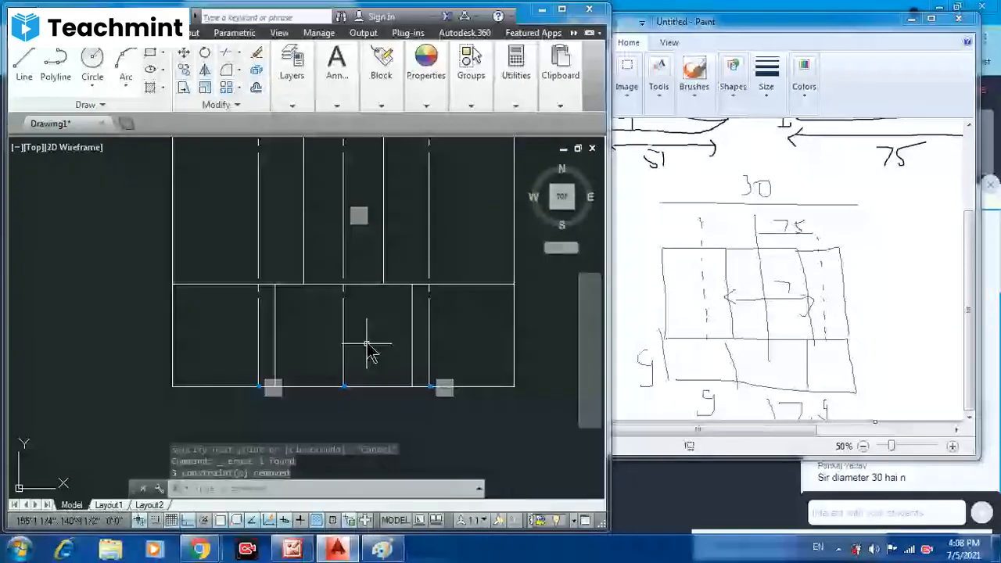
- Erase the redundant segment along the base and give the two hole verticals the dotted hidden-line style
{"action": "left_click", "coordinate": [324, 394]}
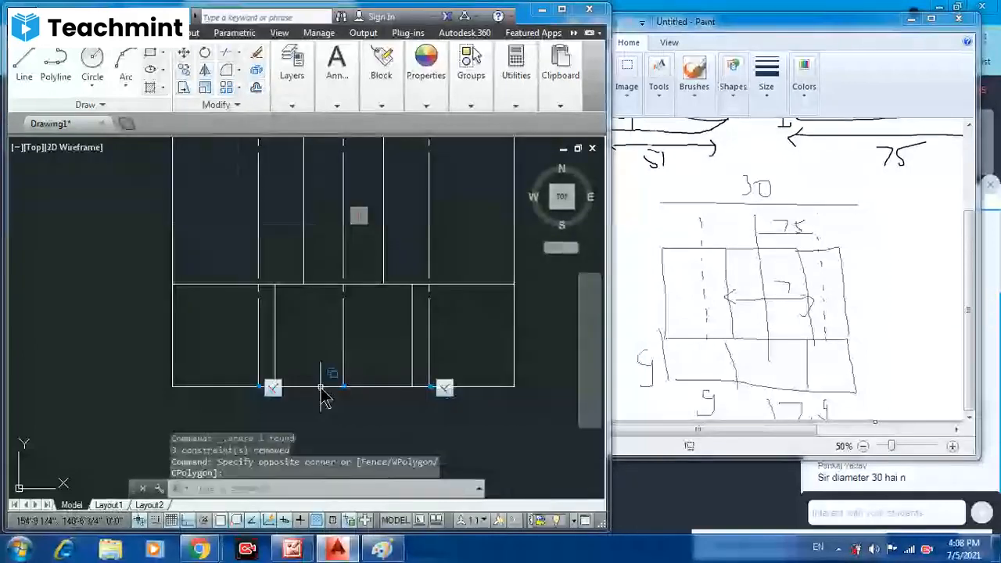
{"action": "left_click", "coordinate": [322, 389]}
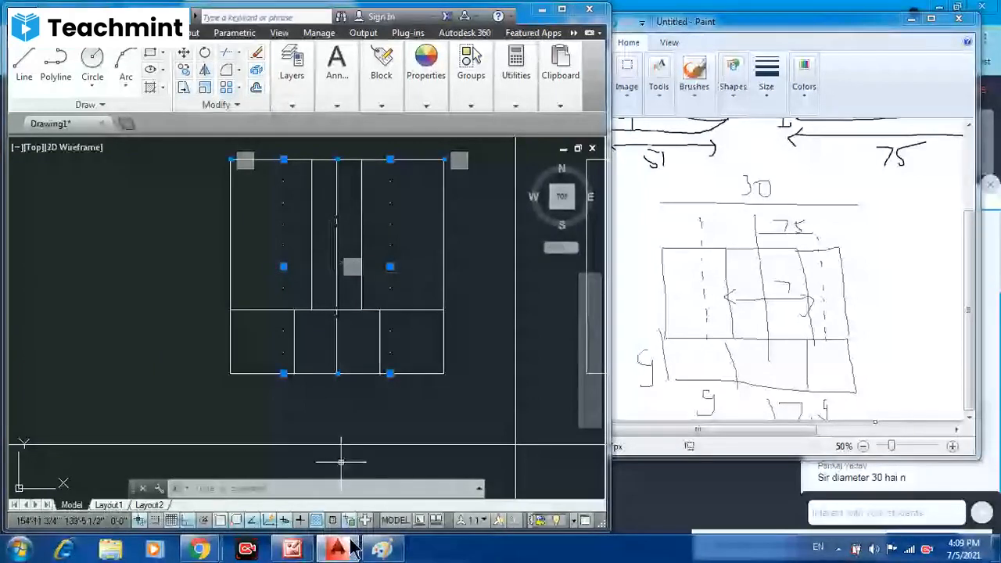
{"action": "left_click", "coordinate": [292, 548]}
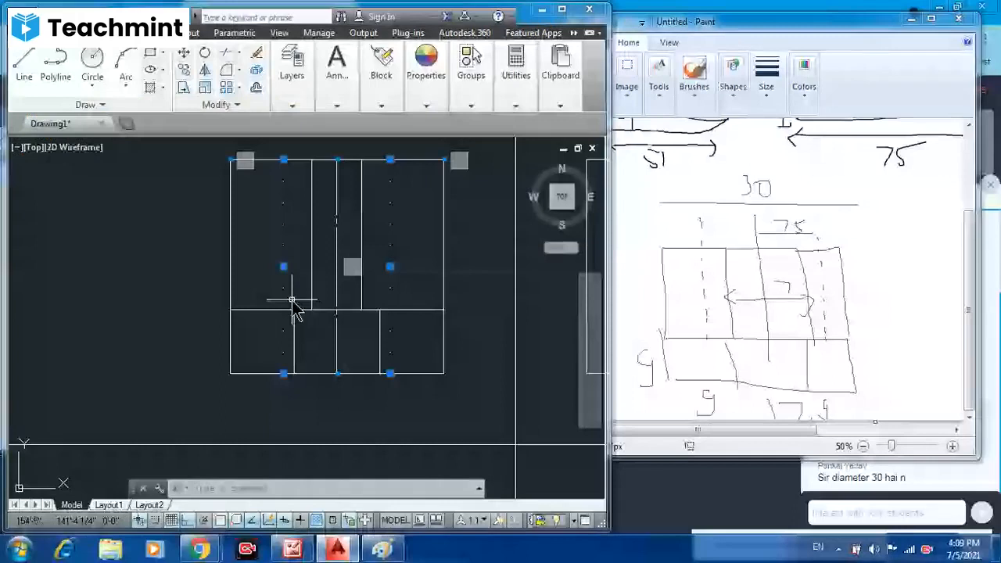
{"action": "scroll", "coordinate": [329, 301], "scroll_direction": "down", "scroll_amount": 2}
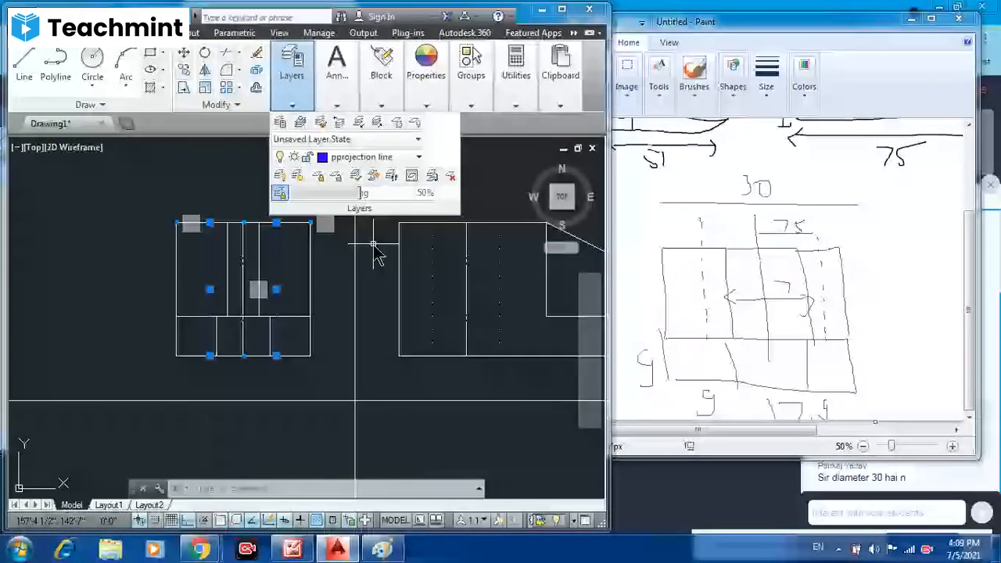
- Draw horizontal projection lines between the two views at their top edges and at the top of the base
{"action": "key", "text": "ctrl+z"}
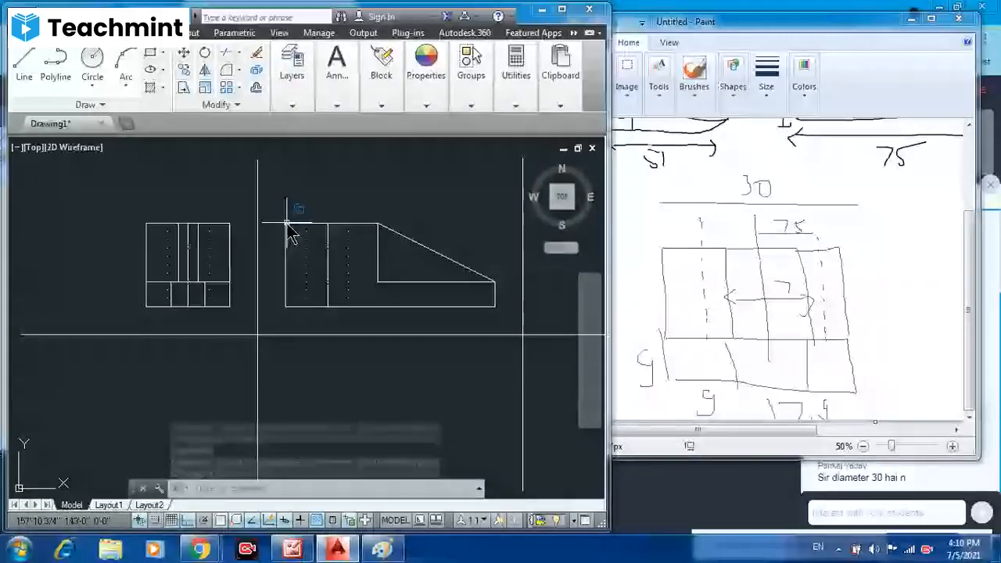
{"action": "left_click", "coordinate": [327, 106]}
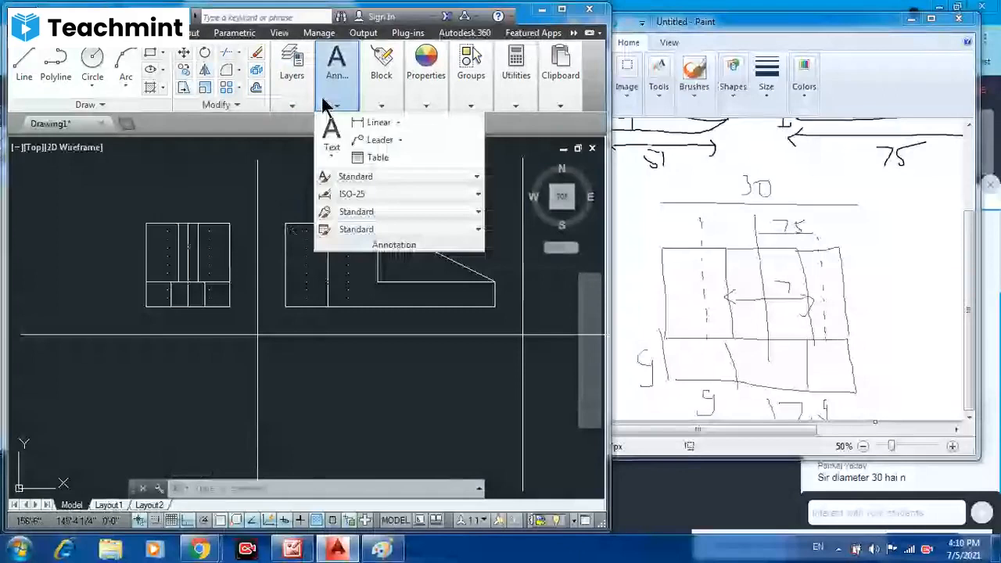
{"action": "left_click", "coordinate": [197, 159]}
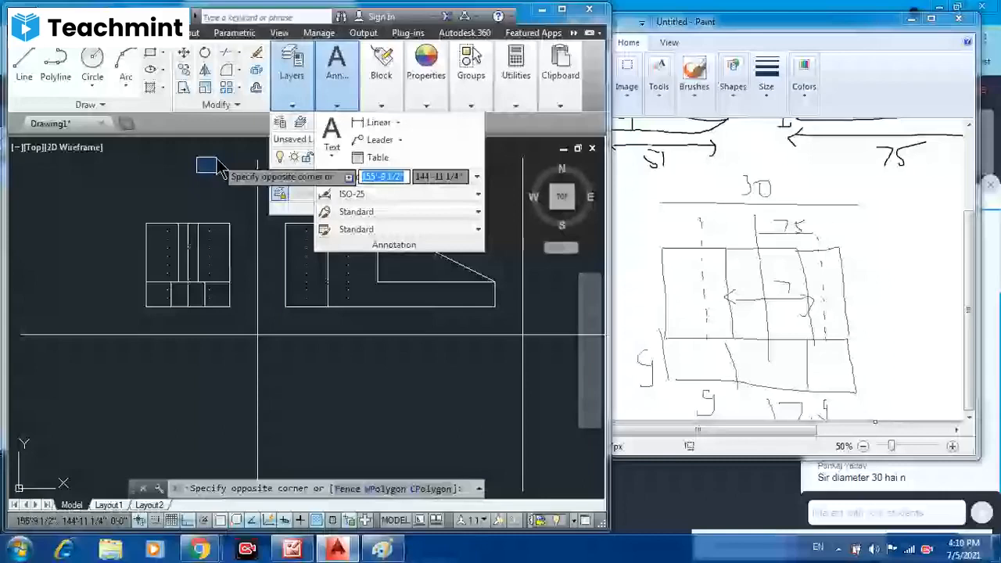
{"action": "left_click", "coordinate": [264, 316]}
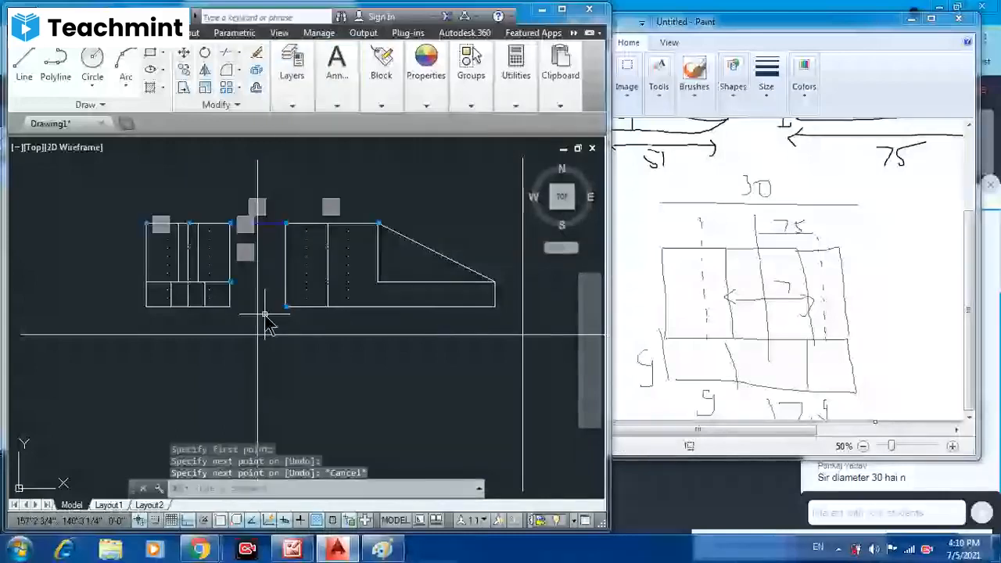
{"action": "scroll", "coordinate": [264, 316], "scroll_direction": "up", "scroll_amount": 2}
{"action": "key", "text": "Return"}
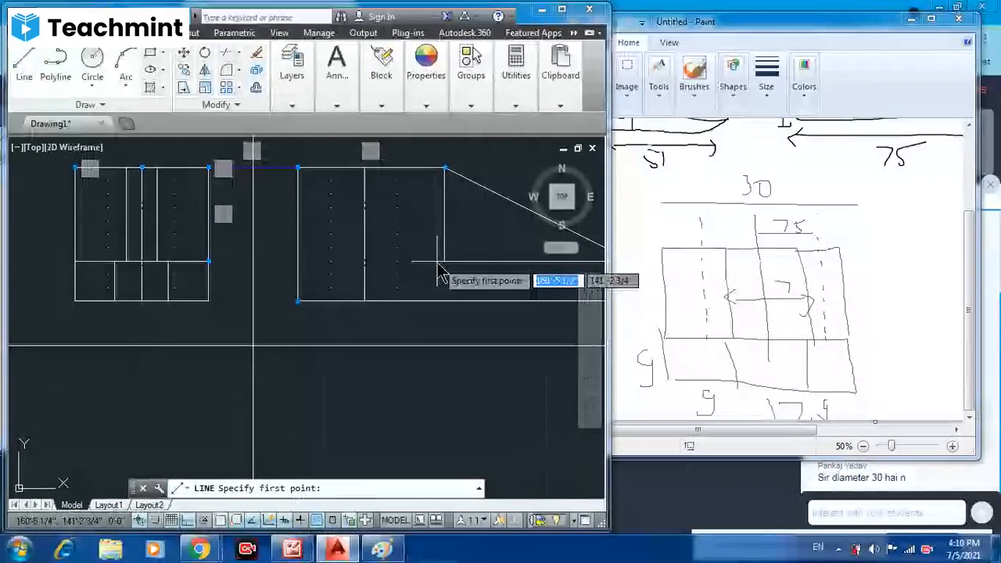
{"action": "left_click", "coordinate": [444, 262]}
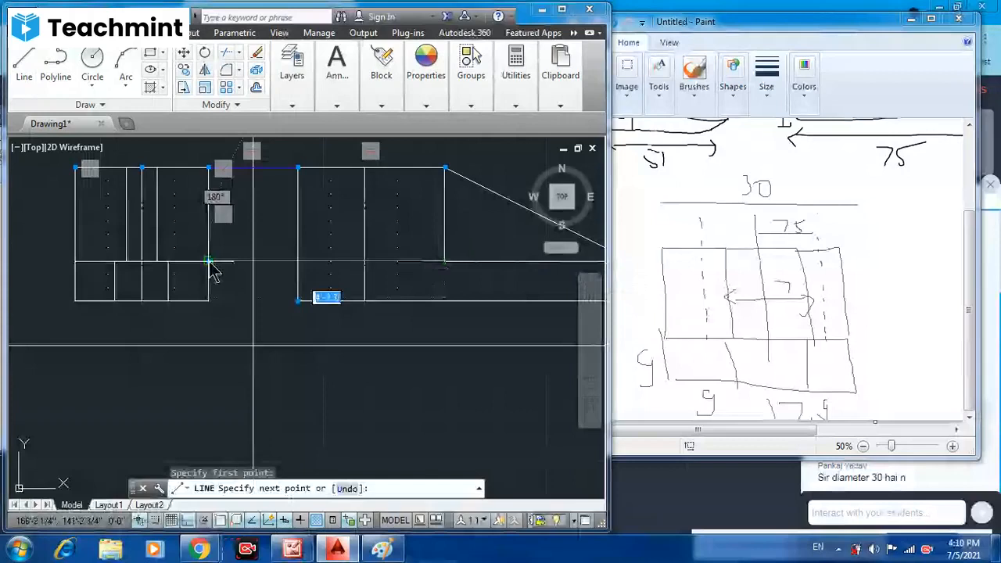
{"action": "key", "text": "Escape"}
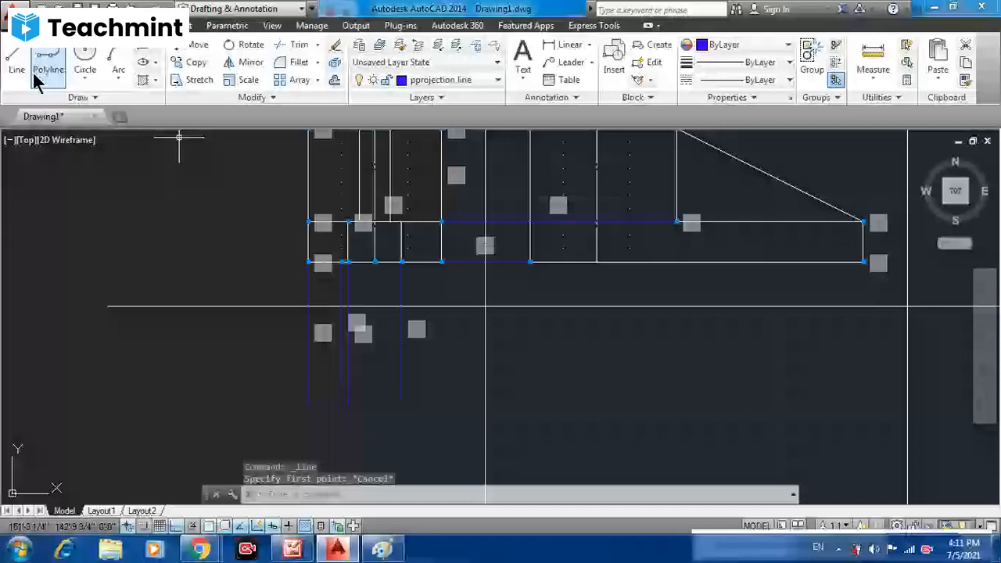
- Draw vertical projection lines down past the horizontal reference line from the 30-unit-wide view's right hidden hole line and lower-right corner
{"action": "left_click", "coordinate": [17, 61]}
{"action": "left_click", "coordinate": [407, 261]}
{"action": "left_click", "coordinate": [406, 418]}
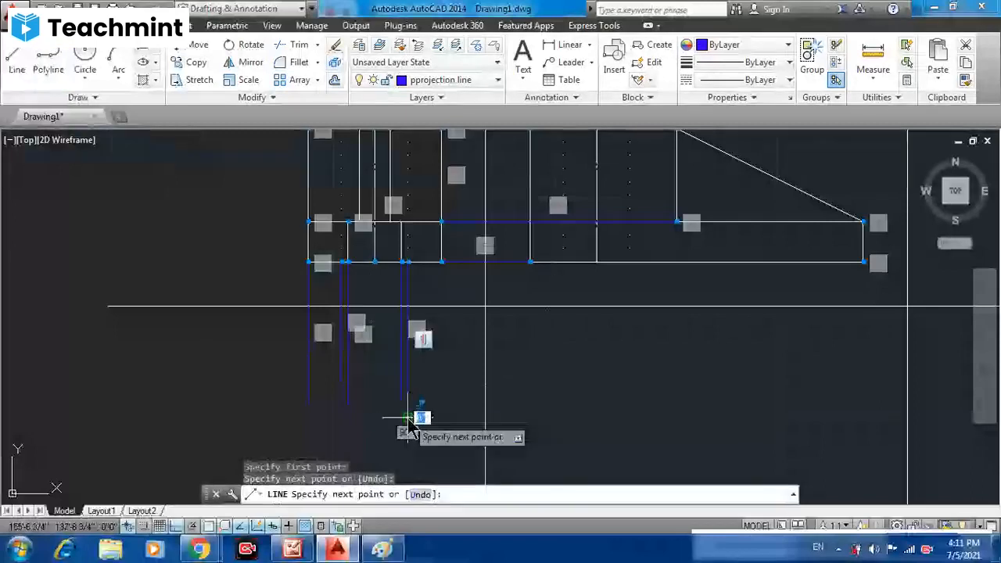
{"action": "key", "text": "Escape"}
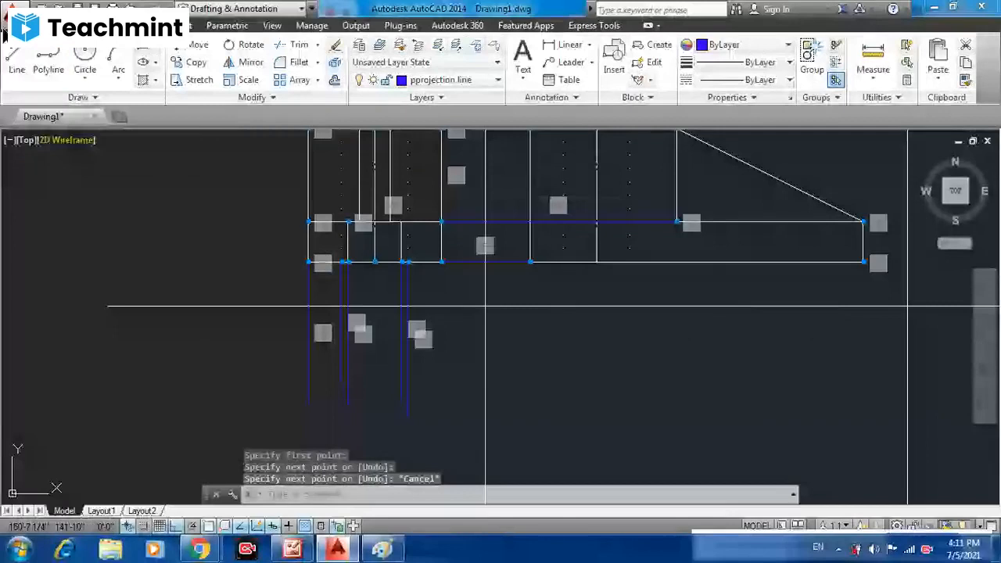
{"action": "left_click", "coordinate": [17, 61]}
{"action": "left_click", "coordinate": [442, 261]}
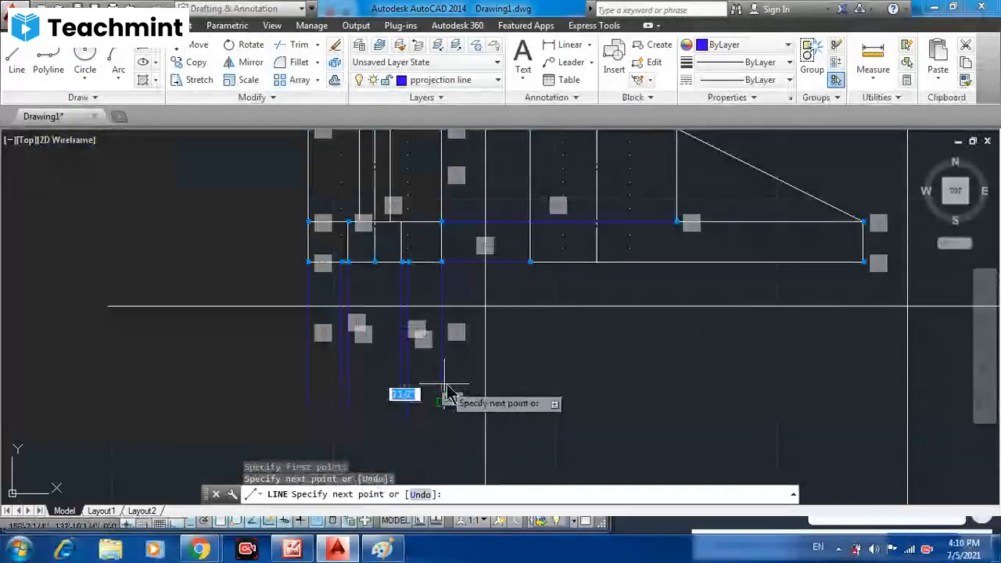
{"action": "key", "text": "Escape"}
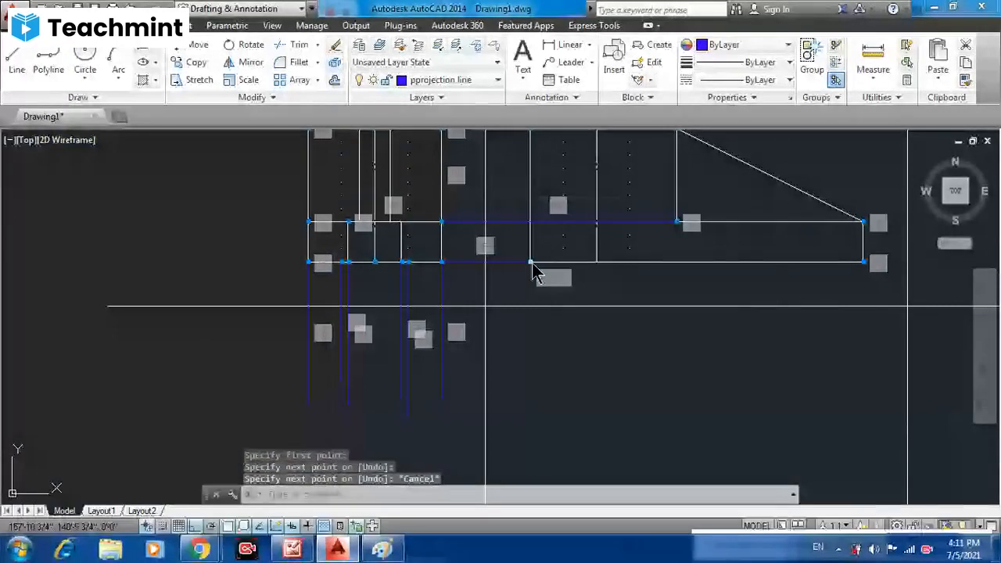
- Draw vertical projection lines down from the long sloped view's lower-left corner and its first hidden hole line
{"action": "key", "text": "Return"}
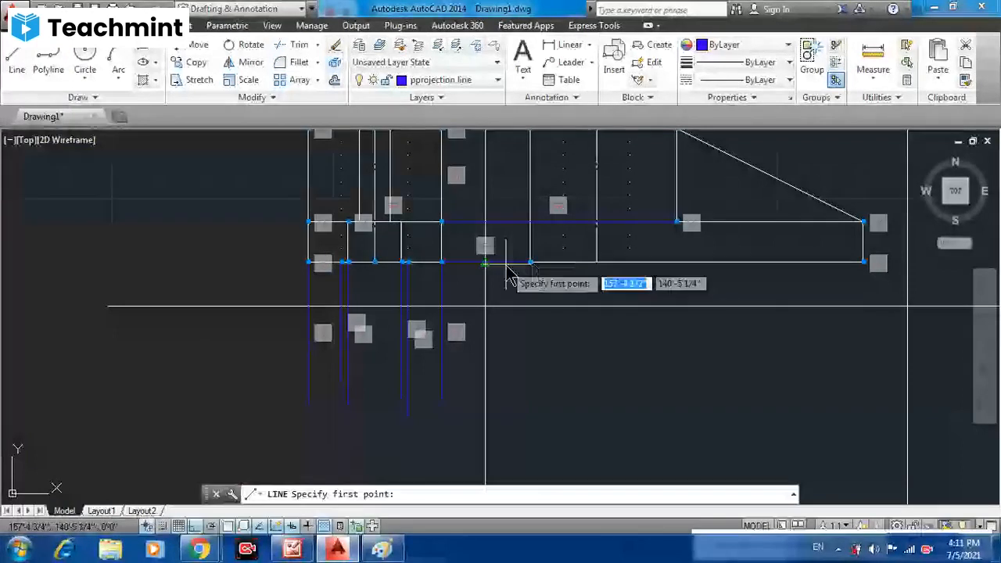
{"action": "left_click", "coordinate": [530, 263]}
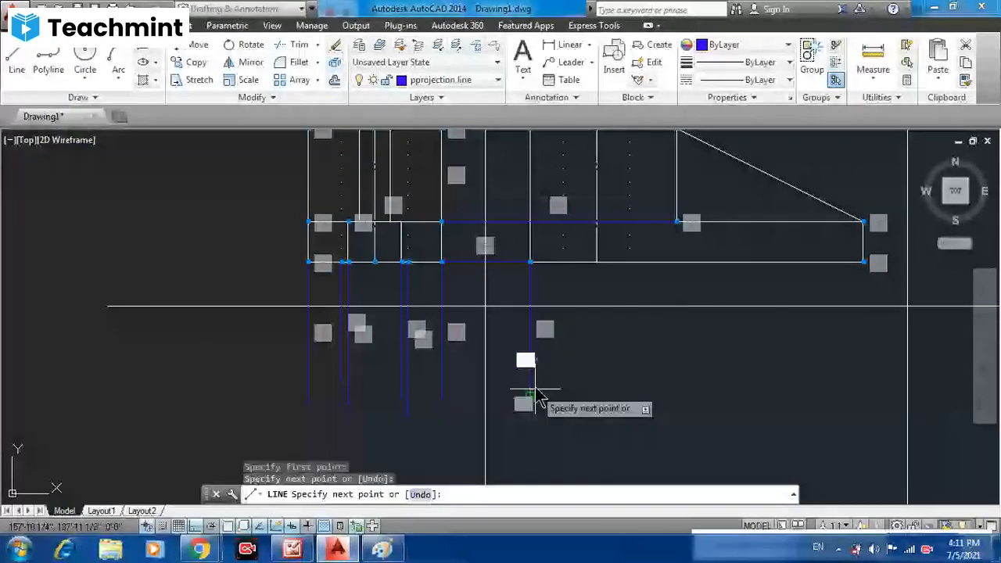
{"action": "left_click", "coordinate": [538, 397]}
{"action": "key", "text": "Escape"}
{"action": "left_click", "coordinate": [16, 56]}
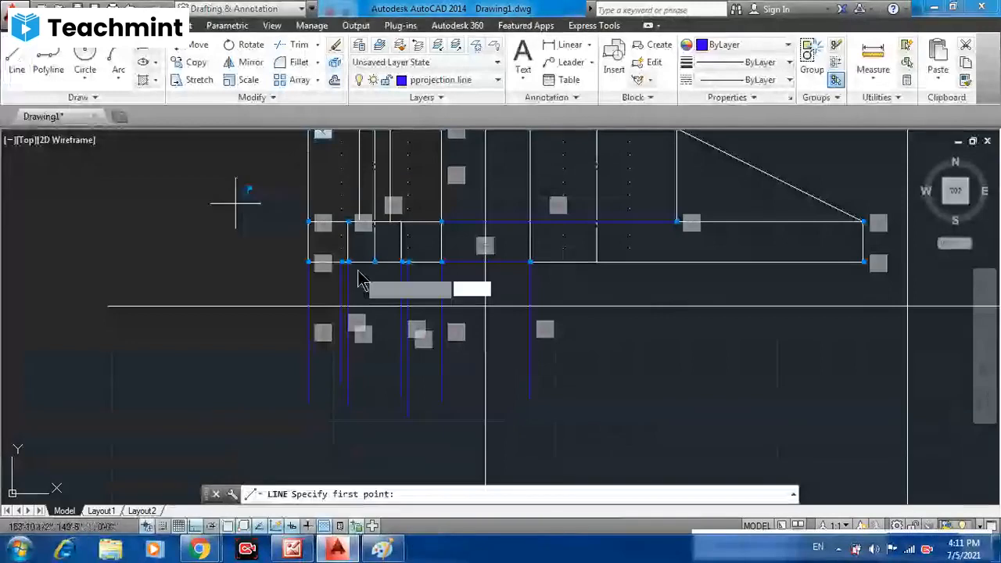
{"action": "left_click", "coordinate": [564, 262]}
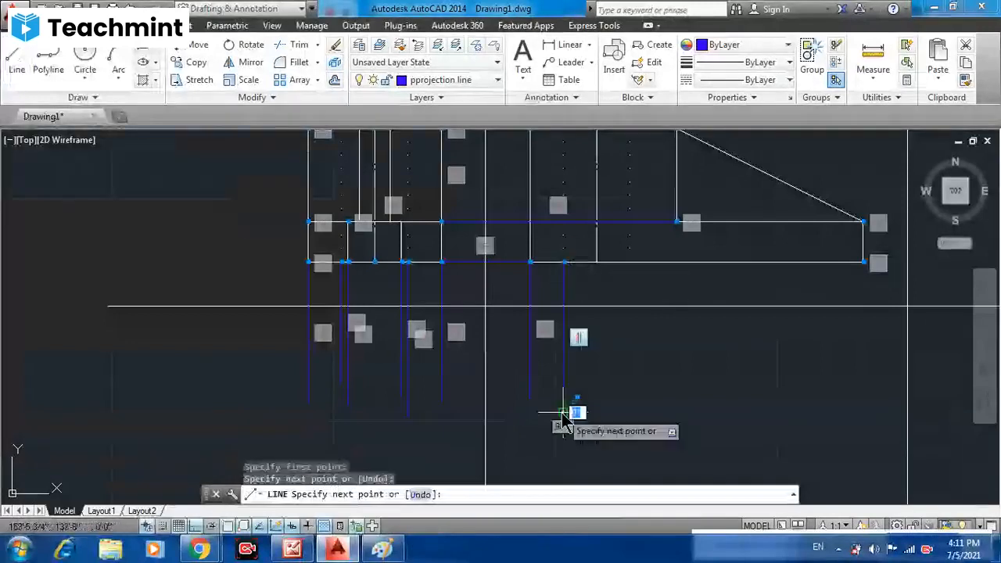
{"action": "left_click", "coordinate": [563, 412]}
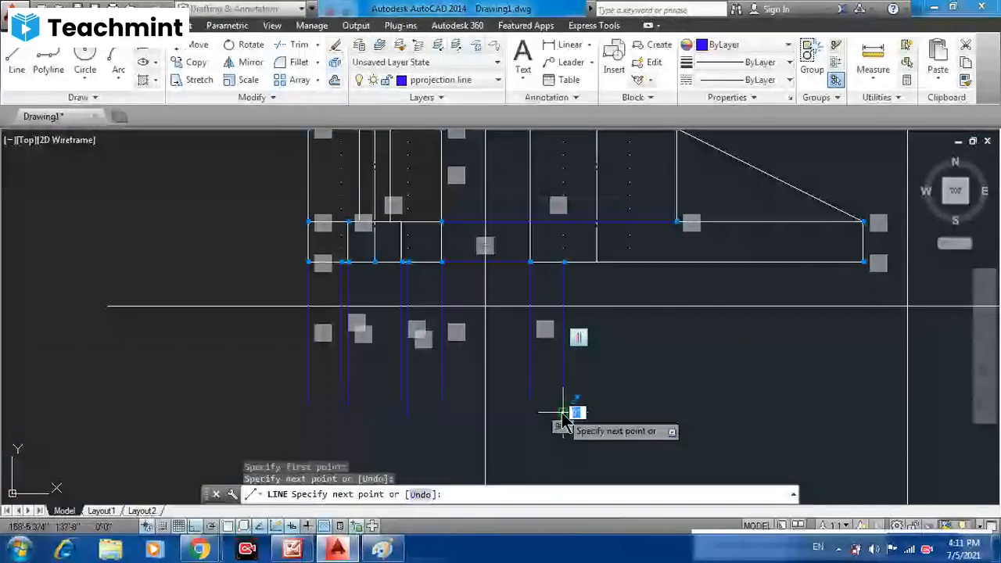
{"action": "key", "text": "Return"}
- Draw vertical projection lines down from the long view's hole centre line, second hidden hole line and the inner corner where the block meets the base
{"action": "key", "text": "Return"}
{"action": "left_click", "coordinate": [597, 261]}
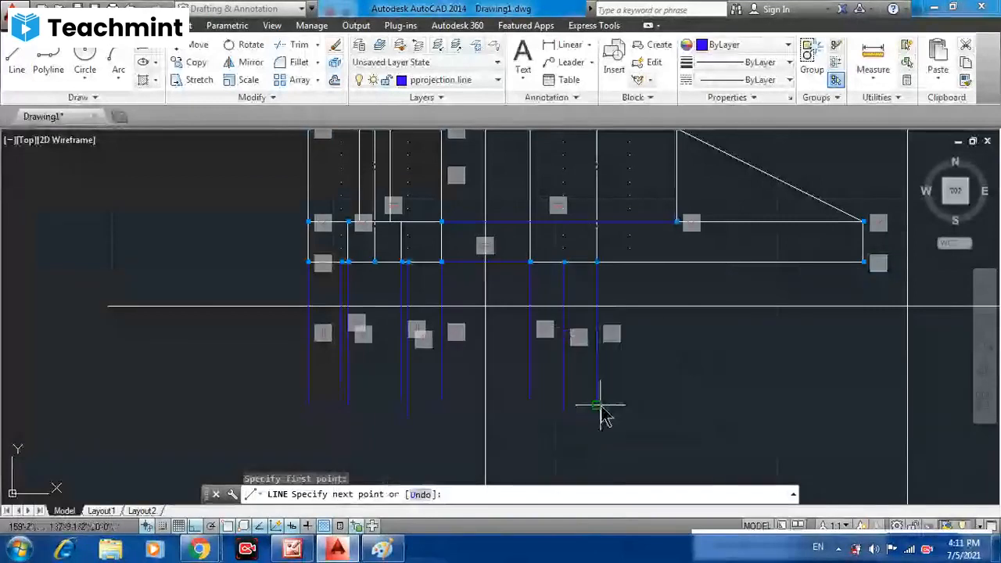
{"action": "left_click", "coordinate": [598, 407]}
{"action": "key", "text": "Escape"}
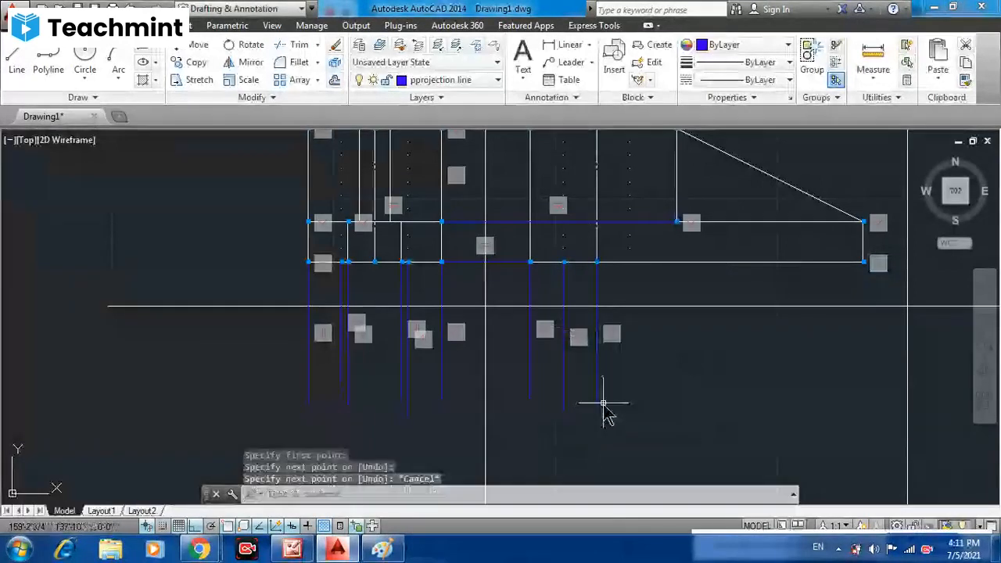
{"action": "left_click", "coordinate": [9, 63]}
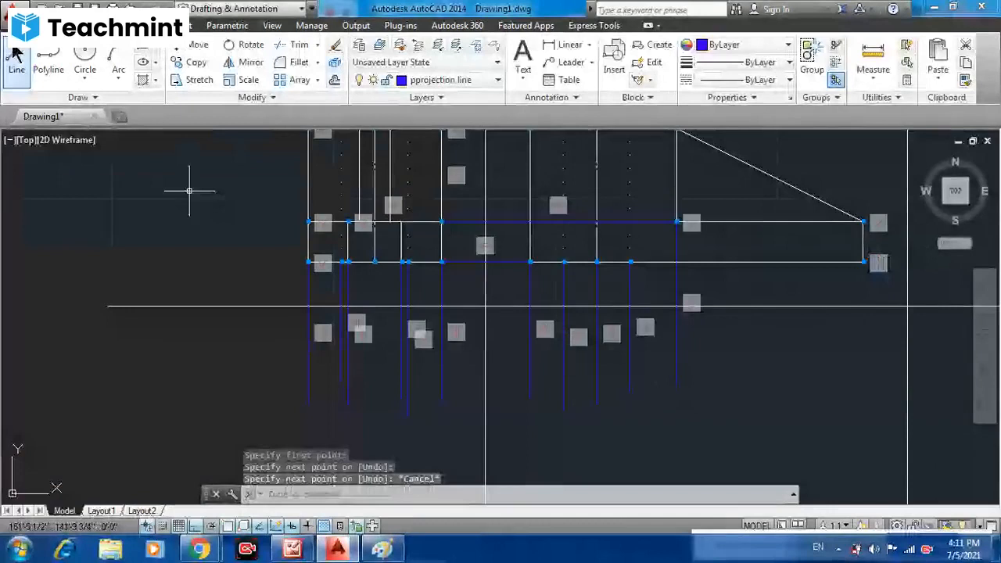
- Draw vertical projection lines down from the long view's lower-right corner and from the foot of the 30-unit-wide view's centre line
{"action": "left_click", "coordinate": [16, 55]}
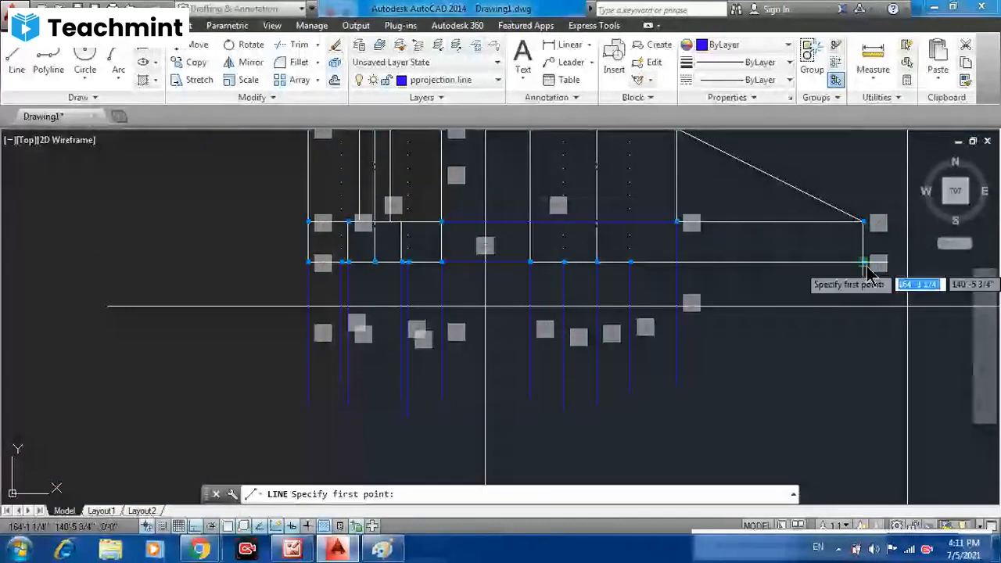
{"action": "left_click", "coordinate": [863, 262]}
{"action": "left_click", "coordinate": [862, 408]}
{"action": "key", "text": "Escape"}
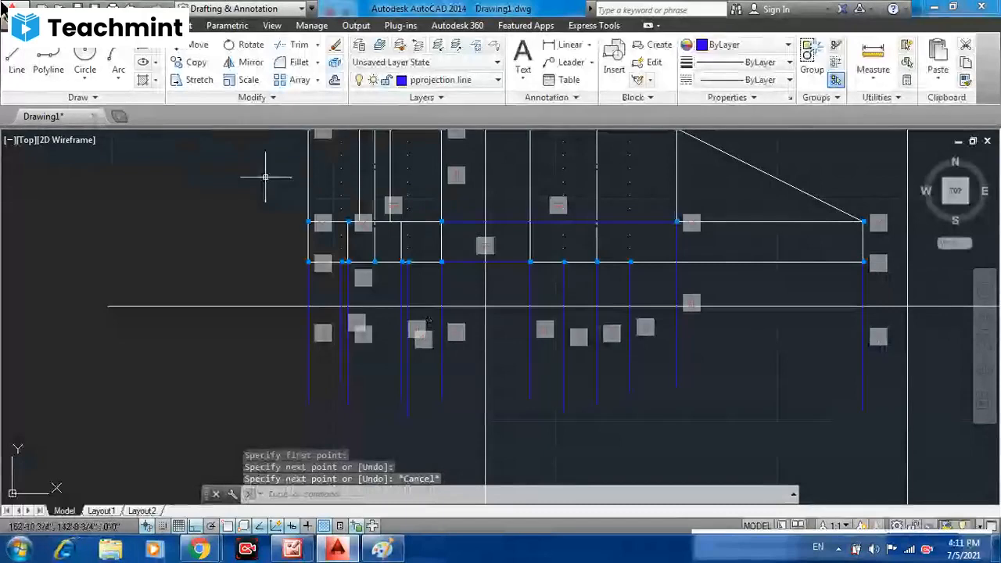
{"action": "key", "text": "space"}
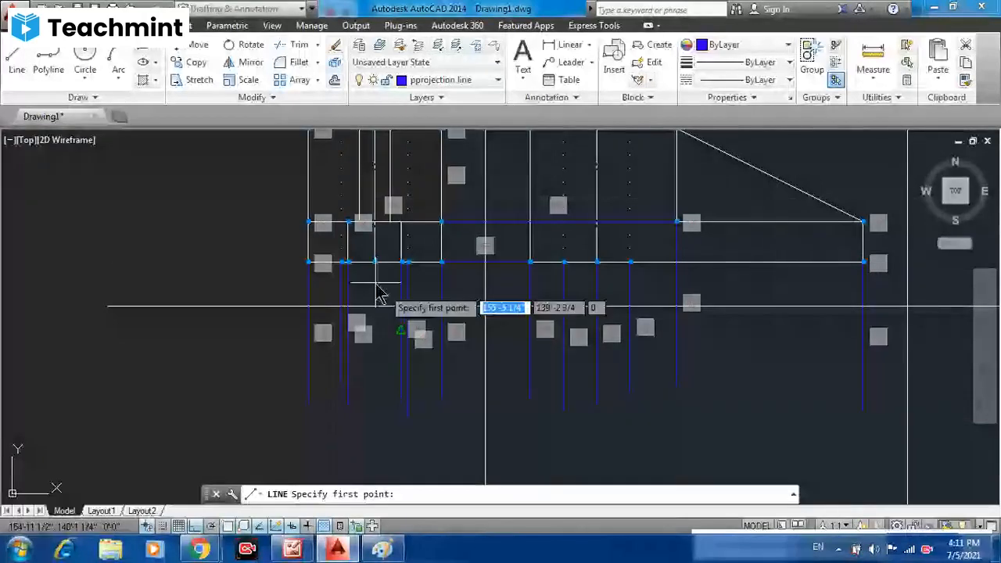
{"action": "left_click", "coordinate": [378, 294]}
{"action": "key", "text": "Escape"}
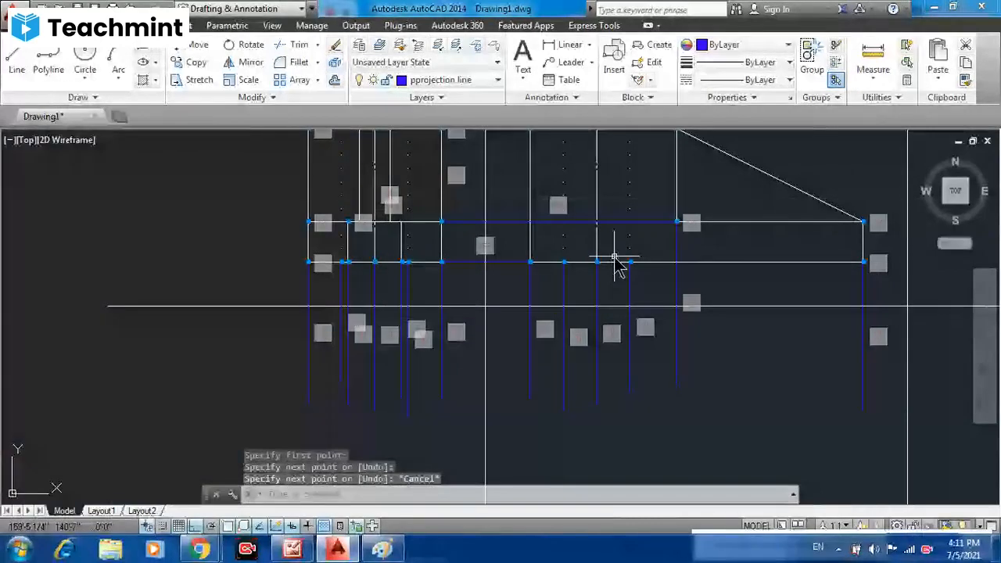
- Change the linetype of the two projected centre lines below the views to JIS_08_11 and clear the selection
{"action": "left_click", "coordinate": [374, 294]}
{"action": "left_click", "coordinate": [597, 291]}
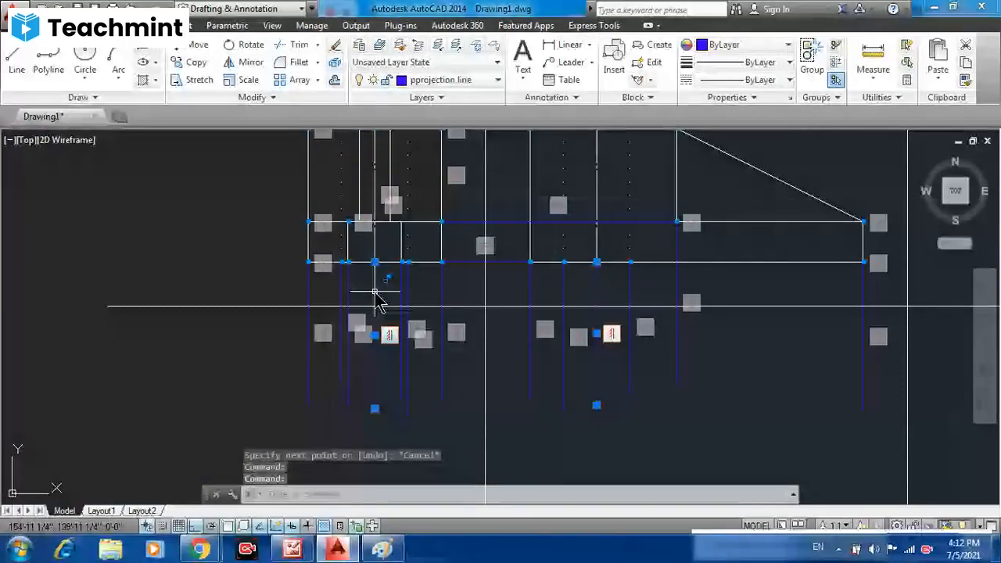
{"action": "key", "text": "ctrl+1"}
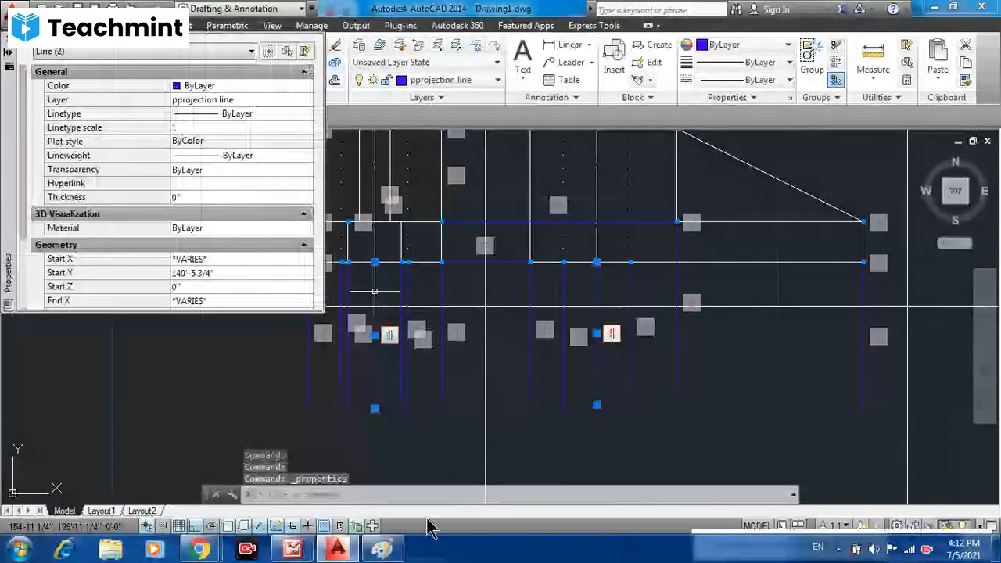
{"action": "left_click", "coordinate": [249, 115]}
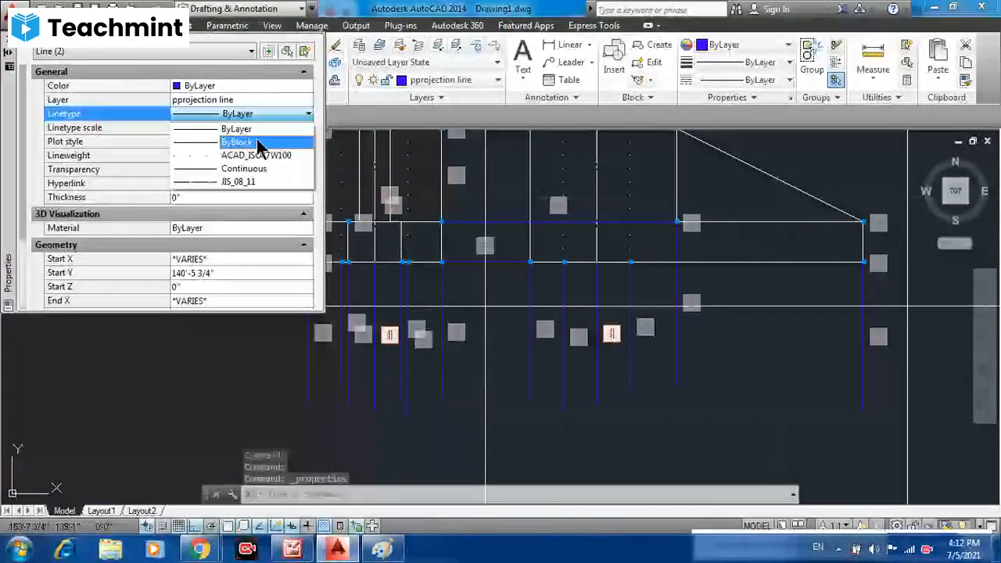
{"action": "left_click", "coordinate": [238, 182]}
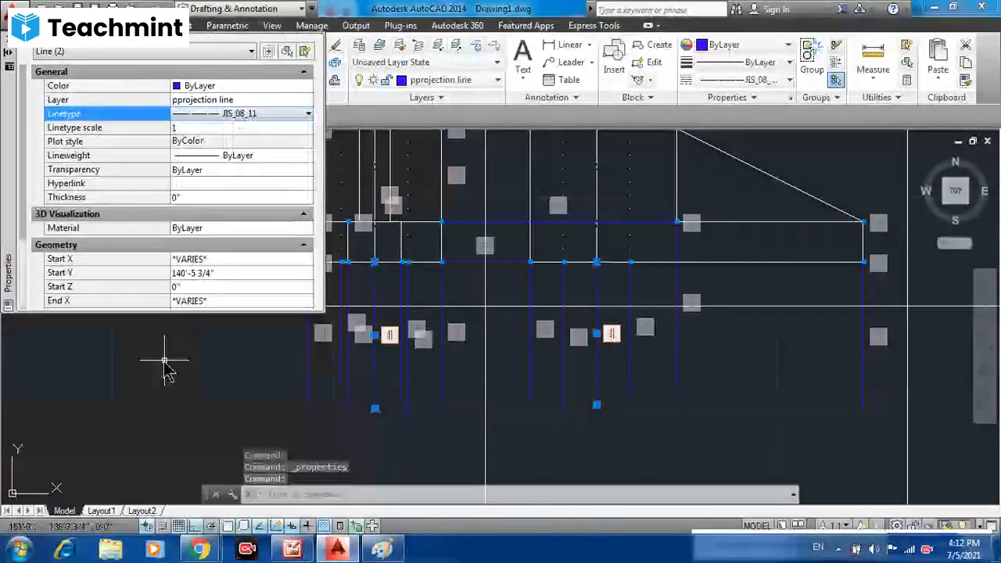
{"action": "left_click", "coordinate": [160, 361]}
{"action": "key", "text": "Escape"}
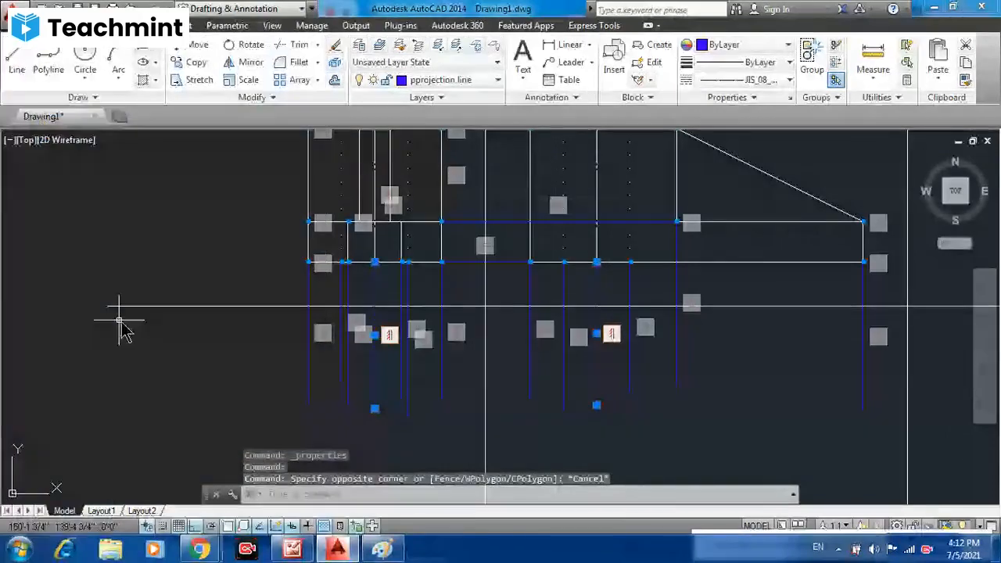
{"action": "left_click", "coordinate": [119, 320]}
{"action": "key", "text": "Escape"}
{"action": "left_click", "coordinate": [212, 361]}
{"action": "key", "text": "Escape"}
{"action": "left_click", "coordinate": [233, 369]}
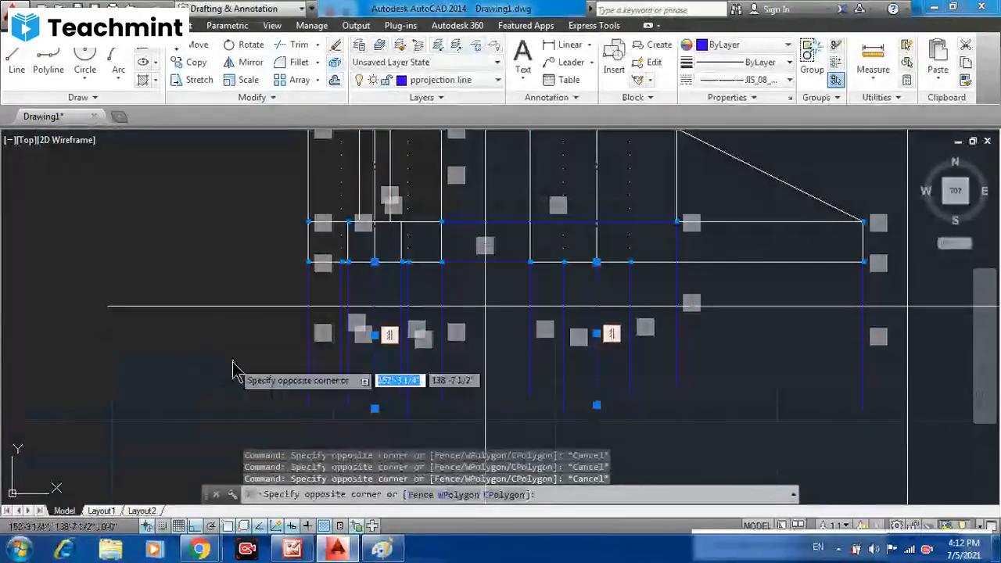
{"action": "key", "text": "Escape"}
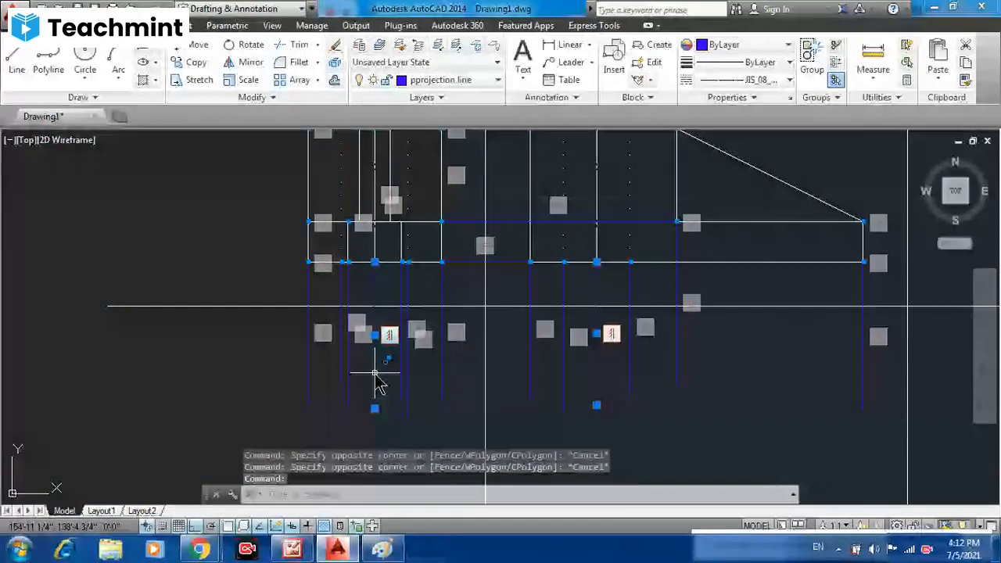
{"action": "key", "text": "Escape"}
{"action": "scroll", "coordinate": [363, 376], "scroll_direction": "up", "scroll_amount": 3}
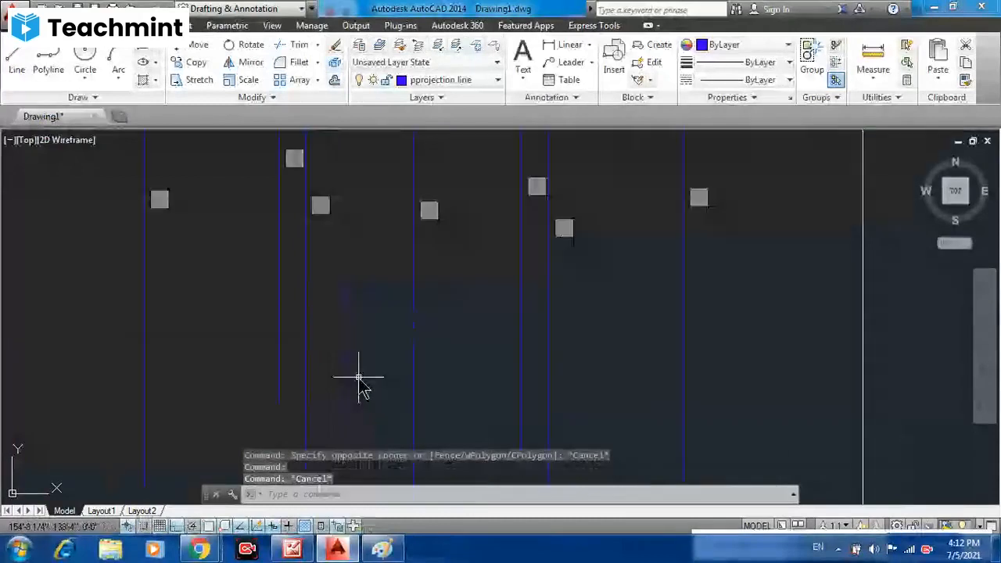
{"action": "scroll", "coordinate": [427, 348], "scroll_direction": "down", "scroll_amount": 1}
{"action": "scroll", "coordinate": [596, 381], "scroll_direction": "down", "scroll_amount": 2}
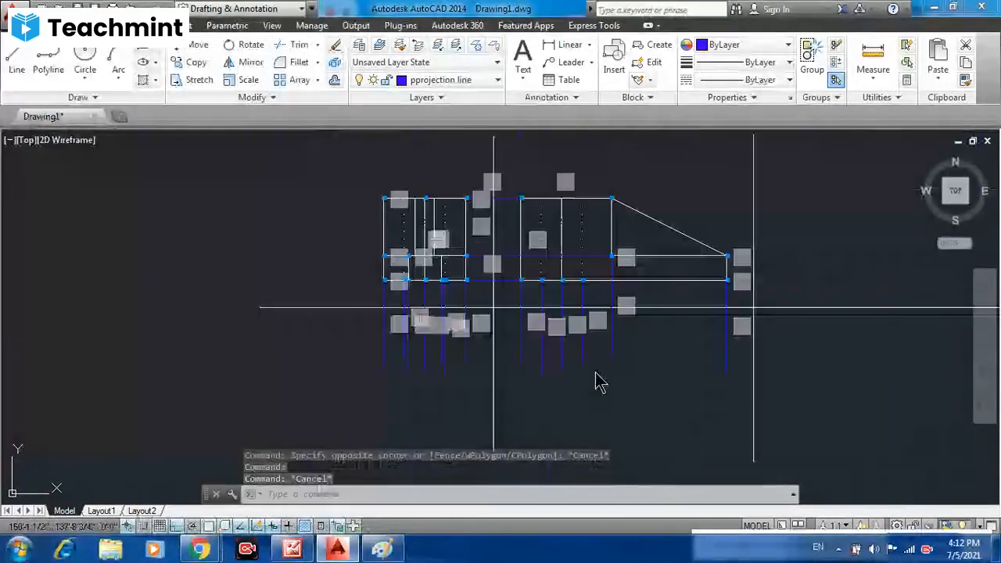
{"action": "scroll", "coordinate": [596, 381], "scroll_direction": "up", "scroll_amount": 1}
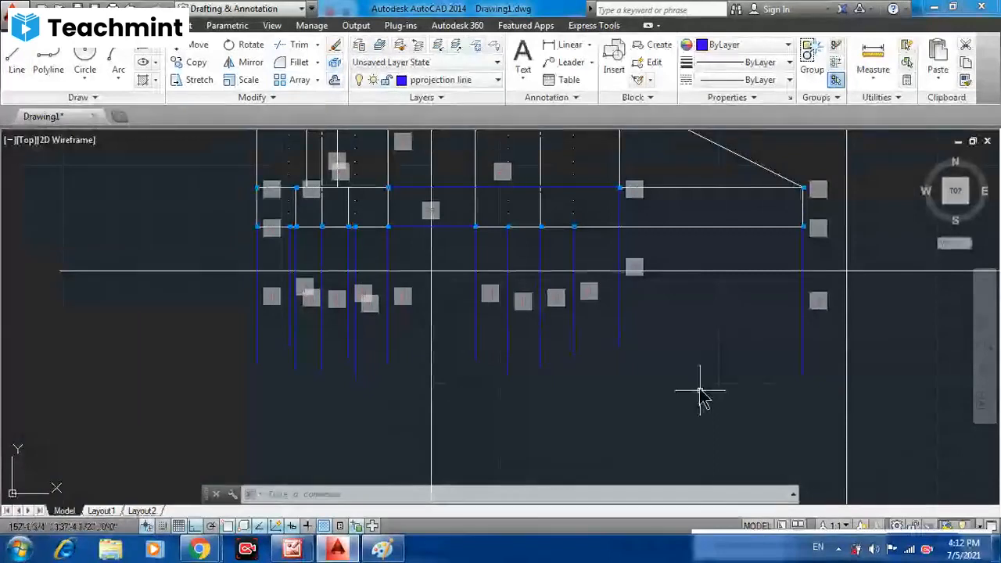
{"action": "mouse_move", "coordinate": [701, 395]}
{"action": "middle_mouse_down"}
{"action": "mouse_move", "coordinate": [532, 398]}
{"action": "mouse_move", "coordinate": [602, 379]}
{"action": "middle_mouse_up"}
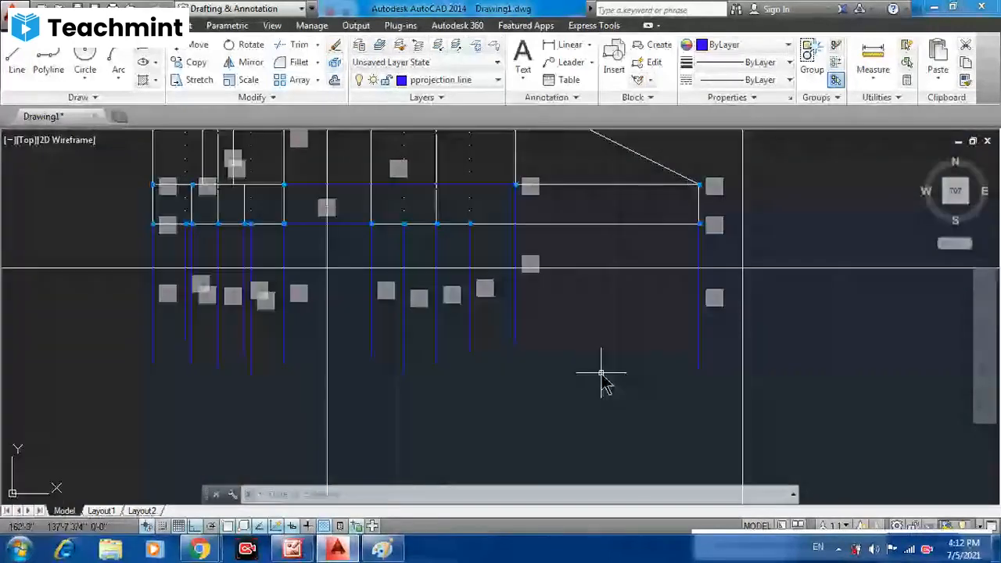
{"action": "middle_click_drag", "start_coordinate": [423, 382], "coordinate": [523, 380]}
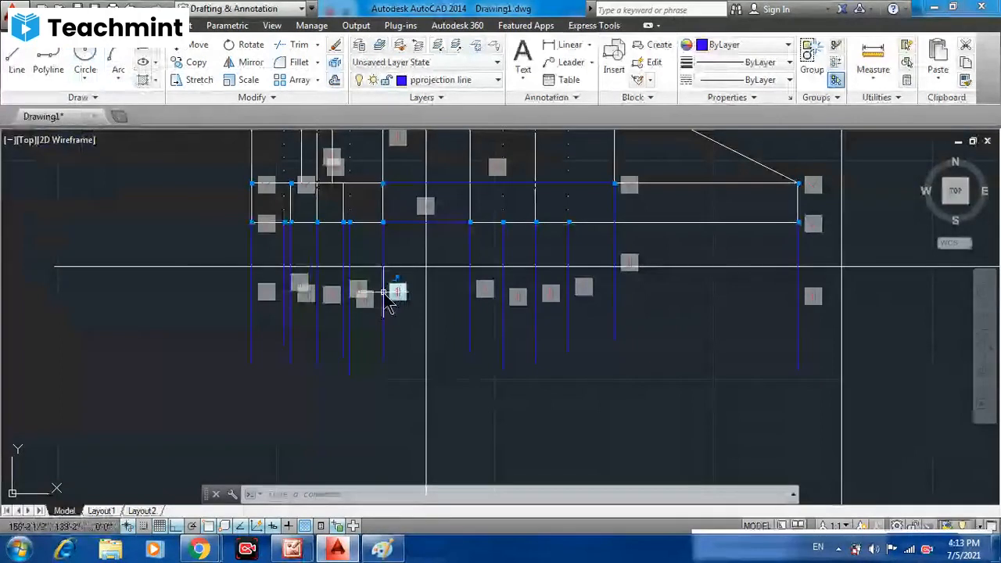
- Draw a Start, Center, End arc on the horizontal reference line from the narrow view's right-edge projection to the long view's left-edge projection, centred on the reference lines' intersection
{"action": "left_click", "coordinate": [118, 86]}
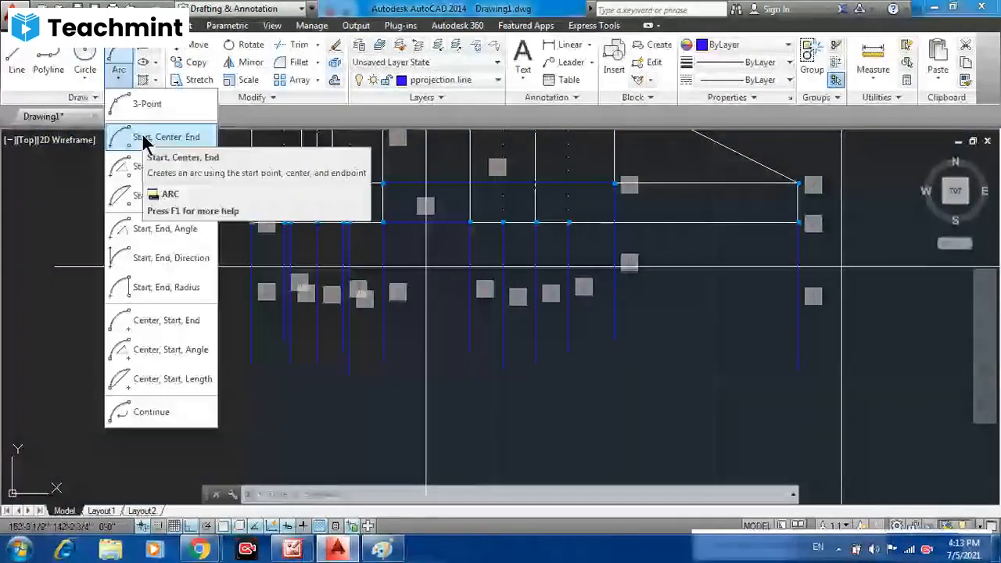
{"action": "left_click", "coordinate": [146, 139]}
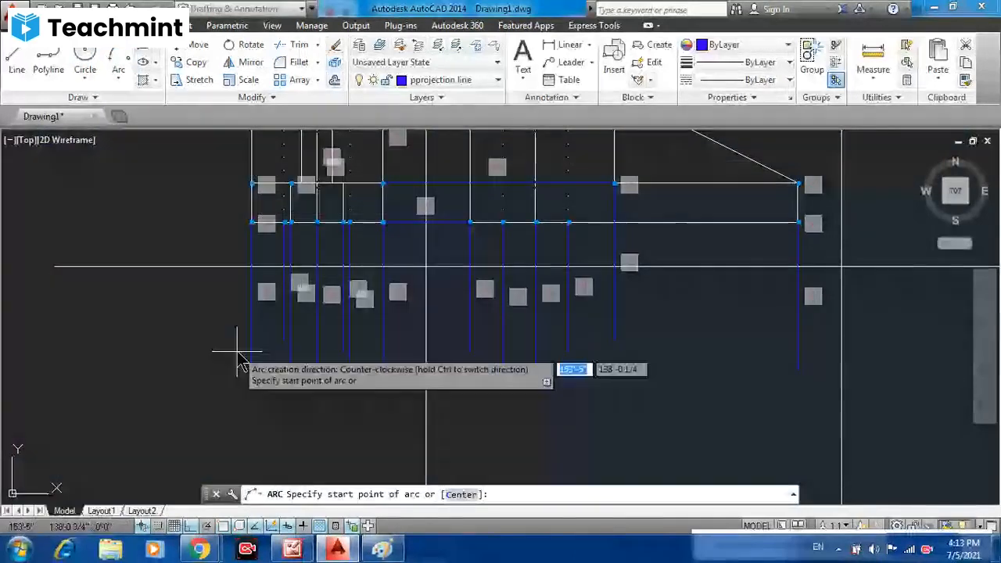
{"action": "scroll", "coordinate": [239, 358], "scroll_direction": "up", "scroll_amount": 2}
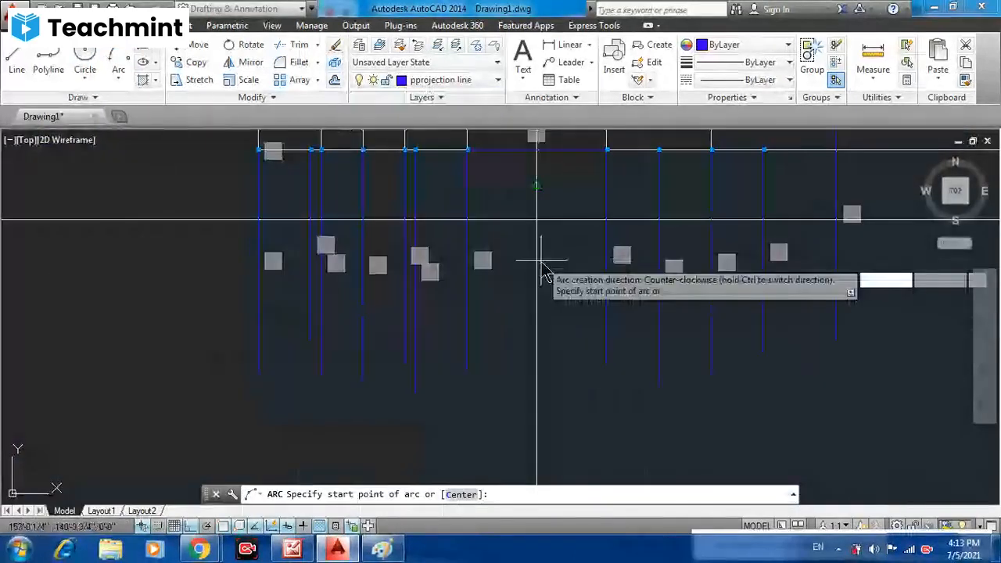
{"action": "scroll", "coordinate": [544, 270], "scroll_direction": "up", "scroll_amount": 2}
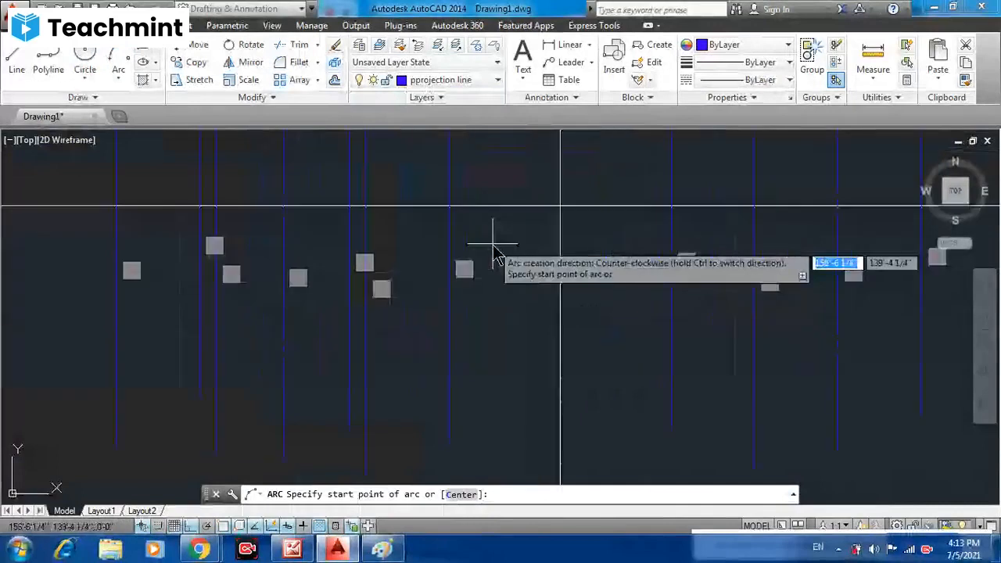
{"action": "left_click", "coordinate": [451, 208]}
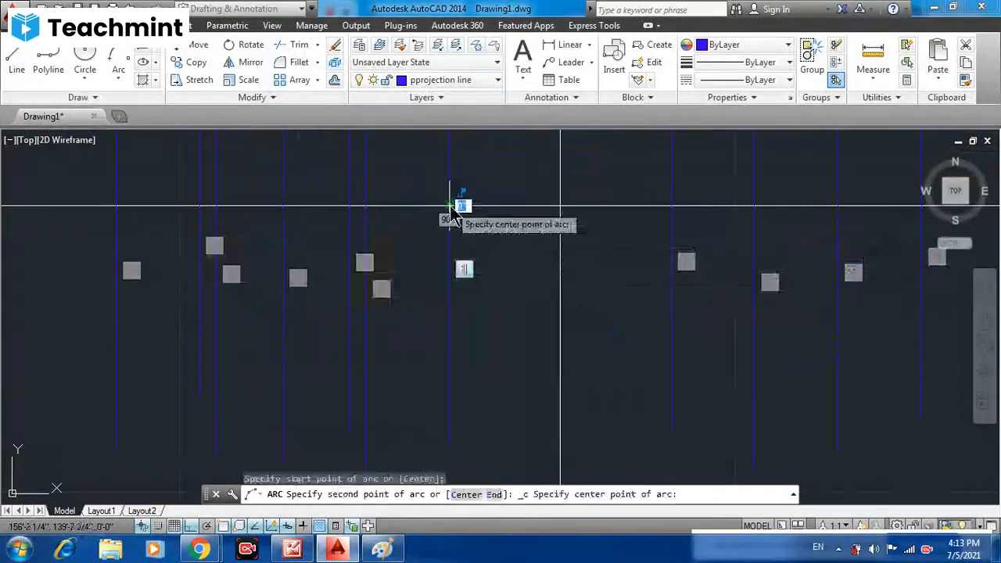
{"action": "left_click", "coordinate": [560, 207]}
{"action": "left_click", "coordinate": [671, 208]}
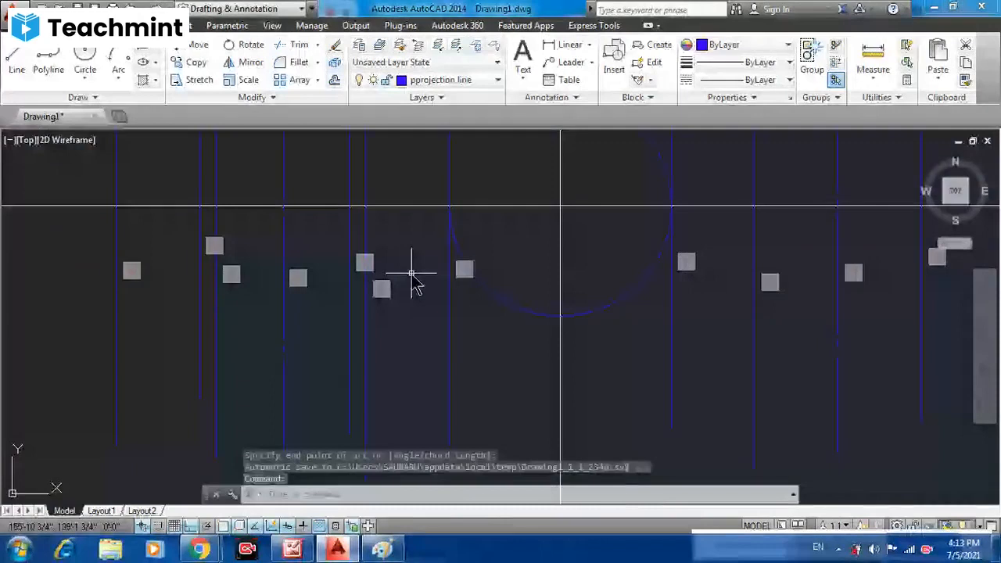
- Draw two larger concentric arcs starting where the narrow view's right hidden hole line and right inner base line projections cross the horizontal reference line
{"action": "left_click", "coordinate": [114, 57]}
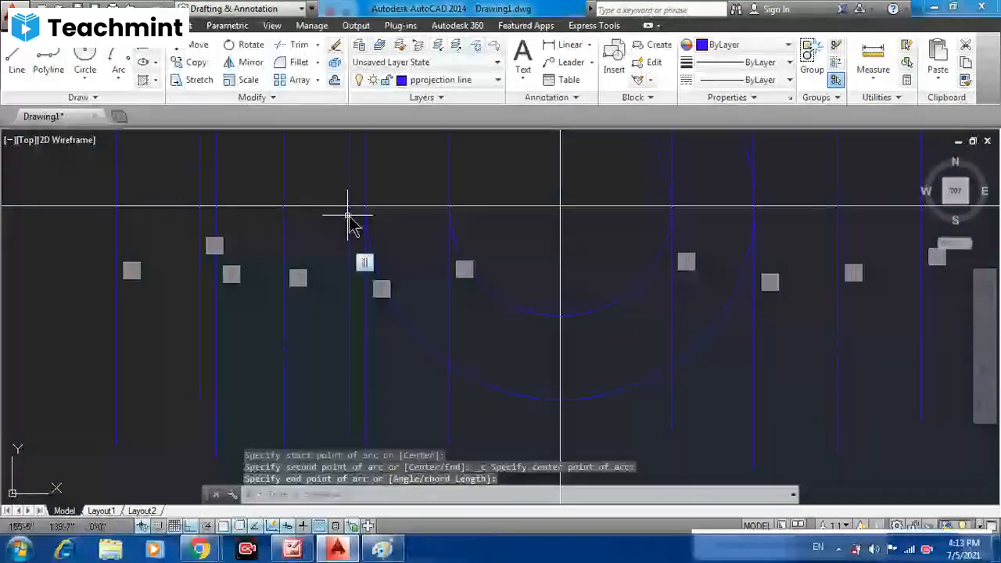
{"action": "key", "text": "Return"}
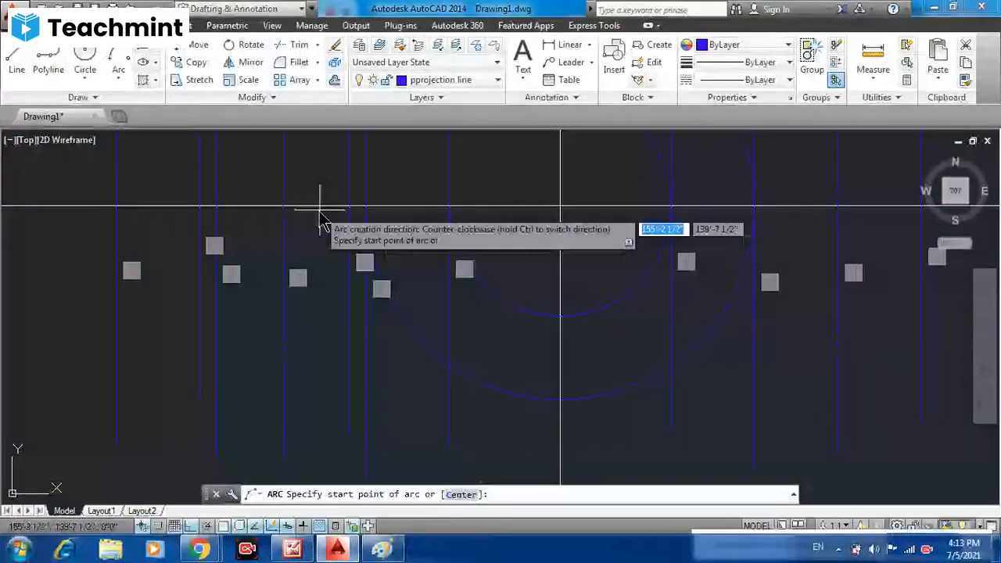
{"action": "left_click", "coordinate": [319, 211]}
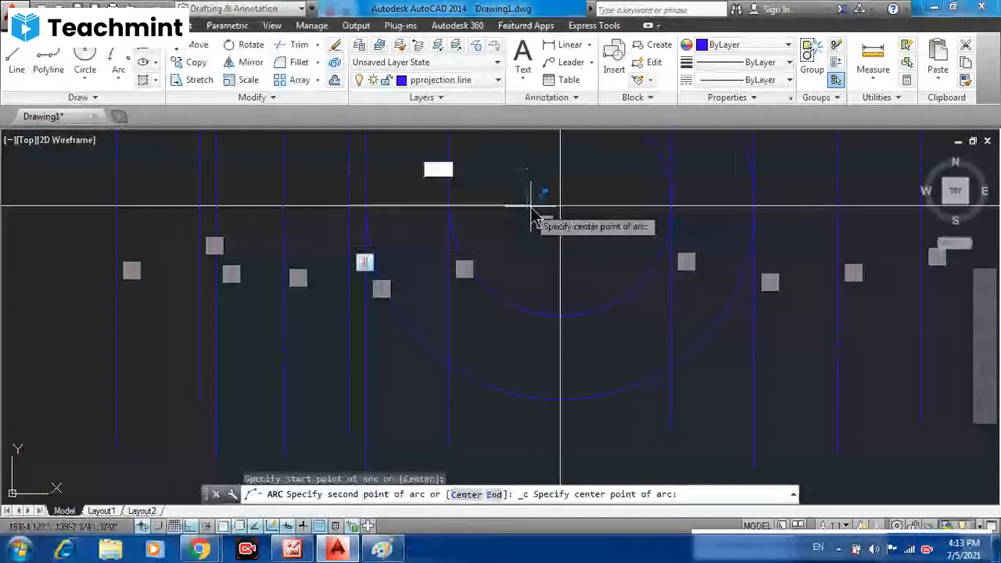
{"action": "left_click", "coordinate": [560, 207]}
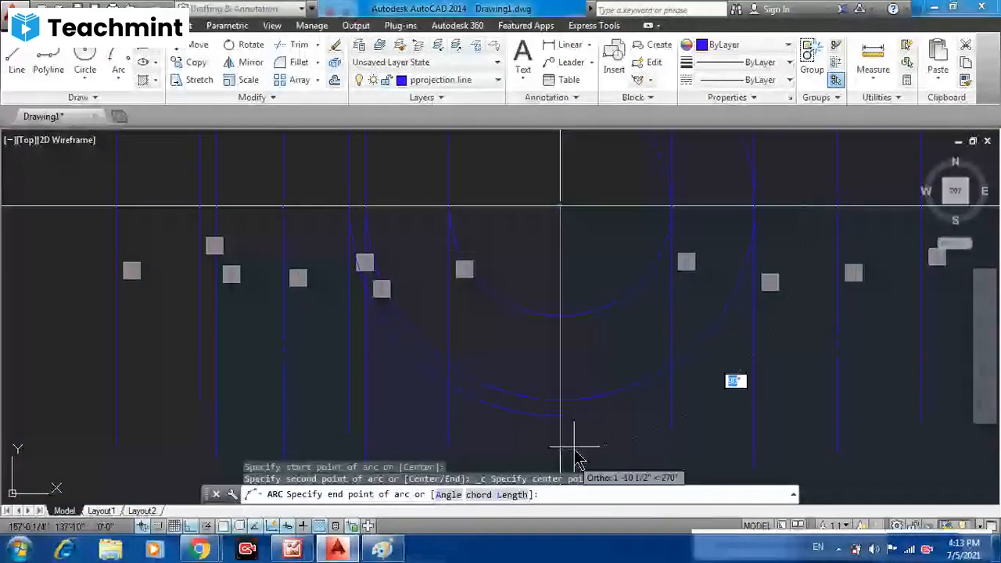
{"action": "key", "text": "Escape"}
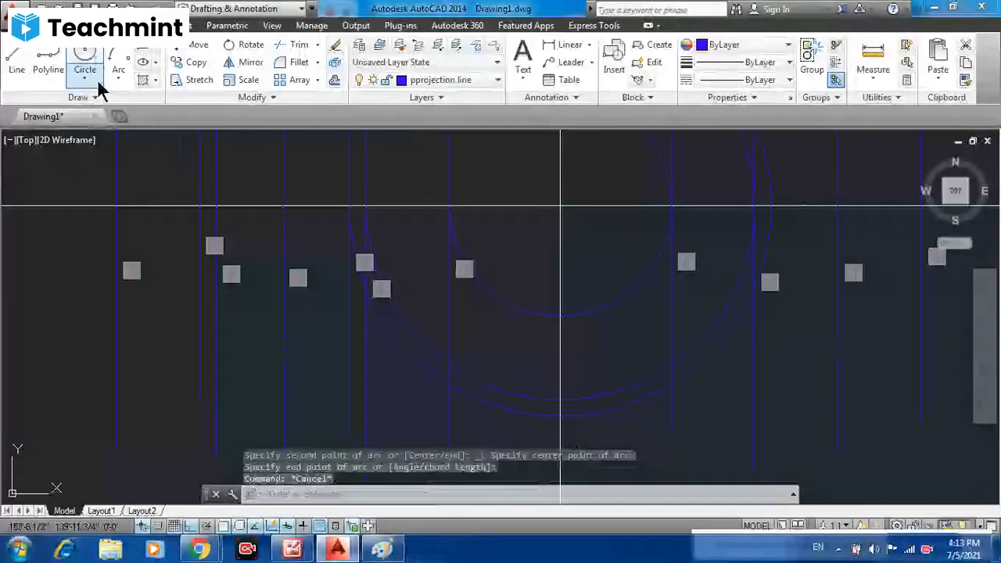
- Draw a concentric arc from the narrow view's projected centre line on the horizontal reference line down to the vertical reference line
{"action": "left_click", "coordinate": [118, 83]}
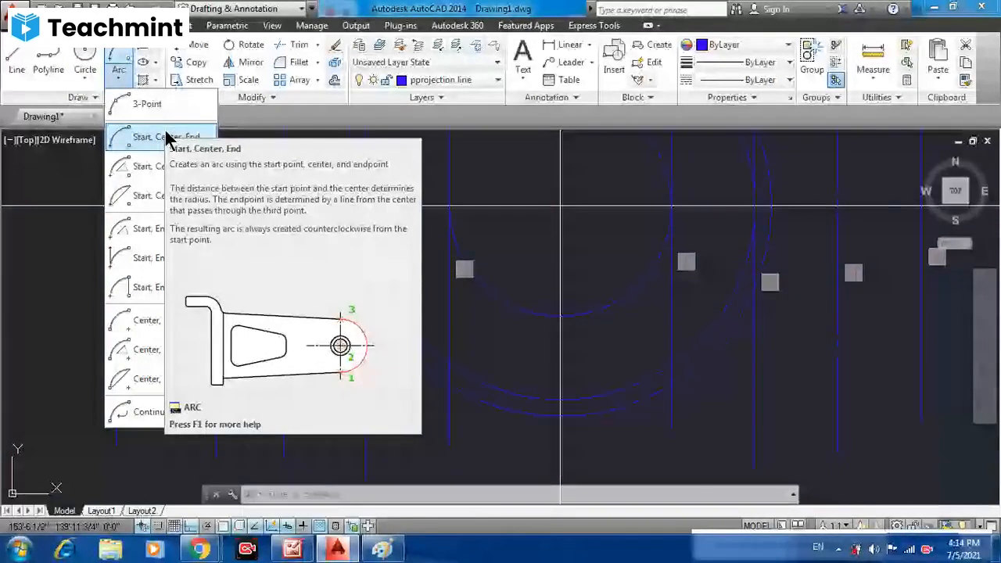
{"action": "left_click", "coordinate": [154, 258]}
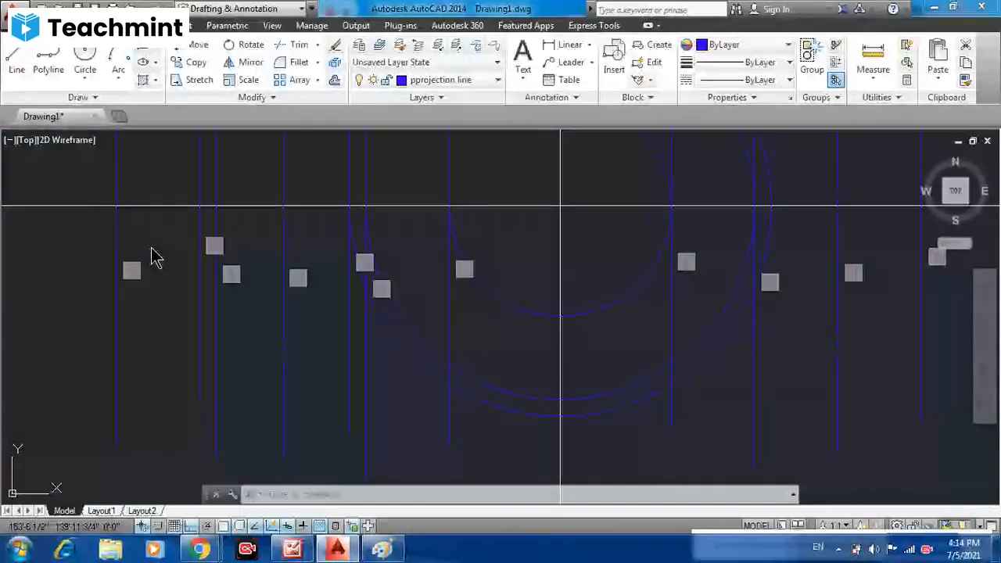
{"action": "left_click", "coordinate": [122, 78]}
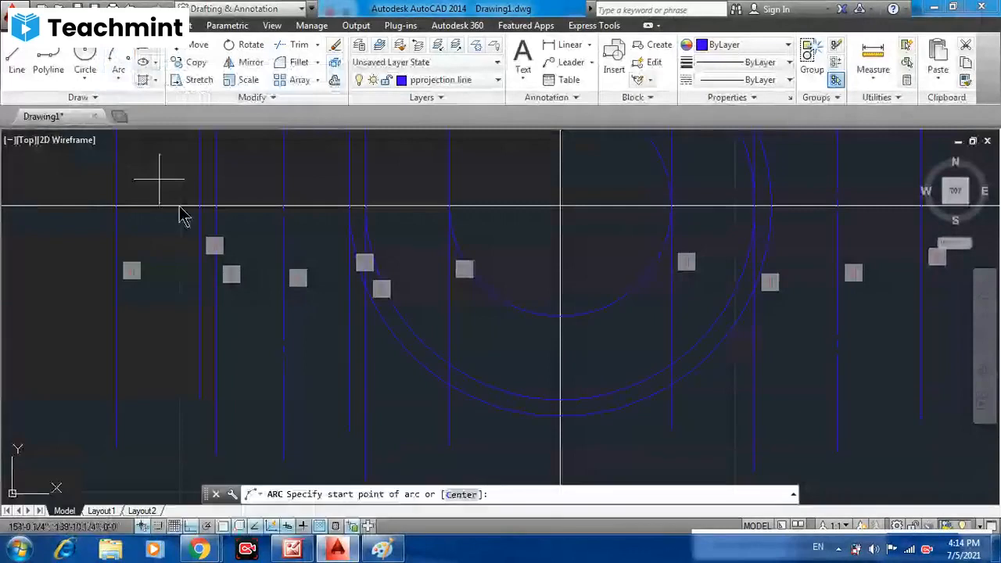
{"action": "left_click", "coordinate": [283, 206]}
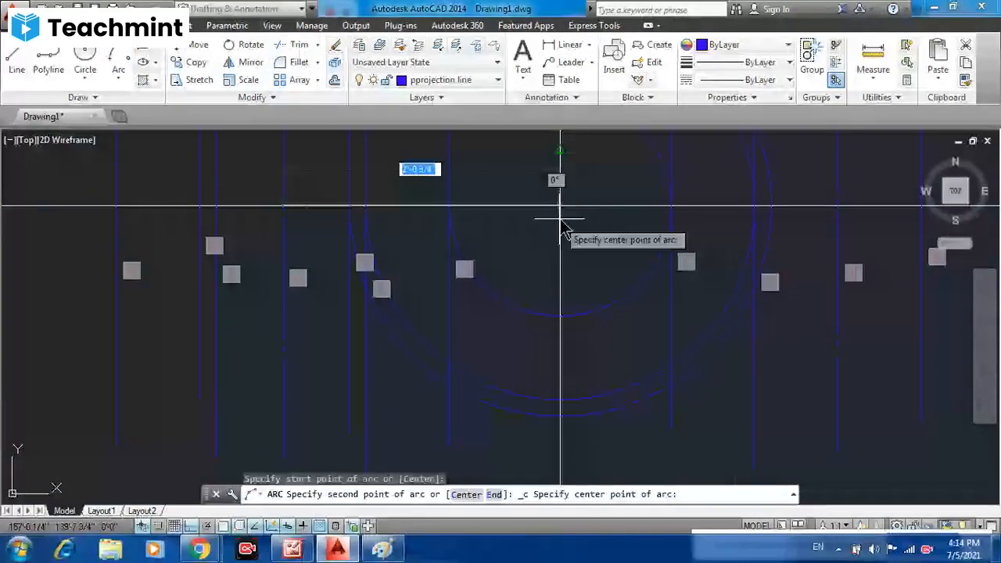
{"action": "left_click", "coordinate": [560, 209]}
{"action": "scroll", "coordinate": [559, 448], "scroll_direction": "down", "scroll_amount": 2}
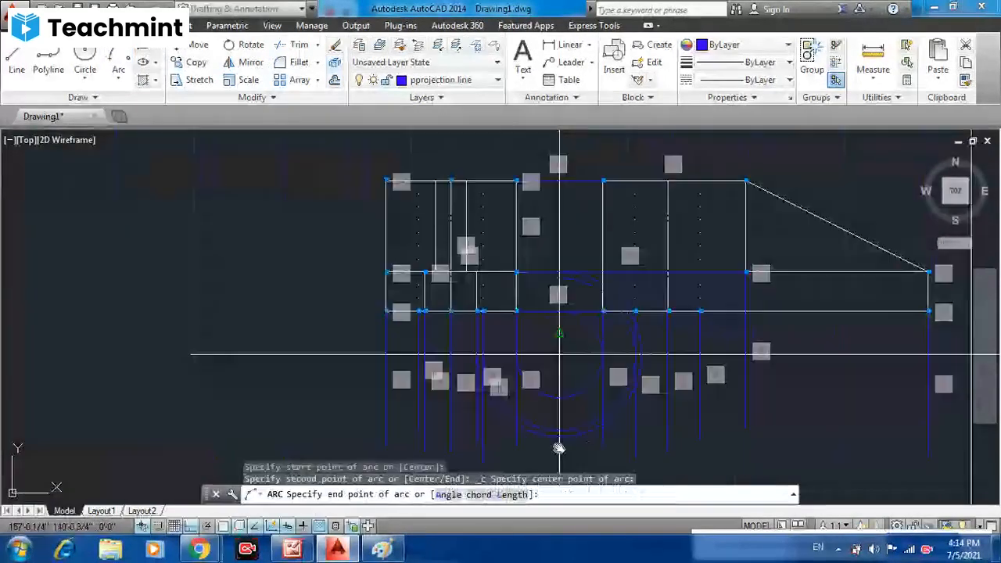
{"action": "middle_click_drag", "start_coordinate": [559, 447], "coordinate": [536, 418]}
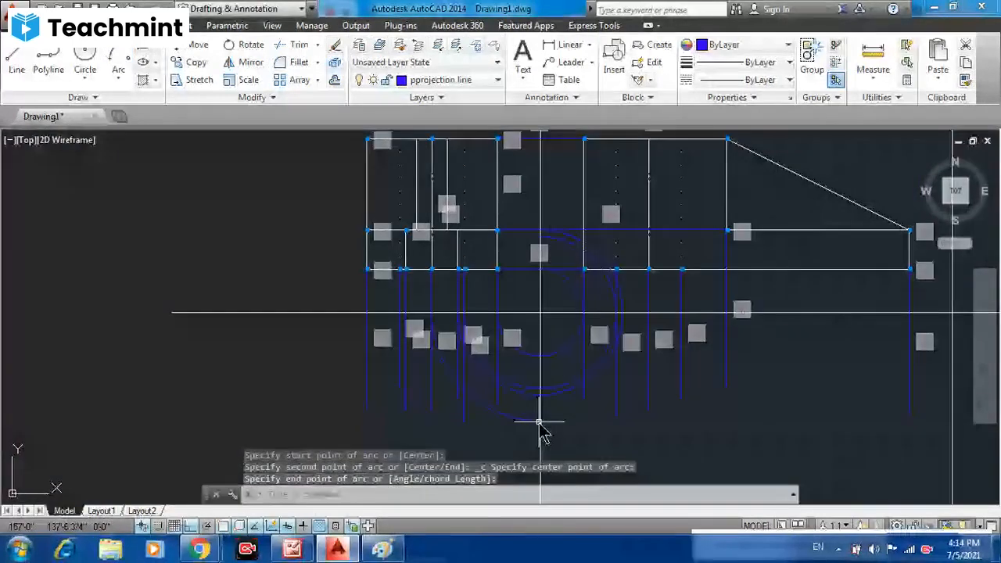
- Start another Start, Center, End arc for the narrow view's remaining projection lines
{"action": "scroll", "coordinate": [414, 243], "scroll_direction": "up", "scroll_amount": 4}
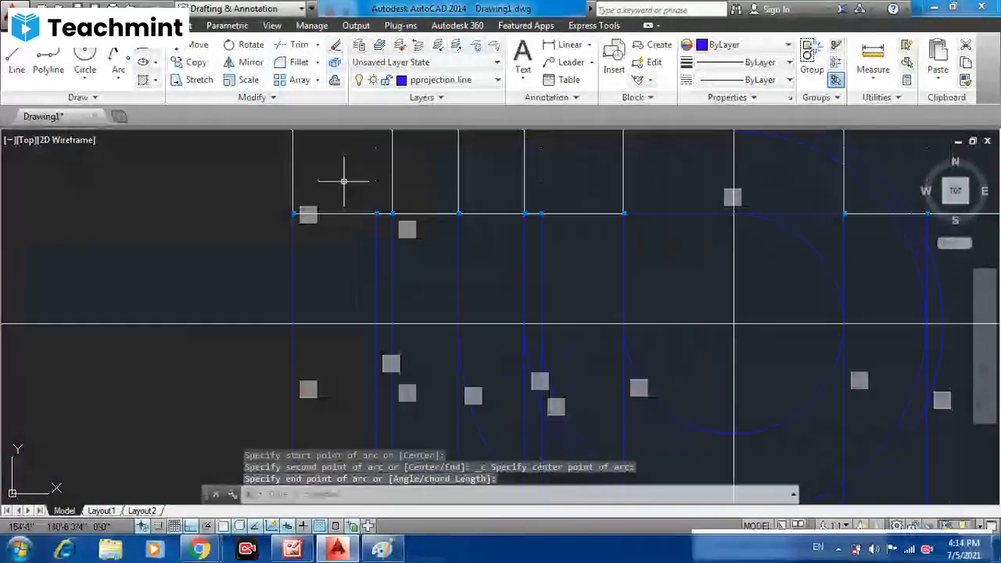
{"action": "left_click", "coordinate": [117, 55]}
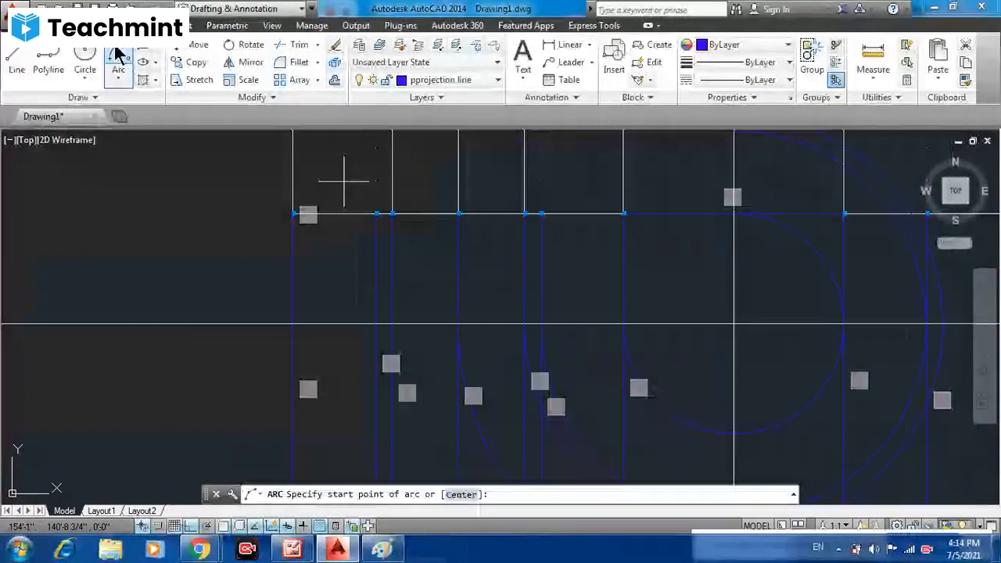
- Draw an arc centred on the axes' intersection, from the third projection line on the horizontal axis to the vertical axis below
{"action": "left_click", "coordinate": [393, 323]}
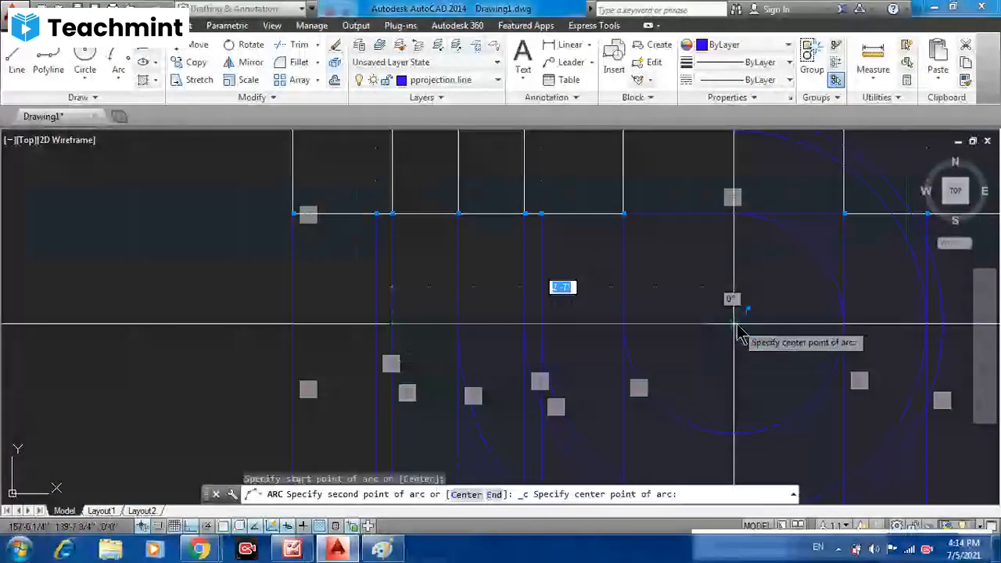
{"action": "left_click", "coordinate": [738, 329]}
{"action": "scroll", "coordinate": [719, 353], "scroll_direction": "down", "scroll_amount": 5}
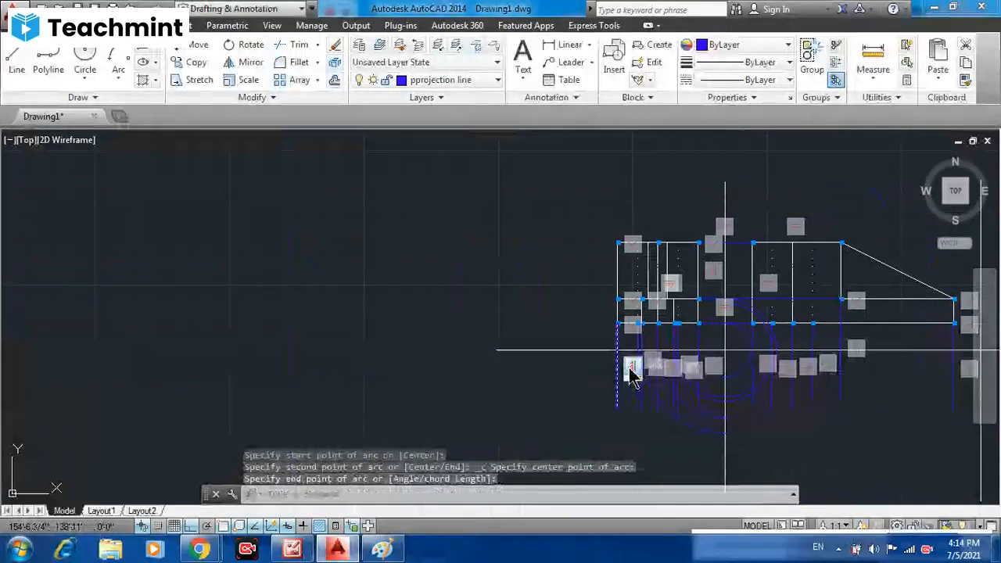
{"action": "middle_click_drag", "start_coordinate": [632, 374], "coordinate": [772, 403]}
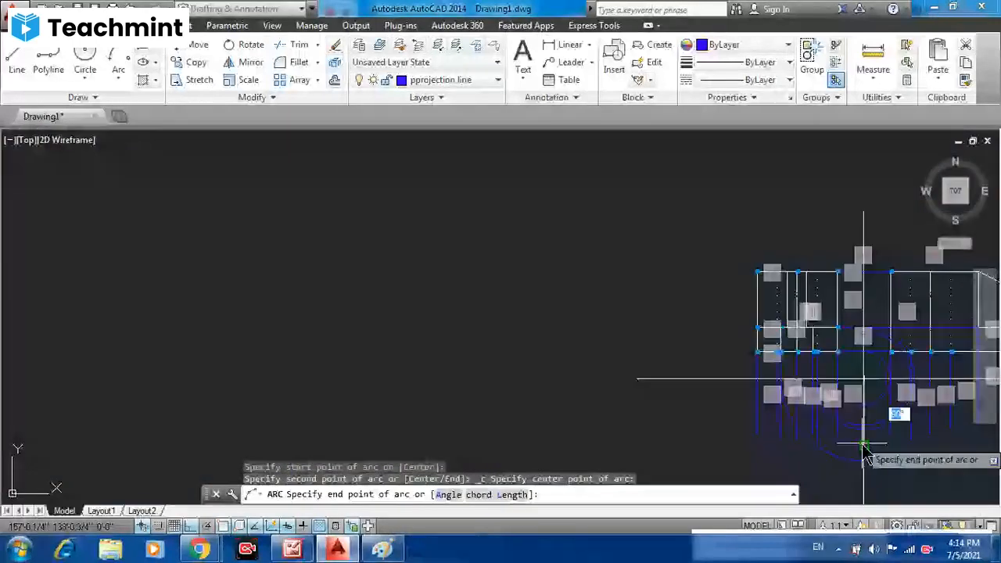
{"action": "left_click", "coordinate": [864, 468]}
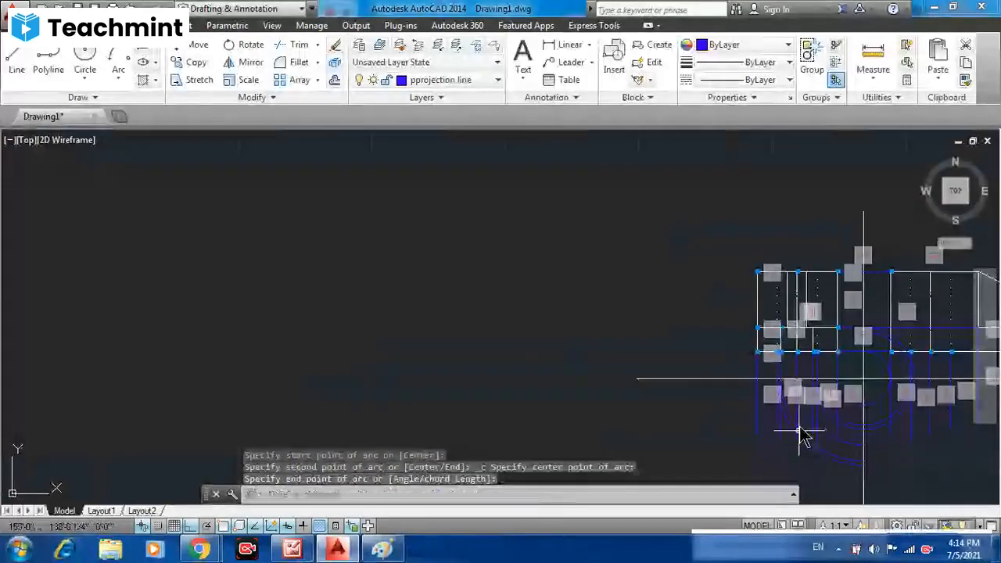
- Draw the outermost arc around the axes' intersection, from the leftmost projection line on the horizontal axis to the vertical axis below
{"action": "middle_click_drag", "start_coordinate": [414, 240], "coordinate": [82, 169]}
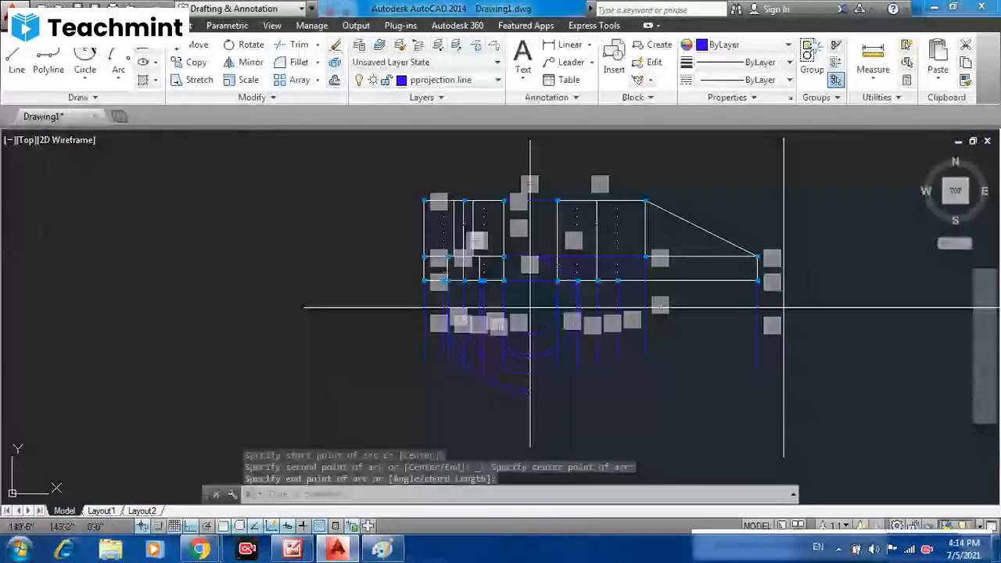
{"action": "scroll", "coordinate": [530, 307], "scroll_direction": "up", "scroll_amount": 4}
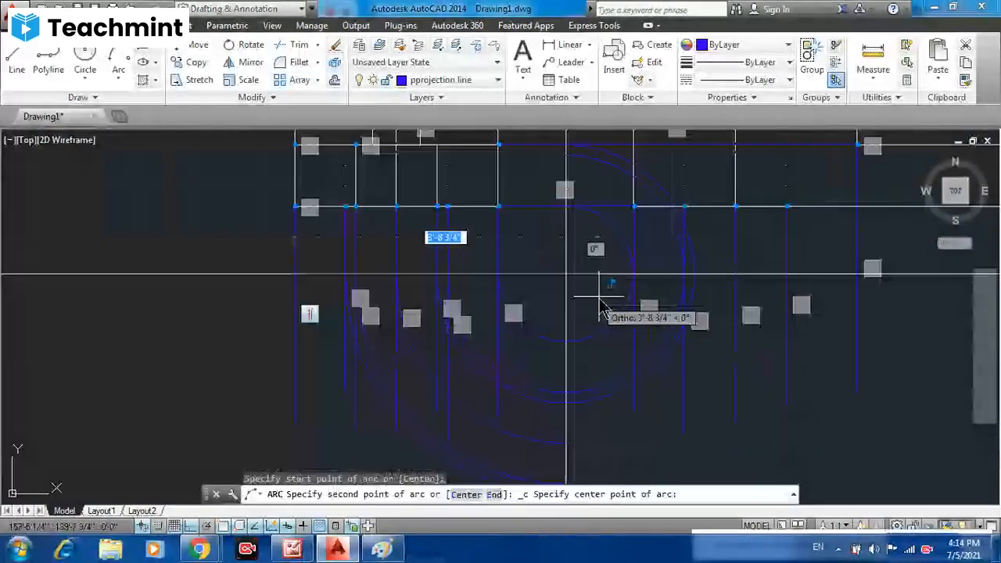
{"action": "left_click", "coordinate": [566, 276]}
{"action": "scroll", "coordinate": [566, 317], "scroll_direction": "down", "scroll_amount": 4}
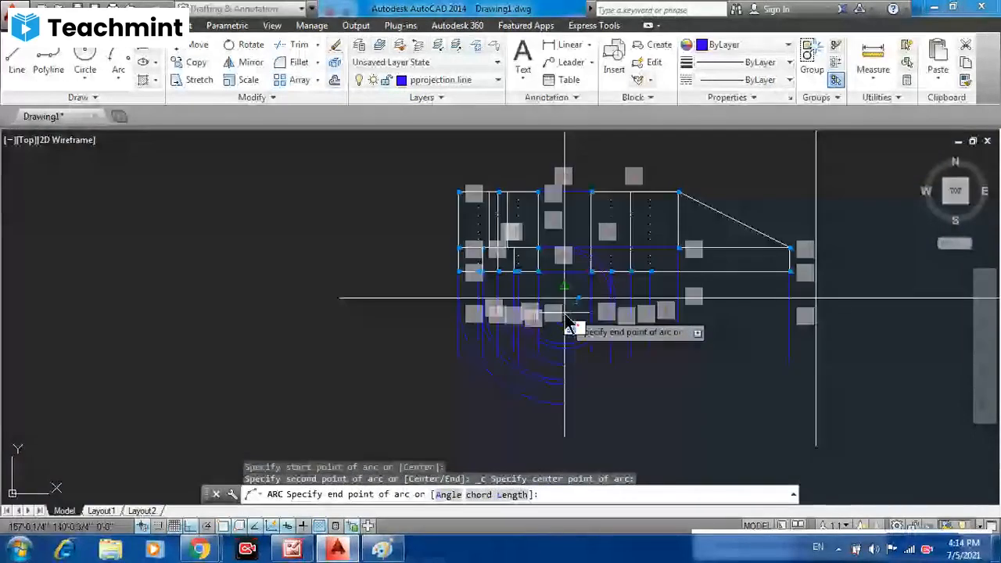
{"action": "key", "text": "Escape"}
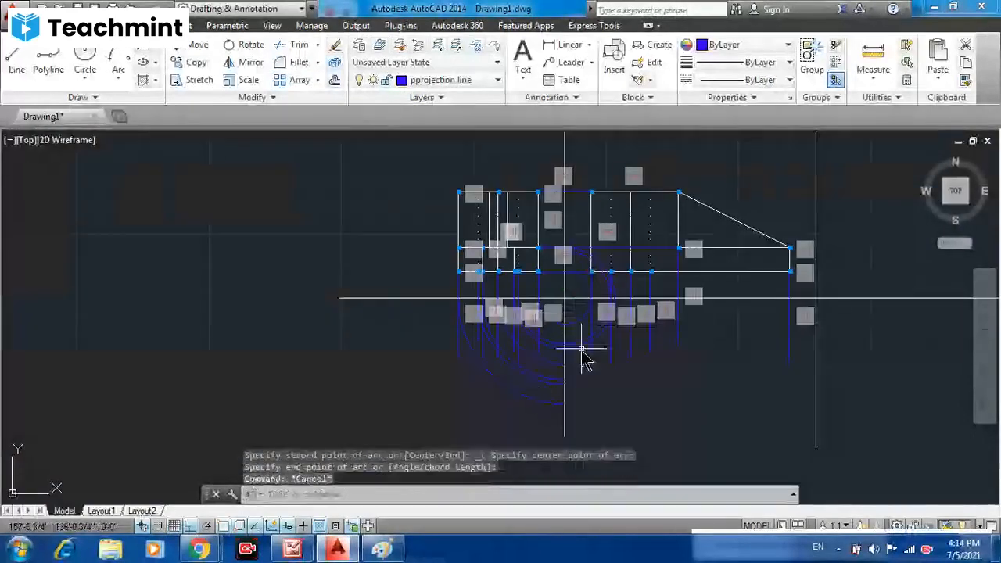
- Trim the projection lines left of the vertical axis below the horizontal axis, using the whole drawing as cutting edges
{"action": "scroll", "coordinate": [584, 348], "scroll_direction": "up", "scroll_amount": 2}
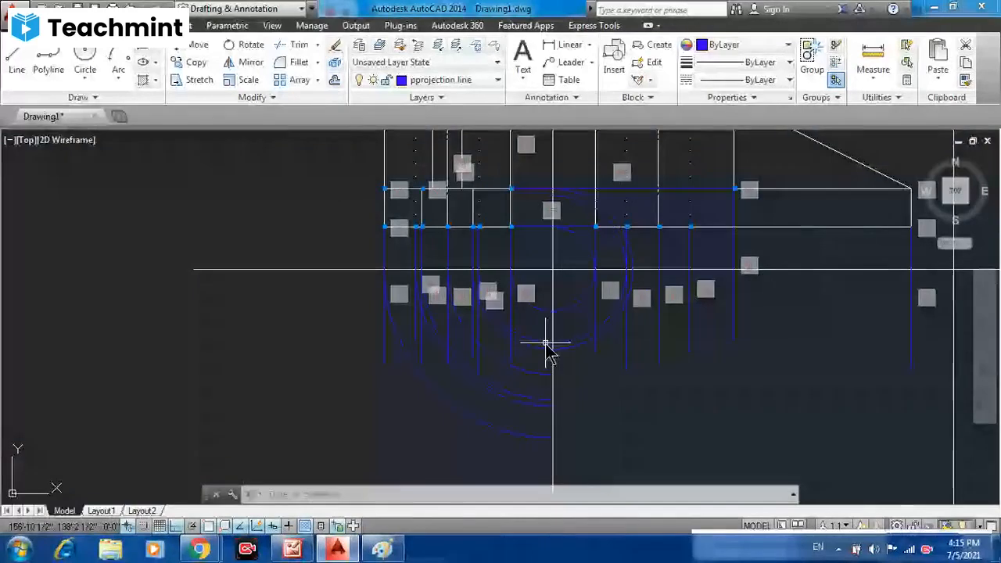
{"action": "scroll", "coordinate": [545, 345], "scroll_direction": "down", "scroll_amount": 2}
{"action": "mouse_move", "coordinate": [106, 125]}
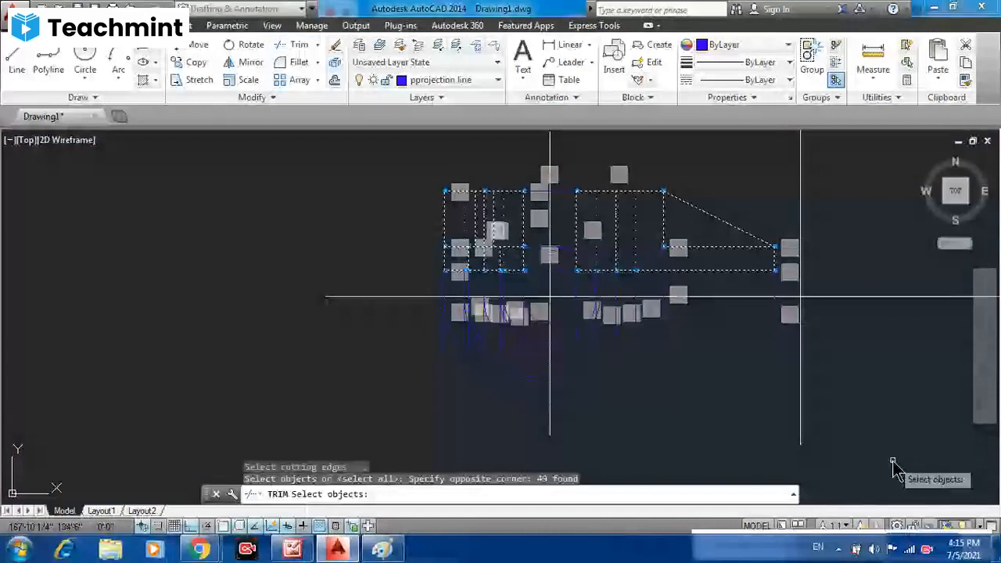
{"action": "key", "text": "Return"}
{"action": "scroll", "coordinate": [500, 375], "scroll_direction": "up", "scroll_amount": 3}
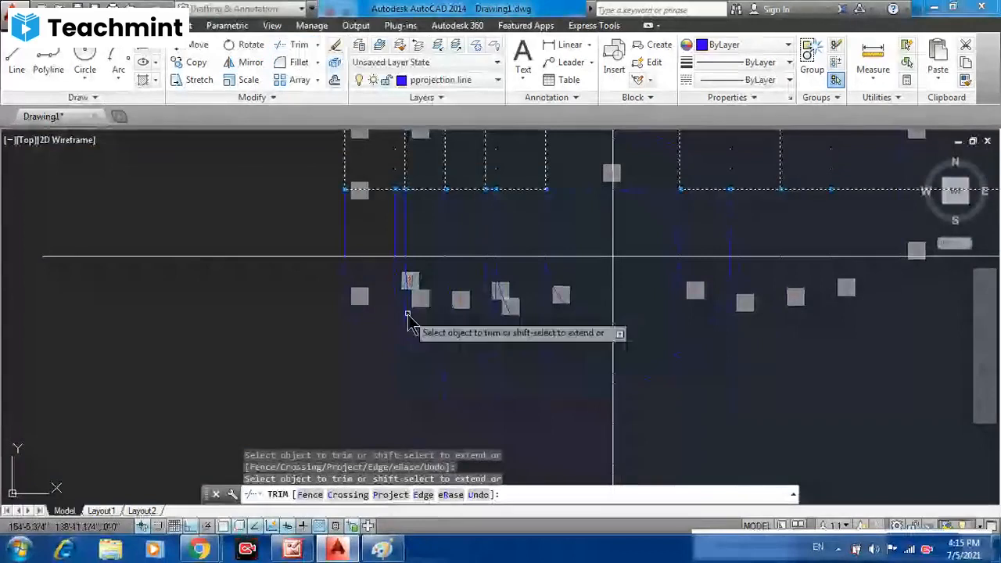
{"action": "scroll", "coordinate": [407, 321], "scroll_direction": "up", "scroll_amount": 2}
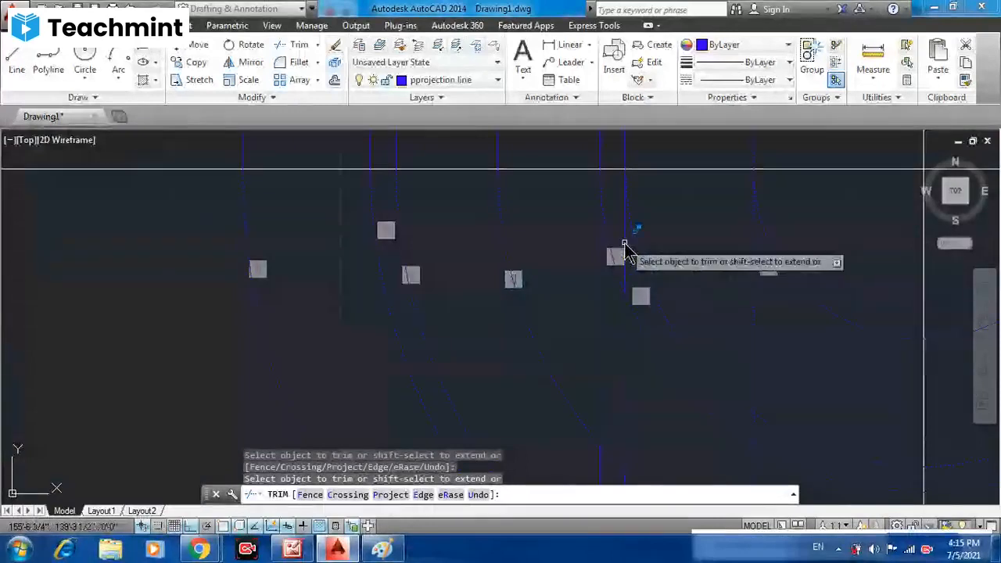
{"action": "scroll", "coordinate": [649, 262], "scroll_direction": "down", "scroll_amount": 1}
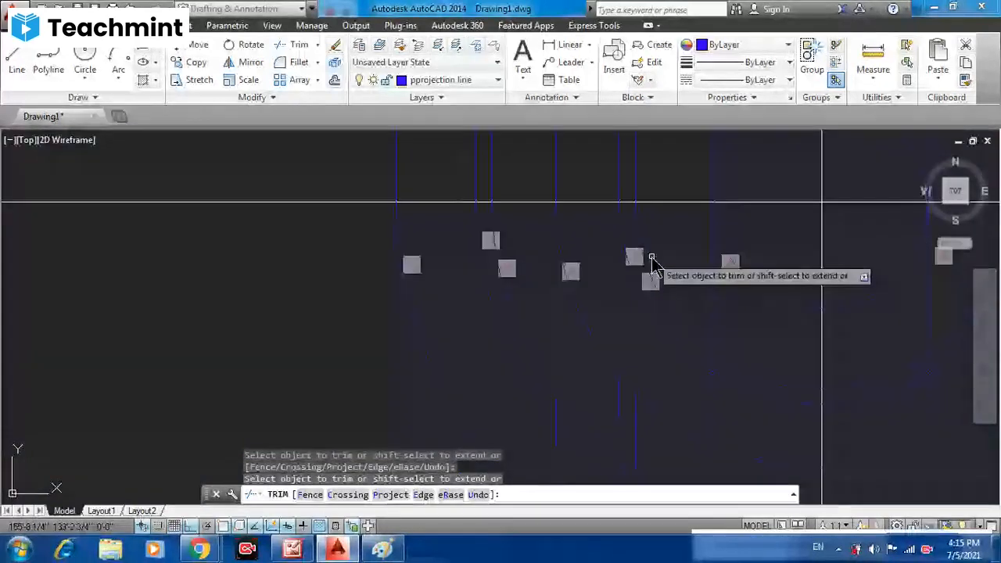
{"action": "left_click", "coordinate": [715, 374]}
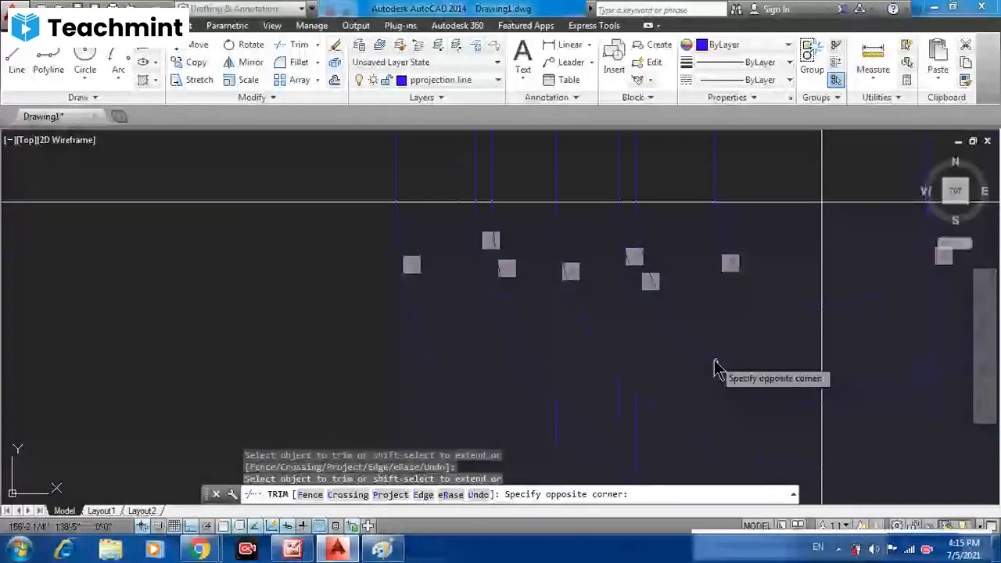
{"action": "left_click", "coordinate": [704, 357]}
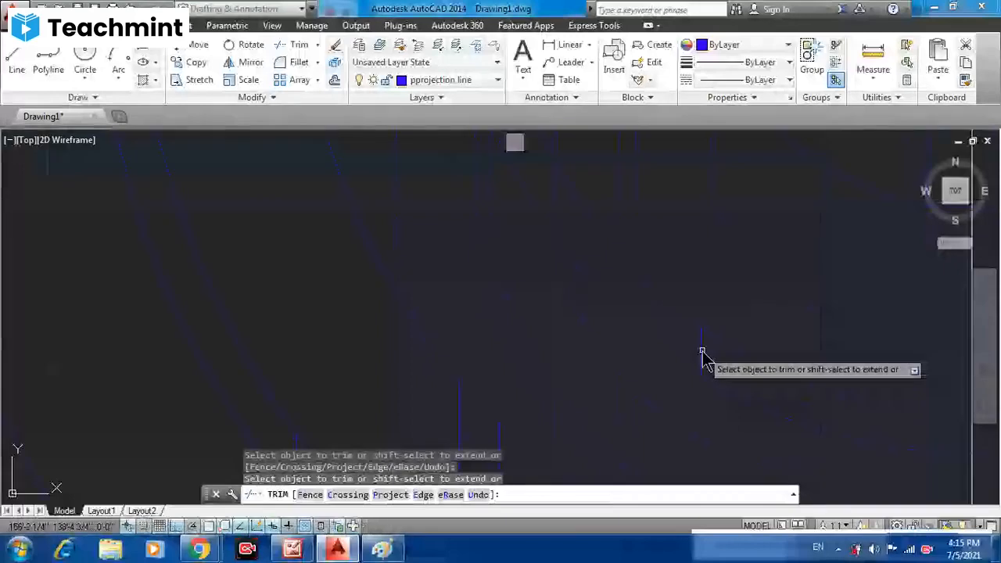
{"action": "scroll", "coordinate": [565, 380], "scroll_direction": "down", "scroll_amount": 2}
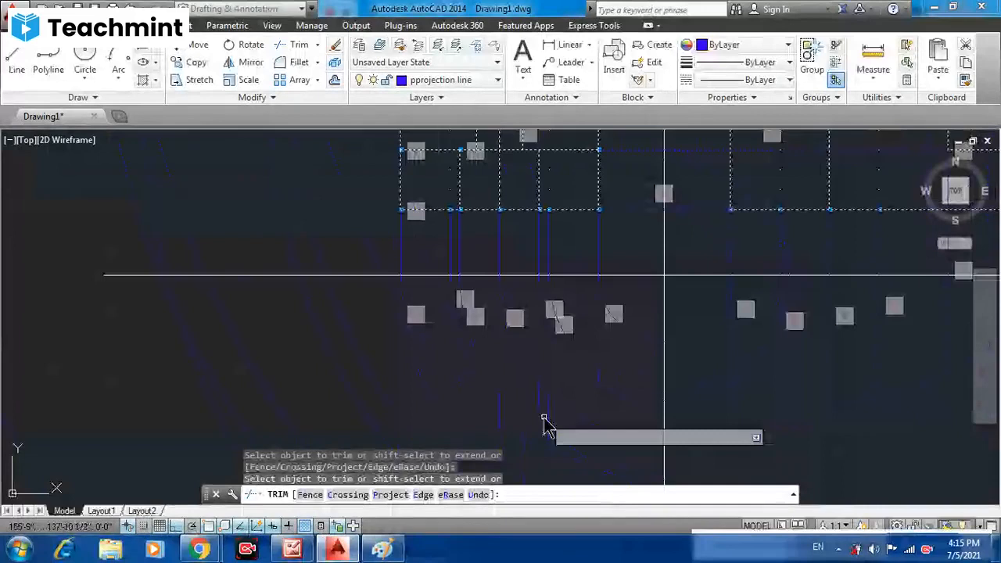
{"action": "scroll", "coordinate": [512, 413], "scroll_direction": "up", "scroll_amount": 3}
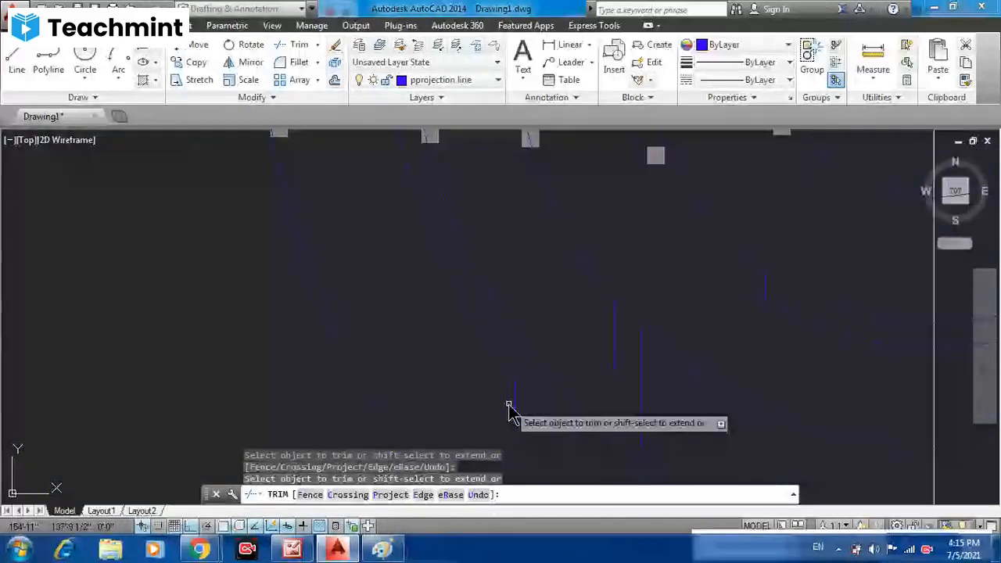
{"action": "scroll", "coordinate": [635, 358], "scroll_direction": "down", "scroll_amount": 3}
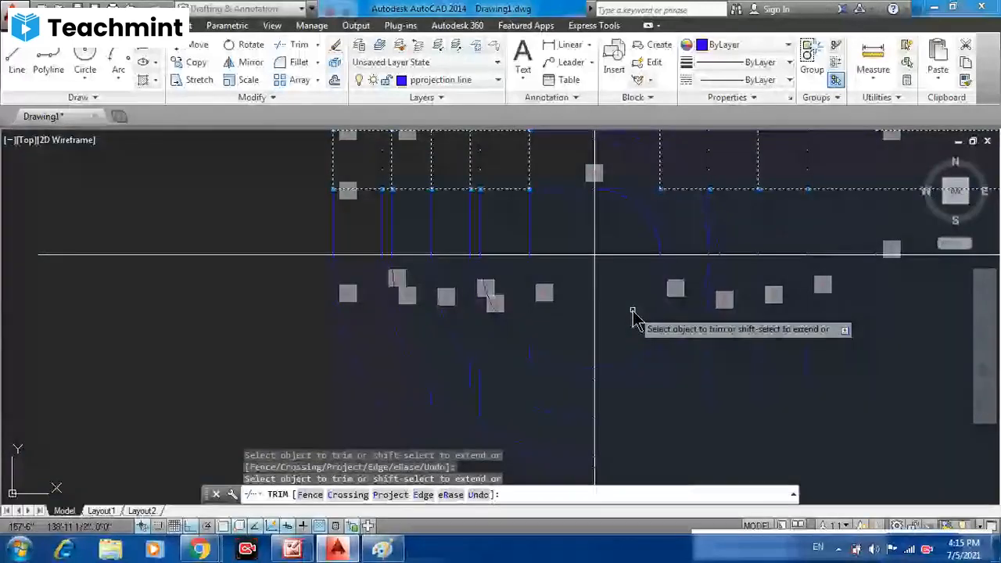
- Undo the last trim and trim off the lower portions of the larger circle around the inner circle
{"action": "key", "text": "ctrl+z"}
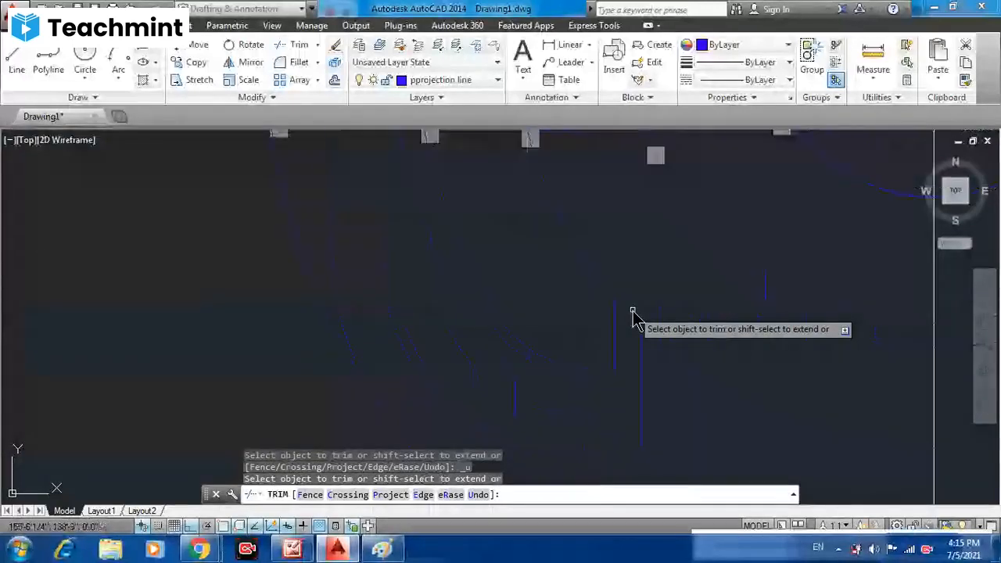
{"action": "scroll", "coordinate": [633, 310], "scroll_direction": "down", "scroll_amount": 2}
{"action": "scroll", "coordinate": [810, 308], "scroll_direction": "down", "scroll_amount": 1}
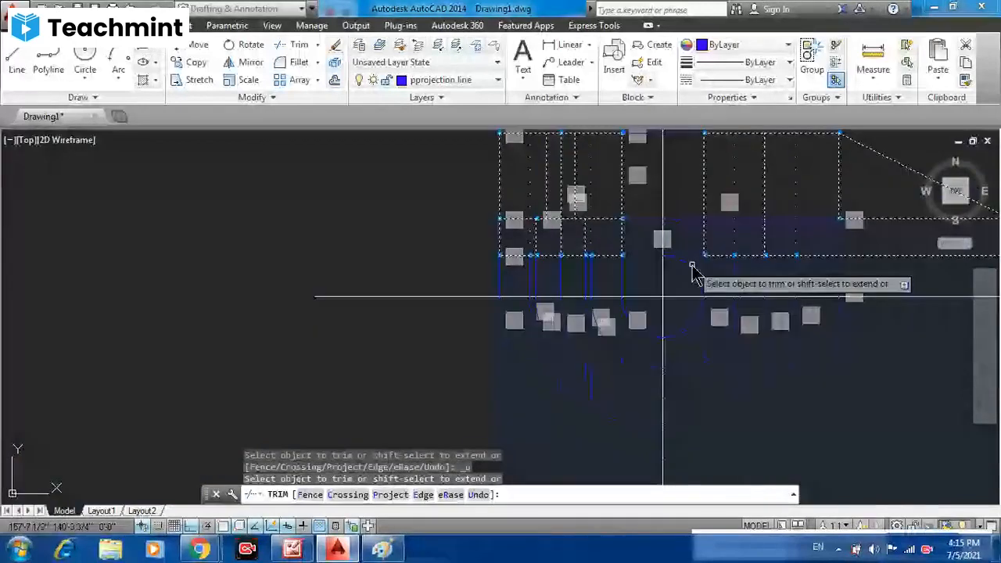
{"action": "scroll", "coordinate": [692, 270], "scroll_direction": "up", "scroll_amount": 2}
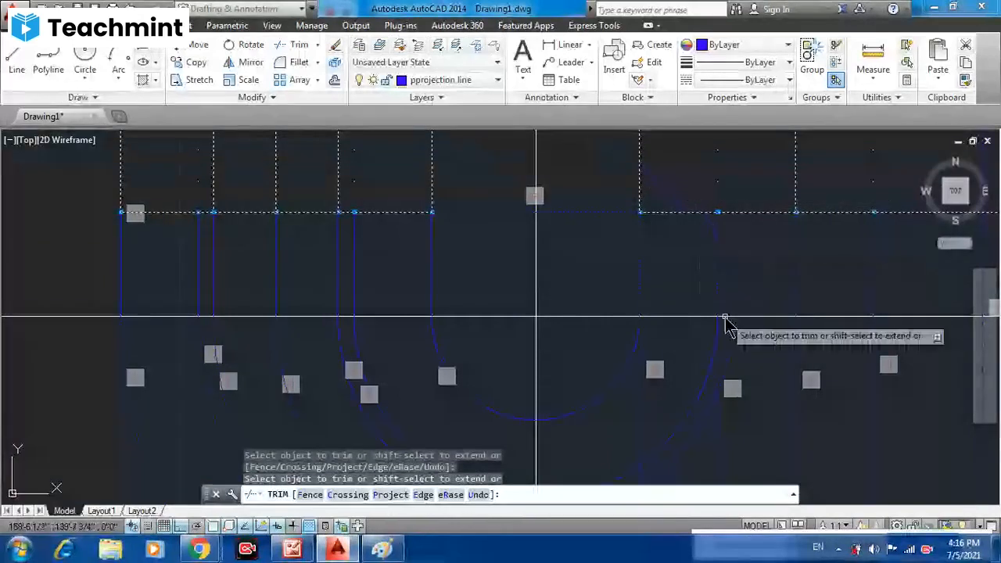
{"action": "left_click", "coordinate": [703, 391]}
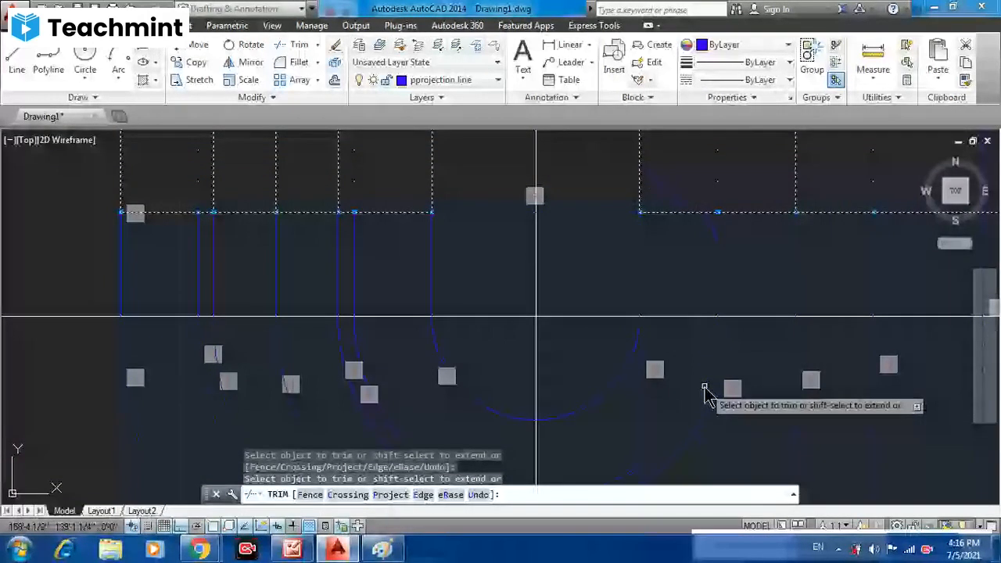
{"action": "middle_click_drag", "start_coordinate": [704, 386], "coordinate": [731, 252]}
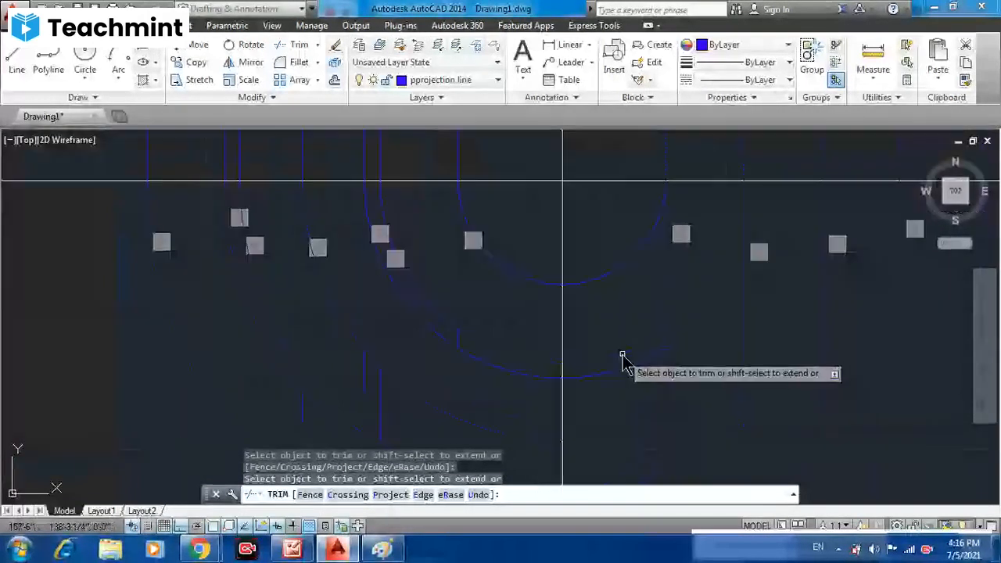
{"action": "left_click", "coordinate": [621, 364]}
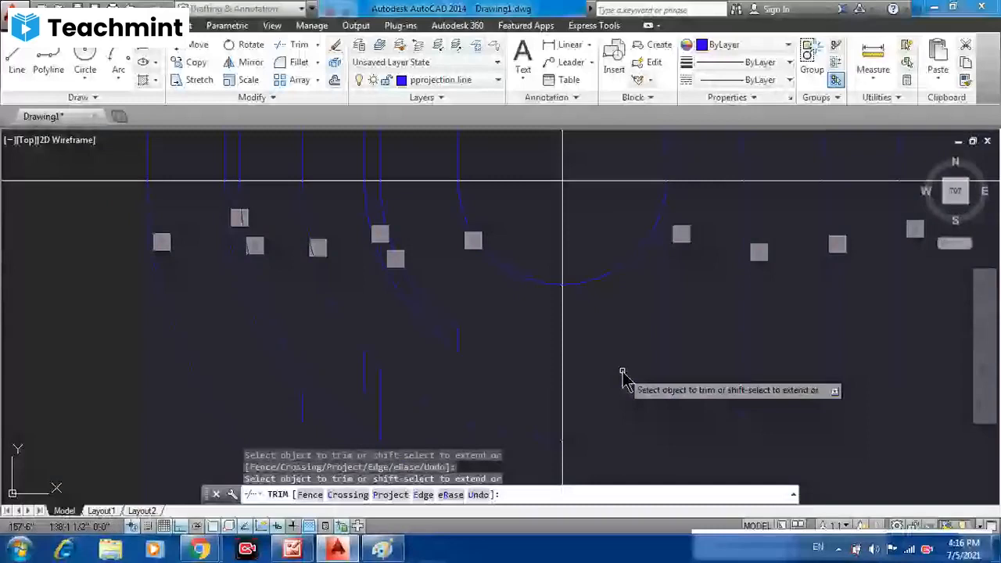
{"action": "scroll", "coordinate": [517, 350], "scroll_direction": "down", "scroll_amount": 2}
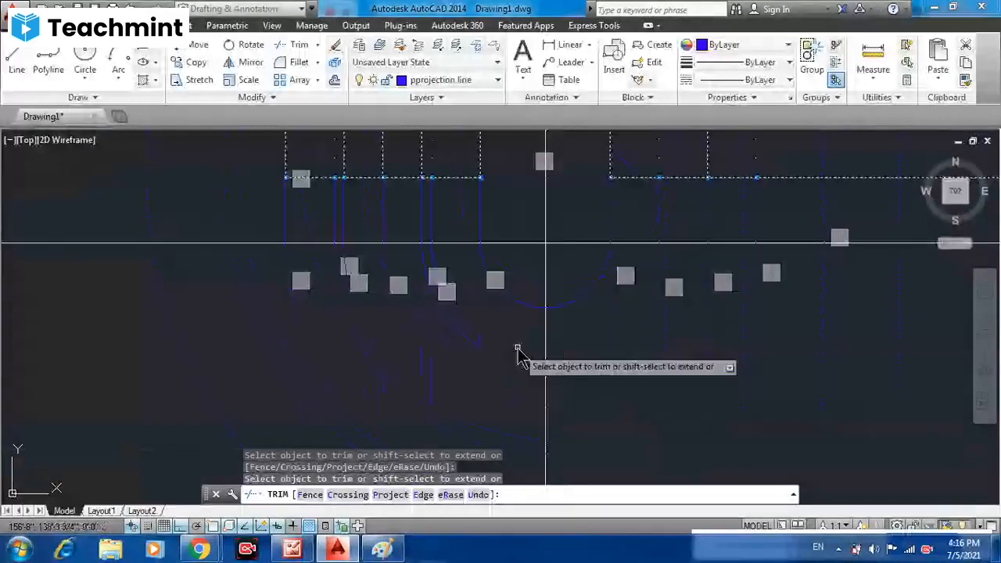
{"action": "scroll", "coordinate": [553, 302], "scroll_direction": "down", "scroll_amount": 1}
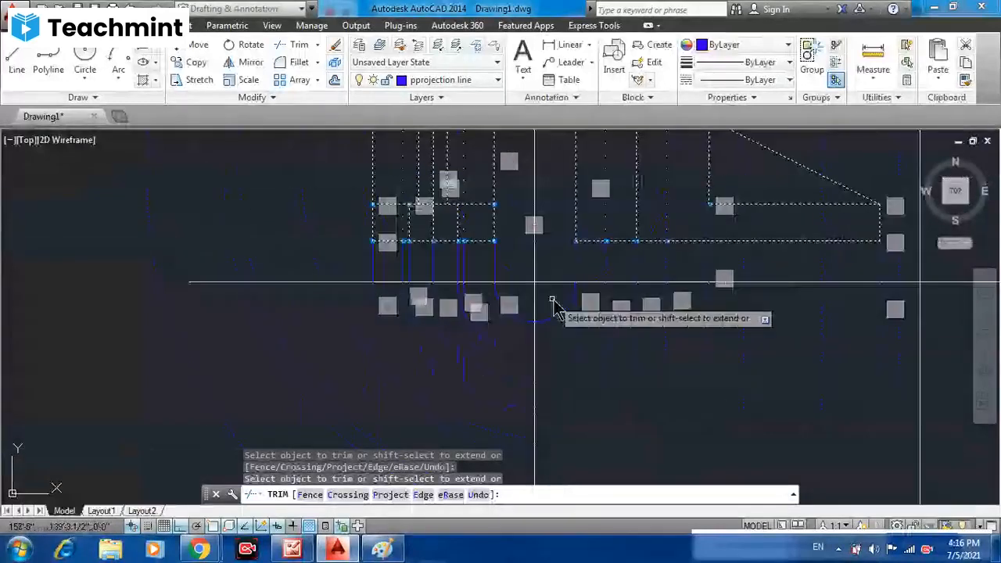
{"action": "scroll", "coordinate": [553, 301], "scroll_direction": "up", "scroll_amount": 2}
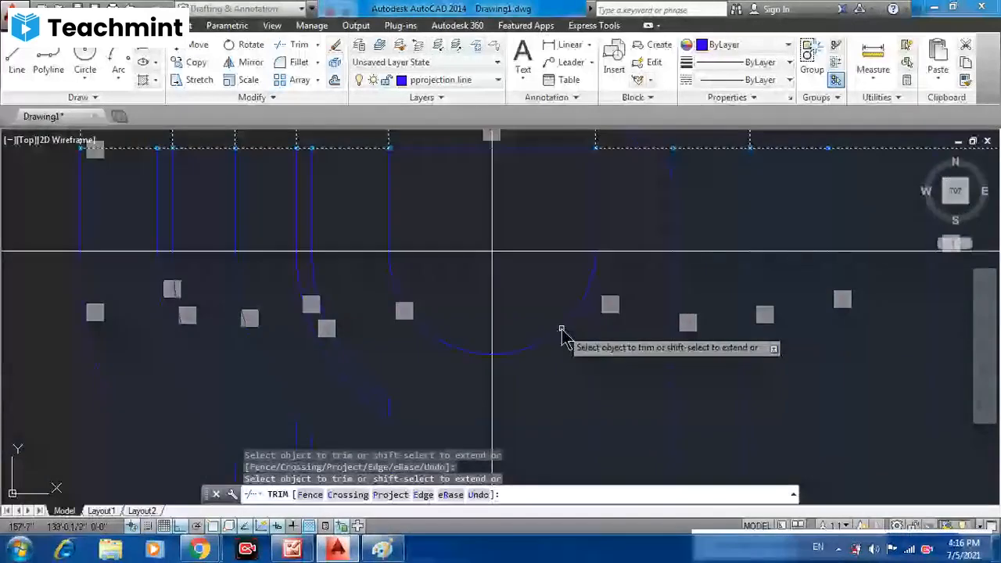
{"action": "key", "text": "Escape"}
{"action": "key", "text": "Escape"}
- Erase the leftover vertical projection line segments between the arcs below the horizontal axis
{"action": "scroll", "coordinate": [539, 340], "scroll_direction": "up", "scroll_amount": 2}
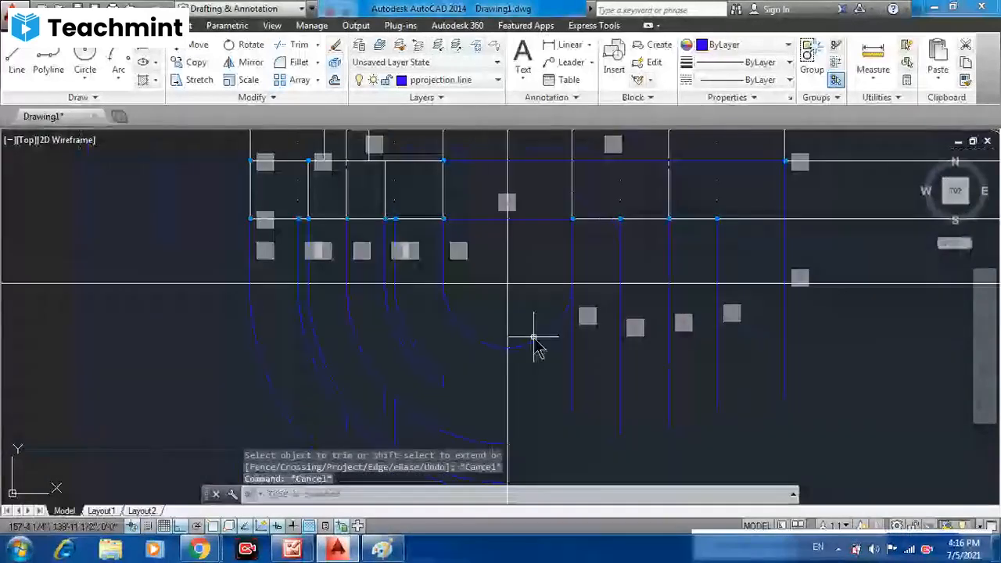
{"action": "left_click", "coordinate": [443, 381]}
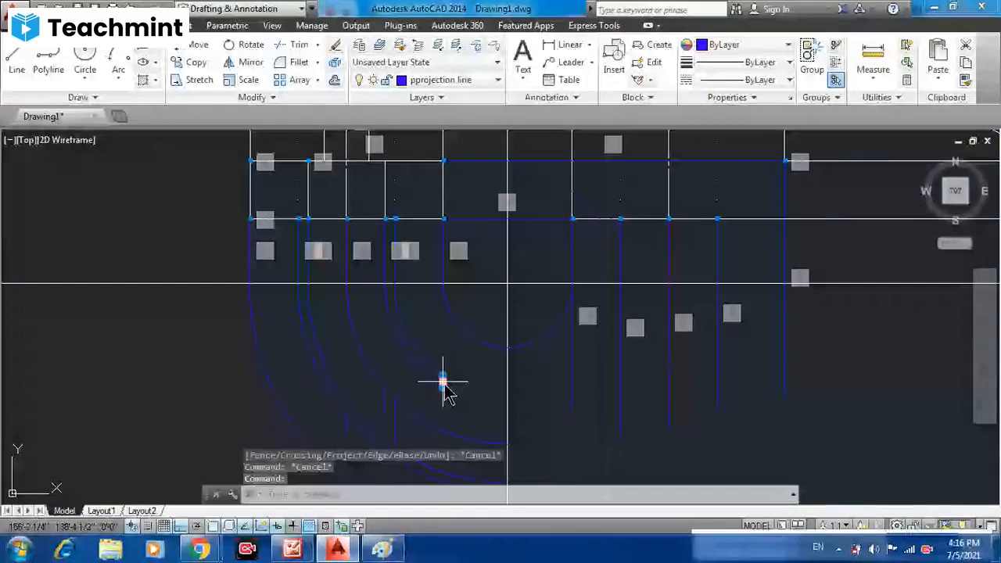
{"action": "key", "text": "Delete"}
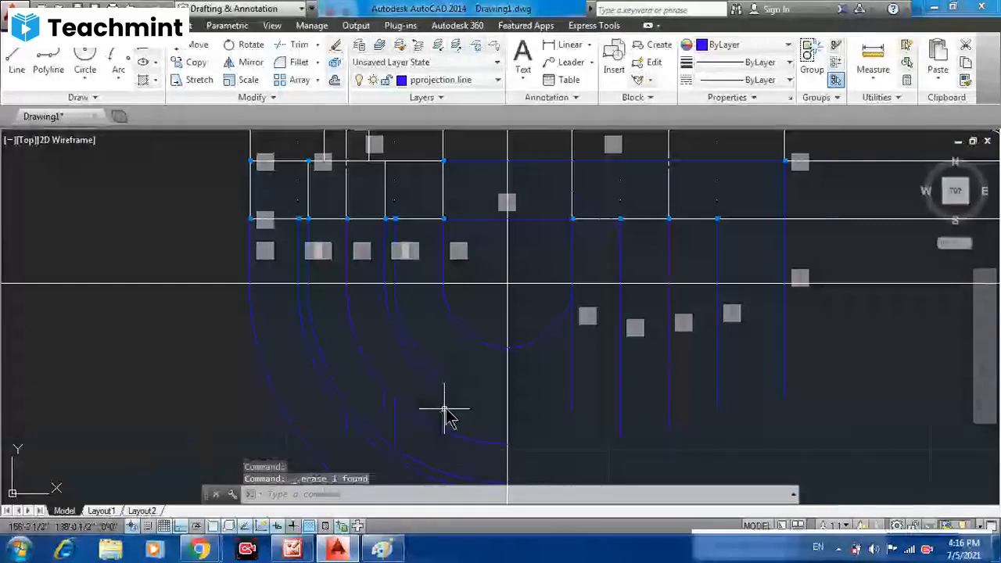
{"action": "left_click", "coordinate": [394, 417]}
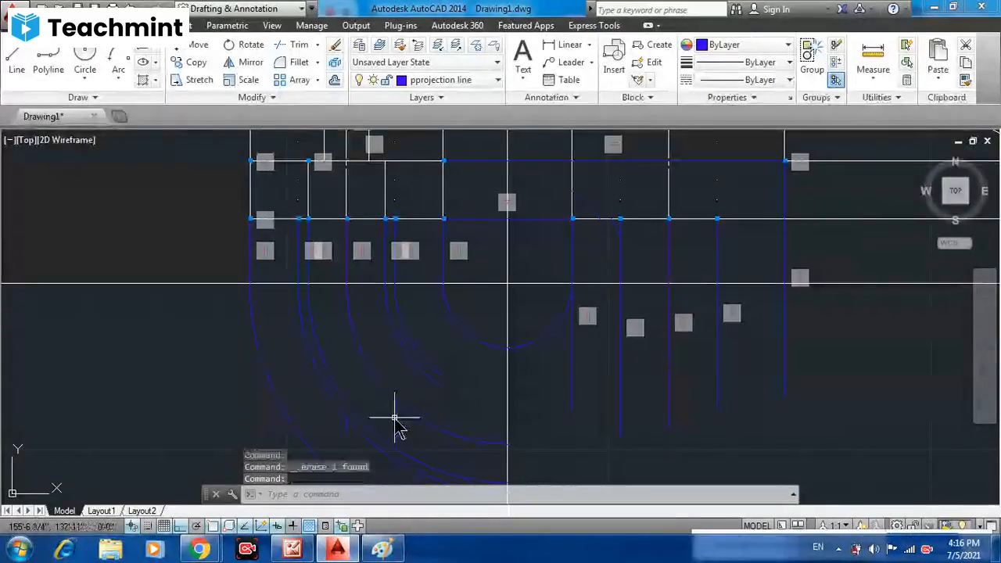
{"action": "left_click", "coordinate": [347, 428]}
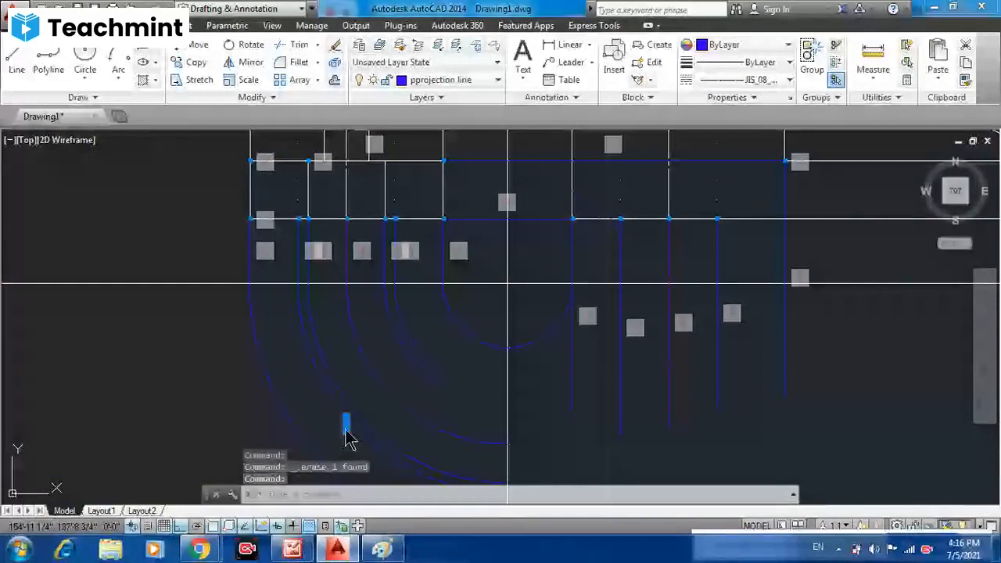
- Erase the leftover arc piece of the larger circle above the horizontal axis, right of the inner circle
{"action": "scroll", "coordinate": [594, 199], "scroll_direction": "up", "scroll_amount": 2}
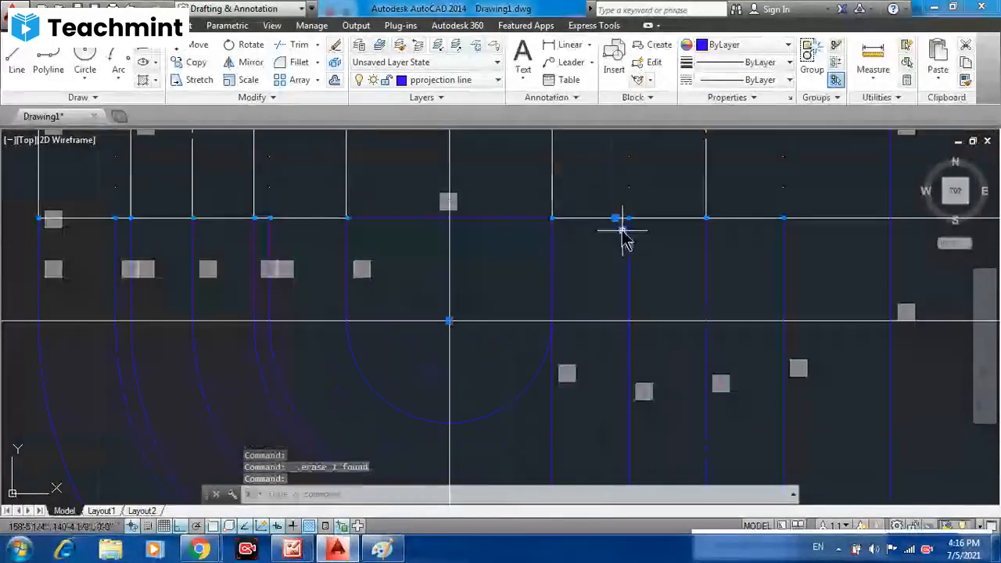
{"action": "mouse_move", "coordinate": [622, 231]}
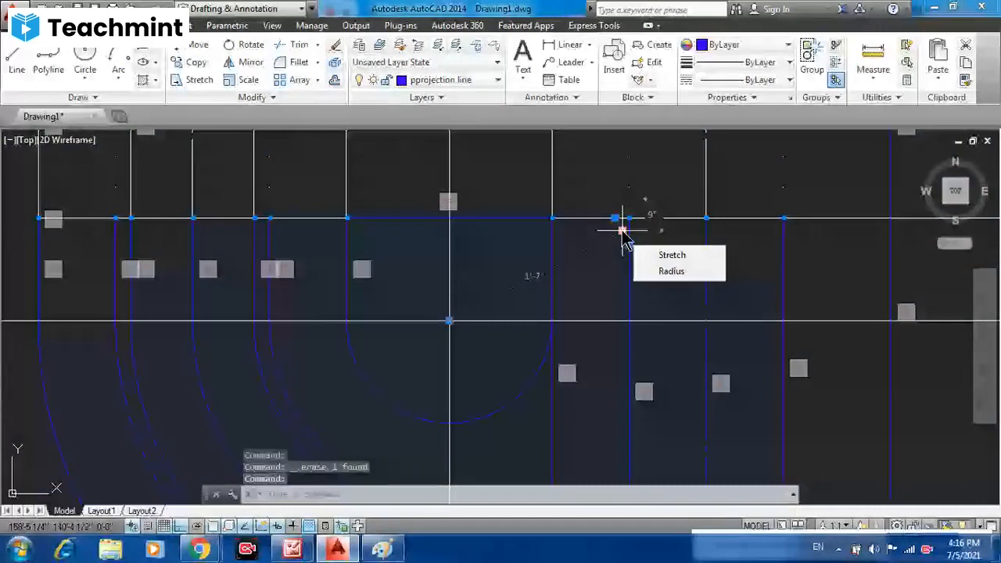
{"action": "key", "text": "Escape"}
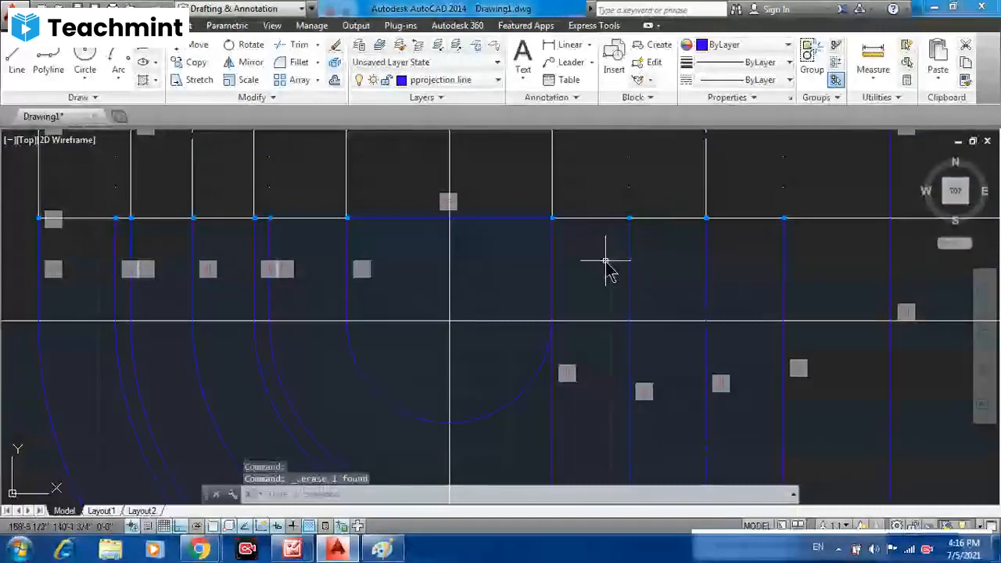
- Erase the innermost arc below the horizontal axis, around the intersection of the two axes
{"action": "left_click", "coordinate": [535, 394]}
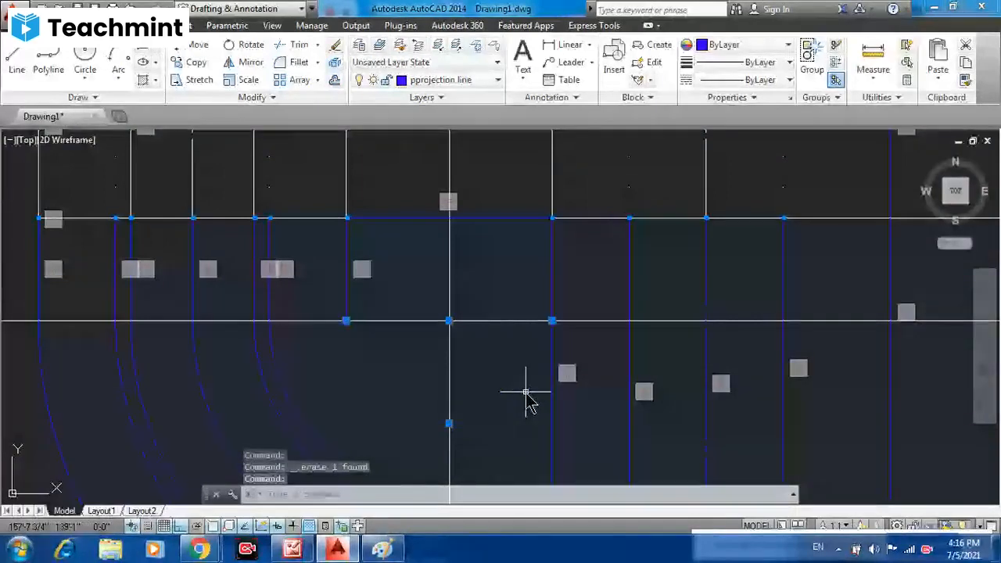
{"action": "left_click", "coordinate": [552, 321]}
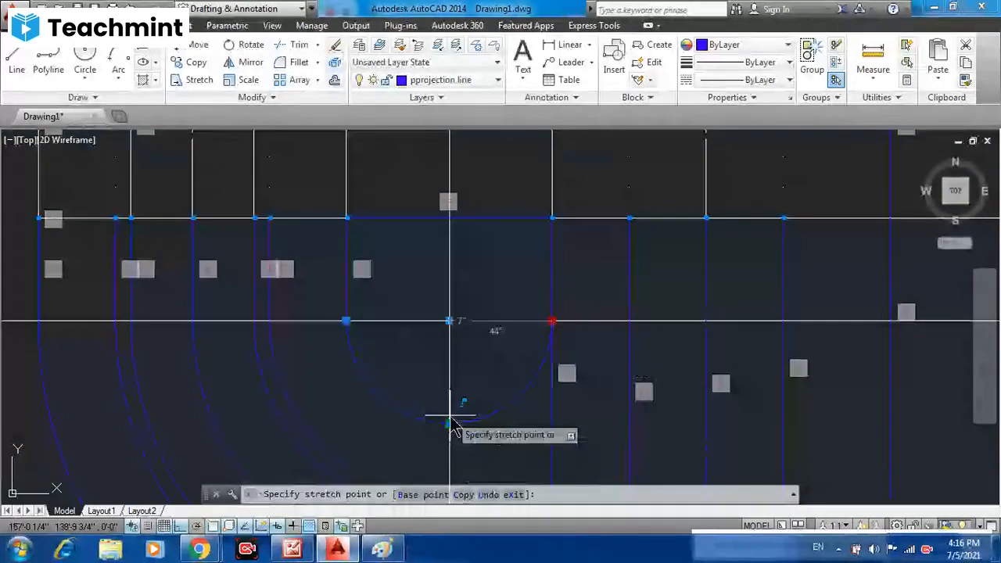
{"action": "key", "text": "Escape"}
{"action": "left_click", "coordinate": [425, 420]}
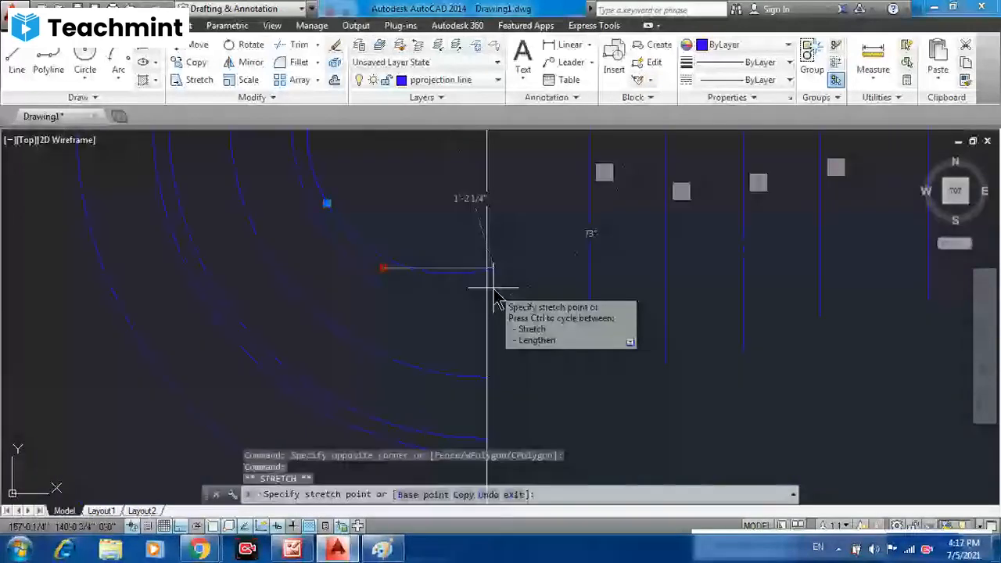
{"action": "scroll", "coordinate": [438, 281], "scroll_direction": "down", "scroll_amount": 3}
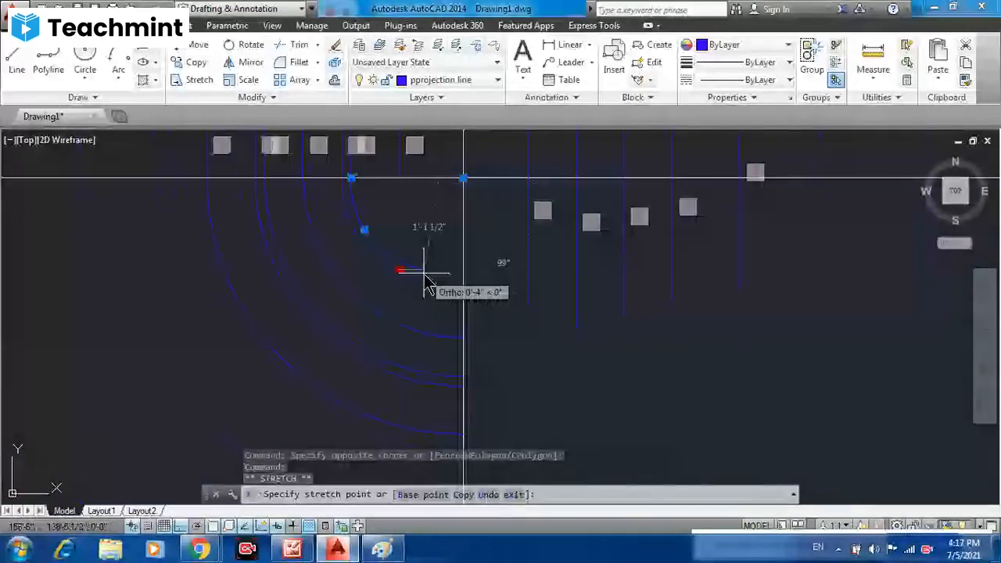
{"action": "key", "text": "Escape"}
{"action": "key", "text": "Escape"}
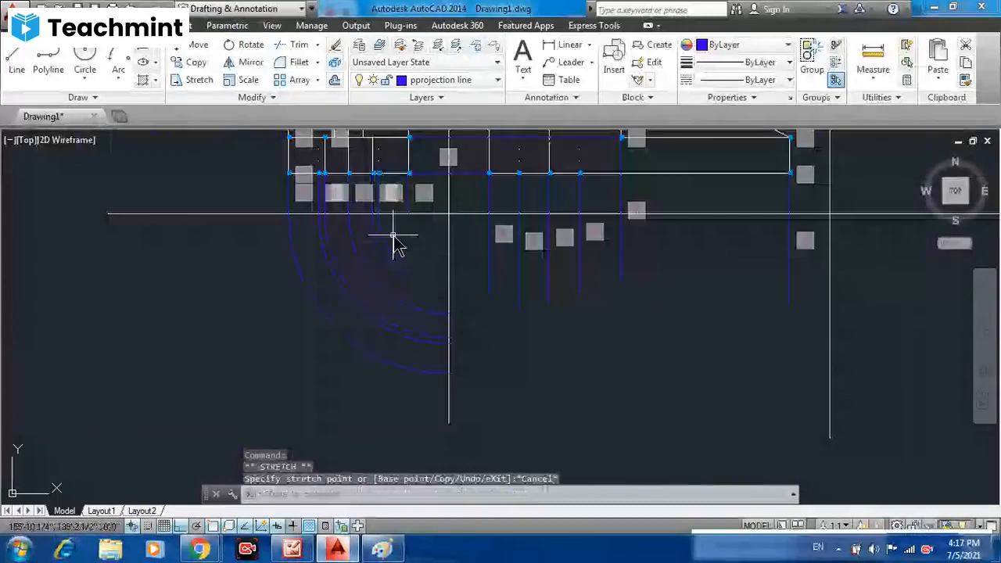
{"action": "scroll", "coordinate": [393, 244], "scroll_direction": "up", "scroll_amount": 3}
{"action": "key", "text": "Escape"}
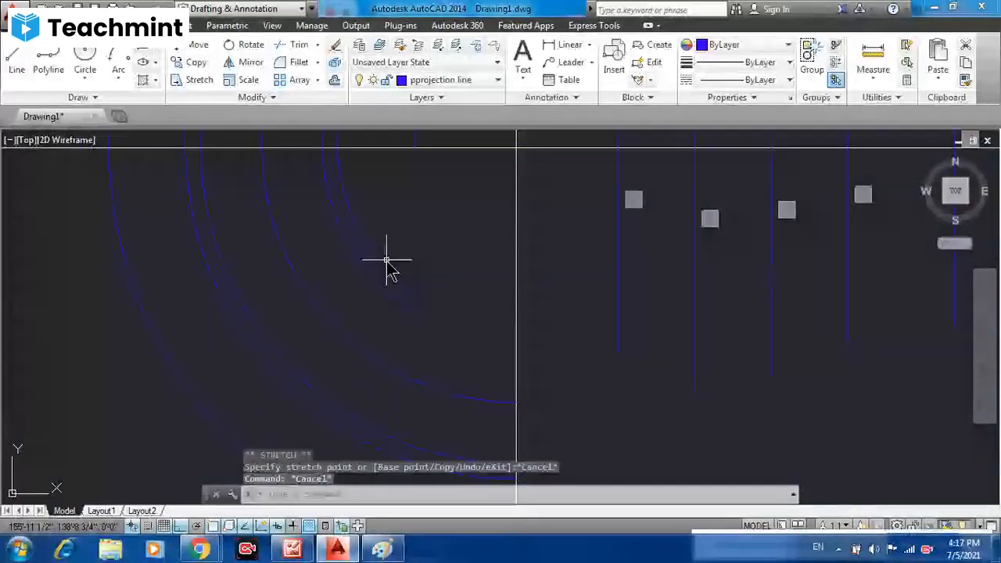
- Erase the two partial arcs nearest the axes' intersection, below the horizontal axis and left of the vertical axis
{"action": "left_click", "coordinate": [381, 285]}
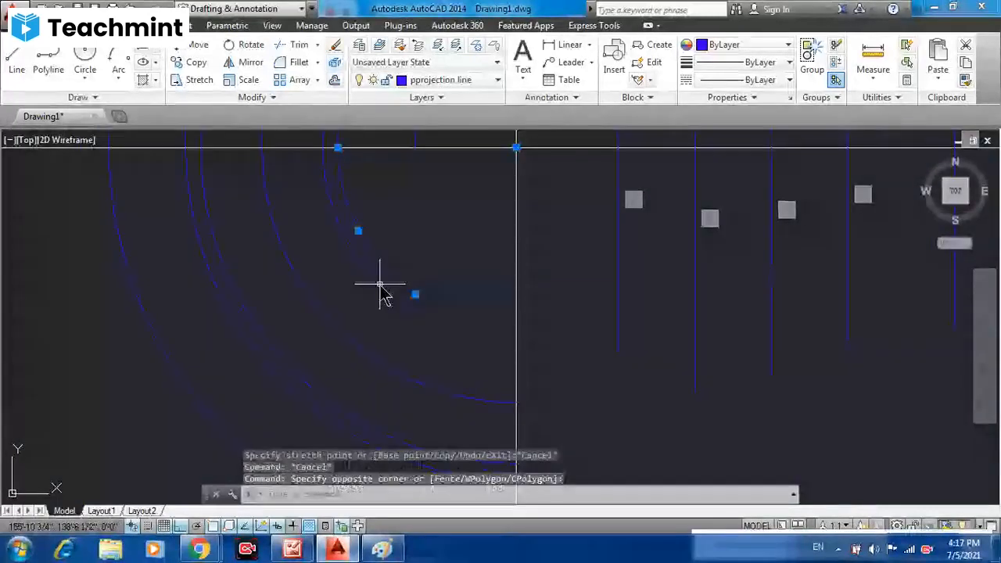
{"action": "key", "text": "Escape"}
{"action": "left_click", "coordinate": [375, 284]}
{"action": "key", "text": "Delete"}
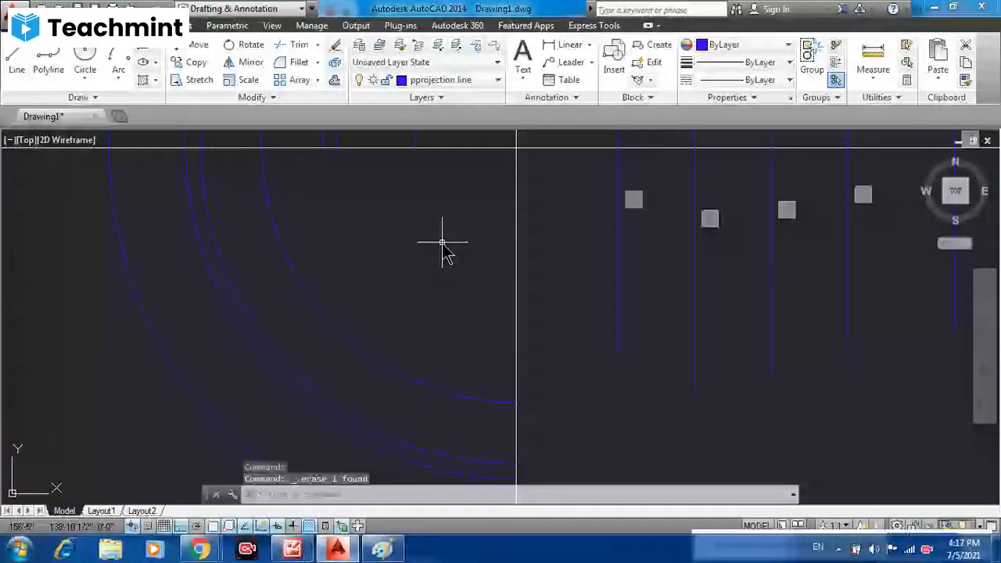
{"action": "middle_click_drag", "start_coordinate": [442, 242], "coordinate": [397, 292]}
{"action": "key", "text": "Return"}
{"action": "left_click", "coordinate": [278, 198]}
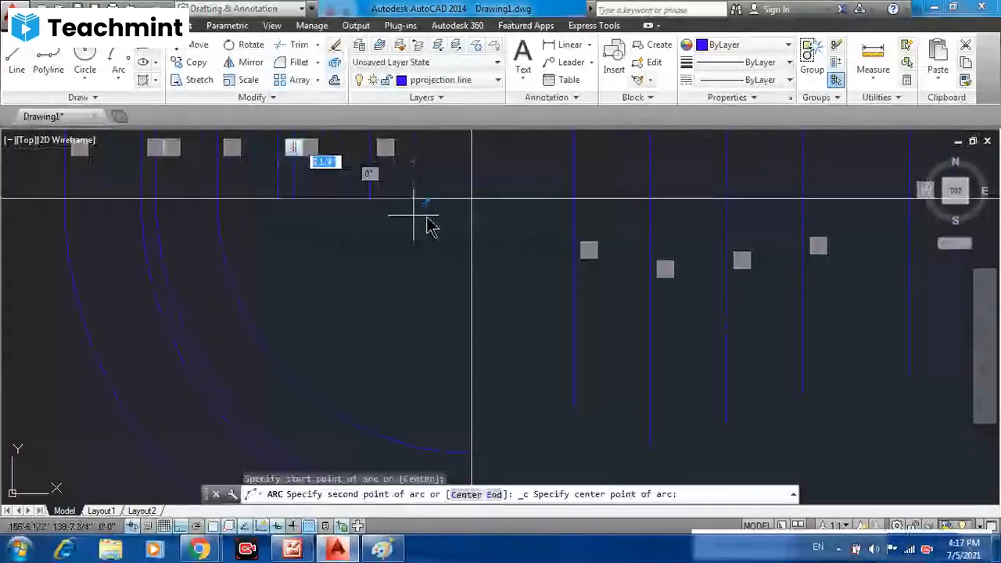
{"action": "left_click", "coordinate": [472, 198]}
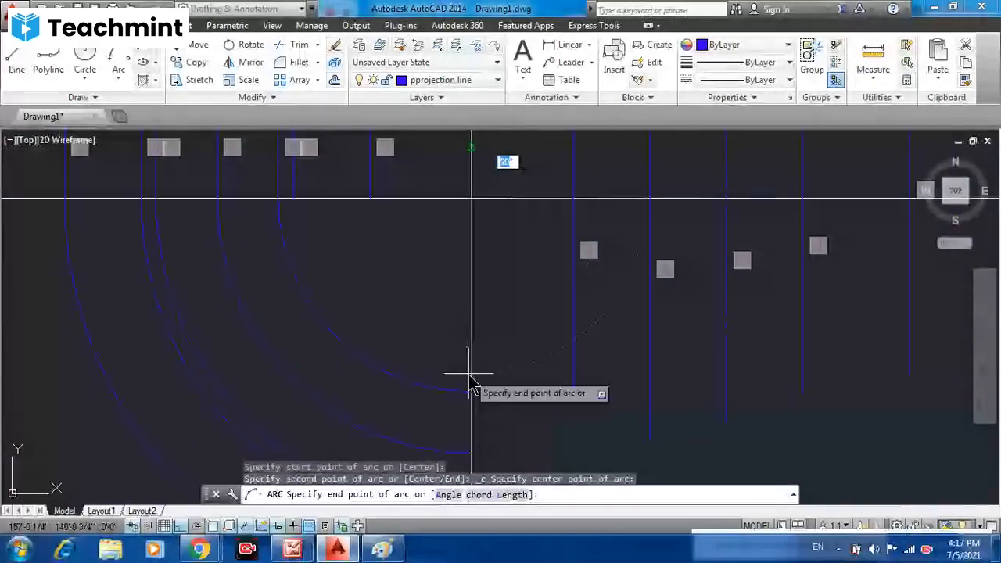
{"action": "key", "text": "Escape"}
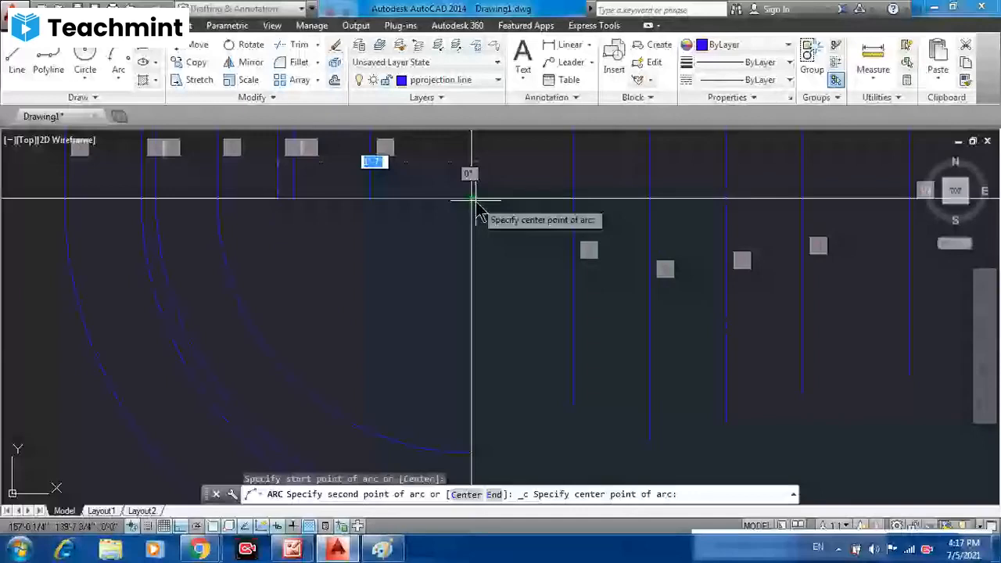
- Draw a start-center-end arc centred on the axes' intersection, from the outer of the two closely spaced inner projection lines through the lower vertical axis
{"action": "left_click", "coordinate": [473, 200]}
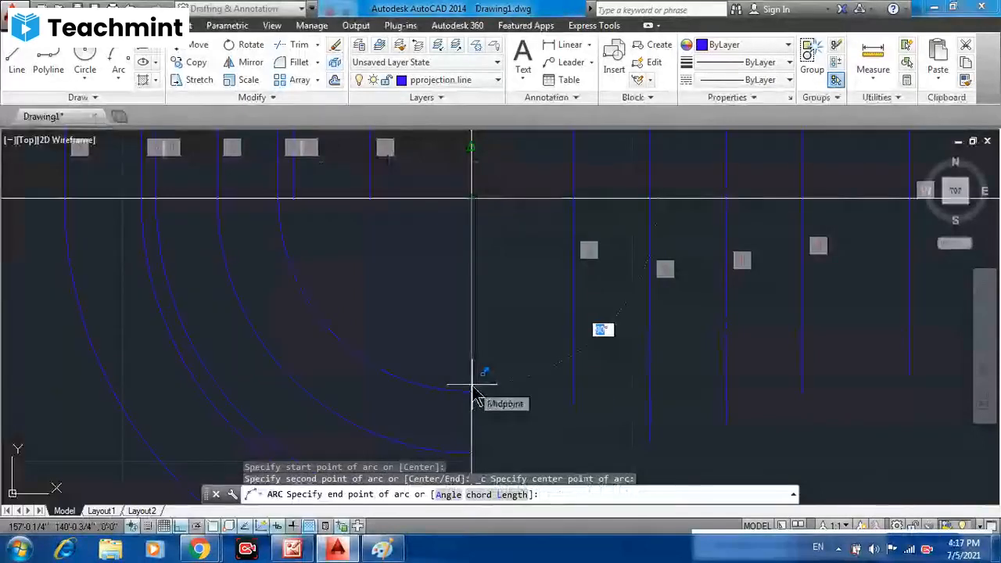
{"action": "left_click", "coordinate": [472, 386]}
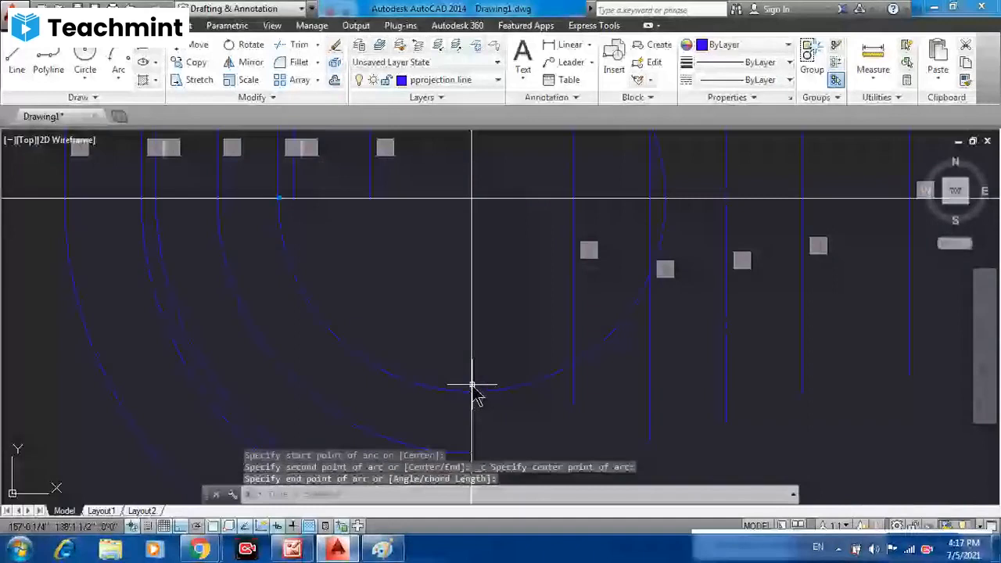
{"action": "key", "text": "Escape"}
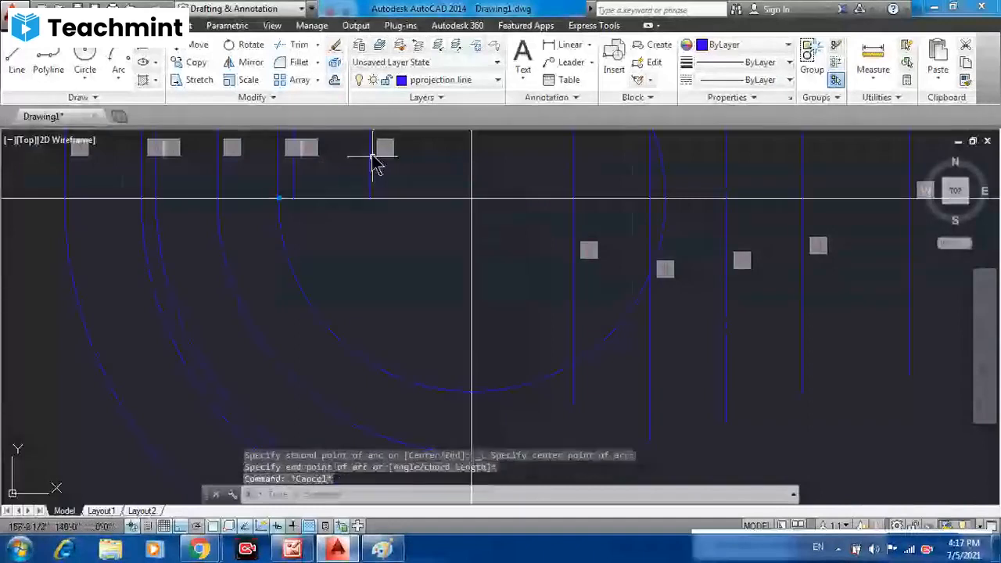
- Trim the new arc's excess right of the vertical axis and above the horizontal axis, using the surrounding drawing as cutting edges
{"action": "left_click", "coordinate": [290, 45]}
{"action": "scroll", "coordinate": [561, 307], "scroll_direction": "down", "scroll_amount": 2}
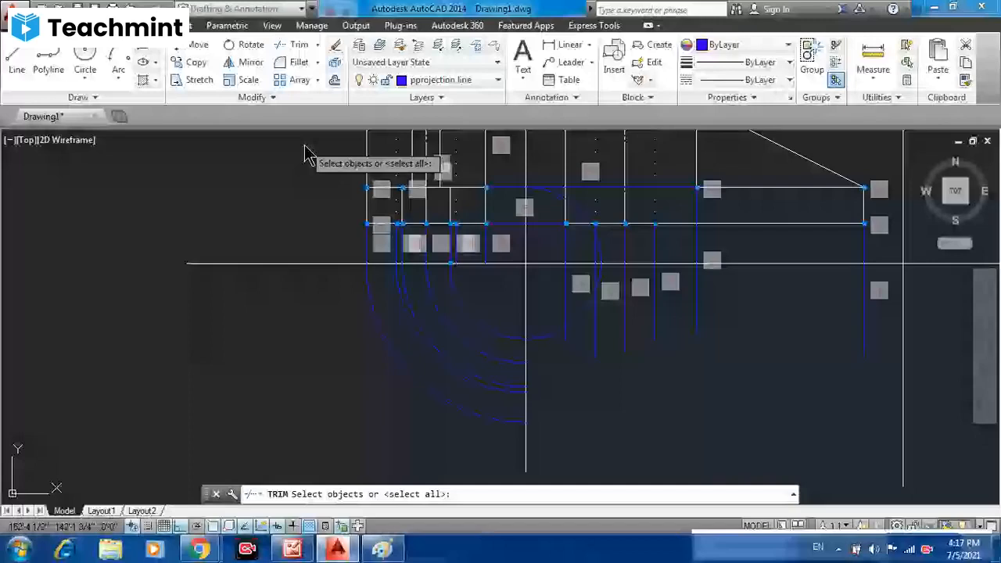
{"action": "left_click", "coordinate": [304, 146]}
{"action": "left_click", "coordinate": [703, 426]}
{"action": "key", "text": "Return"}
{"action": "scroll", "coordinate": [577, 277], "scroll_direction": "up", "scroll_amount": 3}
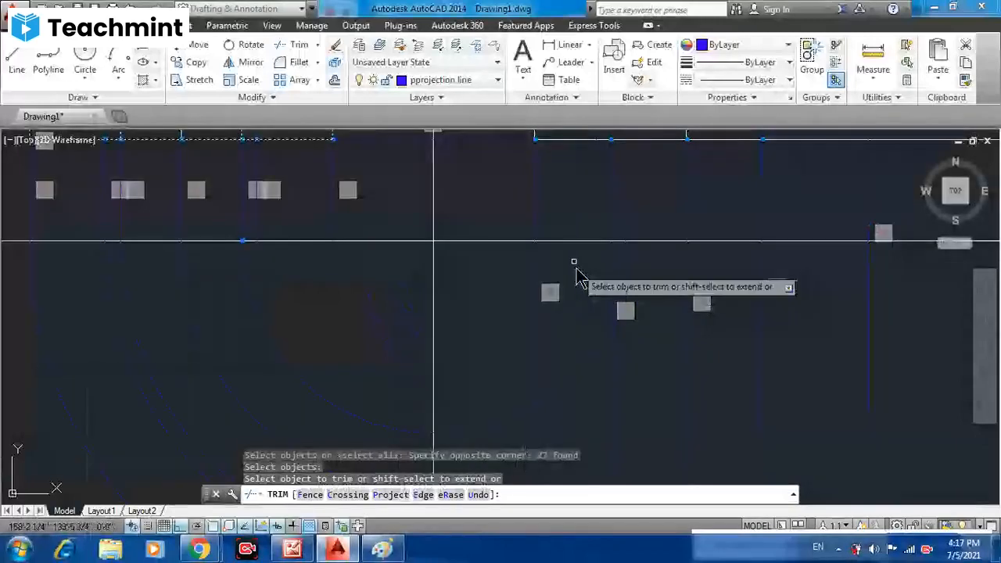
{"action": "mouse_move", "coordinate": [576, 277]}
{"action": "middle_mouse_down"}
{"action": "mouse_move", "coordinate": [514, 272]}
{"action": "mouse_move", "coordinate": [465, 313]}
{"action": "mouse_move", "coordinate": [465, 348]}
{"action": "middle_mouse_up"}
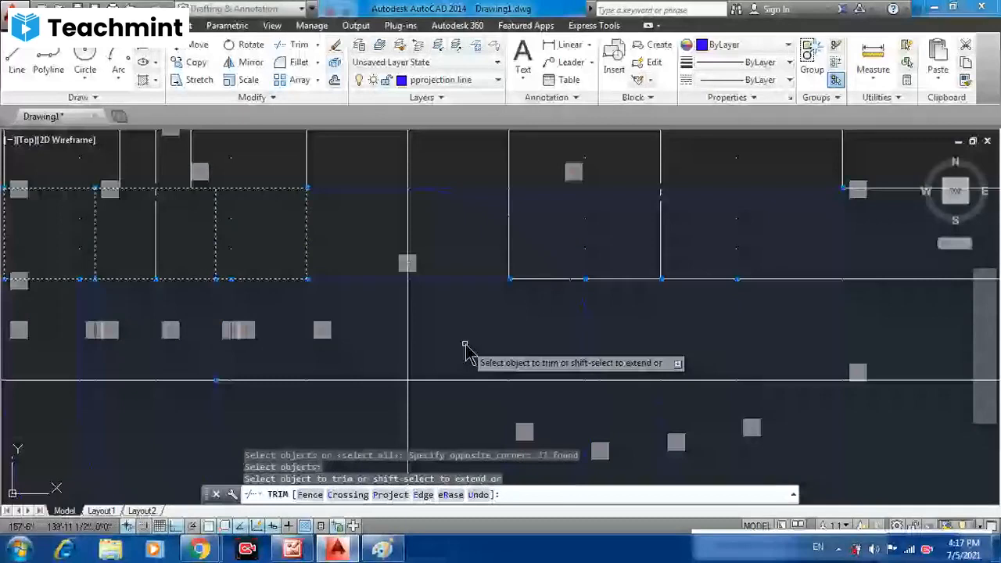
{"action": "left_click", "coordinate": [600, 352]}
{"action": "left_click", "coordinate": [601, 361]}
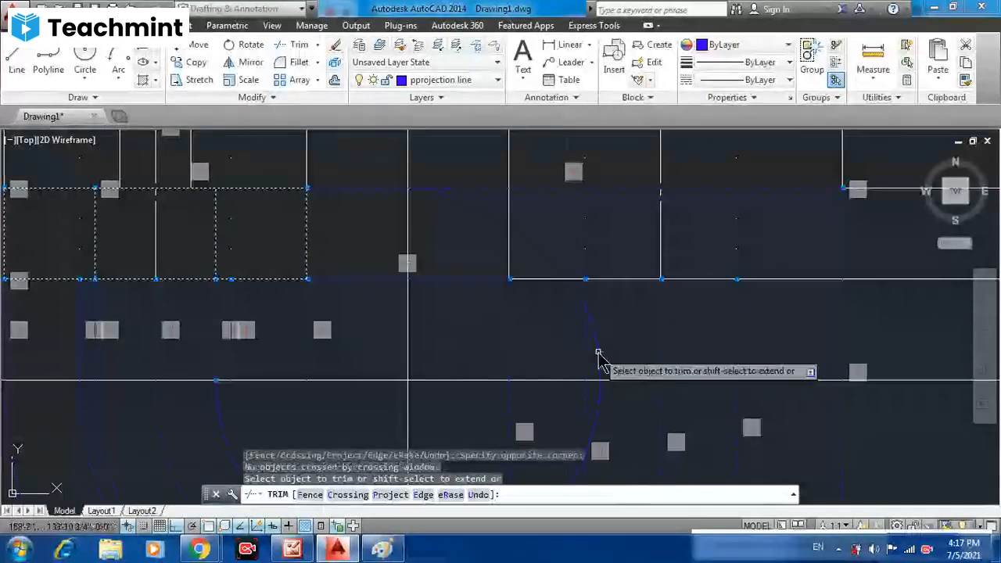
{"action": "scroll", "coordinate": [598, 355], "scroll_direction": "down", "scroll_amount": 3}
{"action": "left_click", "coordinate": [606, 361]}
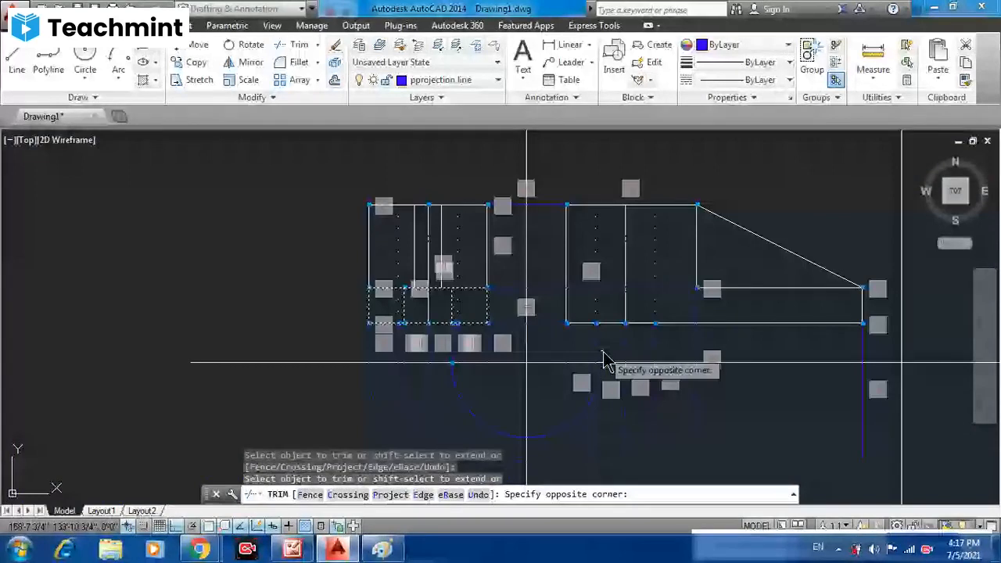
{"action": "left_click", "coordinate": [607, 363]}
{"action": "scroll", "coordinate": [600, 372], "scroll_direction": "up", "scroll_amount": 4}
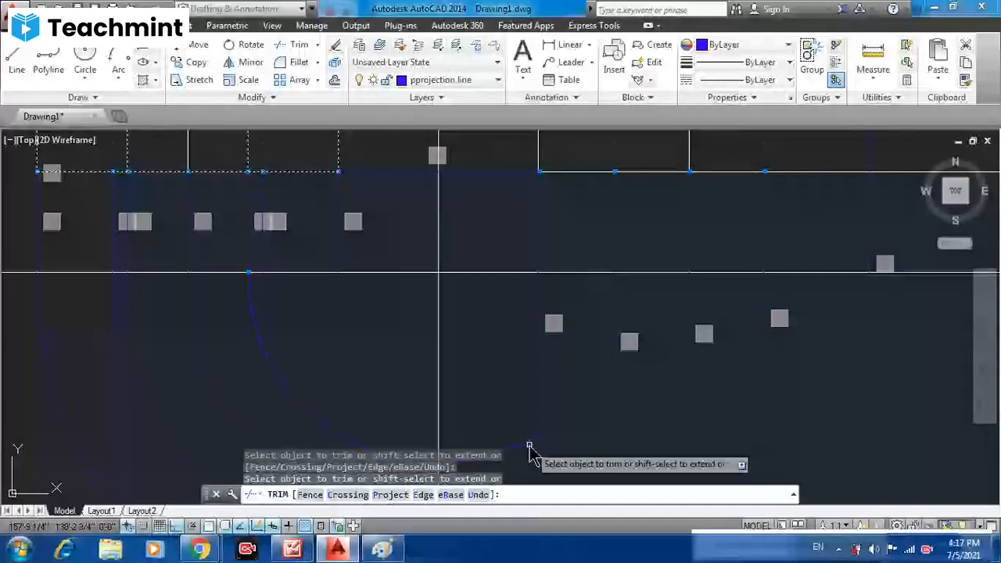
{"action": "scroll", "coordinate": [529, 452], "scroll_direction": "up", "scroll_amount": 2}
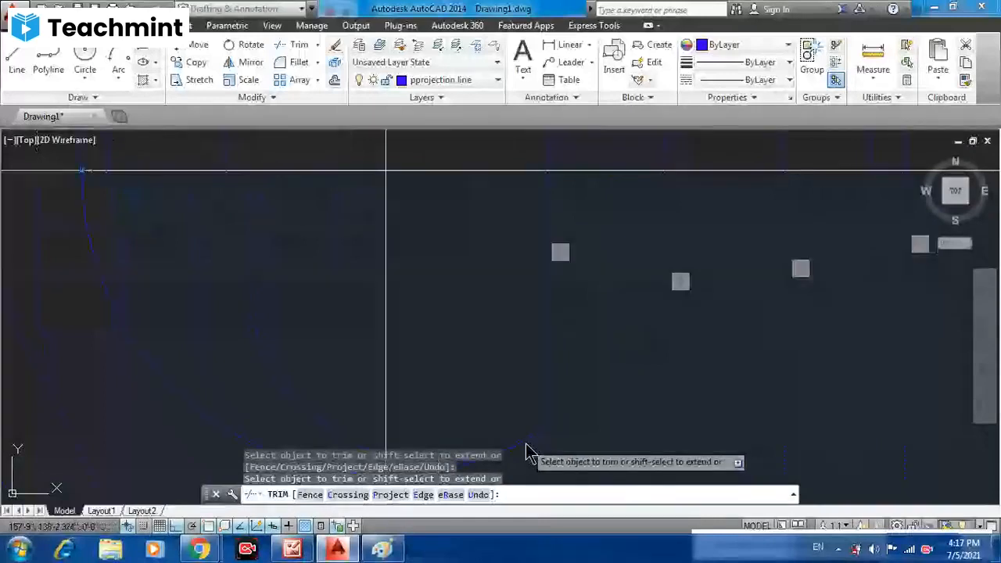
{"action": "middle_click_drag", "start_coordinate": [529, 452], "coordinate": [542, 345]}
{"action": "scroll", "coordinate": [515, 353], "scroll_direction": "up", "scroll_amount": 5}
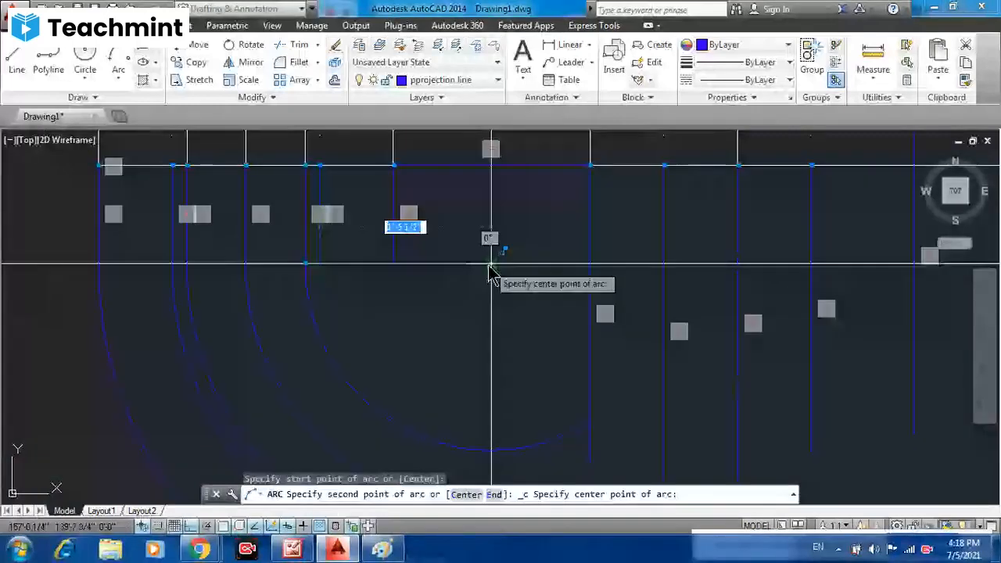
- Try to draw a slightly smaller concentric arc around the axes' intersection from the neighbouring projection line, and undo it
{"action": "left_click", "coordinate": [490, 269]}
{"action": "scroll", "coordinate": [492, 444], "scroll_direction": "up", "scroll_amount": 3}
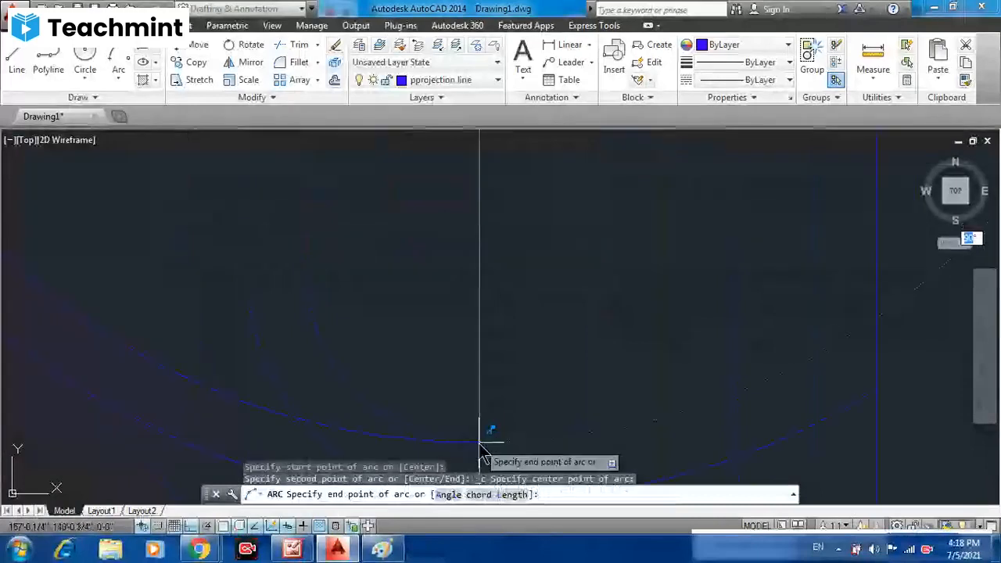
{"action": "left_click", "coordinate": [479, 443]}
{"action": "scroll", "coordinate": [483, 452], "scroll_direction": "down", "scroll_amount": 3}
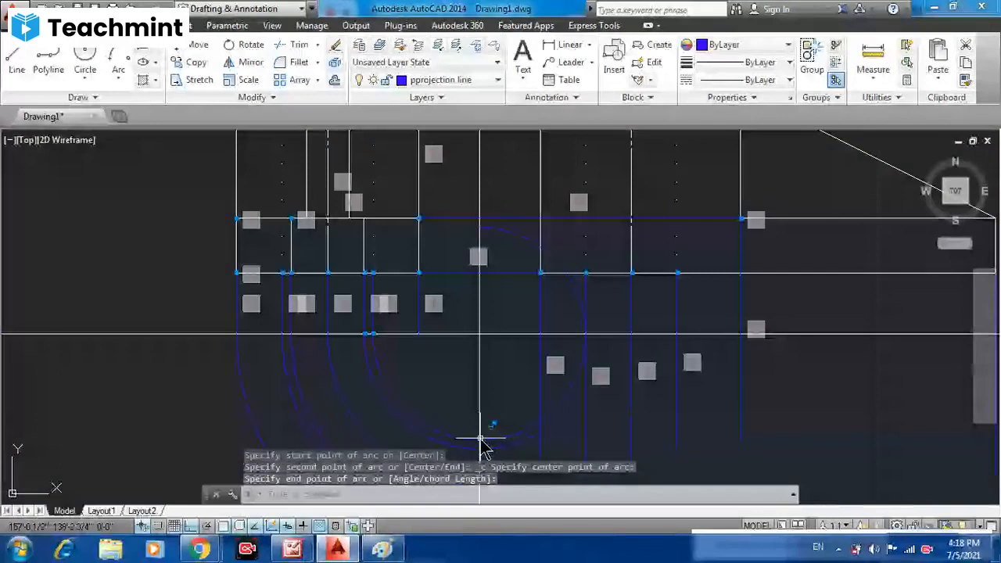
{"action": "key", "text": "ctrl+z"}
{"action": "key", "text": "ctrl+z"}
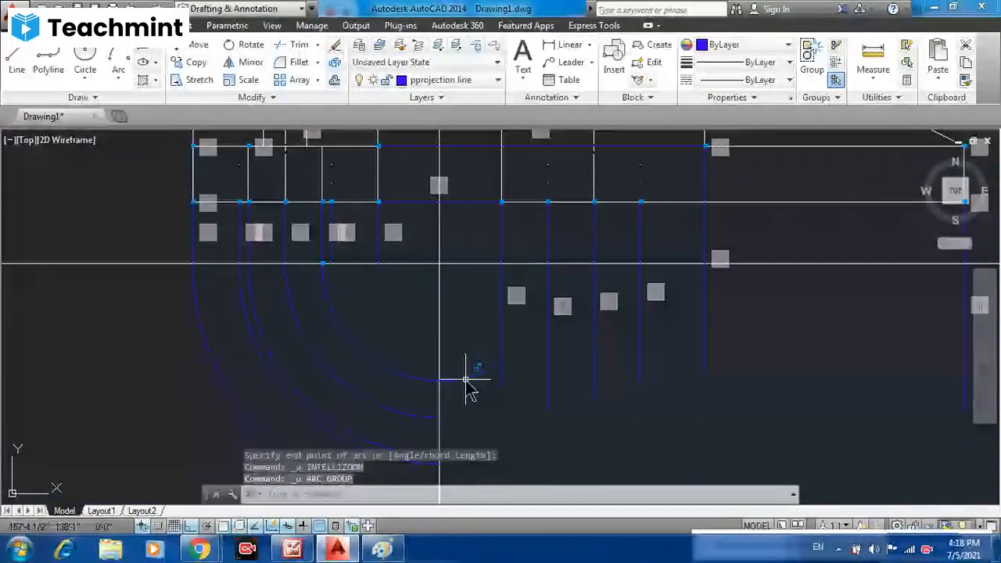
- Stretch the right end of the trimmed arc back to the vertical axis below the horizontal axis
{"action": "left_click", "coordinate": [465, 379]}
{"action": "left_click", "coordinate": [500, 362]}
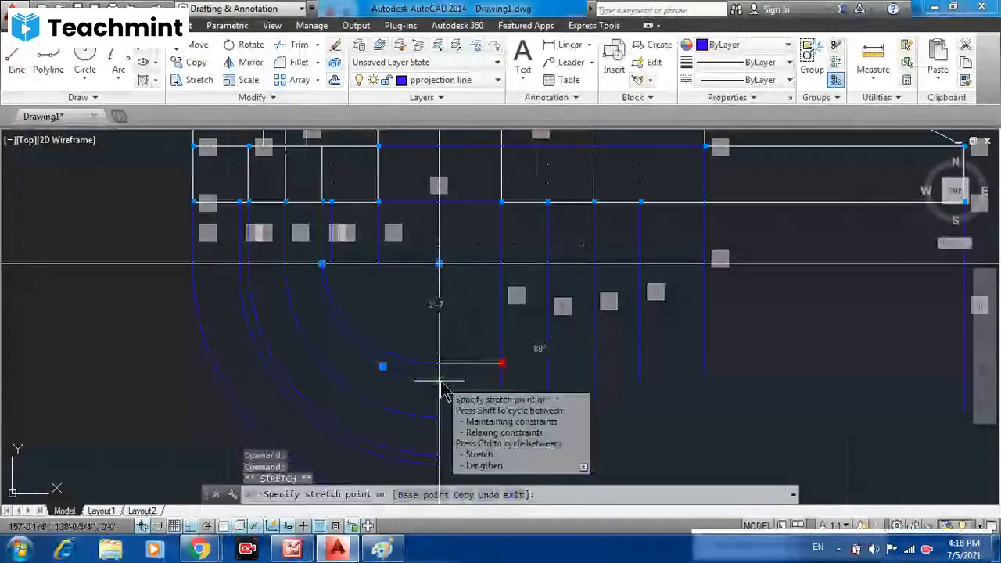
{"action": "left_click", "coordinate": [440, 381]}
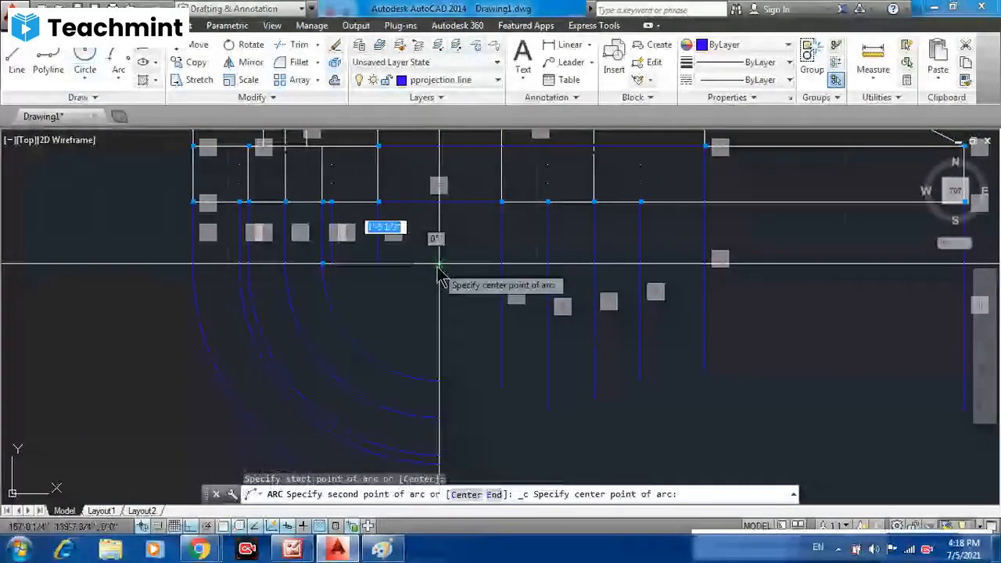
- Draw two smaller concentric arcs centred on the axes' intersection, starting where the two innermost left projection lines meet the horizontal axis
{"action": "left_click", "coordinate": [438, 263]}
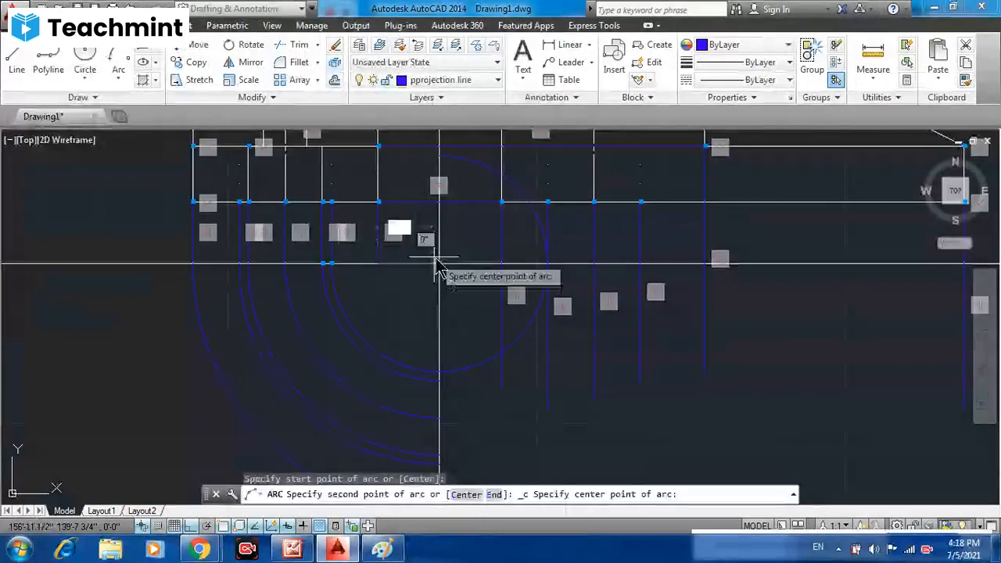
{"action": "left_click", "coordinate": [438, 265]}
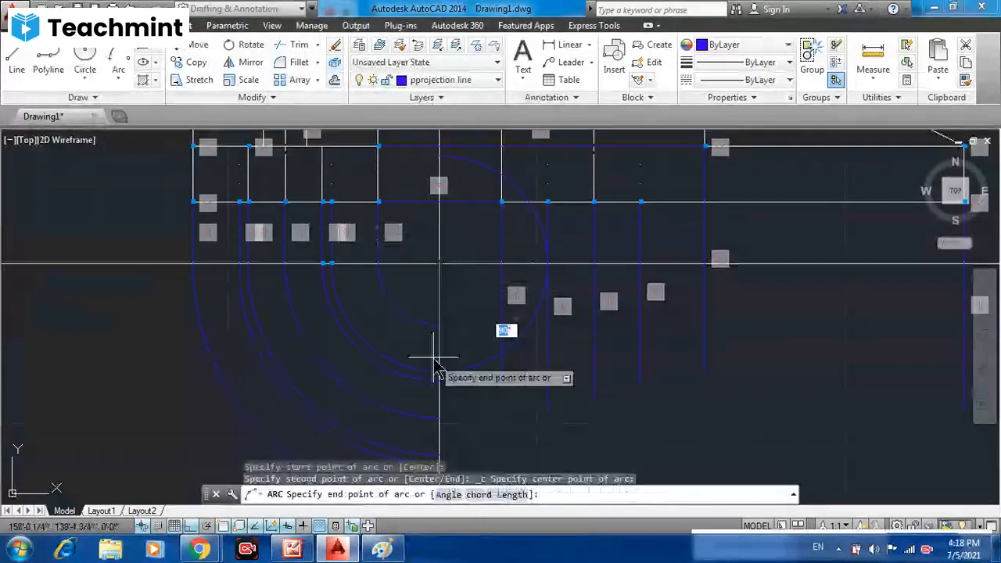
{"action": "left_click", "coordinate": [441, 328]}
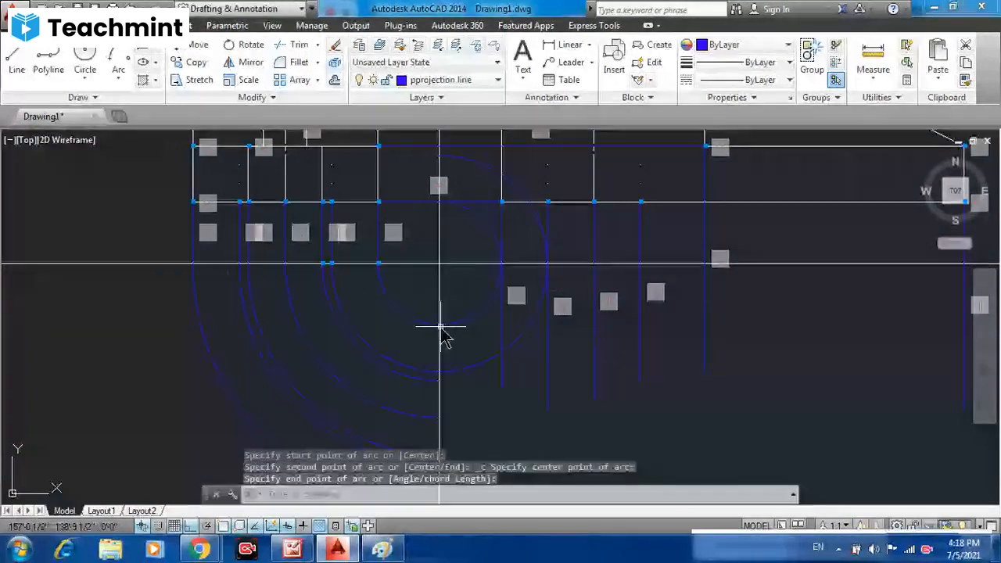
- Trim the upper right portions of the two new arcs, using the elevation and the projected arcs as cutting edges
{"action": "left_click", "coordinate": [286, 44]}
{"action": "scroll", "coordinate": [328, 160], "scroll_direction": "down", "scroll_amount": 1}
{"action": "left_click", "coordinate": [185, 139]}
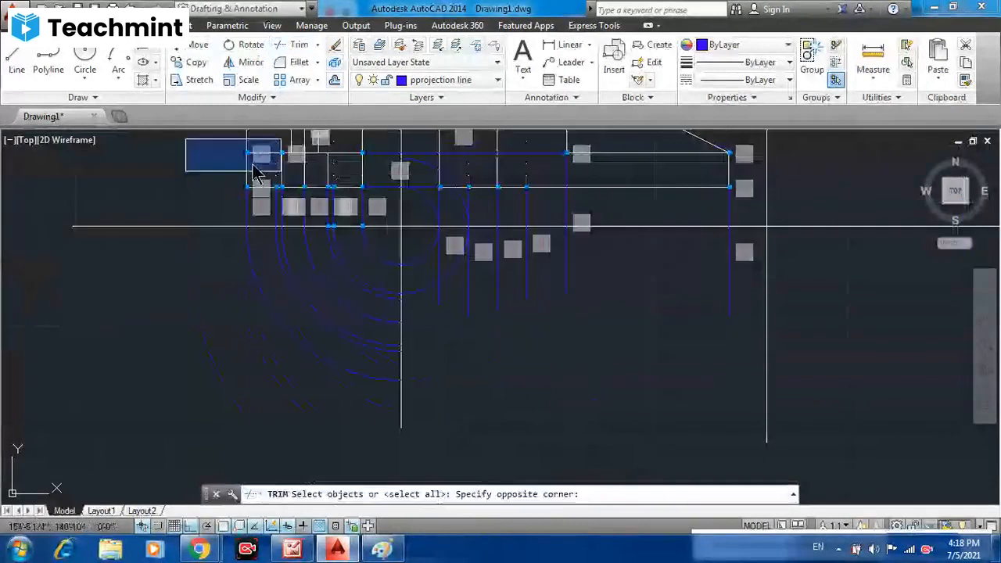
{"action": "left_click", "coordinate": [592, 383]}
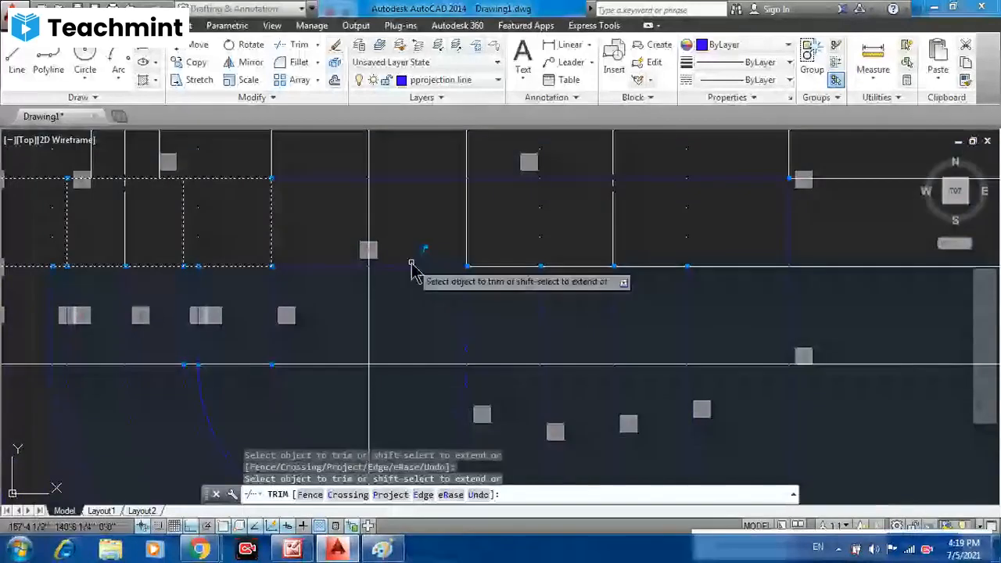
{"action": "scroll", "coordinate": [438, 372], "scroll_direction": "down", "scroll_amount": 2}
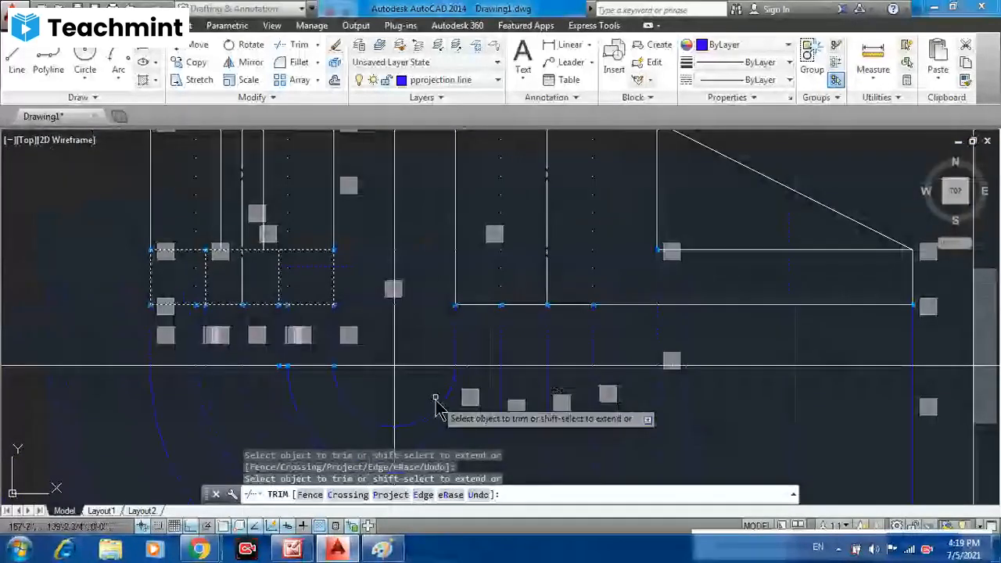
{"action": "scroll", "coordinate": [422, 391], "scroll_direction": "up", "scroll_amount": 2}
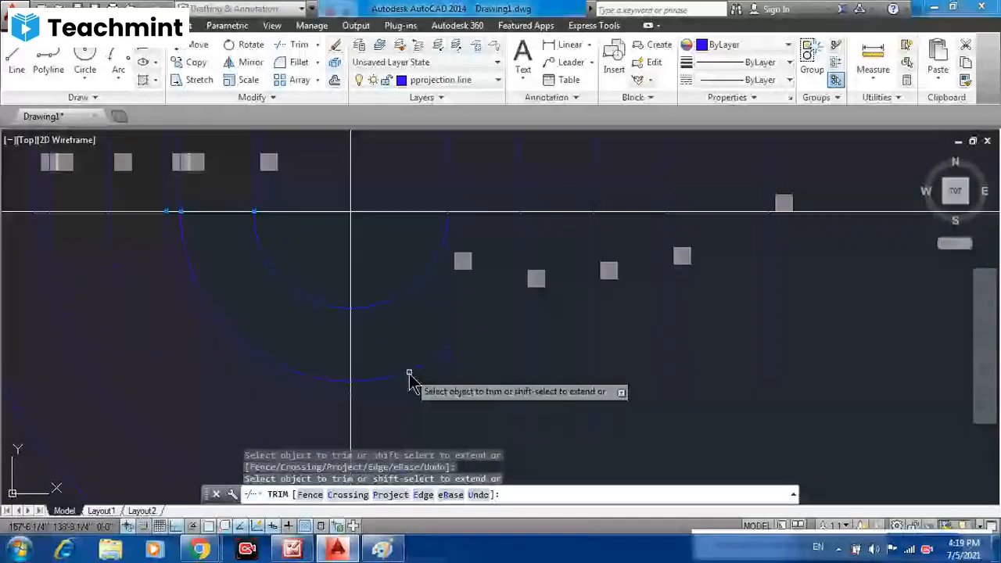
{"action": "key", "text": "Escape"}
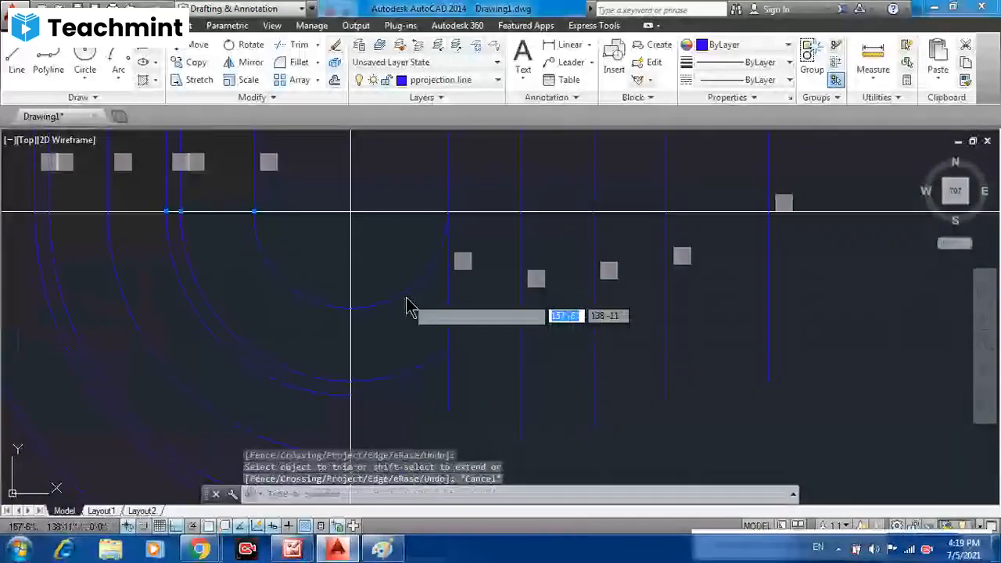
- Try to stretch the right end of the innermost arc back to the vertical axis below the horizontal axis
{"action": "left_click", "coordinate": [408, 300]}
{"action": "left_click", "coordinate": [447, 212]}
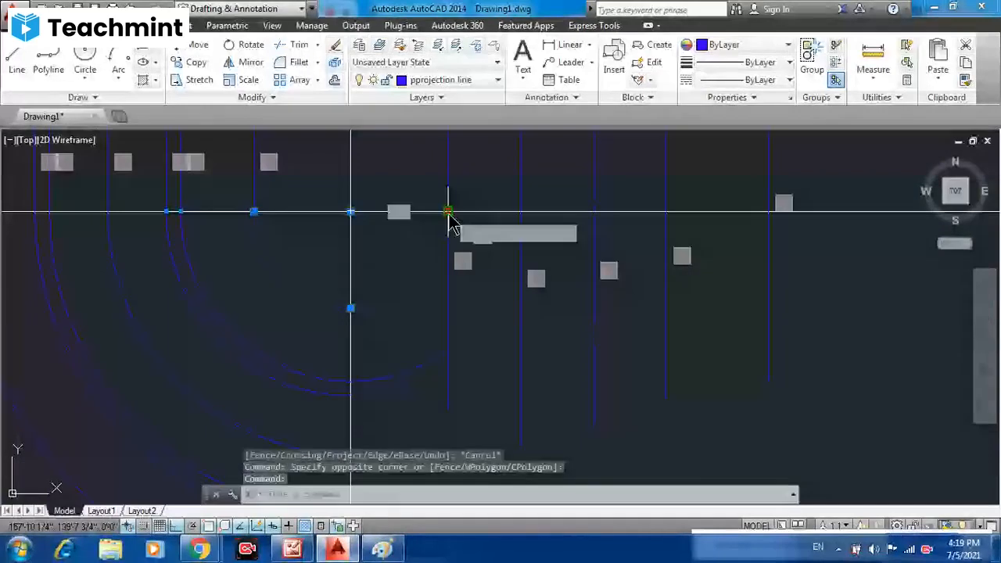
{"action": "left_click", "coordinate": [448, 212]}
{"action": "key", "text": "Escape"}
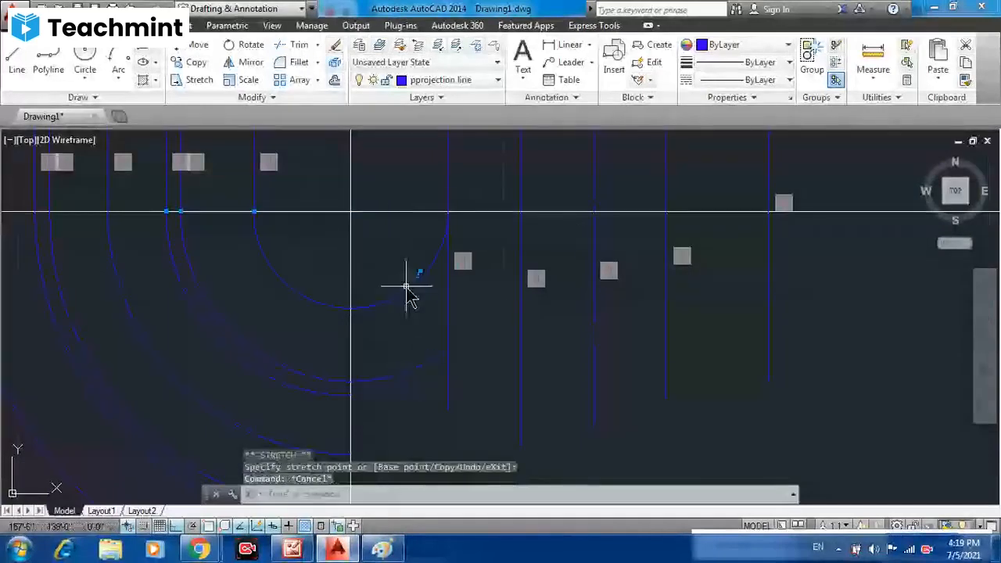
{"action": "left_click", "coordinate": [447, 212]}
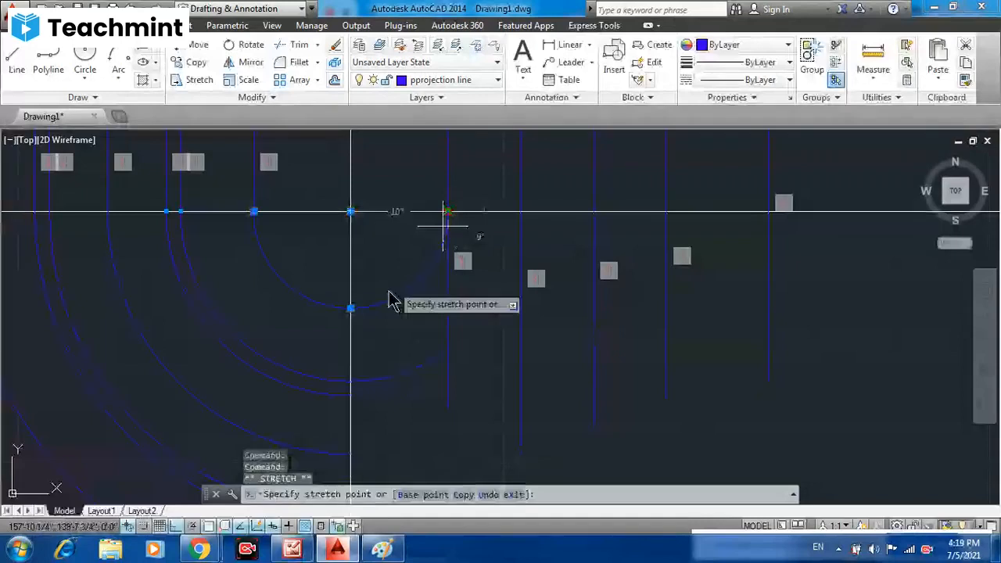
{"action": "left_click", "coordinate": [350, 310]}
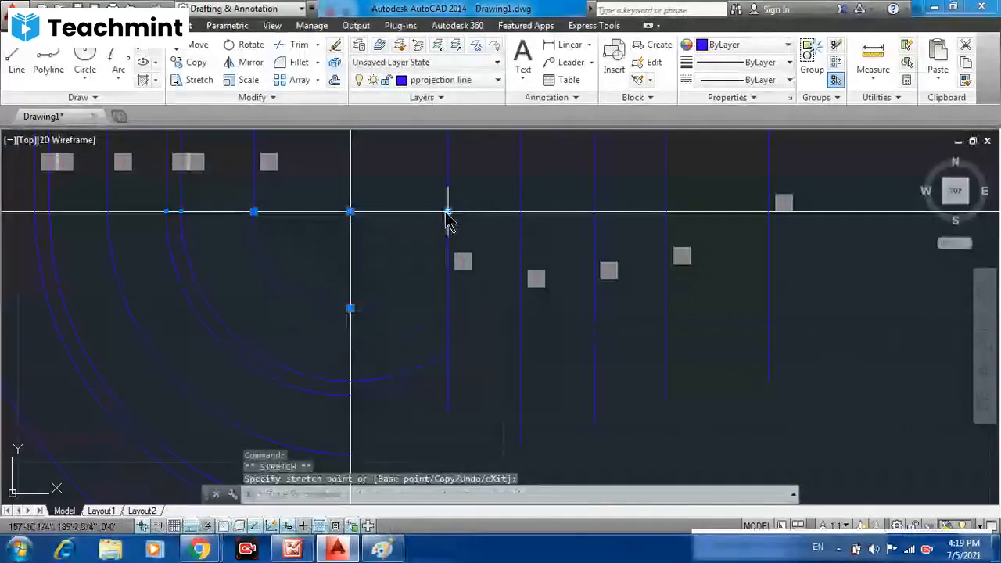
{"action": "left_click", "coordinate": [447, 211]}
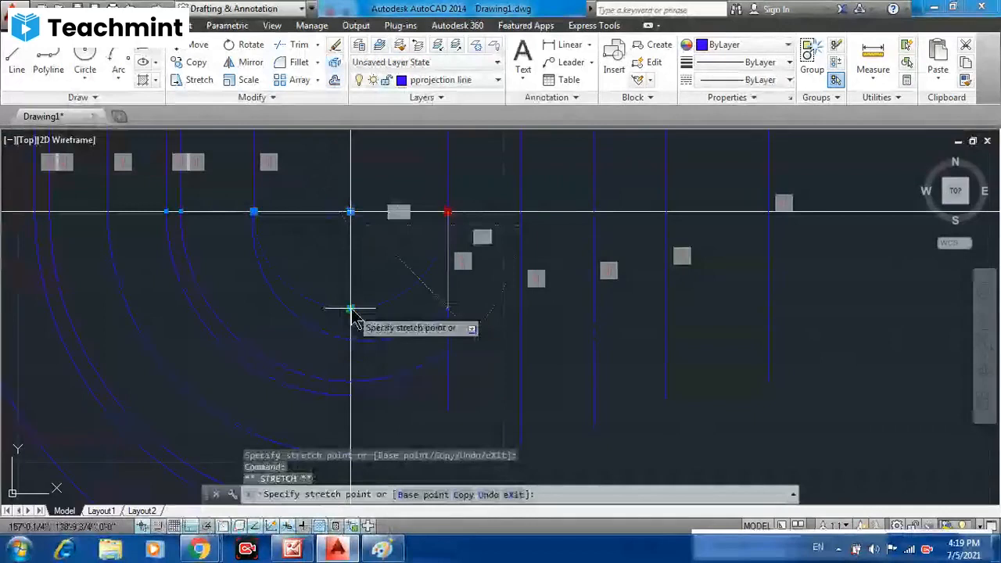
{"action": "left_click", "coordinate": [352, 313]}
- Stretch the right end of the second-innermost arc back to where it crosses the vertical axis
{"action": "left_click", "coordinate": [399, 380]}
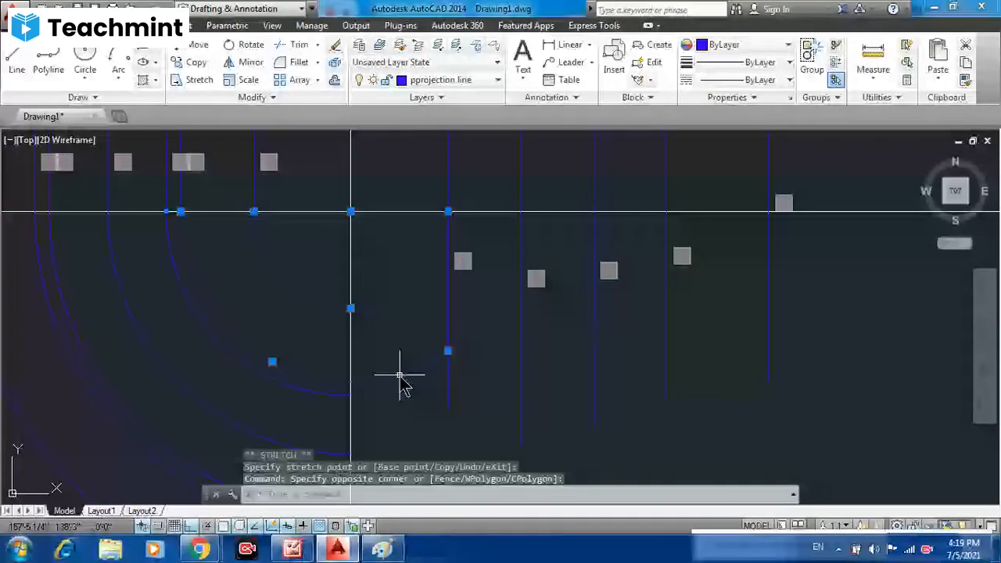
{"action": "left_click", "coordinate": [448, 351]}
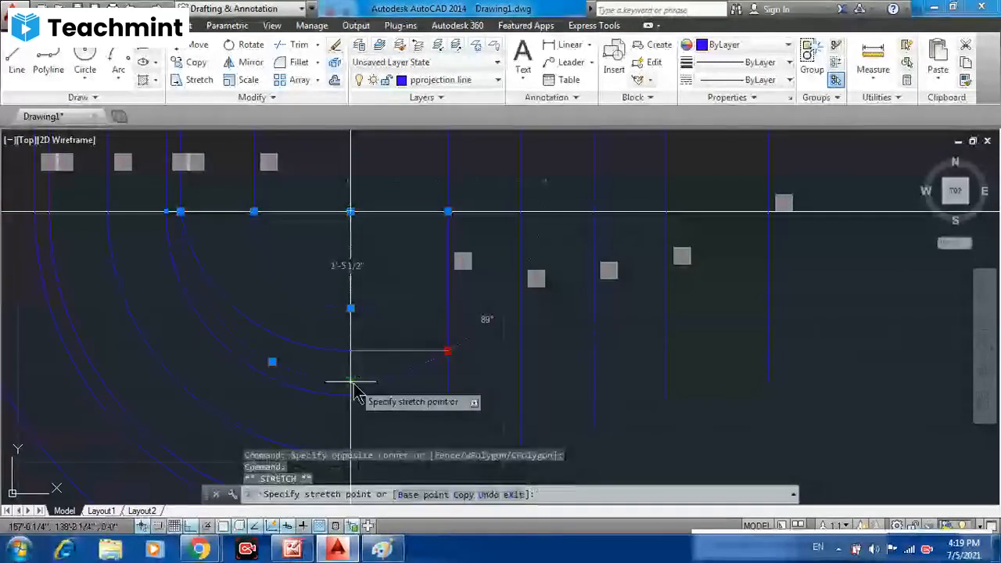
{"action": "left_click", "coordinate": [352, 381]}
{"action": "key", "text": "Escape"}
{"action": "key", "text": "Escape"}
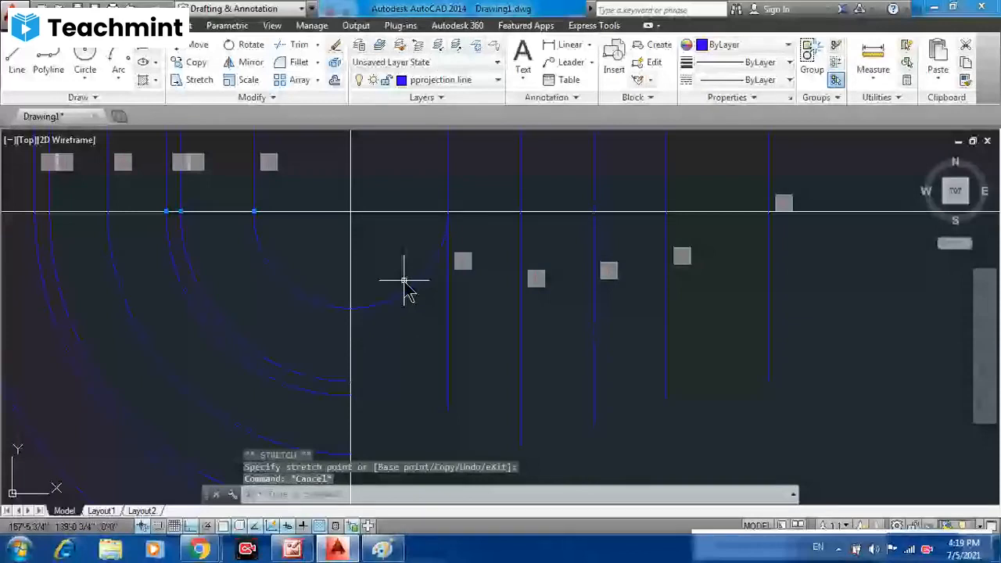
- Delete the innermost arc and redraw it around the axes' intersection, starting where the innermost left projection line meets the horizontal axis
{"action": "middle_click_drag", "start_coordinate": [433, 273], "coordinate": [271, 402]}
{"action": "left_click", "coordinate": [271, 402]}
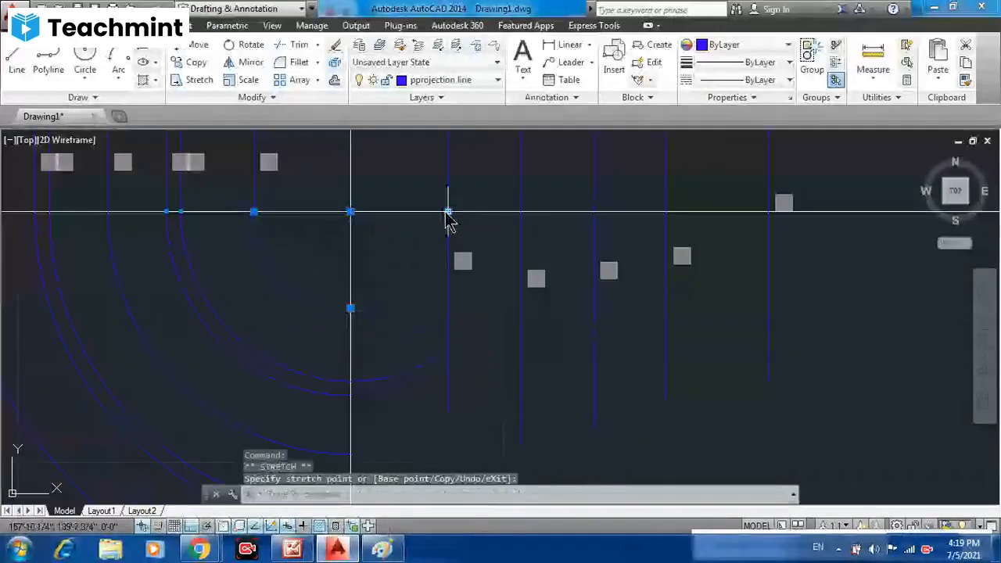
{"action": "key", "text": "Delete"}
{"action": "middle_click_drag", "start_coordinate": [232, 388], "coordinate": [348, 327]}
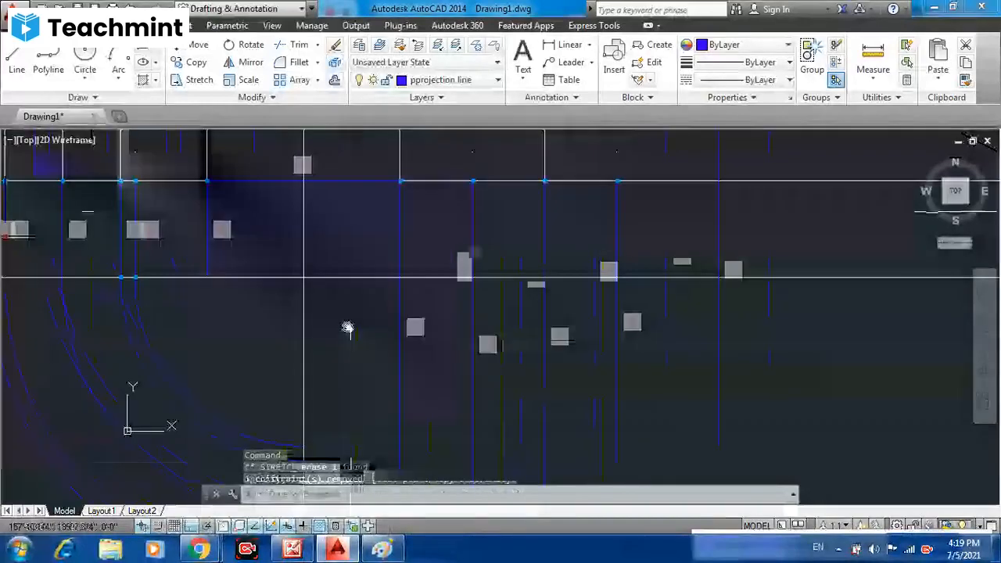
{"action": "type", "text": "a"}
{"action": "key", "text": "Return"}
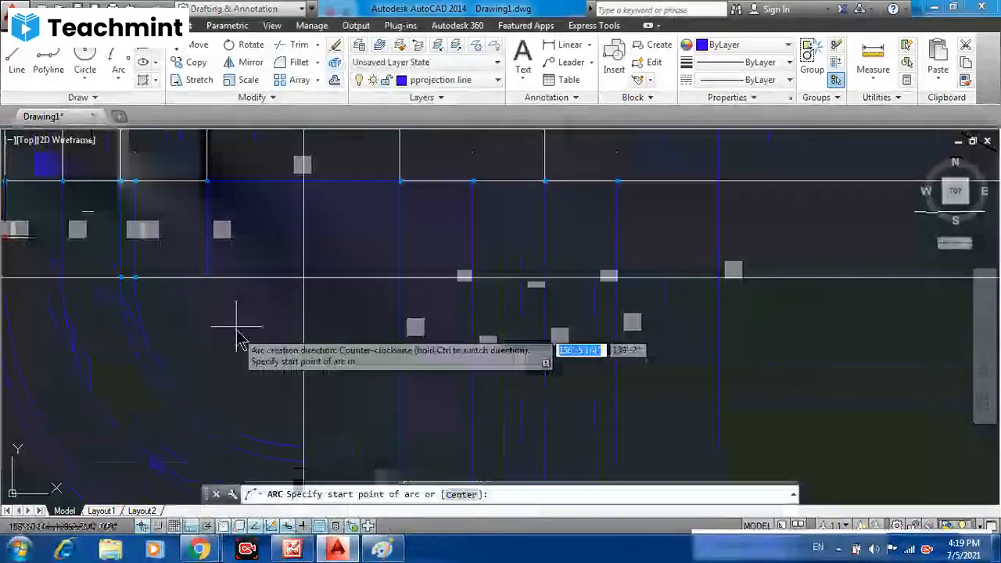
{"action": "left_click", "coordinate": [207, 278]}
{"action": "left_click", "coordinate": [304, 277]}
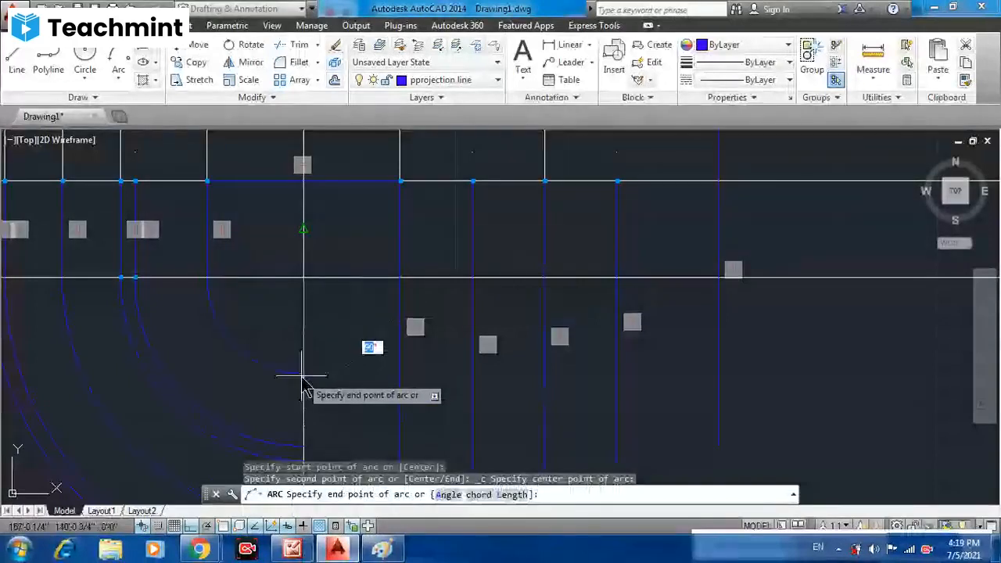
{"action": "left_click", "coordinate": [306, 379]}
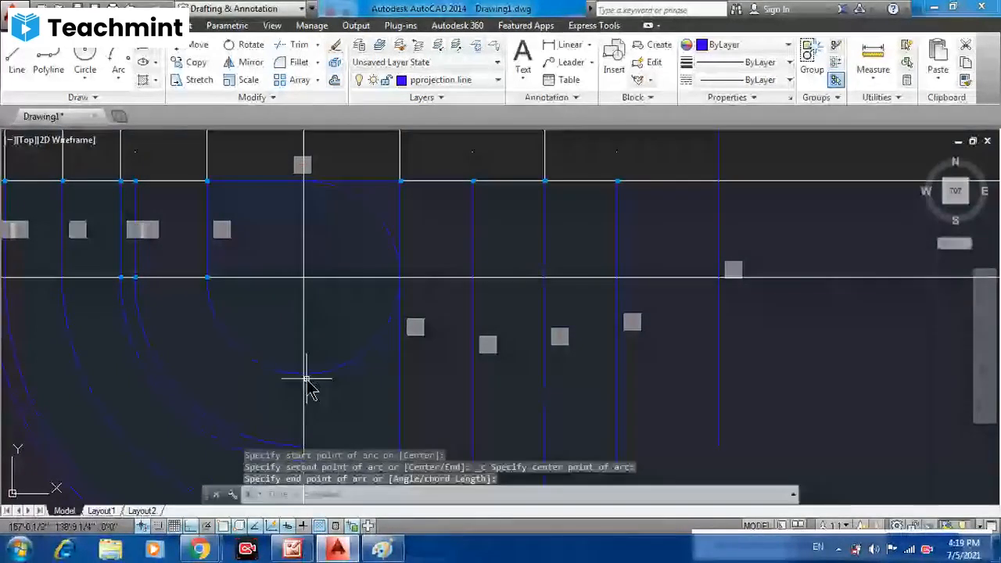
- Trim the redrawn innermost arc to its lower left quarter, using the axes and elevation lines as cutting edges
{"action": "type", "text": "tr"}
{"action": "key", "text": "Return"}
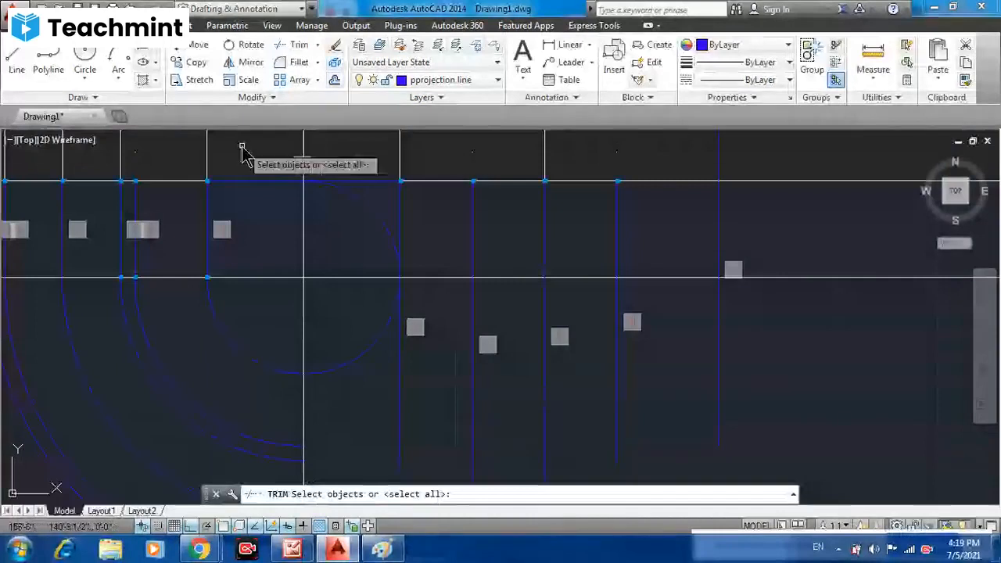
{"action": "left_click", "coordinate": [443, 426]}
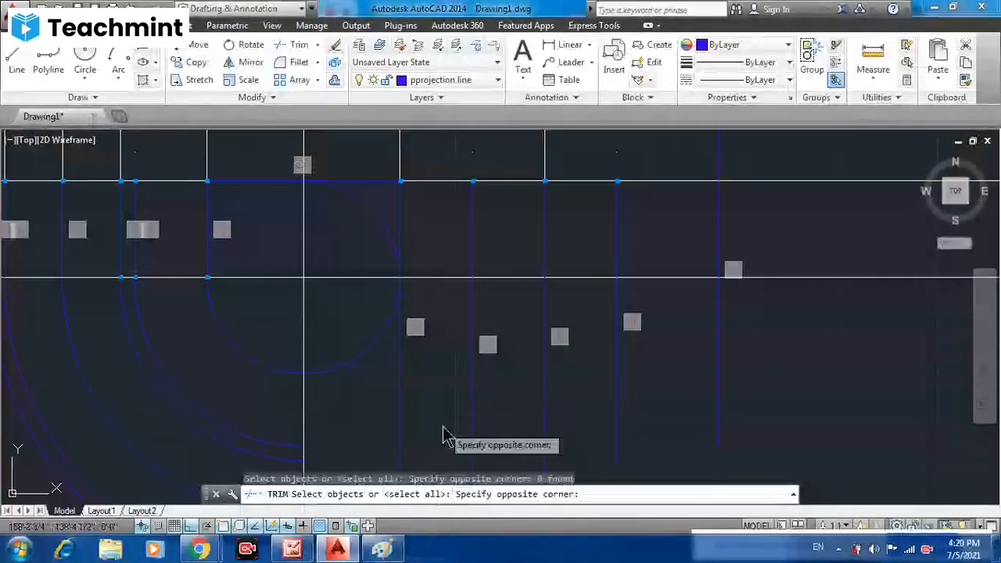
{"action": "left_click", "coordinate": [262, 151]}
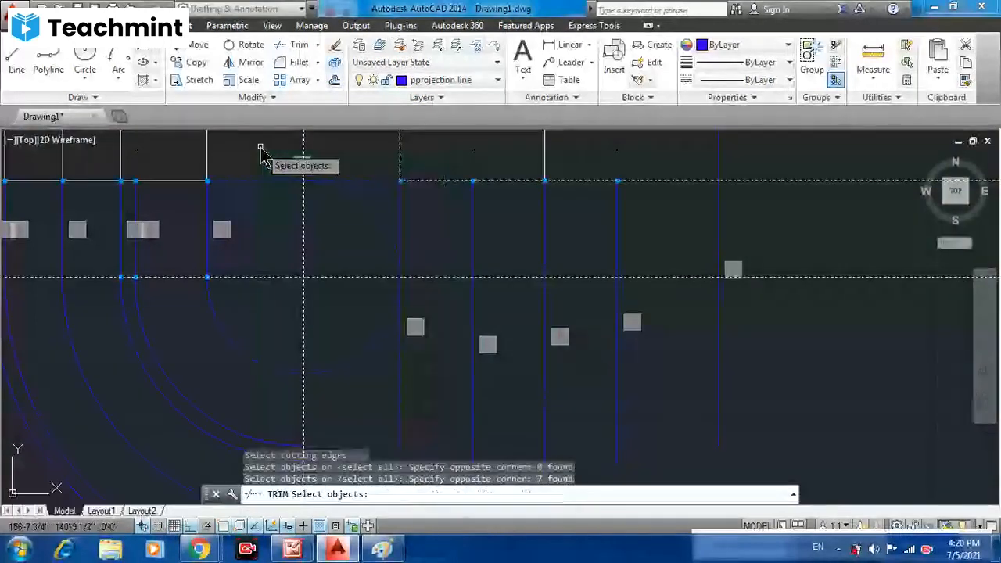
{"action": "key", "text": "Return"}
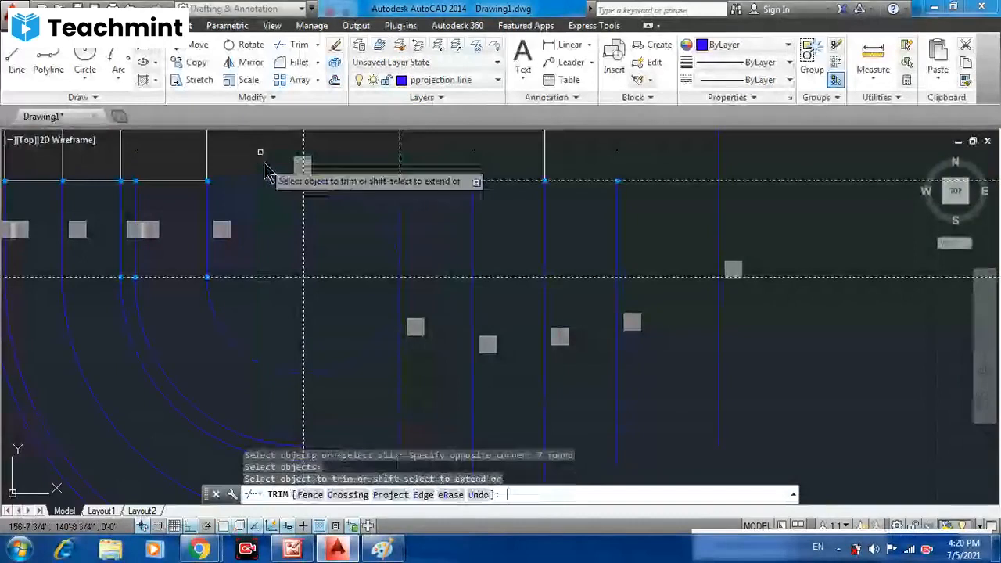
{"action": "left_click", "coordinate": [266, 180]}
{"action": "left_click", "coordinate": [378, 351]}
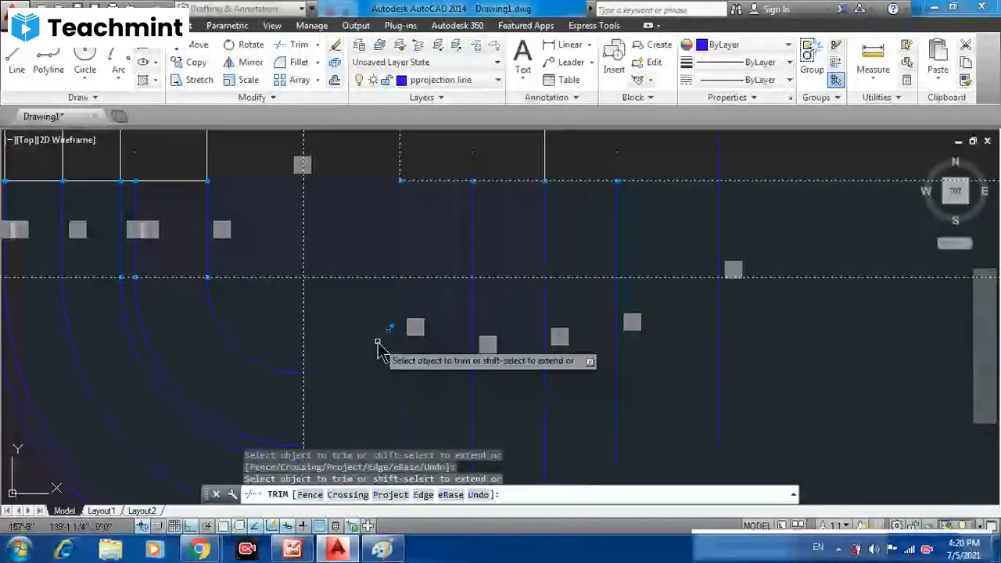
{"action": "key", "text": "Escape"}
- Set the linetype of the left elevation's middle projection line and its connected arc to JIS_08_11
{"action": "scroll", "coordinate": [368, 335], "scroll_direction": "down", "scroll_amount": 3}
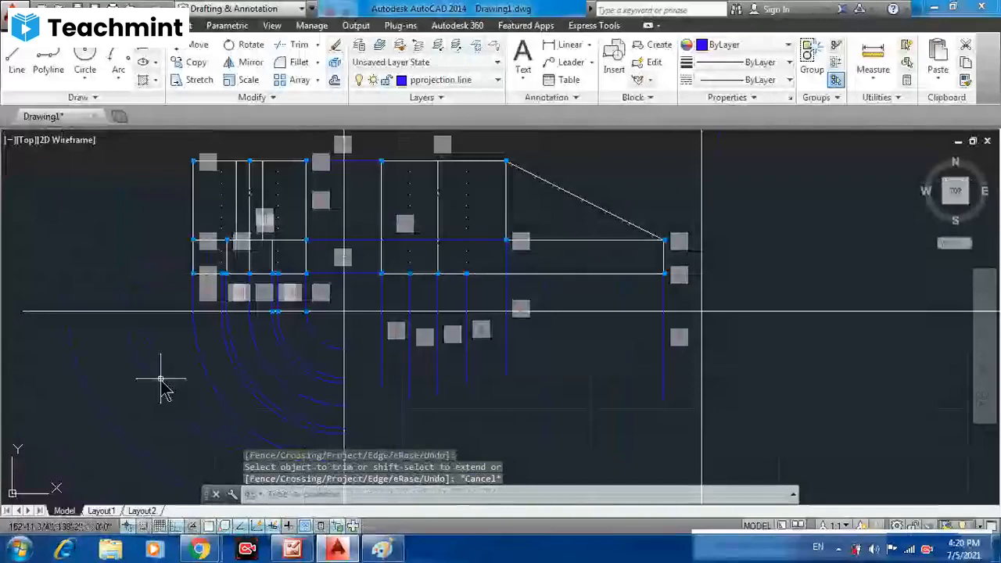
{"action": "middle_click_drag", "start_coordinate": [160, 383], "coordinate": [146, 296]}
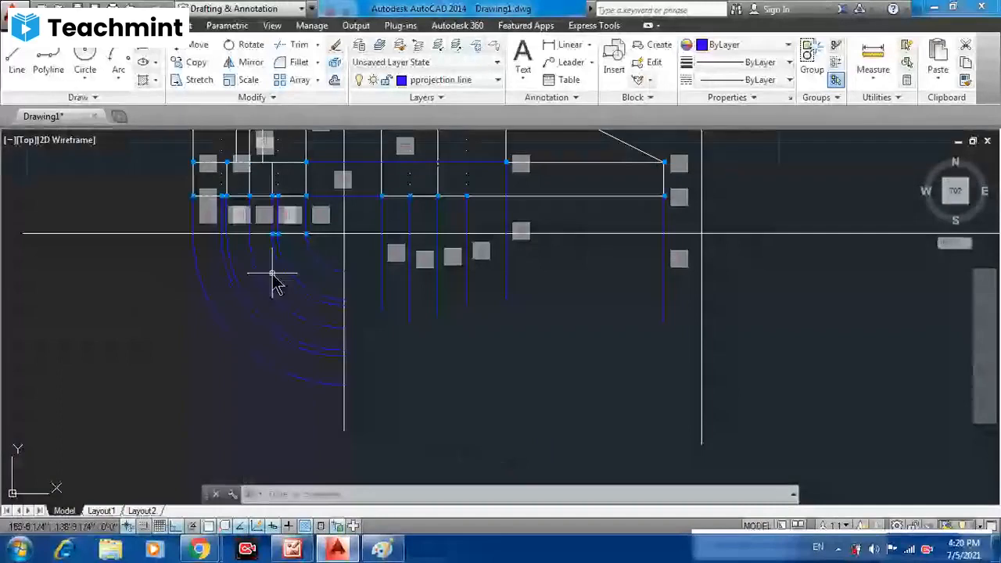
{"action": "scroll", "coordinate": [245, 273], "scroll_direction": "up", "scroll_amount": 2}
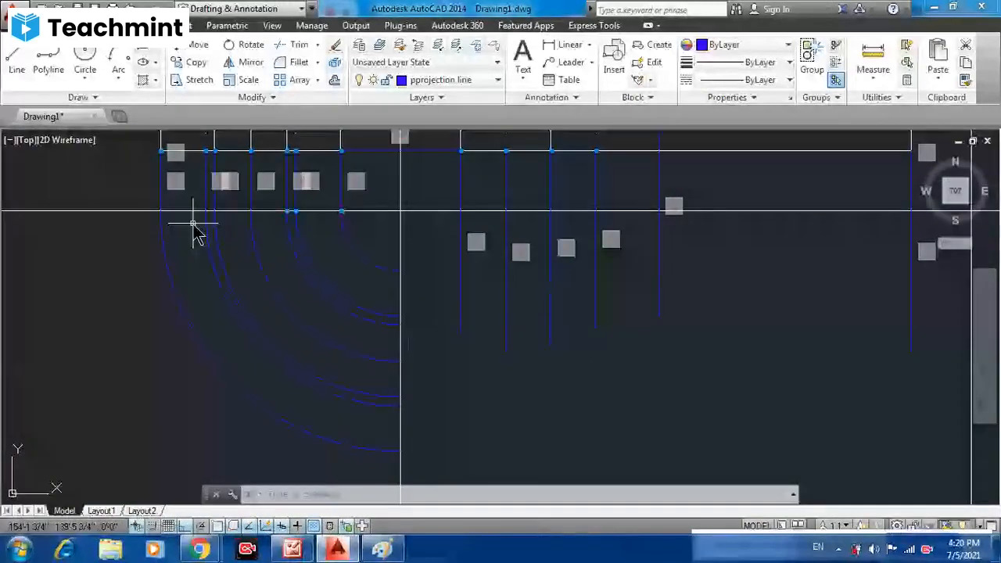
{"action": "middle_click_drag", "start_coordinate": [260, 265], "coordinate": [261, 402]}
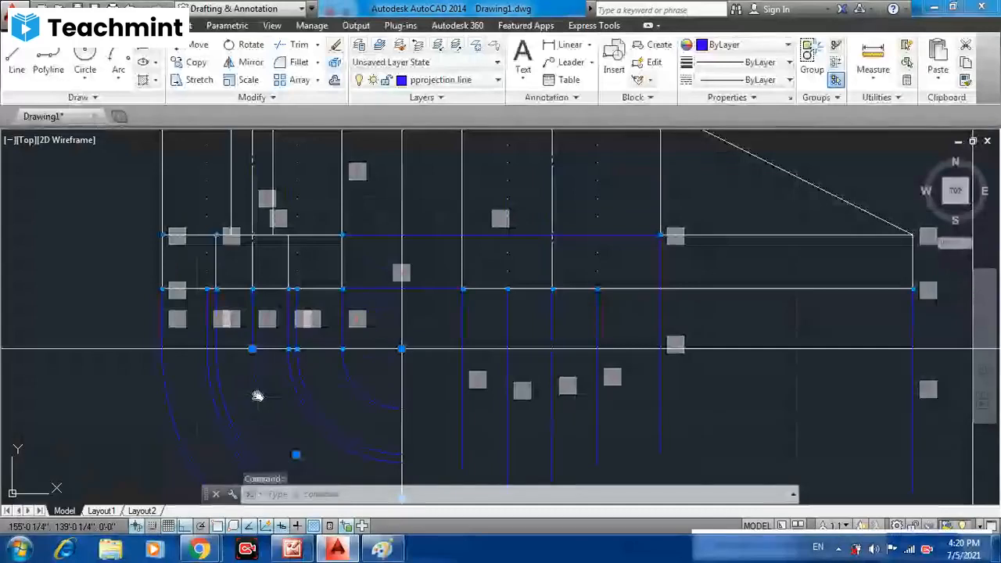
{"action": "scroll", "coordinate": [232, 271], "scroll_direction": "up", "scroll_amount": 8}
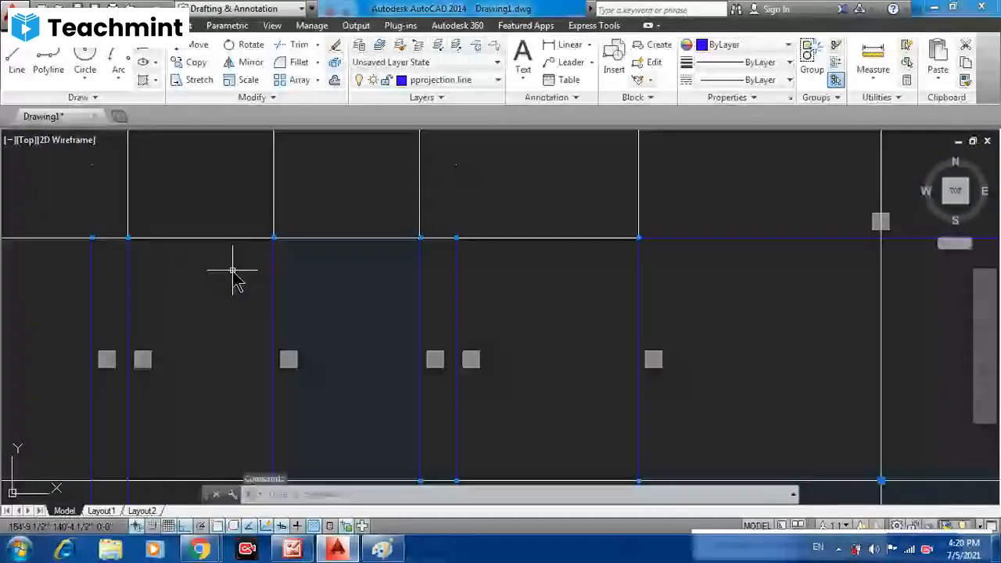
{"action": "scroll", "coordinate": [235, 274], "scroll_direction": "down", "scroll_amount": 6}
{"action": "right_click", "coordinate": [242, 278]}
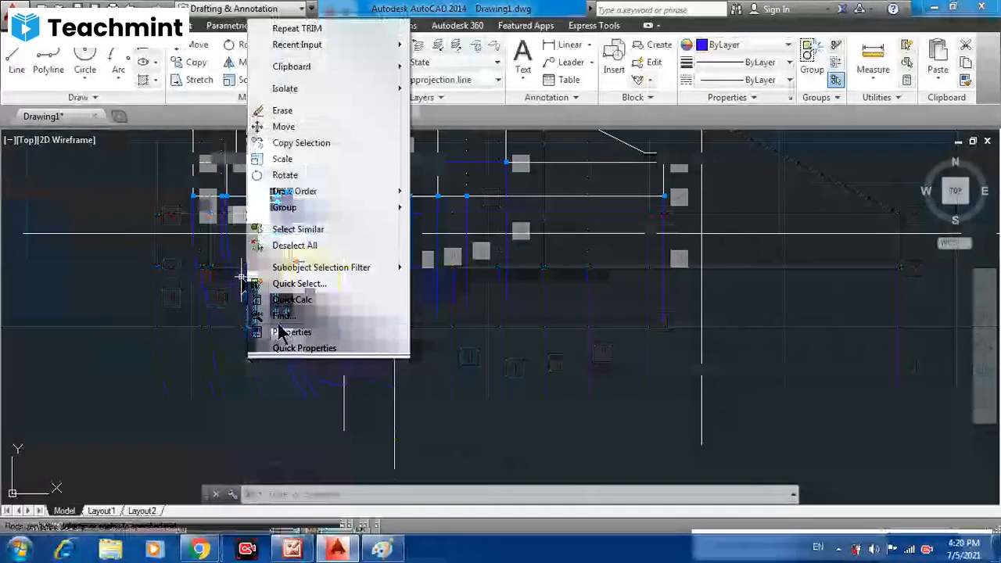
{"action": "left_click", "coordinate": [280, 332]}
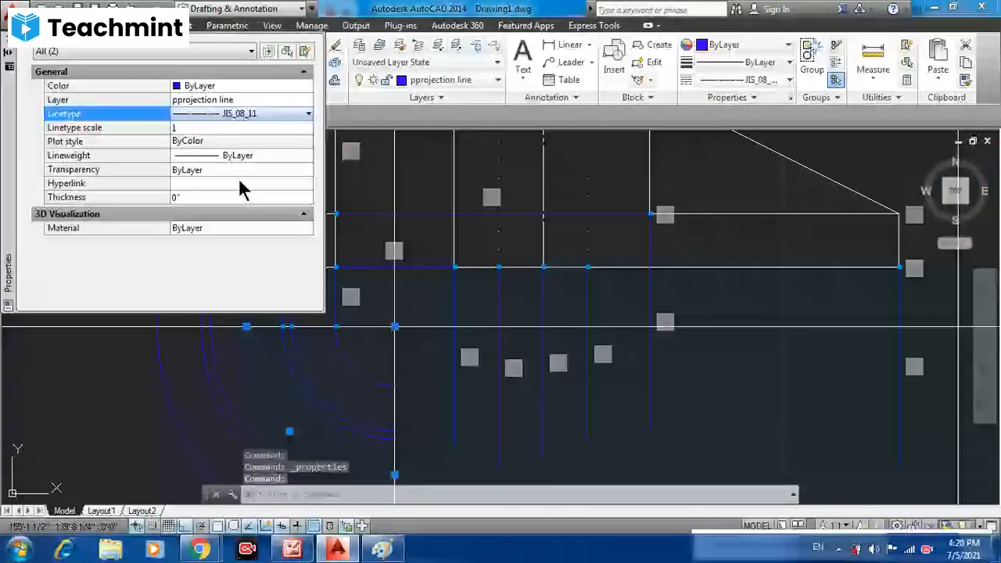
{"action": "left_click", "coordinate": [8, 40]}
{"action": "left_click", "coordinate": [59, 479]}
{"action": "left_click", "coordinate": [138, 417]}
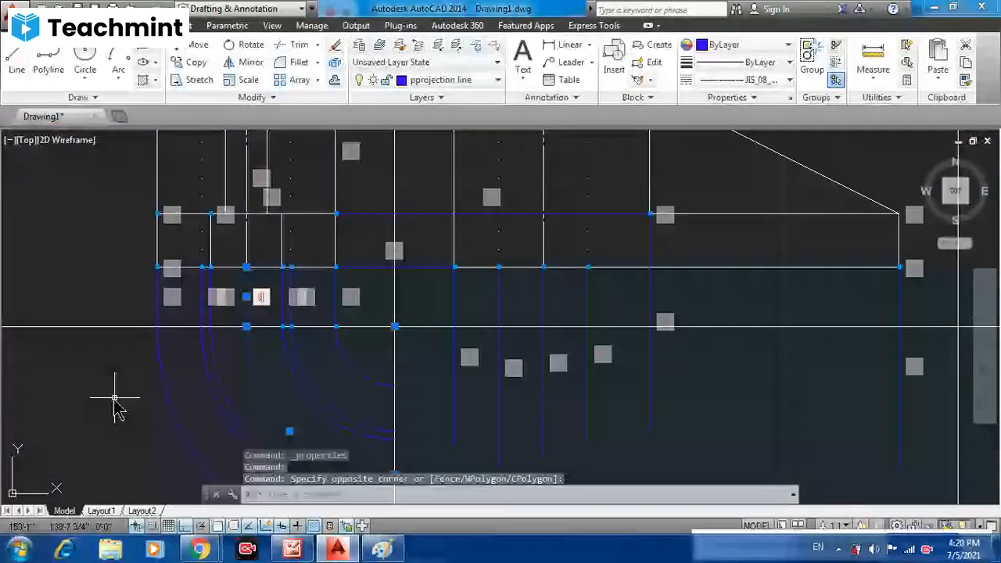
{"action": "key", "text": "Escape"}
- Check the linetype properties of the left elevation's middle projection line above the horizontal axis
{"action": "scroll", "coordinate": [253, 313], "scroll_direction": "up", "scroll_amount": 5}
{"action": "scroll", "coordinate": [206, 295], "scroll_direction": "down", "scroll_amount": 2}
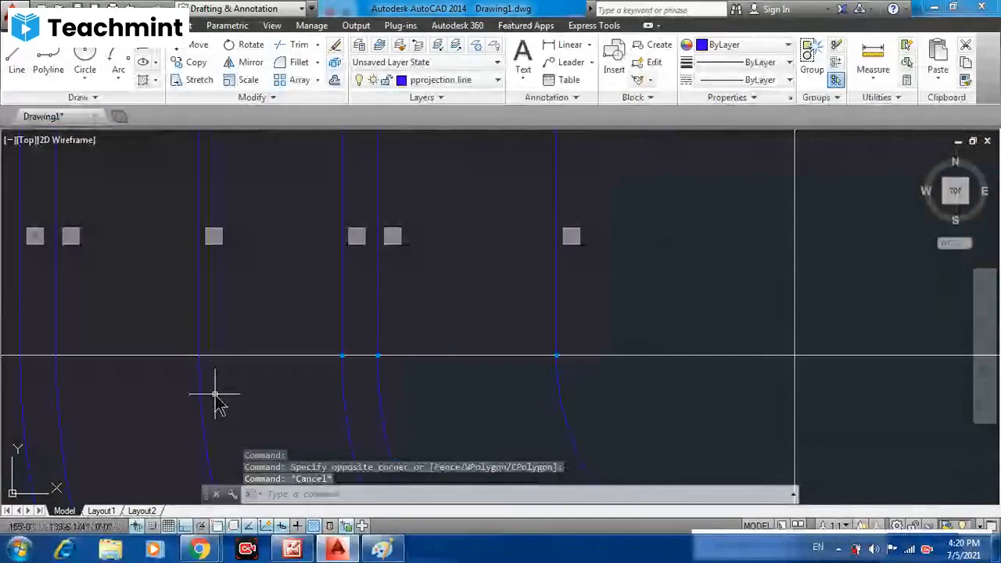
{"action": "scroll", "coordinate": [227, 391], "scroll_direction": "down", "scroll_amount": 2}
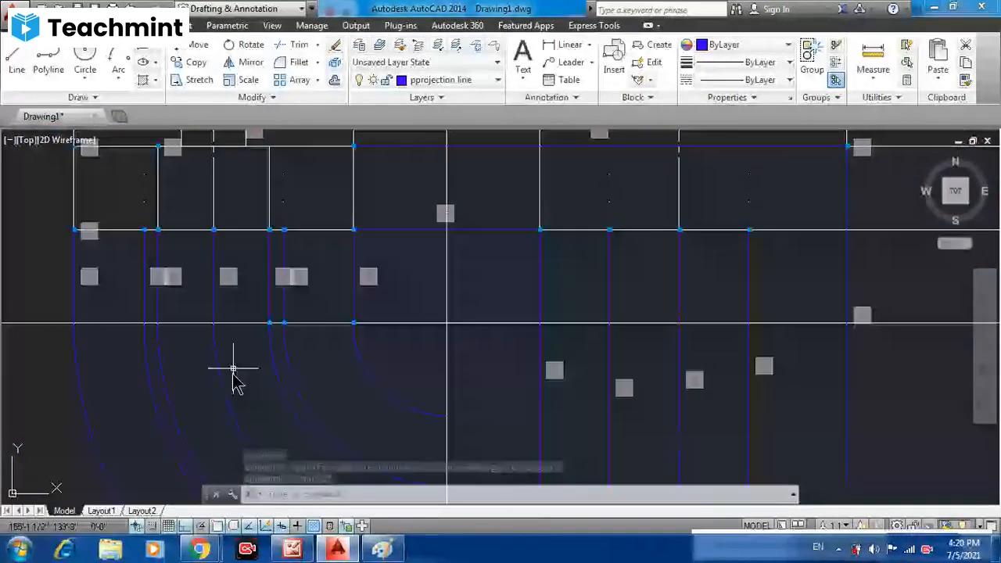
{"action": "left_click", "coordinate": [215, 279]}
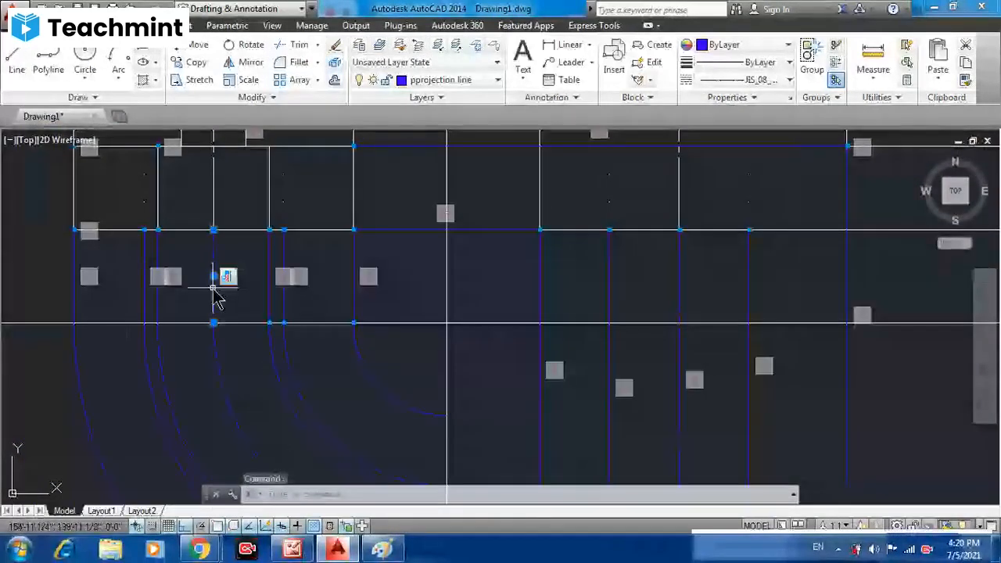
{"action": "right_click", "coordinate": [217, 279]}
{"action": "left_click", "coordinate": [258, 507]}
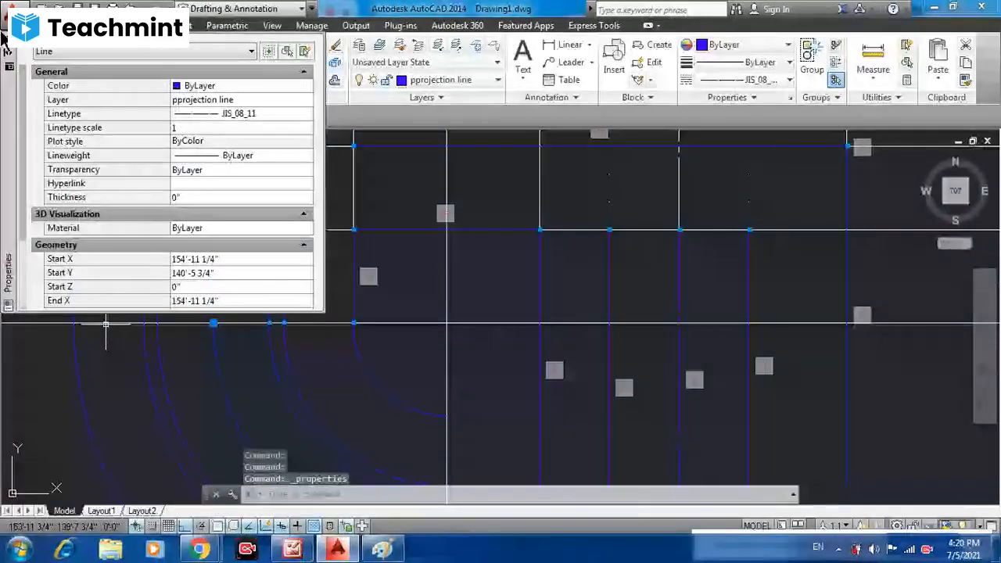
{"action": "left_click", "coordinate": [60, 476]}
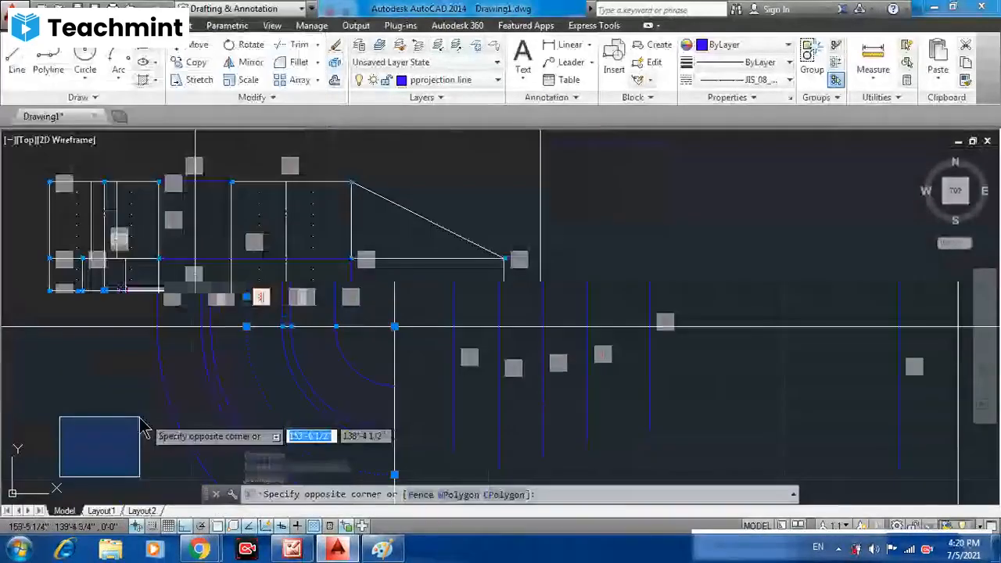
{"action": "left_click", "coordinate": [140, 420]}
{"action": "middle_click_drag", "start_coordinate": [213, 373], "coordinate": [203, 290]}
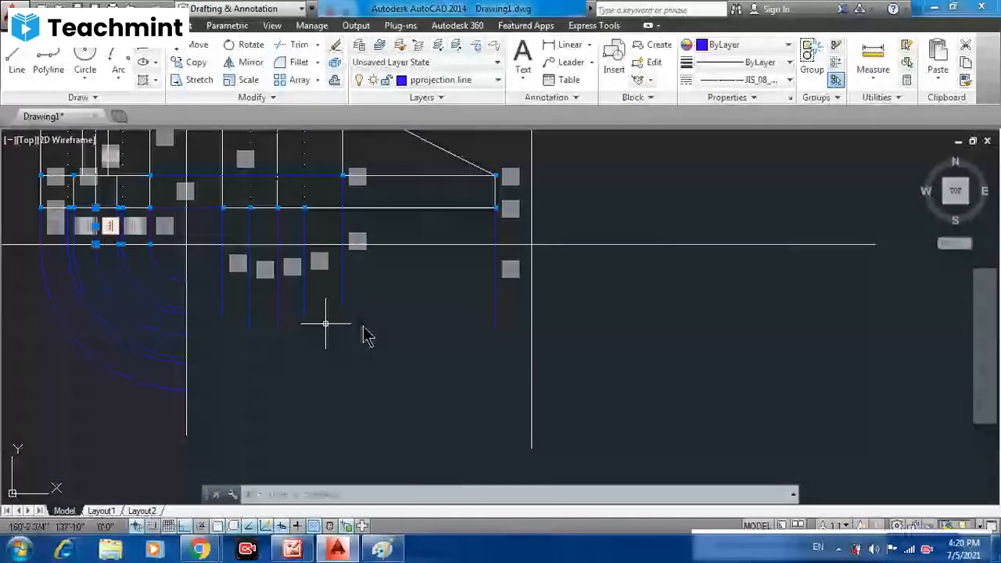
{"action": "left_click", "coordinate": [17, 55]}
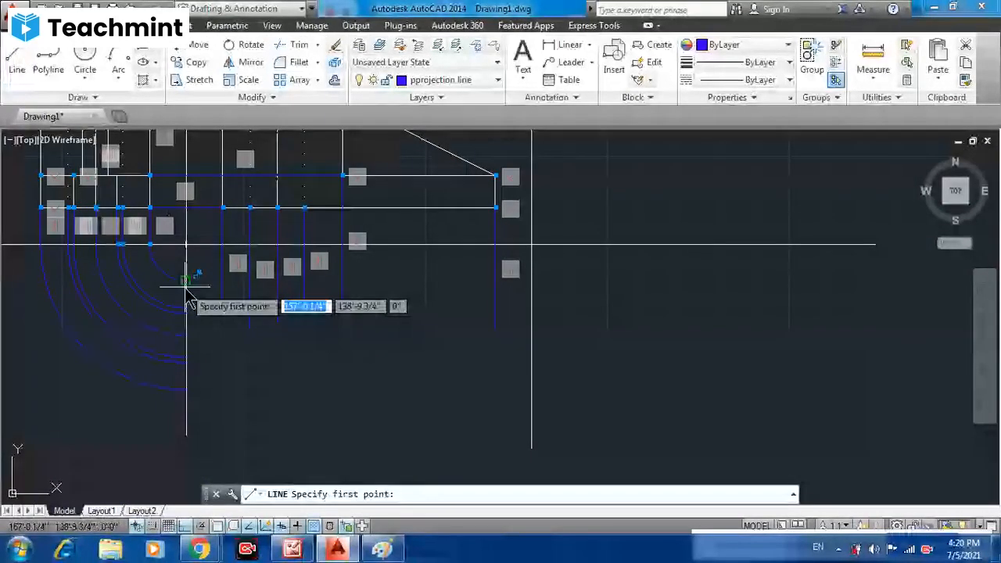
{"action": "left_click", "coordinate": [187, 281]}
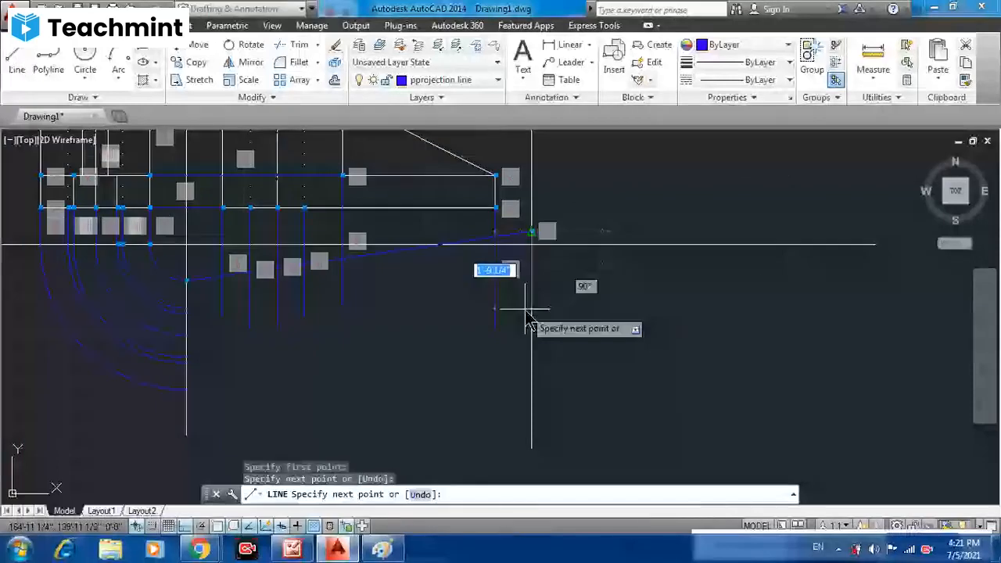
{"action": "key", "text": "ctrl+z"}
{"action": "scroll", "coordinate": [554, 288], "scroll_direction": "up", "scroll_amount": 3}
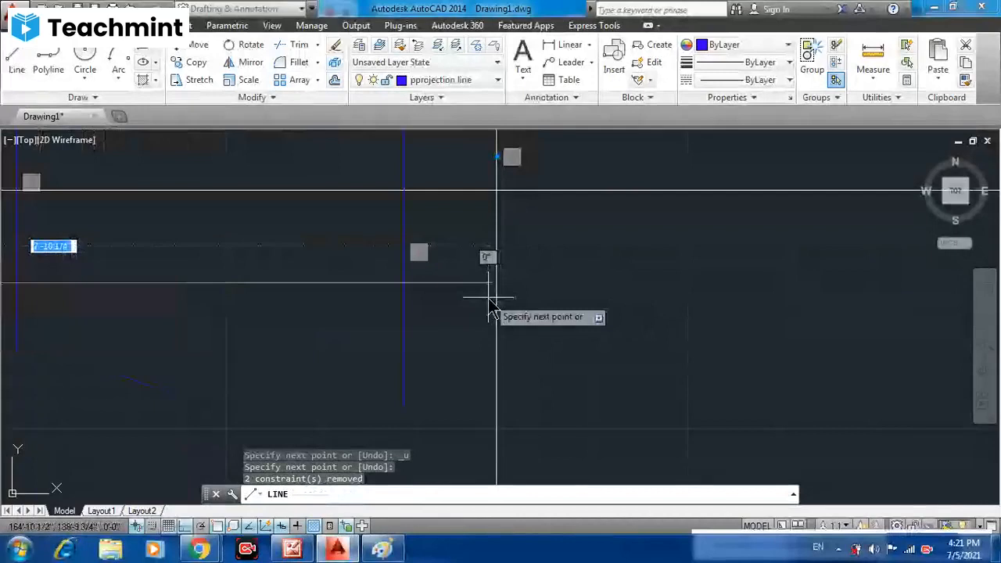
{"action": "scroll", "coordinate": [491, 309], "scroll_direction": "down", "scroll_amount": 2}
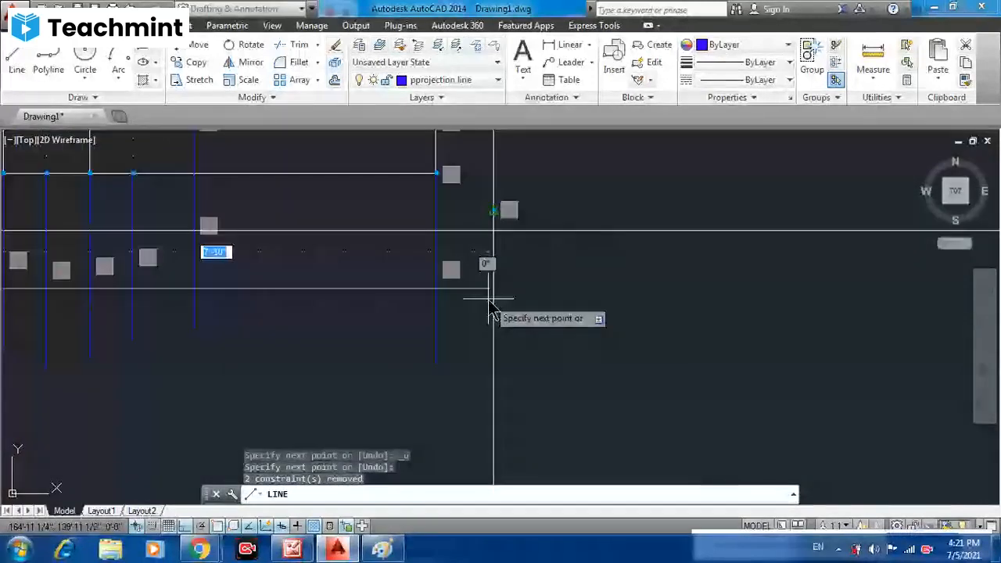
{"action": "scroll", "coordinate": [493, 320], "scroll_direction": "down", "scroll_amount": 1}
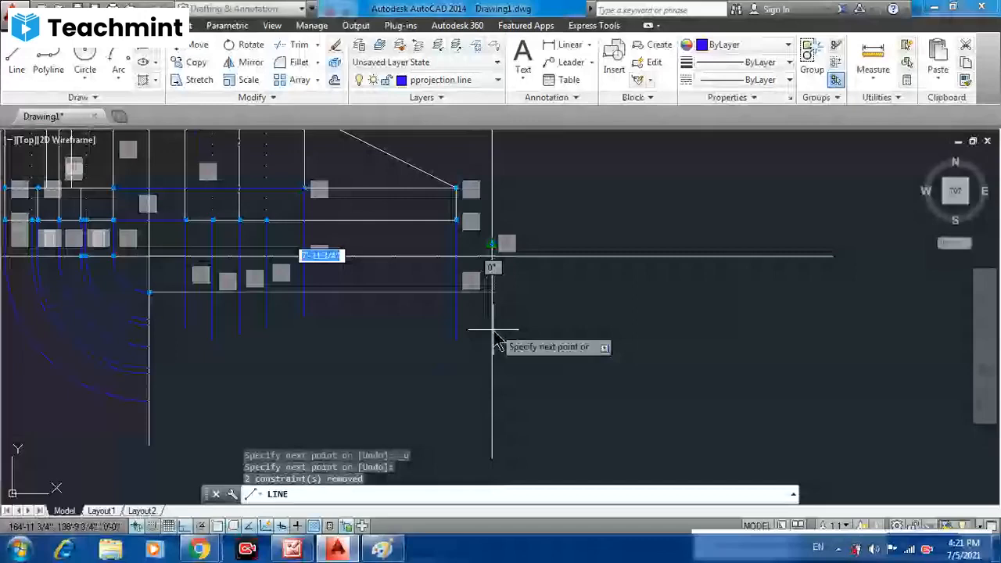
{"action": "key", "text": "Escape"}
{"action": "left_click", "coordinate": [492, 283]}
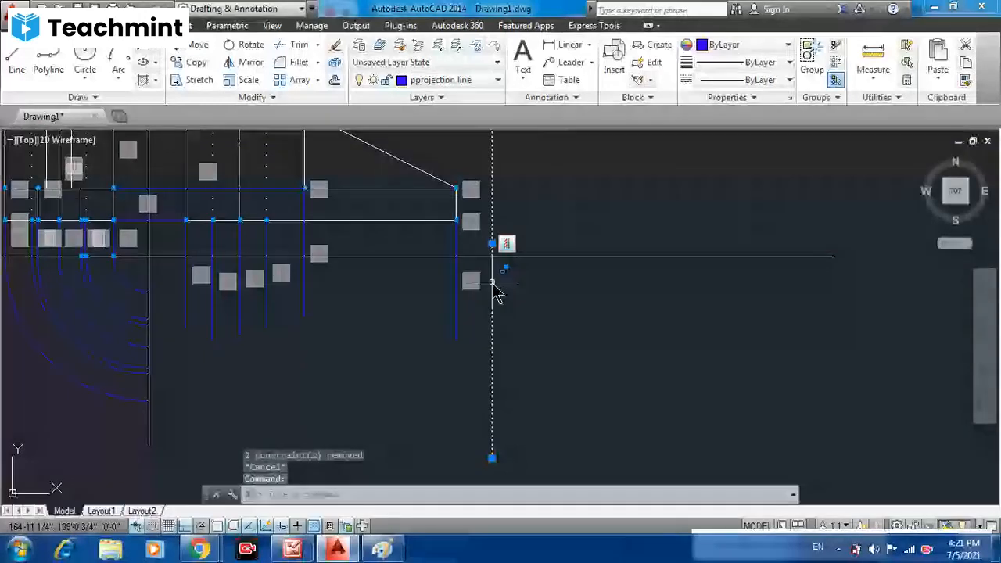
{"action": "key", "text": "Escape"}
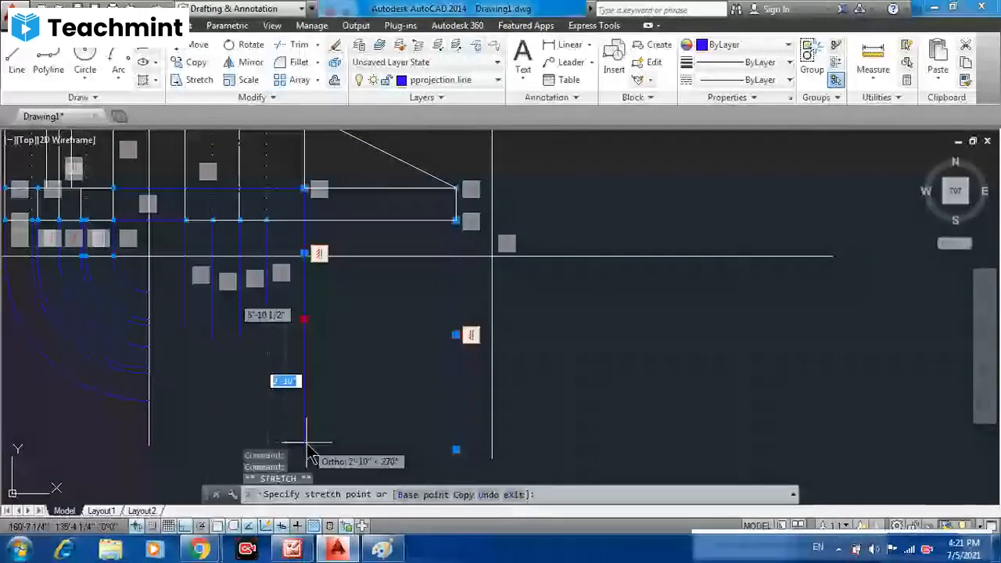
- Stretch the lower ends of the three middle vertical projection lines below the right elevation farther down, nearly to the vertical axes' lower ends
{"action": "left_click", "coordinate": [304, 442]}
{"action": "left_click", "coordinate": [268, 327]}
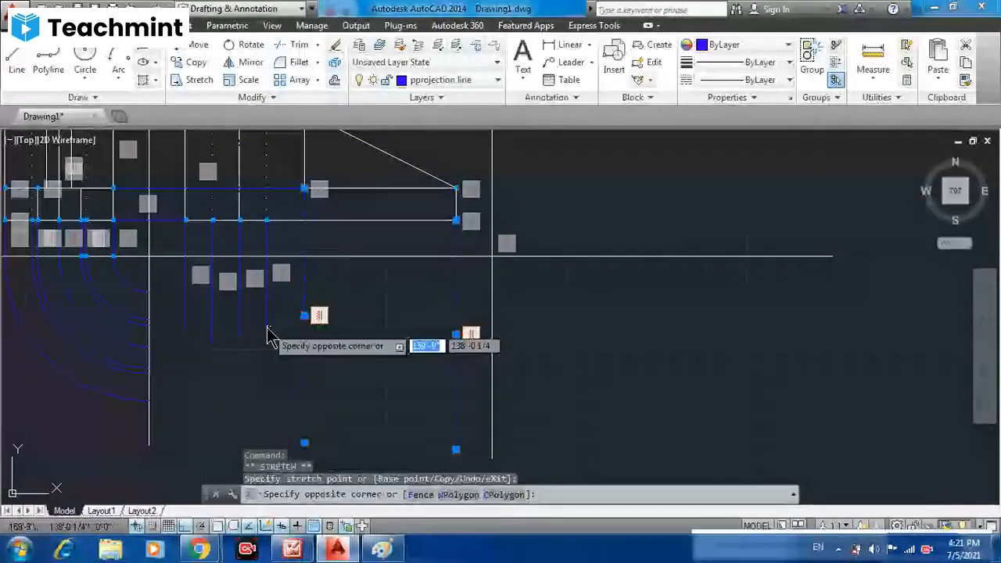
{"action": "left_click", "coordinate": [251, 348]}
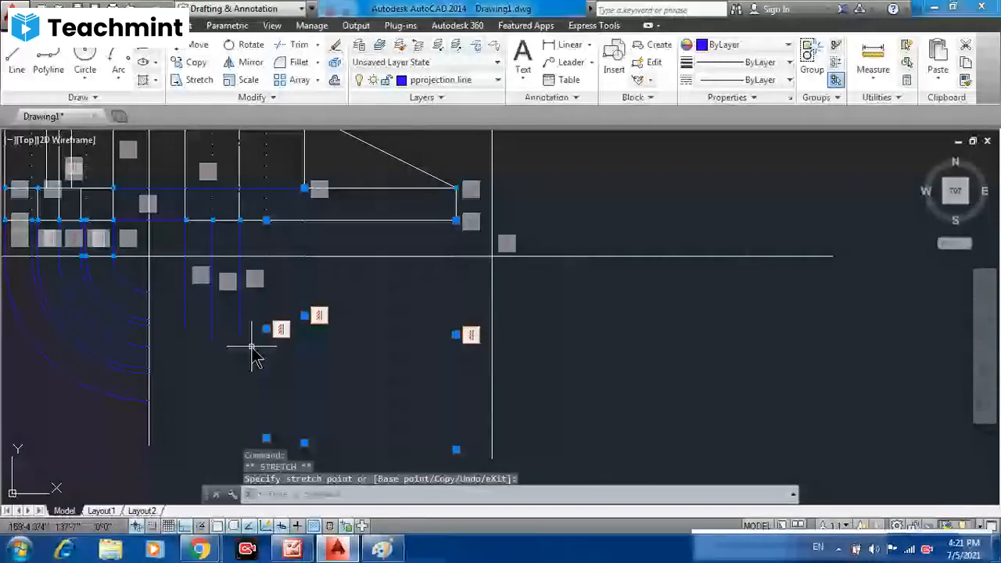
{"action": "left_click", "coordinate": [224, 347]}
- Stretch the two leftmost vertical projection lines below the right elevation down to about the level of the other extended projection lines
{"action": "left_click", "coordinate": [217, 350]}
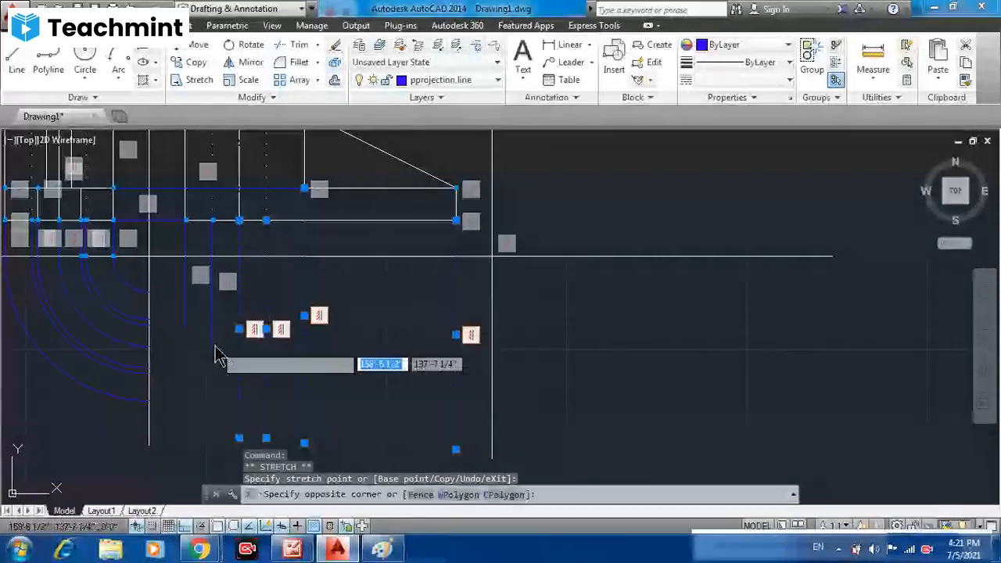
{"action": "left_click", "coordinate": [217, 350]}
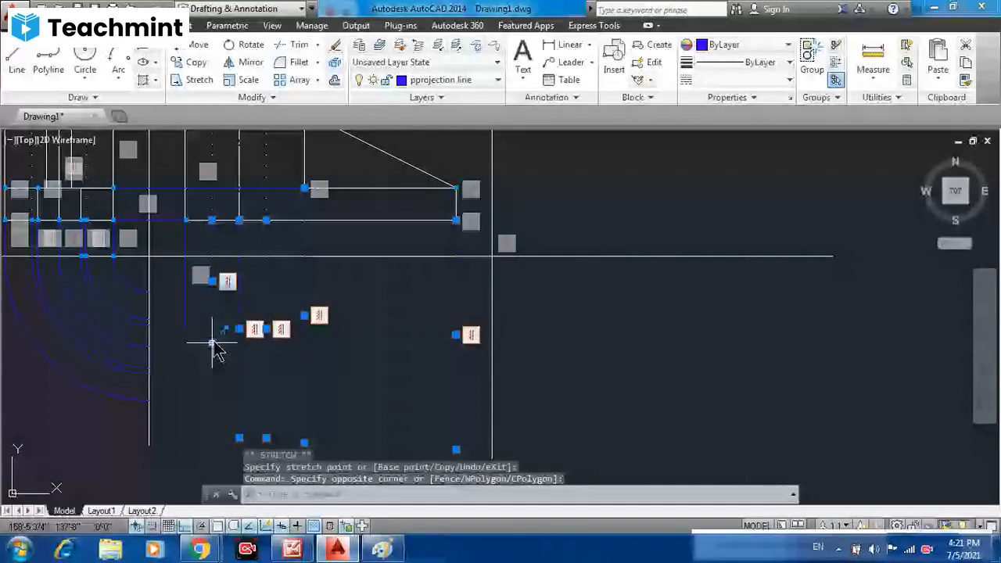
{"action": "left_click", "coordinate": [212, 342]}
{"action": "left_click", "coordinate": [212, 458]}
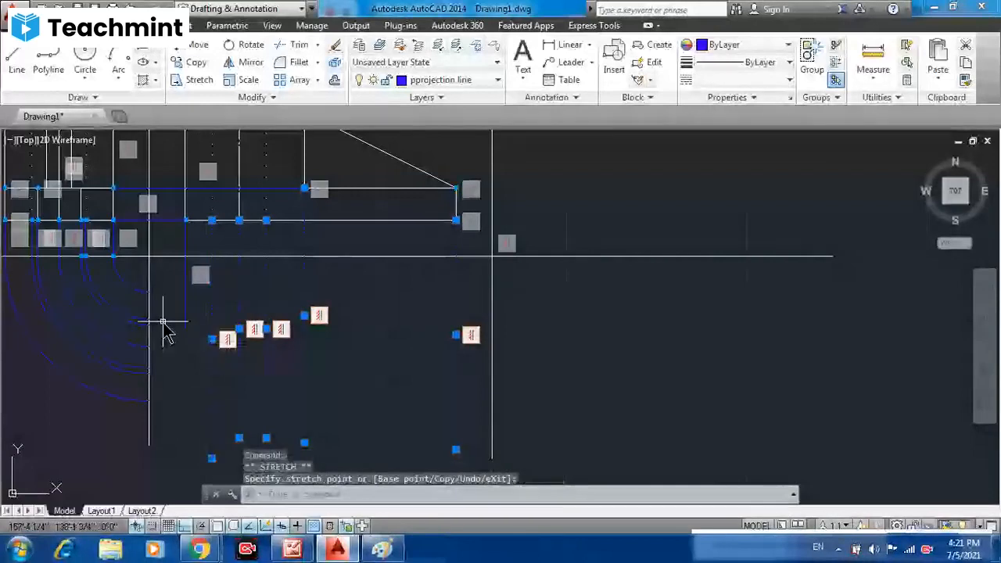
{"action": "left_click", "coordinate": [185, 333]}
{"action": "left_click", "coordinate": [185, 329]}
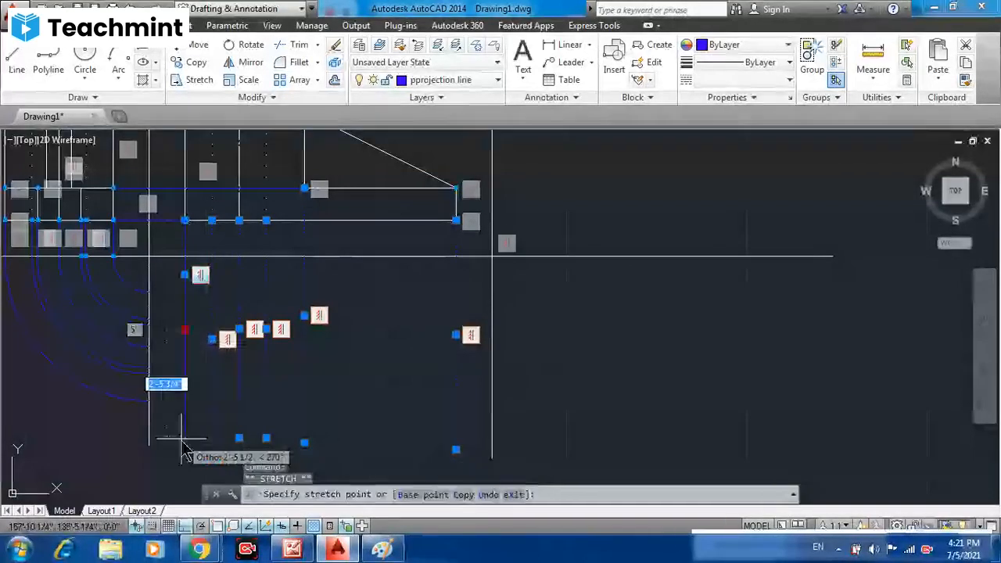
{"action": "left_click", "coordinate": [185, 454]}
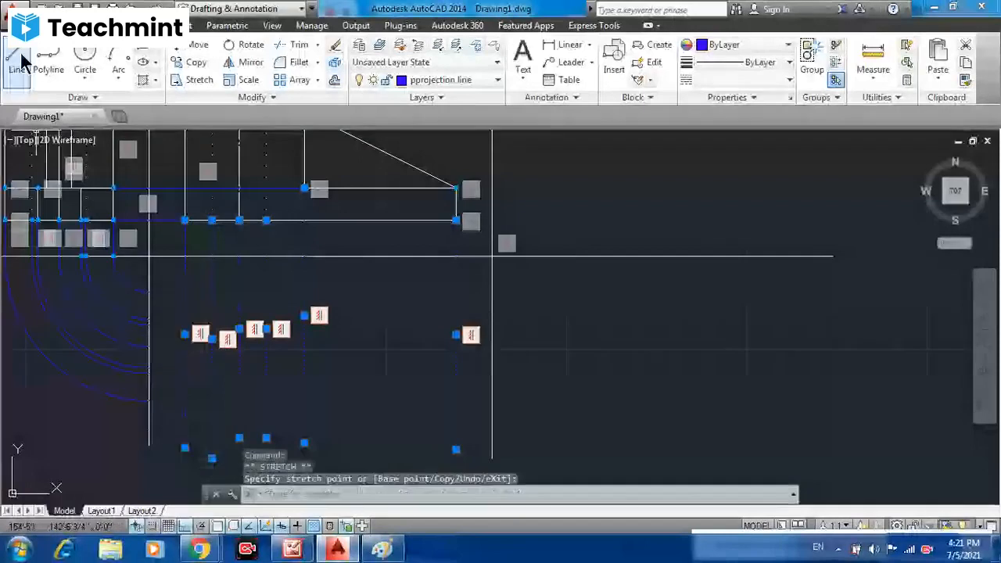
- Draw a horizontal projection line of length 100 rightward from the innermost arc's end on the left vertical axis
{"action": "left_click", "coordinate": [17, 62]}
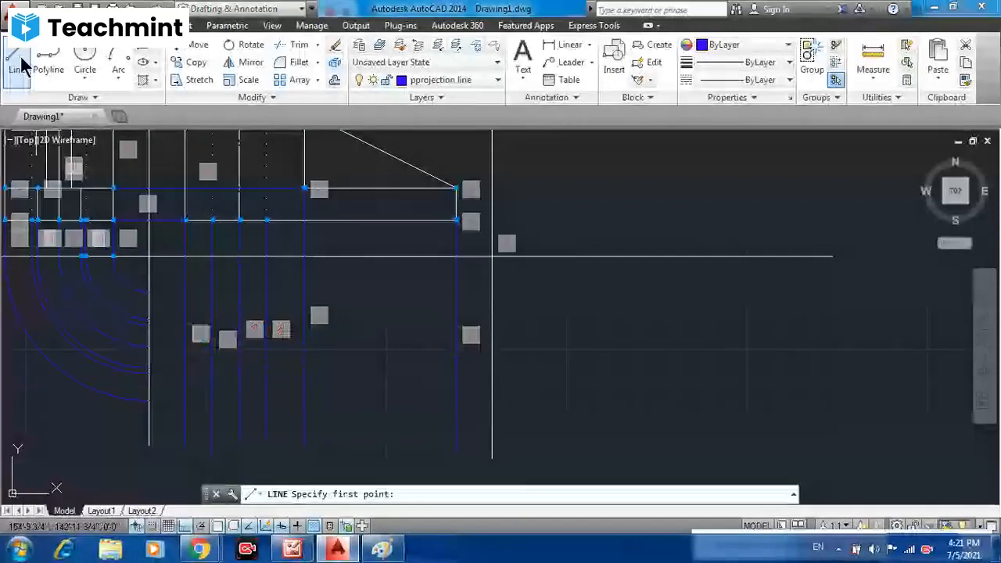
{"action": "left_click", "coordinate": [148, 291]}
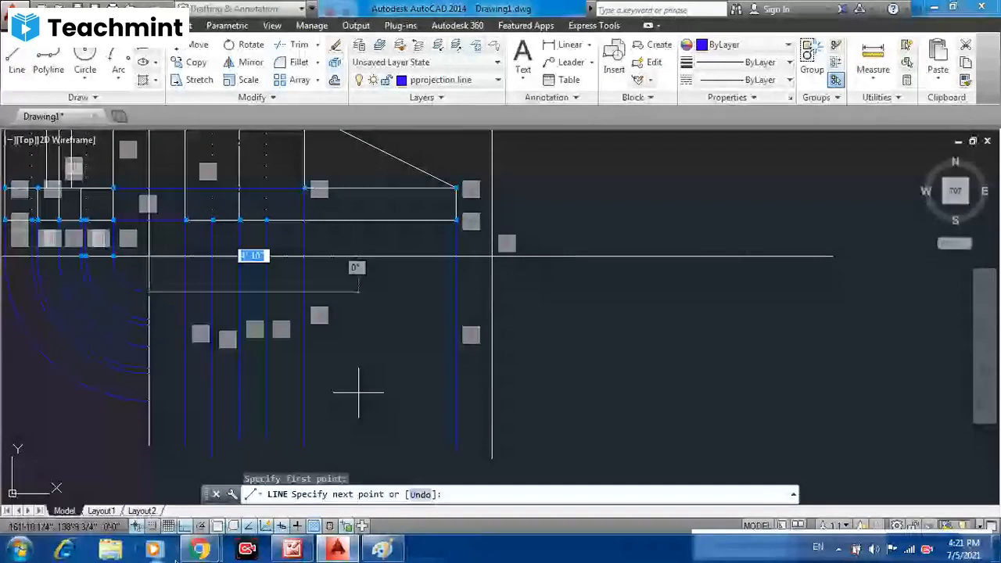
{"action": "scroll", "coordinate": [461, 283], "scroll_direction": "up", "scroll_amount": 4}
{"action": "scroll", "coordinate": [446, 310], "scroll_direction": "down", "scroll_amount": 4}
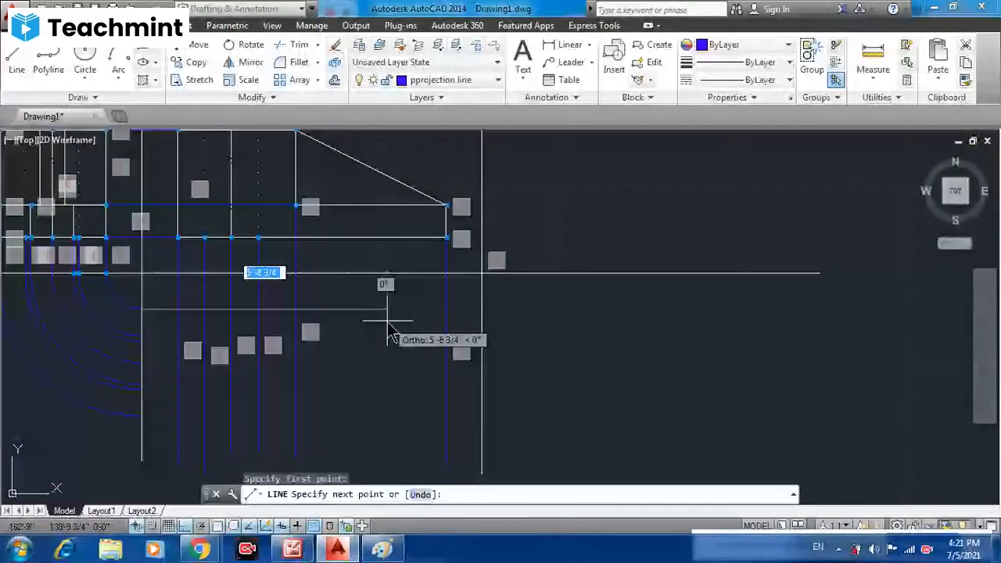
{"action": "type", "text": "50"}
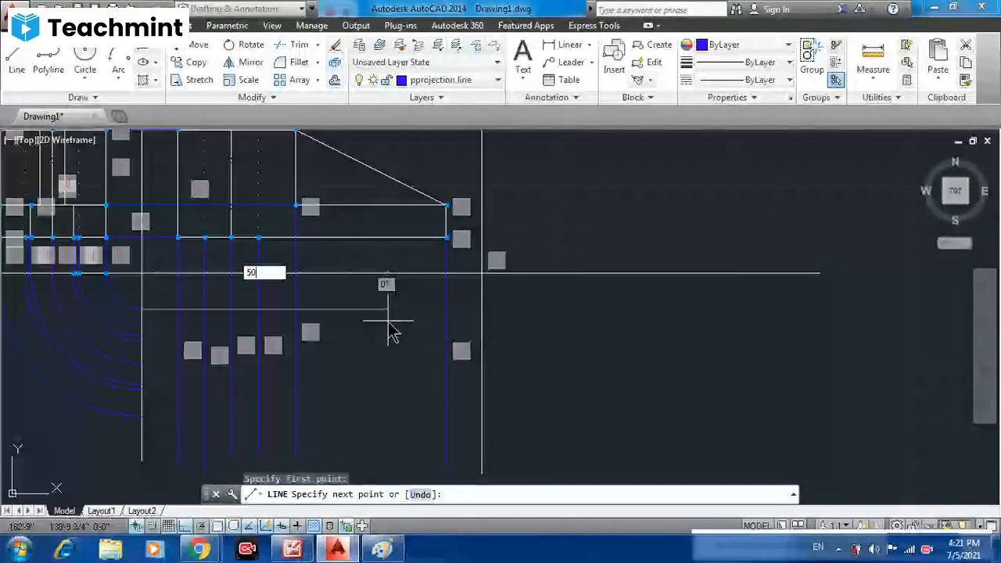
{"action": "key", "text": "Tab"}
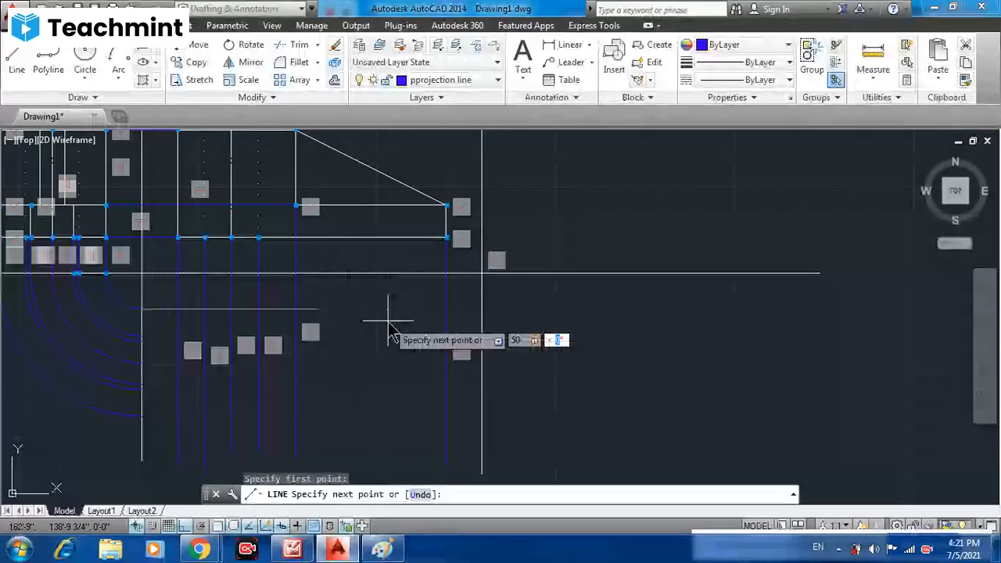
{"action": "key", "text": "ctrl+z"}
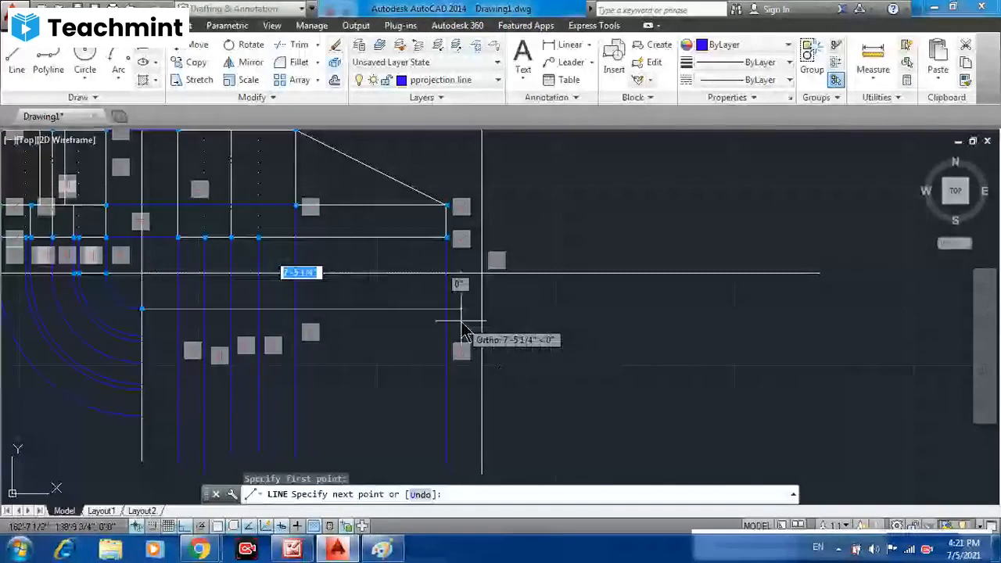
{"action": "type", "text": "100"}
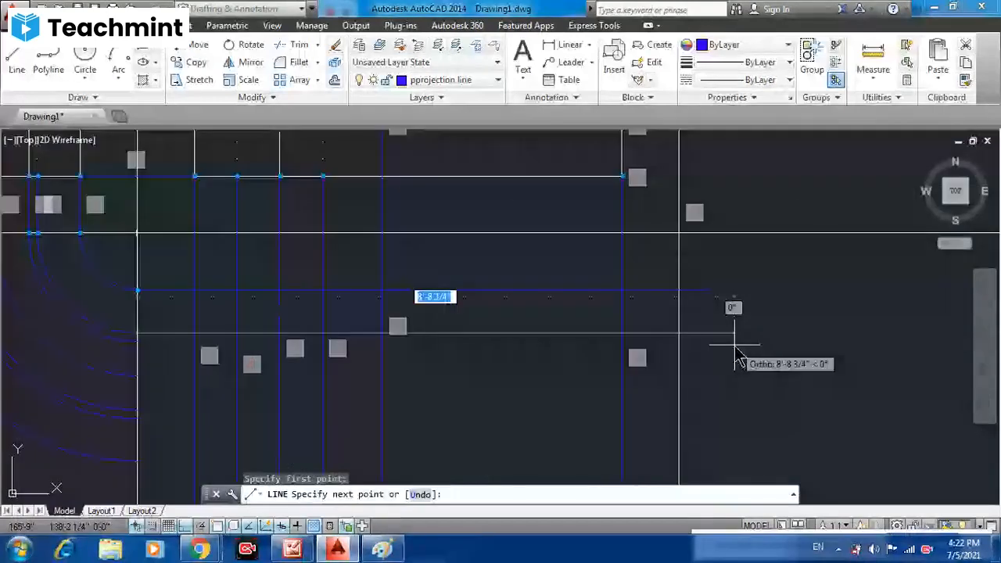
- Draw a horizontal projection line of length 100 at 0° from the second arc's end on the left vertical axis
{"action": "type", "text": "100"}
{"action": "key", "text": "Tab"}
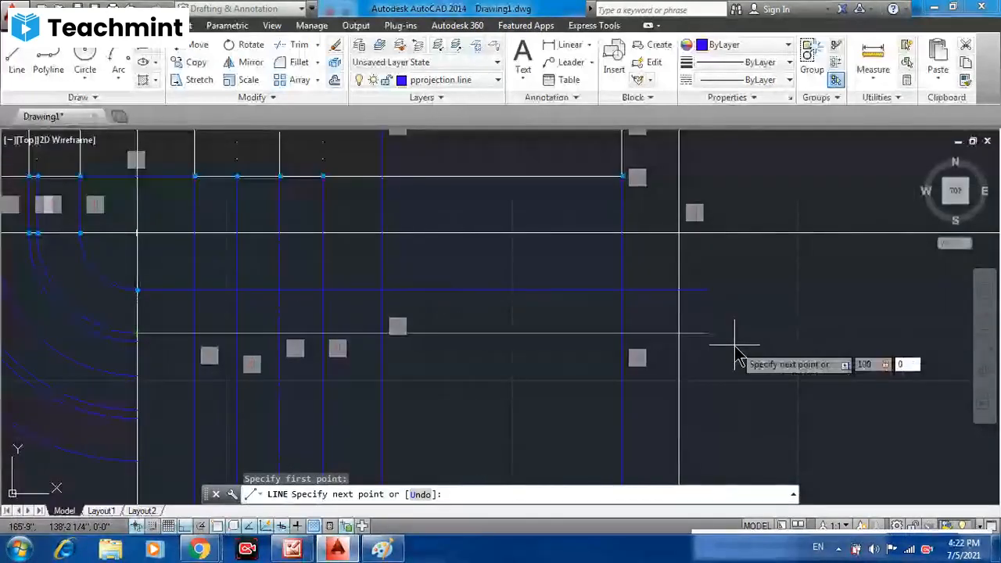
{"action": "key", "text": "Return"}
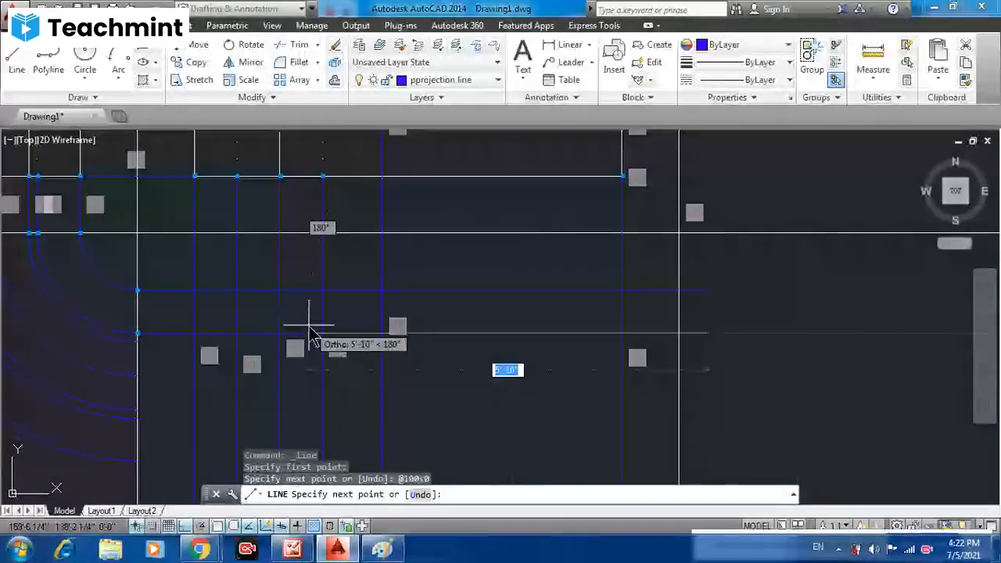
{"action": "key", "text": "Escape"}
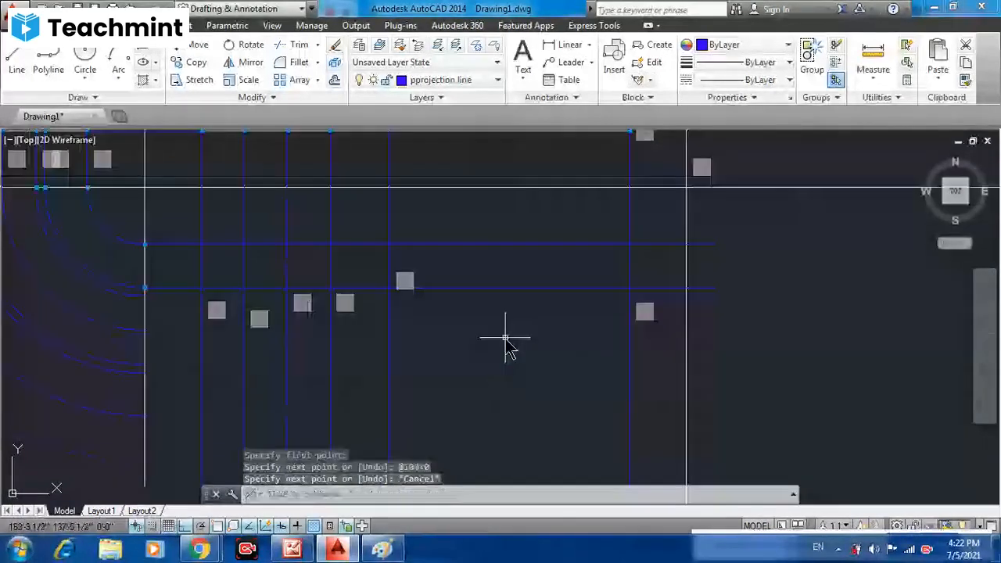
- Draw a horizontal projection line of length 100 at 0° from the third arc's end, just below the second projection line
{"action": "left_click", "coordinate": [16, 61]}
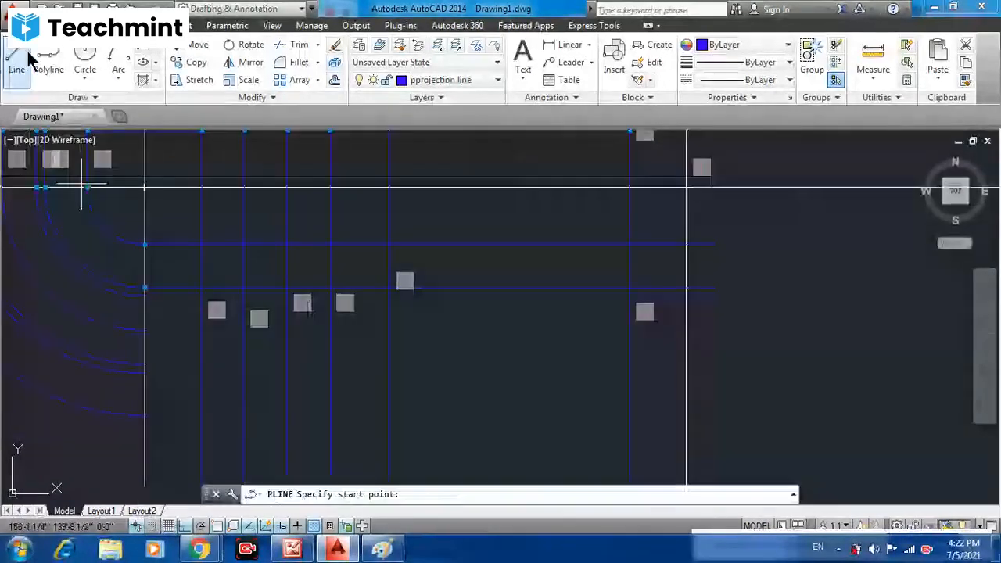
{"action": "left_click", "coordinate": [147, 299]}
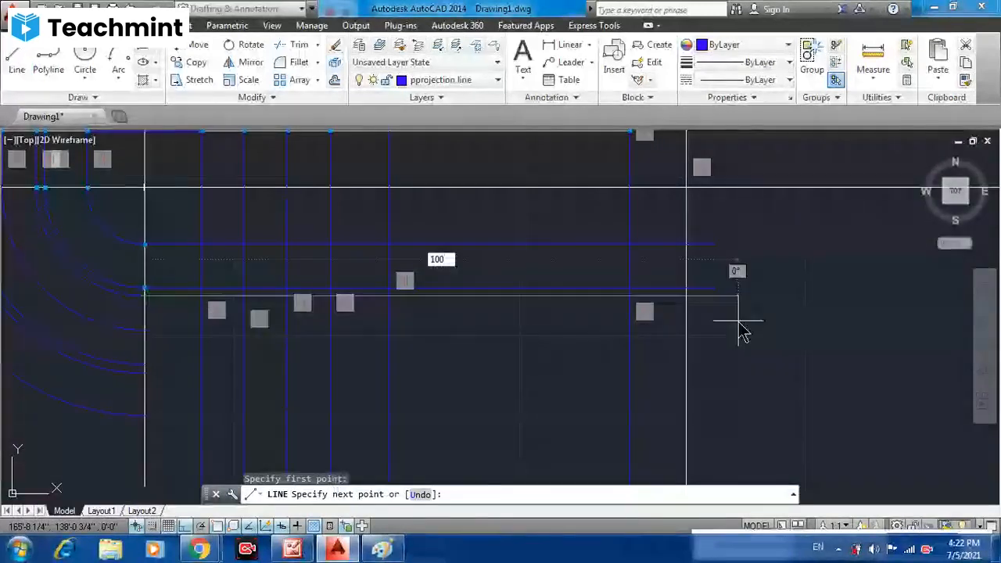
{"action": "key", "text": "Tab"}
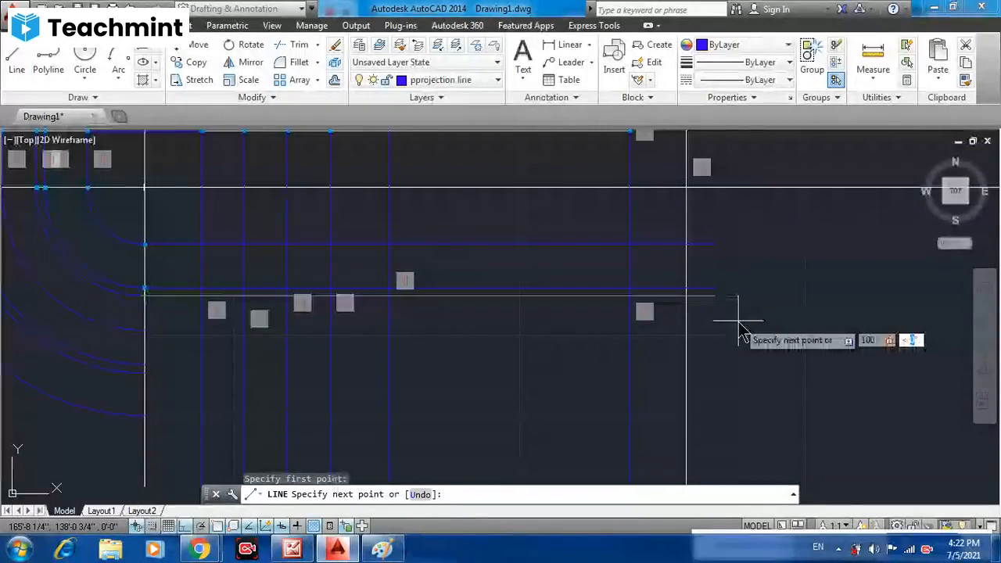
{"action": "key", "text": "Return"}
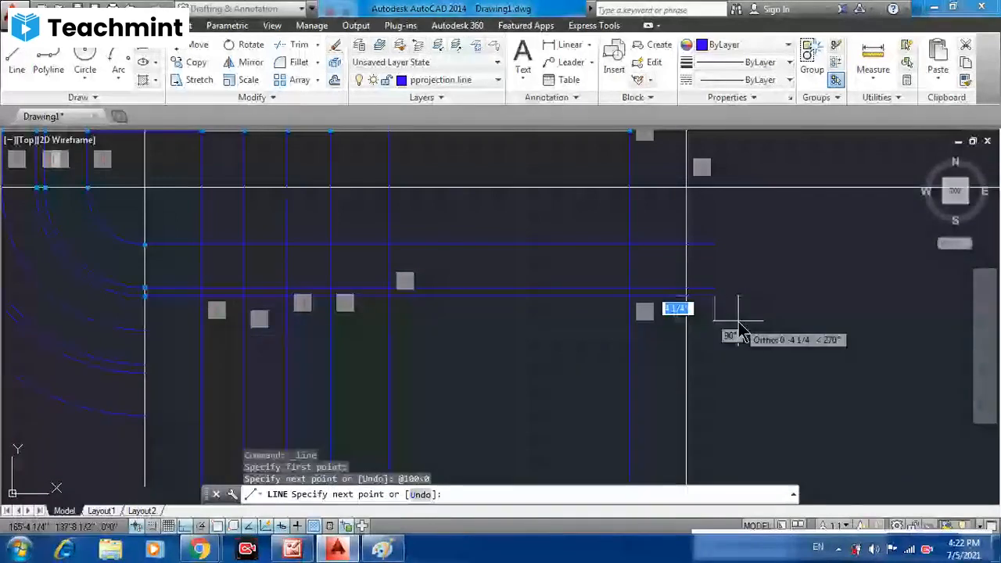
{"action": "key", "text": "Return"}
- Draw horizontal projection lines of length 100 at 0° from the ends of the fourth, fifth and sixth arcs on the left vertical axis
{"action": "key", "text": "Return"}
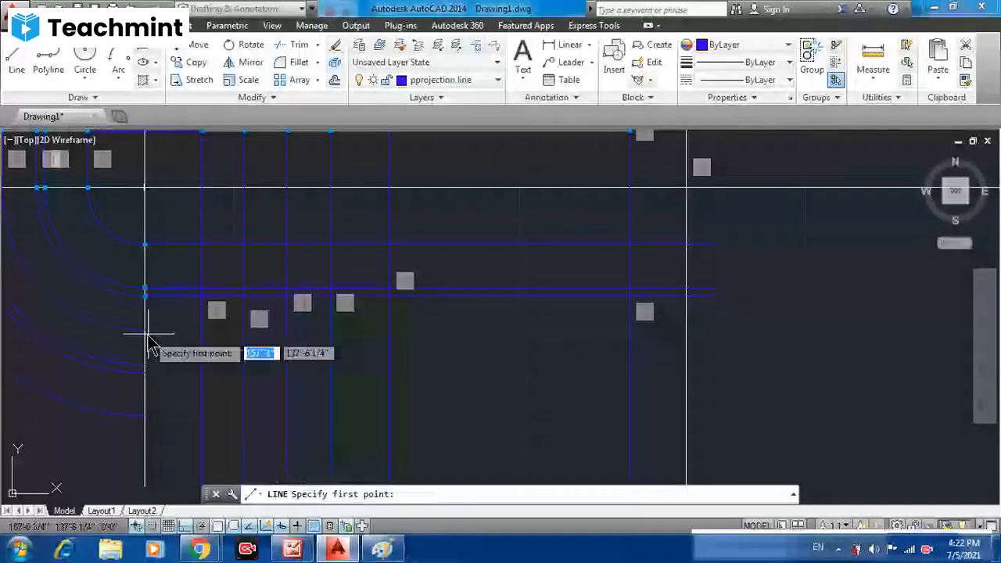
{"action": "left_click", "coordinate": [144, 293]}
{"action": "type", "text": "100"}
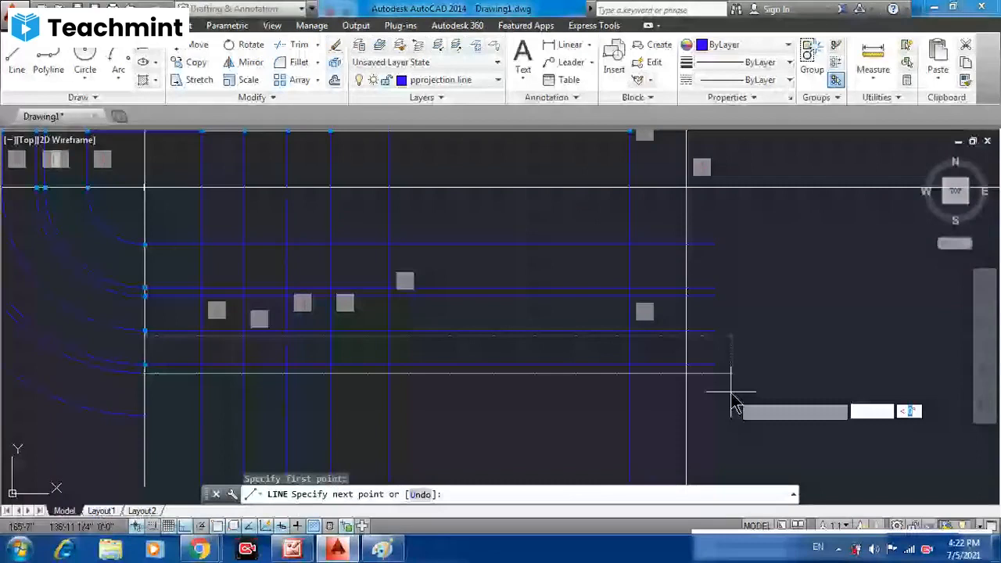
{"action": "key", "text": "Return"}
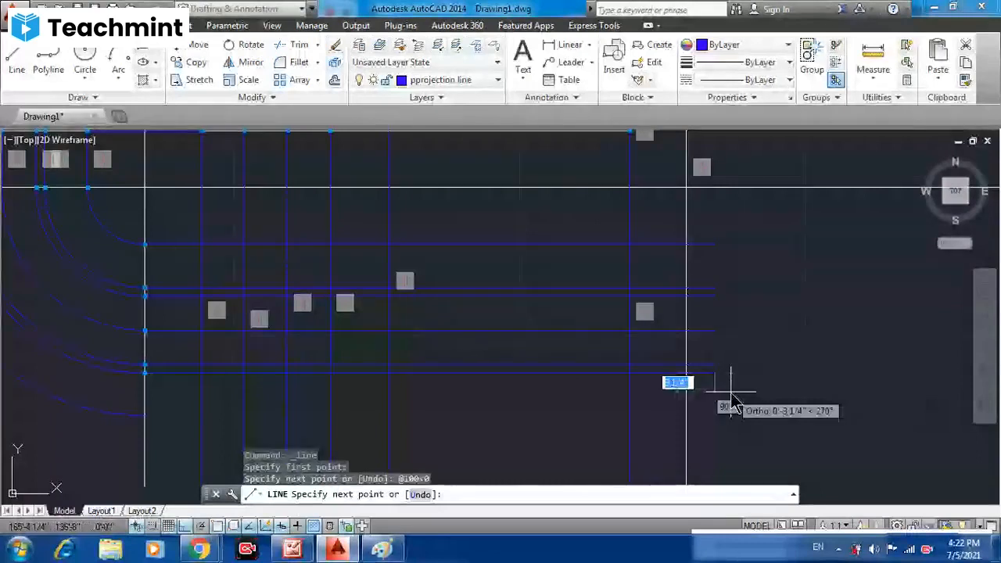
- Draw a horizontal projection line of length 100 at 0° from the outermost arc's end on the left vertical axis
{"action": "left_click", "coordinate": [15, 71]}
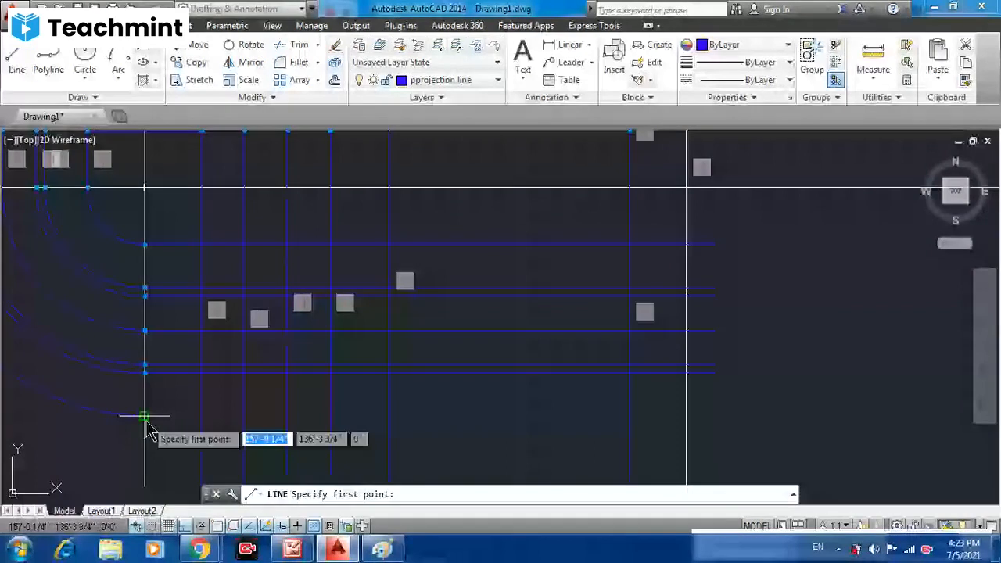
{"action": "left_click", "coordinate": [145, 416]}
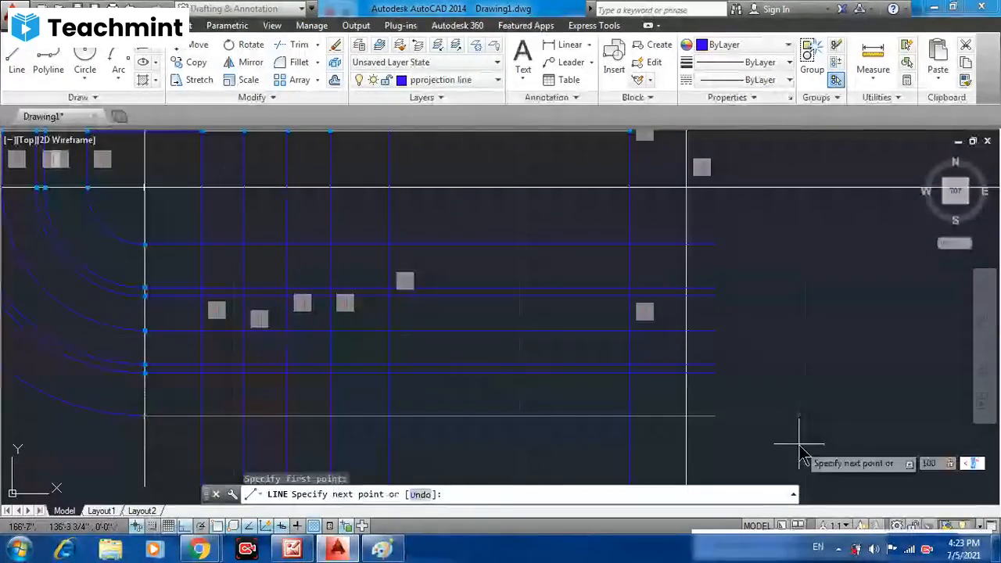
{"action": "type", "text": "100"}
{"action": "key", "text": "Return"}
{"action": "key", "text": "Escape"}
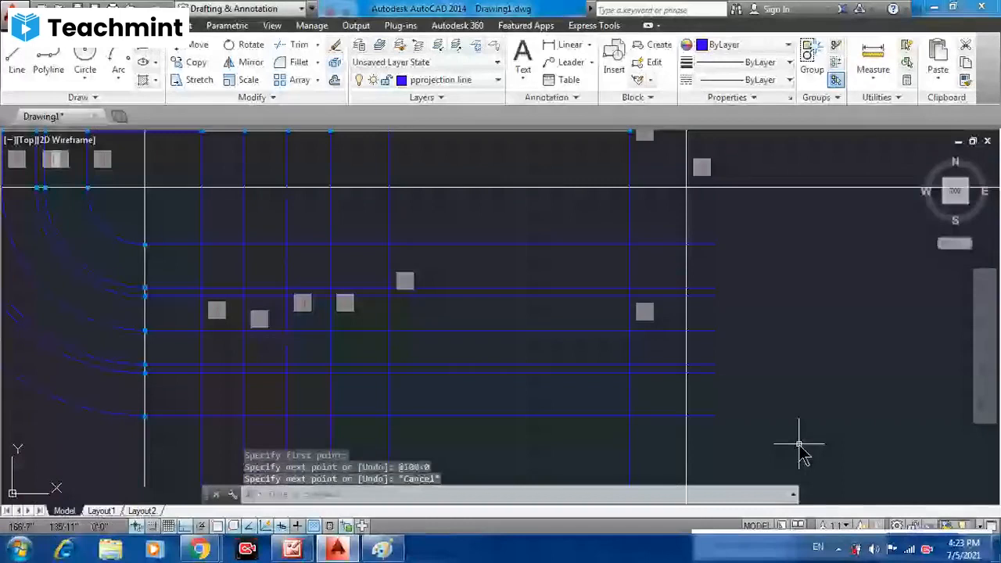
- Change the linetype of the middle horizontal projection line to a JIS_08 linetype and deselect it
{"action": "middle_click_drag", "start_coordinate": [799, 444], "coordinate": [783, 435]}
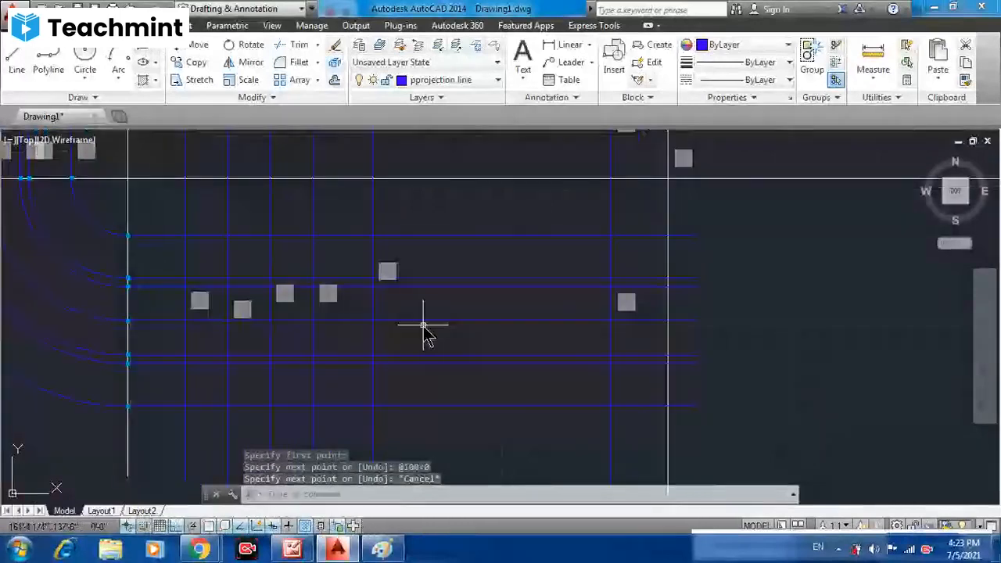
{"action": "left_click_drag", "start_coordinate": [422, 324], "coordinate": [422, 320]}
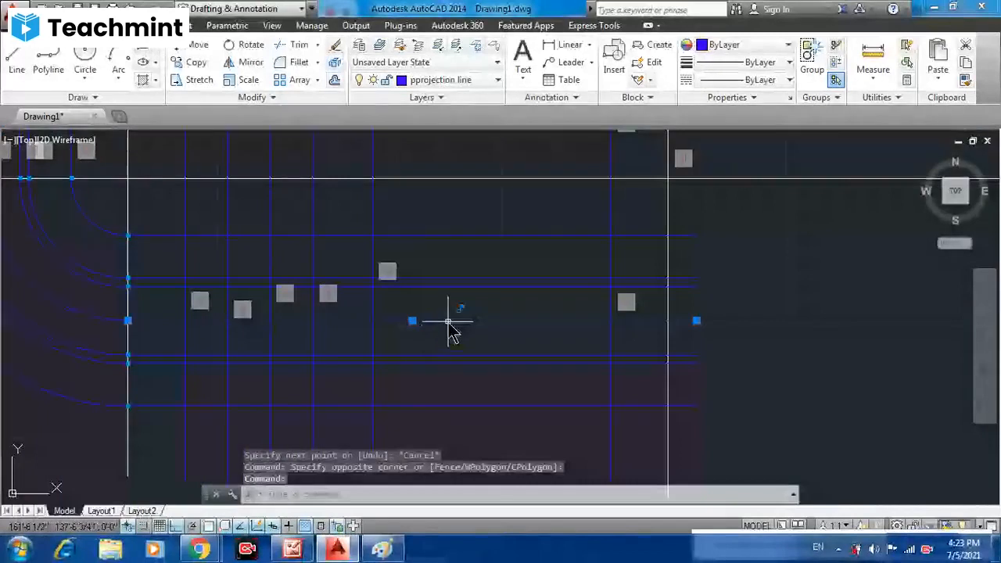
{"action": "right_click", "coordinate": [450, 327]}
{"action": "left_click", "coordinate": [479, 507]}
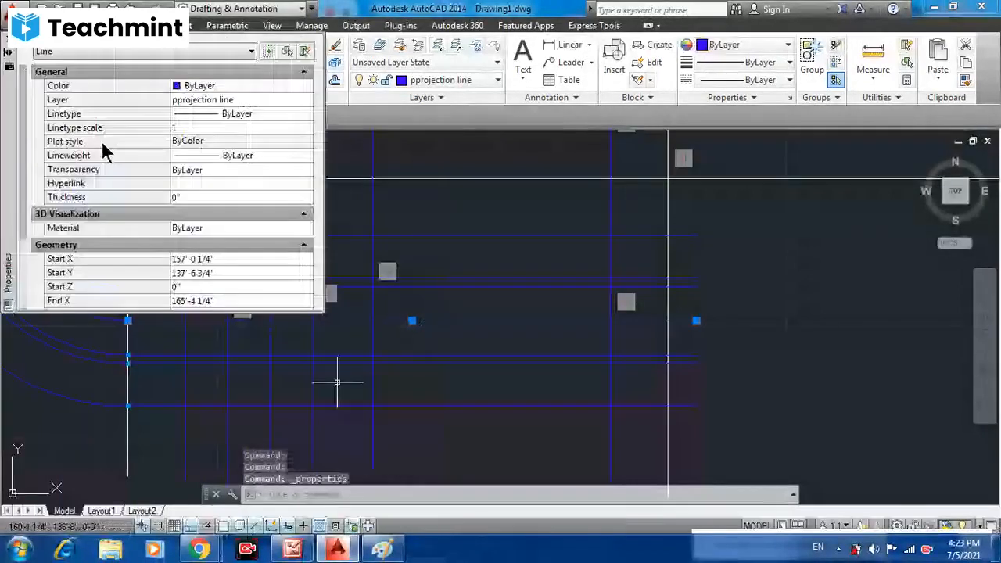
{"action": "left_click", "coordinate": [220, 115]}
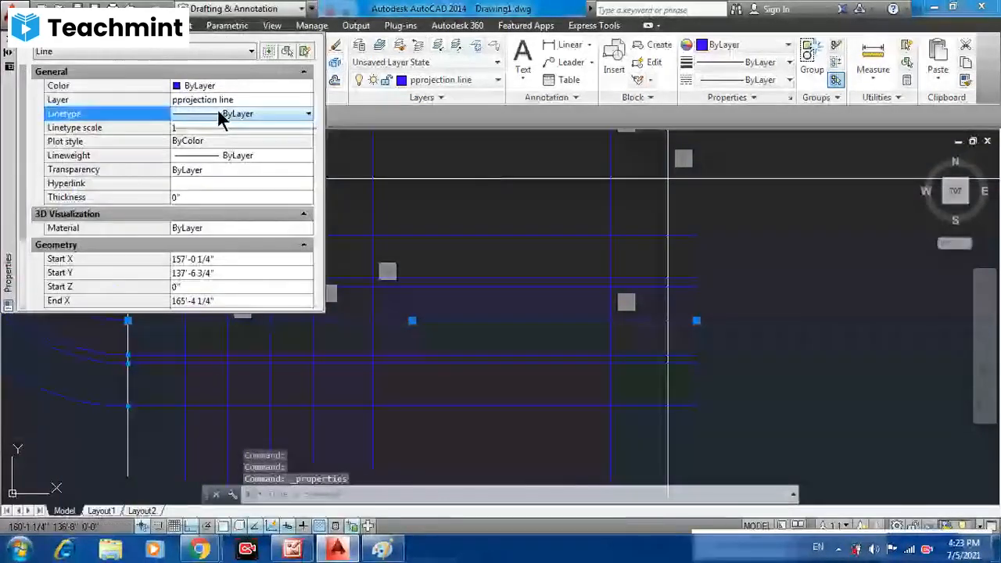
{"action": "left_click", "coordinate": [217, 113]}
{"action": "left_click", "coordinate": [9, 43]}
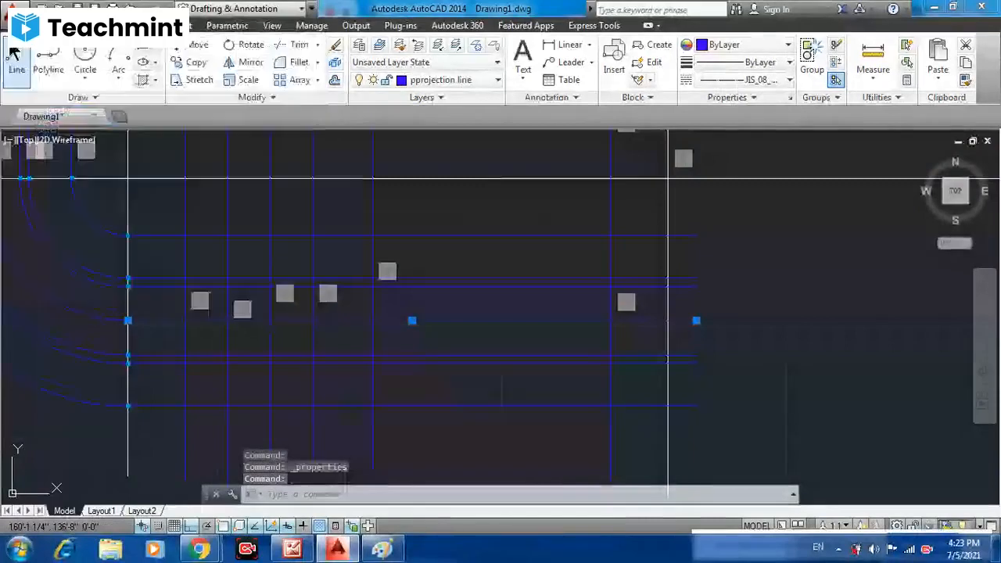
{"action": "scroll", "coordinate": [417, 322], "scroll_direction": "down", "scroll_amount": 3}
{"action": "left_click", "coordinate": [619, 387]}
{"action": "key", "text": "Escape"}
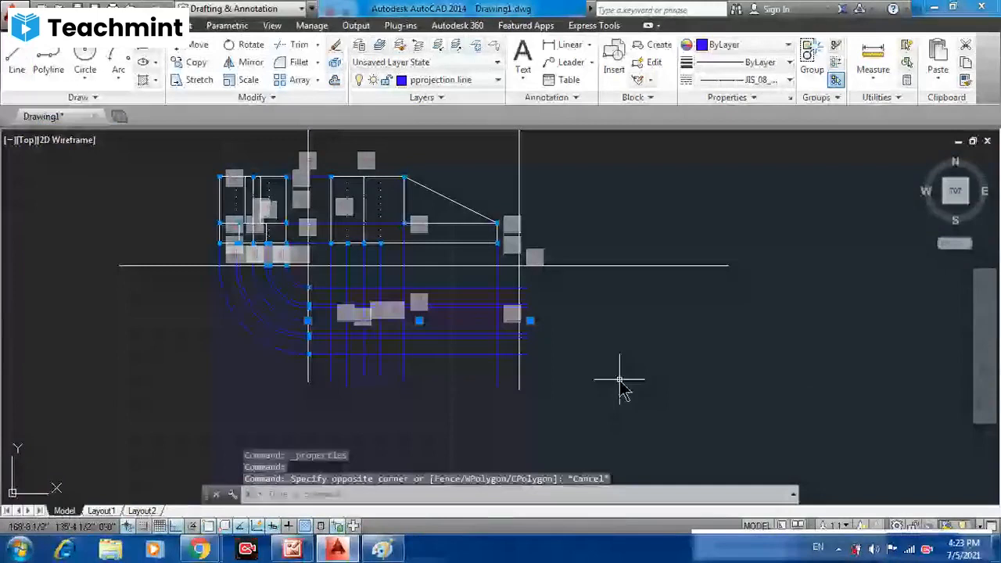
- Mark the straight edge's corner on the Paint plan sketch and draw an 18-long main line at 180° along the uppermost plan projection line
{"action": "left_click", "coordinate": [228, 26]}
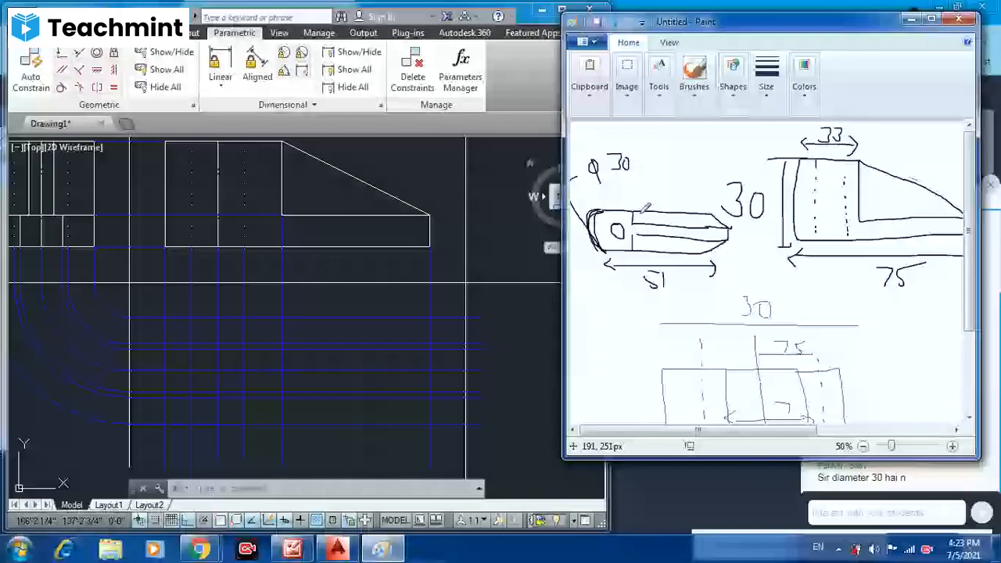
{"action": "left_click_drag", "start_coordinate": [641, 209], "coordinate": [636, 202]}
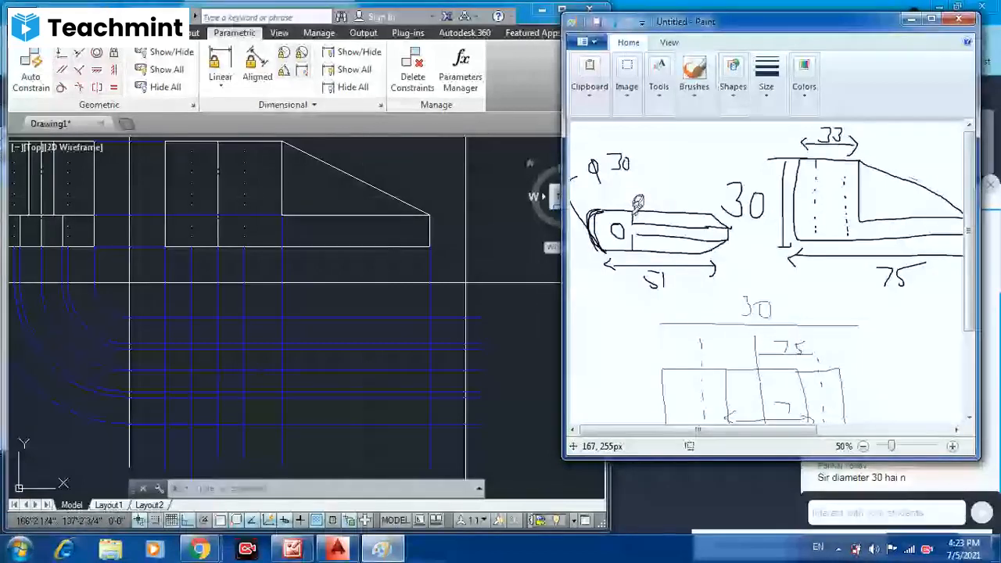
{"action": "left_click", "coordinate": [287, 154]}
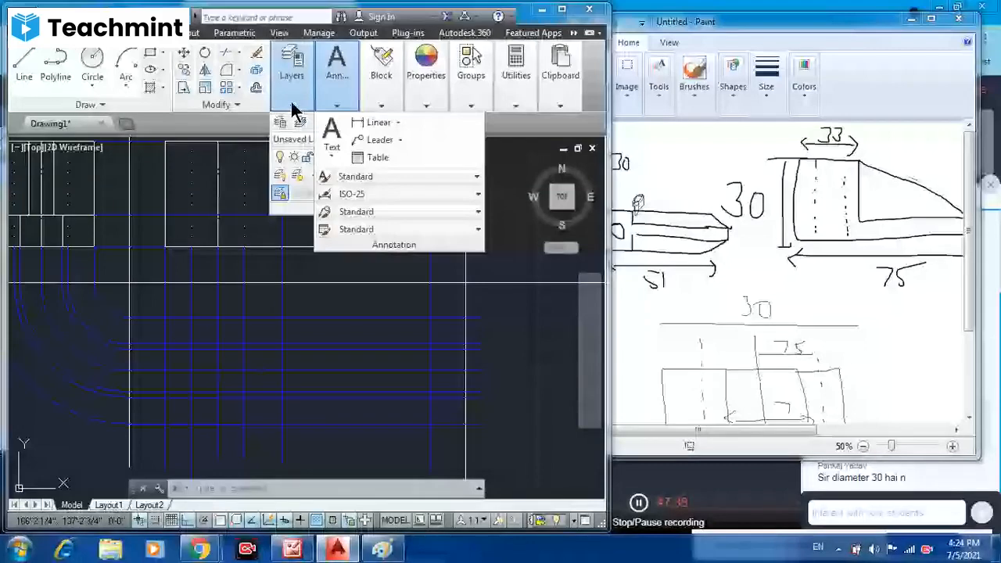
{"action": "type", "text": "l"}
{"action": "key", "text": "Return"}
{"action": "left_click", "coordinate": [281, 317]}
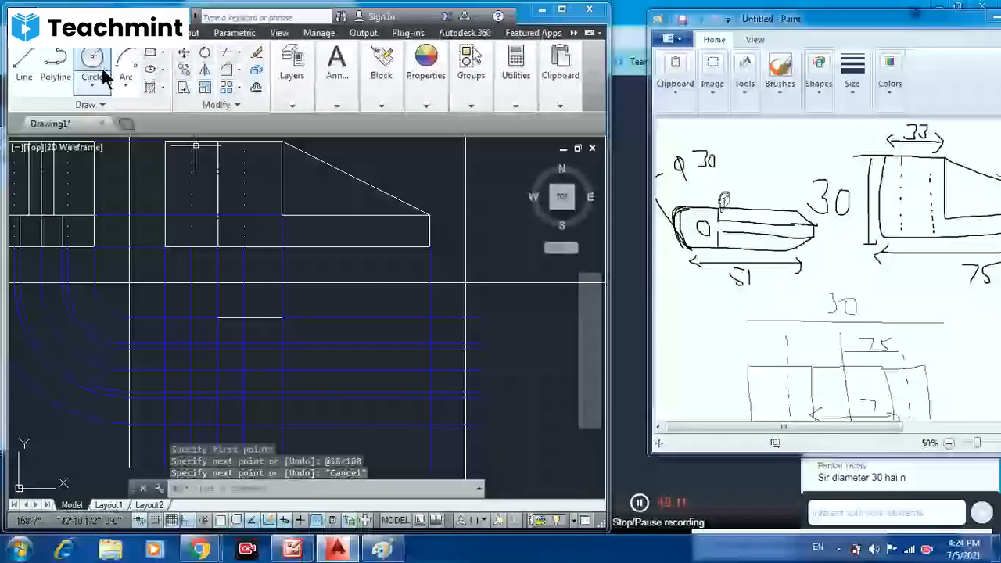
- Draw a start-center-end semicircular arc from the 18-long line's free end, centred on the middle projection line, to the lowest projection line
{"action": "left_click", "coordinate": [199, 549]}
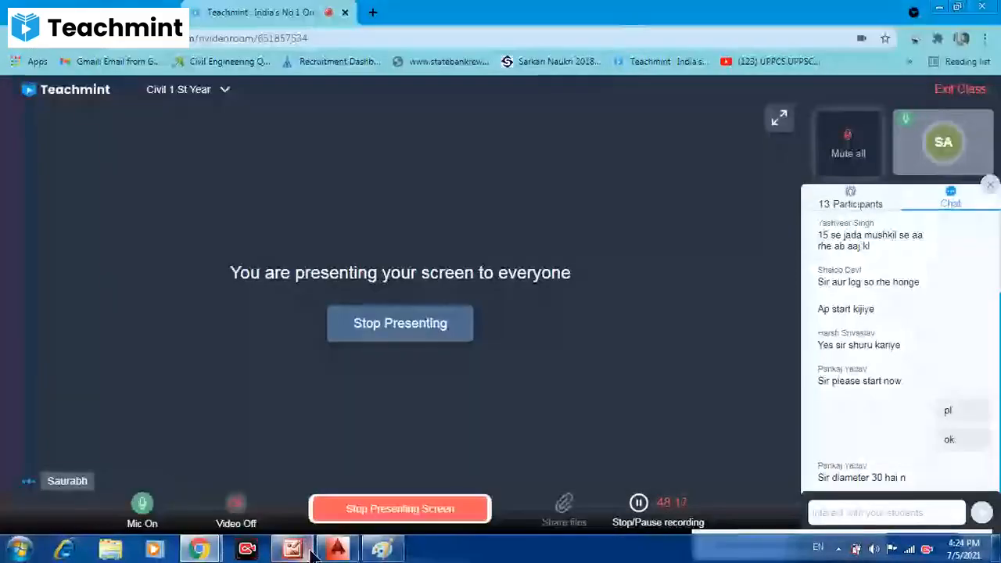
{"action": "left_click", "coordinate": [337, 549]}
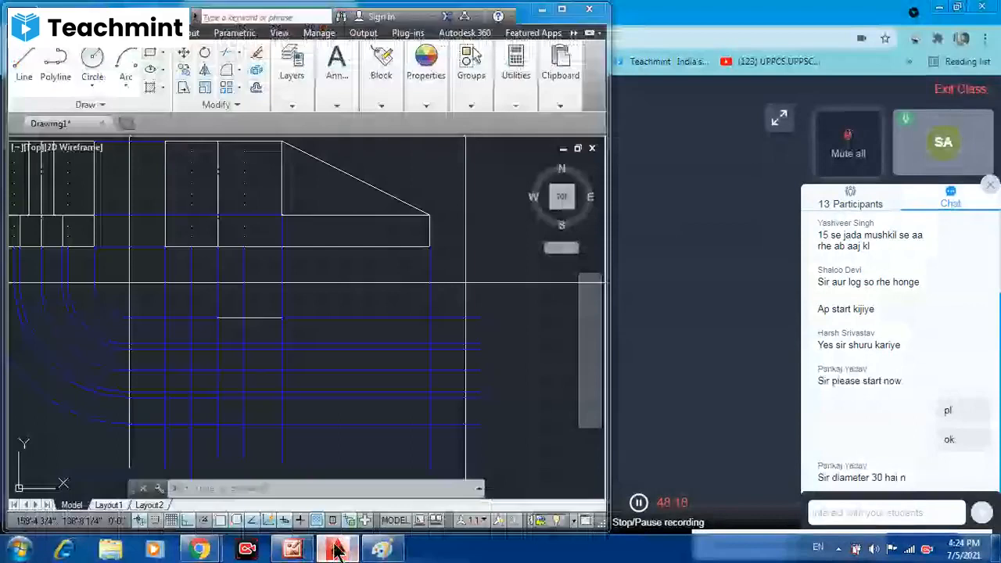
{"action": "left_click", "coordinate": [126, 76]}
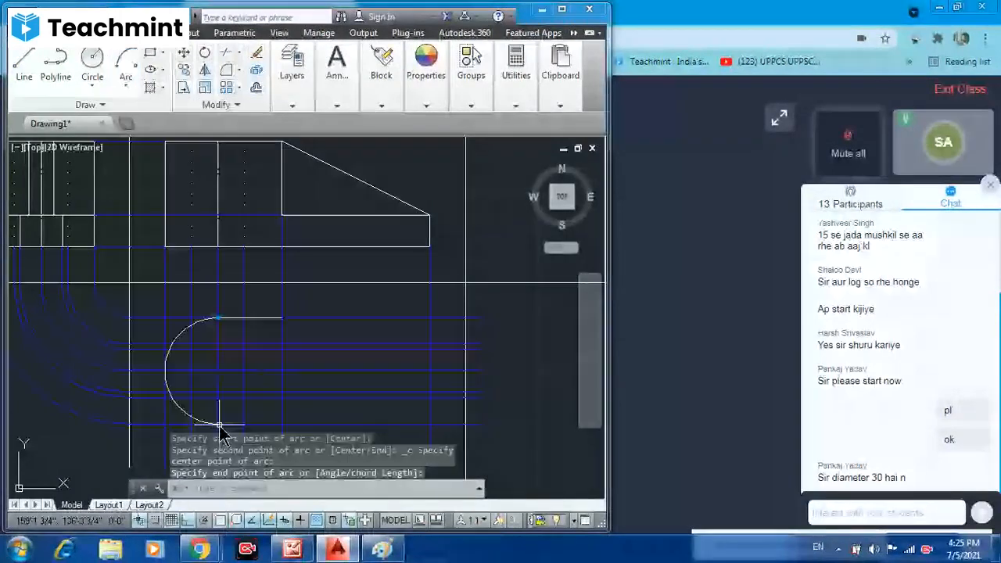
{"action": "left_click", "coordinate": [220, 426]}
{"action": "key", "text": "Escape"}
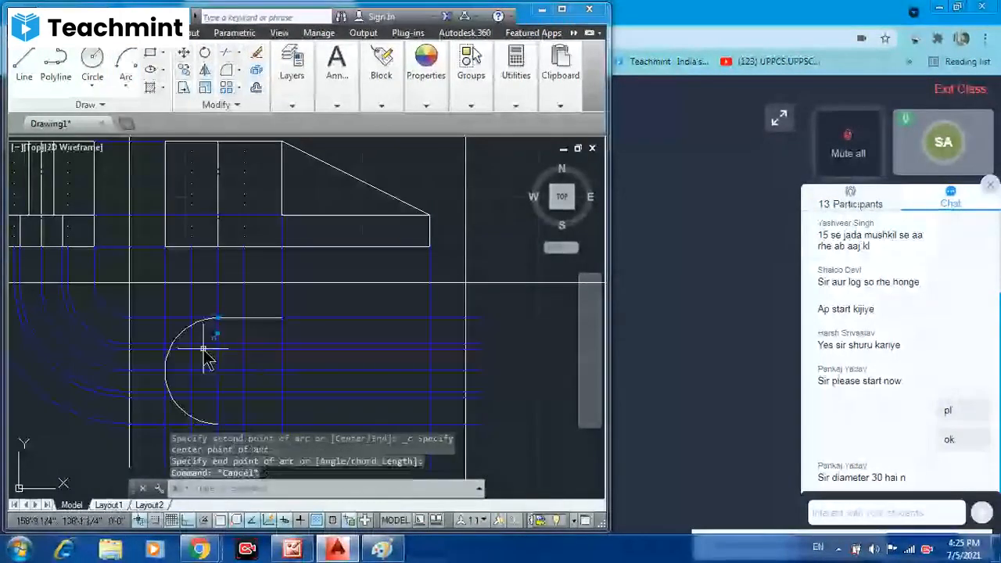
- Draw a circle of diameter 15 at the semicircular arc's centre, checking the hole size in the reference picture
{"action": "scroll", "coordinate": [206, 346], "scroll_direction": "up", "scroll_amount": 4}
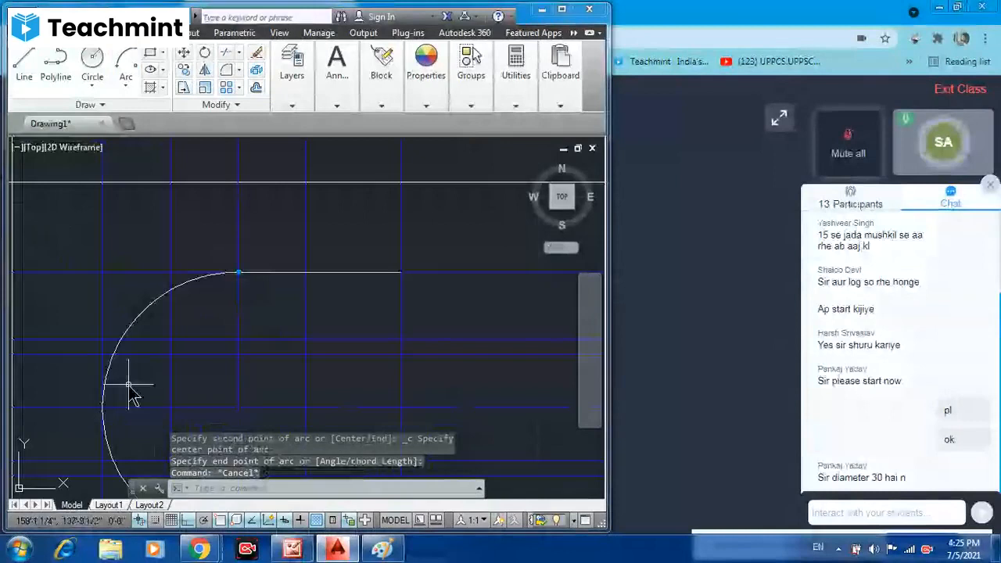
{"action": "scroll", "coordinate": [128, 384], "scroll_direction": "down", "scroll_amount": 2}
{"action": "middle_click_drag", "start_coordinate": [128, 384], "coordinate": [202, 282]}
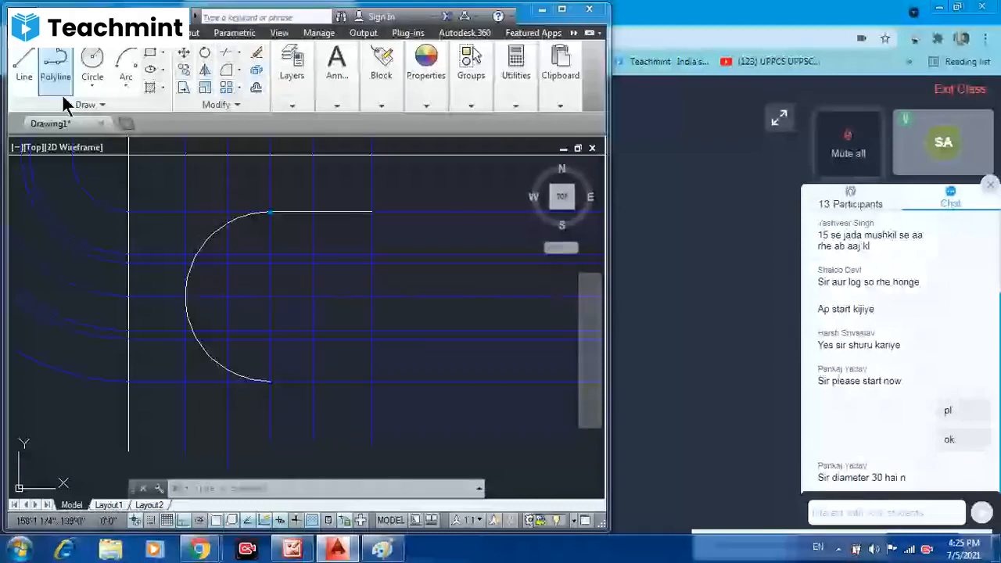
{"action": "left_click", "coordinate": [92, 64]}
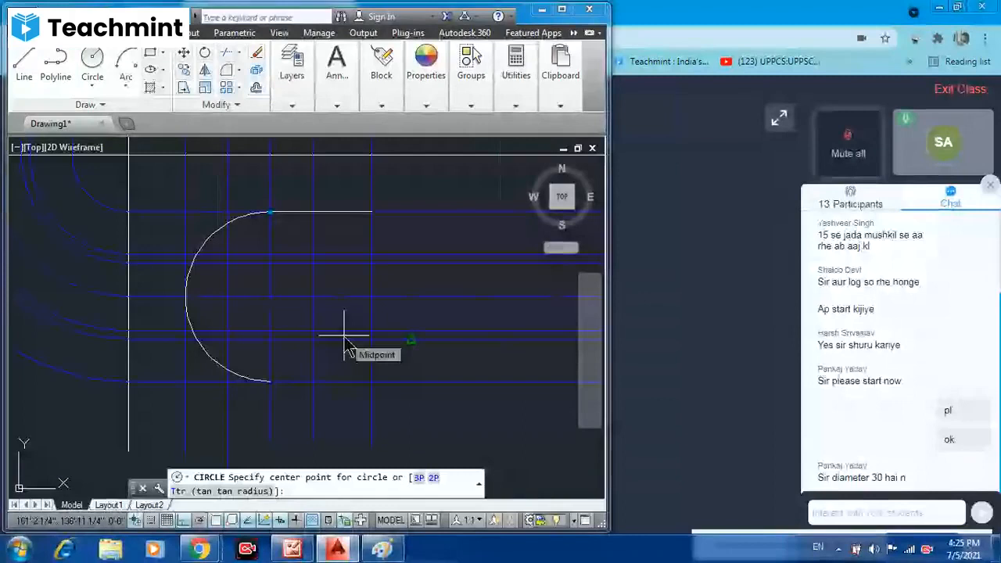
{"action": "left_click", "coordinate": [270, 297]}
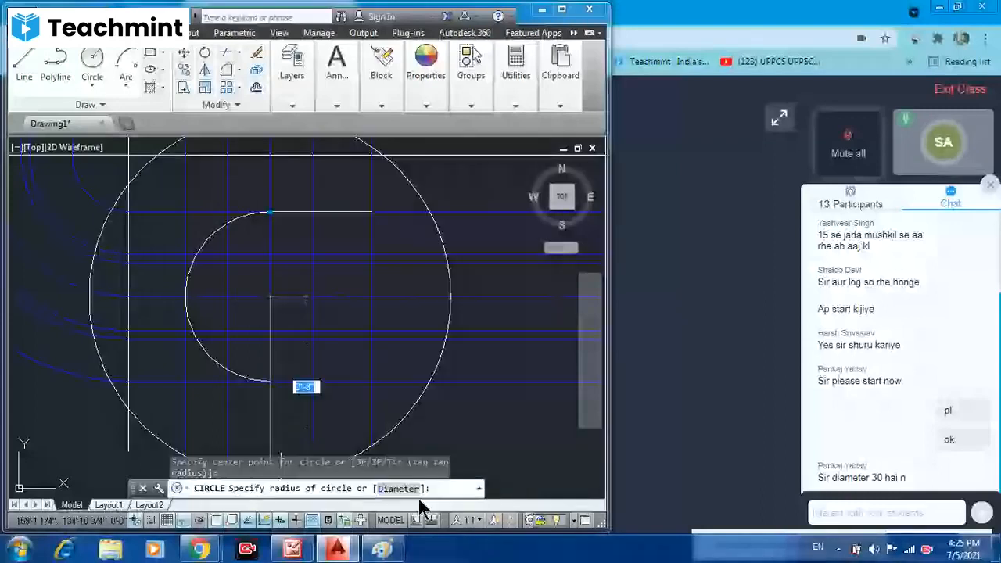
{"action": "left_click", "coordinate": [397, 488]}
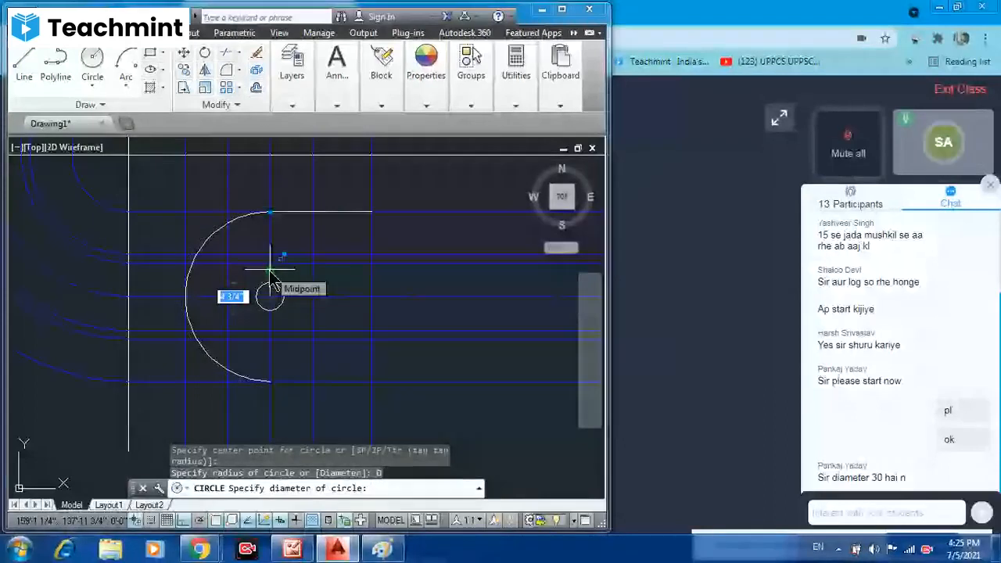
{"action": "left_click", "coordinate": [287, 542]}
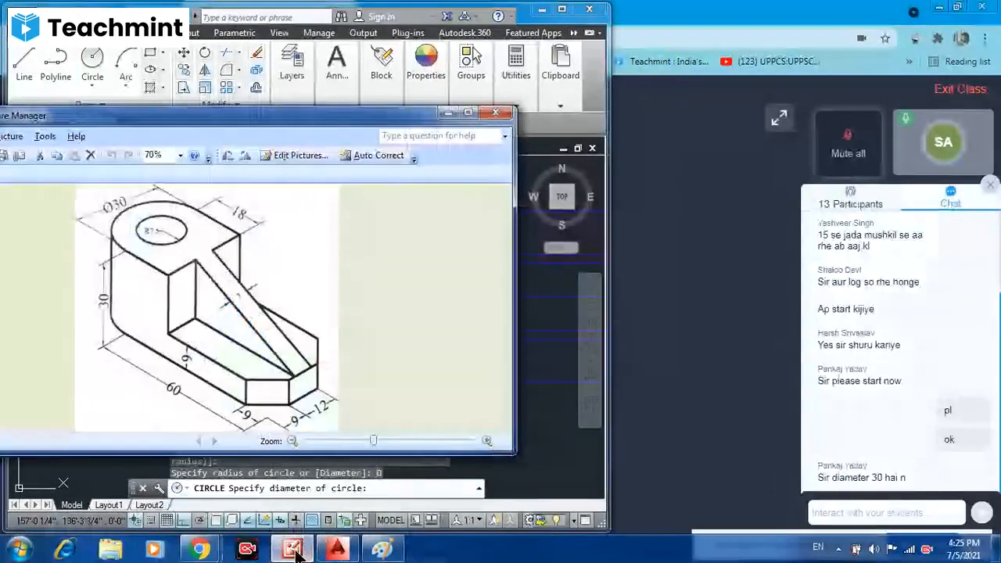
{"action": "left_click", "coordinate": [293, 549]}
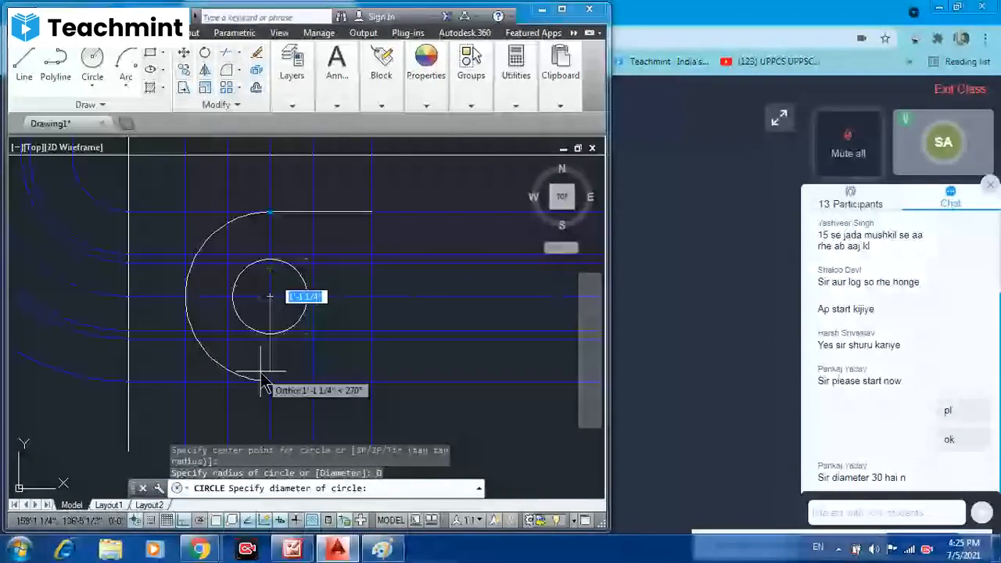
{"action": "type", "text": "15"}
{"action": "key", "text": "Return"}
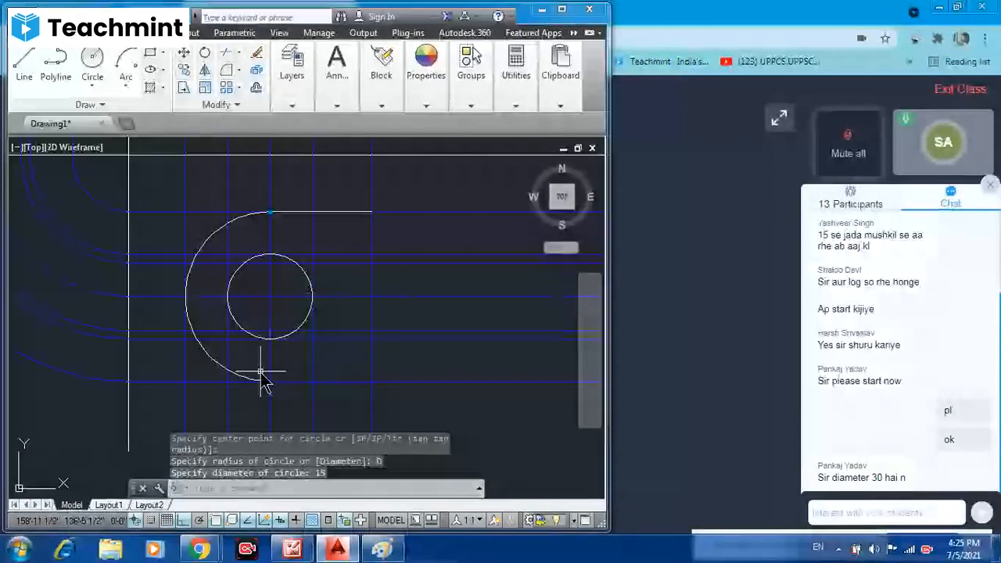
- Draw a line of length 18 at 0° from the semicircular arc's lower end along the lowest projection line
{"action": "scroll", "coordinate": [262, 379], "scroll_direction": "down", "scroll_amount": 2}
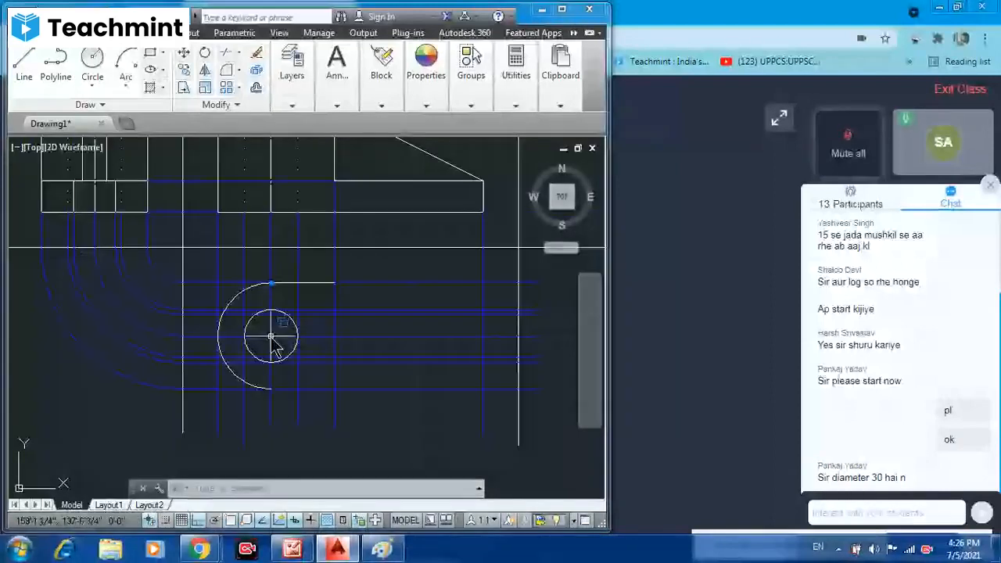
{"action": "left_click", "coordinate": [24, 66]}
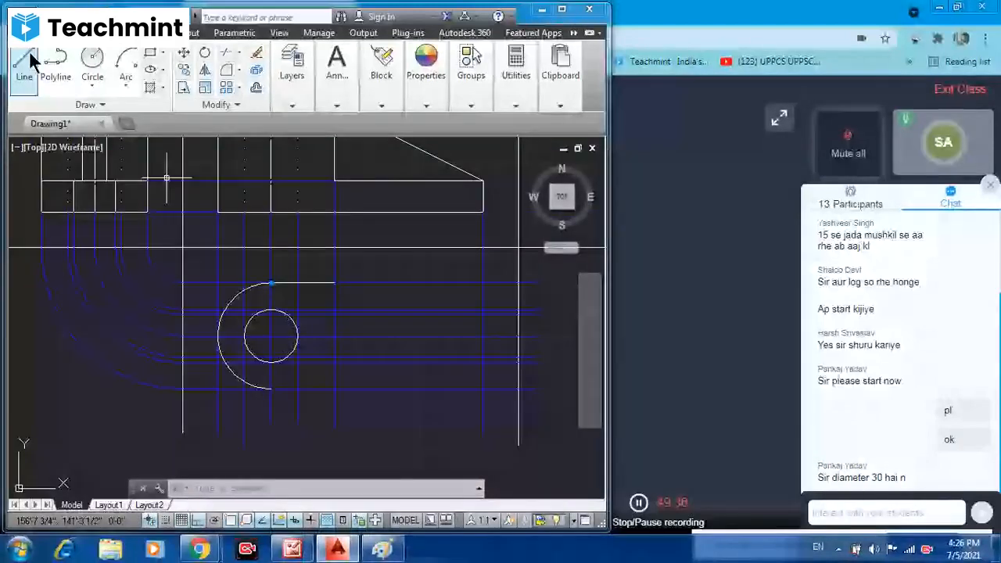
{"action": "left_click", "coordinate": [270, 389]}
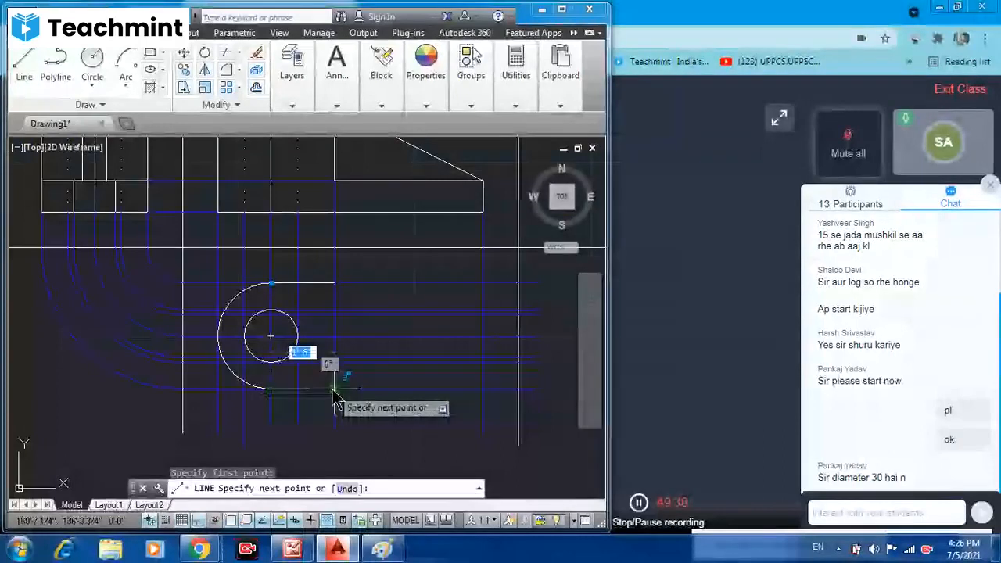
{"action": "type", "text": "18"}
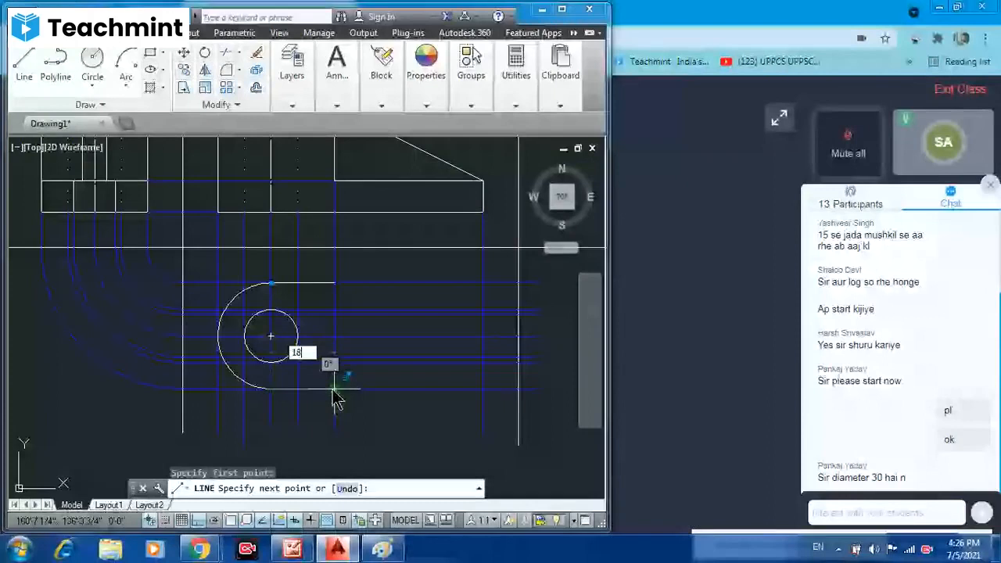
{"action": "key", "text": "Return"}
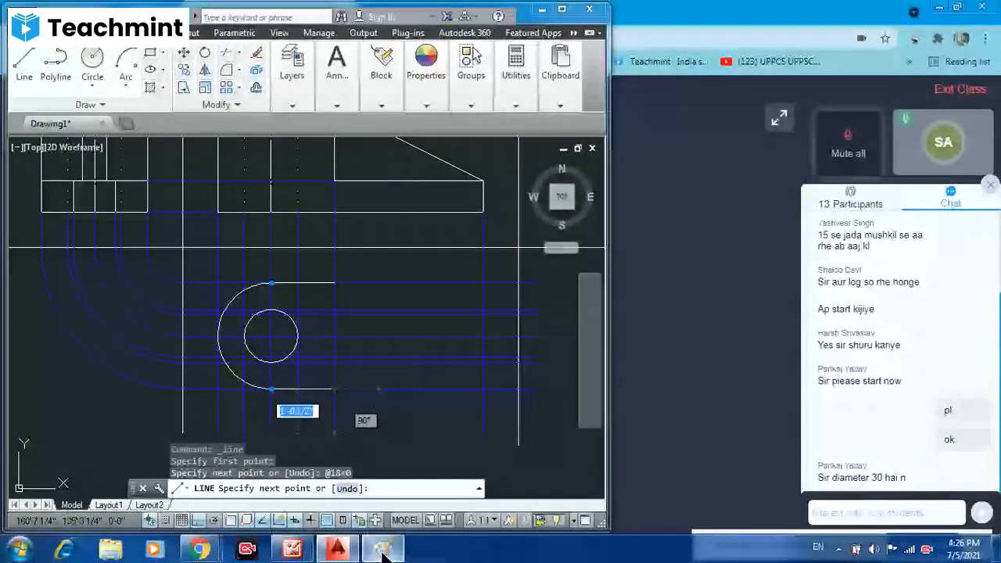
- Examine the reference picture for the base's straight edge and its 9 by 9 corner cut, and end the line command
{"action": "left_click", "coordinate": [294, 551]}
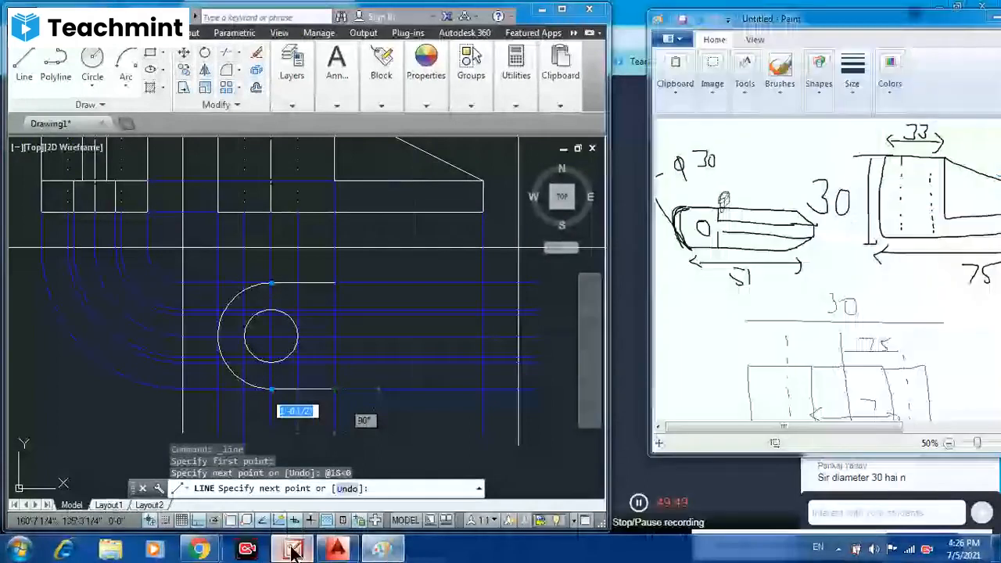
{"action": "left_click", "coordinate": [293, 551]}
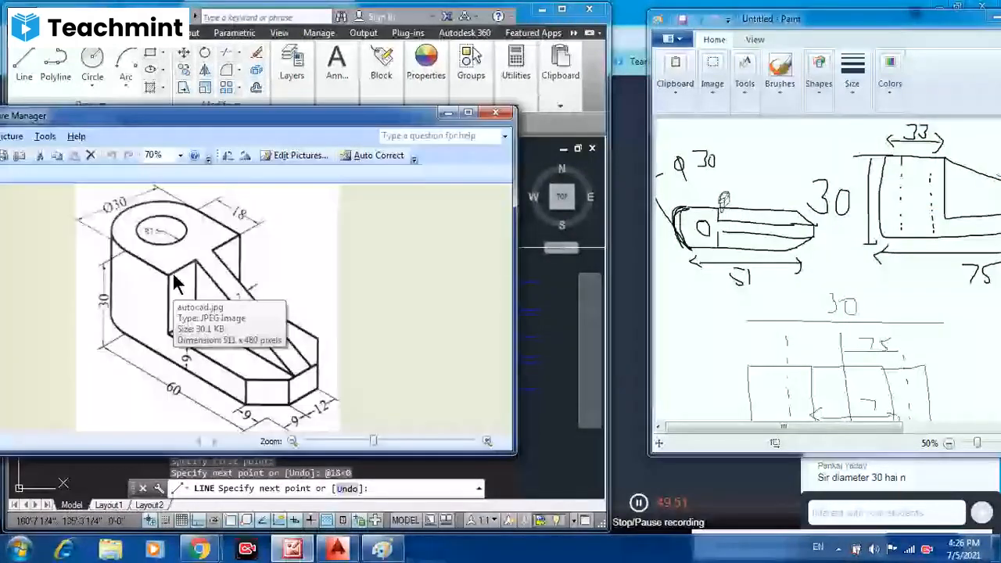
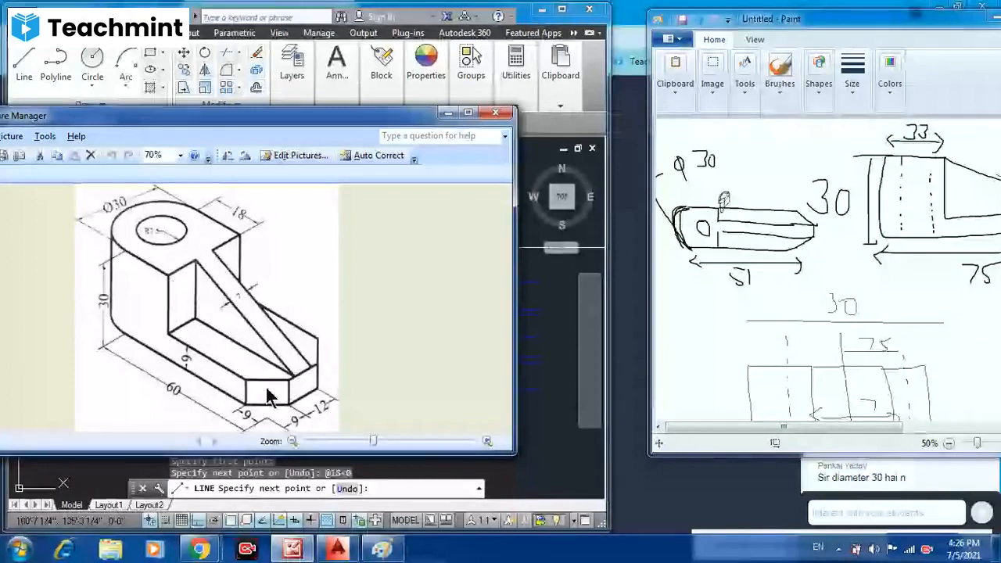
{"action": "left_click", "coordinate": [449, 114]}
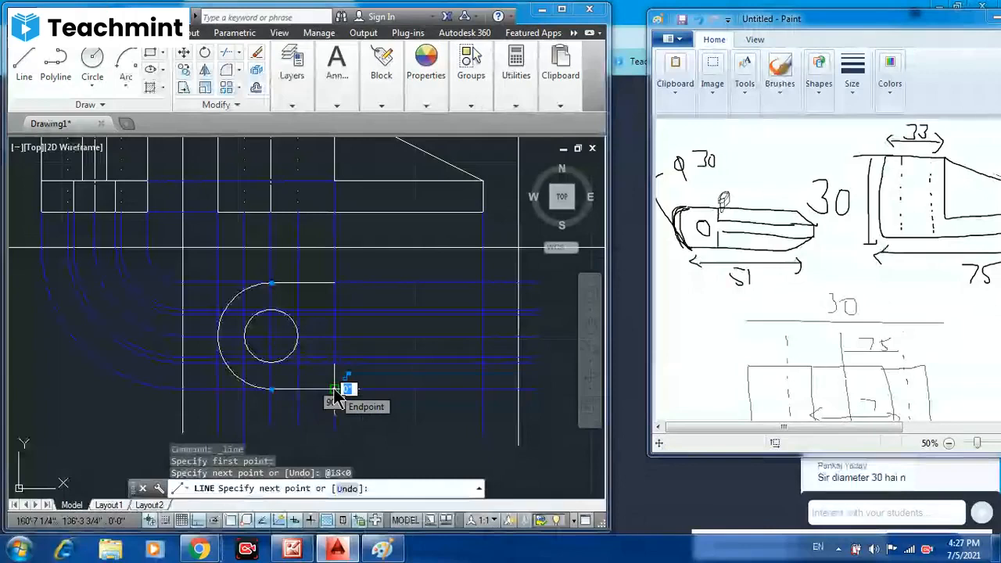
{"action": "key", "text": "Escape"}
- Draw a vertical edge 9 in from the right end of the right elevation's base and project it down through the plan
{"action": "left_click", "coordinate": [292, 549]}
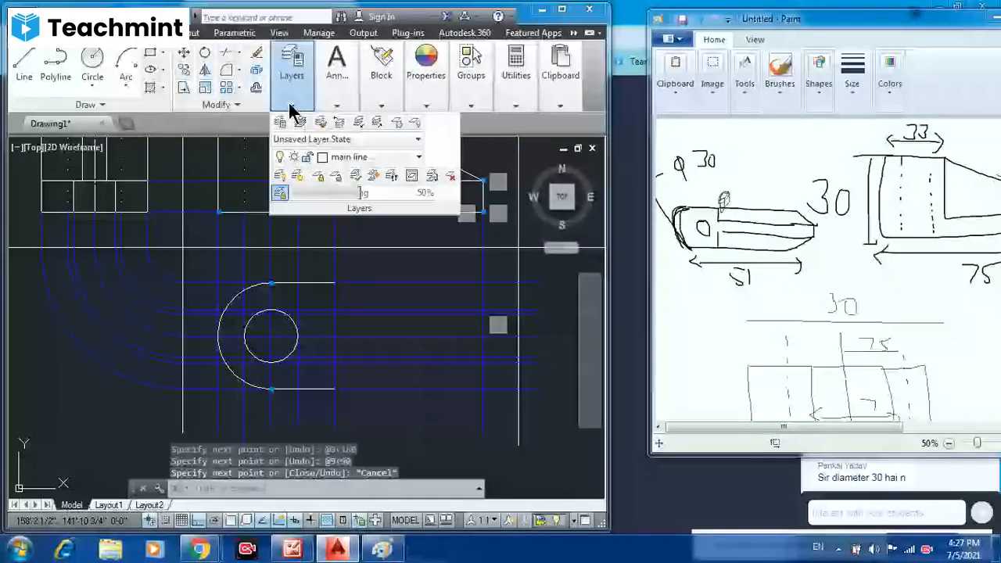
{"action": "key", "text": "space"}
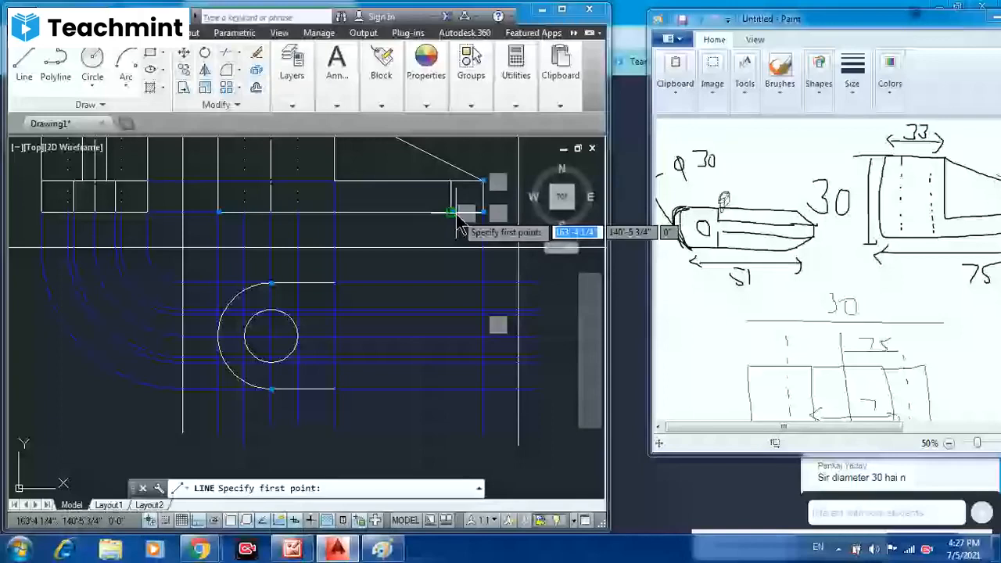
{"action": "left_click", "coordinate": [459, 225]}
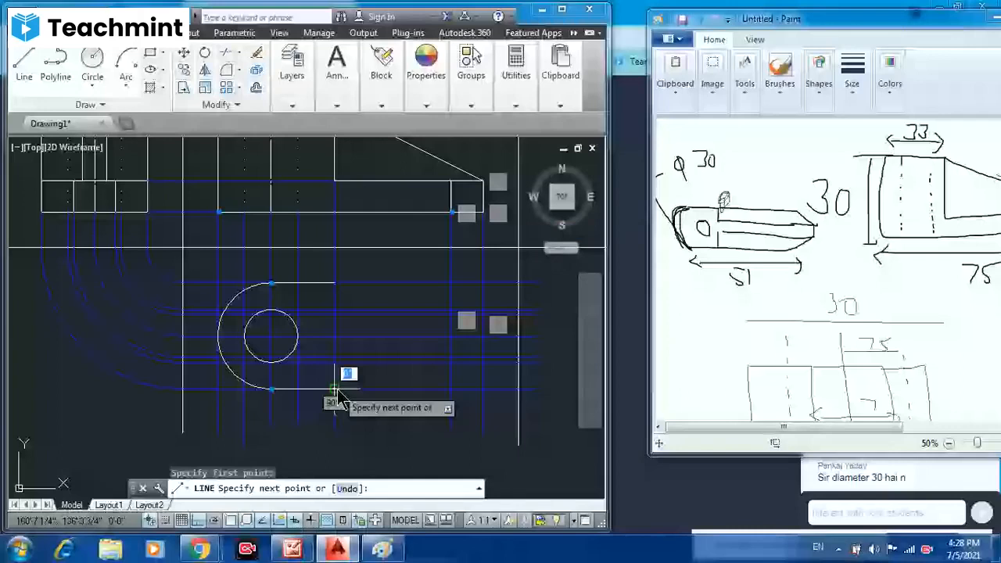
- Draw the plan's lower edge to the 9 in projection line, and chamfer its corner up to the base's end projection line
{"action": "left_click", "coordinate": [451, 389]}
{"action": "scroll", "coordinate": [483, 368], "scroll_direction": "up", "scroll_amount": 2}
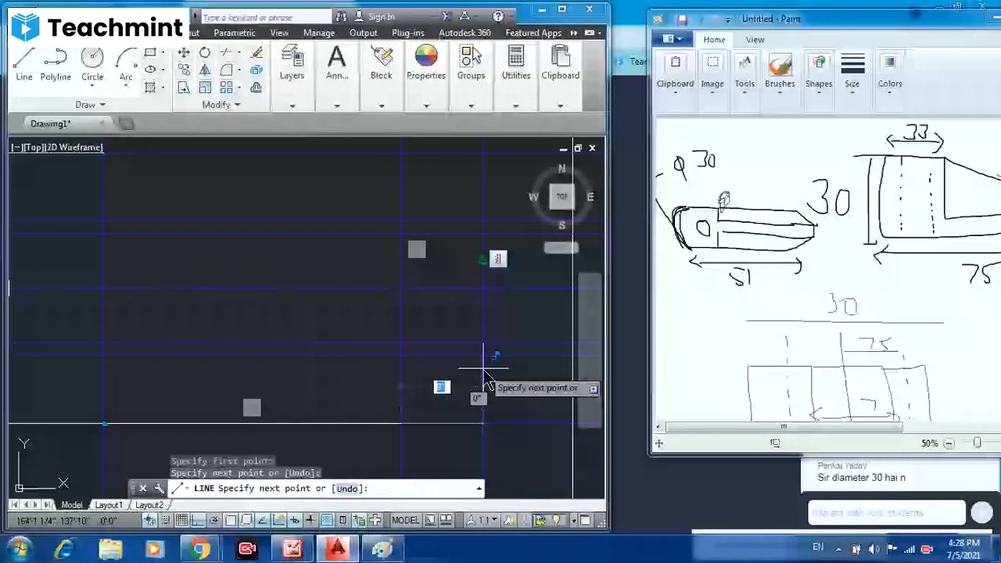
{"action": "left_click", "coordinate": [483, 368]}
{"action": "scroll", "coordinate": [475, 296], "scroll_direction": "down", "scroll_amount": 2}
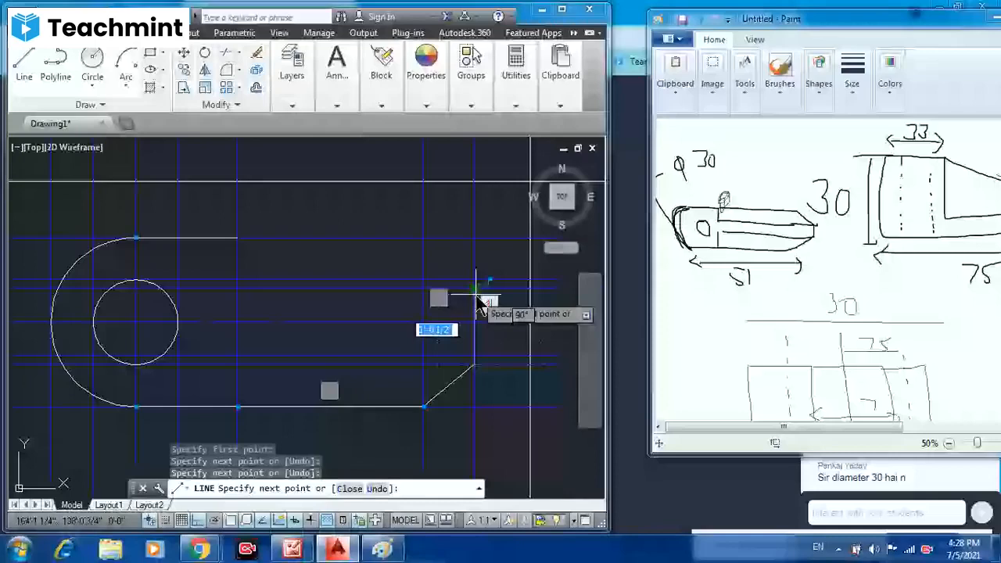
{"action": "key", "text": "ctrl+z"}
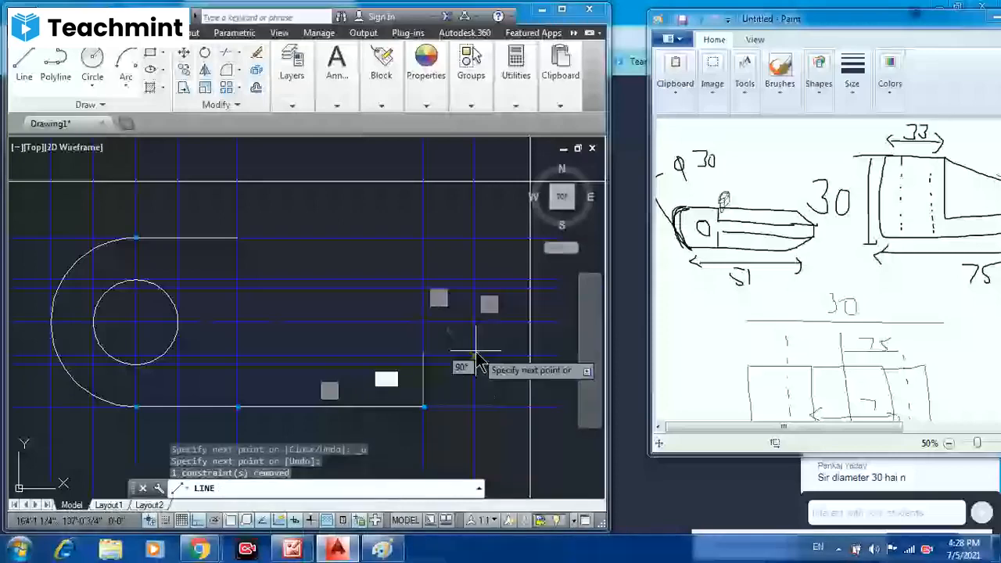
{"action": "left_click", "coordinate": [474, 357]}
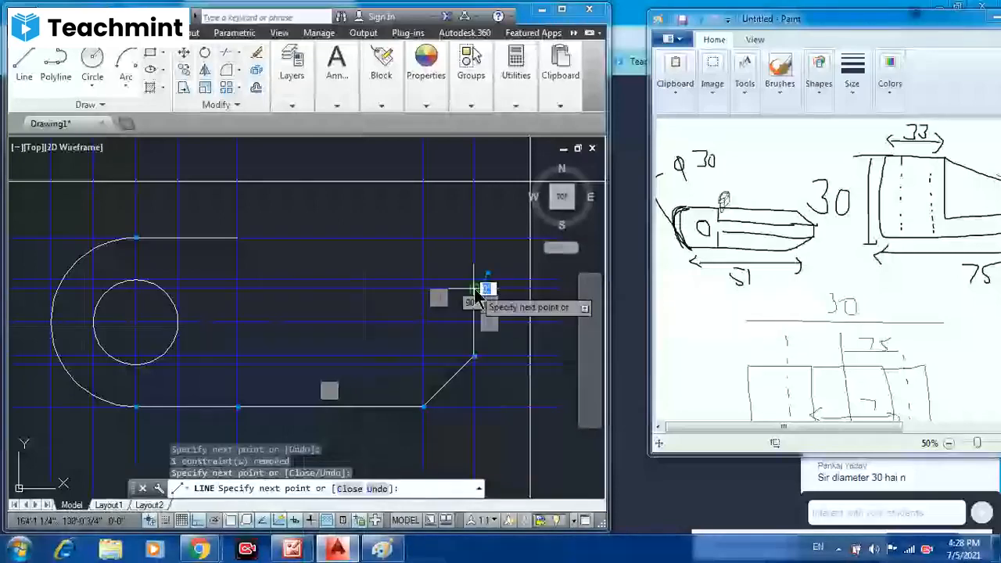
- Close the base outline with the straight end edge, the upper corner chamfer and the upper edge back to the block
{"action": "left_click", "coordinate": [475, 288]}
{"action": "left_click", "coordinate": [423, 237]}
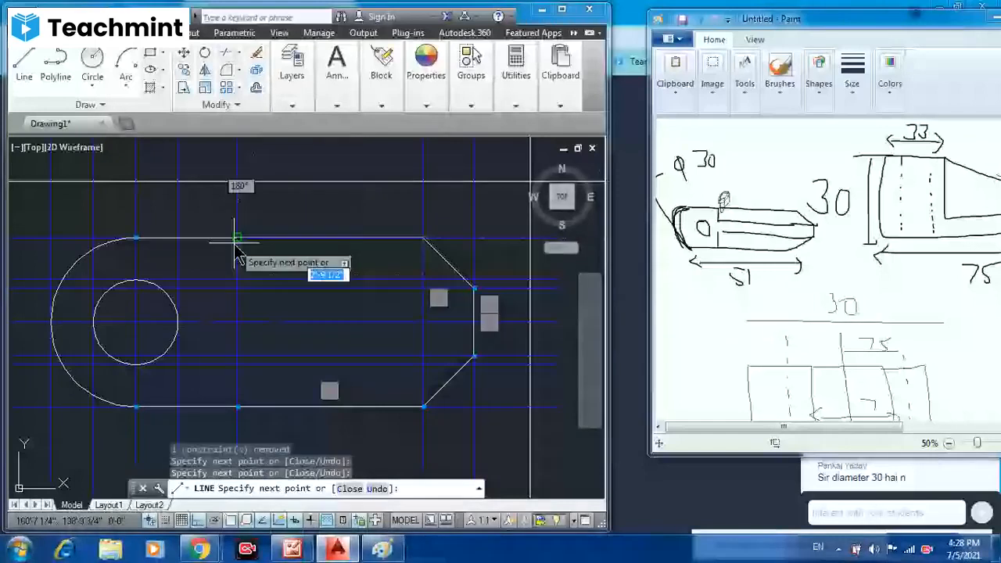
{"action": "left_click", "coordinate": [237, 237]}
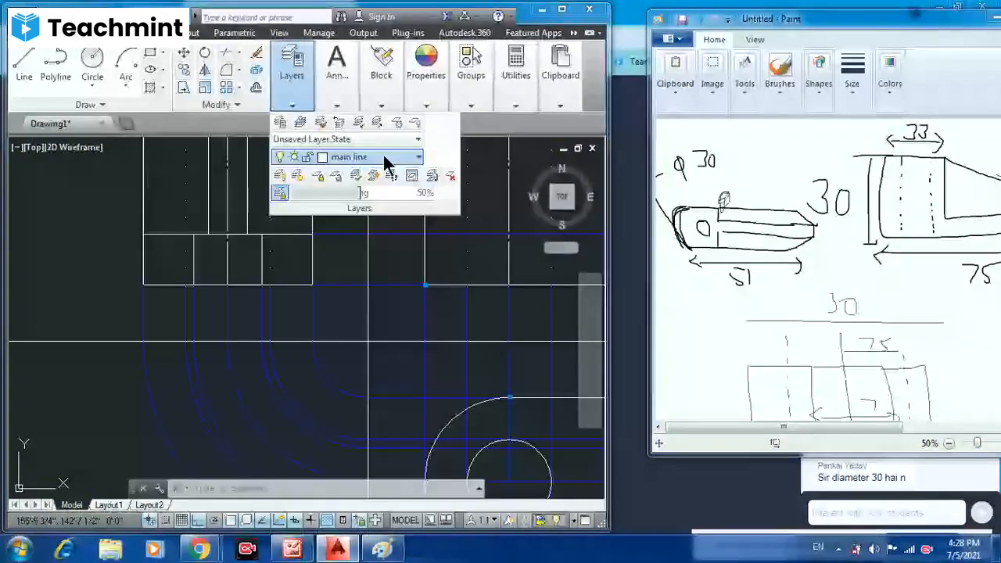
- Draw vertical projection lines down from the lower ends of the rib's two edges in the left elevation
{"action": "left_click", "coordinate": [27, 69]}
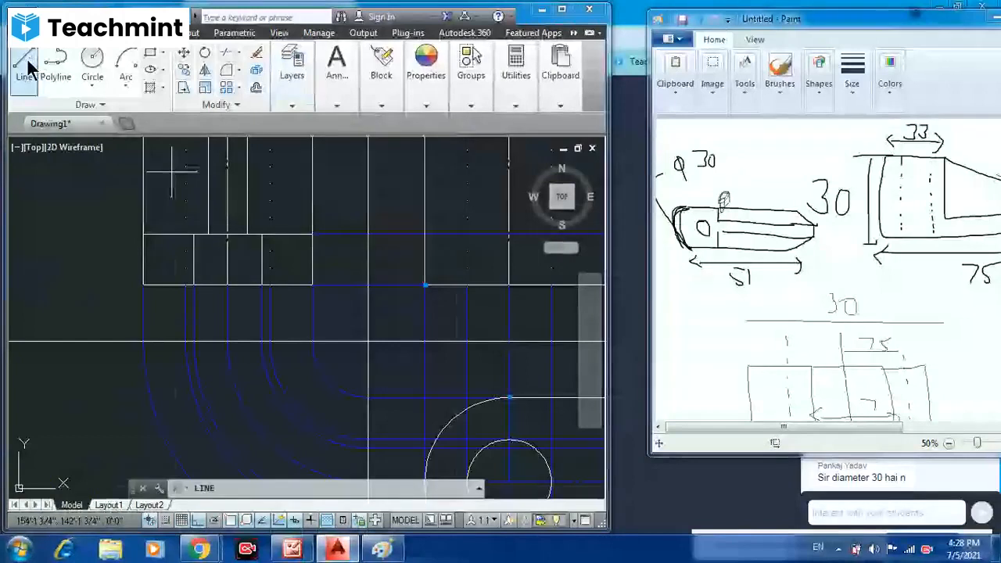
{"action": "left_click", "coordinate": [208, 233]}
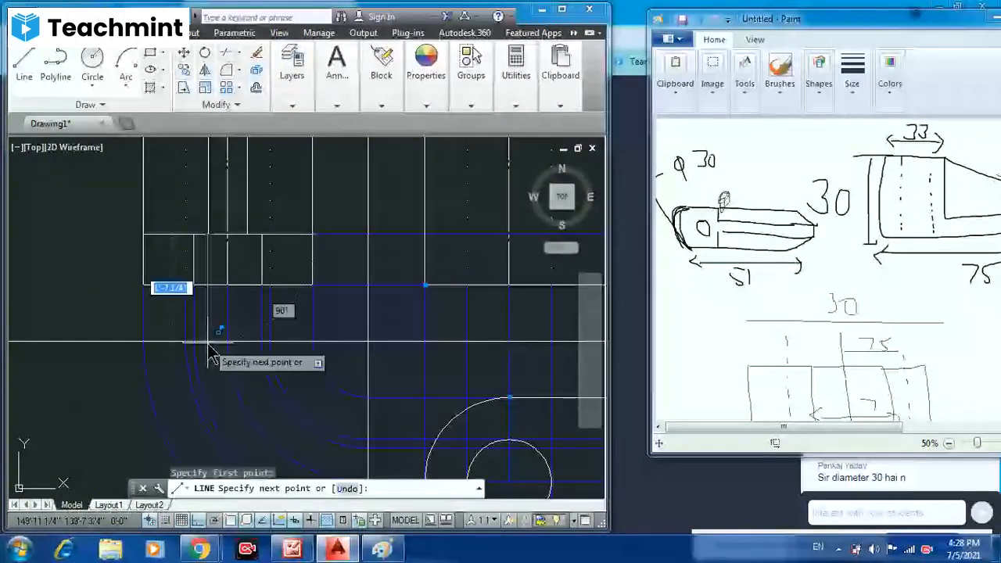
{"action": "left_click", "coordinate": [208, 342]}
{"action": "key", "text": "ctrl+z"}
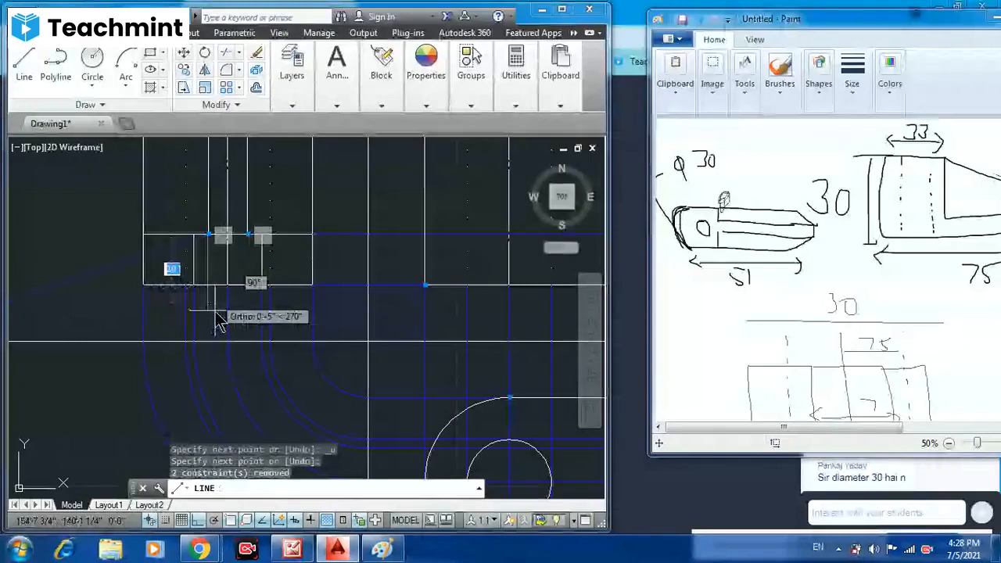
{"action": "scroll", "coordinate": [219, 324], "scroll_direction": "down", "scroll_amount": 2}
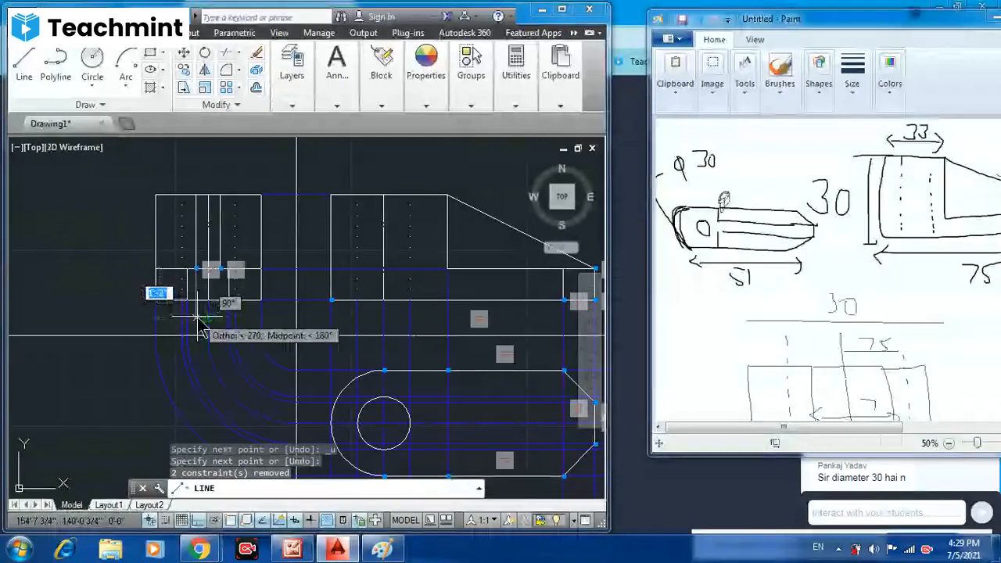
{"action": "key", "text": "Escape"}
- Try to stretch the rib's left projection line down to the horizontal reference line
{"action": "scroll", "coordinate": [201, 325], "scroll_direction": "up", "scroll_amount": 2}
{"action": "mouse_move", "coordinate": [201, 315]}
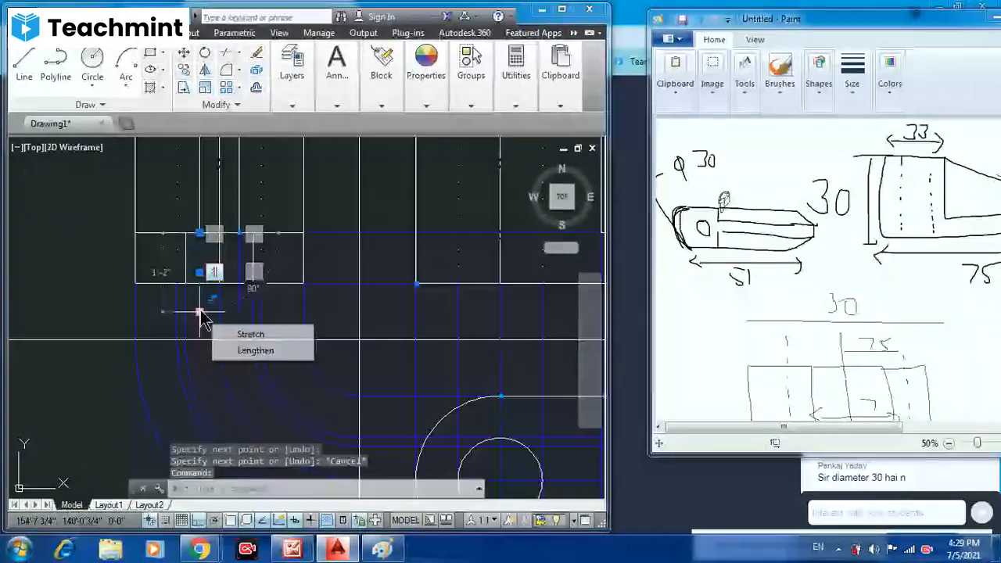
{"action": "left_click", "coordinate": [201, 313]}
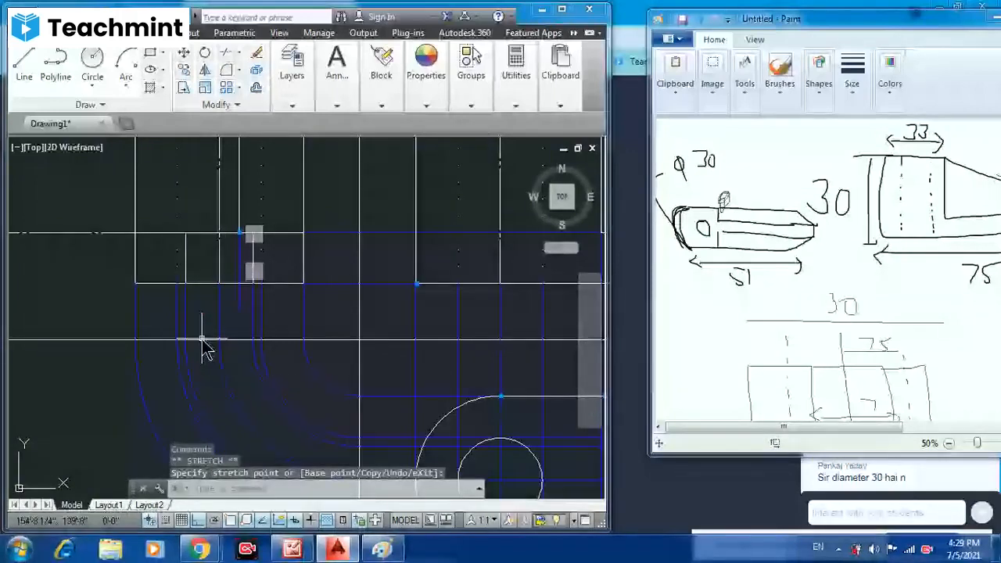
{"action": "key", "text": "ctrl+z"}
- Lengthen both rib projection lines straight down to the horizontal reference line
{"action": "scroll", "coordinate": [202, 335], "scroll_direction": "up", "scroll_amount": 2}
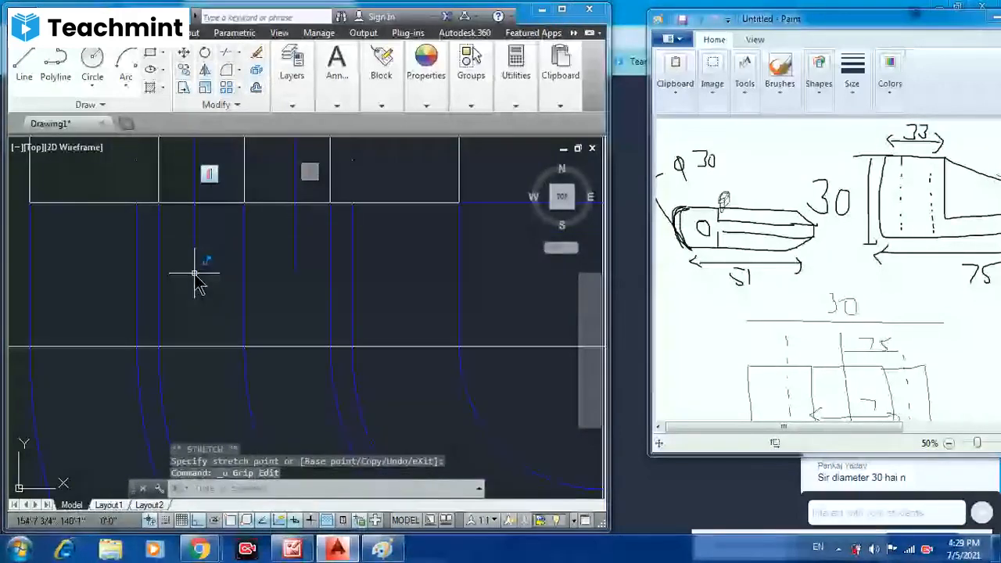
{"action": "mouse_move", "coordinate": [196, 276]}
{"action": "left_click", "coordinate": [238, 321]}
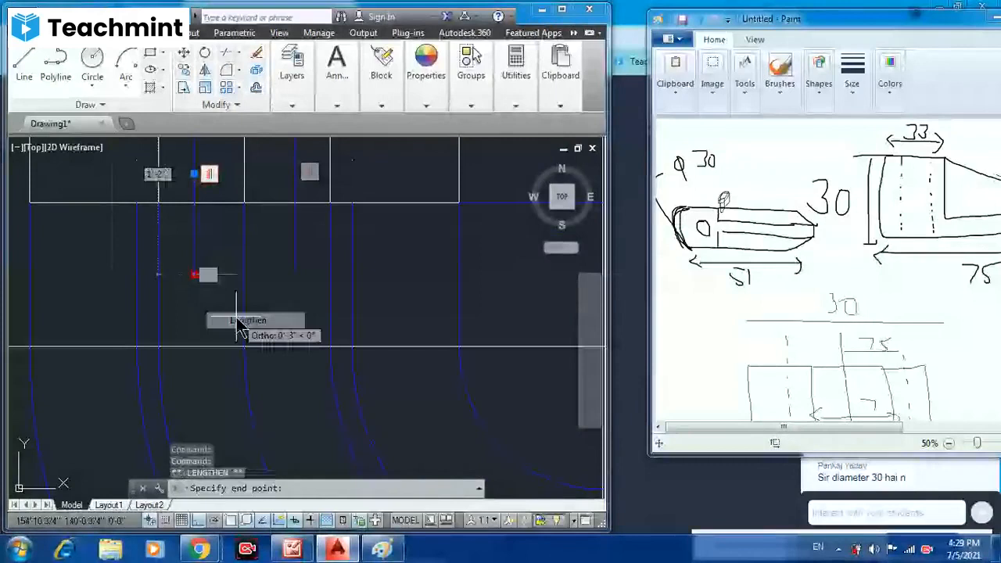
{"action": "left_click", "coordinate": [195, 347]}
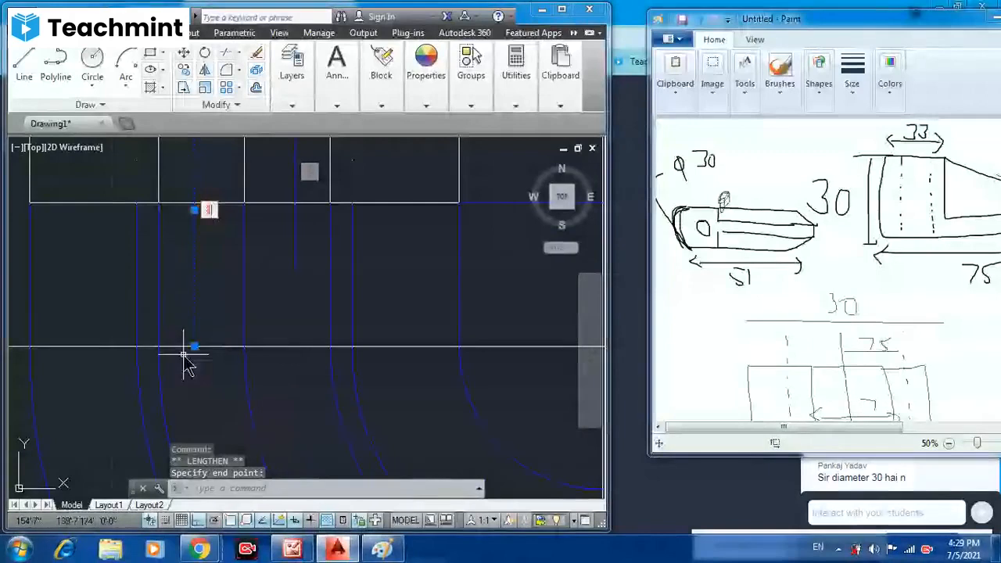
{"action": "scroll", "coordinate": [200, 352], "scroll_direction": "up", "scroll_amount": 4}
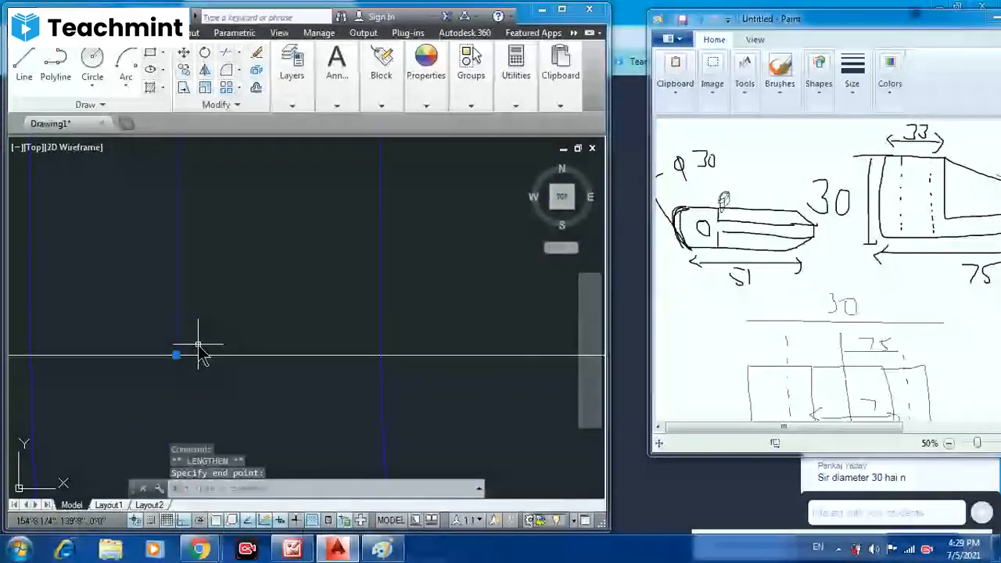
{"action": "scroll", "coordinate": [199, 346], "scroll_direction": "down", "scroll_amount": 3}
{"action": "mouse_move", "coordinate": [293, 272]}
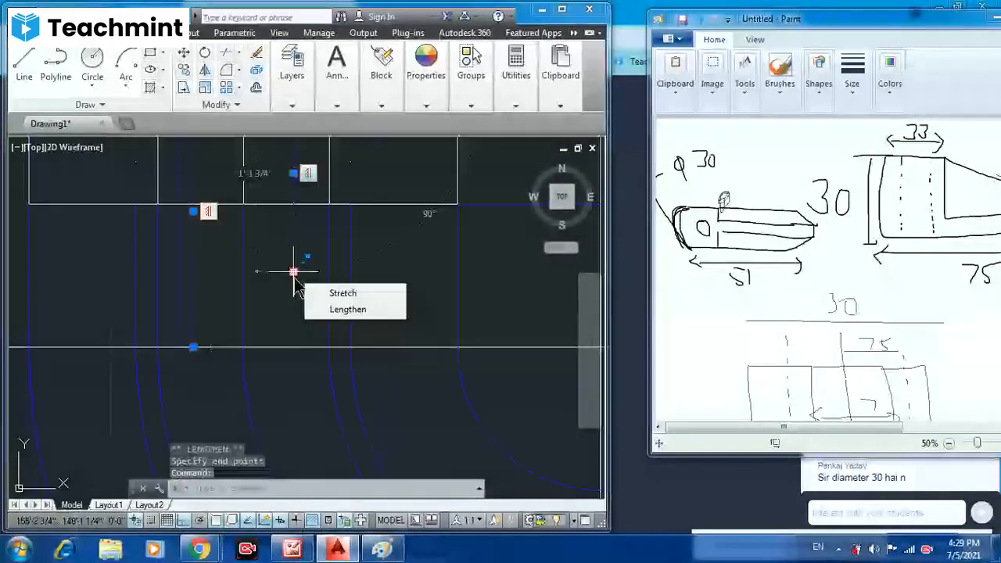
{"action": "left_click", "coordinate": [348, 309]}
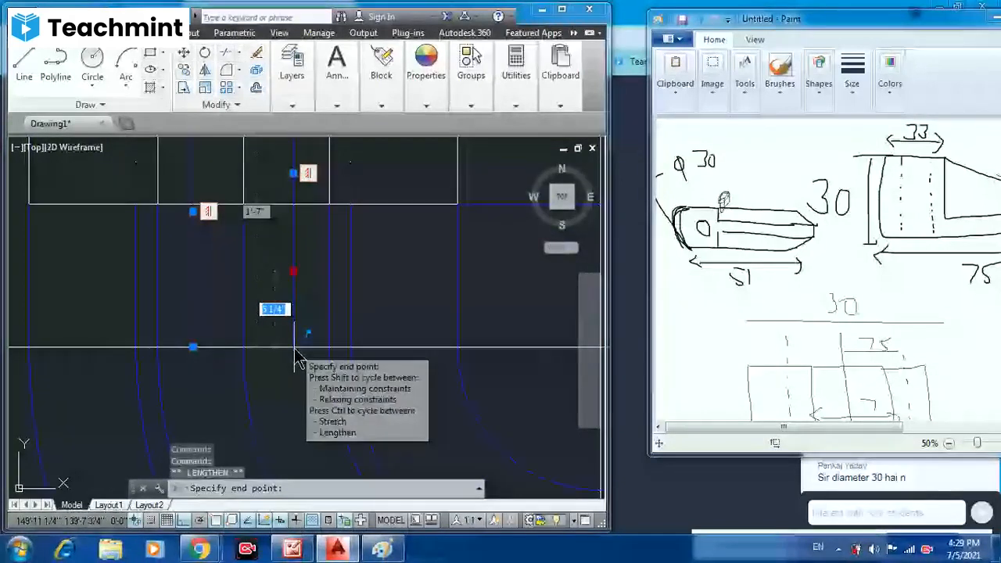
{"action": "left_click", "coordinate": [294, 346]}
{"action": "scroll", "coordinate": [384, 317], "scroll_direction": "down", "scroll_amount": 3}
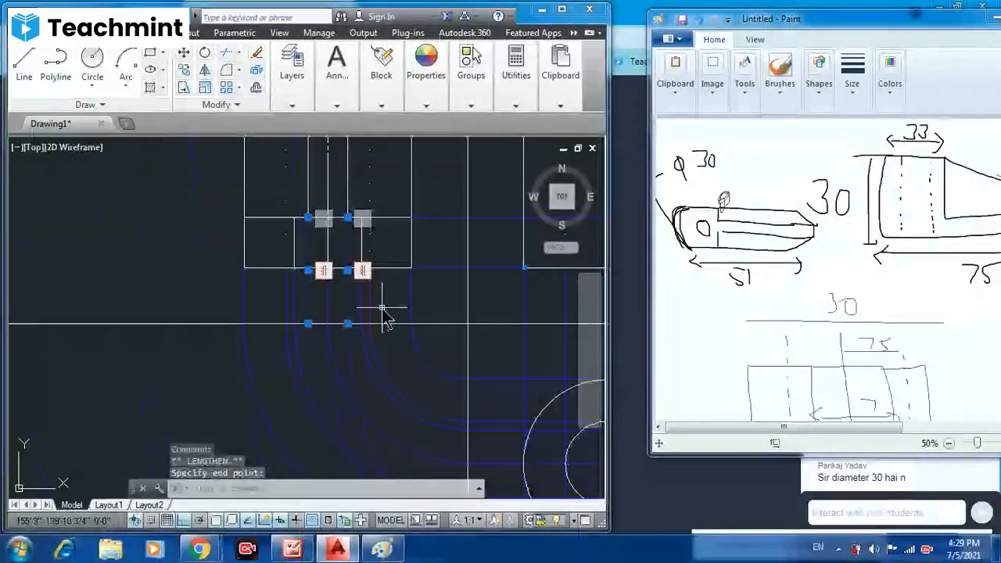
- Draw an arc from the left rib projection line's lower end to the vertical reference line, centred where the reference lines cross
{"action": "middle_click_drag", "start_coordinate": [420, 356], "coordinate": [320, 326]}
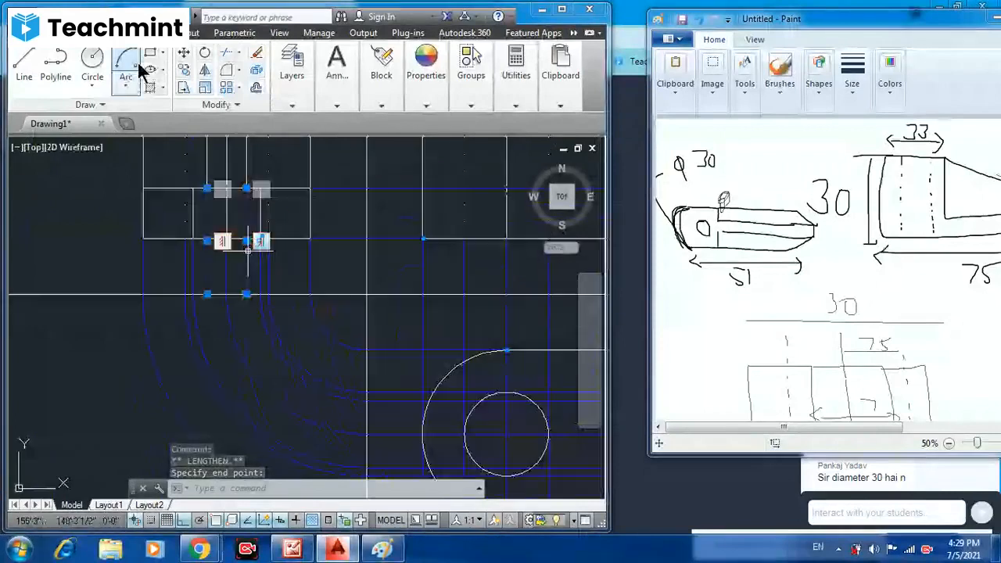
{"action": "left_click", "coordinate": [137, 66]}
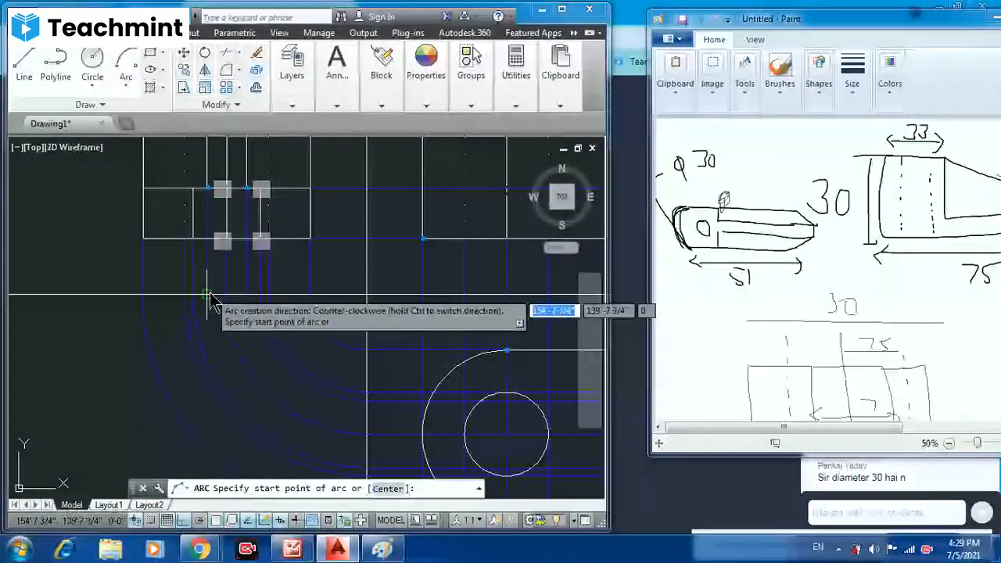
{"action": "left_click", "coordinate": [206, 294]}
{"action": "left_click", "coordinate": [367, 294]}
{"action": "middle_click_drag", "start_coordinate": [362, 399], "coordinate": [373, 353]}
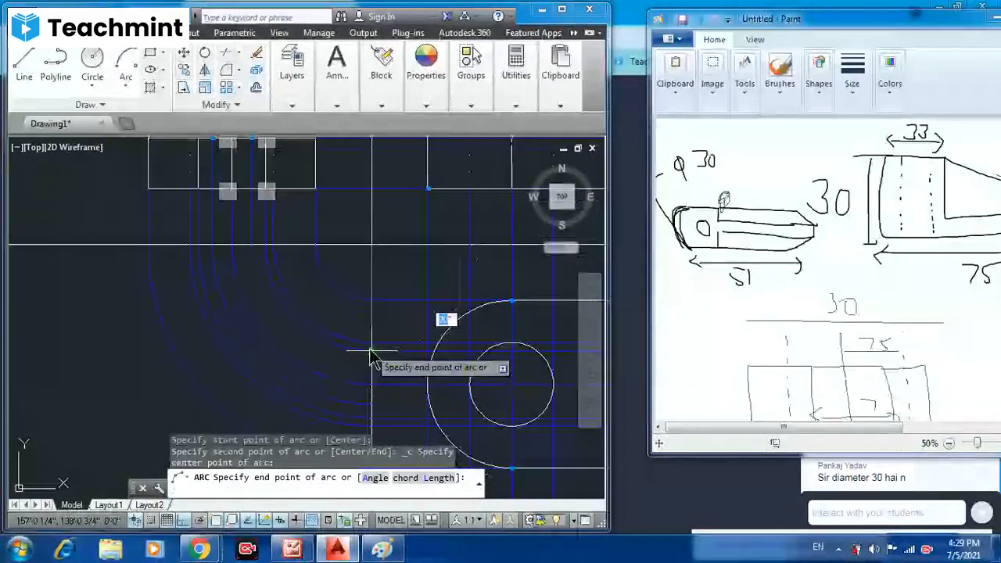
{"action": "left_click", "coordinate": [375, 420]}
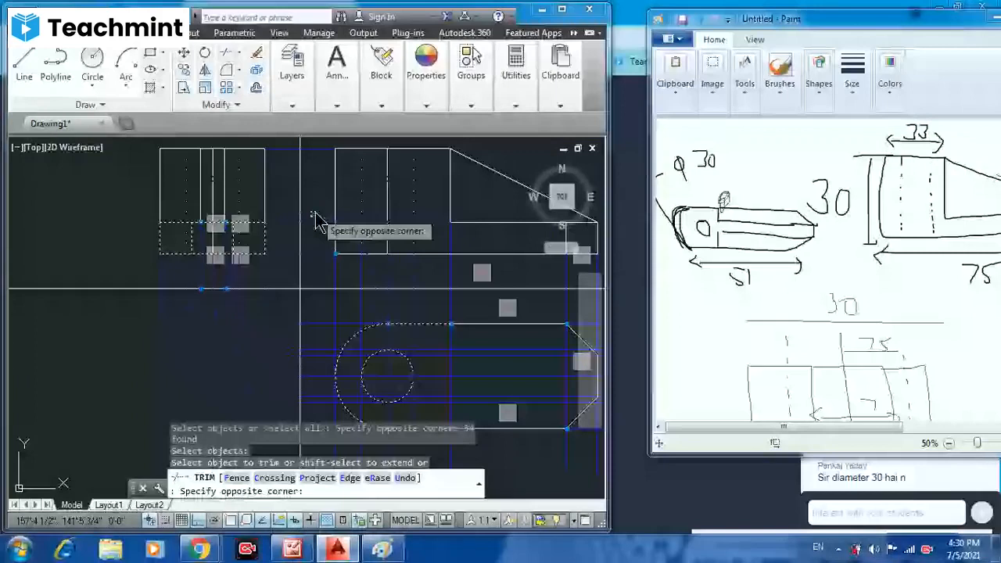
- Cut the overshooting rib projection arc back to the vertical reference line
{"action": "left_click", "coordinate": [317, 221]}
{"action": "scroll", "coordinate": [317, 219], "scroll_direction": "up", "scroll_amount": 2}
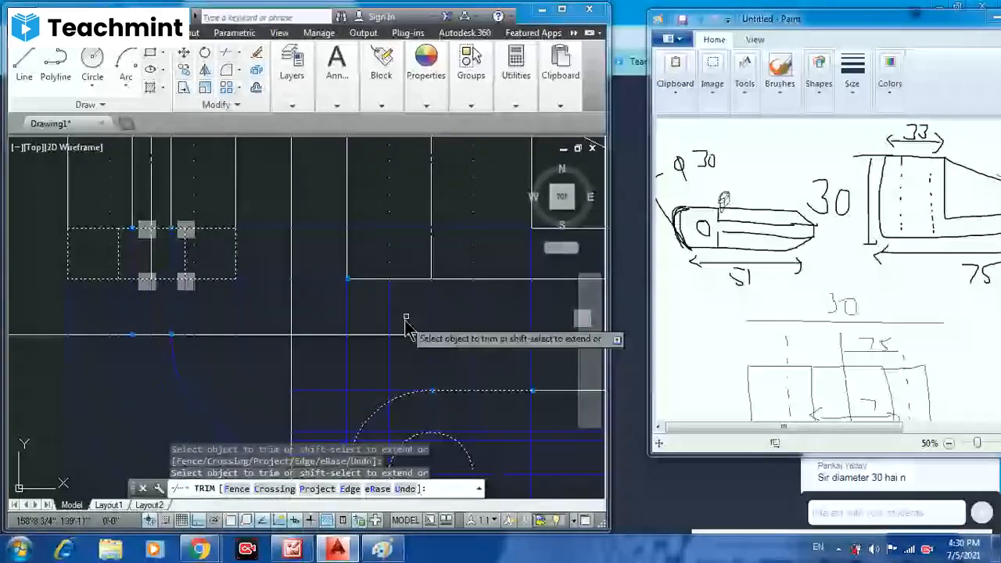
{"action": "scroll", "coordinate": [395, 329], "scroll_direction": "up", "scroll_amount": 2}
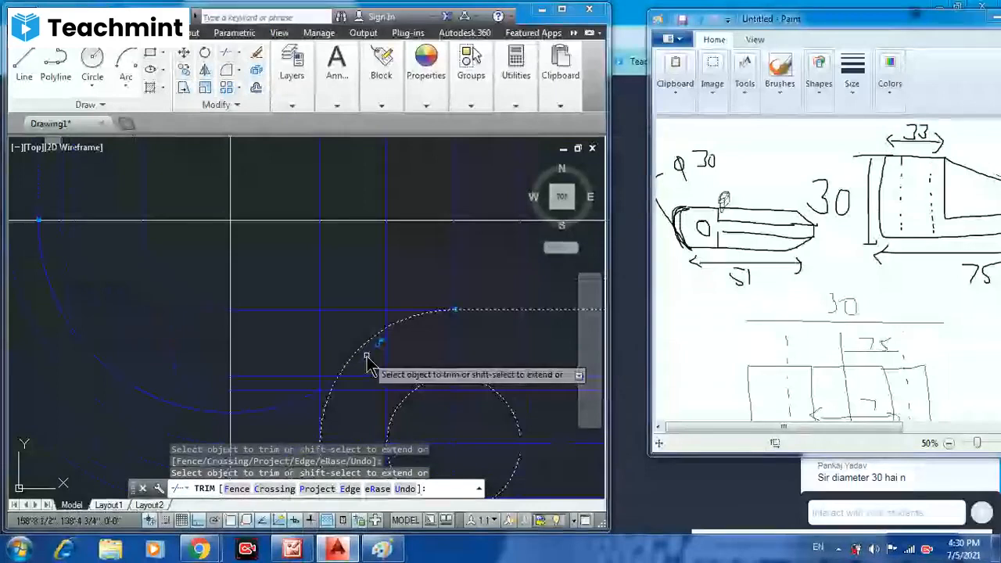
{"action": "scroll", "coordinate": [322, 387], "scroll_direction": "up", "scroll_amount": 2}
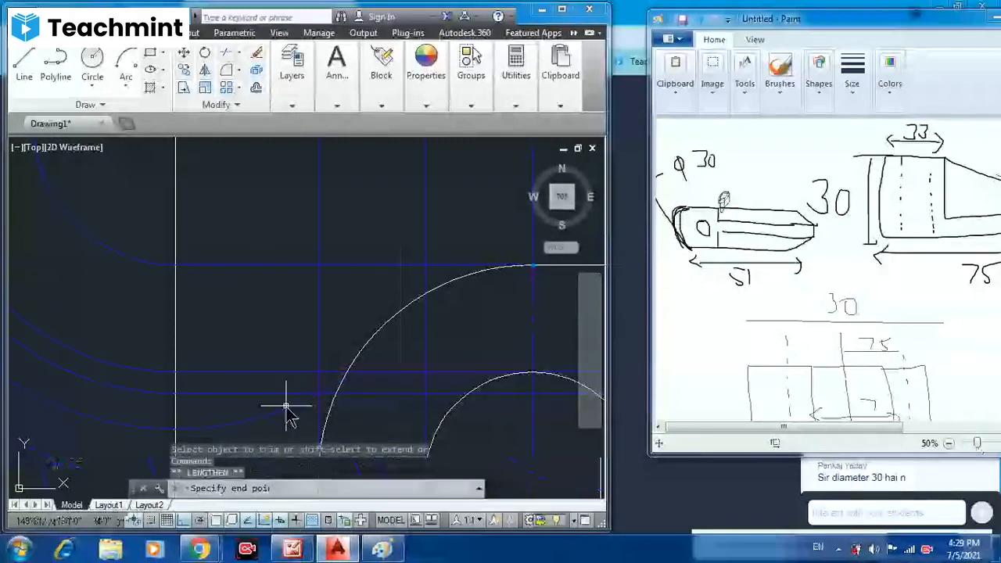
{"action": "left_click", "coordinate": [327, 385]}
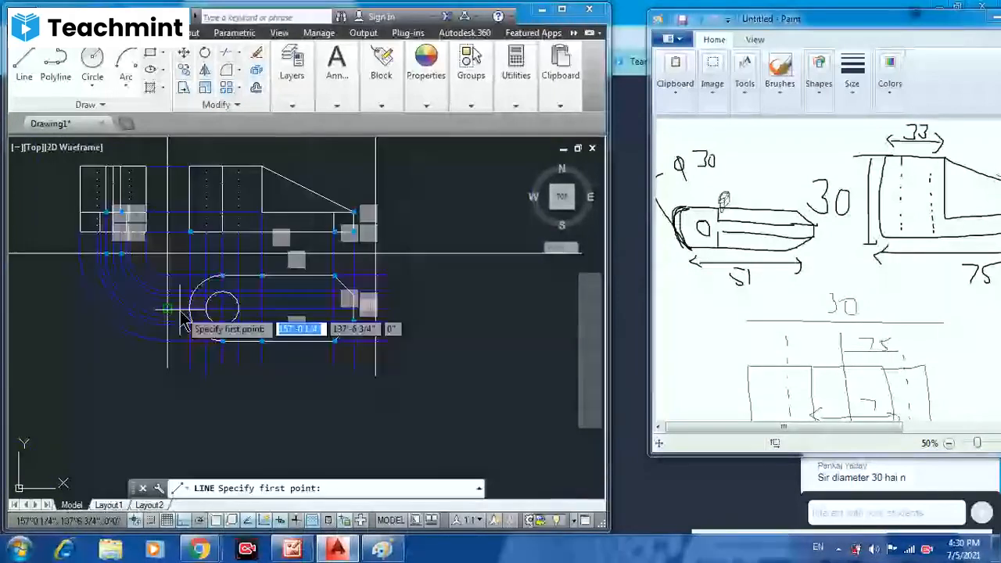
- Draw a horizontal projection line of length 100 from the upper rib arc's end across the plan
{"action": "scroll", "coordinate": [161, 298], "scroll_direction": "up", "scroll_amount": 3}
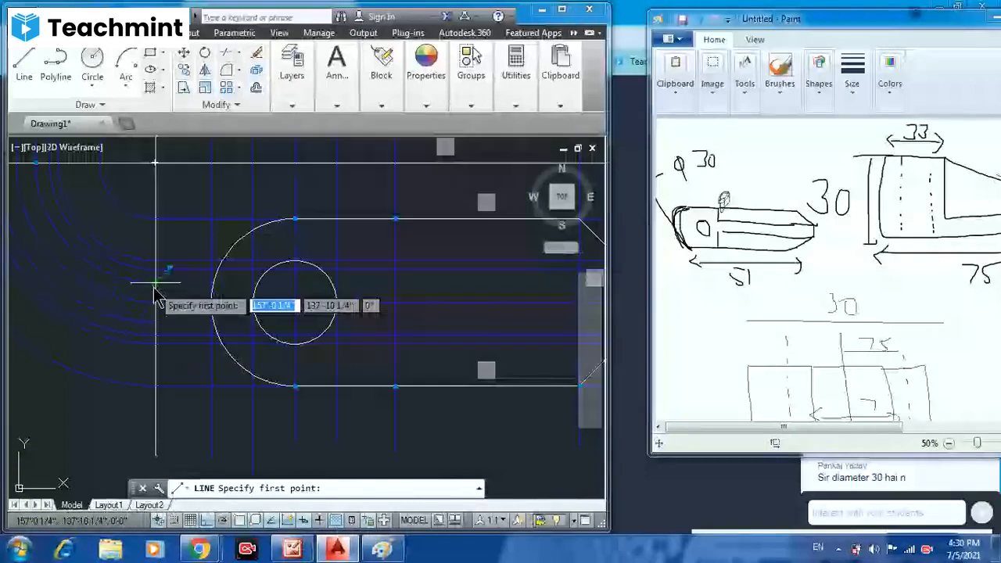
{"action": "left_click", "coordinate": [156, 283]}
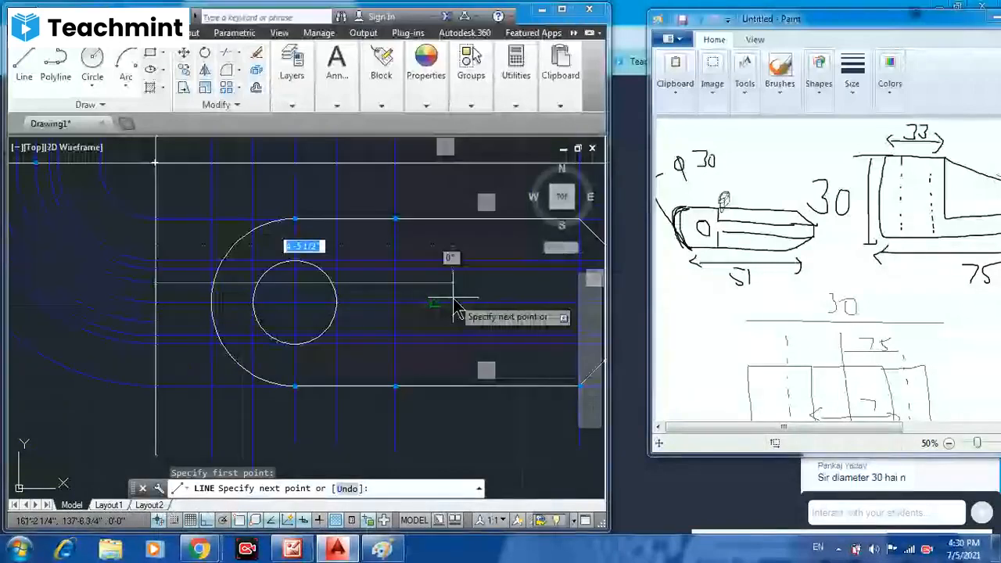
{"action": "type", "text": "100"}
{"action": "key", "text": "Tab"}
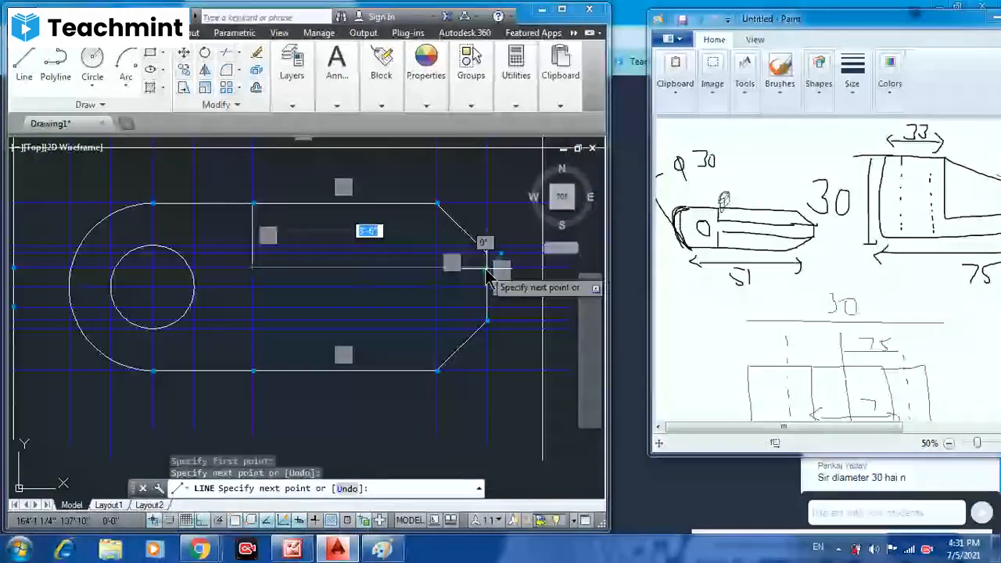
- Draw the rib's two long edges between the block and the base's end, and the block's edge below the rib
{"action": "left_click", "coordinate": [486, 269]}
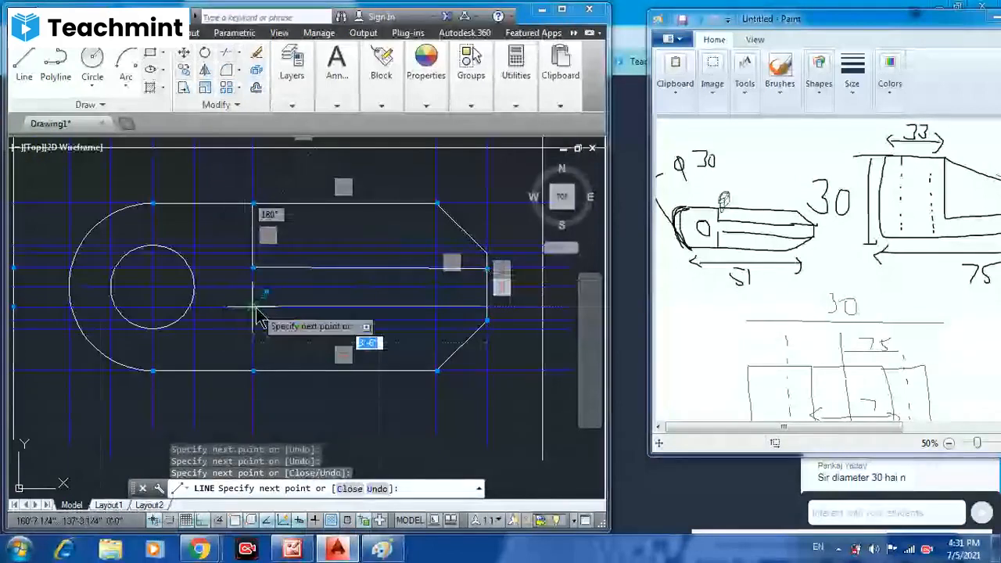
{"action": "left_click", "coordinate": [255, 310]}
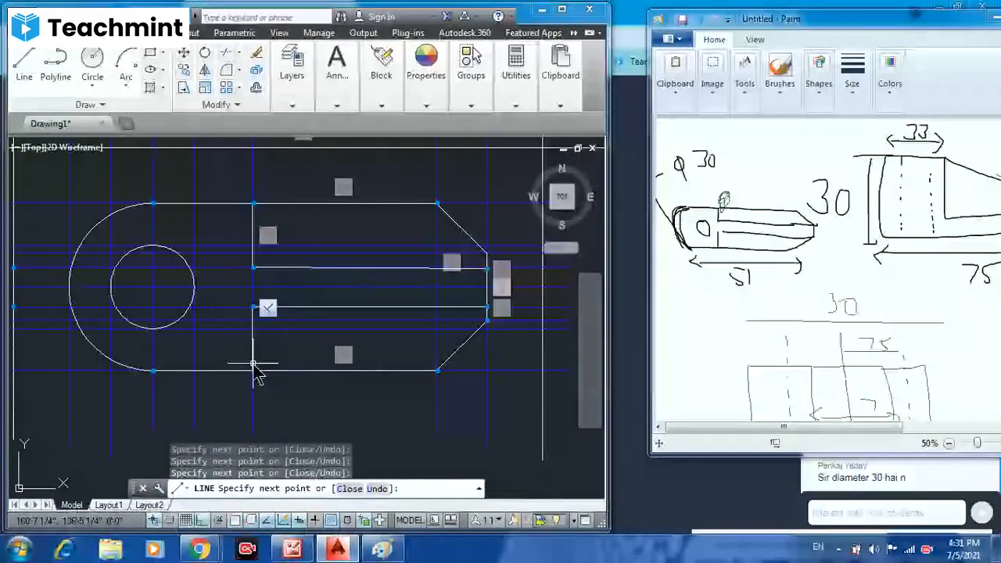
{"action": "key", "text": "Escape"}
- Redraw the rib's upper edge along its projection line to the base's end and end the line command
{"action": "scroll", "coordinate": [378, 269], "scroll_direction": "up", "scroll_amount": 5}
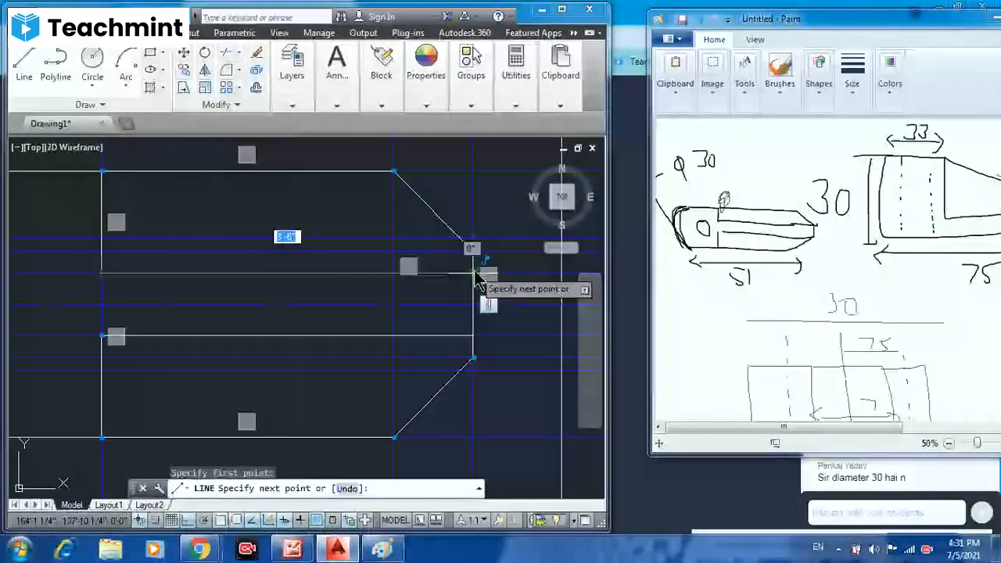
{"action": "left_click", "coordinate": [476, 274]}
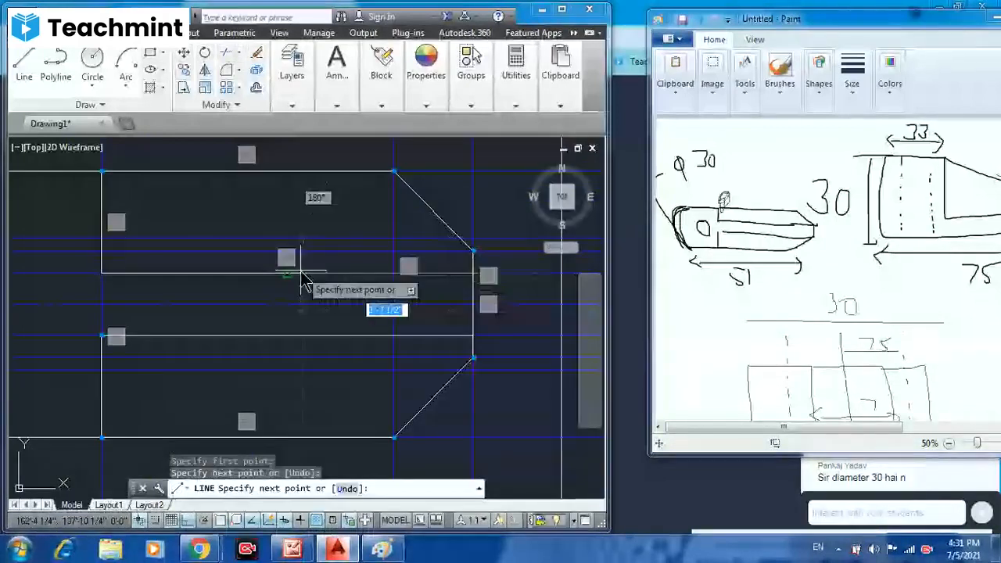
{"action": "key", "text": "Escape"}
{"action": "scroll", "coordinate": [258, 274], "scroll_direction": "down", "scroll_amount": 3}
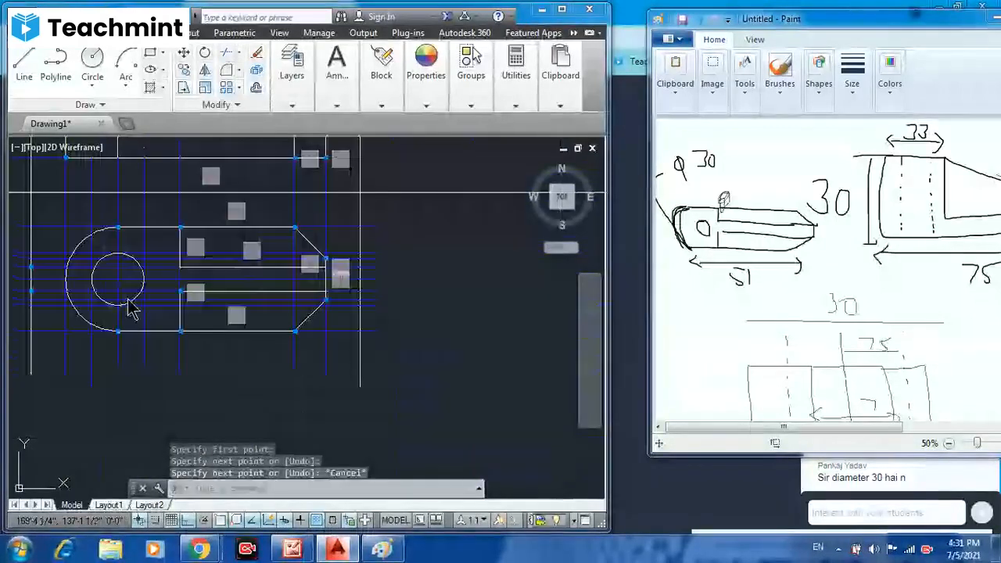
- Hide all geometric constraint markers in the drawing
{"action": "middle_click_drag", "start_coordinate": [154, 314], "coordinate": [204, 320]}
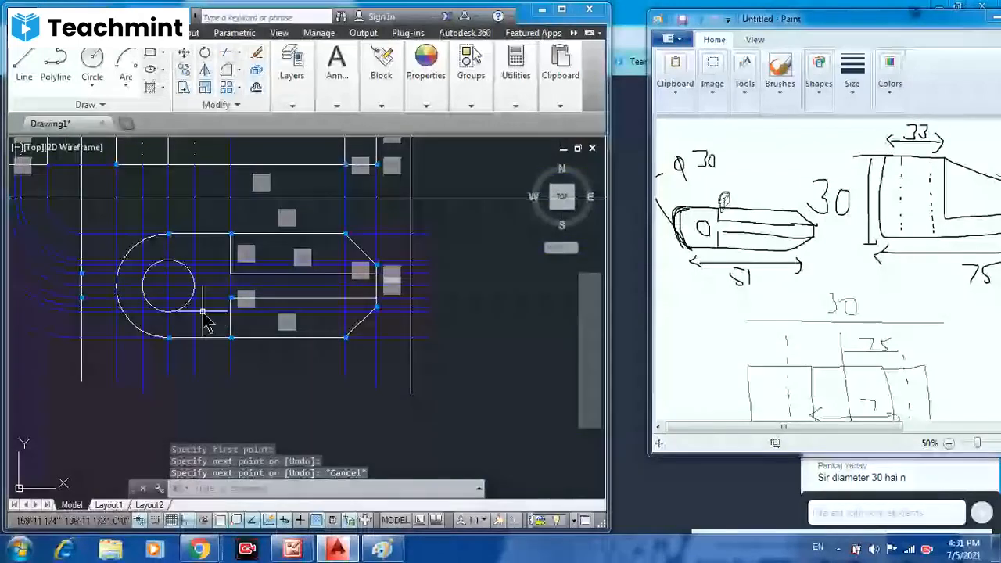
{"action": "scroll", "coordinate": [203, 311], "scroll_direction": "down", "scroll_amount": 2}
{"action": "left_click", "coordinate": [234, 33]}
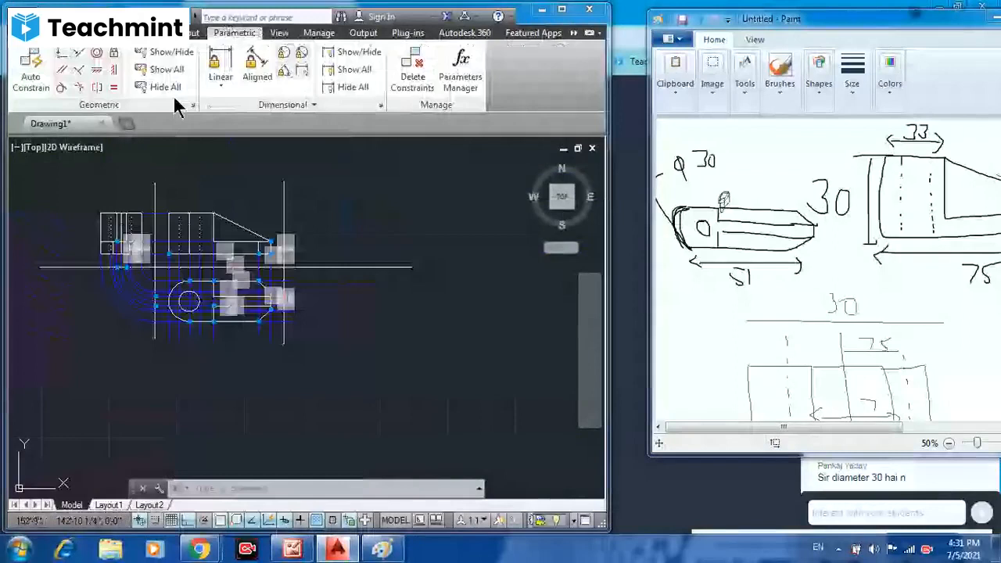
{"action": "left_click", "coordinate": [168, 88]}
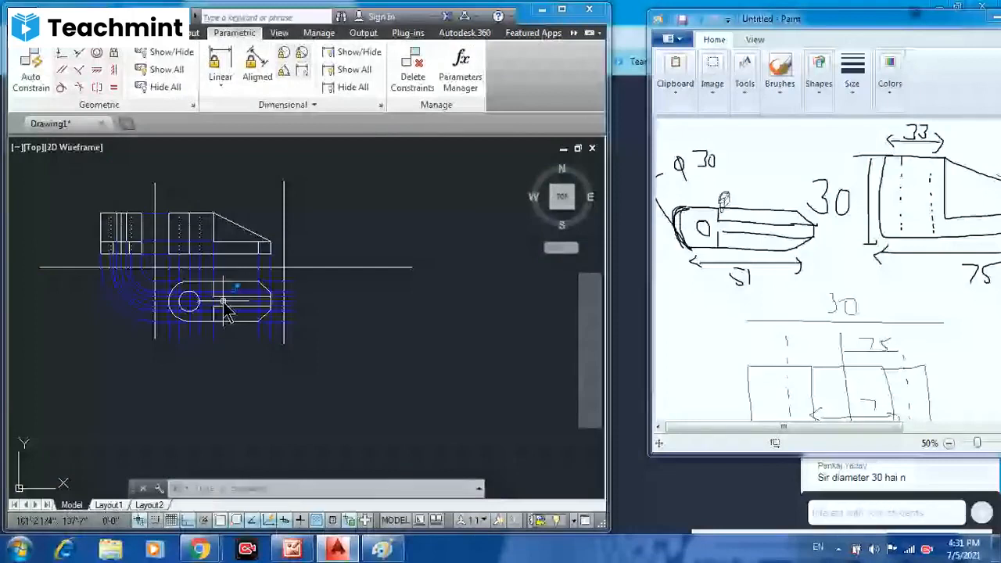
- Trim the horizontal projection lines where they run past the plan's chamfered end towards the vertical reference line
{"action": "scroll", "coordinate": [225, 309], "scroll_direction": "up", "scroll_amount": 5}
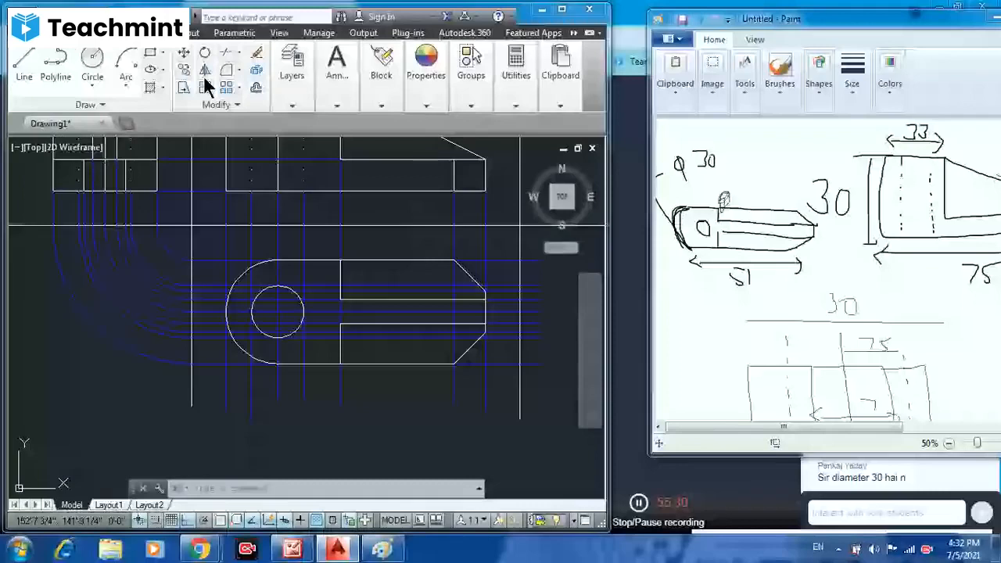
{"action": "left_click", "coordinate": [225, 52]}
{"action": "scroll", "coordinate": [179, 205], "scroll_direction": "down", "scroll_amount": 6}
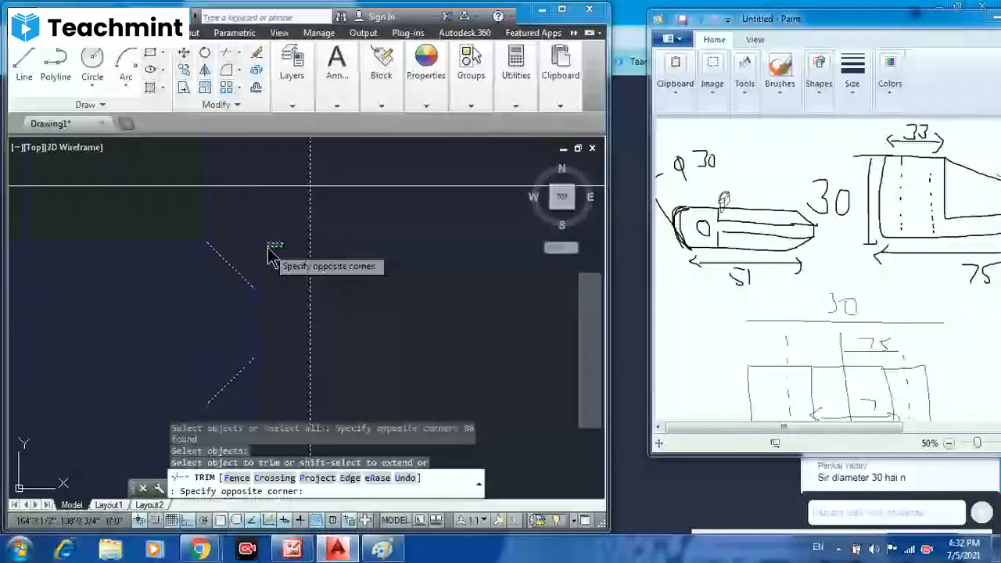
{"action": "left_click", "coordinate": [266, 252]}
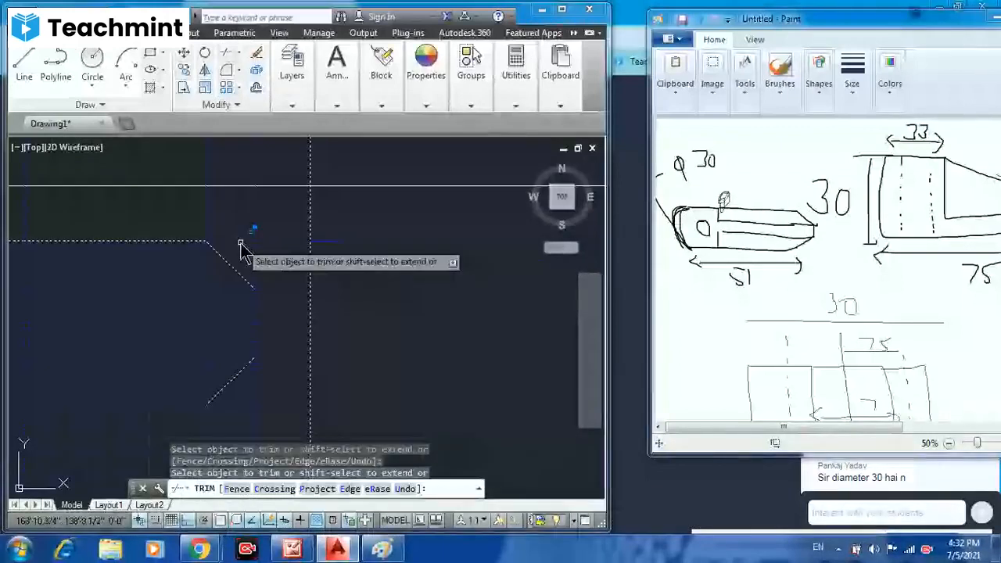
{"action": "scroll", "coordinate": [333, 247], "scroll_direction": "down", "scroll_amount": 2}
{"action": "left_click", "coordinate": [329, 236]}
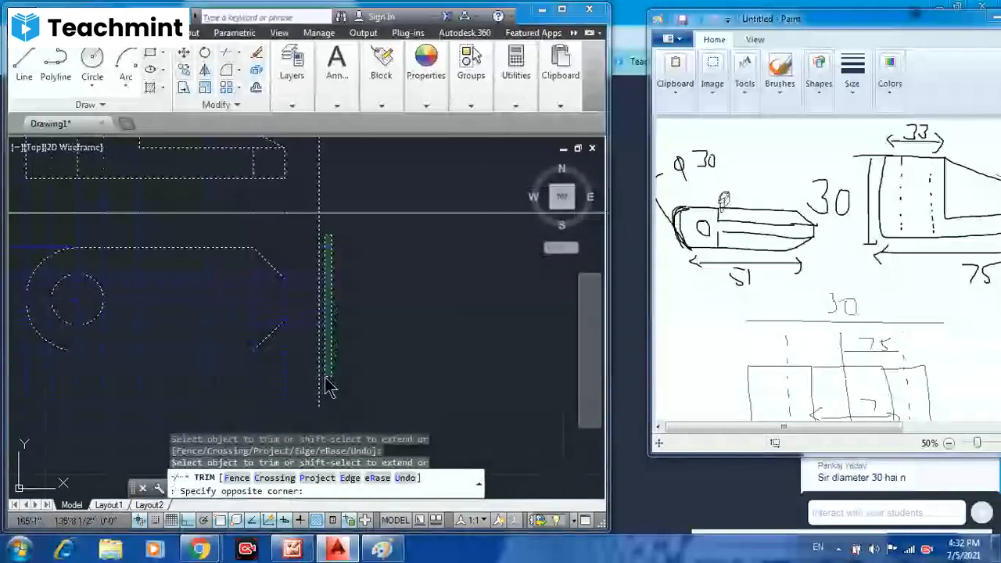
{"action": "left_click", "coordinate": [325, 377]}
- Trim the tails of the vertical projection lines hanging below the plan view
{"action": "scroll", "coordinate": [366, 355], "scroll_direction": "down", "scroll_amount": 2}
{"action": "left_click", "coordinate": [146, 377]}
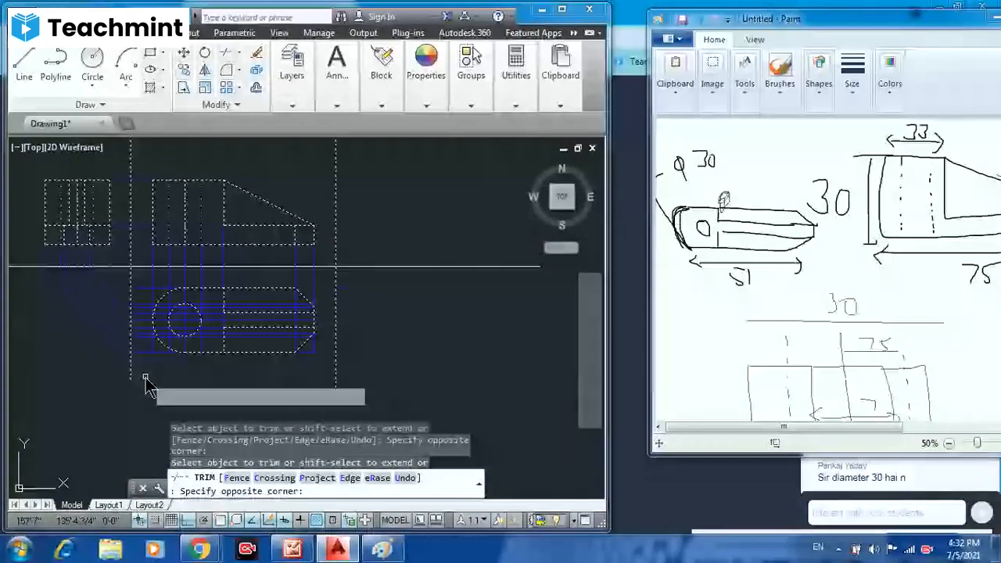
{"action": "scroll", "coordinate": [284, 358], "scroll_direction": "up", "scroll_amount": 2}
{"action": "left_click", "coordinate": [327, 358]}
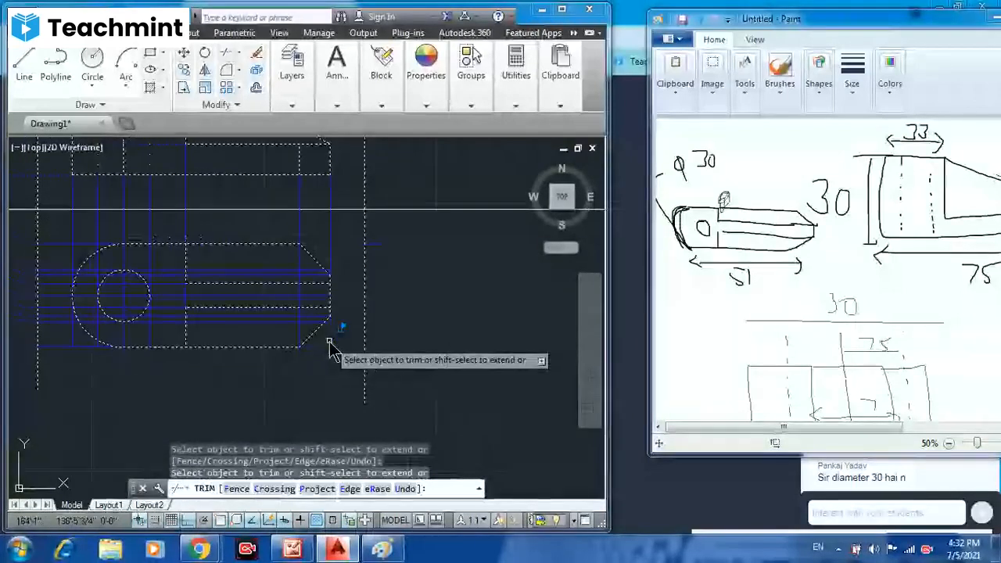
- Trim the projection line pieces protruding outside the two chamfers at the base's end
{"action": "scroll", "coordinate": [336, 329], "scroll_direction": "up", "scroll_amount": 6}
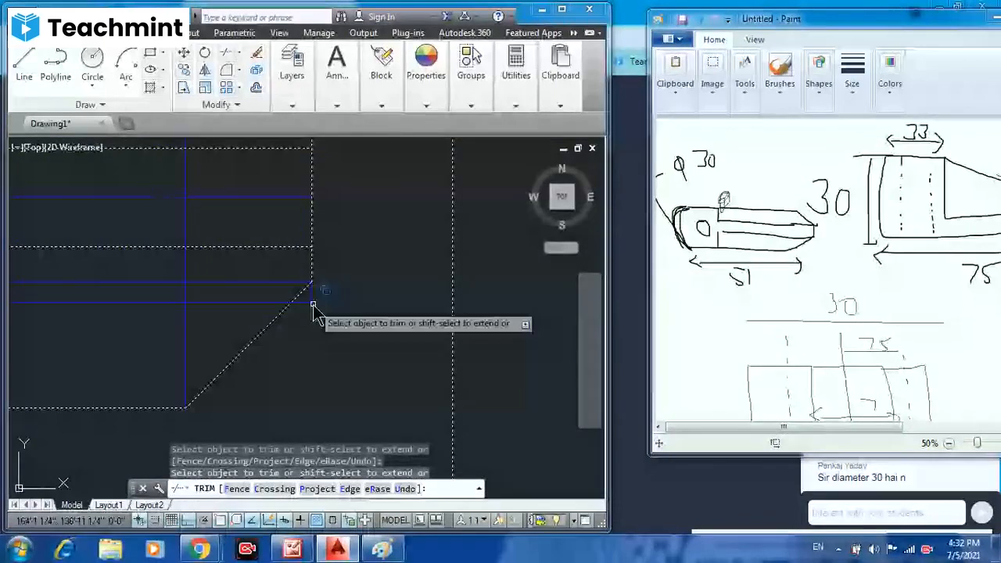
{"action": "scroll", "coordinate": [313, 304], "scroll_direction": "down", "scroll_amount": 1}
{"action": "middle_click_drag", "start_coordinate": [323, 146], "coordinate": [394, 345]}
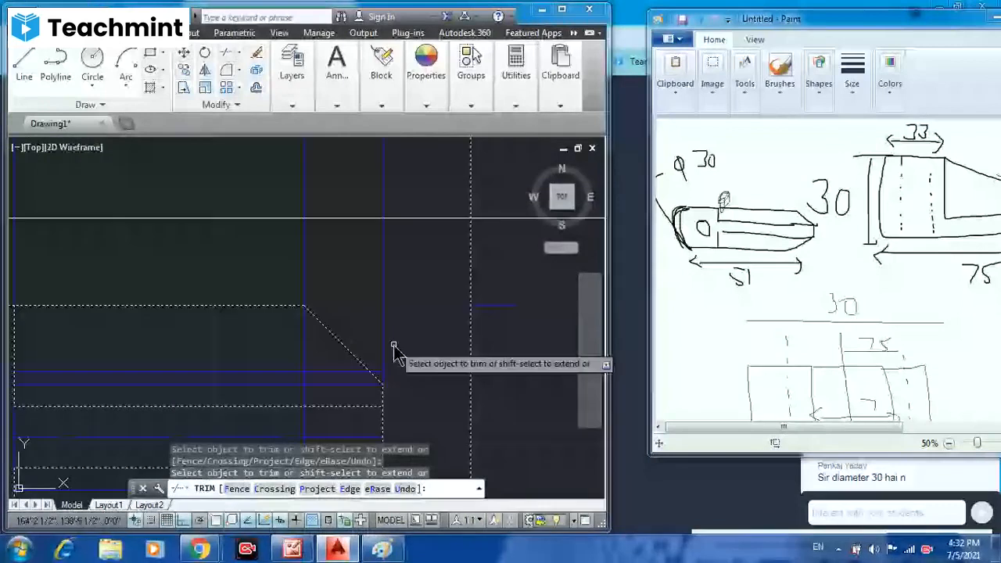
{"action": "scroll", "coordinate": [509, 308], "scroll_direction": "down", "scroll_amount": 1}
{"action": "middle_click_drag", "start_coordinate": [508, 308], "coordinate": [334, 242]}
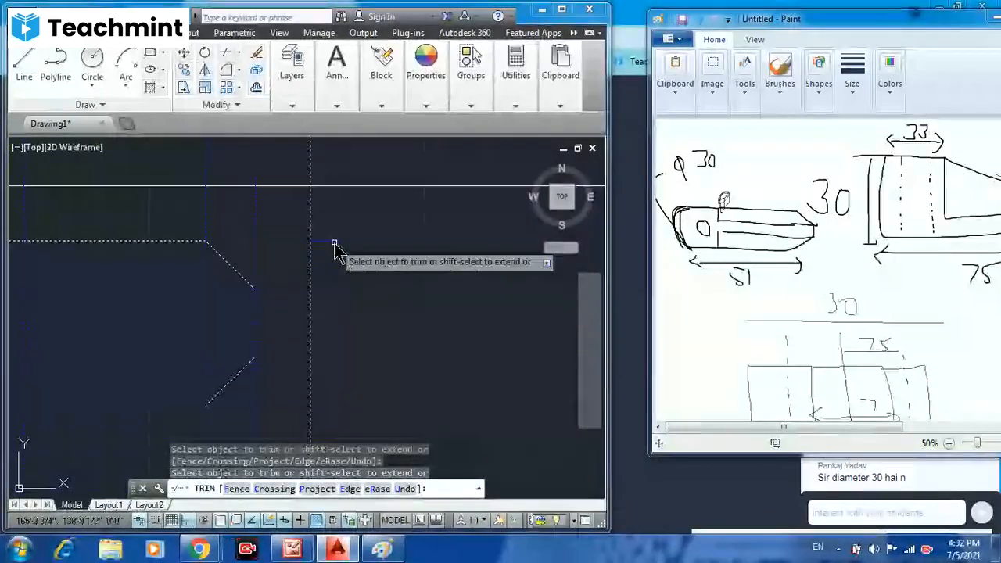
{"action": "scroll", "coordinate": [334, 243], "scroll_direction": "up", "scroll_amount": 1}
{"action": "middle_click_drag", "start_coordinate": [205, 305], "coordinate": [379, 368]}
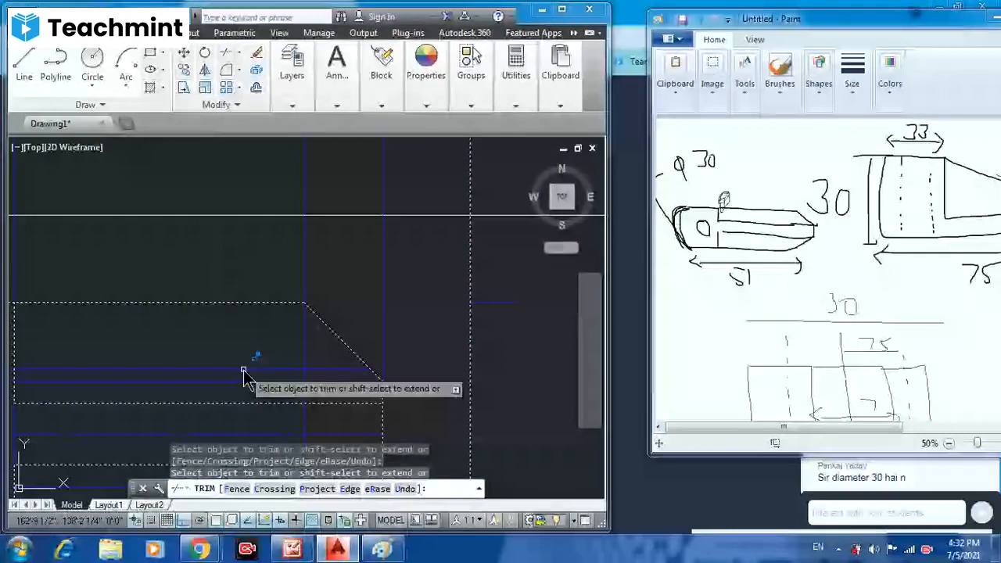
- Trim the centre projection line between the hole and the block's edge in the plan
{"action": "scroll", "coordinate": [290, 358], "scroll_direction": "down", "scroll_amount": 1}
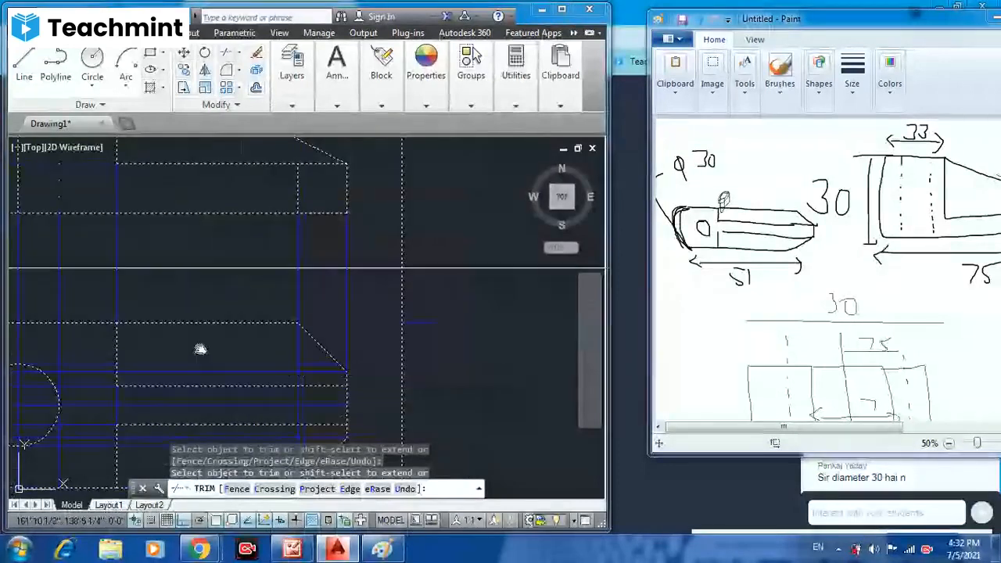
{"action": "middle_click_drag", "start_coordinate": [201, 351], "coordinate": [376, 344]}
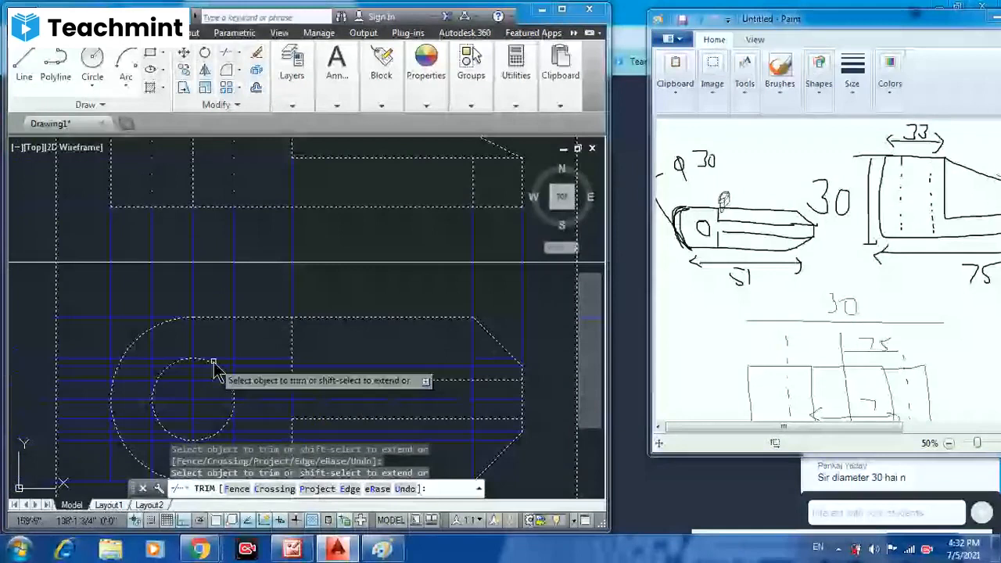
{"action": "scroll", "coordinate": [214, 362], "scroll_direction": "up", "scroll_amount": 1}
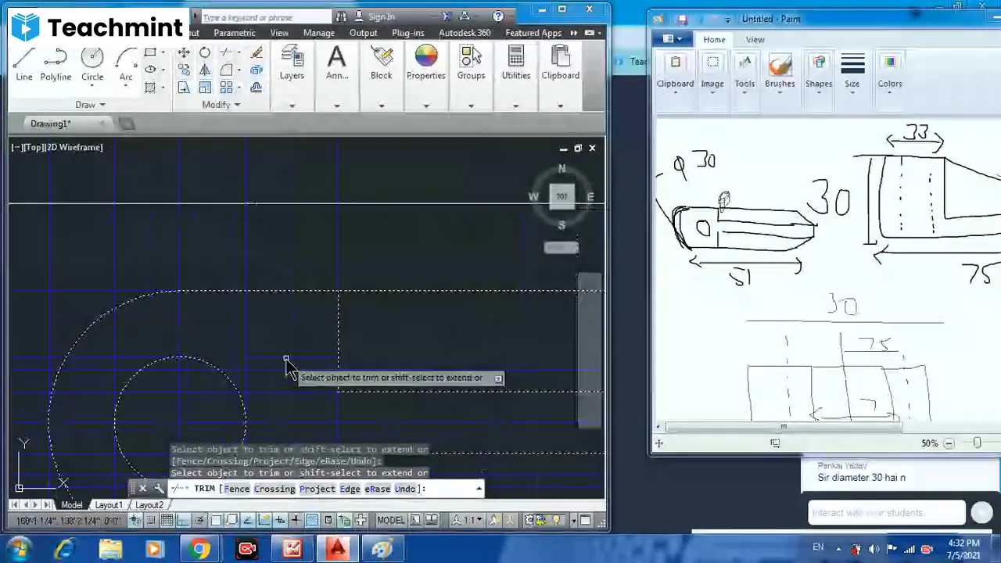
{"action": "middle_click_drag", "start_coordinate": [286, 361], "coordinate": [302, 340]}
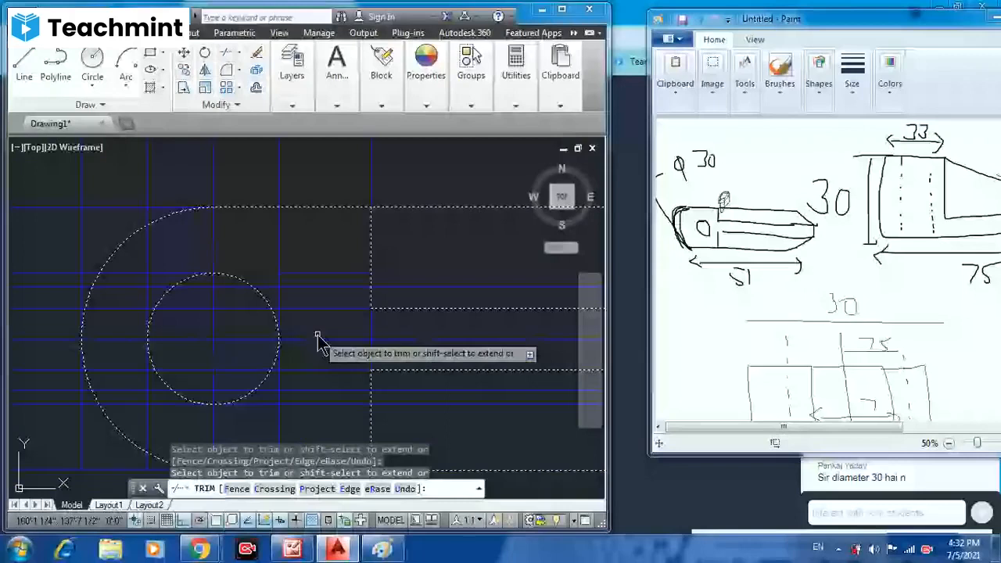
{"action": "left_click", "coordinate": [317, 336]}
{"action": "left_click", "coordinate": [328, 342]}
{"action": "left_click", "coordinate": [330, 339]}
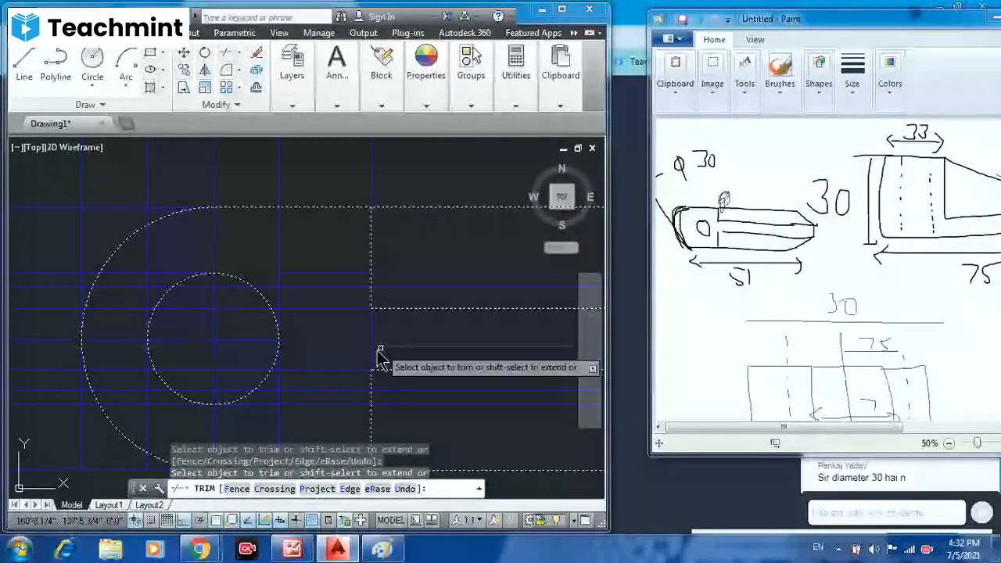
{"action": "scroll", "coordinate": [356, 333], "scroll_direction": "down", "scroll_amount": 2}
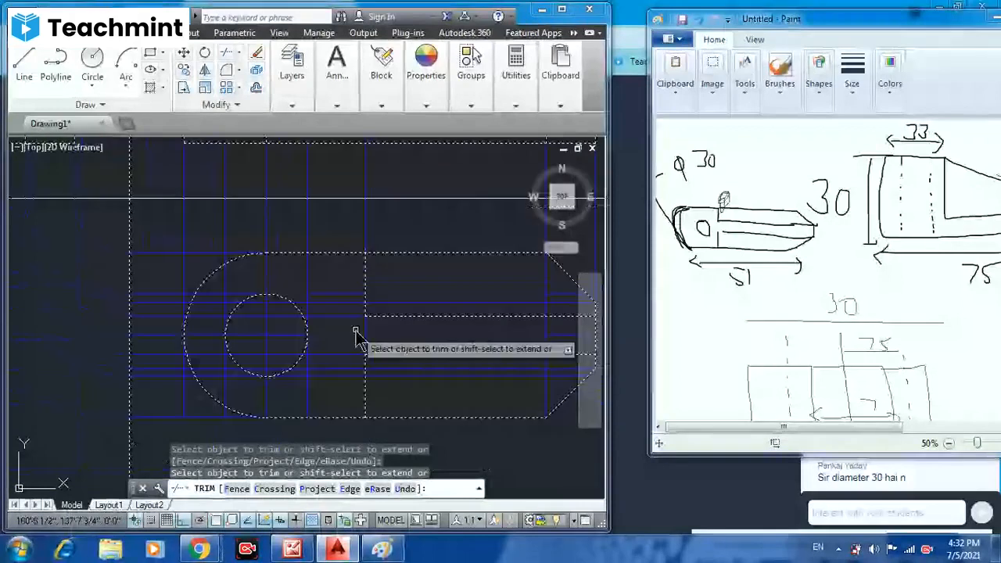
- Trim the hole's lower projection line across the base and the vertical projection lines below the hole and rounded end
{"action": "scroll", "coordinate": [356, 332], "scroll_direction": "up", "scroll_amount": 2}
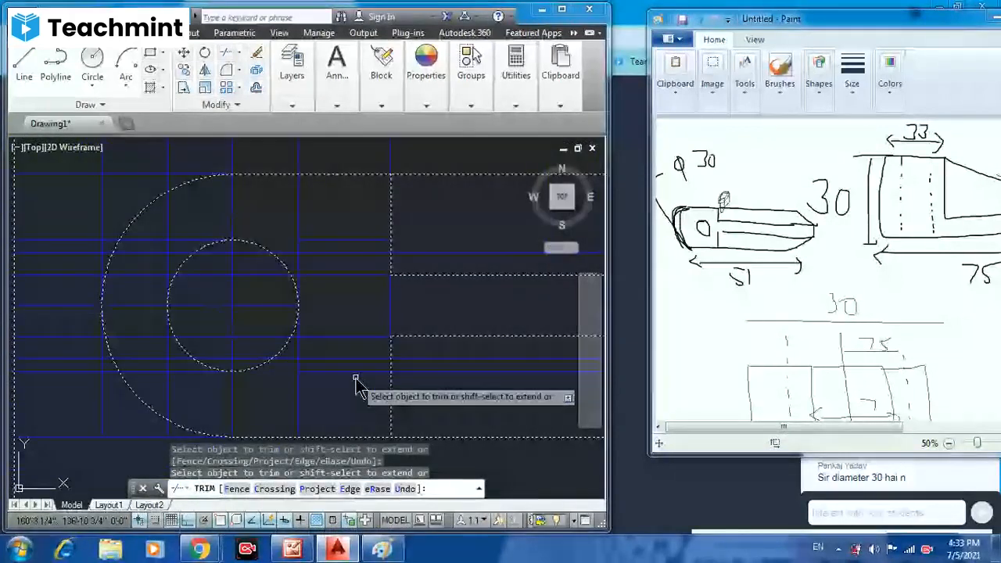
{"action": "left_click", "coordinate": [427, 375]}
{"action": "left_click", "coordinate": [427, 374]}
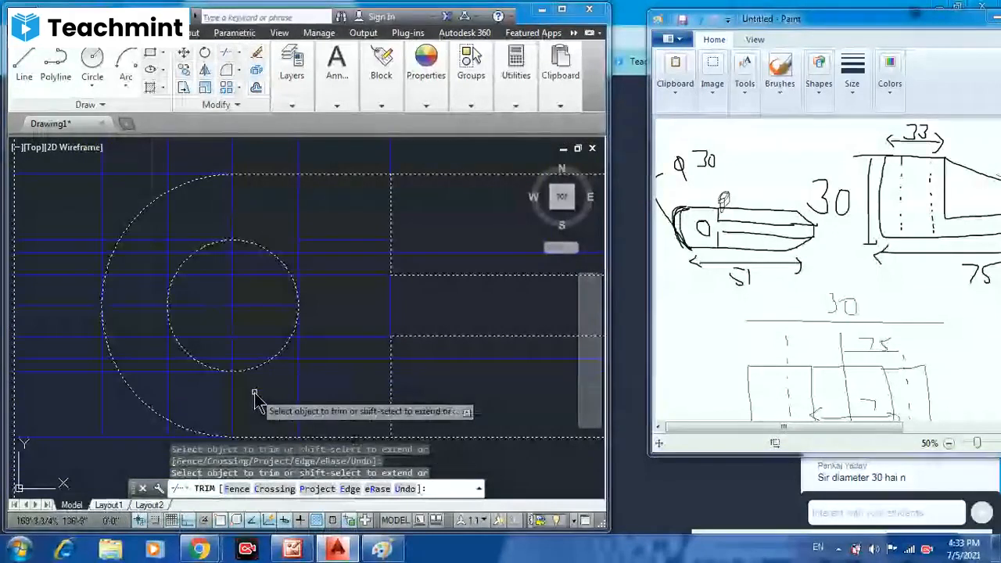
{"action": "left_click", "coordinate": [297, 393]}
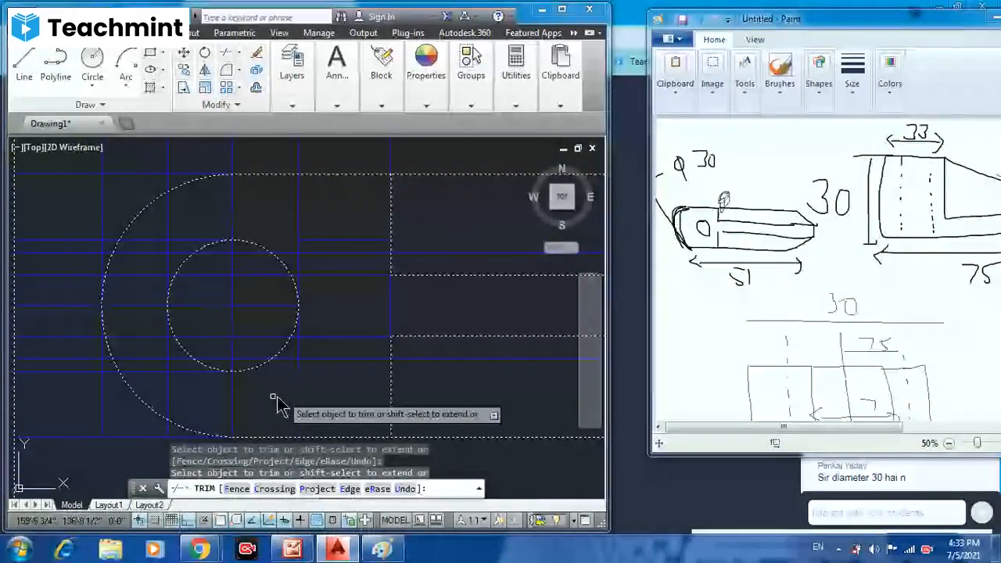
{"action": "middle_click_drag", "start_coordinate": [106, 408], "coordinate": [125, 364]}
{"action": "left_click", "coordinate": [121, 366]}
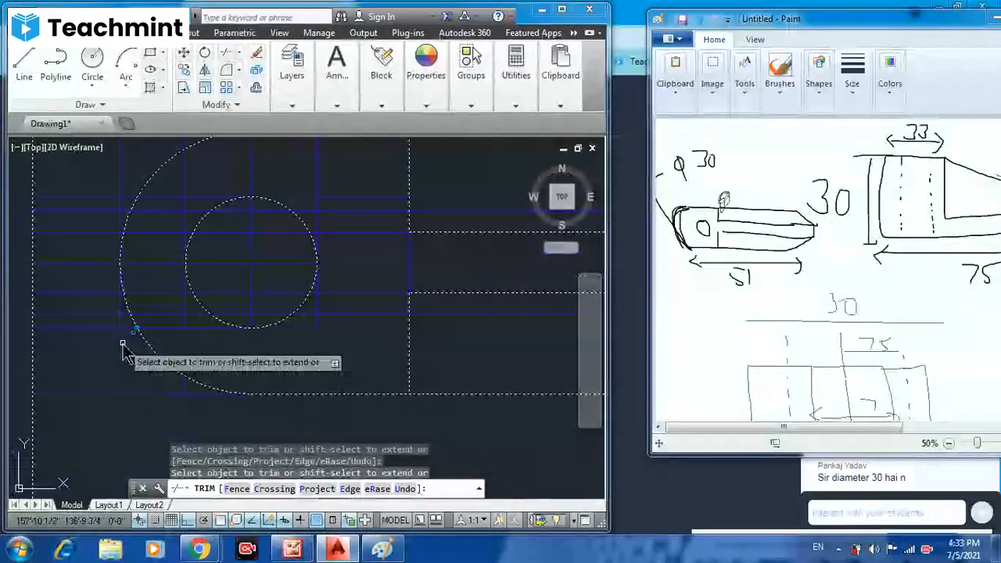
- Trim the remaining vertical projection lines beside the hole back to the circle and end the trim command
{"action": "scroll", "coordinate": [123, 351], "scroll_direction": "up", "scroll_amount": 2}
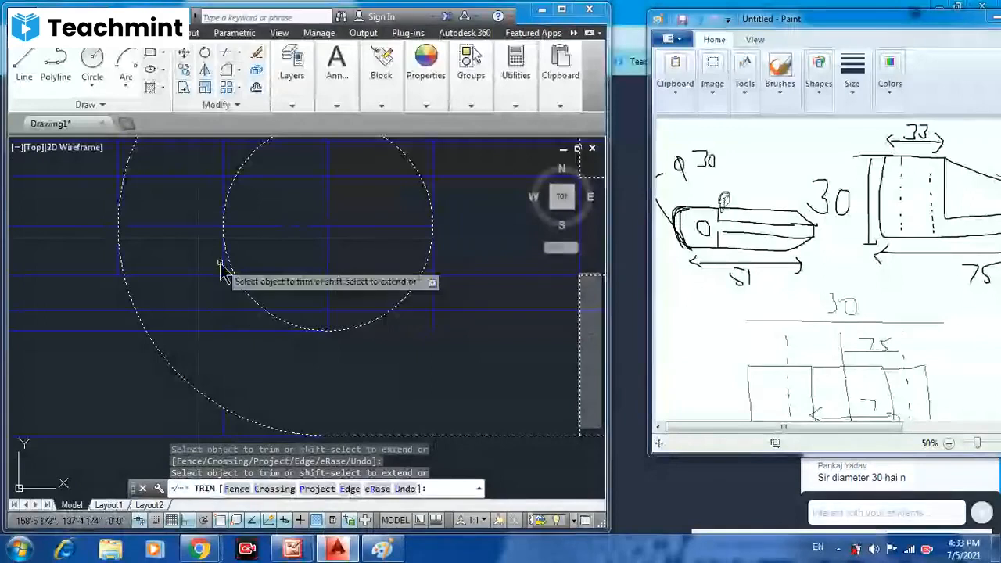
{"action": "scroll", "coordinate": [221, 268], "scroll_direction": "down", "scroll_amount": 2}
{"action": "scroll", "coordinate": [101, 254], "scroll_direction": "up", "scroll_amount": 2}
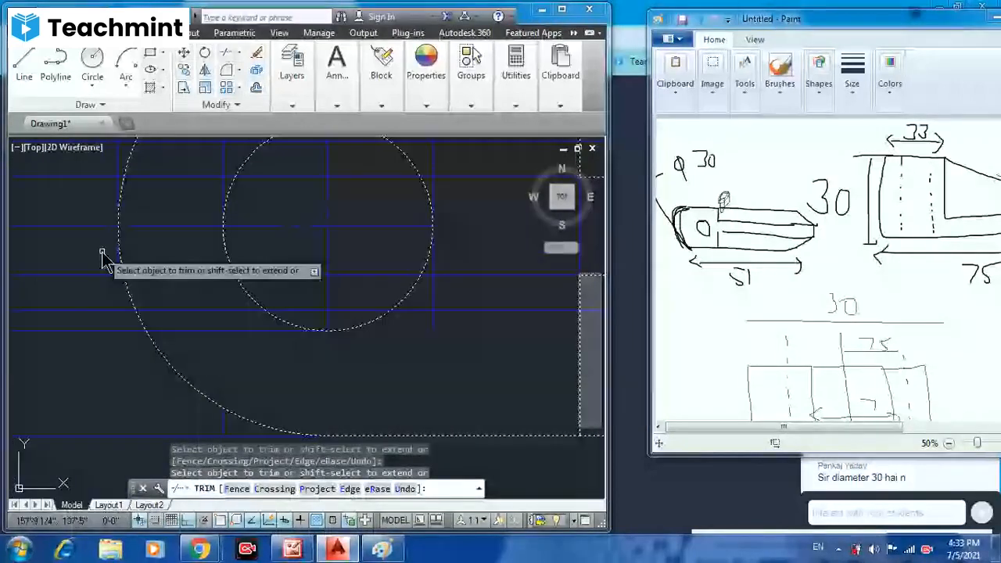
{"action": "scroll", "coordinate": [200, 301], "scroll_direction": "up", "scroll_amount": 2}
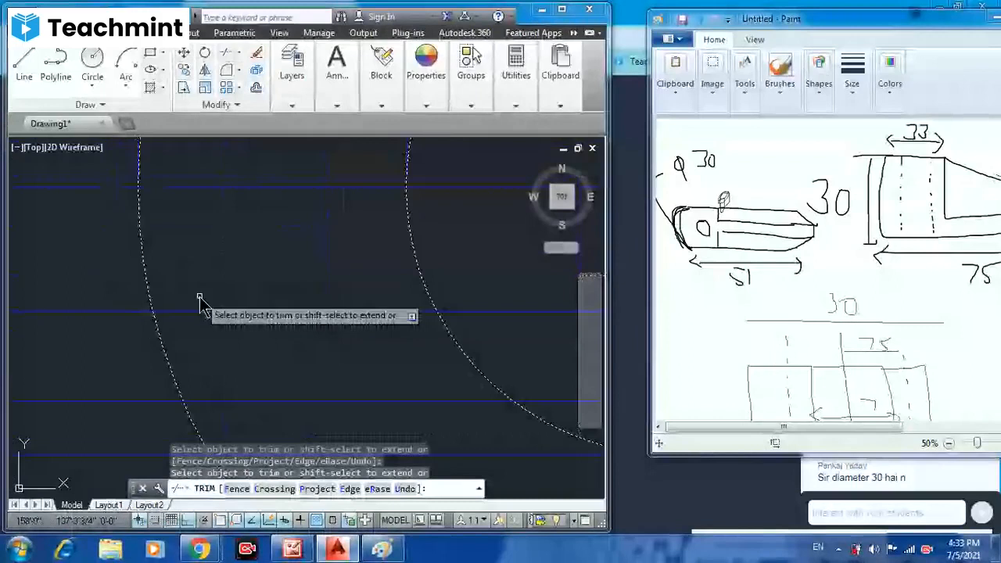
{"action": "scroll", "coordinate": [398, 400], "scroll_direction": "down", "scroll_amount": 3}
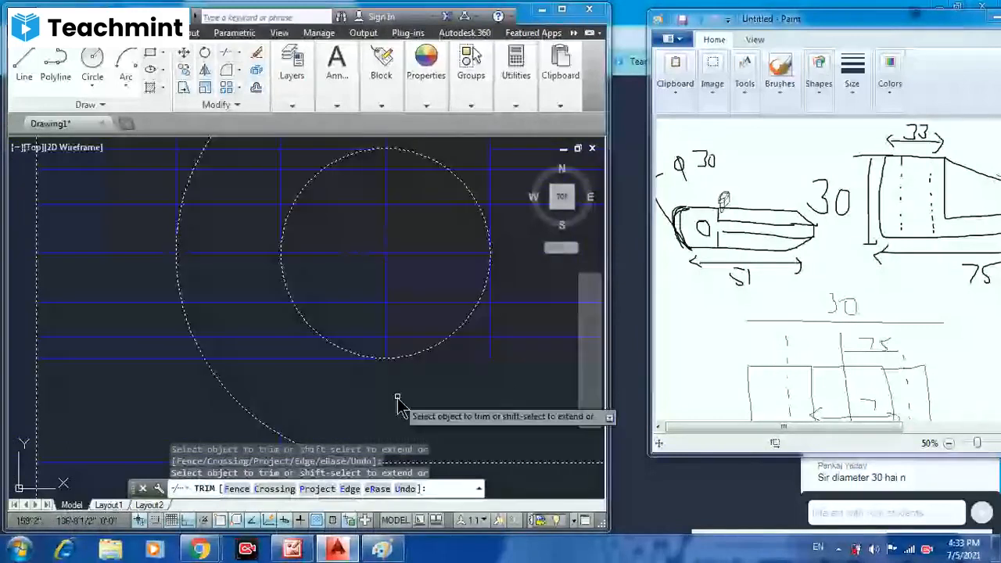
{"action": "scroll", "coordinate": [338, 343], "scroll_direction": "down", "scroll_amount": 4}
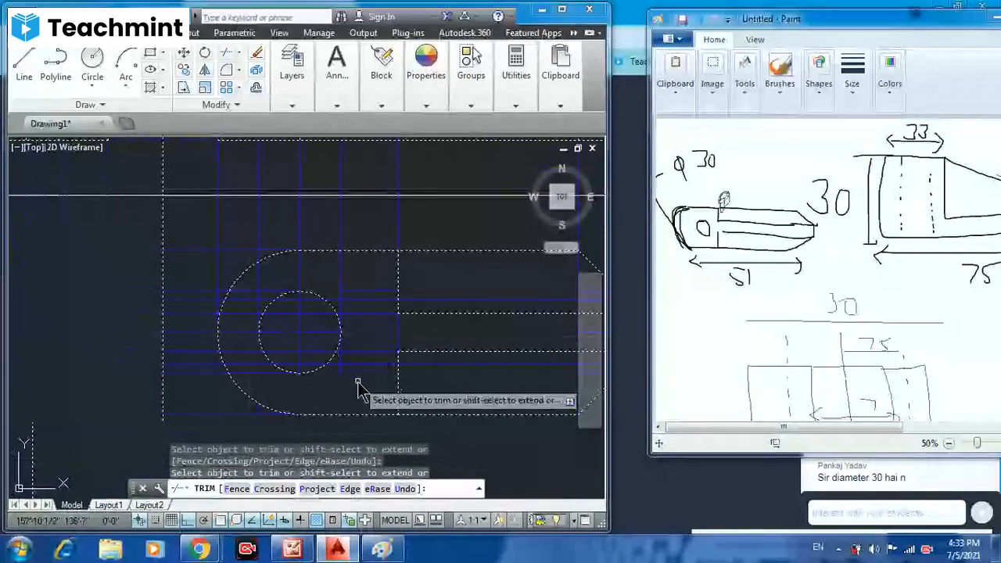
{"action": "scroll", "coordinate": [357, 384], "scroll_direction": "up", "scroll_amount": 4}
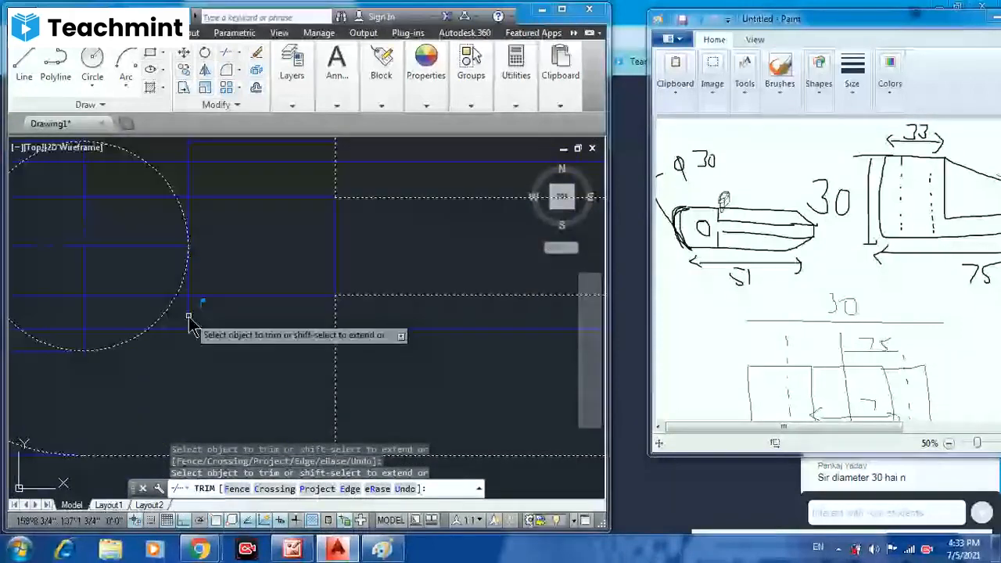
{"action": "scroll", "coordinate": [195, 304], "scroll_direction": "down", "scroll_amount": 3}
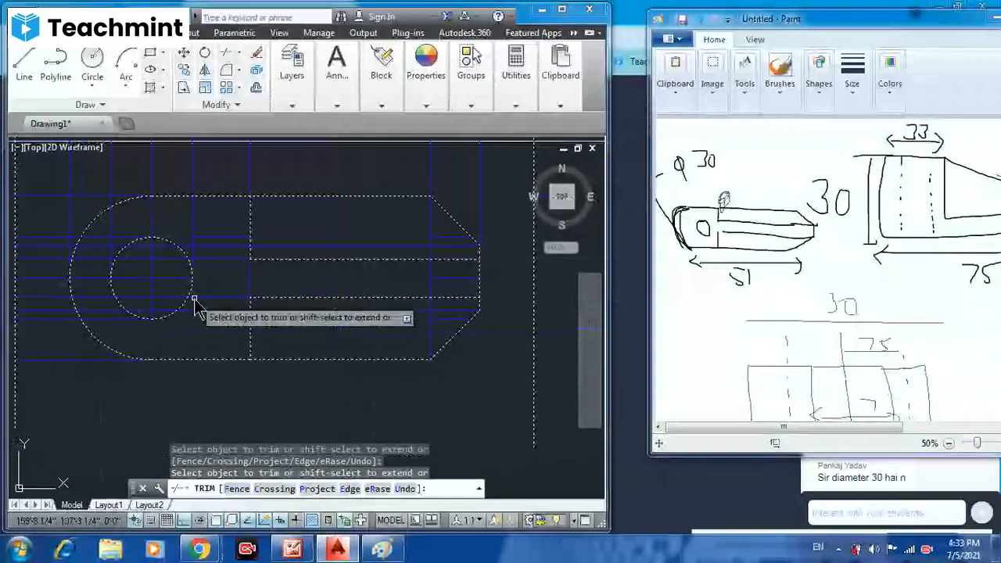
{"action": "middle_click_drag", "start_coordinate": [167, 355], "coordinate": [173, 354]}
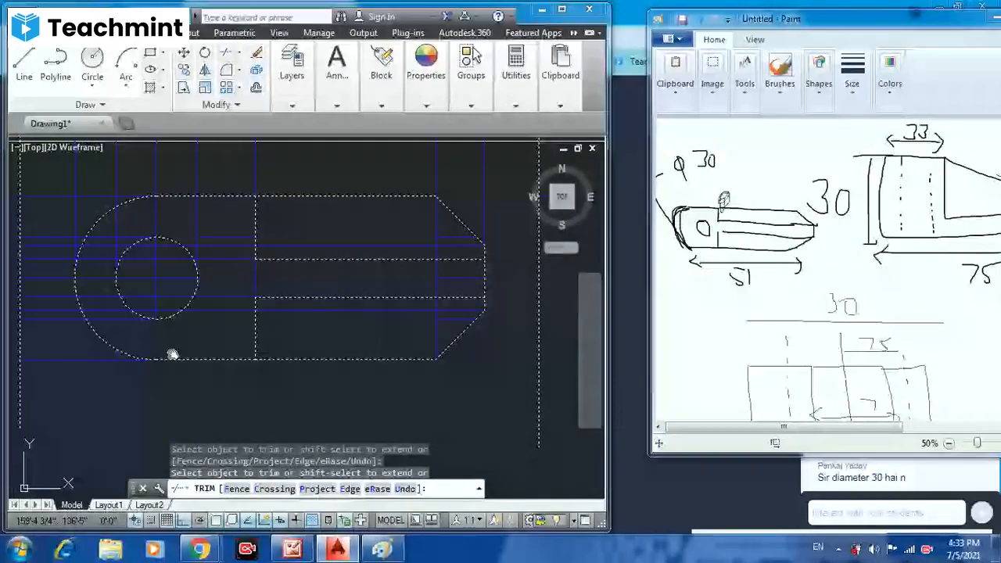
{"action": "scroll", "coordinate": [285, 238], "scroll_direction": "up", "scroll_amount": 5}
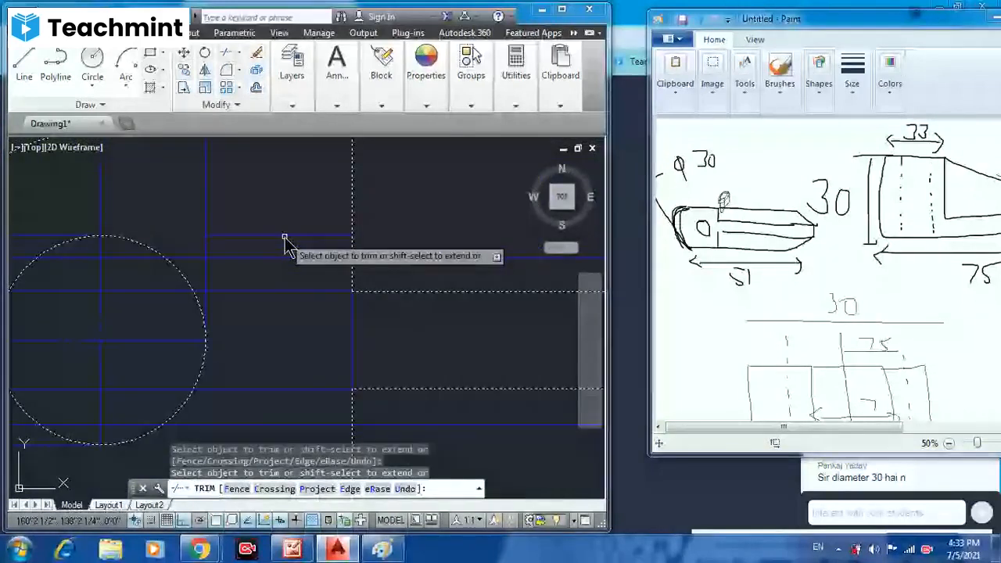
{"action": "key", "text": "Escape"}
- Erase the leftover projection line stubs beyond the end reference line and inside the chamfered end
{"action": "scroll", "coordinate": [486, 227], "scroll_direction": "down", "scroll_amount": 5}
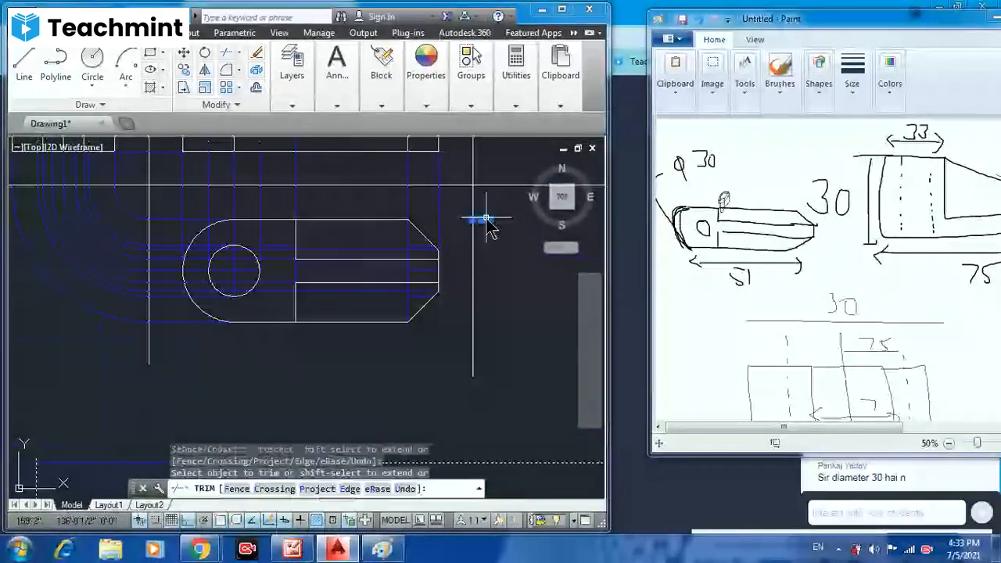
{"action": "scroll", "coordinate": [422, 266], "scroll_direction": "up", "scroll_amount": 7}
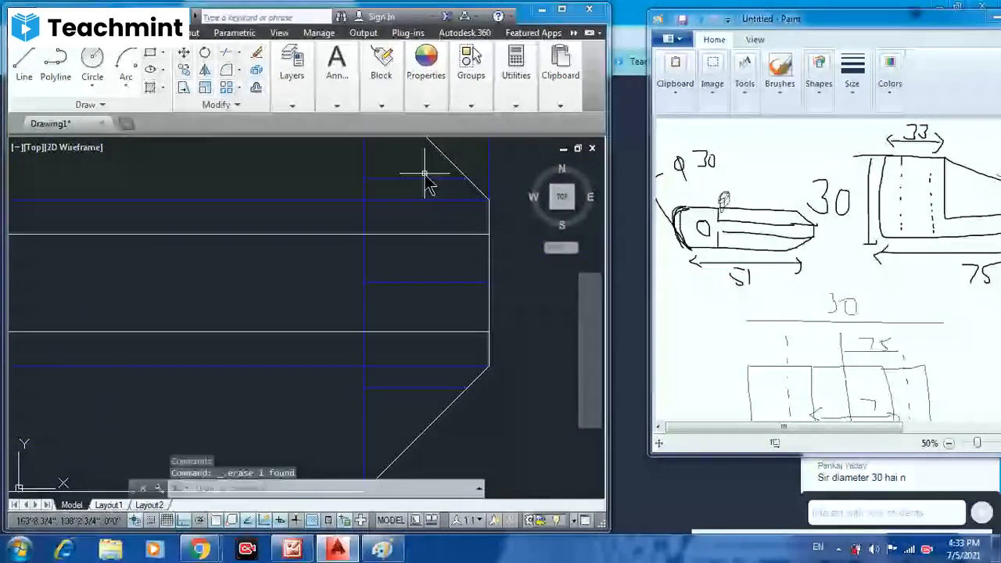
{"action": "left_click", "coordinate": [414, 398]}
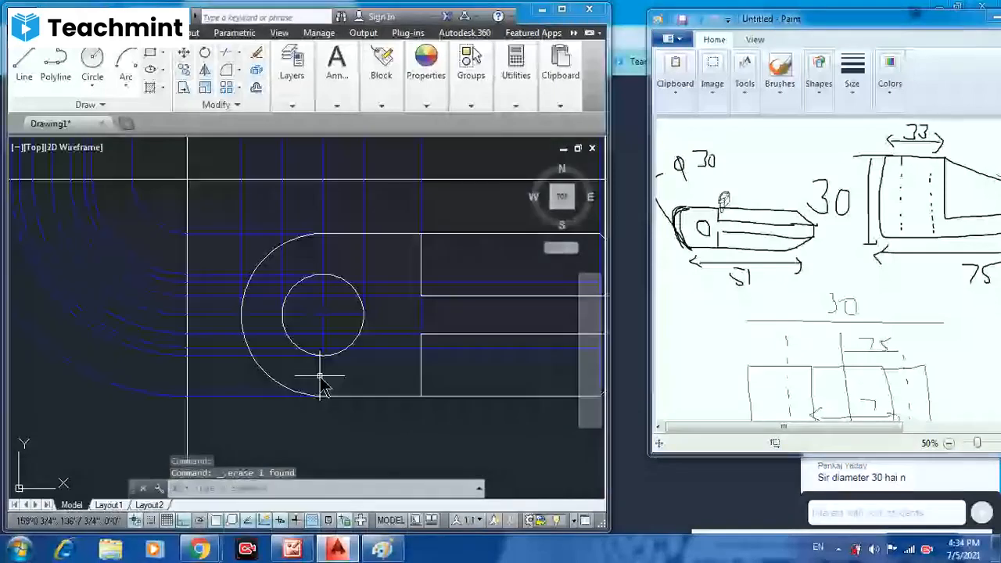
{"action": "scroll", "coordinate": [391, 397], "scroll_direction": "down", "scroll_amount": 2}
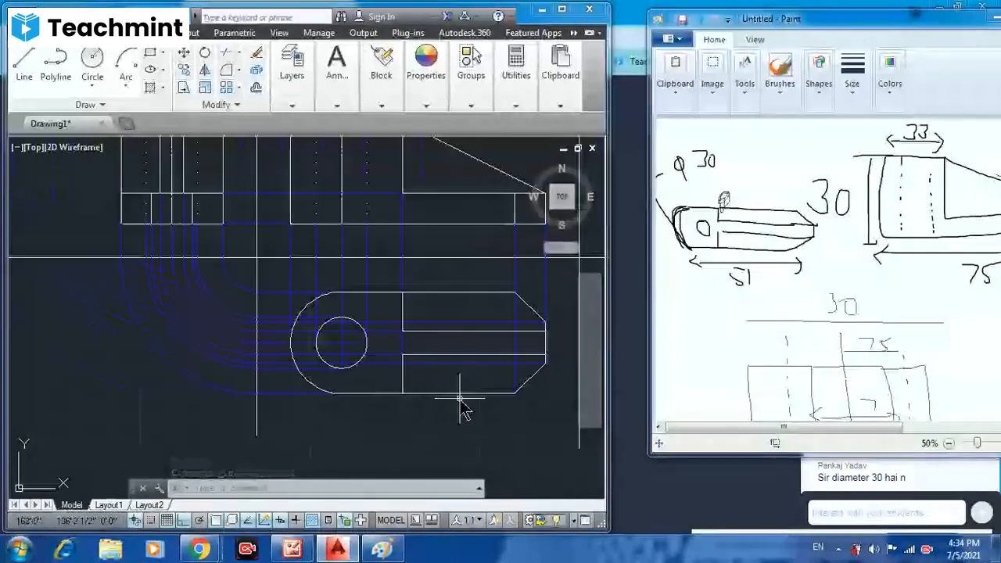
{"action": "scroll", "coordinate": [462, 409], "scroll_direction": "down", "scroll_amount": 2}
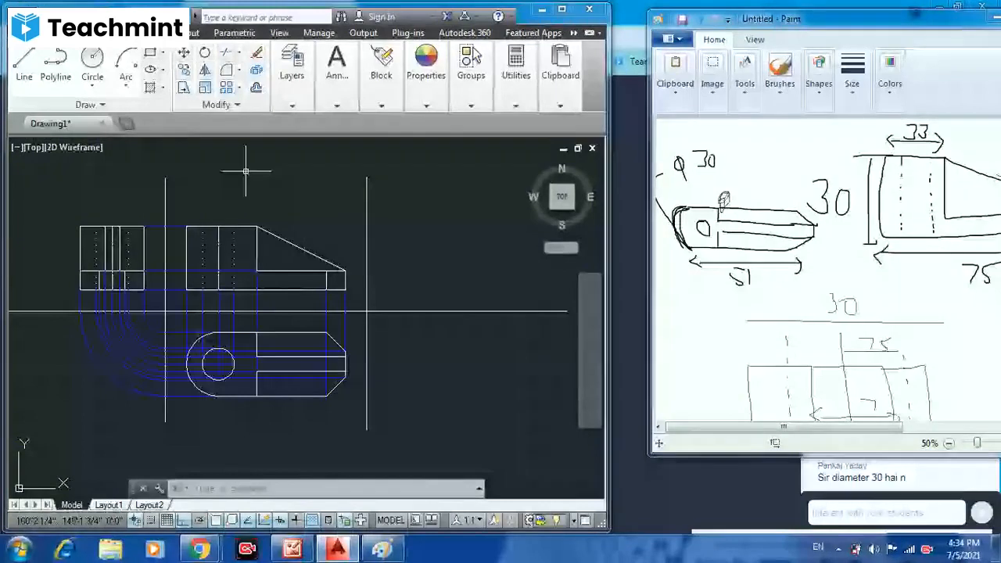
{"action": "left_click", "coordinate": [194, 34]}
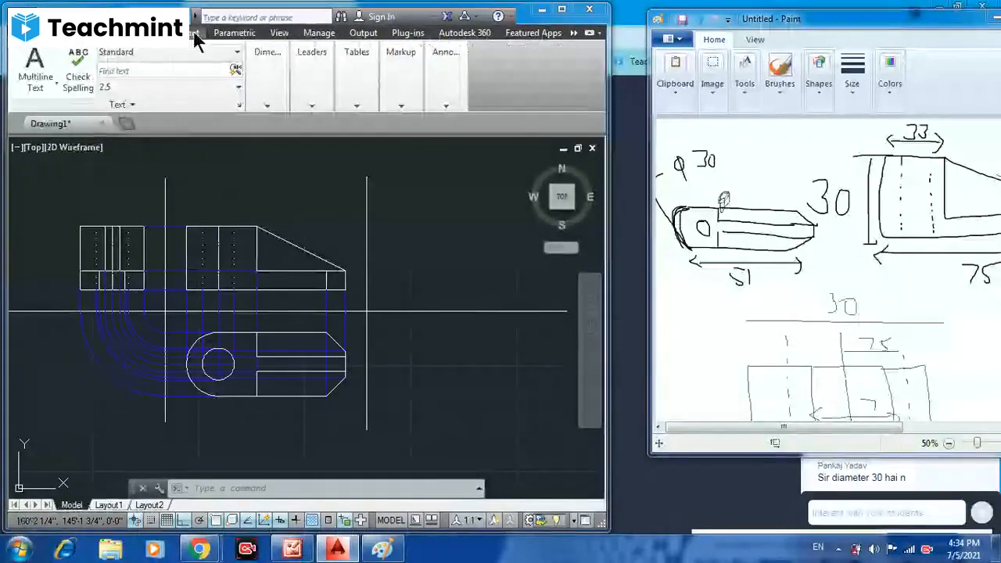
{"action": "left_click", "coordinate": [267, 78]}
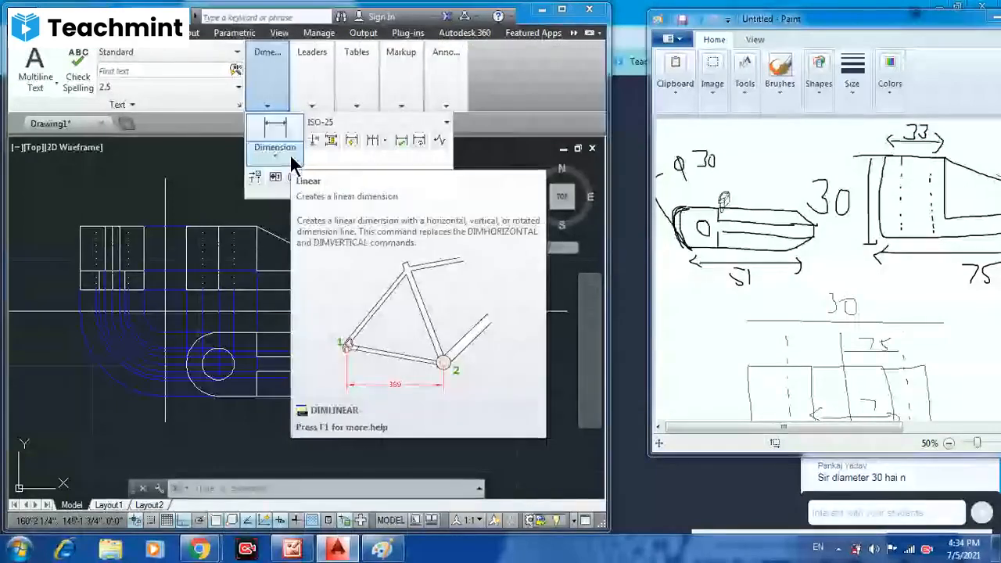
{"action": "left_click", "coordinate": [53, 33]}
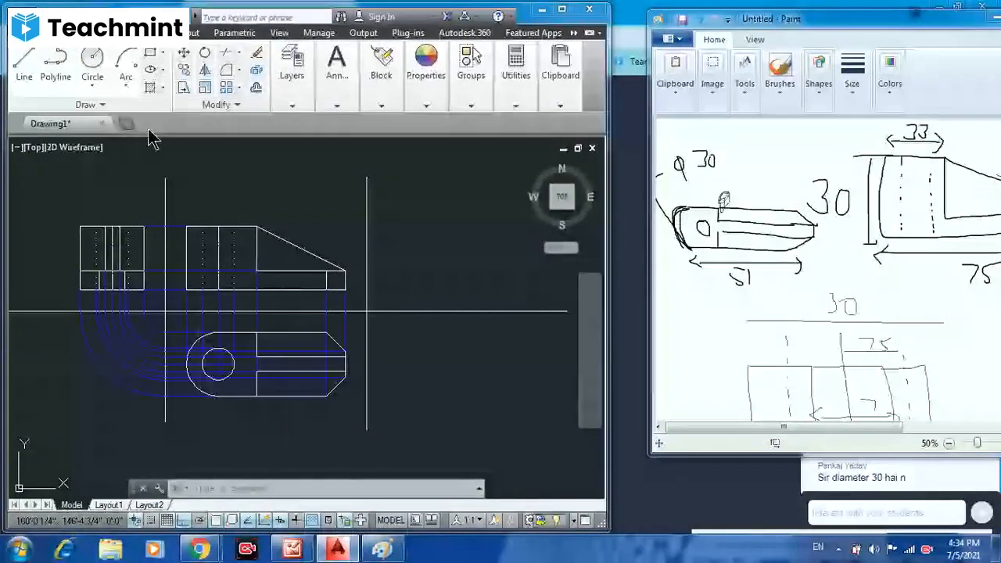
- Change the current layer and add a linear dimension for the base's height at its outer end in the front view
{"action": "key", "text": "Escape"}
{"action": "type", "text": "di"}
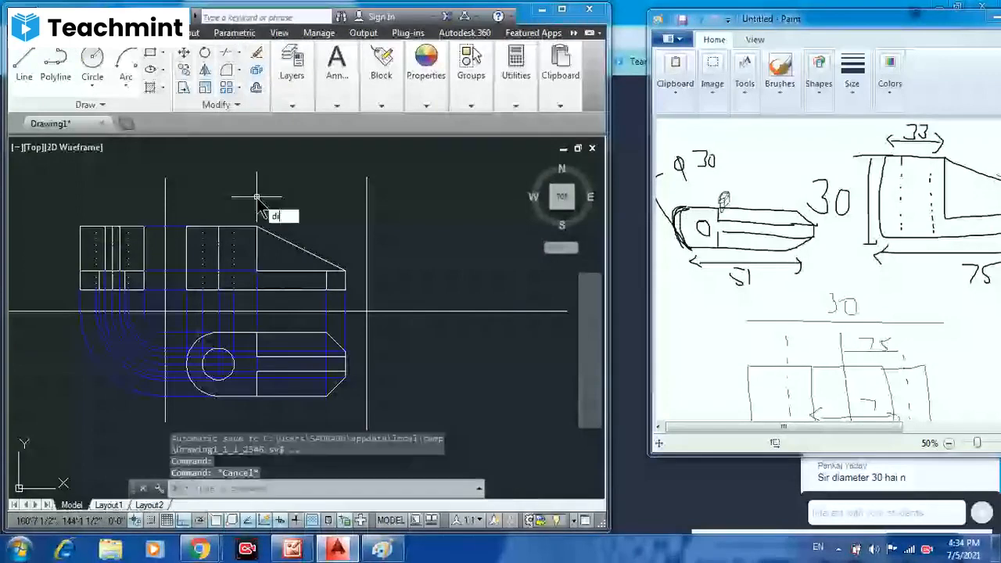
{"action": "key", "text": "Return"}
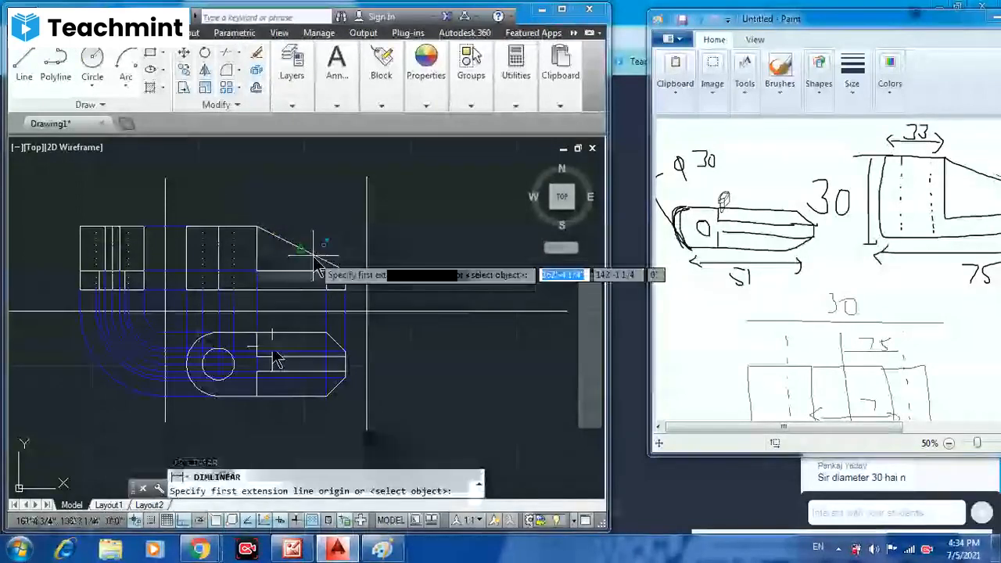
{"action": "left_click", "coordinate": [297, 107]}
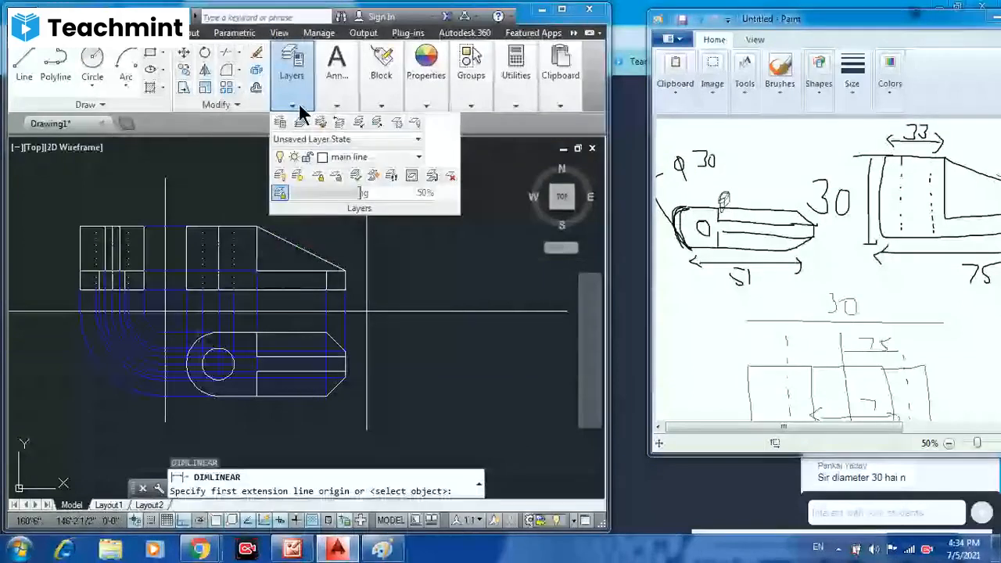
{"action": "left_click", "coordinate": [359, 156]}
{"action": "left_click", "coordinate": [367, 196]}
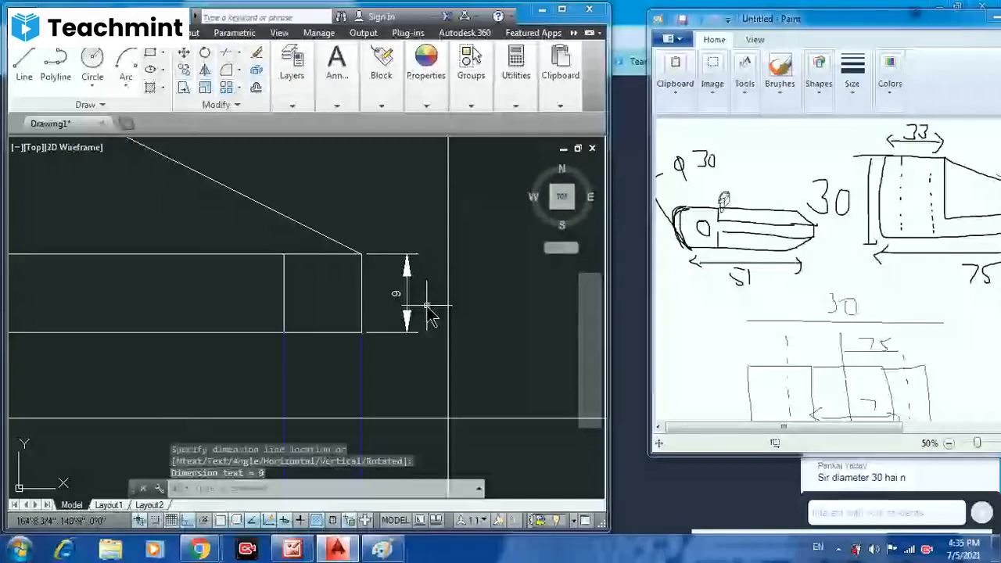
- Add a linear dimension for the chamfer's horizontal length below the chamfered end of the plan
{"action": "scroll", "coordinate": [426, 305], "scroll_direction": "down", "scroll_amount": 3}
{"action": "middle_click_drag", "start_coordinate": [386, 334], "coordinate": [341, 309]}
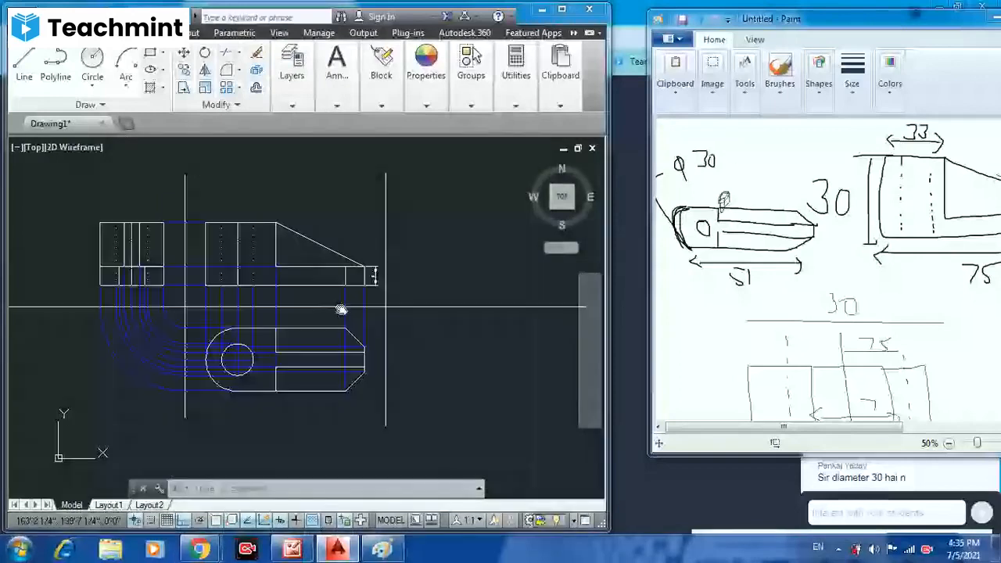
{"action": "scroll", "coordinate": [341, 352], "scroll_direction": "up", "scroll_amount": 4}
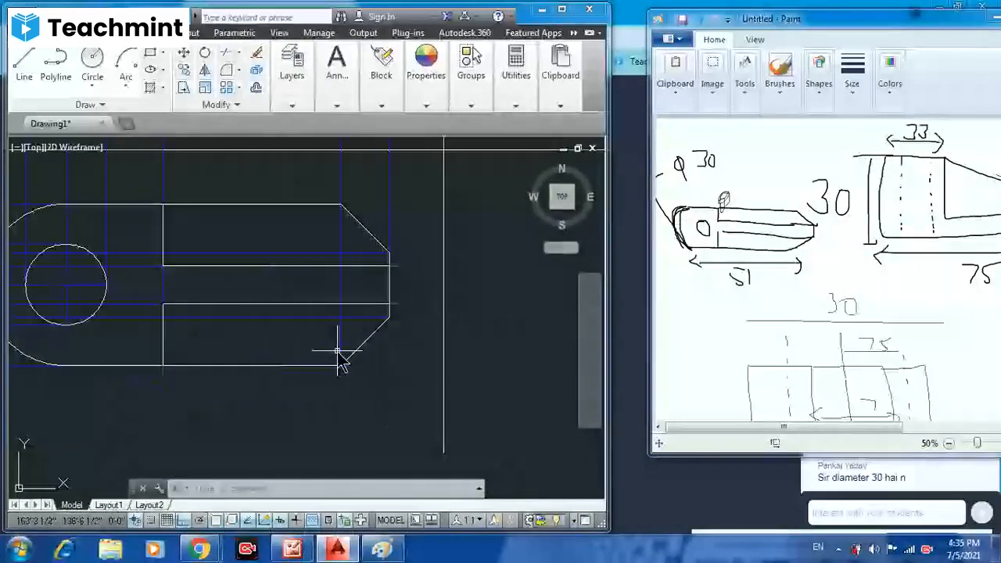
{"action": "scroll", "coordinate": [316, 256], "scroll_direction": "down", "scroll_amount": 2}
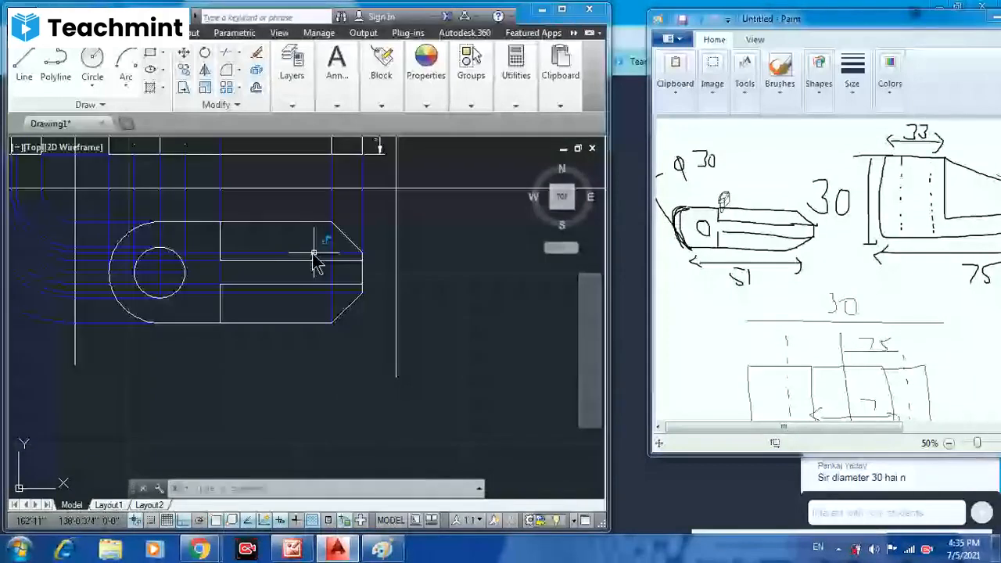
{"action": "middle_click_drag", "start_coordinate": [313, 253], "coordinate": [365, 345]}
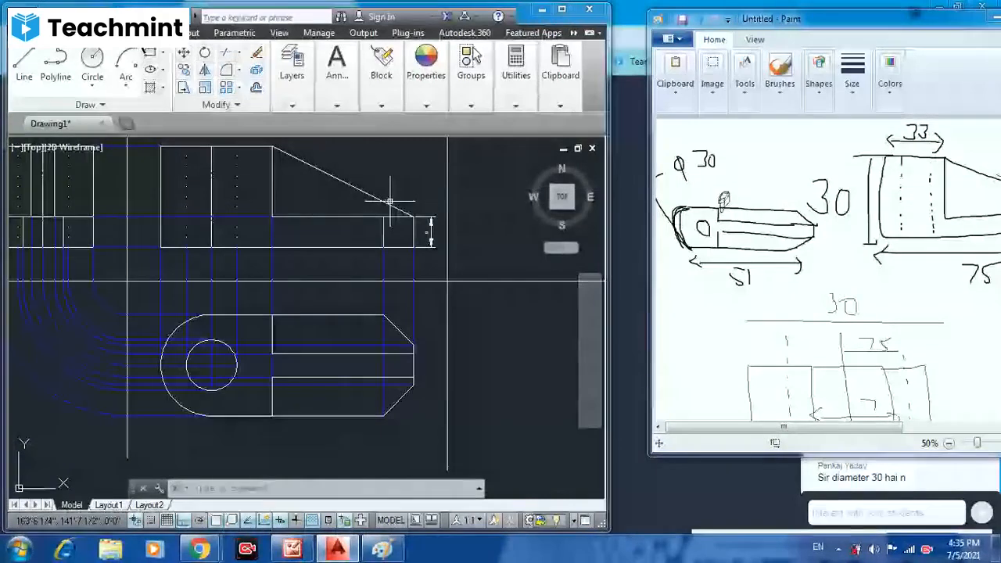
{"action": "left_click", "coordinate": [92, 33]}
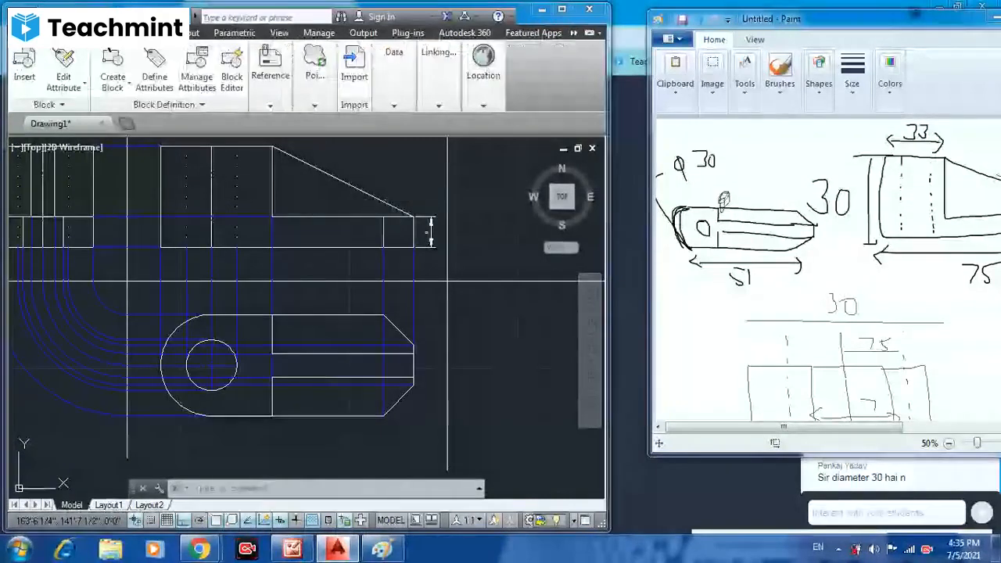
{"action": "left_click", "coordinate": [173, 33]}
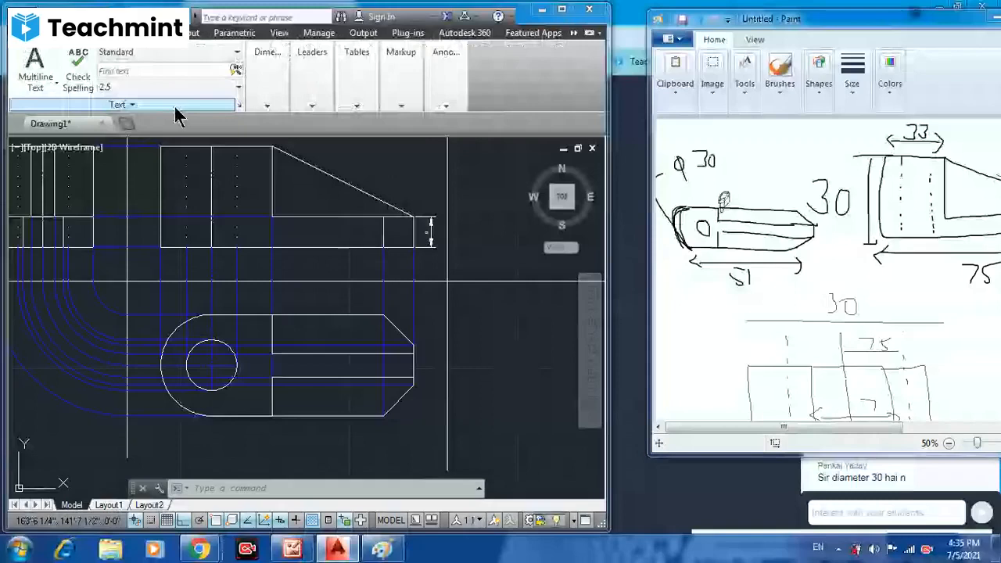
- Make the base height dimension orange and dimension the front view's block from the hole axis to the start of the slope
{"action": "left_click", "coordinate": [429, 245]}
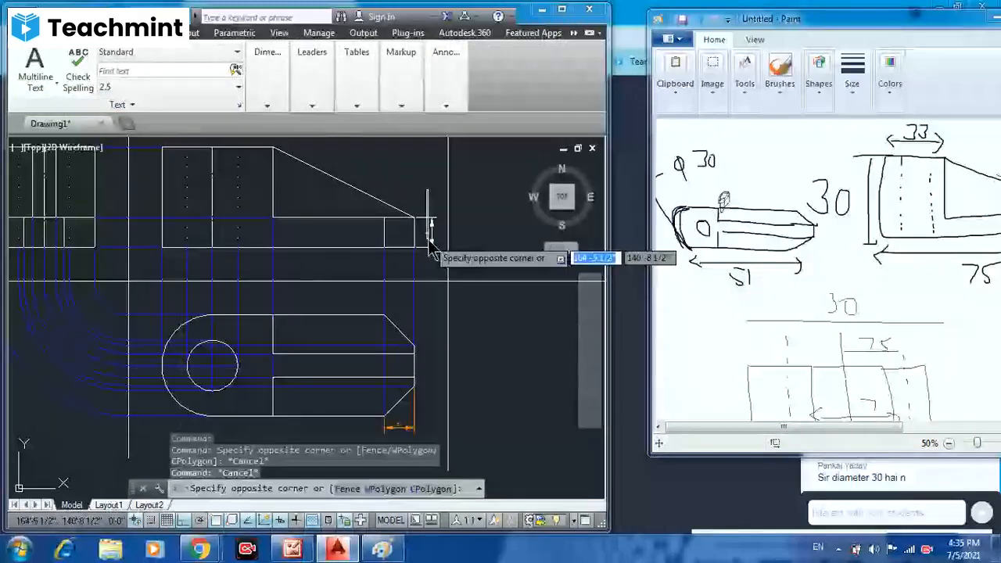
{"action": "left_click", "coordinate": [429, 251]}
{"action": "right_click", "coordinate": [432, 251]}
{"action": "left_click", "coordinate": [477, 508]}
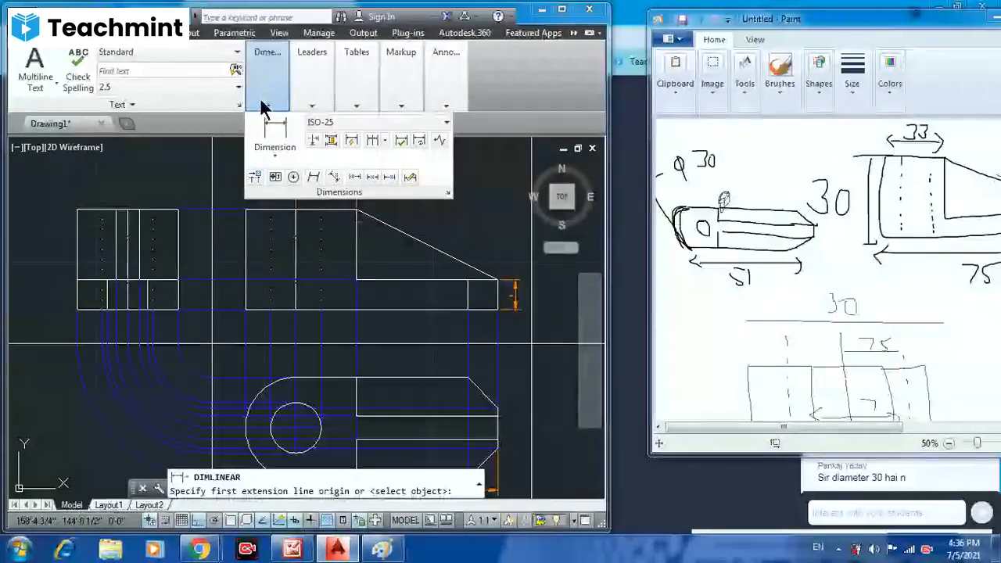
- Maximize the drawing window and add a radius dimension to the hole in the plan, with its text outside the circle
{"action": "left_click", "coordinate": [566, 8]}
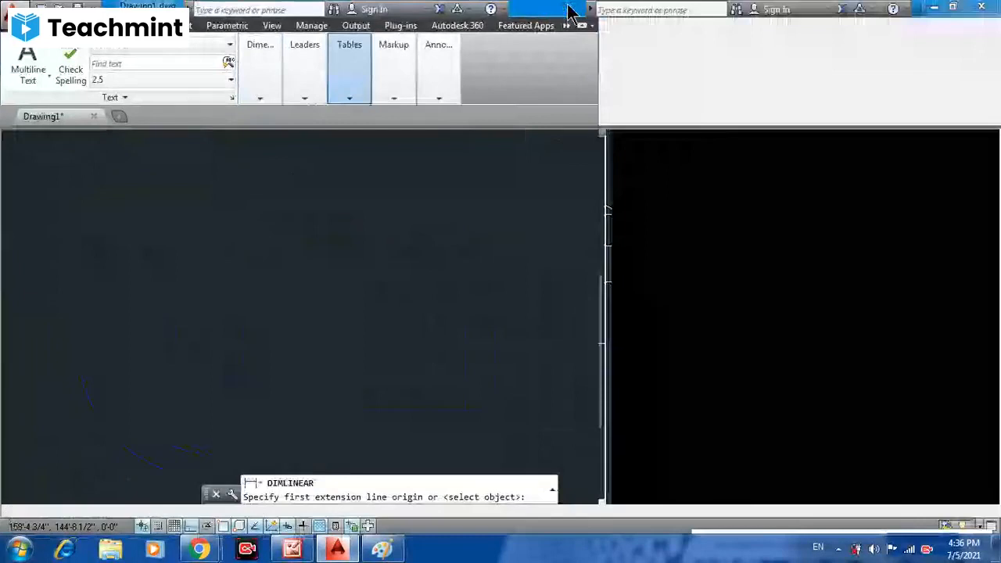
{"action": "key", "text": "Escape"}
{"action": "left_click", "coordinate": [268, 79]}
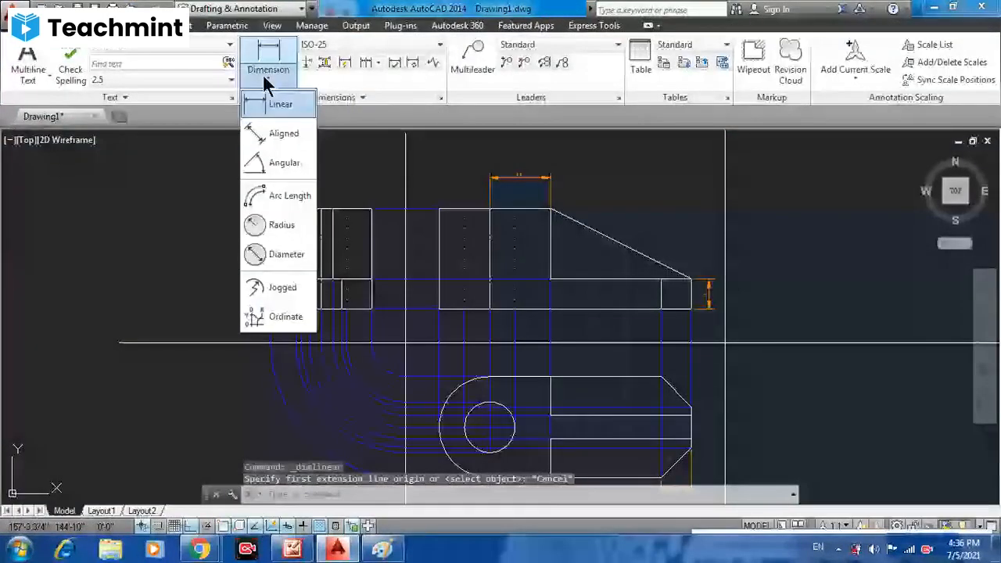
{"action": "left_click", "coordinate": [280, 225]}
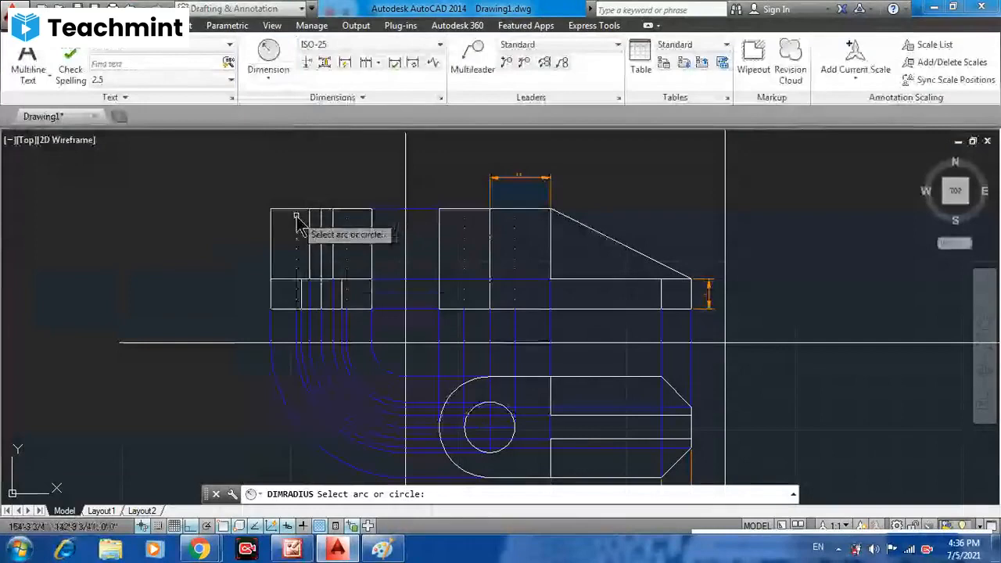
{"action": "scroll", "coordinate": [297, 221], "scroll_direction": "up", "scroll_amount": 2}
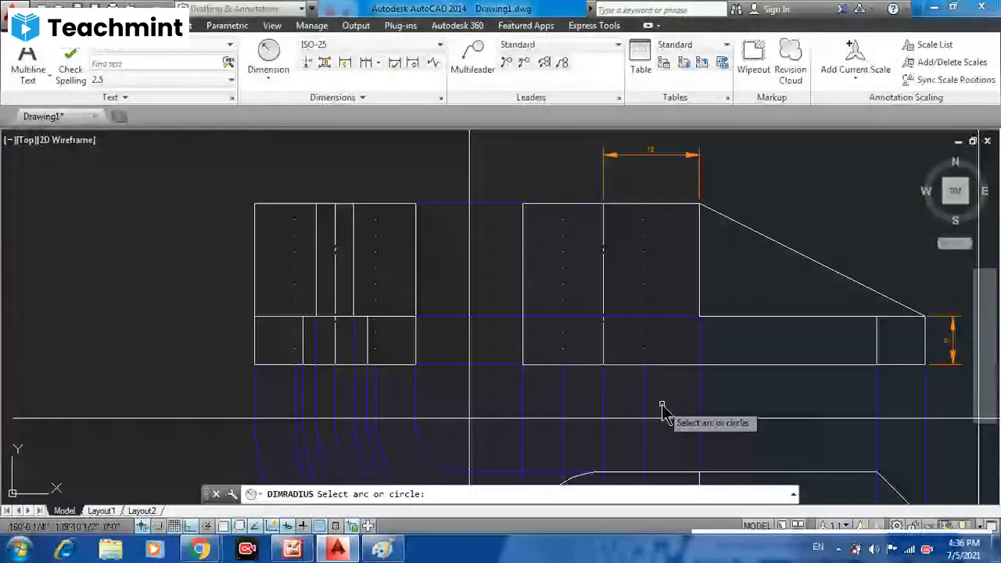
{"action": "scroll", "coordinate": [661, 407], "scroll_direction": "up", "scroll_amount": 5}
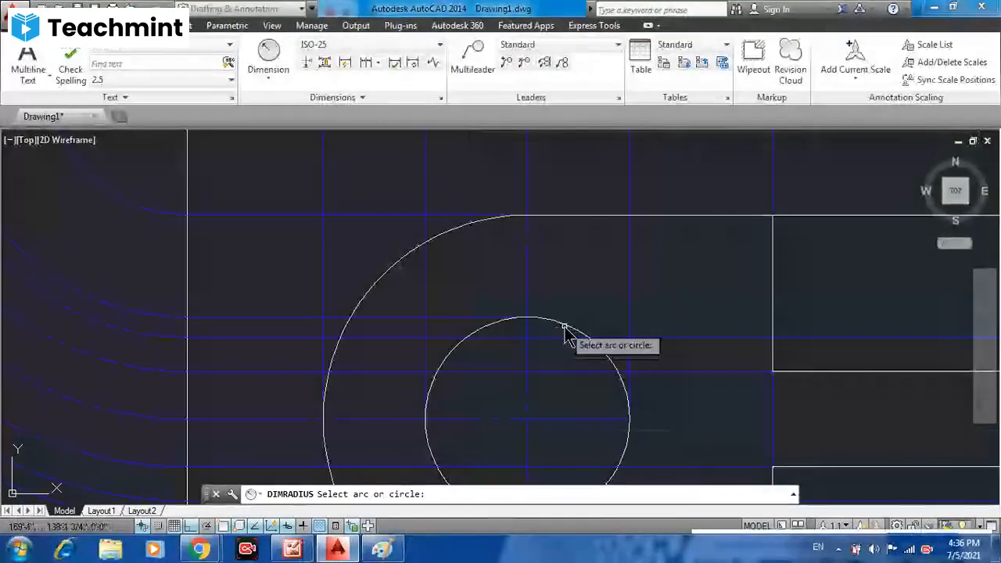
{"action": "left_click", "coordinate": [568, 335]}
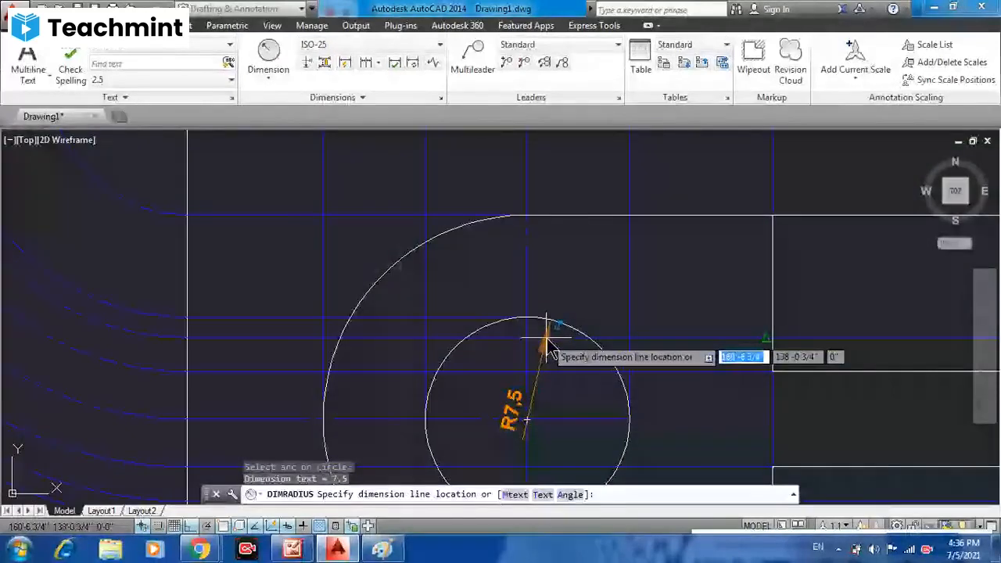
{"action": "left_click", "coordinate": [760, 339]}
{"action": "scroll", "coordinate": [509, 295], "scroll_direction": "down", "scroll_amount": 2}
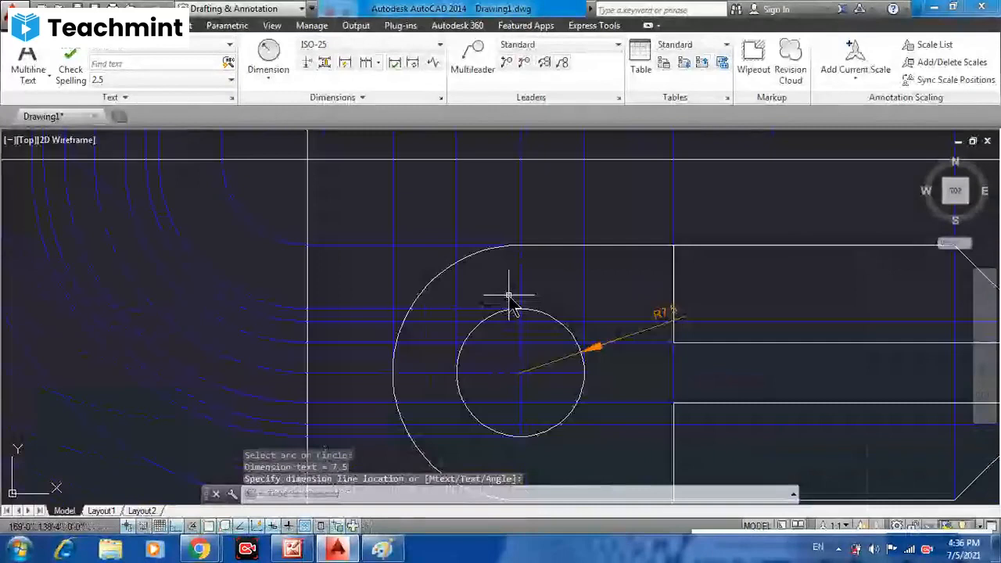
- Try to place a radius dimension on the rounded end's arc in the plan and undo it
{"action": "left_click", "coordinate": [441, 270]}
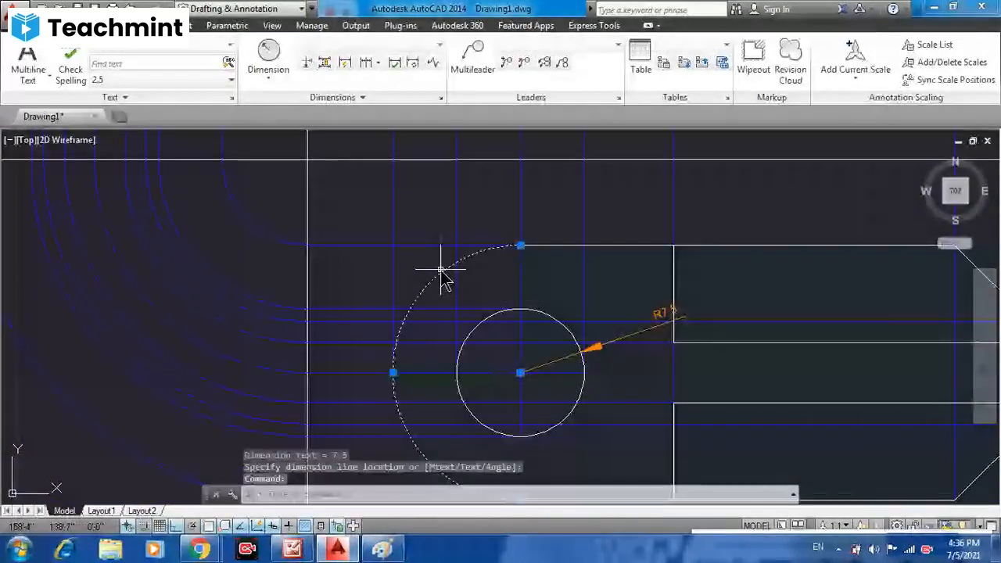
{"action": "left_click", "coordinate": [268, 75]}
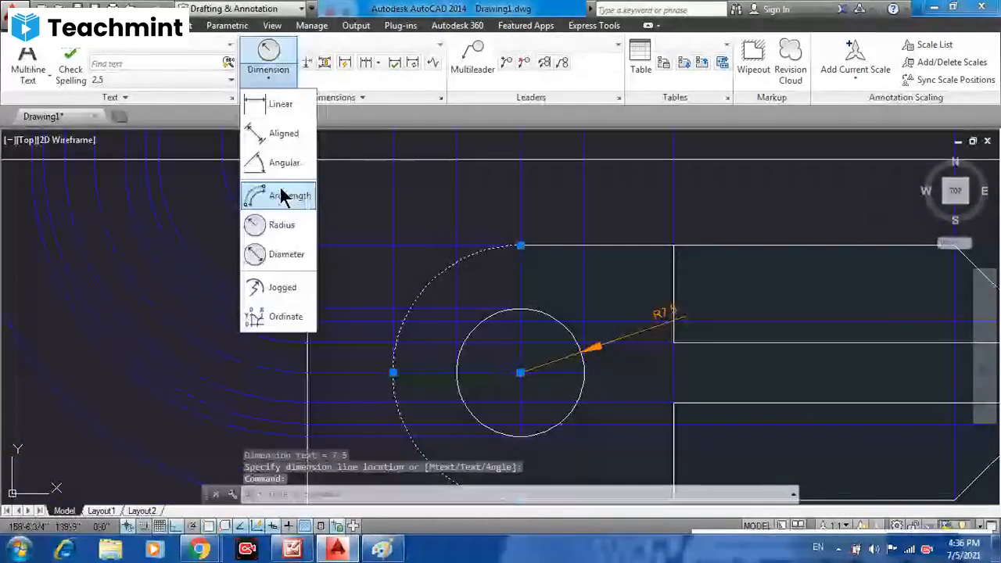
{"action": "left_click", "coordinate": [288, 227]}
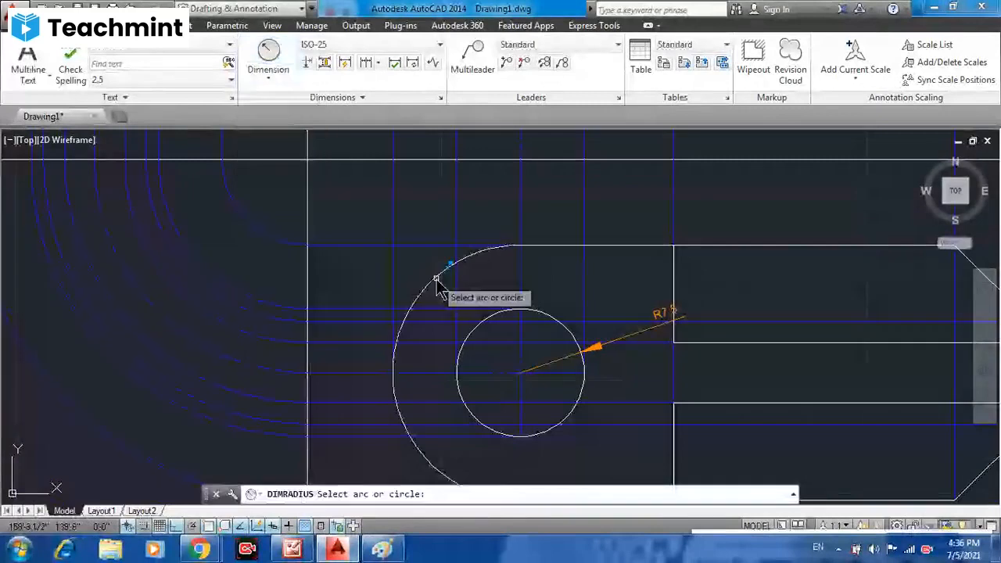
{"action": "left_click", "coordinate": [439, 275]}
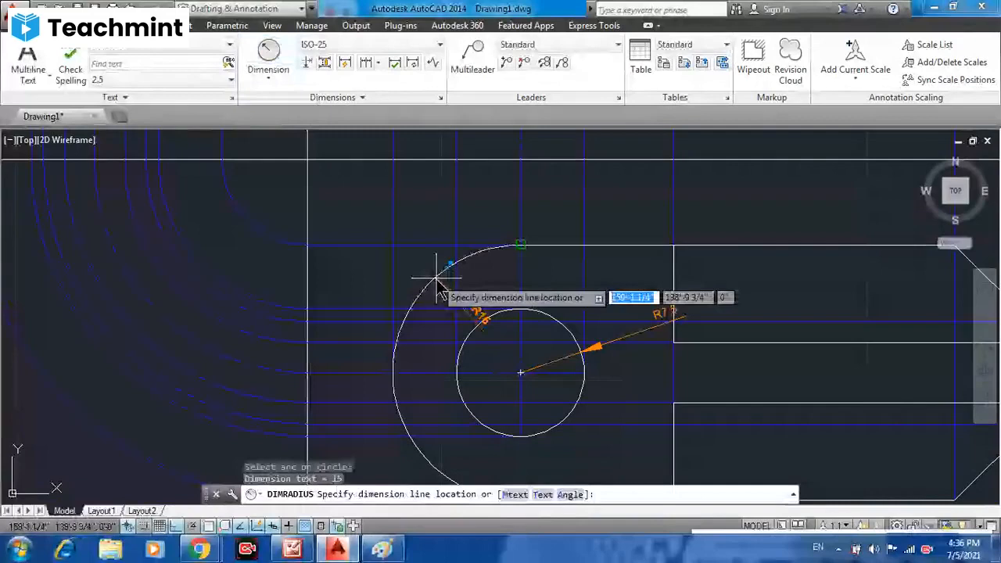
{"action": "key", "text": "ctrl+z"}
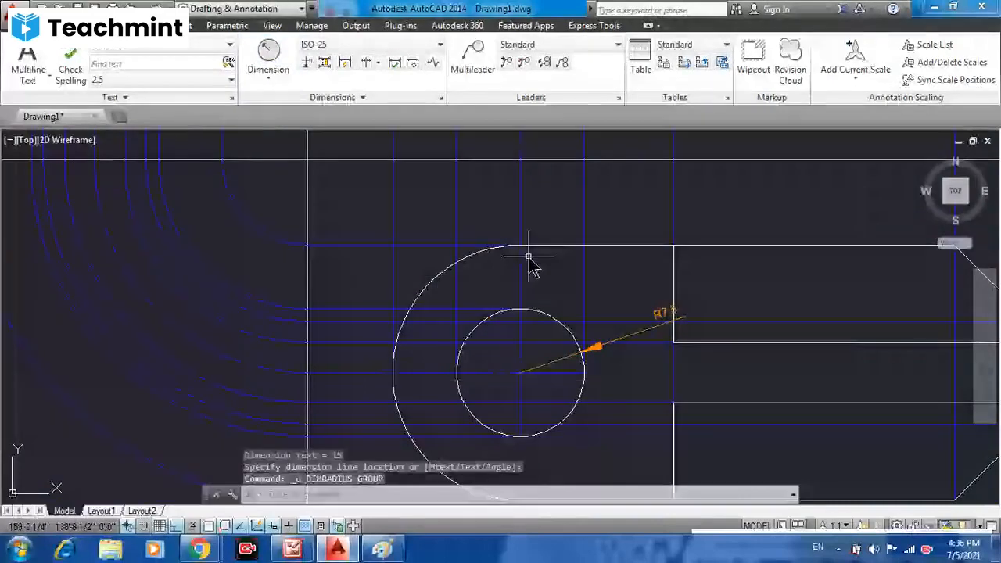
- Add a radius dimension to the rounded end's arc in the plan, with its text outside the outline
{"action": "left_click", "coordinate": [269, 76]}
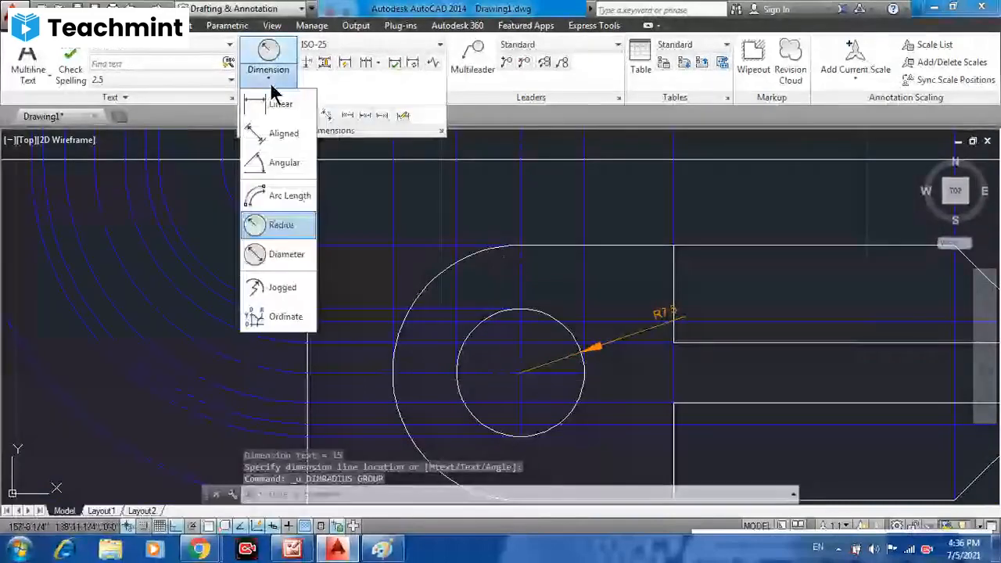
{"action": "left_click", "coordinate": [269, 224]}
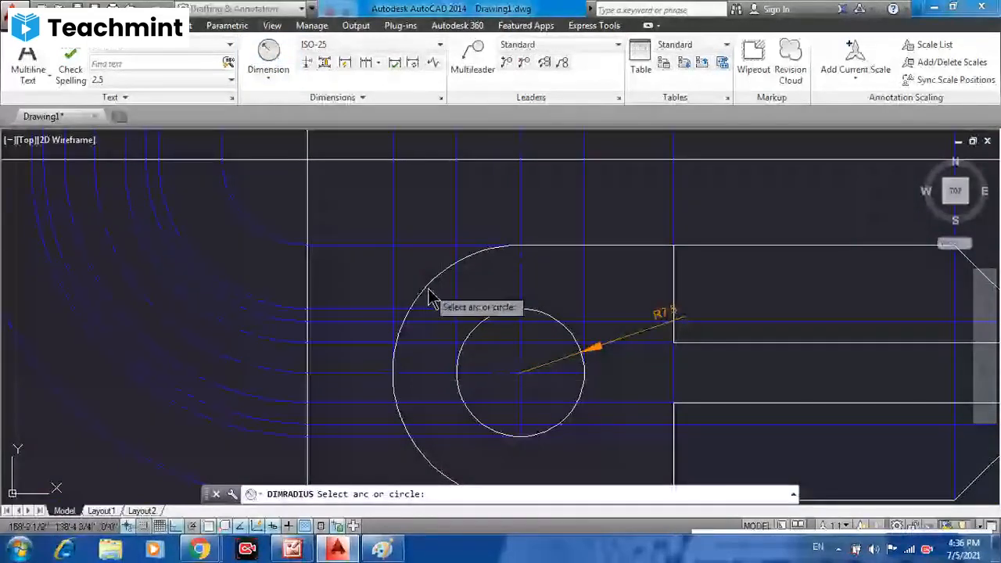
{"action": "left_click", "coordinate": [430, 298]}
- Add a vertical linear dimension for the side view's full height, placed outside its outer edge
{"action": "scroll", "coordinate": [308, 251], "scroll_direction": "down", "scroll_amount": 3}
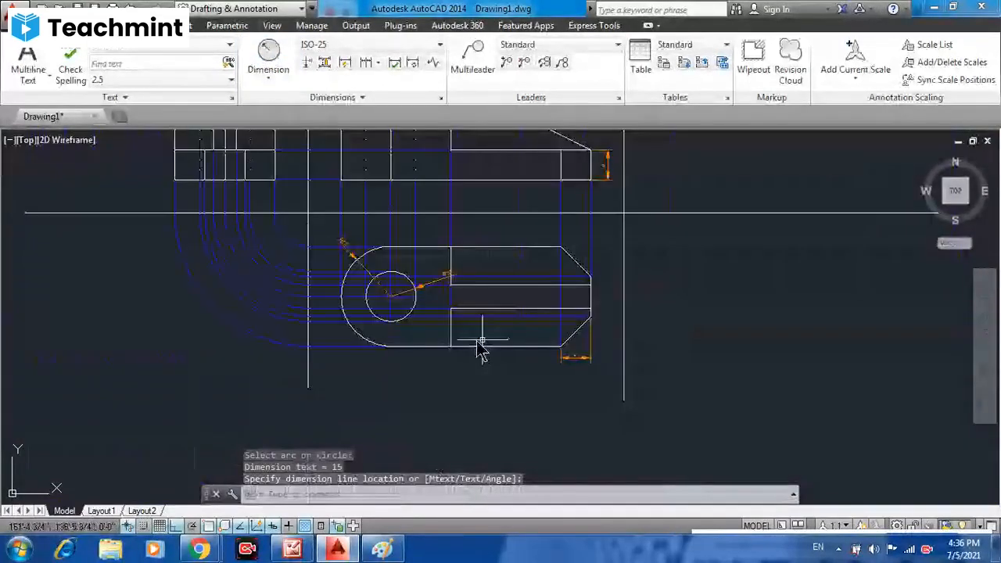
{"action": "scroll", "coordinate": [482, 340], "scroll_direction": "up", "scroll_amount": 1}
{"action": "scroll", "coordinate": [222, 295], "scroll_direction": "down", "scroll_amount": 1}
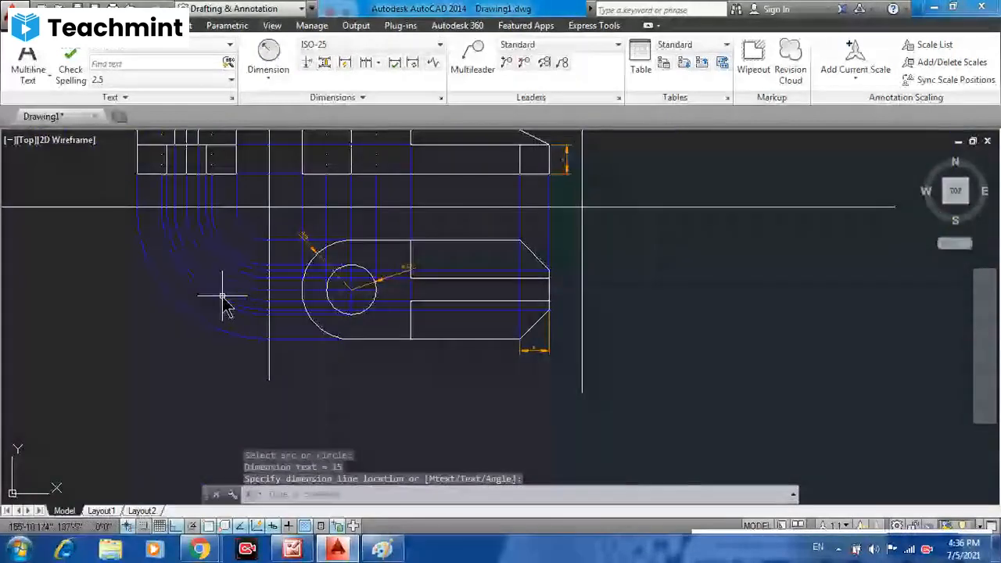
{"action": "middle_click_drag", "start_coordinate": [223, 305], "coordinate": [298, 409]}
{"action": "left_click", "coordinate": [274, 80]}
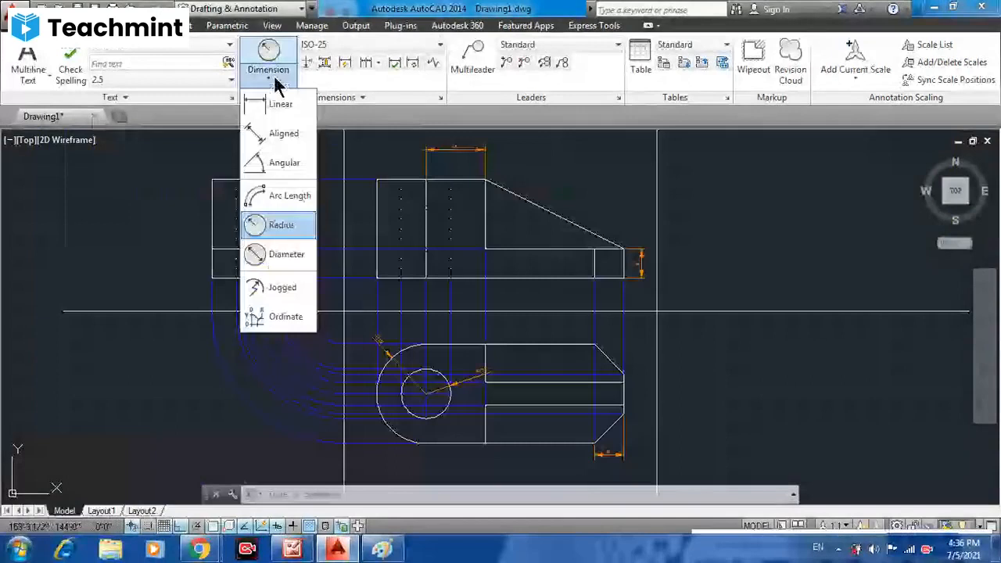
{"action": "left_click", "coordinate": [280, 104]}
{"action": "left_click", "coordinate": [211, 278]}
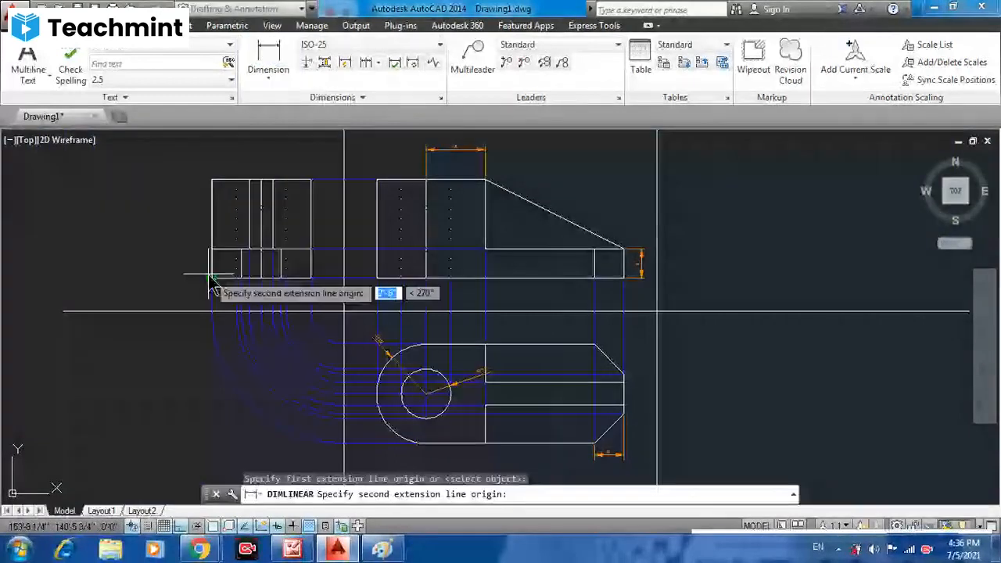
{"action": "left_click", "coordinate": [211, 180]}
{"action": "left_click", "coordinate": [179, 230]}
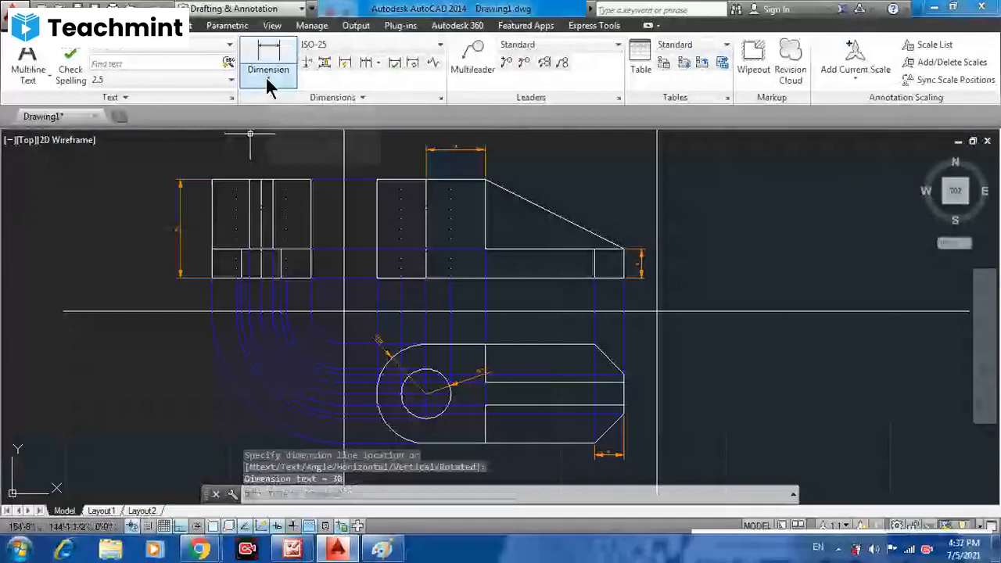
- Add a horizontal linear dimension for the side view's full width, placed above its top edge
{"action": "left_click", "coordinate": [266, 77]}
{"action": "left_click", "coordinate": [212, 179]}
{"action": "left_click", "coordinate": [311, 179]}
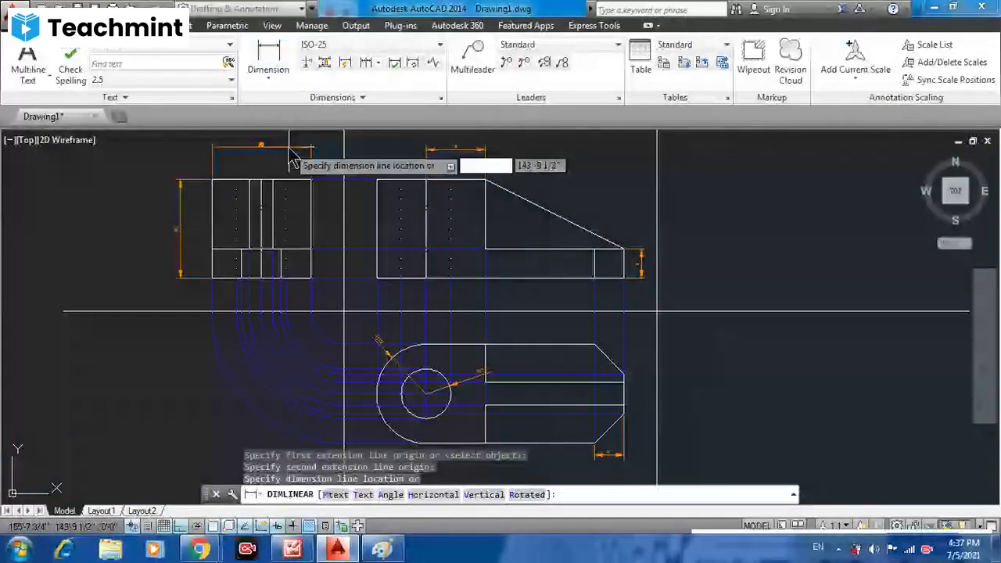
{"action": "left_click", "coordinate": [291, 161]}
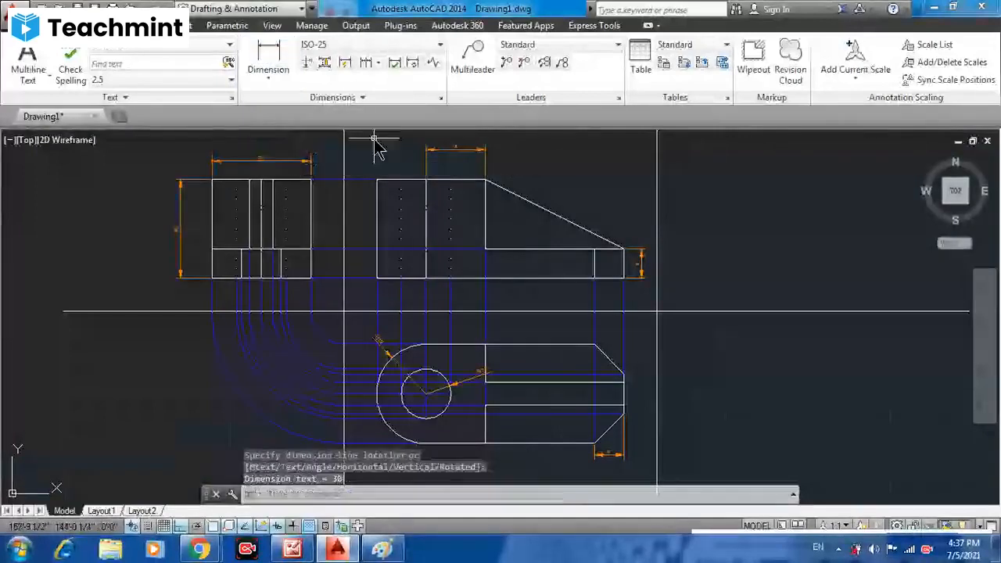
{"action": "left_click", "coordinate": [419, 147]}
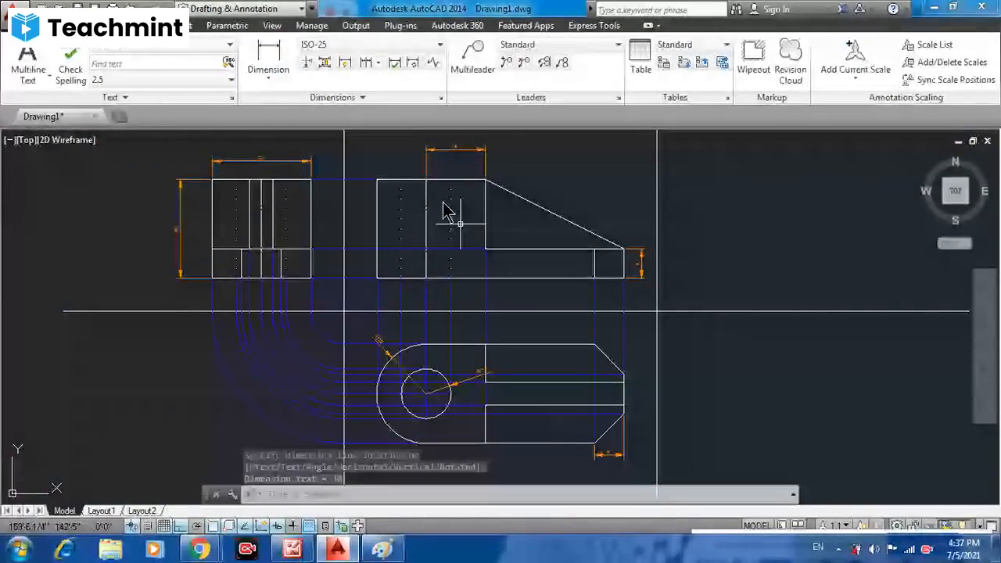
- Dimension the slot's width at the plan's chamfered end, and the flat end face's full width outside it
{"action": "left_click", "coordinate": [269, 76]}
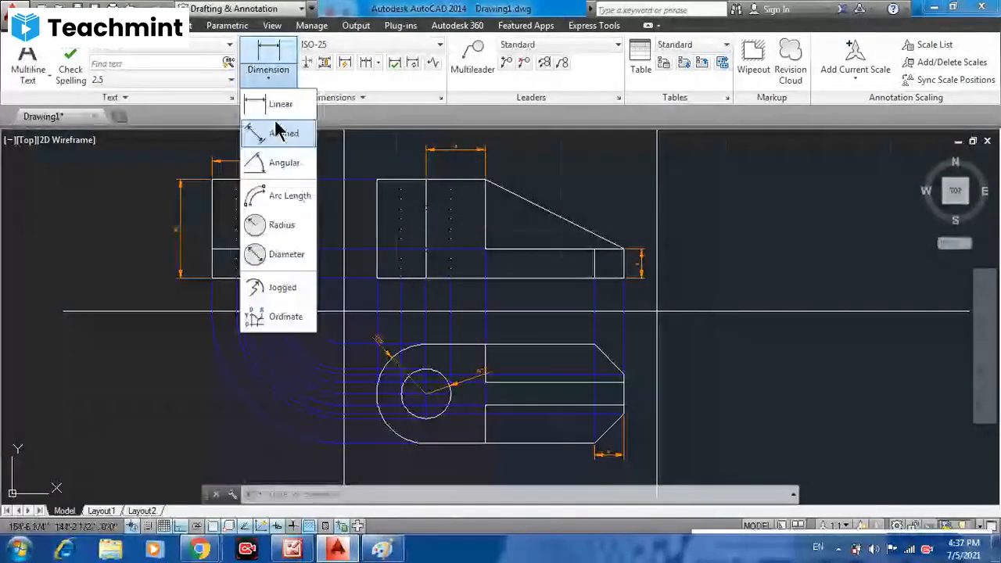
{"action": "left_click", "coordinate": [278, 100]}
{"action": "middle_click_drag", "start_coordinate": [607, 390], "coordinate": [511, 331]}
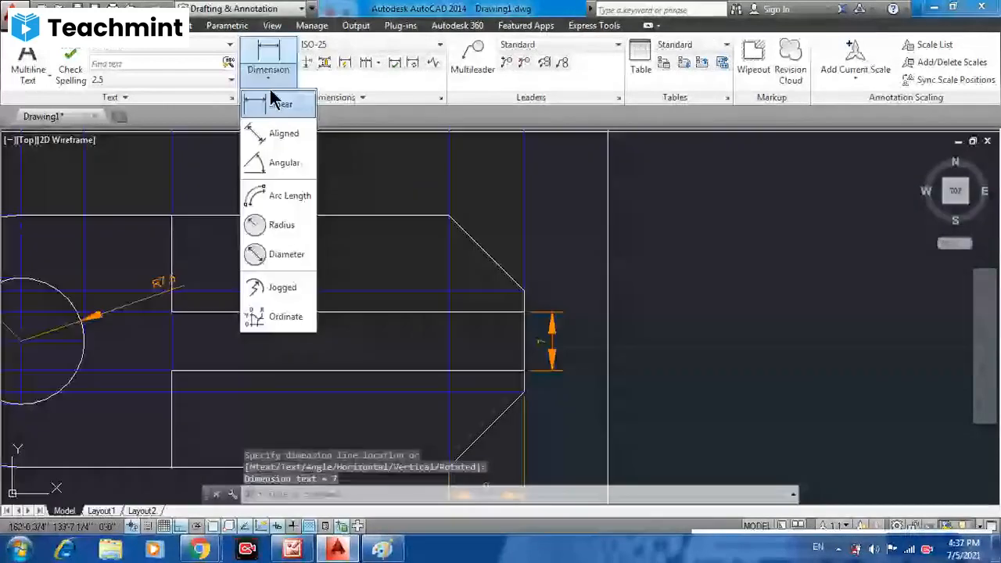
{"action": "left_click", "coordinate": [273, 99]}
{"action": "left_click", "coordinate": [524, 291]}
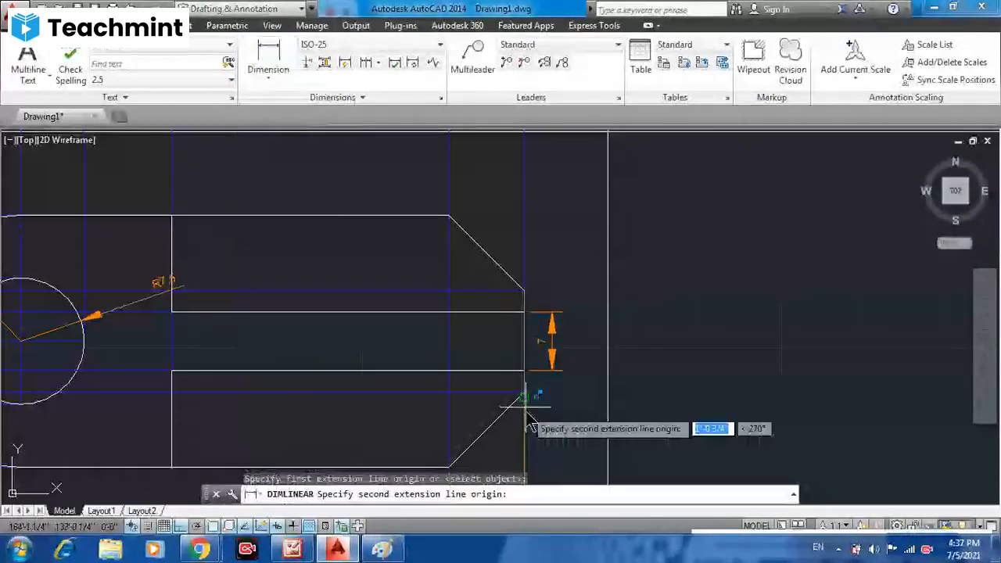
{"action": "left_click", "coordinate": [524, 392]}
{"action": "left_click", "coordinate": [592, 377]}
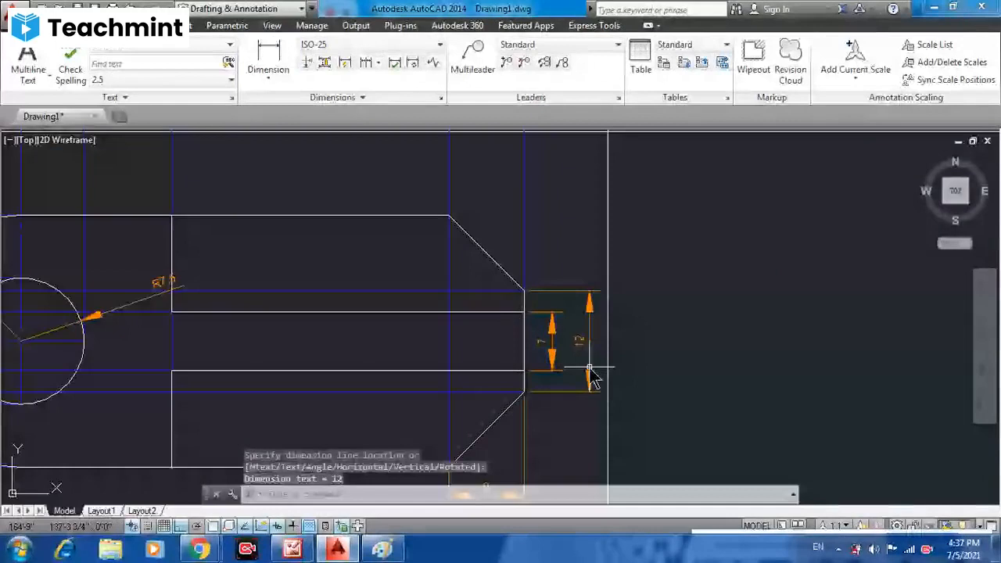
- Dimension the plan's lower edge from the end of the rounded arc to the chamfer, in line with the chamfer's length dimension
{"action": "scroll", "coordinate": [396, 346], "scroll_direction": "down", "scroll_amount": 2}
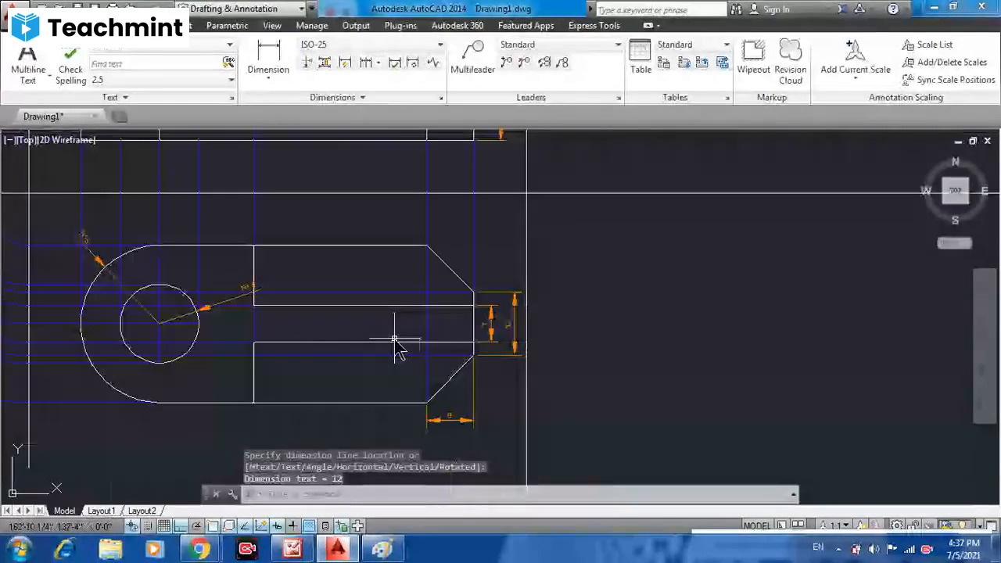
{"action": "scroll", "coordinate": [317, 368], "scroll_direction": "down", "scroll_amount": 2}
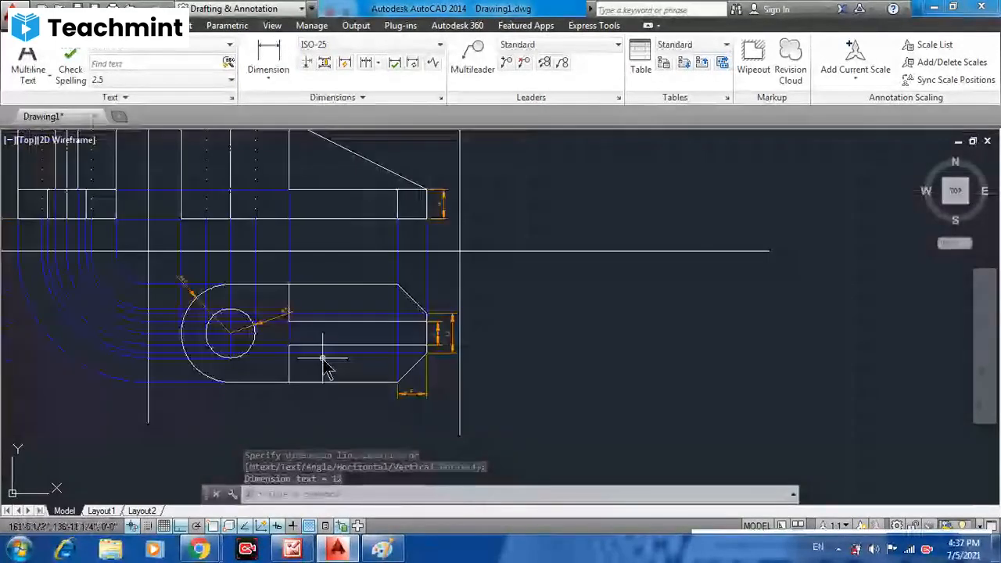
{"action": "scroll", "coordinate": [323, 364], "scroll_direction": "down", "scroll_amount": 2}
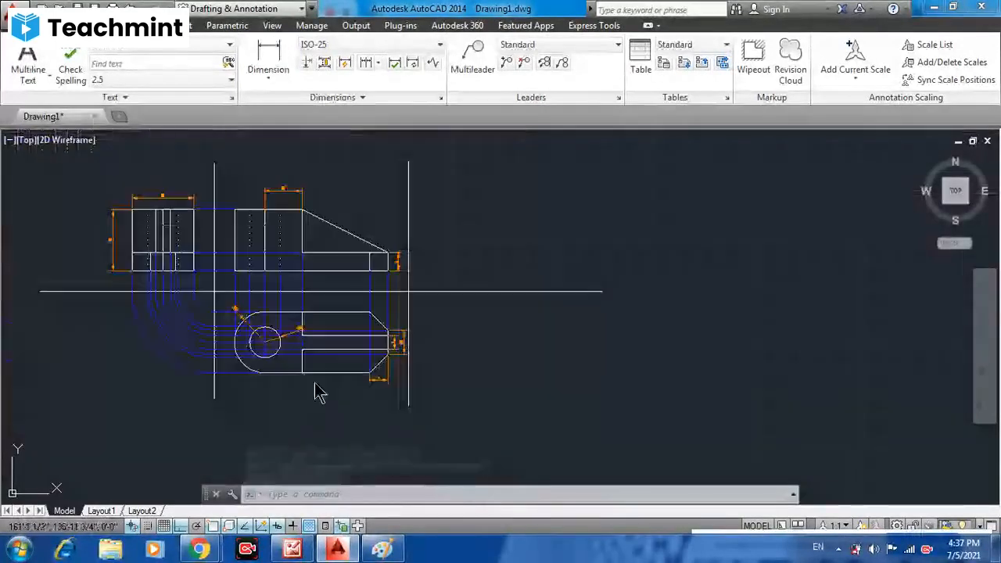
{"action": "scroll", "coordinate": [268, 387], "scroll_direction": "up", "scroll_amount": 3}
{"action": "left_click", "coordinate": [251, 368]}
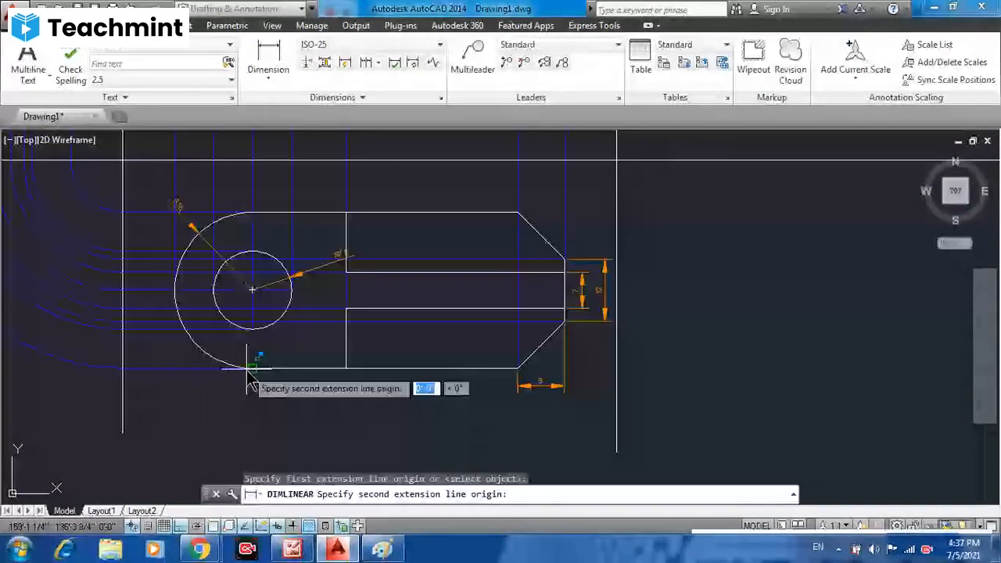
{"action": "left_click", "coordinate": [517, 368]}
{"action": "scroll", "coordinate": [456, 413], "scroll_direction": "up", "scroll_amount": 4}
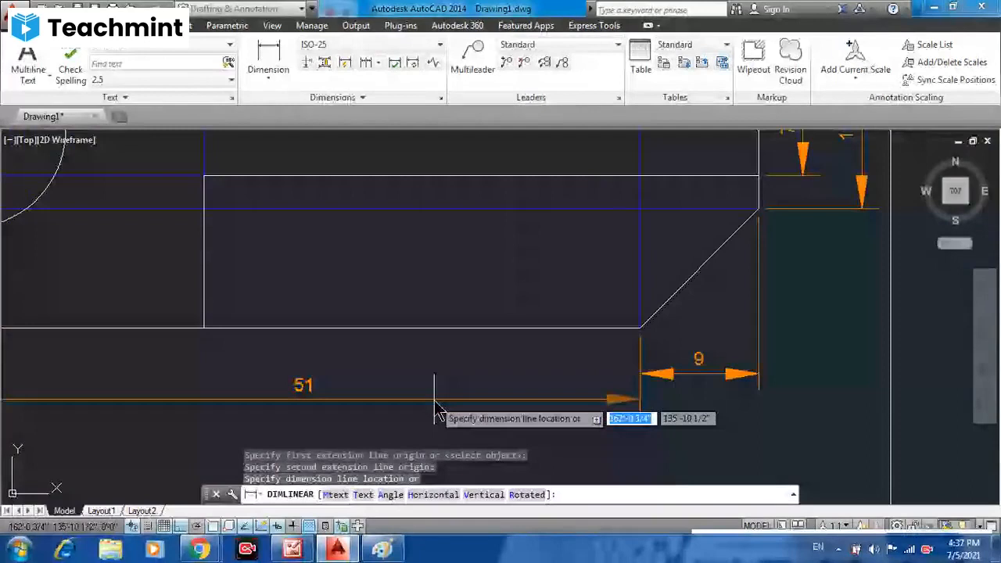
{"action": "left_click", "coordinate": [438, 374]}
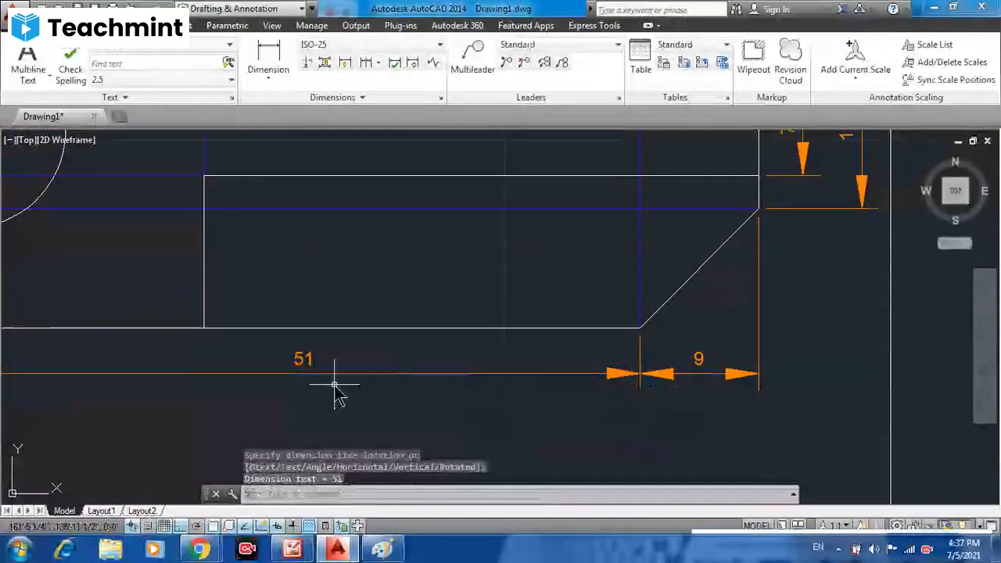
- Add a vertical linear dimension to the plan's upper chamfer, in line with the end face's width dimension
{"action": "scroll", "coordinate": [335, 391], "scroll_direction": "down", "scroll_amount": 4}
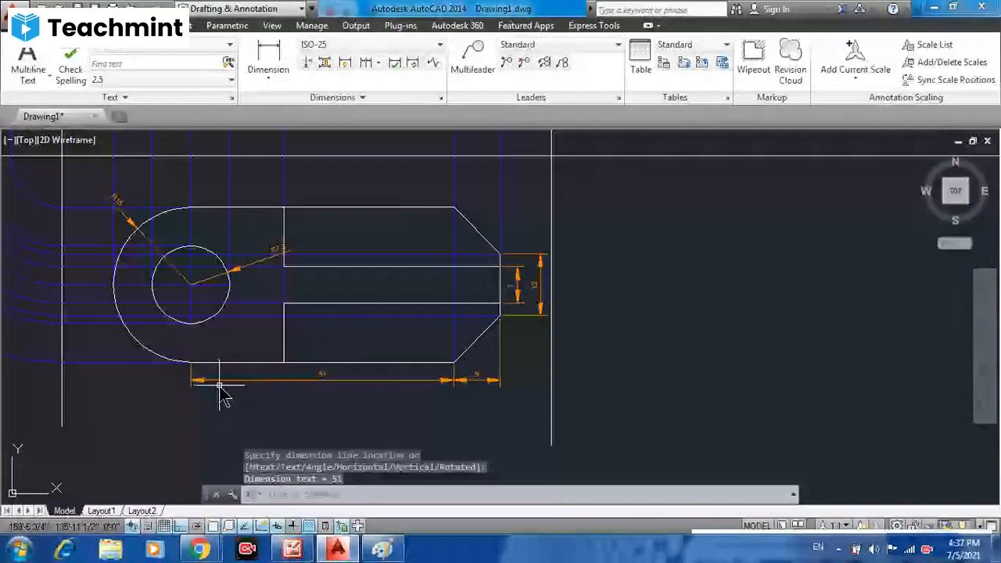
{"action": "scroll", "coordinate": [339, 273], "scroll_direction": "down", "scroll_amount": 5}
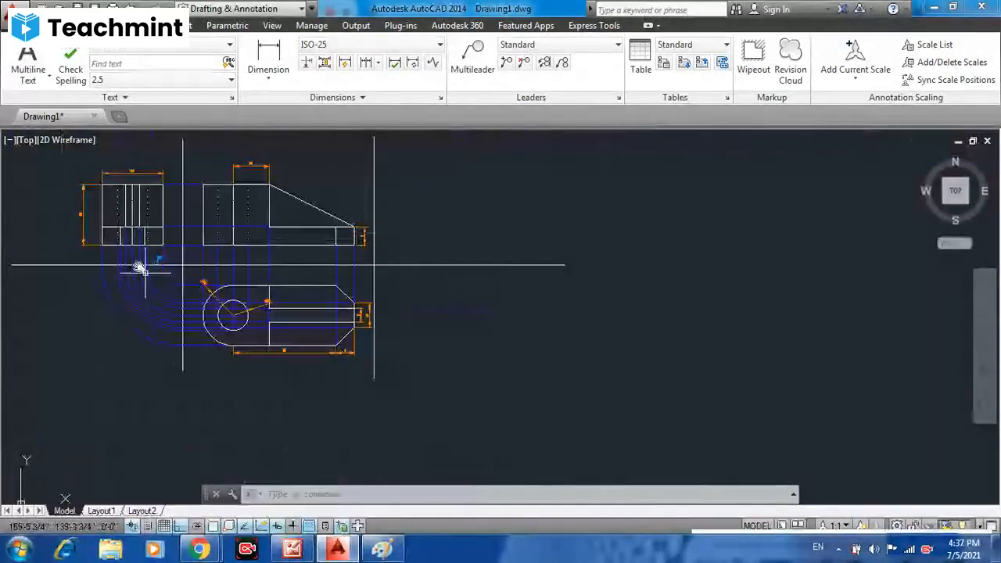
{"action": "scroll", "coordinate": [141, 269], "scroll_direction": "up", "scroll_amount": 4}
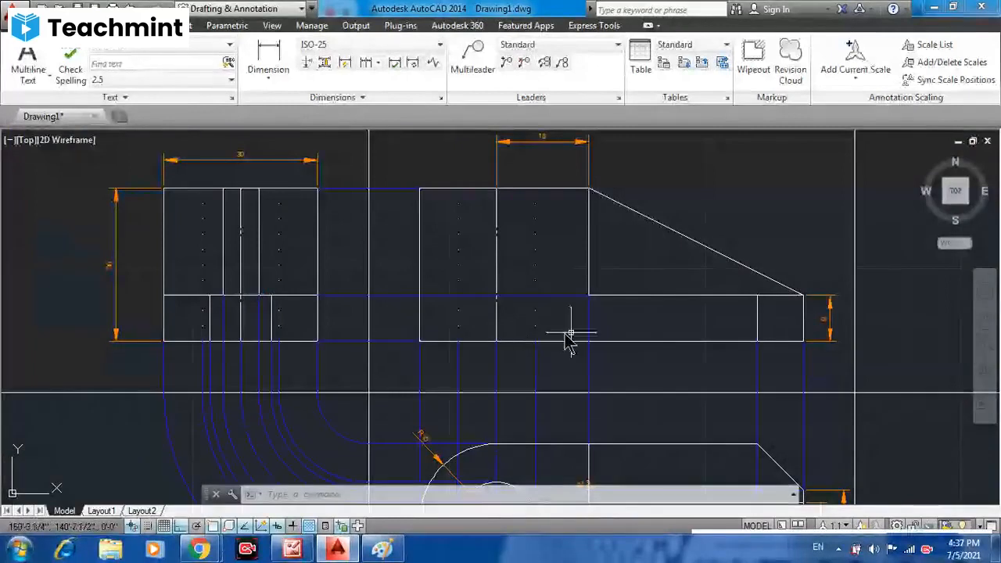
{"action": "mouse_move", "coordinate": [762, 309]}
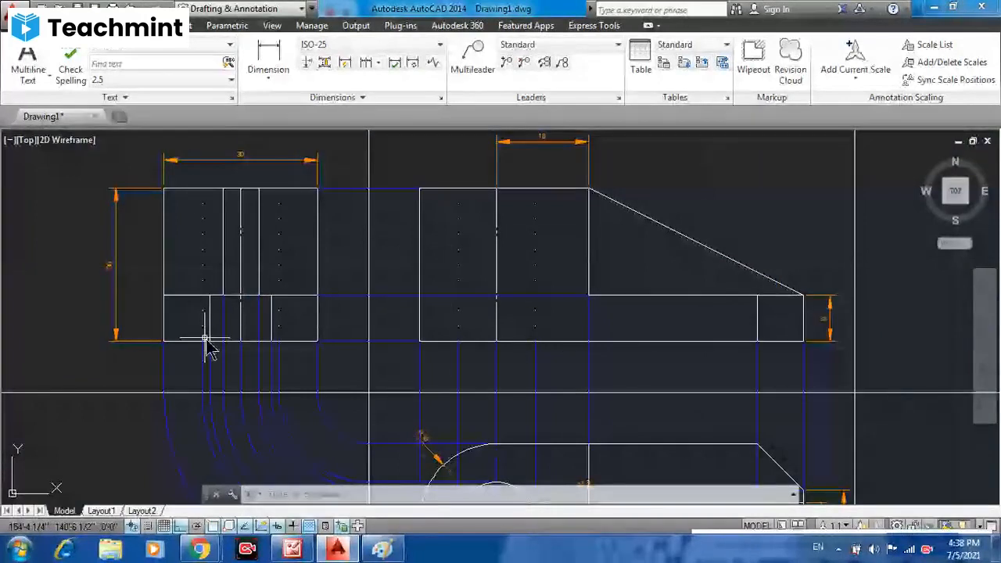
{"action": "middle_click_drag", "start_coordinate": [205, 347], "coordinate": [286, 210]}
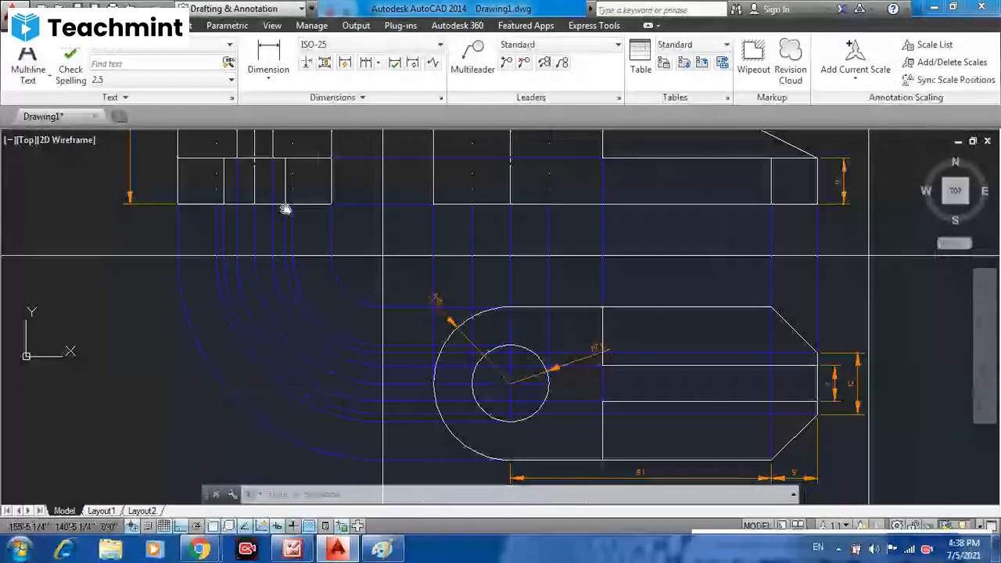
{"action": "middle_click_drag", "start_coordinate": [798, 369], "coordinate": [662, 347]}
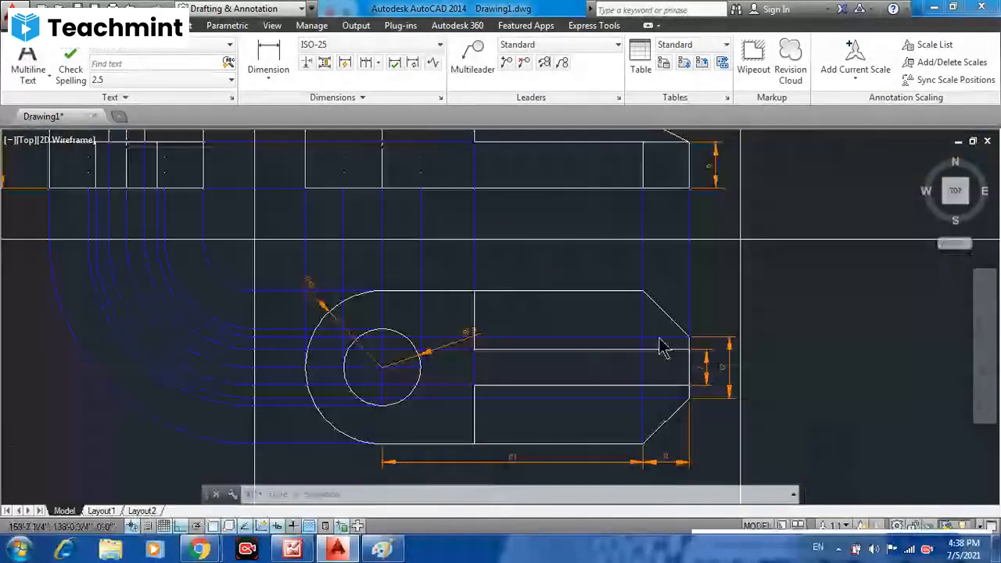
{"action": "left_click", "coordinate": [263, 75]}
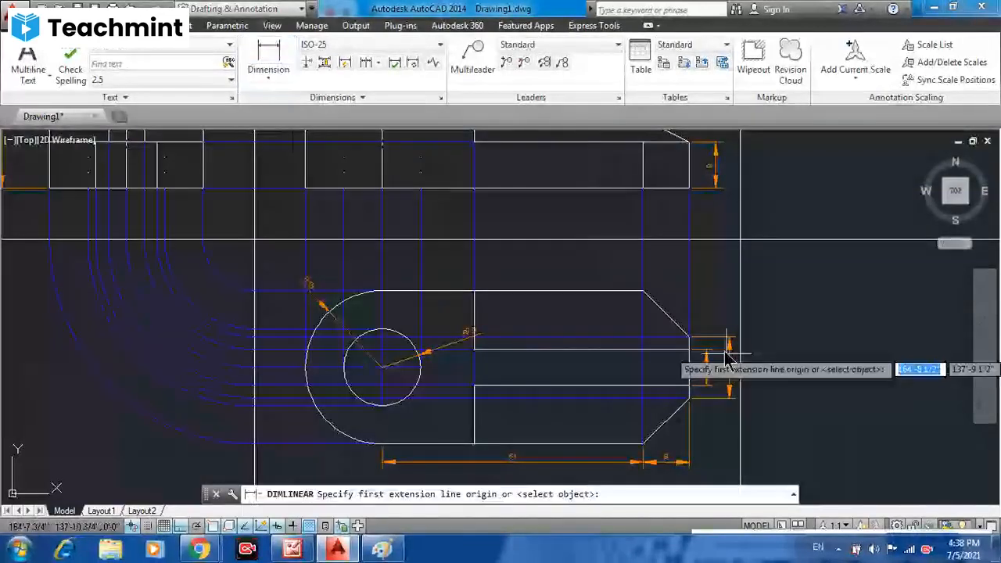
{"action": "left_click", "coordinate": [690, 338]}
{"action": "left_click", "coordinate": [644, 291]}
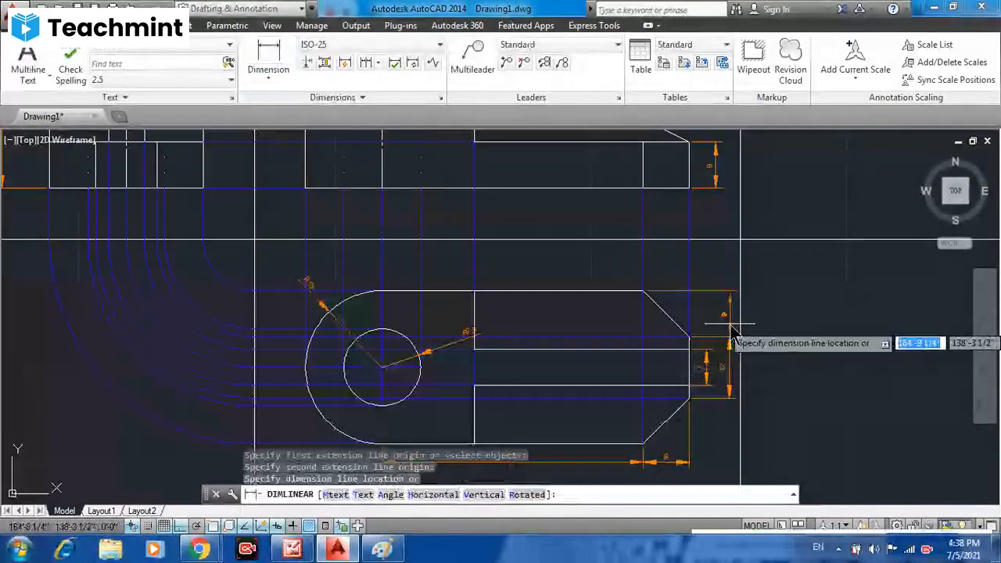
{"action": "left_click", "coordinate": [733, 333]}
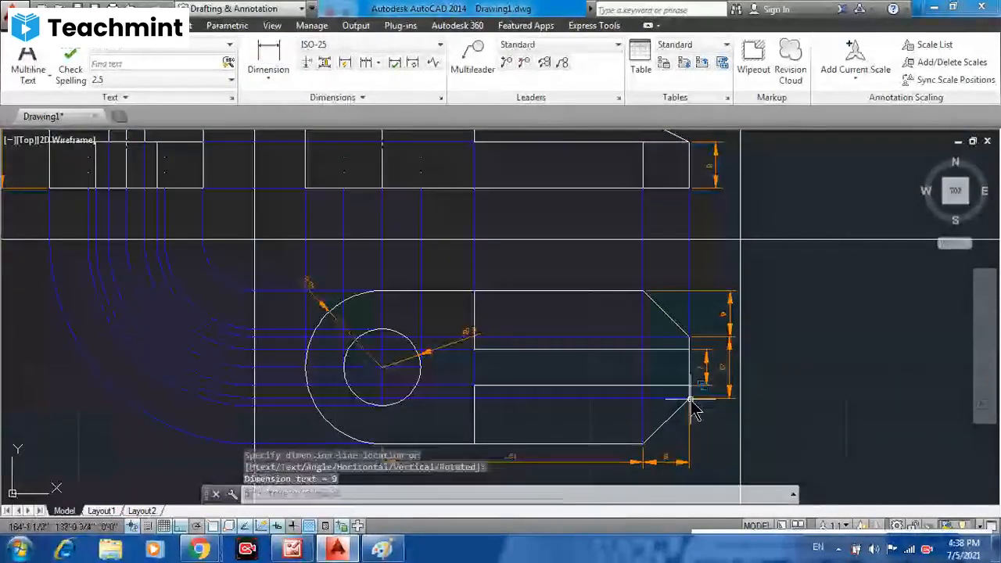
- Add a vertical linear dimension to the plan's lower chamfer, in line with the end face's width dimension
{"action": "left_click", "coordinate": [646, 454]}
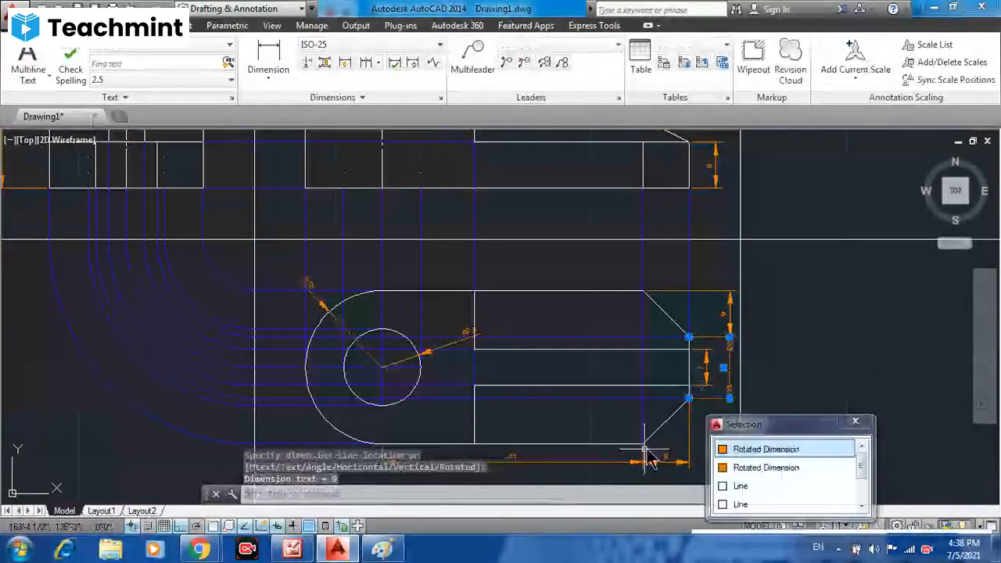
{"action": "left_click", "coordinate": [856, 421]}
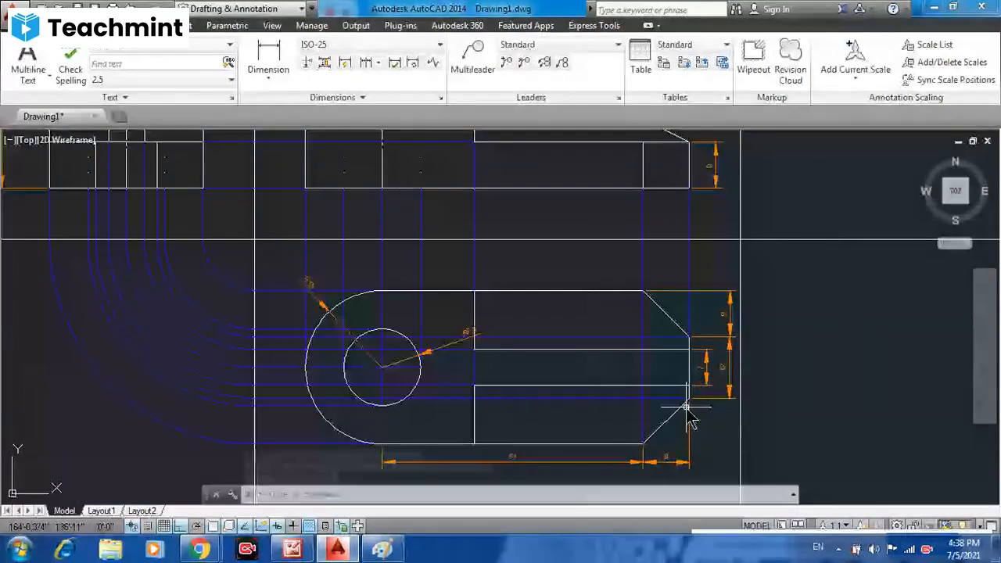
{"action": "left_click", "coordinate": [269, 59]}
{"action": "scroll", "coordinate": [630, 405], "scroll_direction": "up", "scroll_amount": 3}
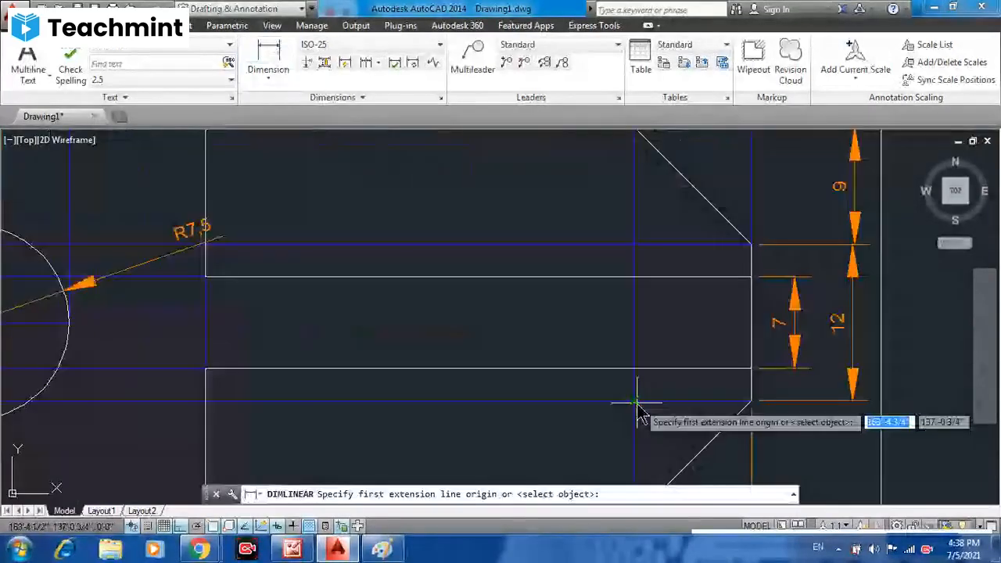
{"action": "scroll", "coordinate": [707, 410], "scroll_direction": "down", "scroll_amount": 2}
{"action": "left_click", "coordinate": [751, 403]}
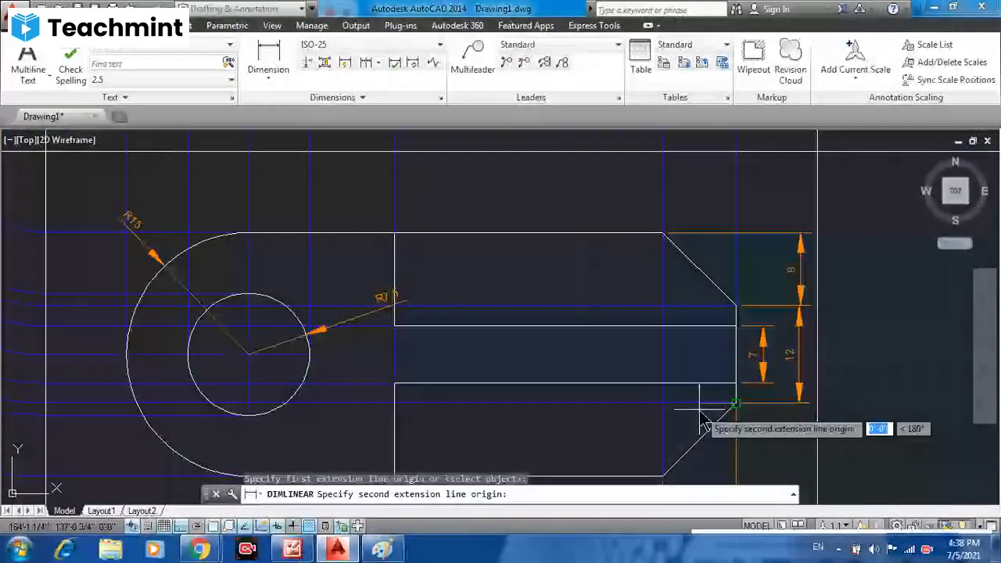
{"action": "middle_click_drag", "start_coordinate": [699, 409], "coordinate": [714, 341]}
{"action": "left_click", "coordinate": [678, 407]}
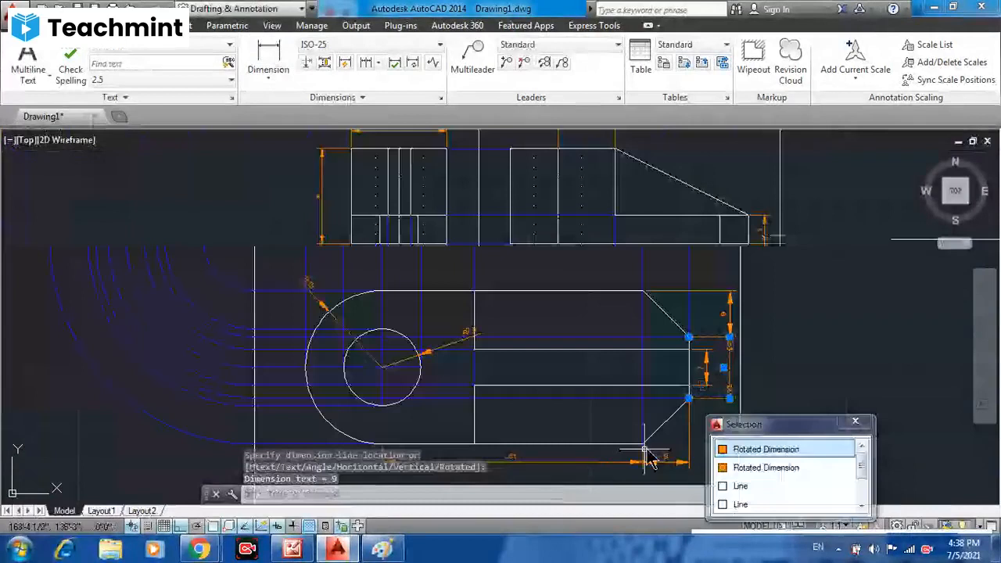
{"action": "scroll", "coordinate": [774, 384], "scroll_direction": "up", "scroll_amount": 3}
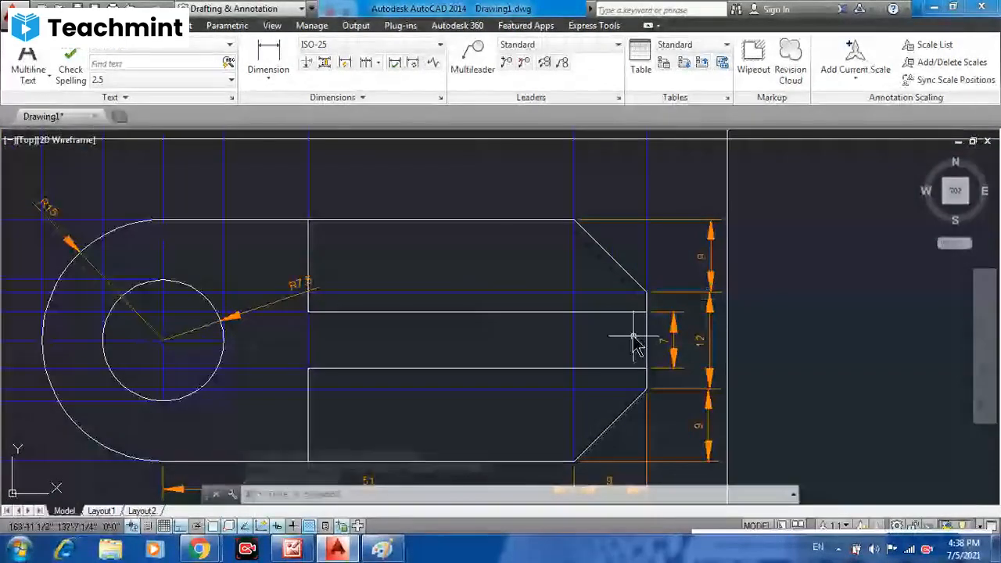
{"action": "scroll", "coordinate": [635, 344], "scroll_direction": "down", "scroll_amount": 5}
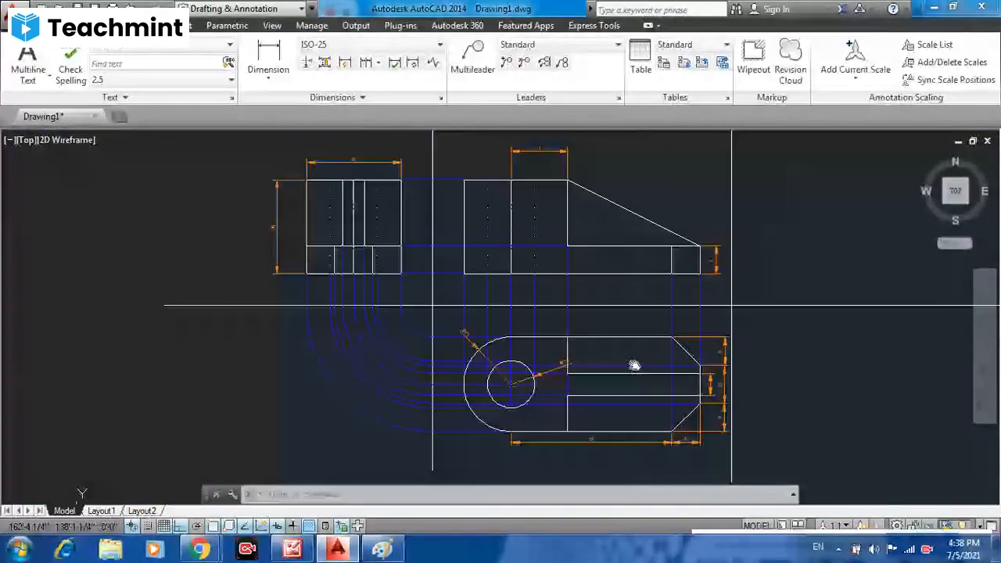
{"action": "scroll", "coordinate": [554, 372], "scroll_direction": "up", "scroll_amount": 6}
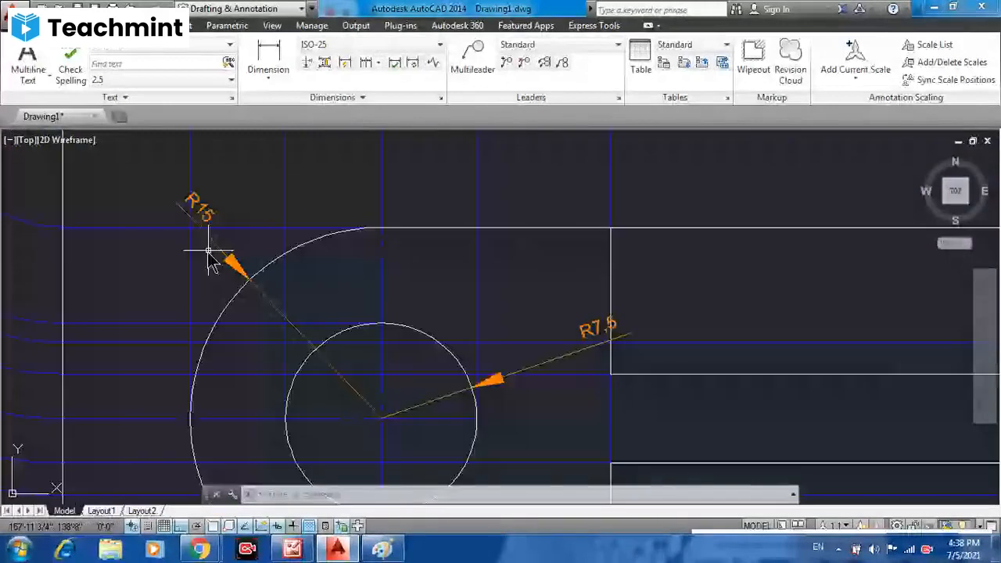
- Open the properties of the side view's overall width dimension and check its colour, layer and linetype settings
{"action": "scroll", "coordinate": [211, 261], "scroll_direction": "down", "scroll_amount": 4}
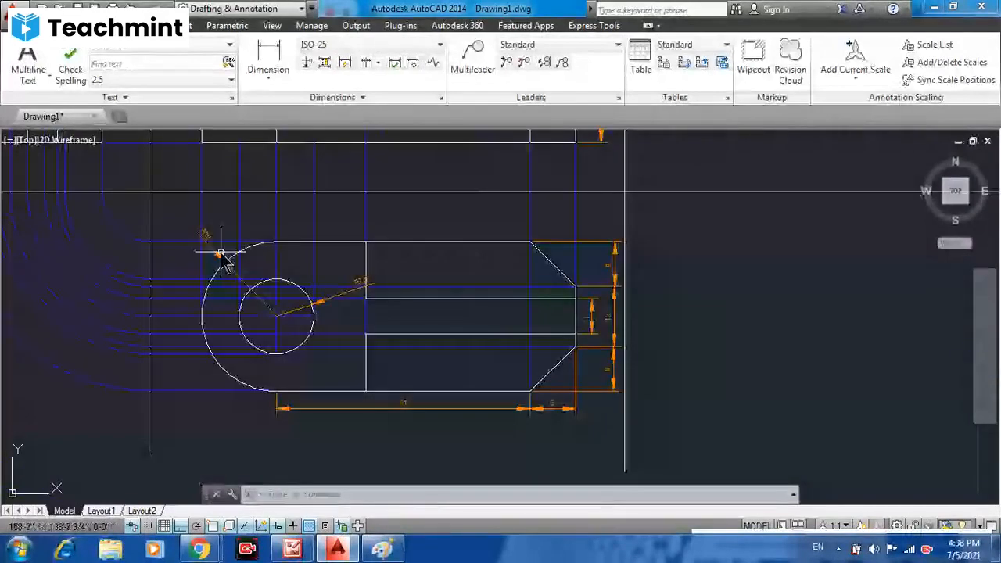
{"action": "scroll", "coordinate": [222, 254], "scroll_direction": "down", "scroll_amount": 2}
{"action": "middle_click_drag", "start_coordinate": [223, 258], "coordinate": [384, 264]}
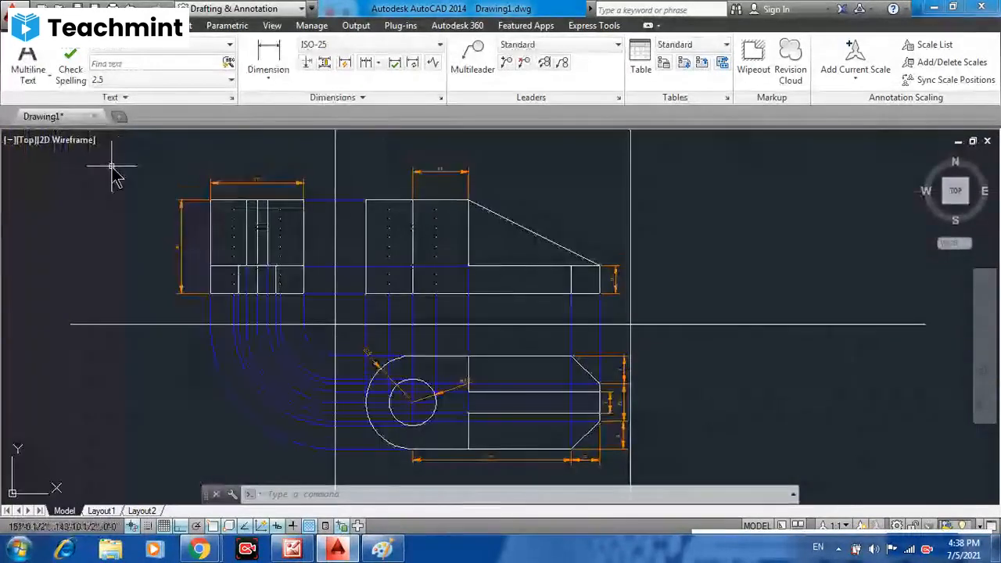
{"action": "scroll", "coordinate": [198, 246], "scroll_direction": "up", "scroll_amount": 5}
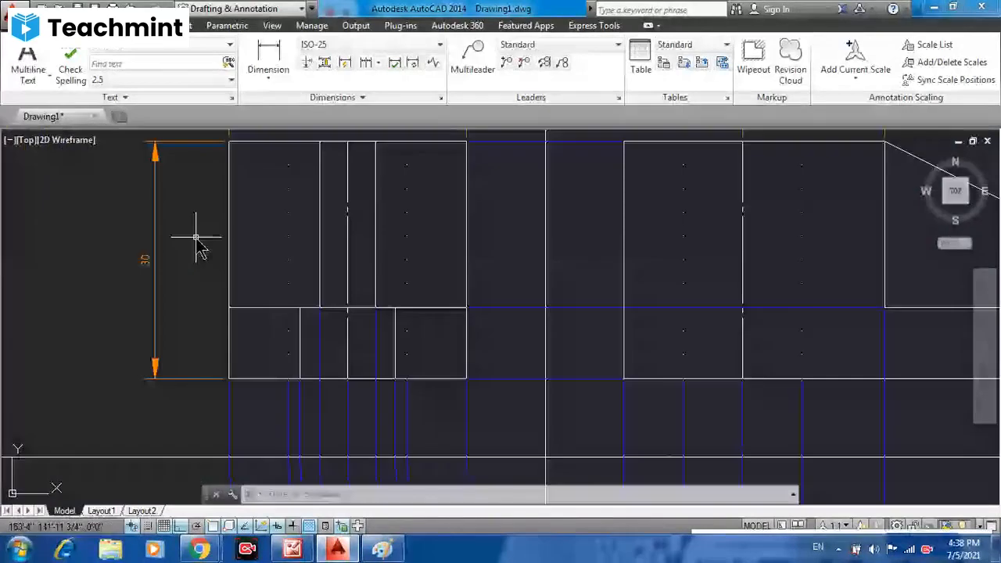
{"action": "scroll", "coordinate": [200, 246], "scroll_direction": "down", "scroll_amount": 2}
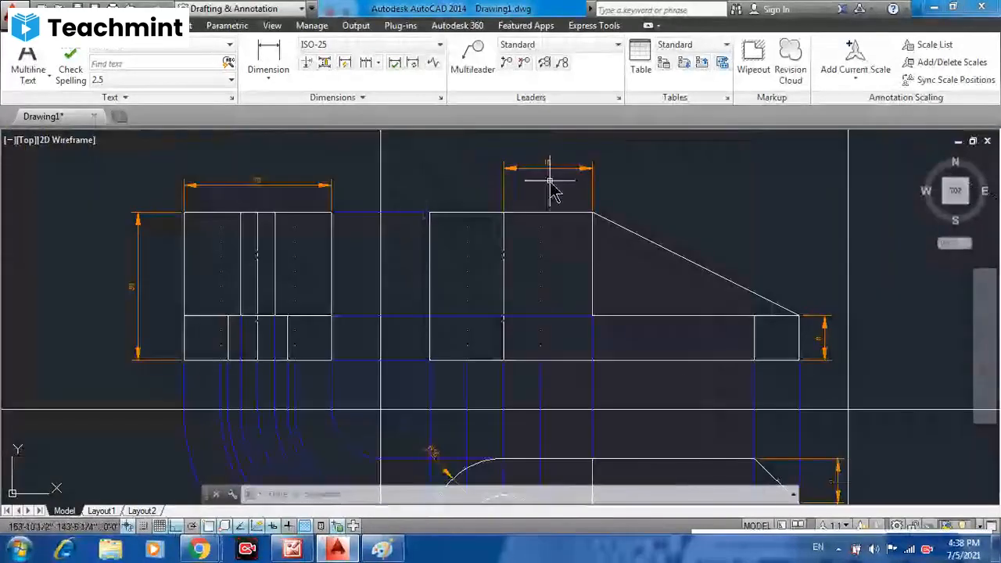
{"action": "left_click", "coordinate": [261, 185]}
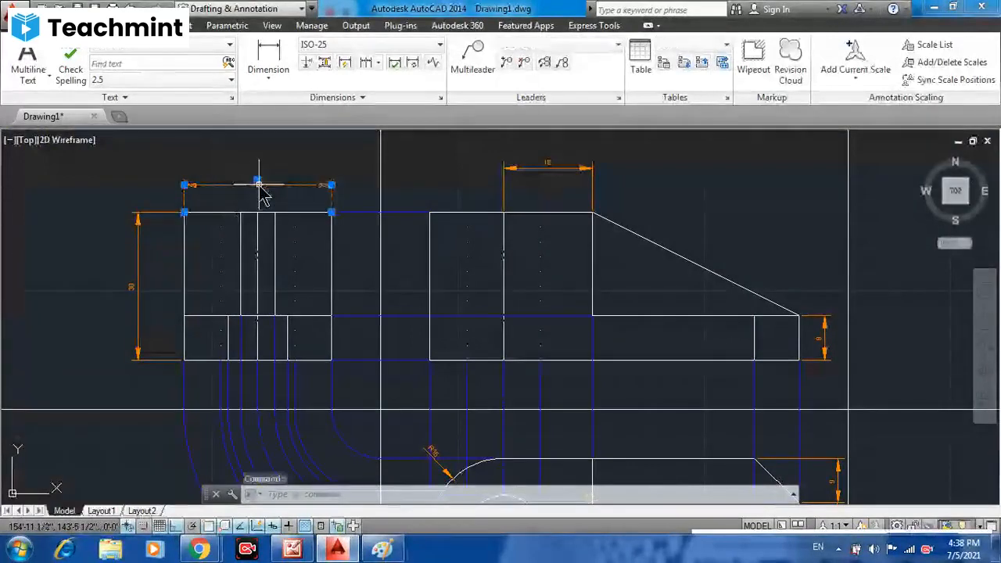
{"action": "right_click", "coordinate": [264, 197]}
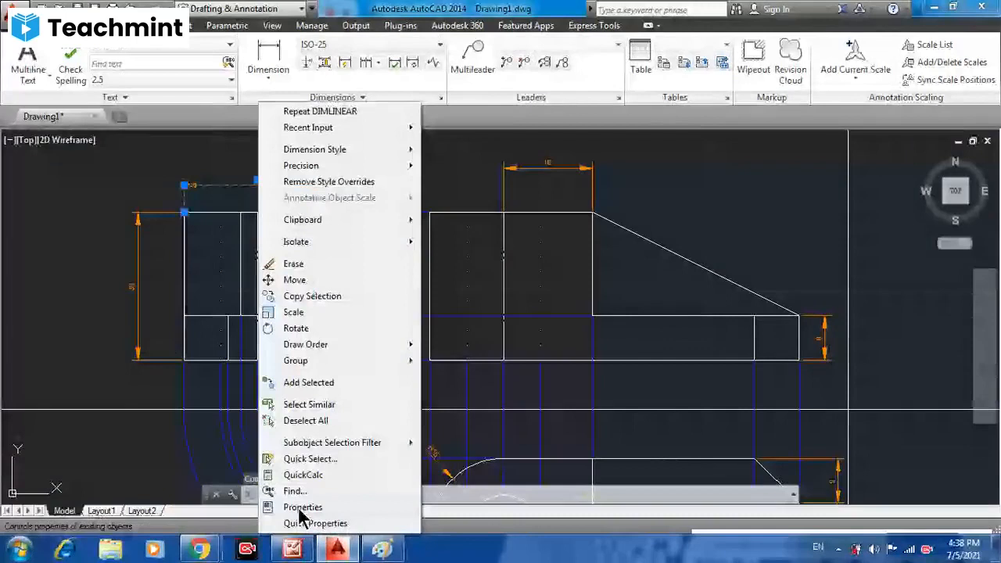
{"action": "left_click", "coordinate": [301, 509]}
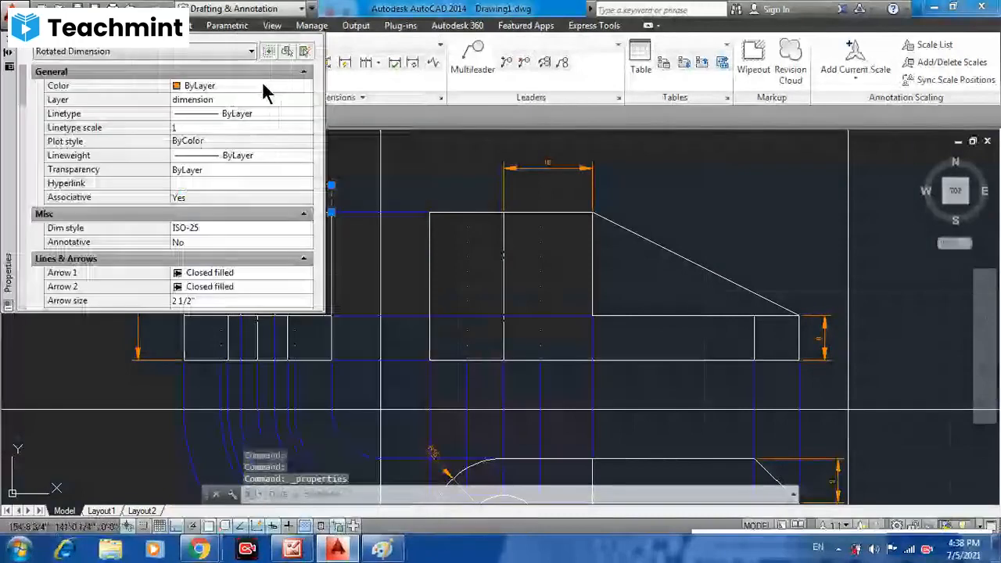
{"action": "left_click", "coordinate": [263, 87]}
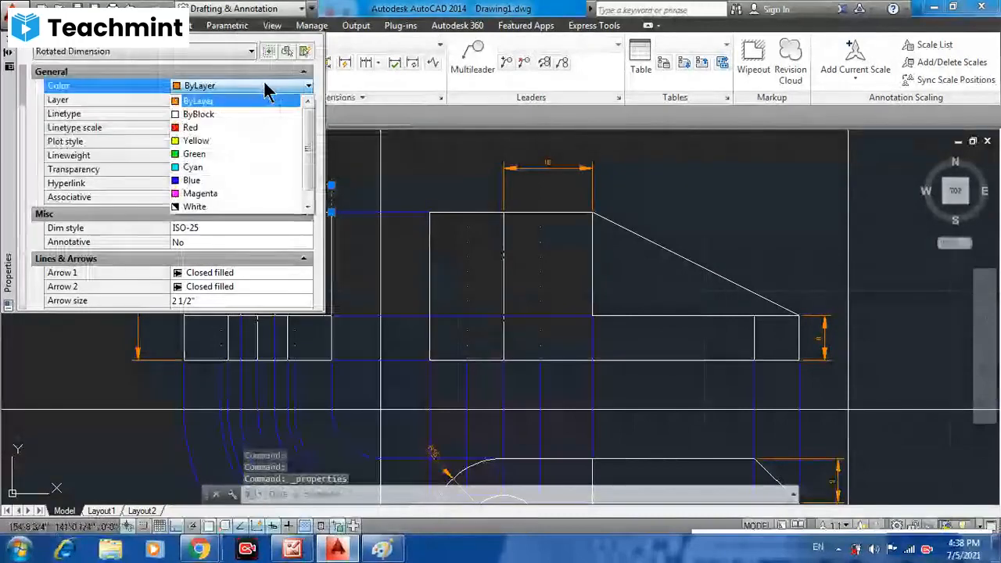
{"action": "left_click", "coordinate": [266, 90]}
{"action": "left_click", "coordinate": [250, 100]}
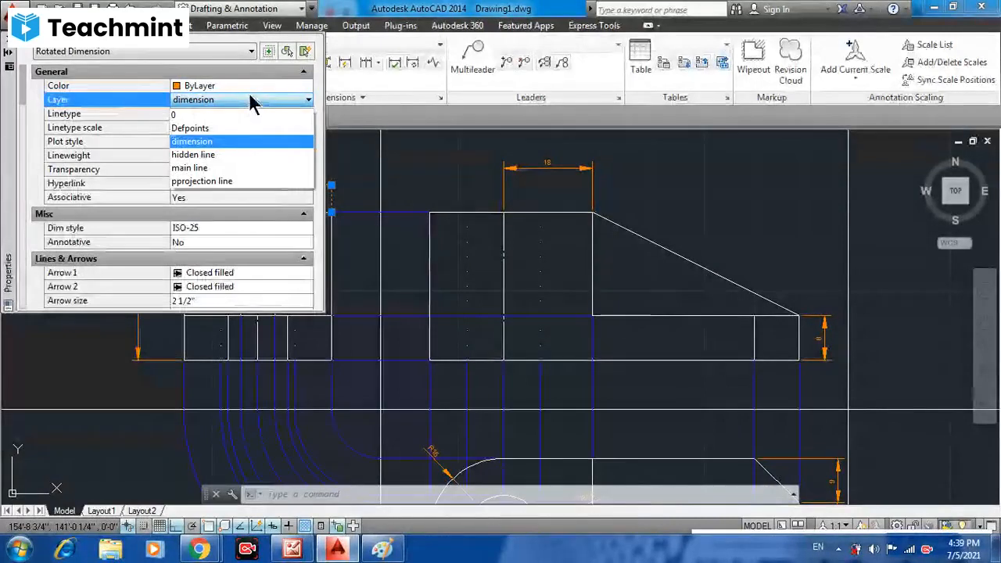
{"action": "left_click", "coordinate": [251, 101]}
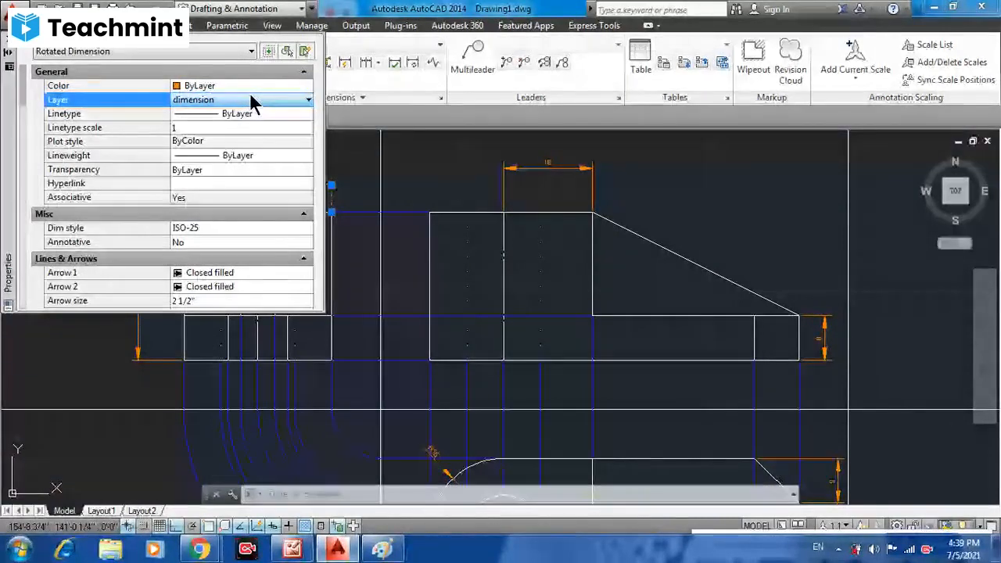
{"action": "left_click", "coordinate": [248, 115]}
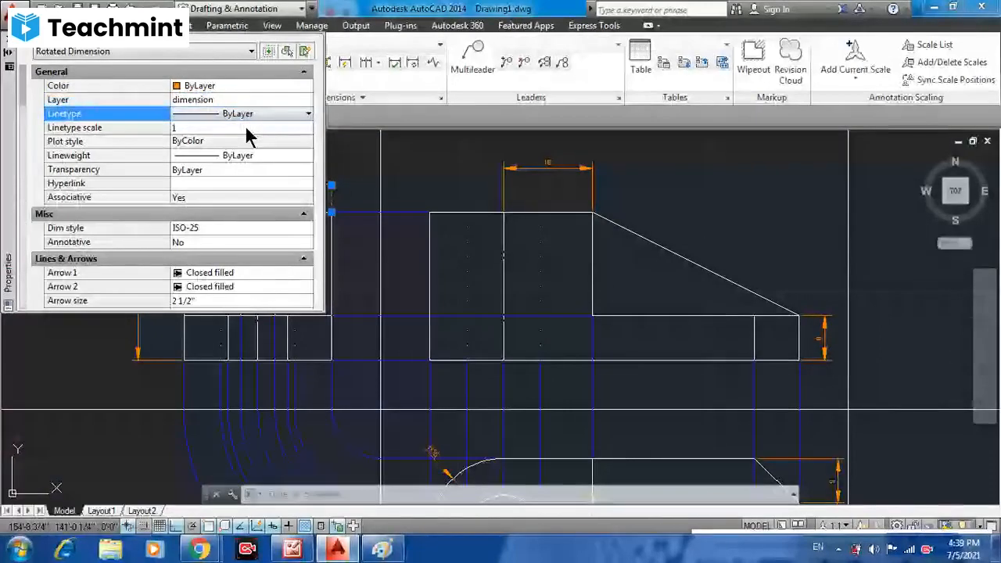
- Set the text height of the side view's overall width dimension to 2"
{"action": "left_click_drag", "start_coordinate": [23, 94], "coordinate": [22, 127]}
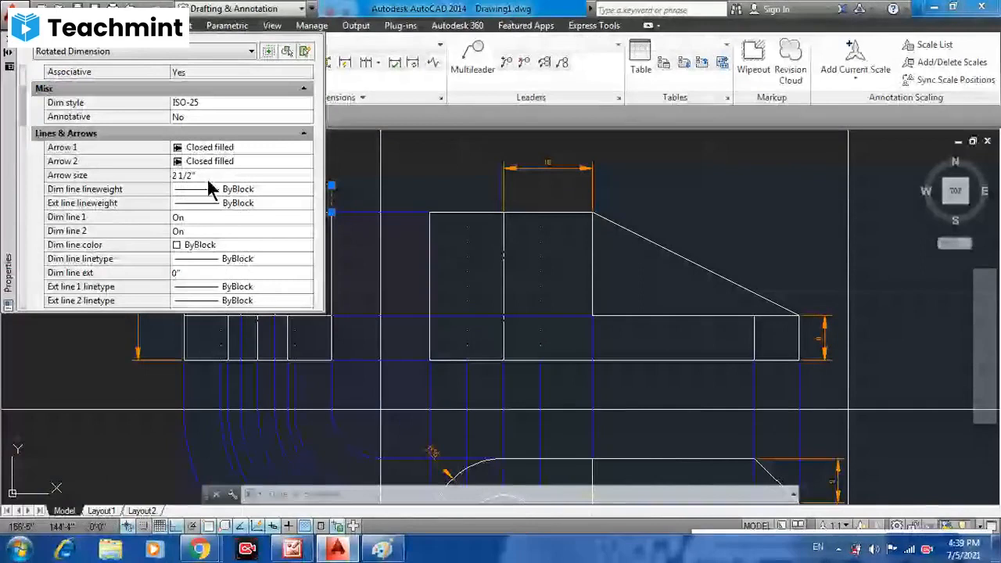
{"action": "scroll", "coordinate": [207, 183], "scroll_direction": "down", "scroll_amount": 6}
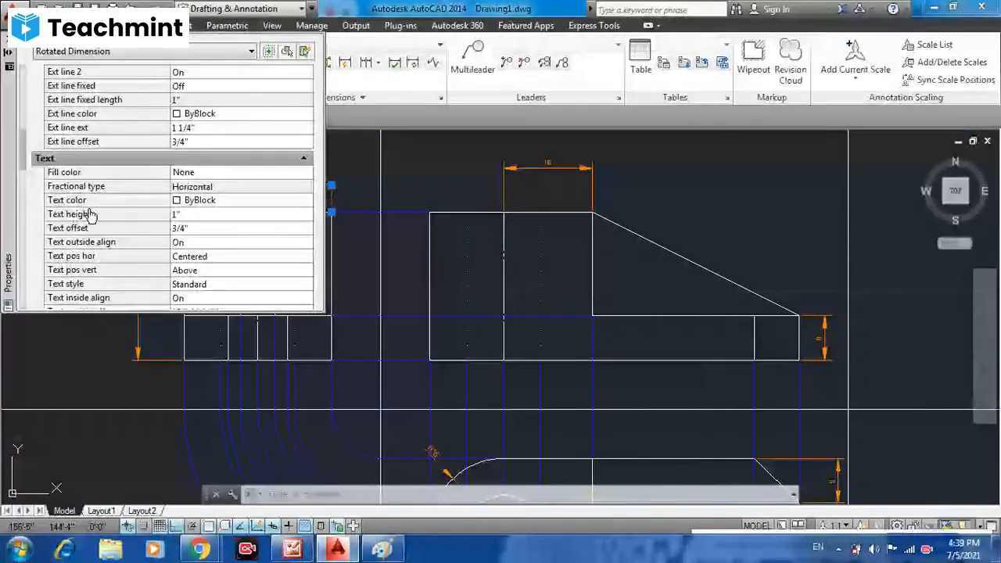
{"action": "left_click", "coordinate": [90, 214]}
{"action": "type", "text": "2"}
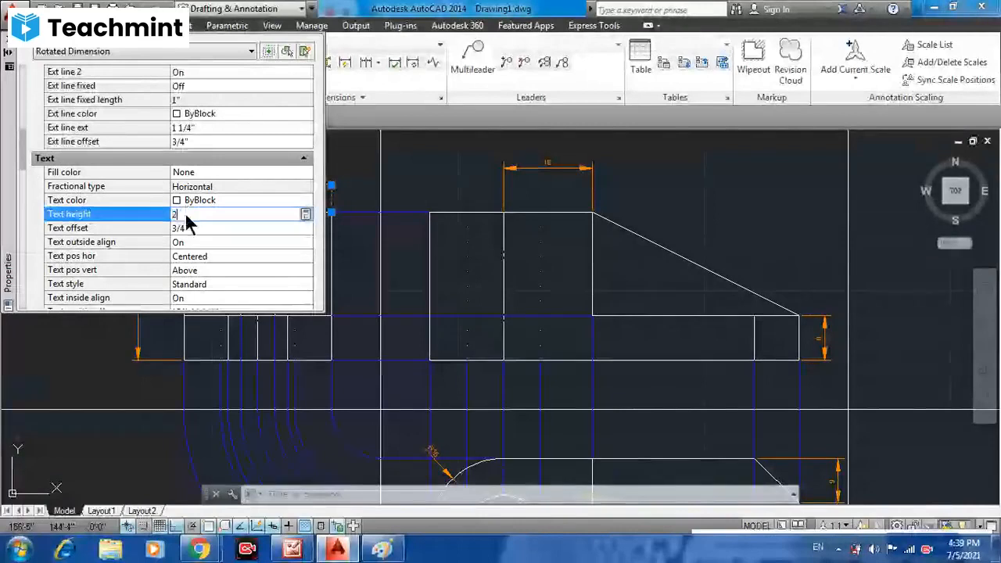
{"action": "key", "text": "Return"}
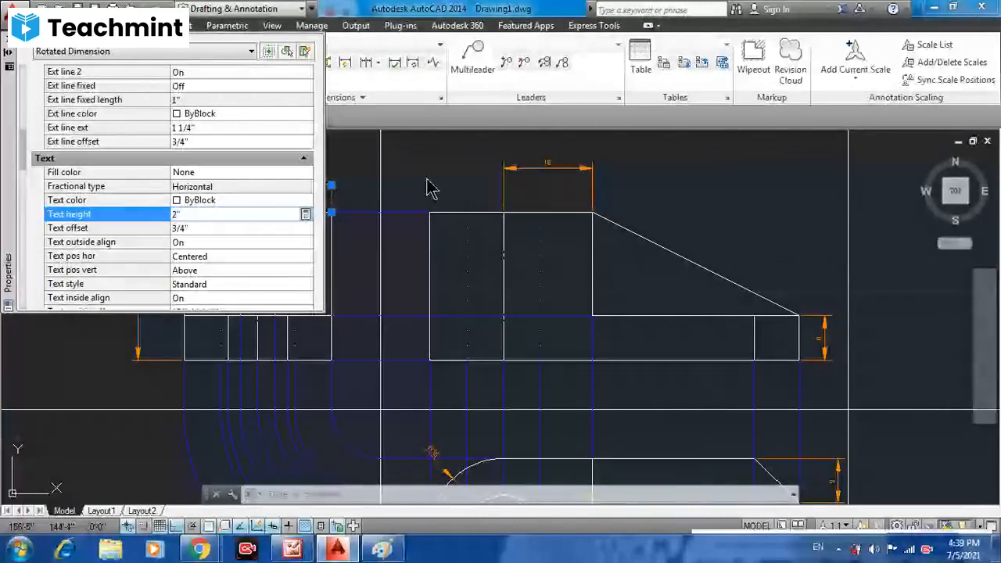
{"action": "scroll", "coordinate": [286, 154], "scroll_direction": "down", "scroll_amount": 2}
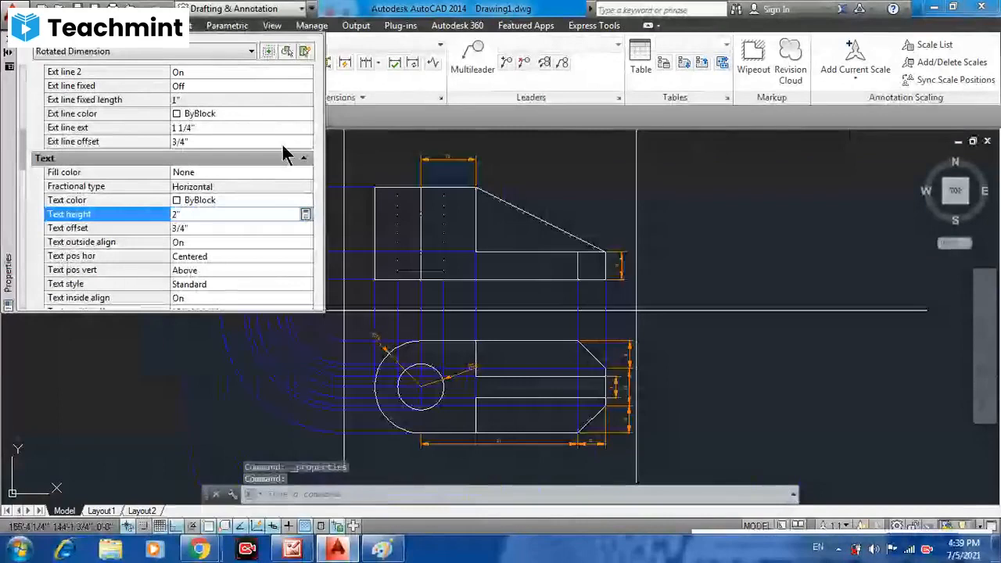
{"action": "left_click", "coordinate": [142, 341]}
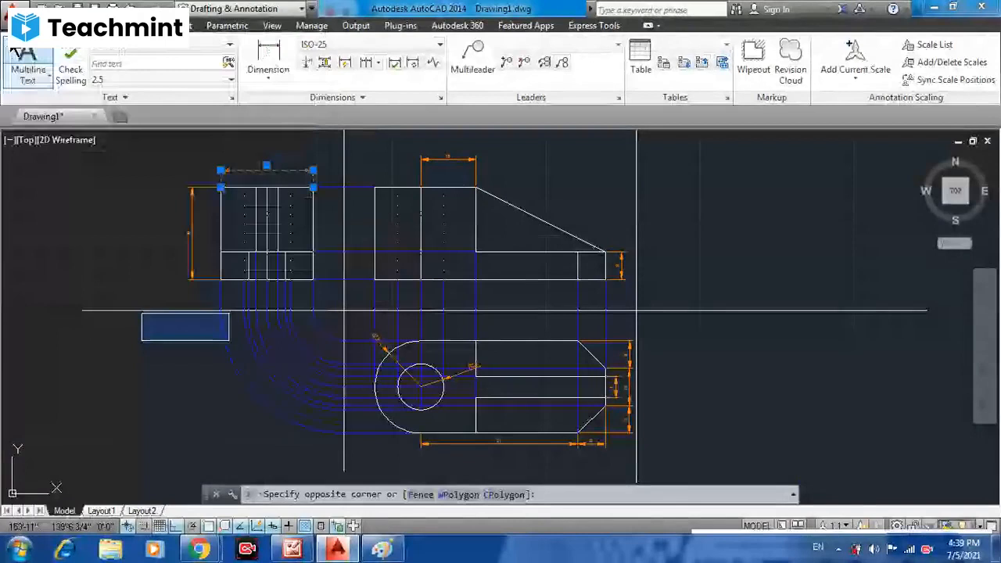
{"action": "left_click", "coordinate": [229, 312]}
{"action": "middle_click_drag", "start_coordinate": [498, 267], "coordinate": [456, 300]}
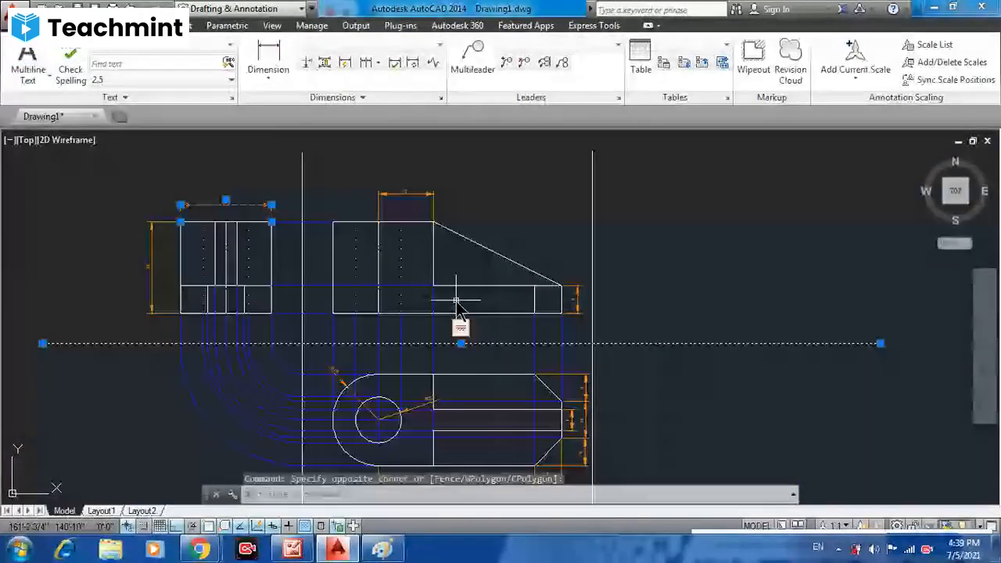
{"action": "key", "text": "Escape"}
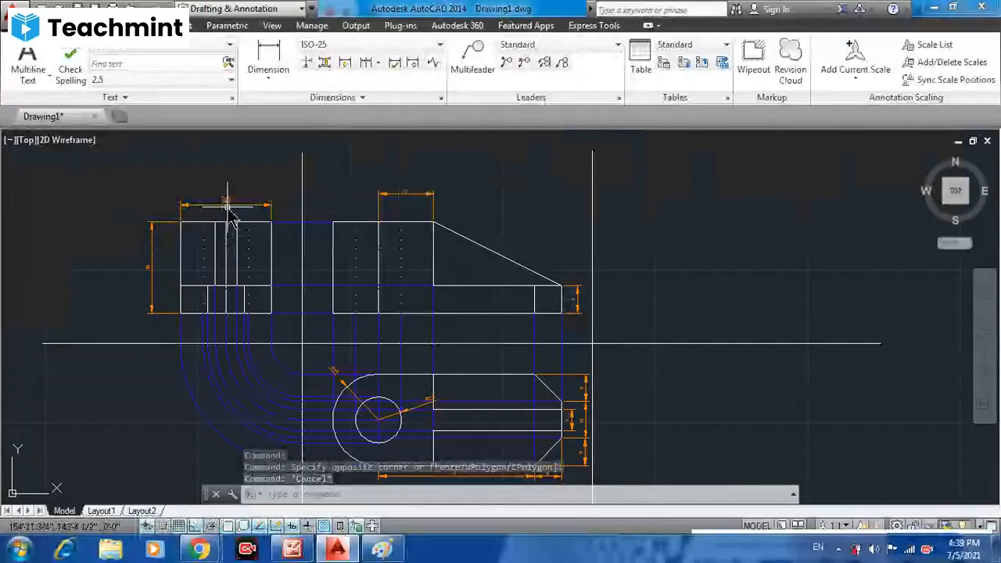
{"action": "double_click", "coordinate": [227, 207]}
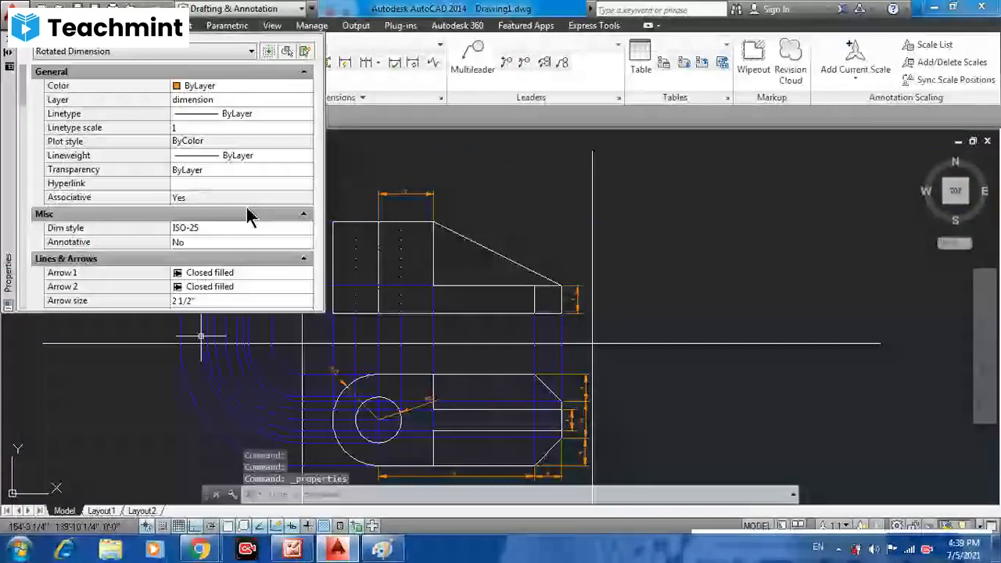
{"action": "left_click", "coordinate": [258, 181]}
{"action": "key", "text": "Escape"}
{"action": "key", "text": "Escape"}
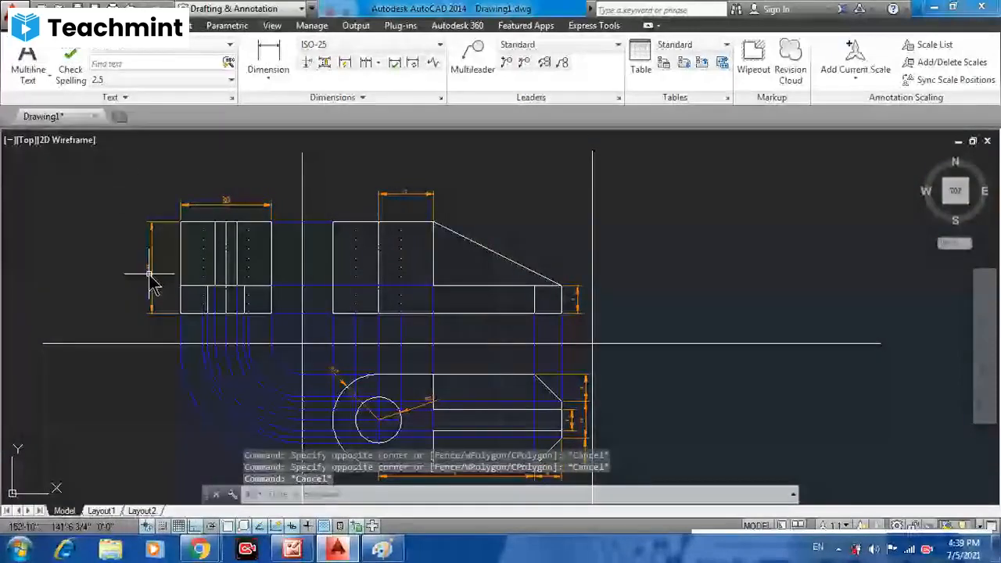
- Set the text height of the nine remaining linear dimensions across the side, front and plan views to 2", leaving out the radius dimensions
{"action": "left_click", "coordinate": [152, 282]}
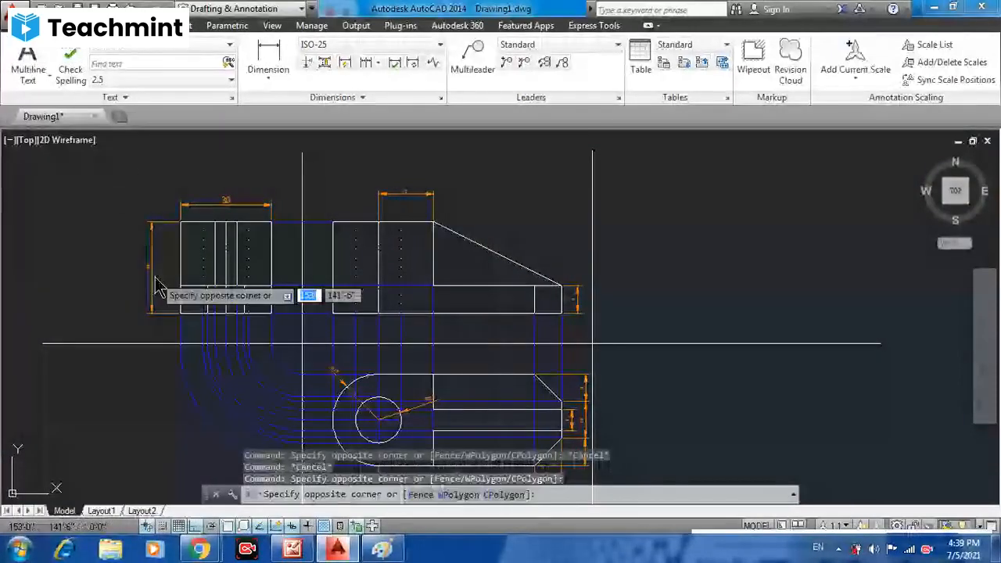
{"action": "left_click", "coordinate": [151, 280]}
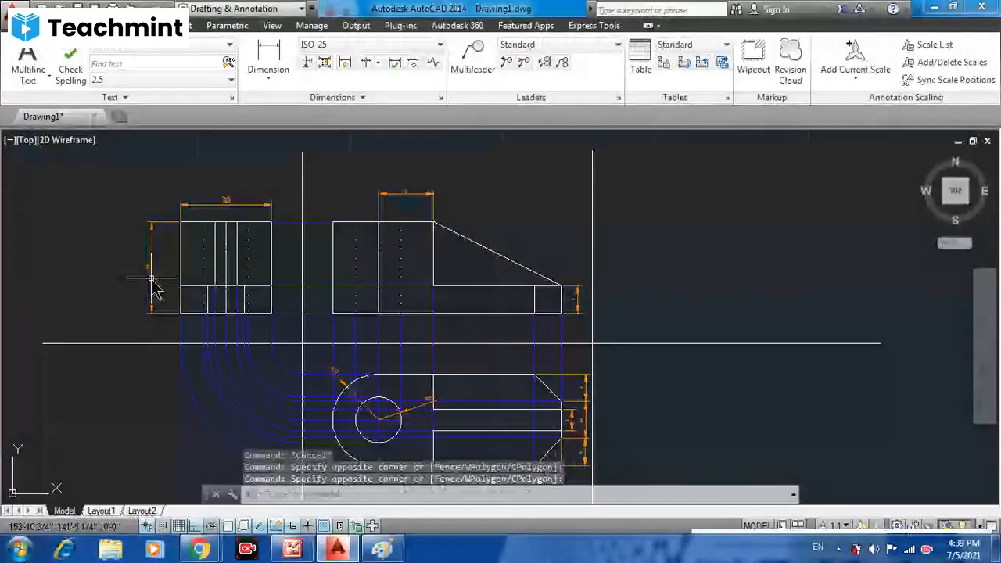
{"action": "left_click", "coordinate": [394, 196]}
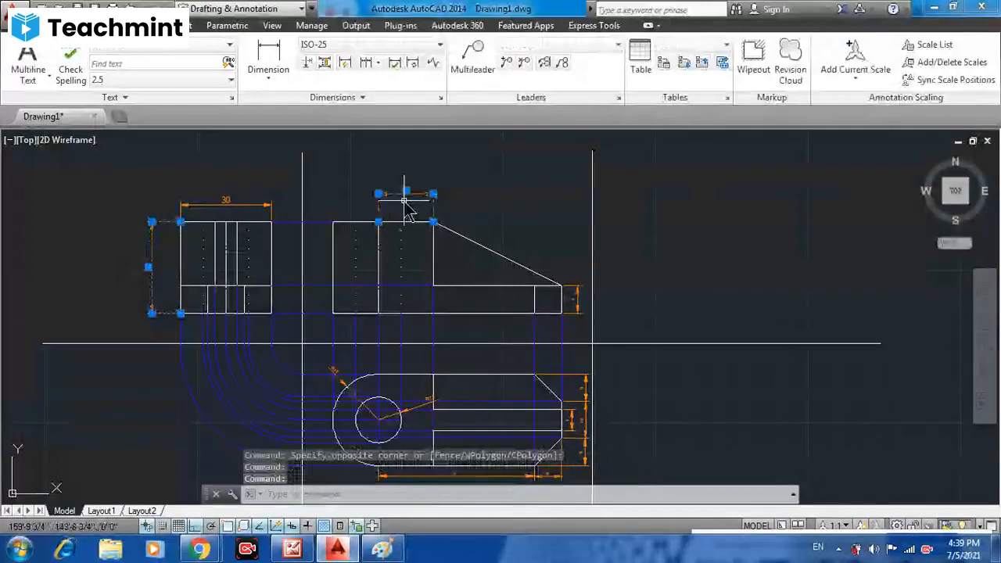
{"action": "left_click", "coordinate": [587, 307]}
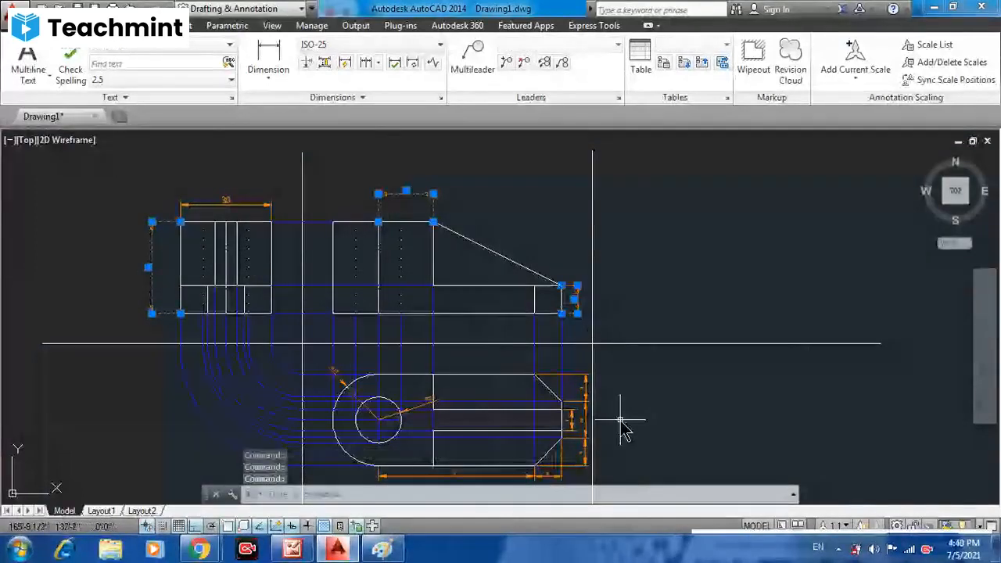
{"action": "scroll", "coordinate": [620, 423], "scroll_direction": "up", "scroll_amount": 2}
{"action": "left_click", "coordinate": [586, 391]}
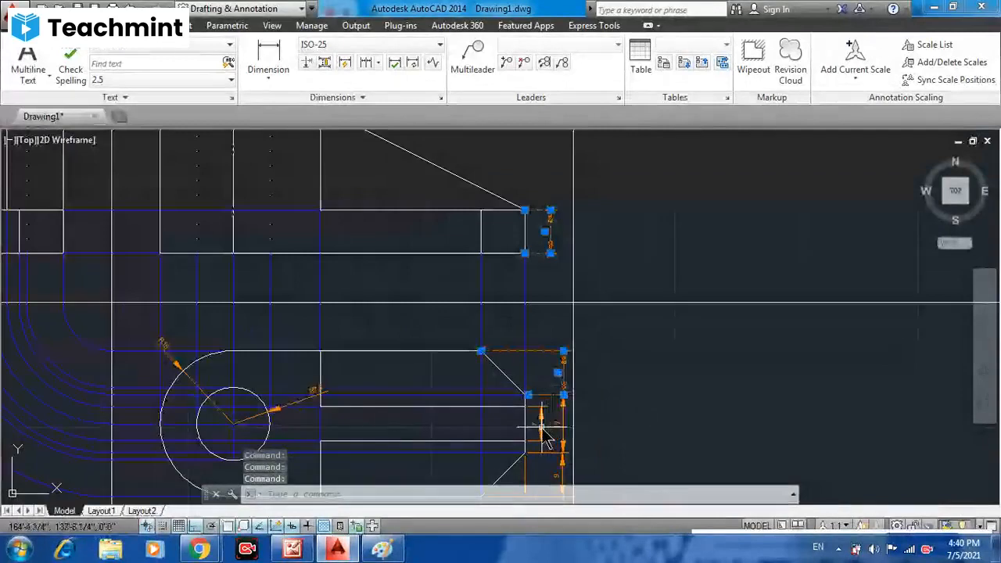
{"action": "left_click", "coordinate": [541, 428]}
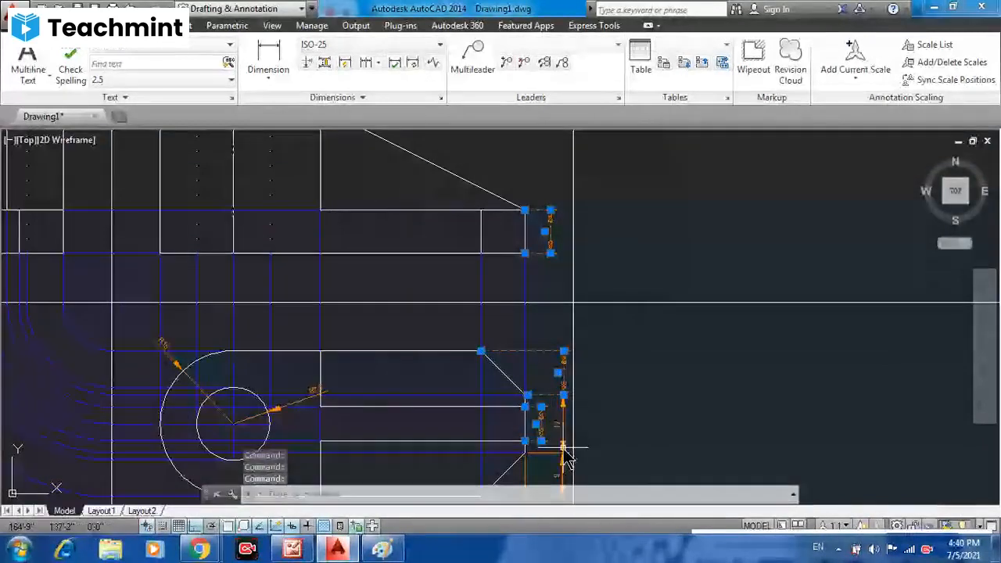
{"action": "scroll", "coordinate": [566, 461], "scroll_direction": "down", "scroll_amount": 2}
{"action": "scroll", "coordinate": [588, 409], "scroll_direction": "up", "scroll_amount": 3}
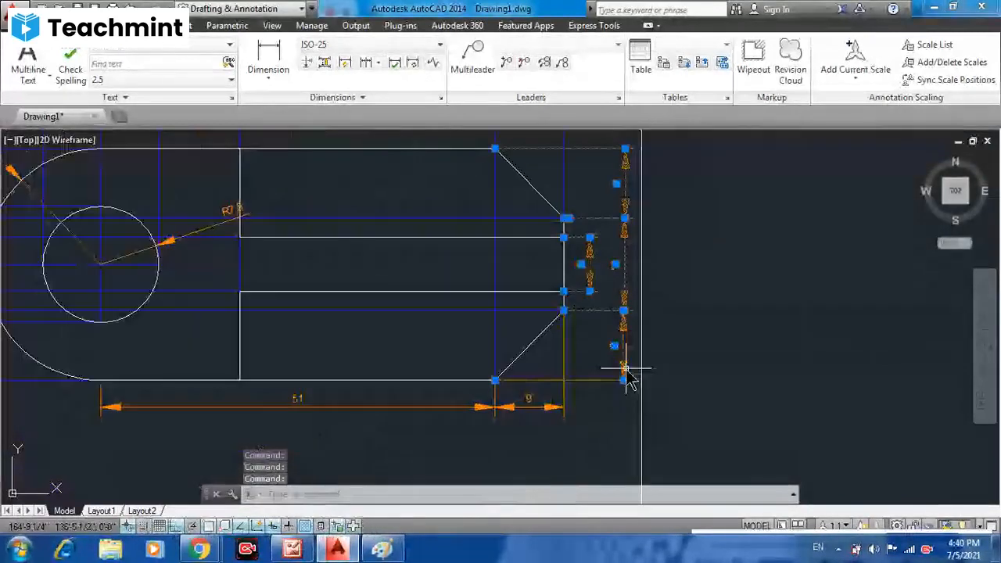
{"action": "left_click", "coordinate": [561, 414]}
{"action": "left_click", "coordinate": [468, 407]}
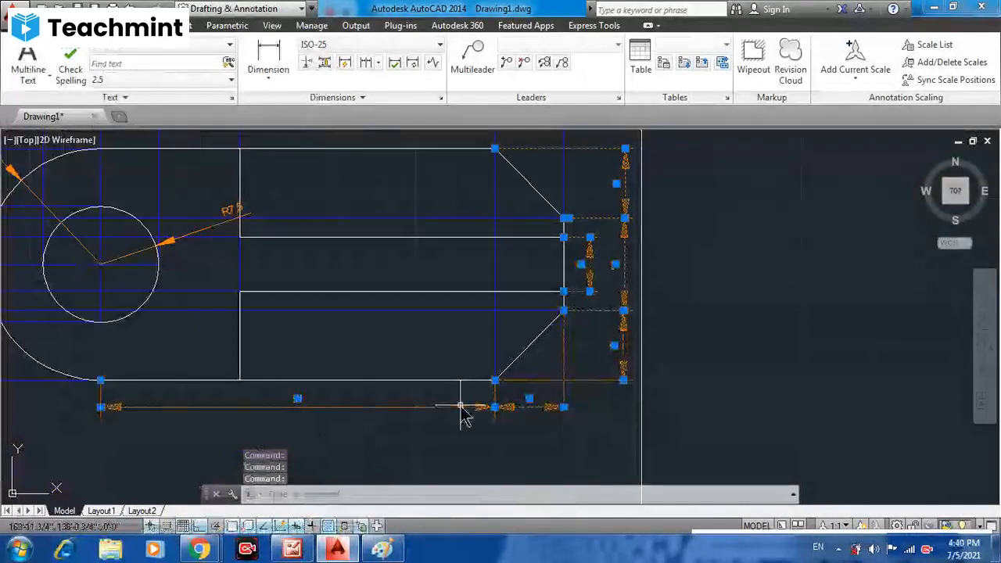
{"action": "right_click", "coordinate": [473, 409]}
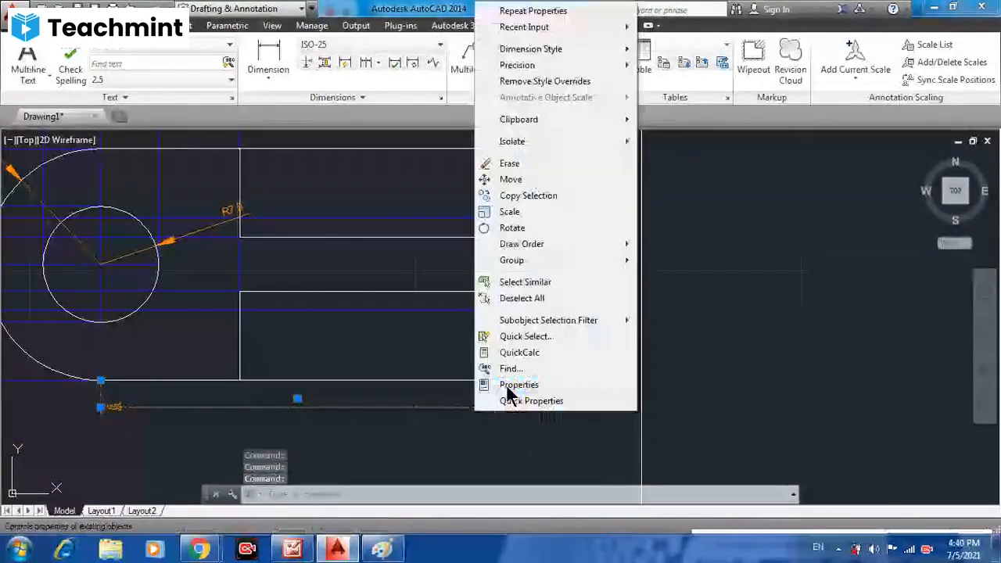
{"action": "left_click", "coordinate": [518, 385]}
{"action": "scroll", "coordinate": [218, 149], "scroll_direction": "down", "scroll_amount": 3}
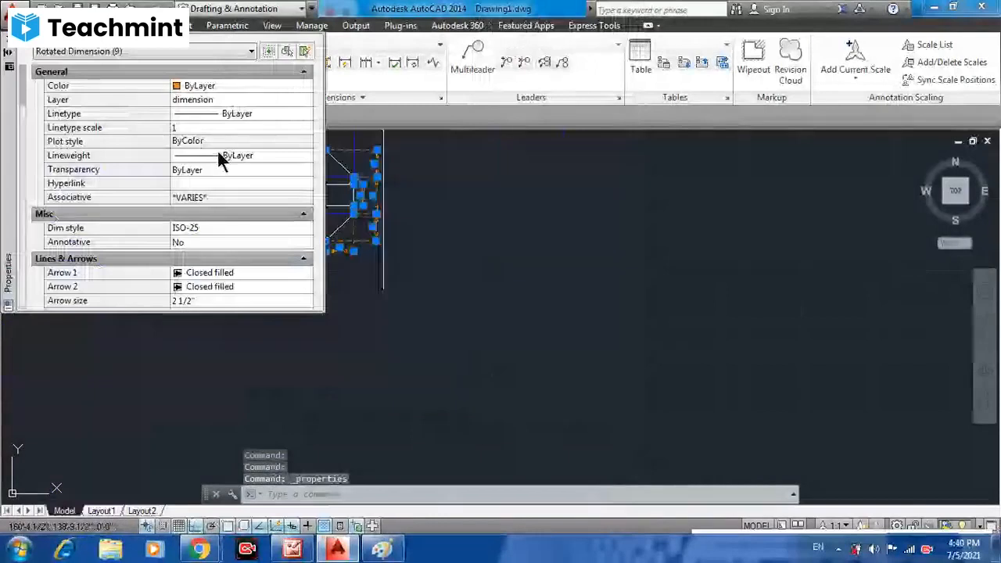
{"action": "scroll", "coordinate": [217, 149], "scroll_direction": "up", "scroll_amount": 3}
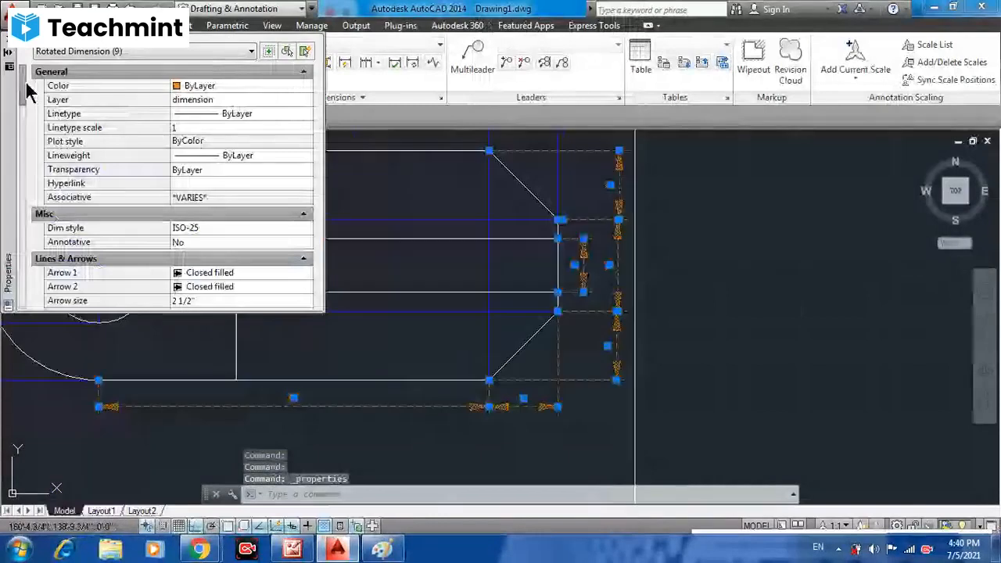
{"action": "left_click_drag", "start_coordinate": [27, 92], "coordinate": [46, 160]}
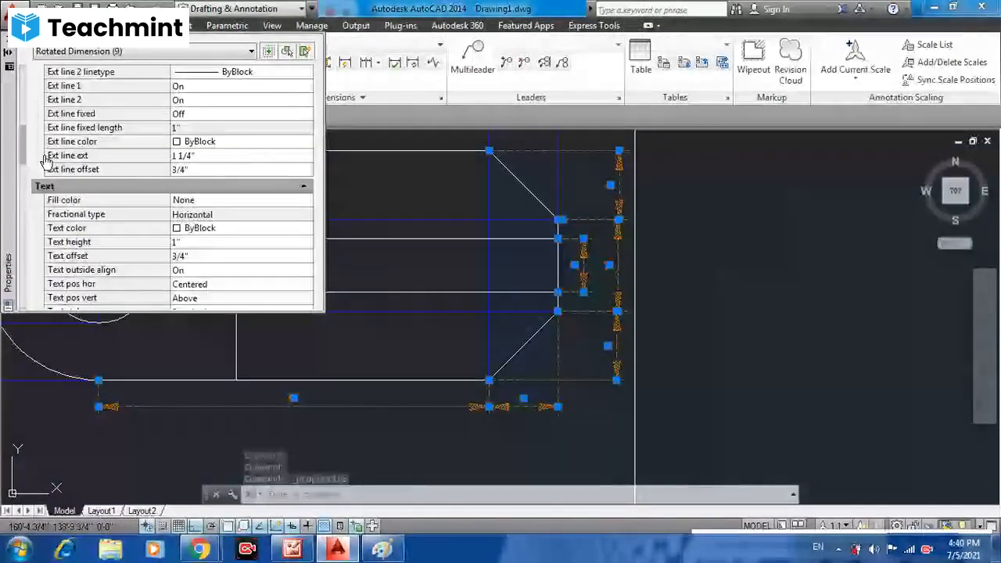
{"action": "left_click", "coordinate": [190, 241]}
{"action": "type", "text": "2"}
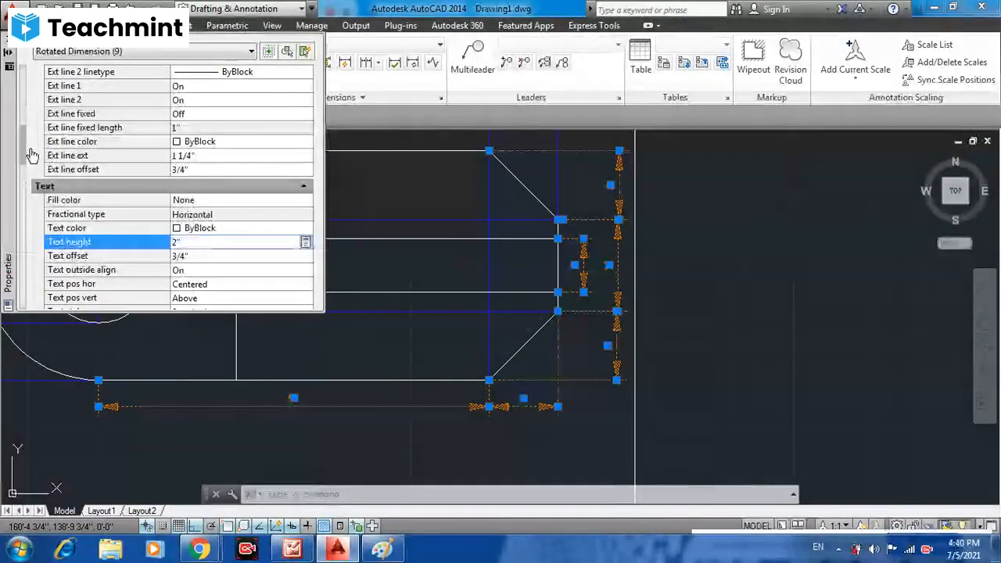
{"action": "left_click_drag", "start_coordinate": [30, 155], "coordinate": [35, 195]}
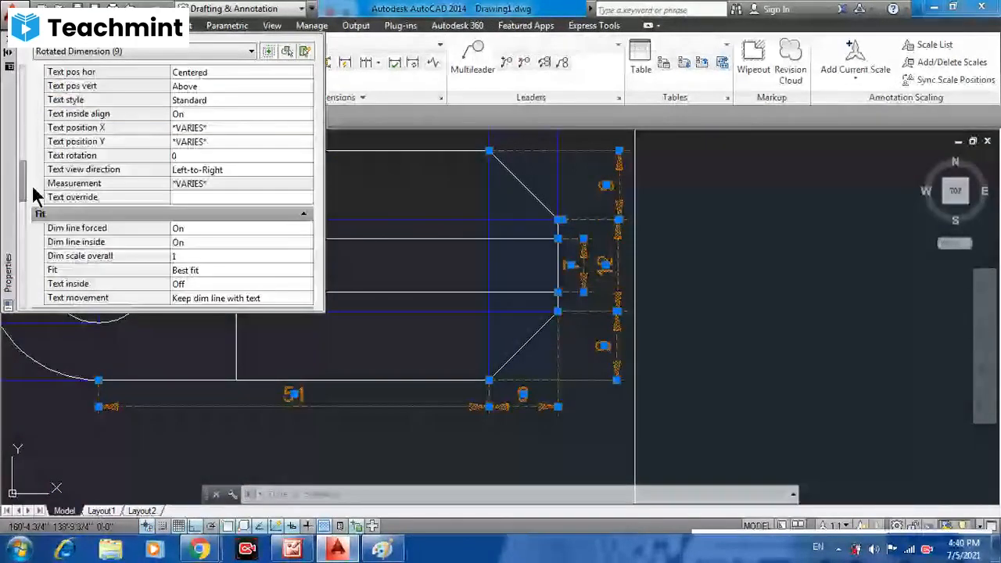
- Clear the selection of linear dimensions and check the dimension text across the side, front and plan views
{"action": "left_click", "coordinate": [793, 289]}
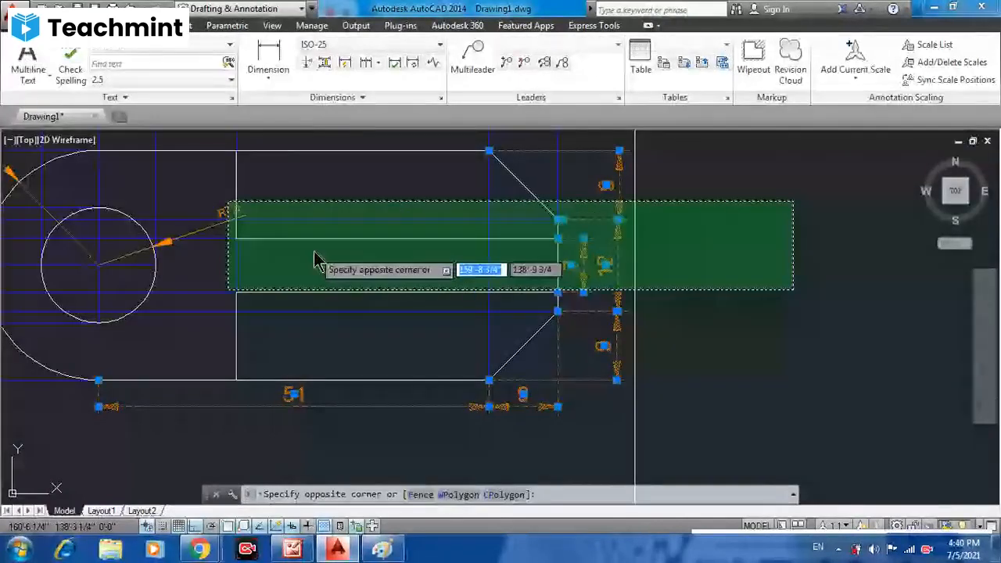
{"action": "key", "text": "Escape"}
{"action": "scroll", "coordinate": [314, 251], "scroll_direction": "down", "scroll_amount": 2}
{"action": "middle_click_drag", "start_coordinate": [314, 251], "coordinate": [487, 380]}
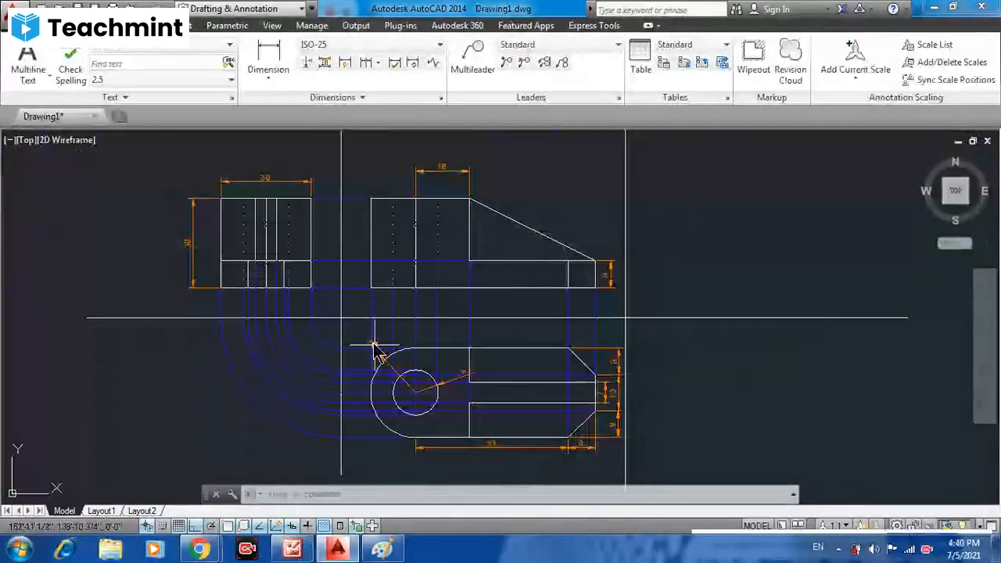
{"action": "left_click", "coordinate": [374, 345]}
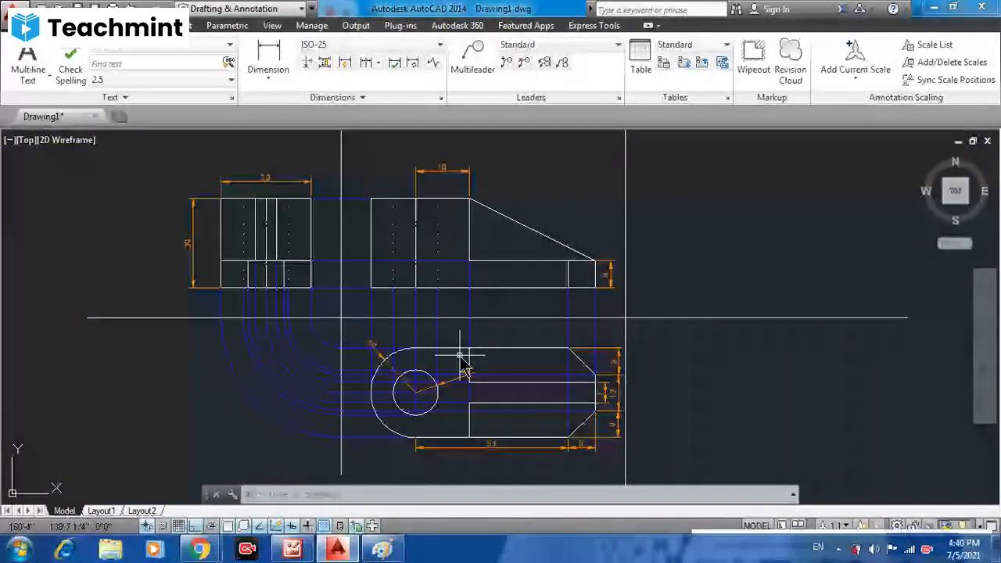
{"action": "left_click", "coordinate": [460, 358]}
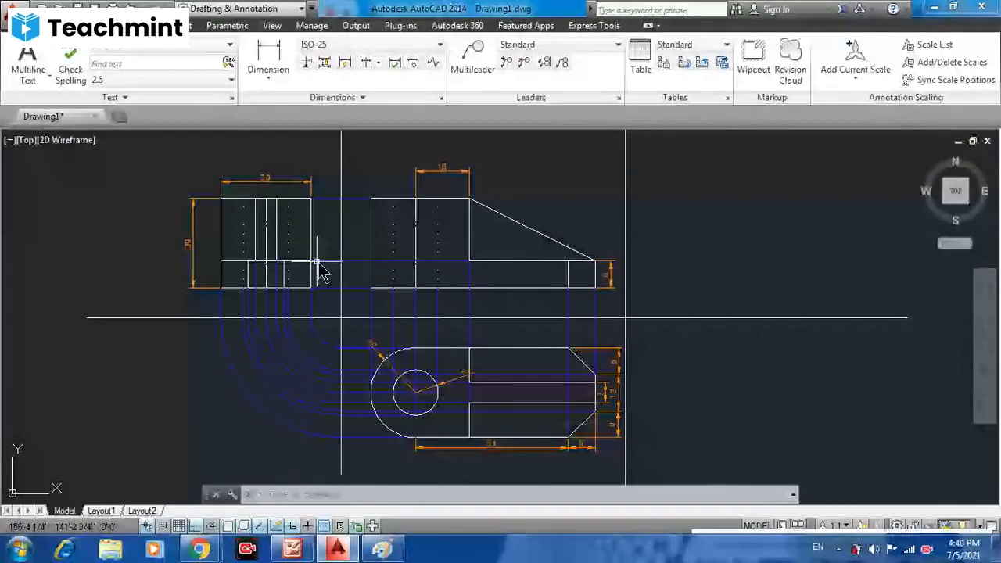
- Switch to the Teachmint class in Chrome to check the student chat, and return to the AutoCAD drawing
{"action": "mouse_move", "coordinate": [145, 480]}
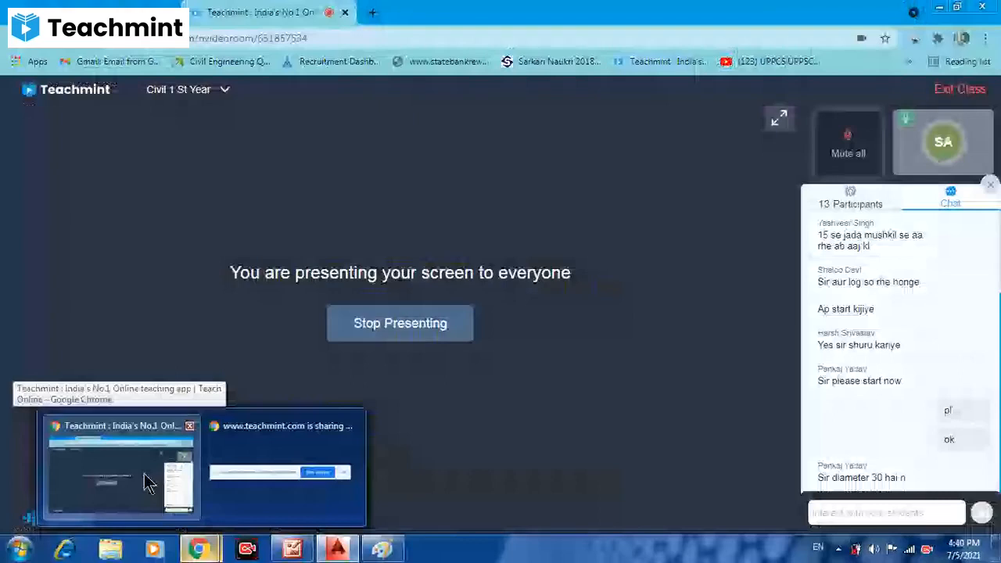
{"action": "left_click", "coordinate": [149, 477]}
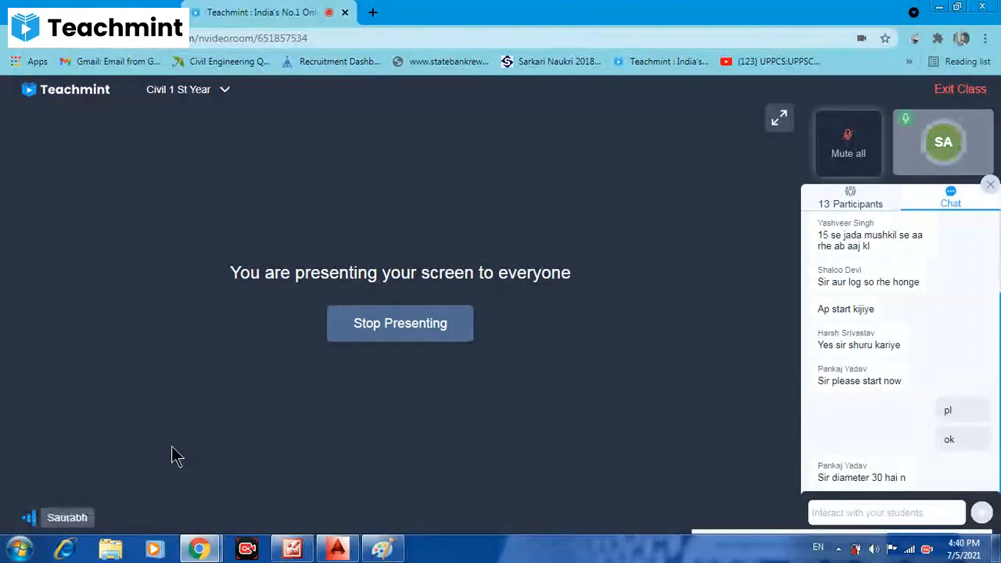
{"action": "mouse_move", "coordinate": [337, 447]}
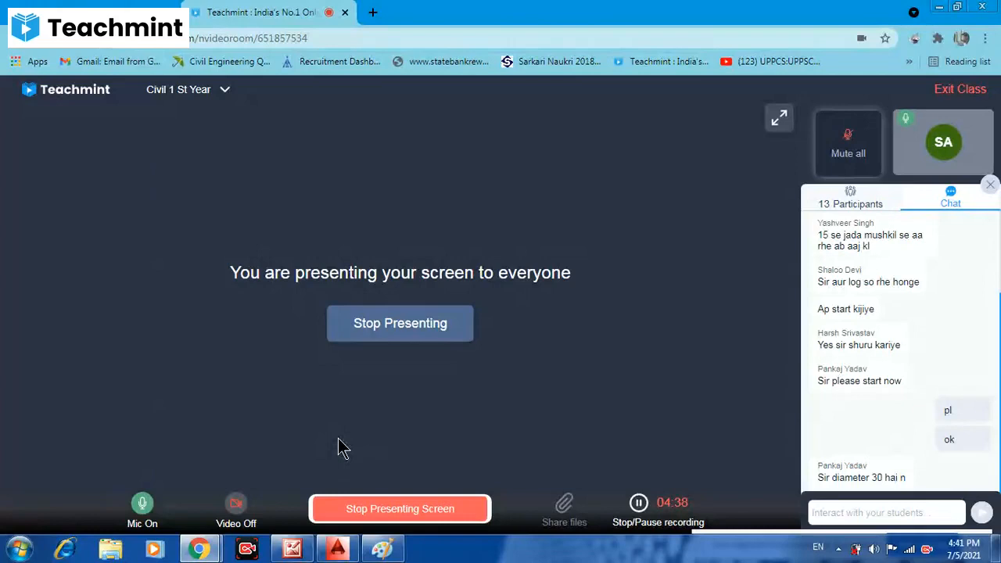
{"action": "left_click", "coordinate": [338, 548]}
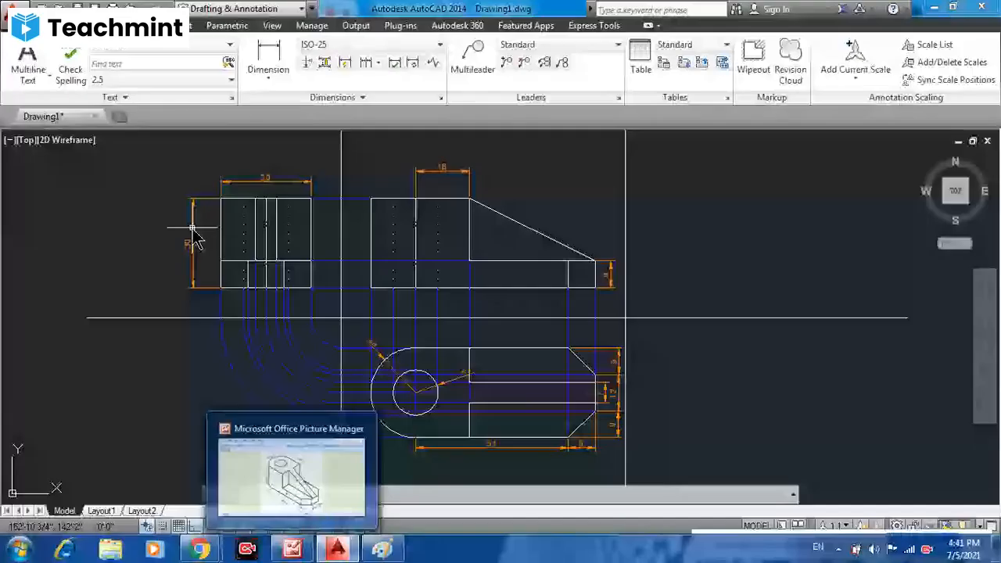